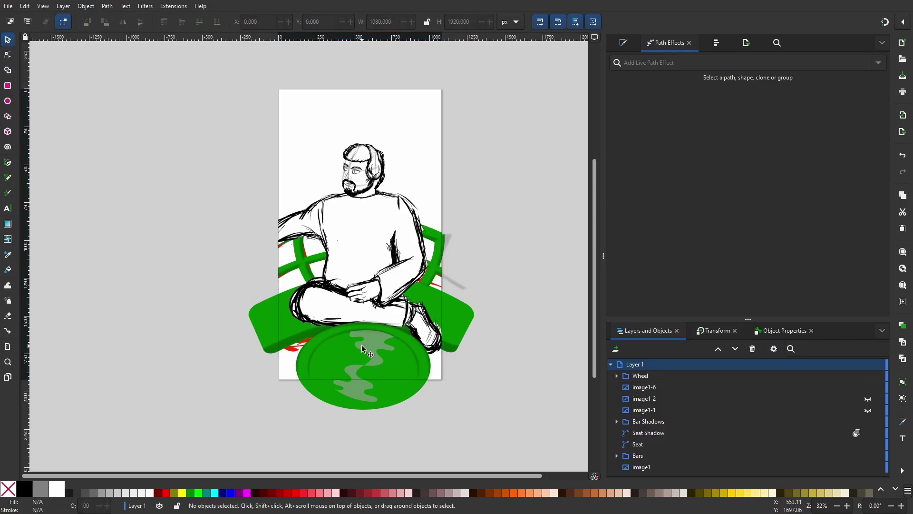
Start the sweater outline, tracing from the left edge across the shoulders and down the right arm
{"action": "scroll", "coordinate": [402, 240], "scroll_direction": "up", "scroll_amount": 2}
{"action": "key", "text": "b"}
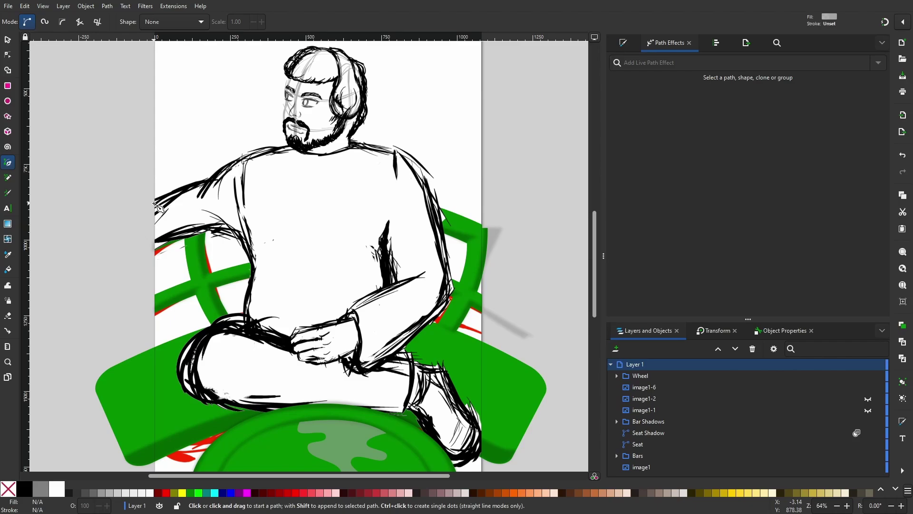
{"action": "left_click", "coordinate": [153, 200]}
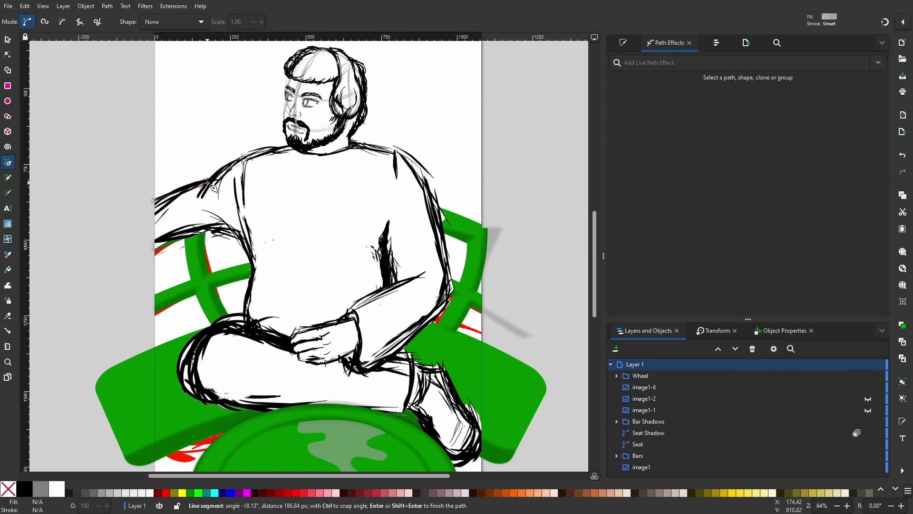
{"action": "left_click", "coordinate": [352, 142]}
{"action": "left_click", "coordinate": [400, 153]}
{"action": "left_click", "coordinate": [428, 187]}
{"action": "left_click", "coordinate": [450, 286]}
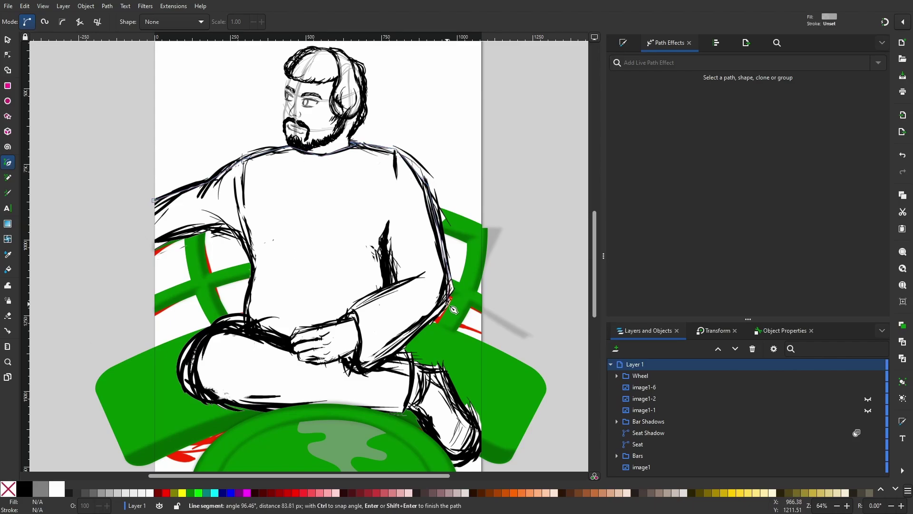
Continue the sweater outline around the wrist and cuff and along the lower edge
{"action": "left_click", "coordinate": [364, 374]}
{"action": "left_click", "coordinate": [340, 356]}
{"action": "left_click", "coordinate": [338, 323]}
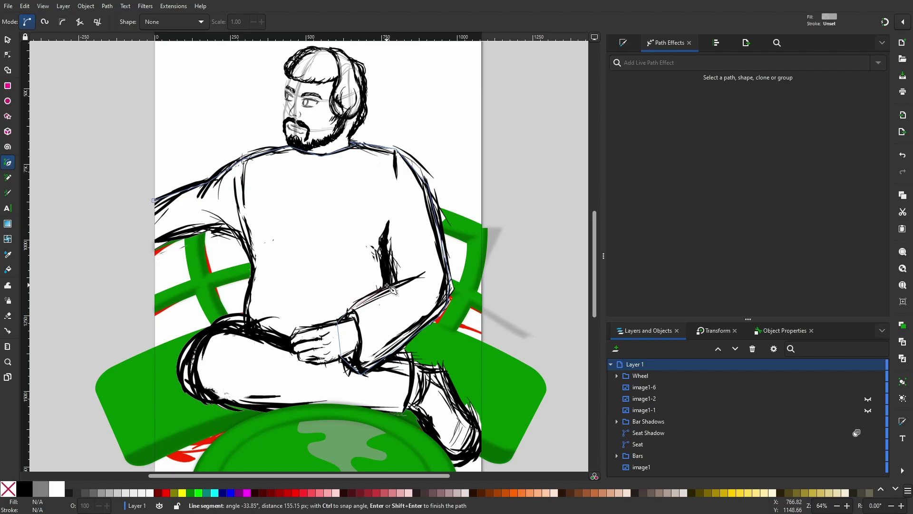
{"action": "left_click", "coordinate": [389, 267]}
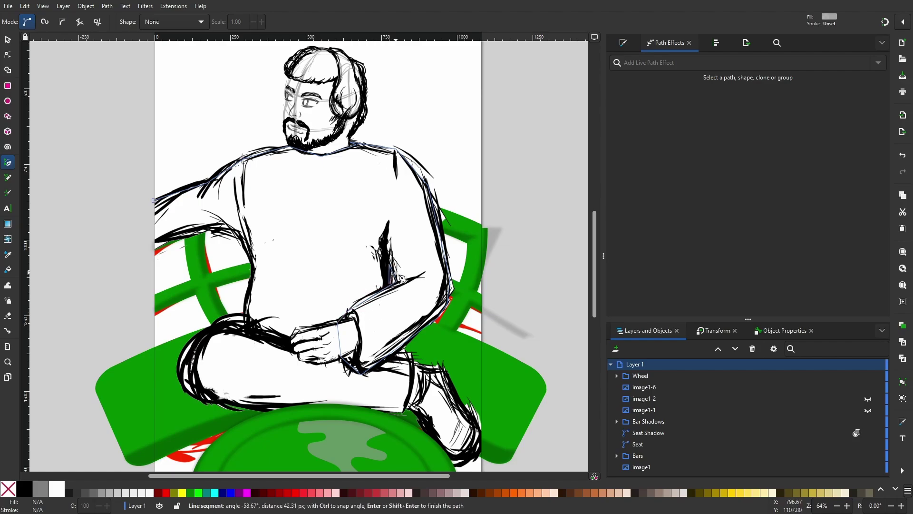
{"action": "left_click", "coordinate": [338, 321]}
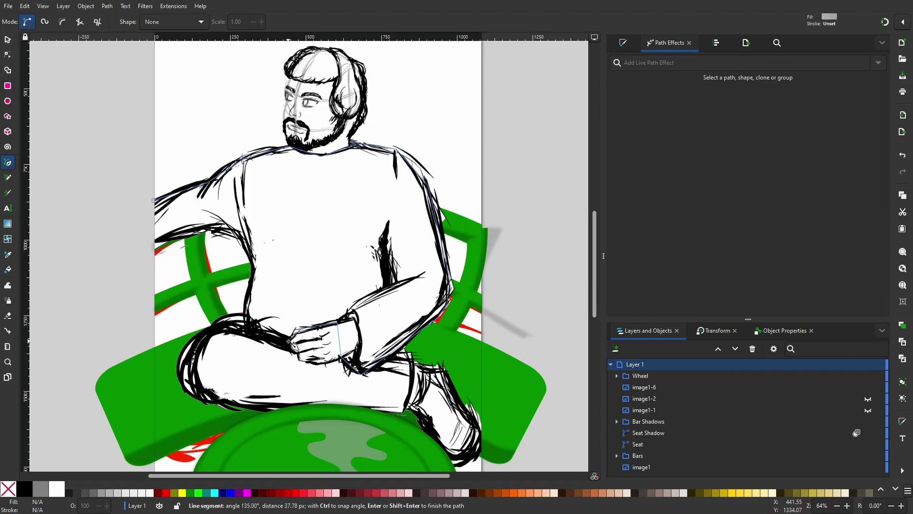
{"action": "left_click", "coordinate": [247, 323]}
Close the sweater shape and fill it with 74040bff, darkened slightly at about 64% opacity
{"action": "left_click", "coordinate": [157, 242]}
{"action": "left_click", "coordinate": [153, 200]}
{"action": "key", "text": "ctrl+shift+f"}
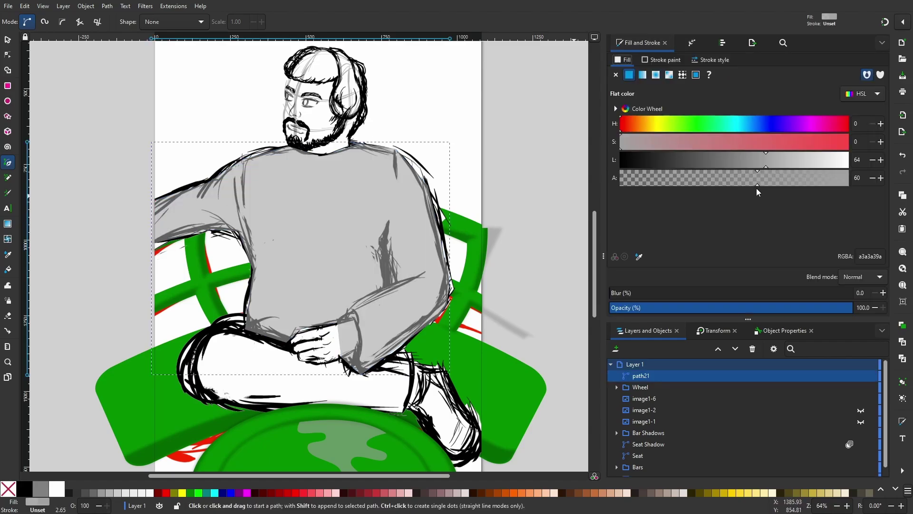
{"action": "triple_click", "coordinate": [870, 256]}
{"action": "type", "text": "74040bff"}
{"action": "key", "text": "Return"}
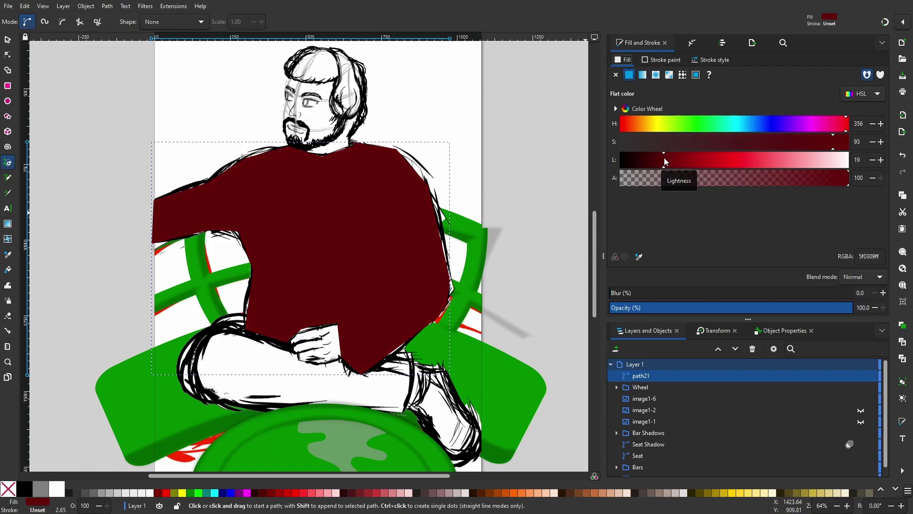
{"action": "left_click_drag", "start_coordinate": [665, 159], "coordinate": [652, 162]}
{"action": "left_click_drag", "start_coordinate": [853, 307], "coordinate": [765, 307]}
{"action": "scroll", "coordinate": [219, 399], "scroll_direction": "up", "scroll_amount": 2}
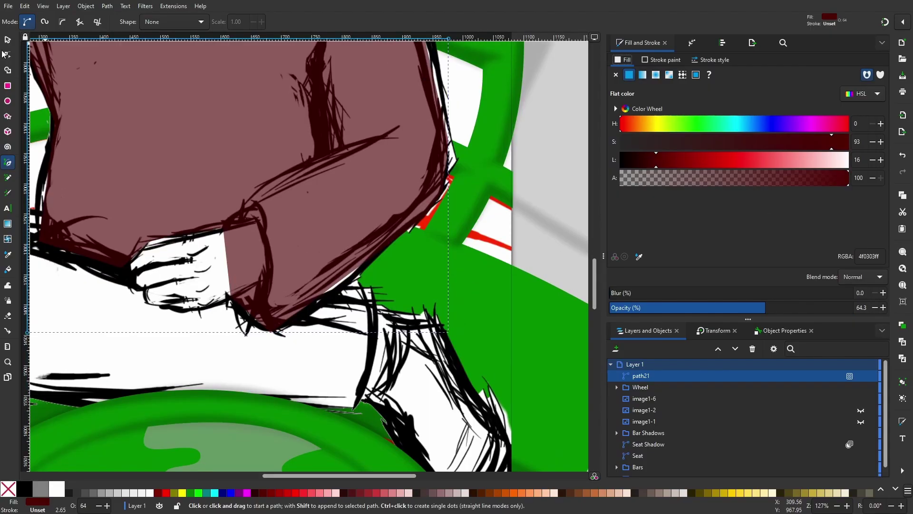
Reshape the shirt's neckline under the beard and delete two extra neckline nodes
{"action": "key", "text": "n"}
{"action": "scroll", "coordinate": [270, 248], "scroll_direction": "up", "scroll_amount": 5}
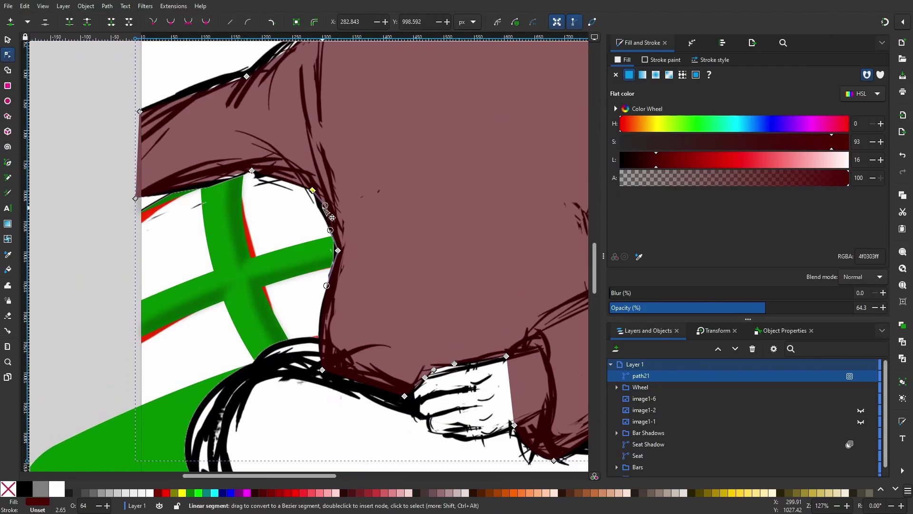
{"action": "left_click", "coordinate": [312, 190]}
{"action": "scroll", "coordinate": [164, 178], "scroll_direction": "up", "scroll_amount": 6}
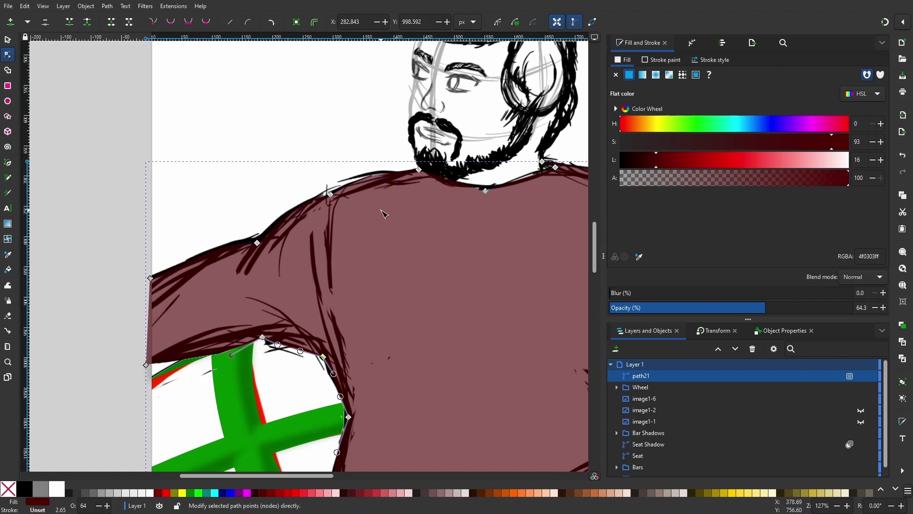
{"action": "left_click", "coordinate": [146, 365]}
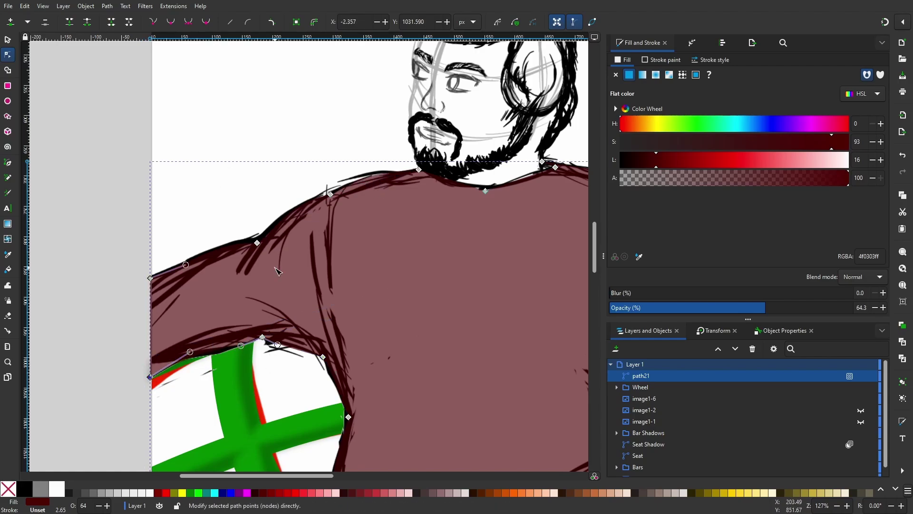
{"action": "scroll", "coordinate": [389, 314], "scroll_direction": "up", "scroll_amount": 1}
{"action": "scroll", "coordinate": [389, 314], "scroll_direction": "up", "scroll_amount": 2}
{"action": "left_click_drag", "start_coordinate": [389, 314], "coordinate": [345, 315]}
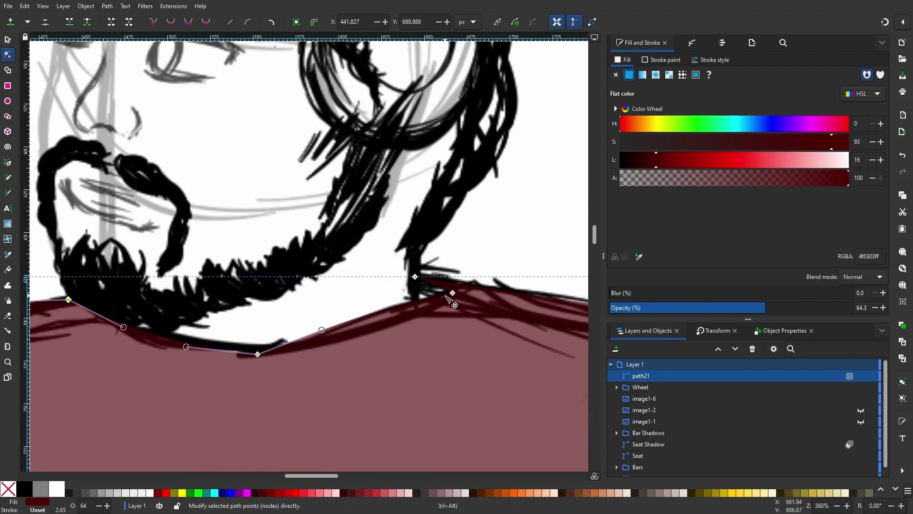
{"action": "key", "text": "Delete"}
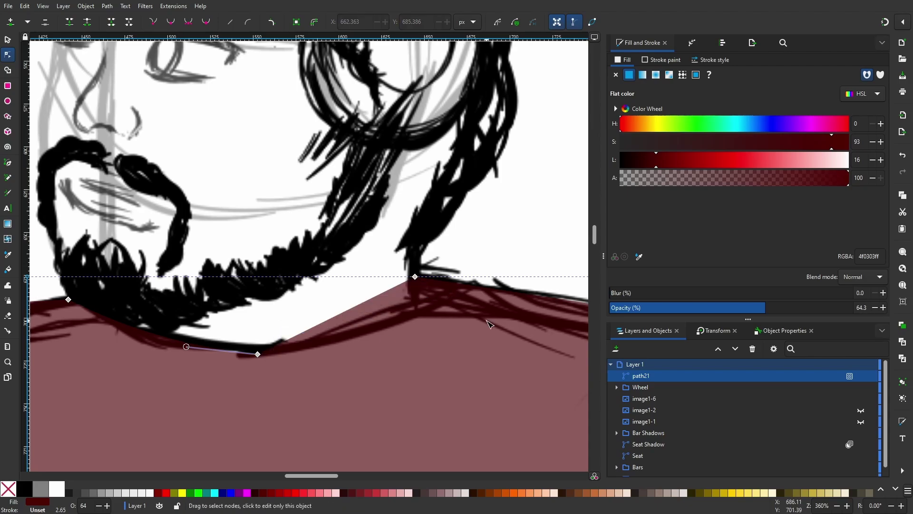
{"action": "key", "text": "Delete"}
Zoom back out to the whole figure and hide the Shirt to reveal the sketch
{"action": "key", "text": "5"}
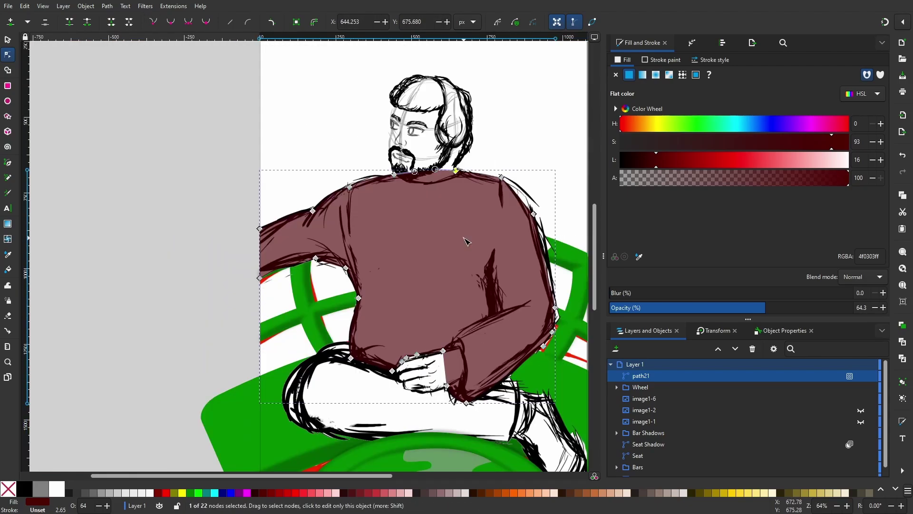
{"action": "key", "text": "Escape"}
{"action": "key", "text": "b"}
{"action": "scroll", "coordinate": [442, 245], "scroll_direction": "up", "scroll_amount": 4}
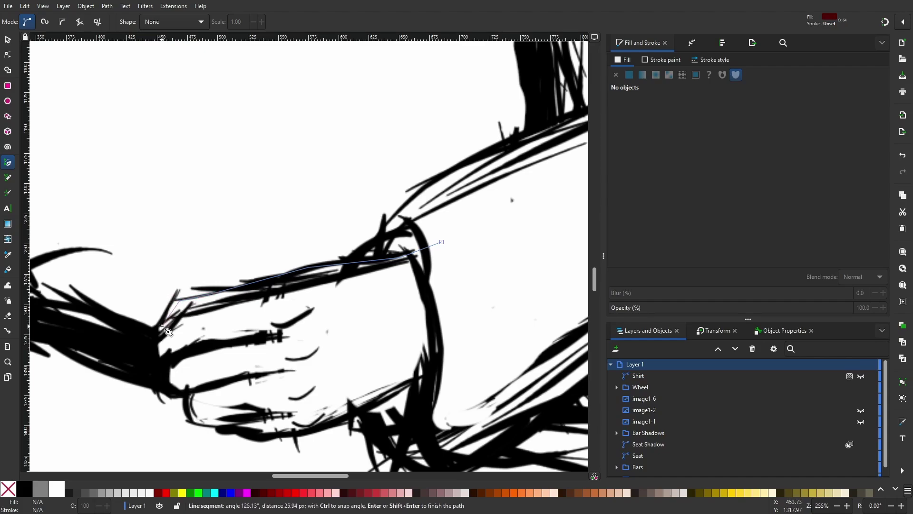
Trace a closed shape over the right hand and shift its fill hue to brown (hue 30)
{"action": "left_click", "coordinate": [263, 438]}
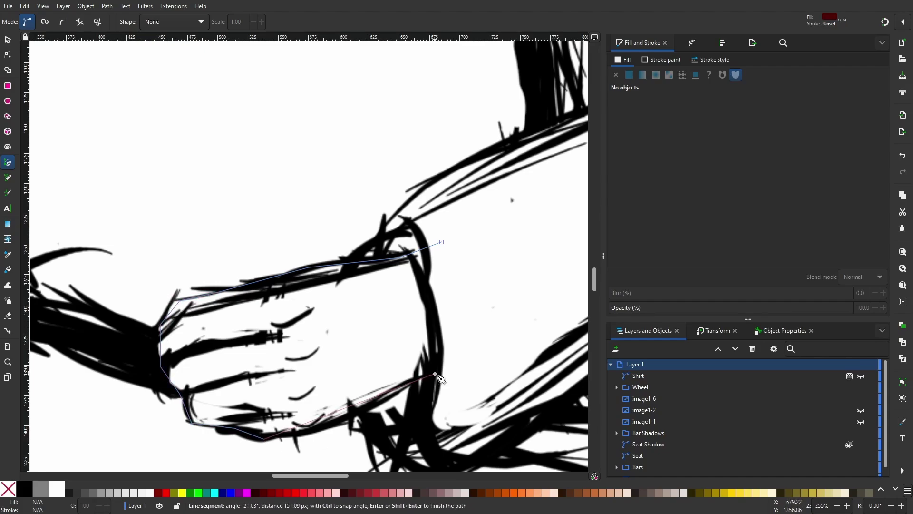
{"action": "left_click", "coordinate": [488, 366]}
{"action": "left_click", "coordinate": [442, 242]}
{"action": "left_click", "coordinate": [644, 123]}
{"action": "left_click_drag", "start_coordinate": [646, 124], "coordinate": [639, 123]}
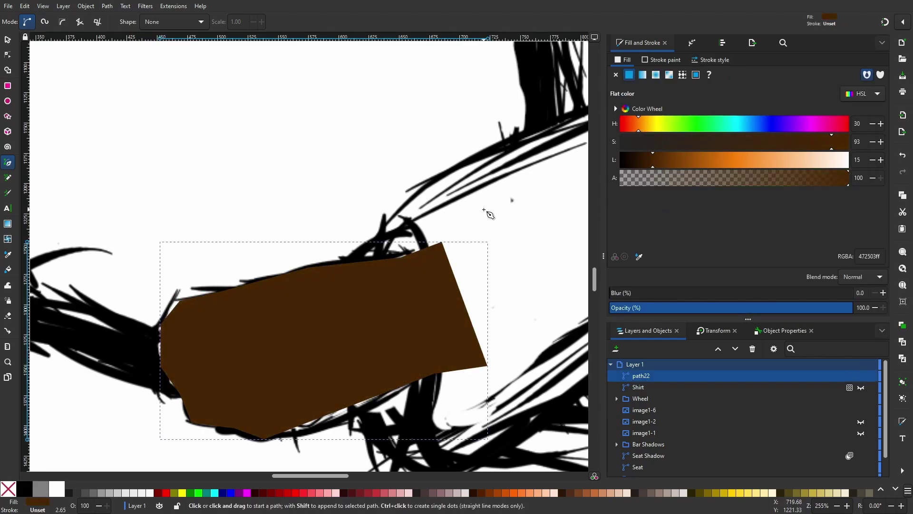
{"action": "left_click", "coordinate": [742, 307]}
Set the hand shape to about 66% opacity and curve its edges around the knuckles and top
{"action": "key", "text": "n"}
{"action": "left_click_drag", "start_coordinate": [349, 406], "coordinate": [345, 430]}
{"action": "scroll", "coordinate": [346, 430], "scroll_direction": "up", "scroll_amount": 2}
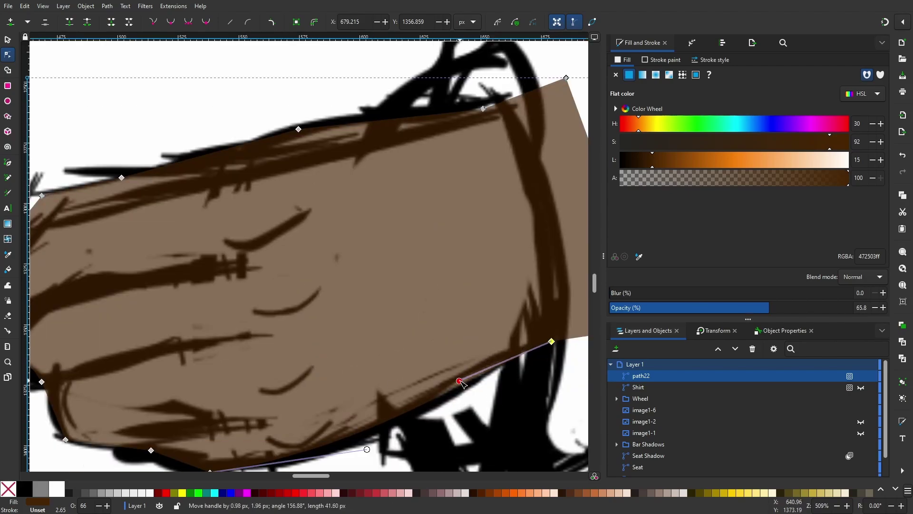
{"action": "scroll", "coordinate": [346, 431], "scroll_direction": "down", "scroll_amount": 1}
{"action": "left_click", "coordinate": [413, 192]}
{"action": "scroll", "coordinate": [403, 202], "scroll_direction": "right", "scroll_amount": 3}
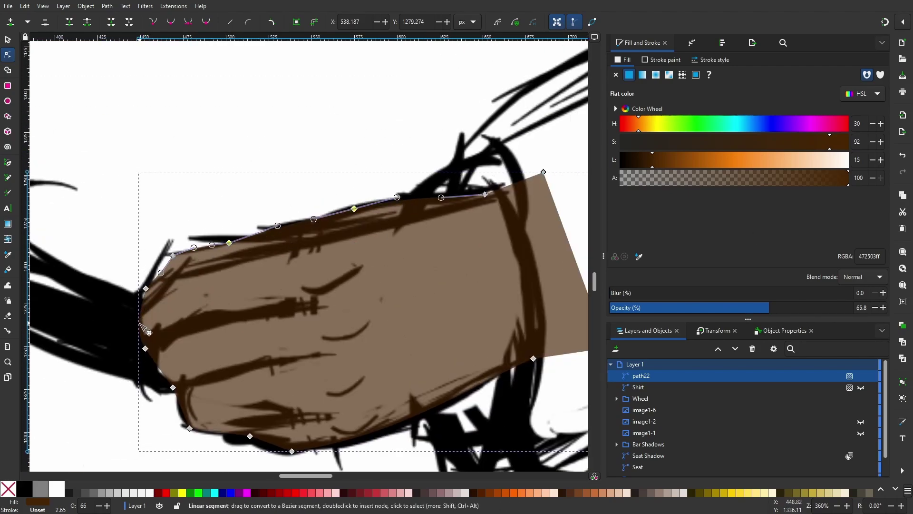
{"action": "left_click", "coordinate": [145, 348]}
{"action": "left_click_drag", "start_coordinate": [160, 368], "coordinate": [155, 372]}
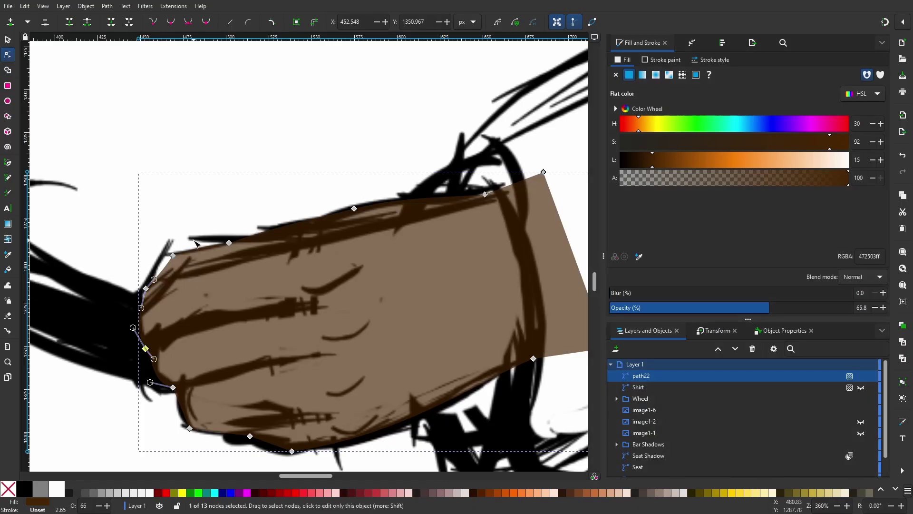
{"action": "left_click_drag", "start_coordinate": [229, 242], "coordinate": [233, 241]}
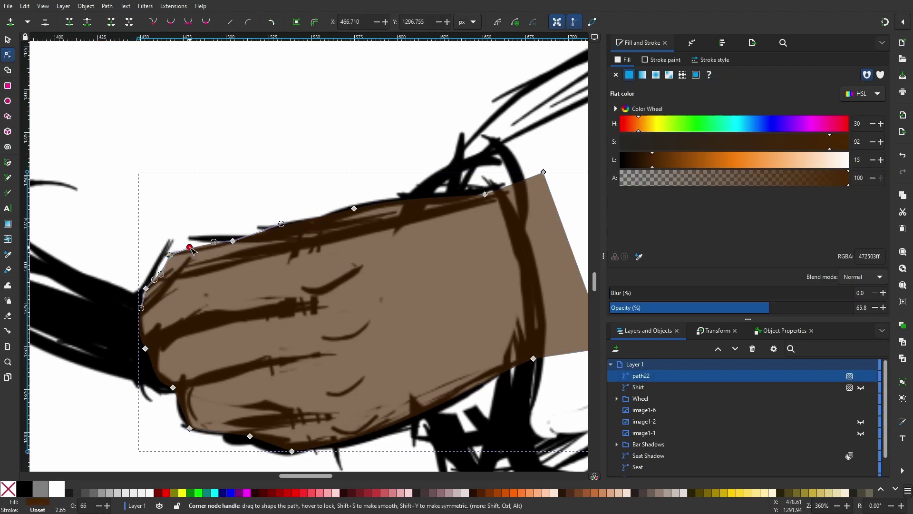
{"action": "left_click", "coordinate": [485, 194]}
{"action": "scroll", "coordinate": [435, 241], "scroll_direction": "up", "scroll_amount": 2, "text": "ctrl"}
{"action": "scroll", "coordinate": [328, 142], "scroll_direction": "down", "scroll_amount": 5, "text": "ctrl"}
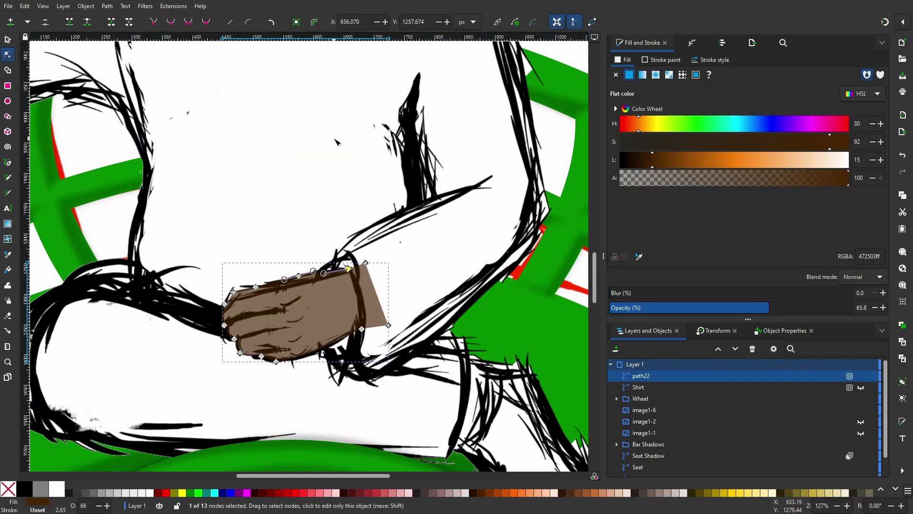
Show the Shirt again, hide the hand, and select the Shirt shape with the page zoomed out
{"action": "key", "text": "b"}
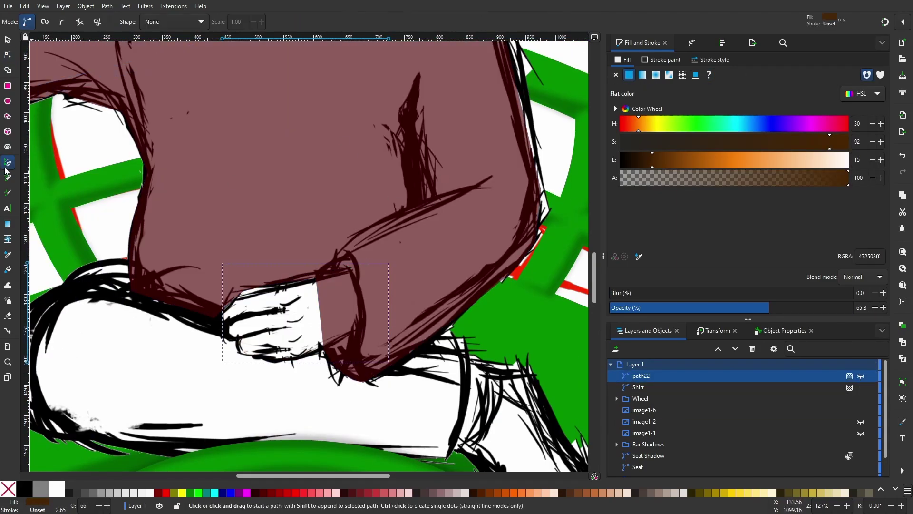
{"action": "left_click", "coordinate": [425, 205]}
{"action": "scroll", "coordinate": [461, 158], "scroll_direction": "up", "scroll_amount": 3, "text": "ctrl"}
{"action": "key", "text": "n"}
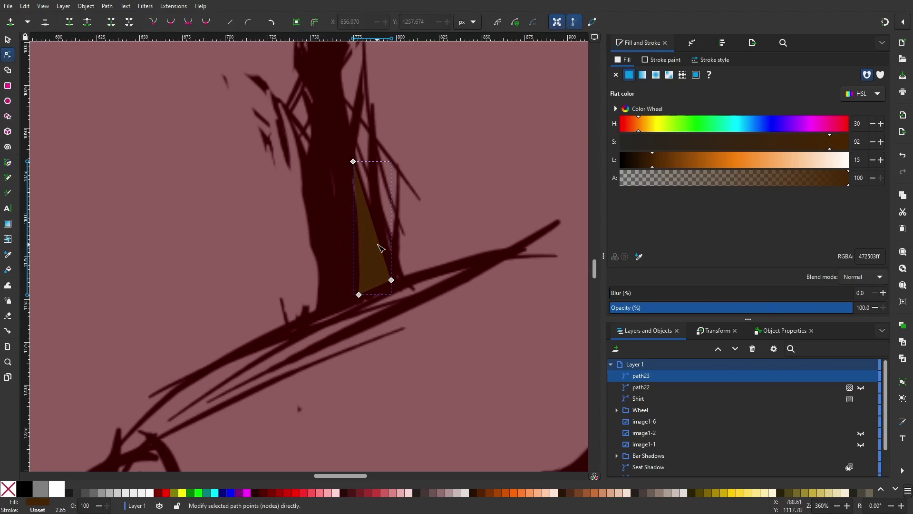
{"action": "left_click", "coordinate": [433, 167]}
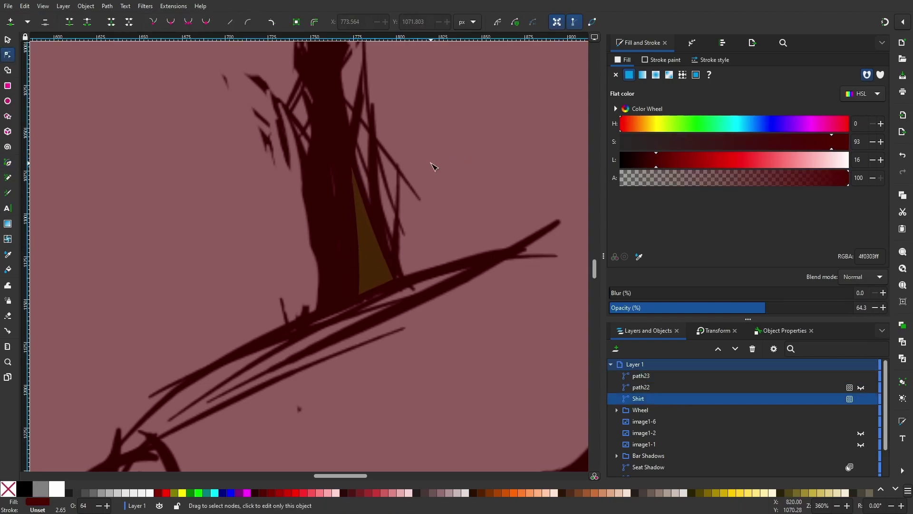
{"action": "key", "text": "Tab"}
{"action": "key", "text": "5"}
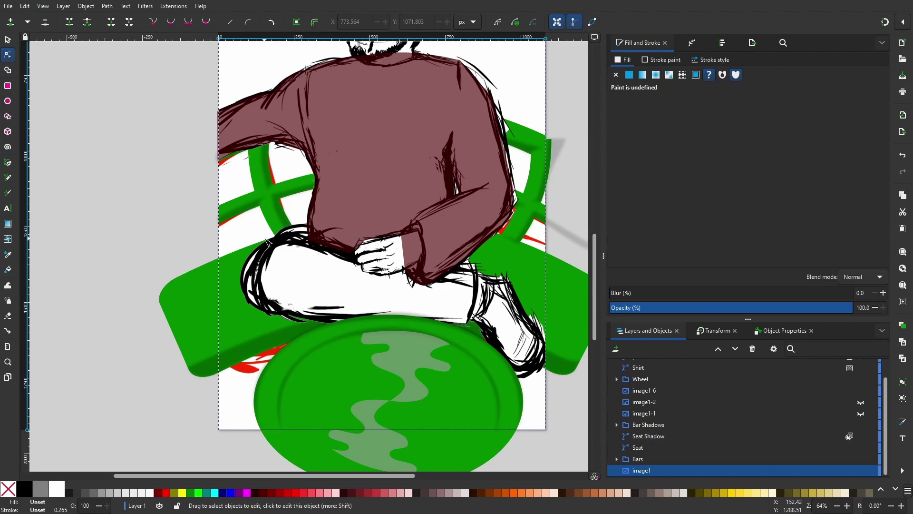
Reshape the Shirt's cuff to fit around the hand
{"action": "scroll", "coordinate": [264, 251], "scroll_direction": "up", "scroll_amount": 5}
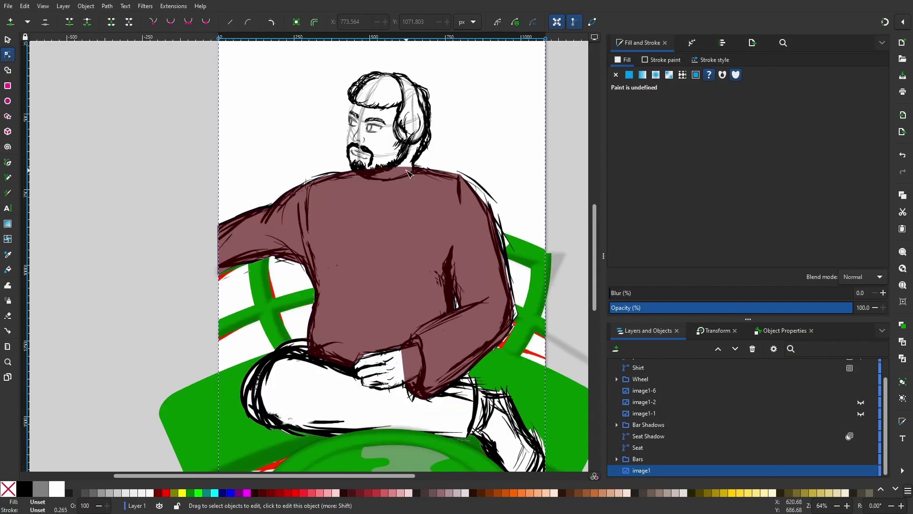
{"action": "scroll", "coordinate": [430, 297], "scroll_direction": "up", "scroll_amount": 2}
{"action": "scroll", "coordinate": [430, 297], "scroll_direction": "up", "scroll_amount": 2}
{"action": "left_click", "coordinate": [295, 200]}
{"action": "left_click_drag", "start_coordinate": [287, 238], "coordinate": [259, 234]}
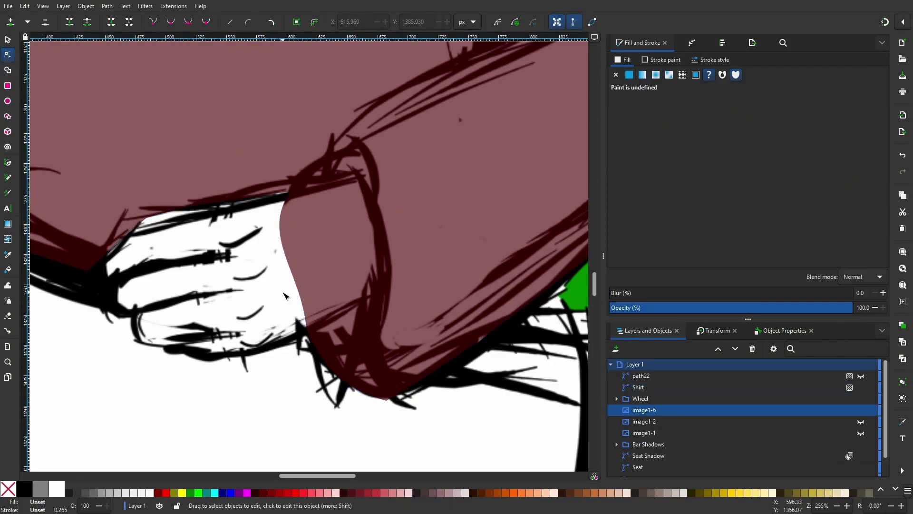
{"action": "scroll", "coordinate": [304, 238], "scroll_direction": "down", "scroll_amount": 5}
Make the brown hand shape fully opaque (472503ff) and hide the Shirt fill
{"action": "left_click", "coordinate": [638, 386]}
{"action": "left_click", "coordinate": [845, 308]}
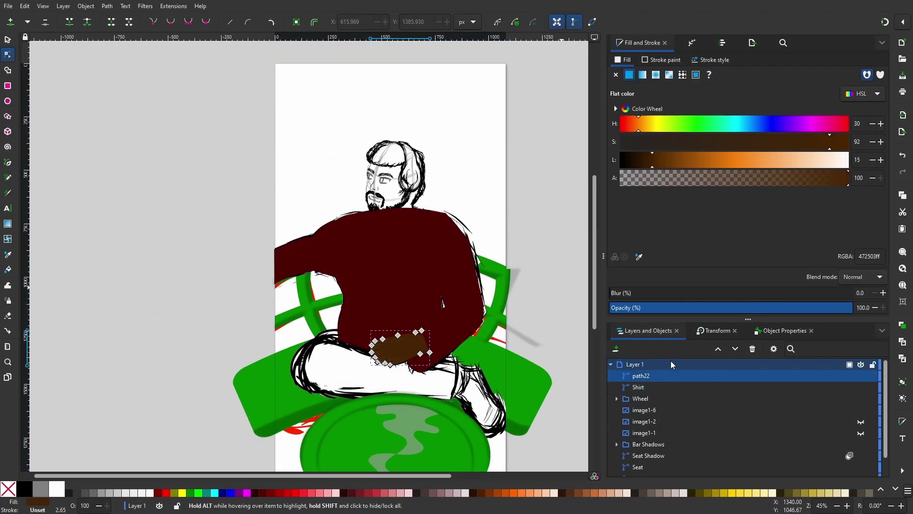
{"action": "key", "text": "ctrl+z"}
{"action": "left_click", "coordinate": [861, 387]}
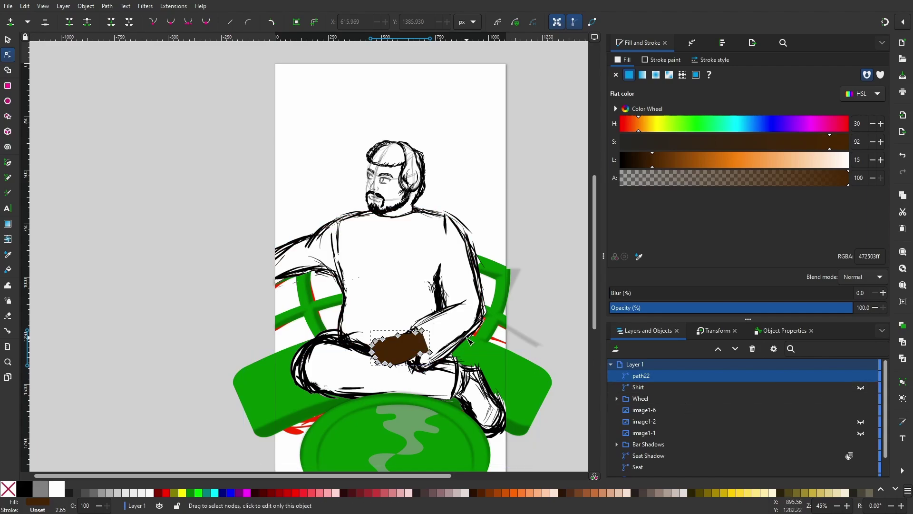
{"action": "left_click", "coordinate": [468, 343]}
{"action": "scroll", "coordinate": [392, 198], "scroll_direction": "up", "scroll_amount": 4}
Trace the head and face outline with eight Pen points and close the shape
{"action": "key", "text": "b"}
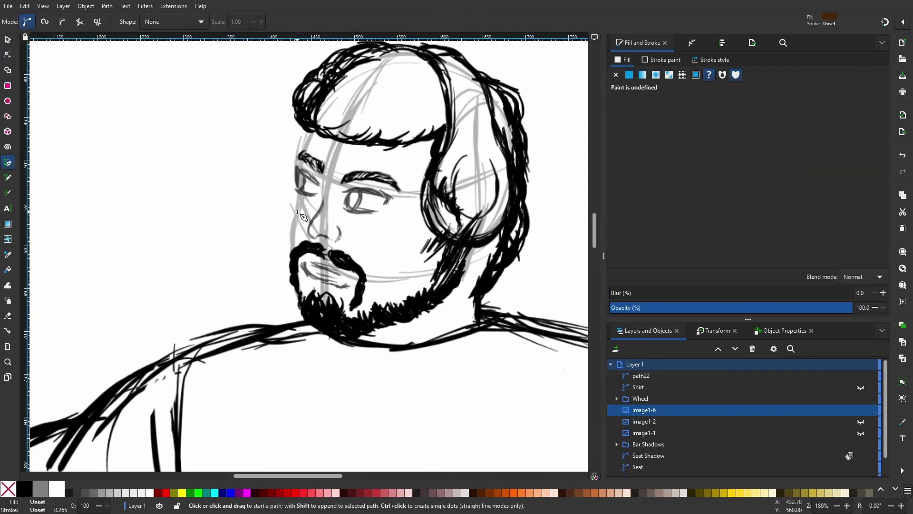
{"action": "left_click", "coordinate": [300, 204]}
{"action": "left_click", "coordinate": [304, 155]}
{"action": "left_click", "coordinate": [411, 53]}
{"action": "left_click", "coordinate": [511, 167]}
{"action": "left_click", "coordinate": [476, 287]}
{"action": "left_click", "coordinate": [479, 329]}
{"action": "left_click", "coordinate": [330, 328]}
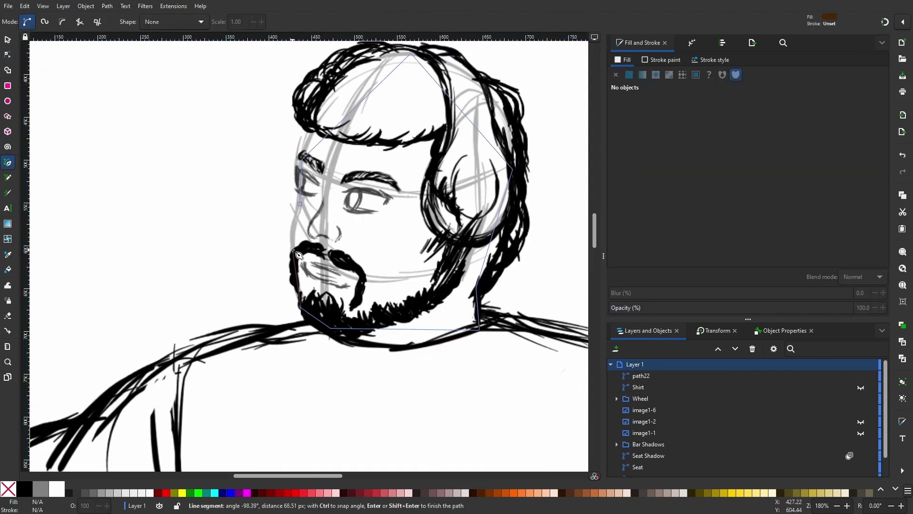
{"action": "left_click", "coordinate": [301, 308]}
{"action": "left_click", "coordinate": [300, 203]}
Curve the face shape's top-left side and bend its right side to follow the cheek
{"action": "key", "text": "n"}
{"action": "left_click_drag", "start_coordinate": [339, 90], "coordinate": [328, 76]}
{"action": "mouse_move", "coordinate": [476, 109]}
{"action": "left_mouse_down"}
{"action": "mouse_move", "coordinate": [494, 102]}
{"action": "mouse_move", "coordinate": [501, 129]}
{"action": "mouse_move", "coordinate": [512, 132]}
{"action": "left_mouse_up"}
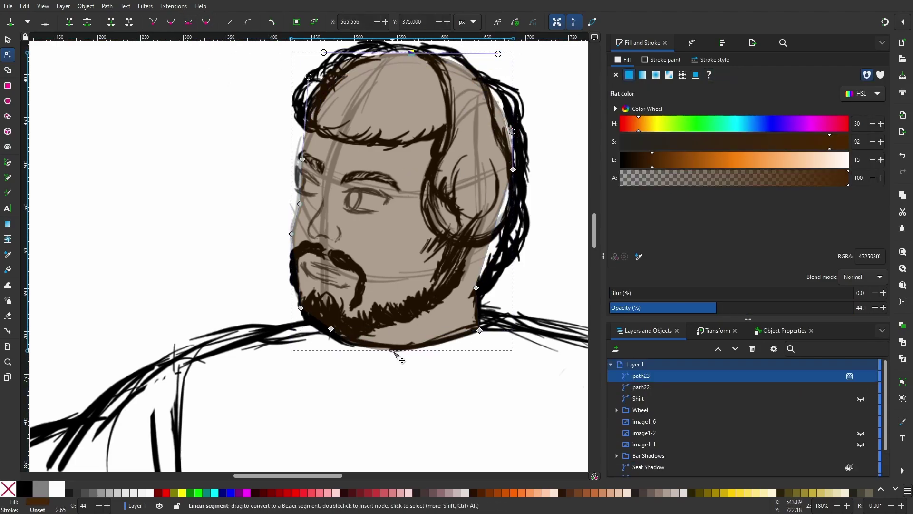
{"action": "scroll", "coordinate": [399, 333], "scroll_direction": "up", "scroll_amount": 3}
{"action": "scroll", "coordinate": [346, 125], "scroll_direction": "down", "scroll_amount": 3}
{"action": "scroll", "coordinate": [346, 125], "scroll_direction": "up", "scroll_amount": 3}
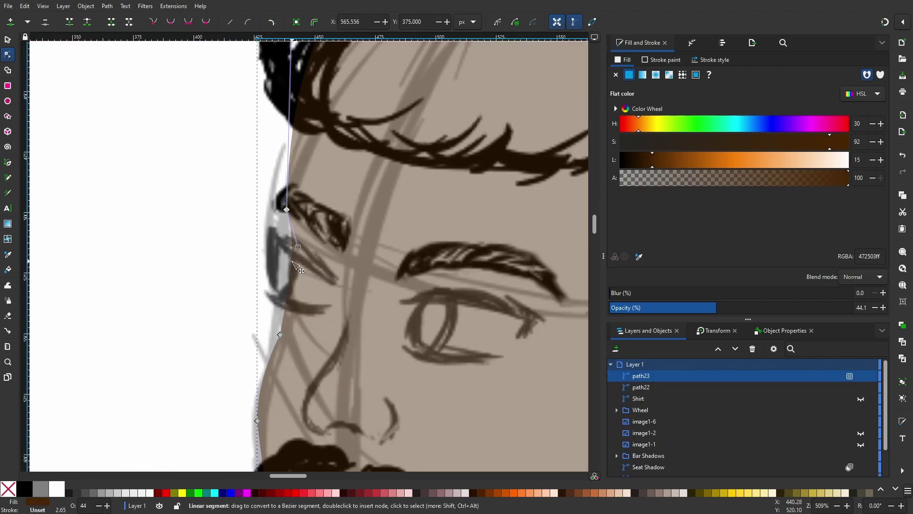
Nudge the temple node to fit the face edge and set the face shape to 100% opacity
{"action": "left_click_drag", "start_coordinate": [286, 210], "coordinate": [287, 210]}
{"action": "scroll", "coordinate": [295, 255], "scroll_direction": "up", "scroll_amount": 5}
{"action": "scroll", "coordinate": [295, 255], "scroll_direction": "right", "scroll_amount": 5}
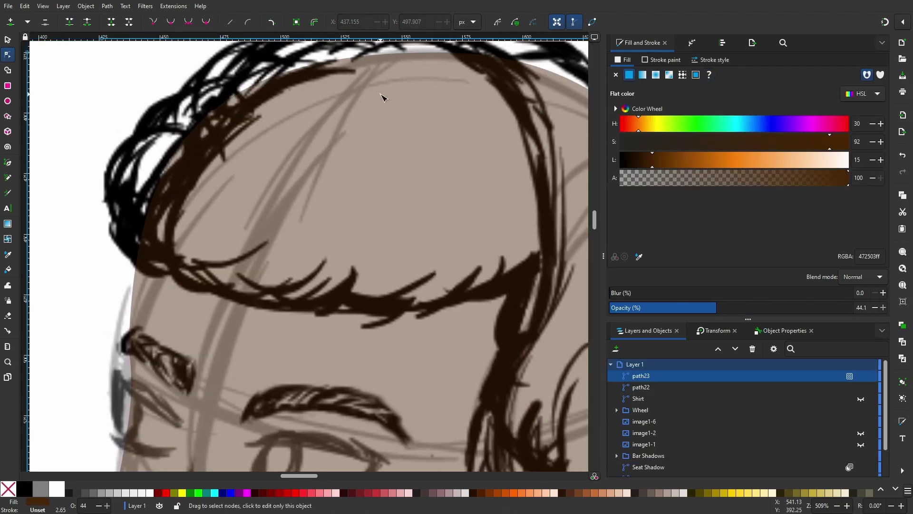
{"action": "key", "text": "Tab"}
{"action": "scroll", "coordinate": [236, 191], "scroll_direction": "down", "scroll_amount": 2}
{"action": "scroll", "coordinate": [236, 208], "scroll_direction": "down", "scroll_amount": 2}
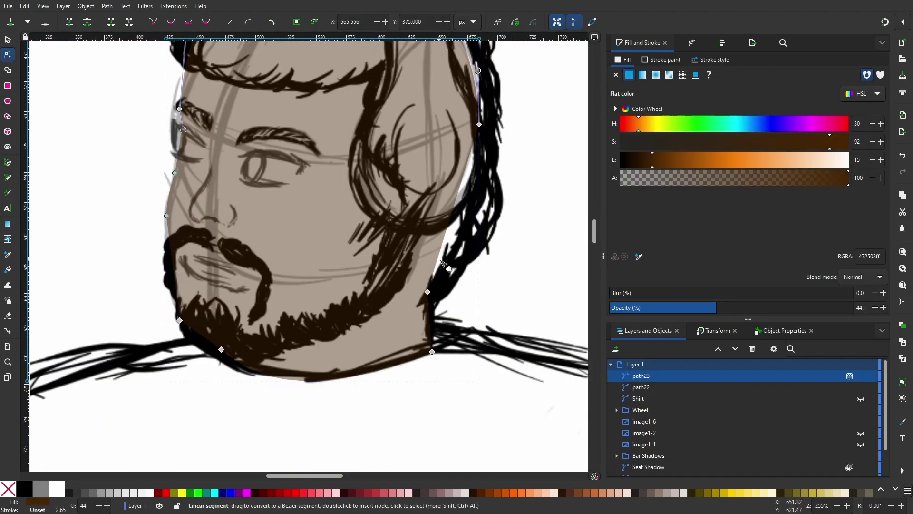
{"action": "scroll", "coordinate": [286, 237], "scroll_direction": "down", "scroll_amount": 3}
{"action": "left_click_drag", "start_coordinate": [716, 307], "coordinate": [872, 300]}
{"action": "left_click", "coordinate": [515, 170]}
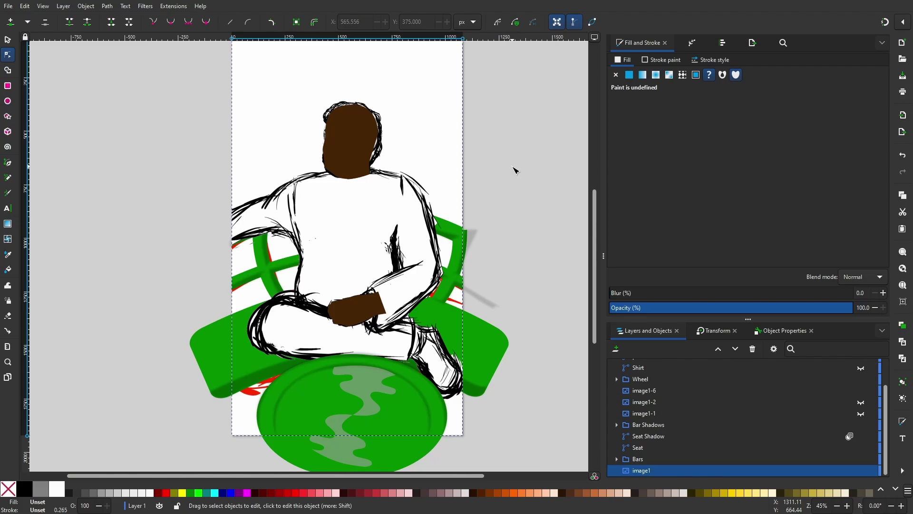
Trace a closed trousers outline over the thighs and lower legs
{"action": "scroll", "coordinate": [295, 328], "scroll_direction": "up", "scroll_amount": 3}
{"action": "key", "text": "b"}
{"action": "left_click", "coordinate": [330, 239]}
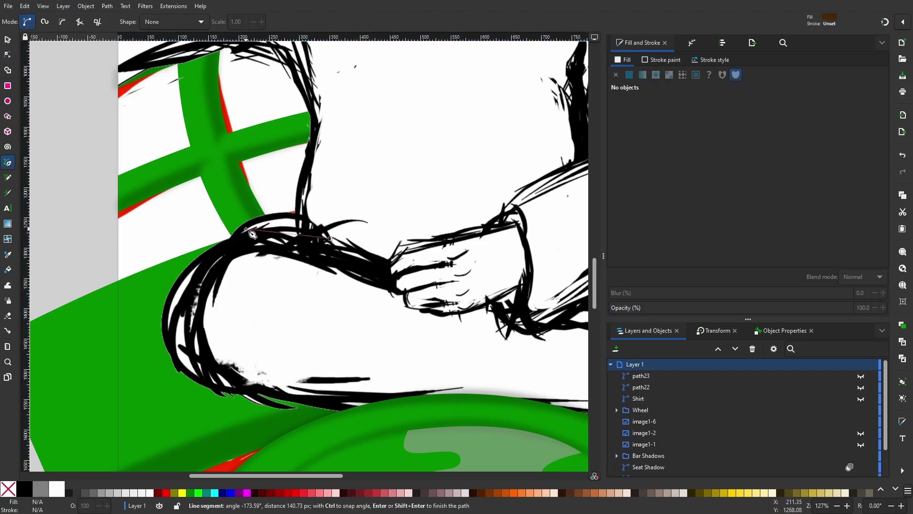
{"action": "left_click", "coordinate": [246, 230]}
{"action": "left_click", "coordinate": [169, 314]}
{"action": "left_click", "coordinate": [244, 390]}
{"action": "scroll", "coordinate": [279, 408], "scroll_direction": "right", "scroll_amount": 5}
{"action": "left_click", "coordinate": [299, 410]}
{"action": "left_click", "coordinate": [492, 411]}
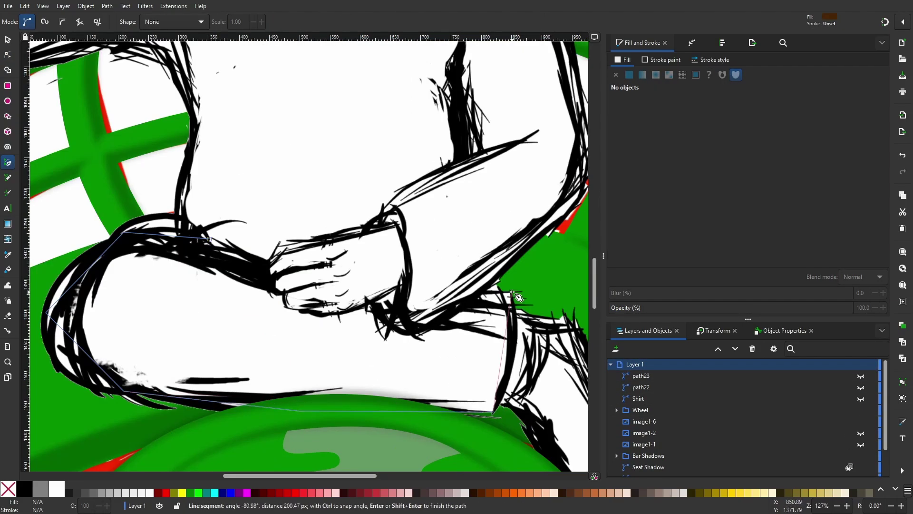
{"action": "left_click", "coordinate": [513, 292]}
Fill the Pants shape with dark grey 262626, adjust its opacity, and move Wheel to the top
{"action": "left_click", "coordinate": [320, 297]}
{"action": "left_click", "coordinate": [210, 238]}
{"action": "left_click_drag", "start_coordinate": [848, 141], "coordinate": [618, 142]}
{"action": "key", "text": "n"}
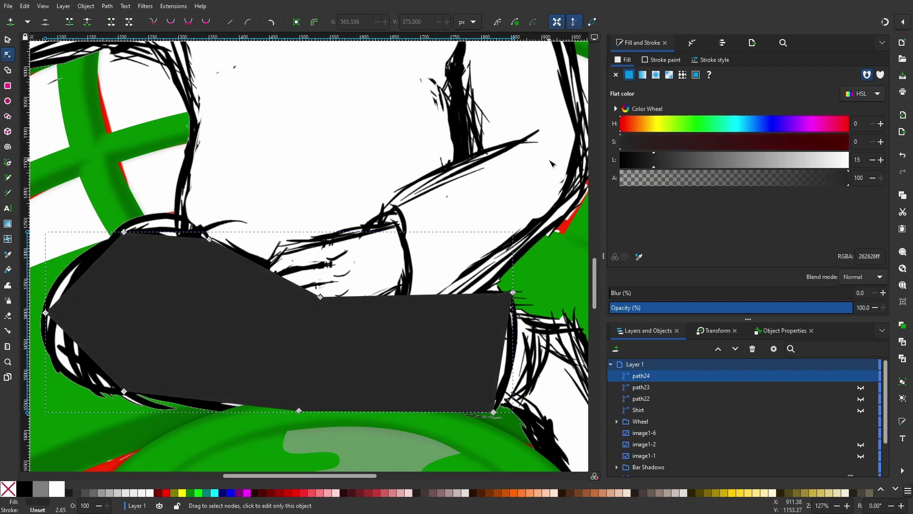
{"action": "left_click", "coordinate": [737, 307]}
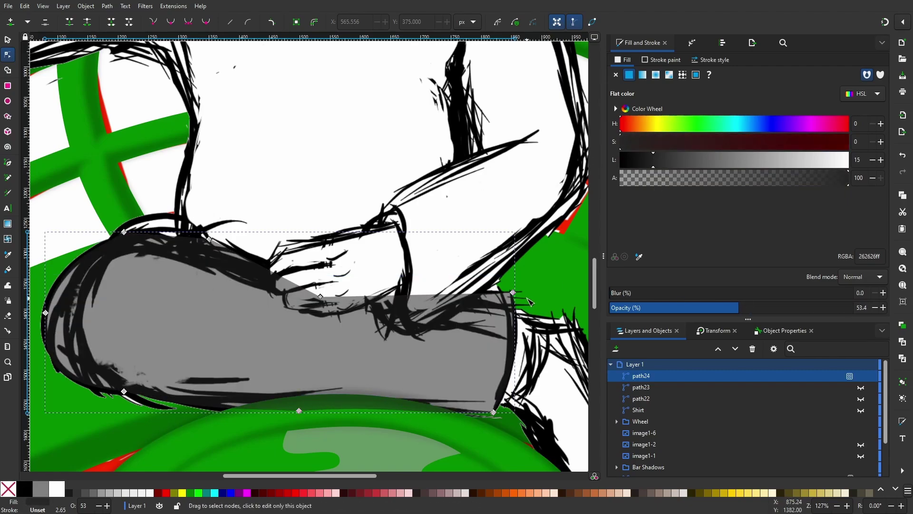
{"action": "scroll", "coordinate": [531, 303], "scroll_direction": "down", "scroll_amount": 3, "text": "ctrl"}
{"action": "left_click", "coordinate": [643, 387]}
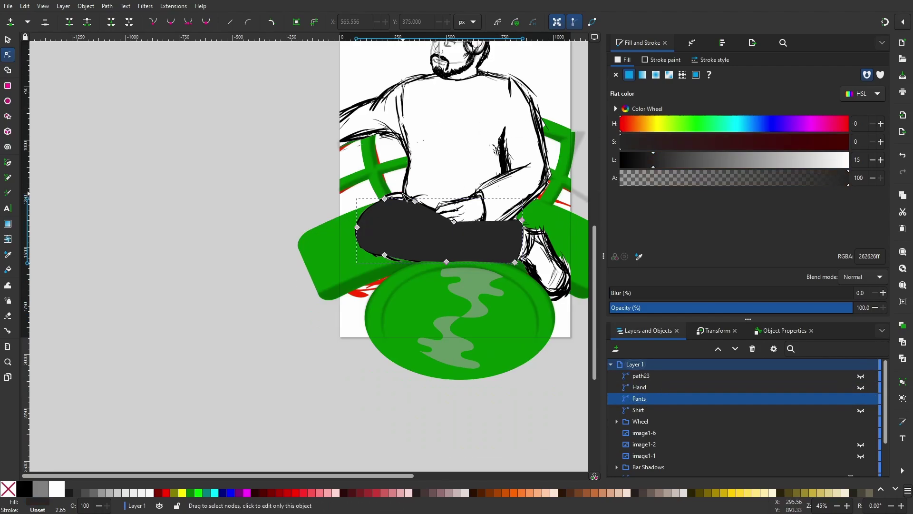
{"action": "left_click_drag", "start_coordinate": [640, 421], "coordinate": [641, 373]}
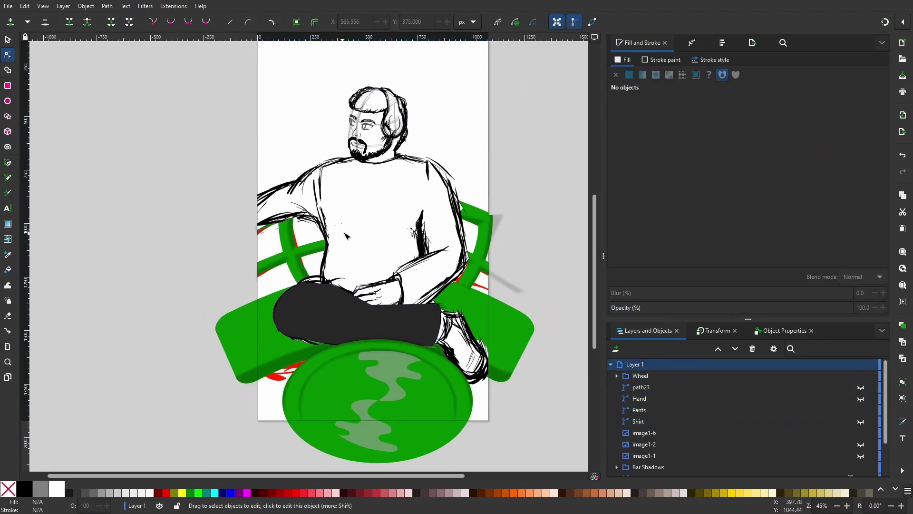
Trace a closed hair outline over the top and back of the Head with the Pen tool
{"action": "left_click", "coordinate": [643, 387]}
{"action": "left_click", "coordinate": [861, 387]}
{"action": "key", "text": "3"}
{"action": "key", "text": "b"}
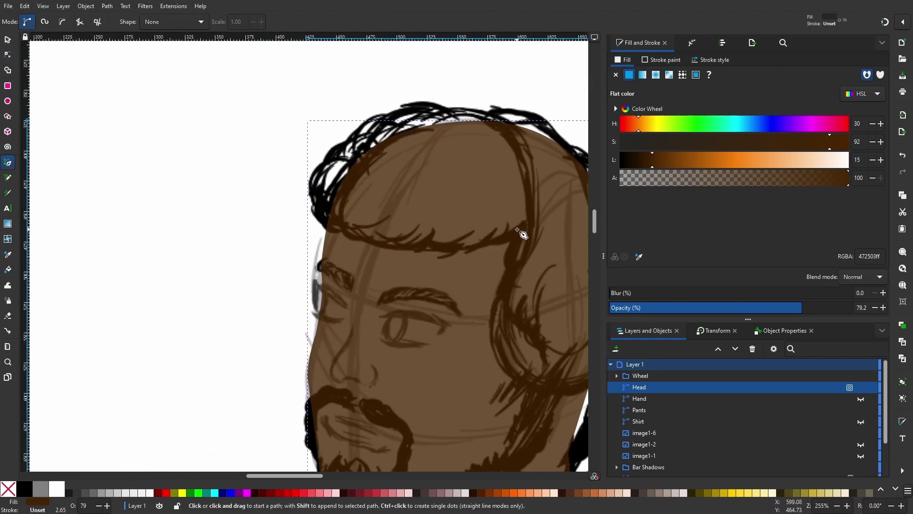
{"action": "left_click", "coordinate": [522, 229]}
{"action": "left_click", "coordinate": [476, 249]}
{"action": "left_click", "coordinate": [387, 246]}
{"action": "double_click", "coordinate": [326, 158]}
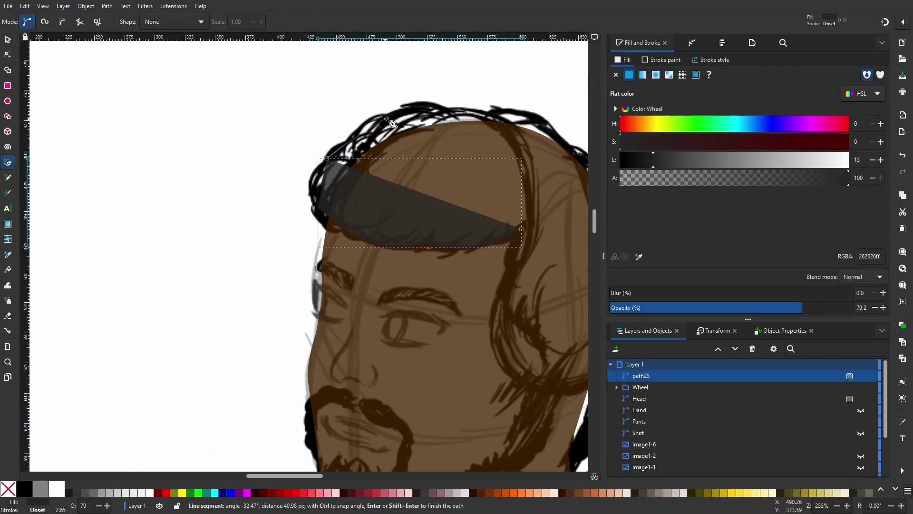
{"action": "left_click", "coordinate": [326, 159]}
{"action": "left_click", "coordinate": [386, 115]}
{"action": "left_click", "coordinate": [564, 141]}
{"action": "scroll", "coordinate": [507, 165], "scroll_direction": "right", "scroll_amount": 4}
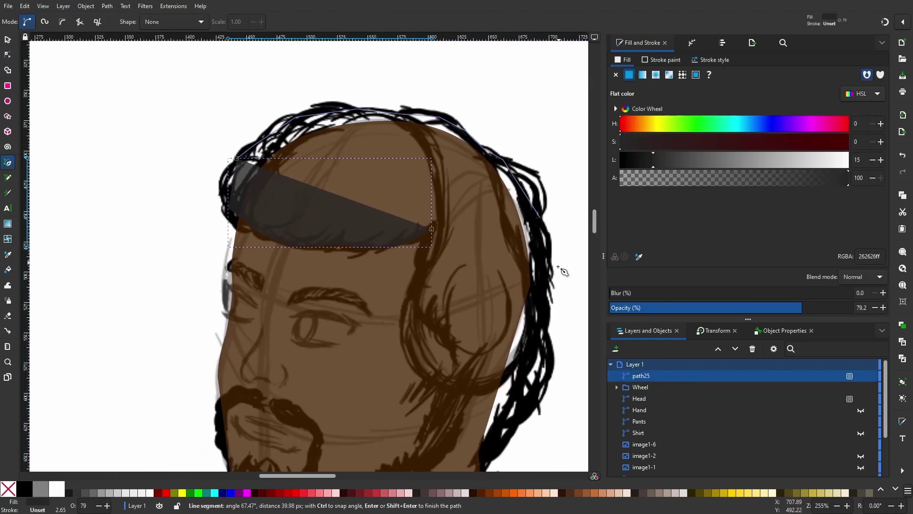
{"action": "left_click", "coordinate": [536, 393]}
{"action": "left_click", "coordinate": [469, 464]}
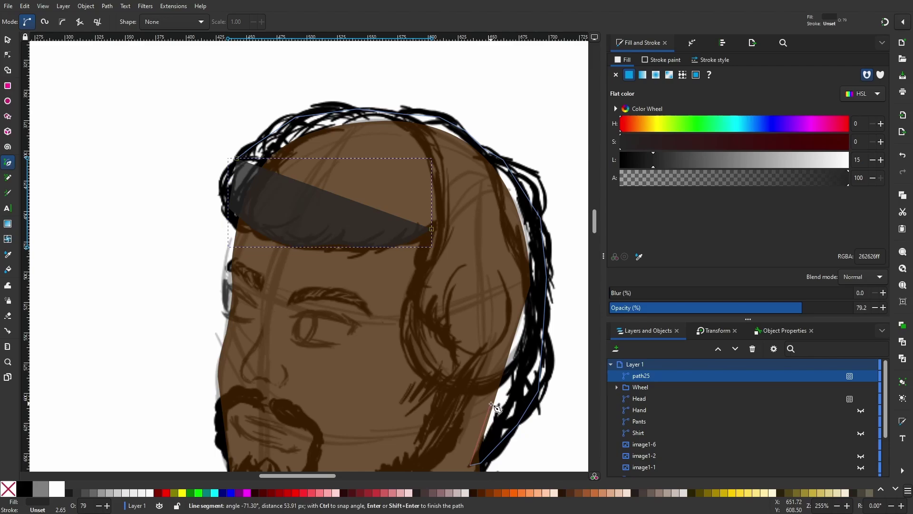
{"action": "left_click", "coordinate": [432, 229]}
Adjust the hair shape's nodes to follow the sketched fringe, top and hairline
{"action": "key", "text": "n"}
{"action": "double_click", "coordinate": [471, 314]}
{"action": "left_click_drag", "start_coordinate": [471, 314], "coordinate": [409, 295]}
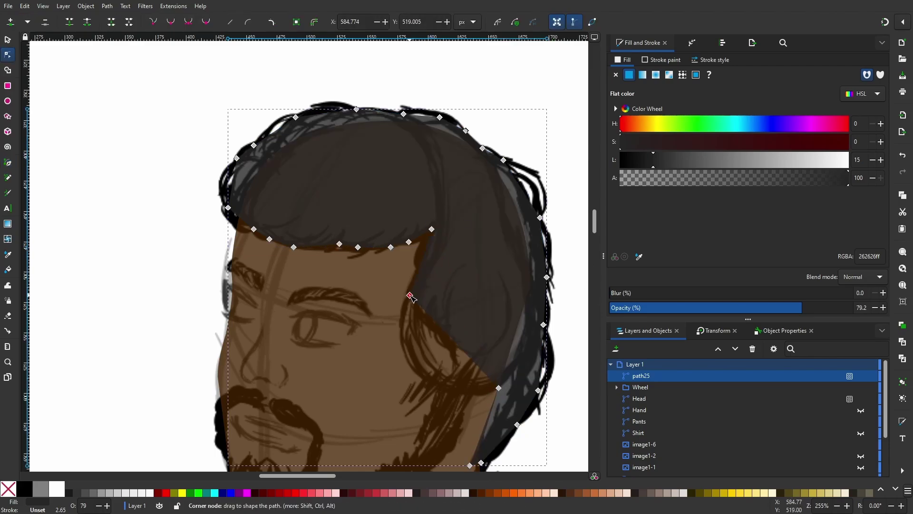
{"action": "scroll", "coordinate": [465, 130], "scroll_direction": "up", "scroll_amount": 2}
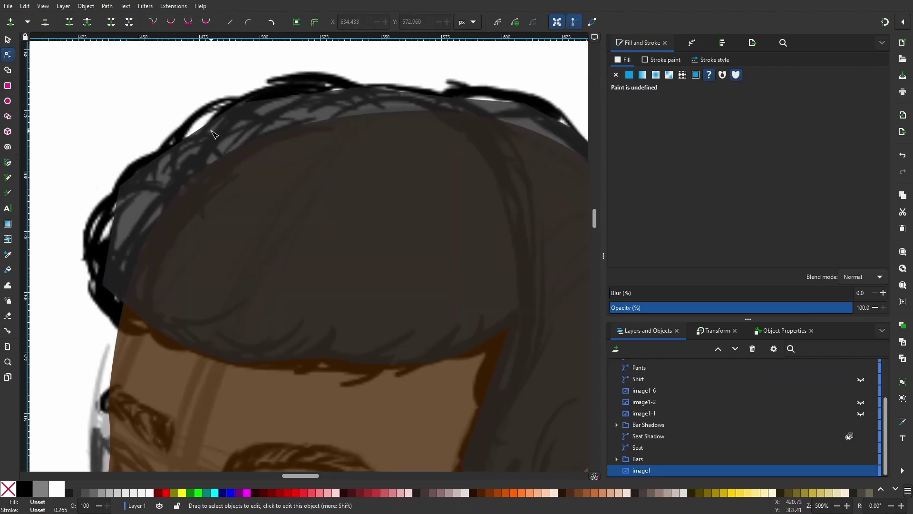
{"action": "left_click", "coordinate": [403, 315]}
{"action": "left_click_drag", "start_coordinate": [214, 357], "coordinate": [243, 328]}
{"action": "scroll", "coordinate": [141, 382], "scroll_direction": "left", "scroll_amount": 5}
{"action": "scroll", "coordinate": [141, 382], "scroll_direction": "up", "scroll_amount": 1}
{"action": "left_click_drag", "start_coordinate": [342, 157], "coordinate": [361, 142]}
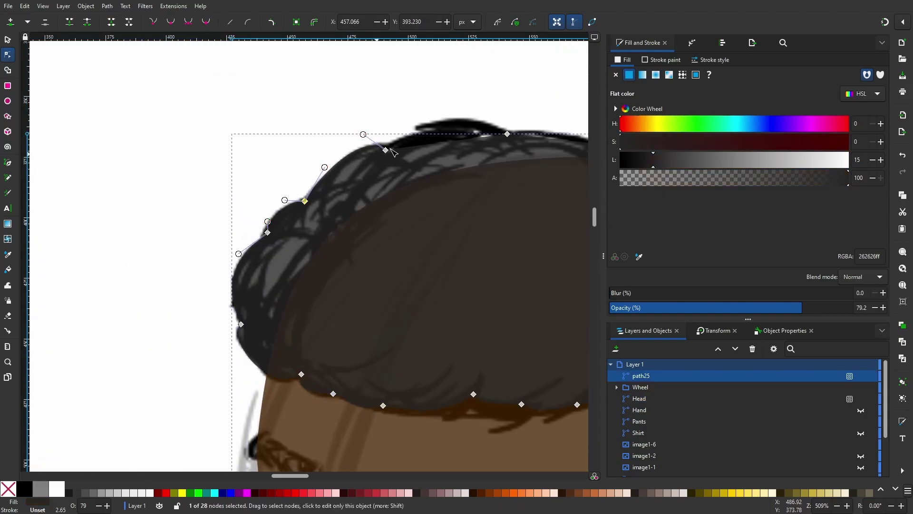
{"action": "scroll", "coordinate": [326, 187], "scroll_direction": "right", "scroll_amount": 5}
{"action": "scroll", "coordinate": [326, 186], "scroll_direction": "right", "scroll_amount": 3}
{"action": "scroll", "coordinate": [327, 186], "scroll_direction": "up", "scroll_amount": 2}
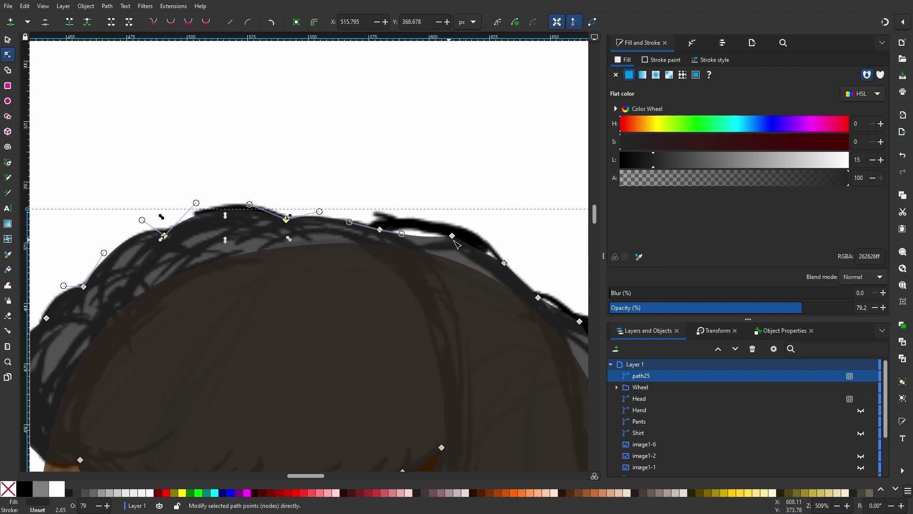
{"action": "left_click_drag", "start_coordinate": [452, 236], "coordinate": [441, 230]}
{"action": "left_click_drag", "start_coordinate": [379, 229], "coordinate": [371, 228]}
{"action": "scroll", "coordinate": [436, 222], "scroll_direction": "right", "scroll_amount": 4}
{"action": "scroll", "coordinate": [436, 222], "scroll_direction": "down", "scroll_amount": 3}
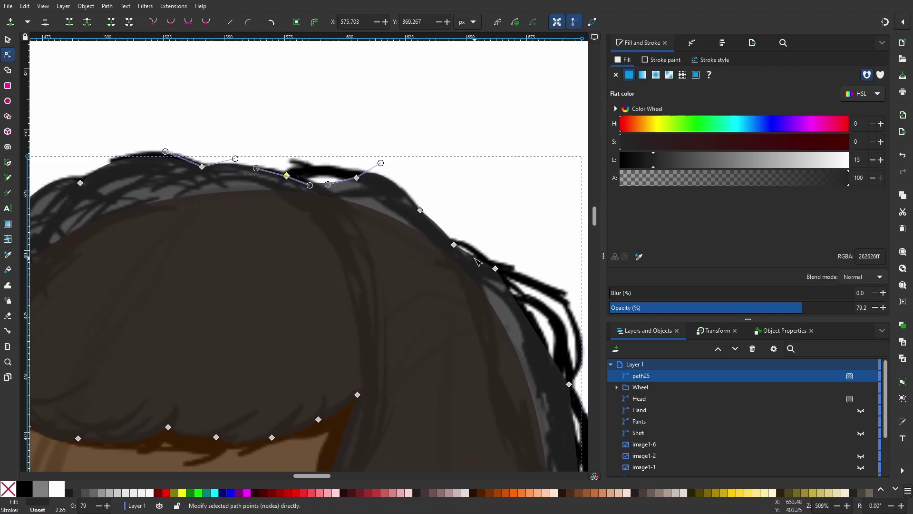
{"action": "scroll", "coordinate": [477, 267], "scroll_direction": "down", "scroll_amount": 3}
{"action": "scroll", "coordinate": [477, 276], "scroll_direction": "right", "scroll_amount": 4}
{"action": "scroll", "coordinate": [476, 285], "scroll_direction": "right", "scroll_amount": 3}
{"action": "left_click_drag", "start_coordinate": [389, 312], "coordinate": [384, 309]}
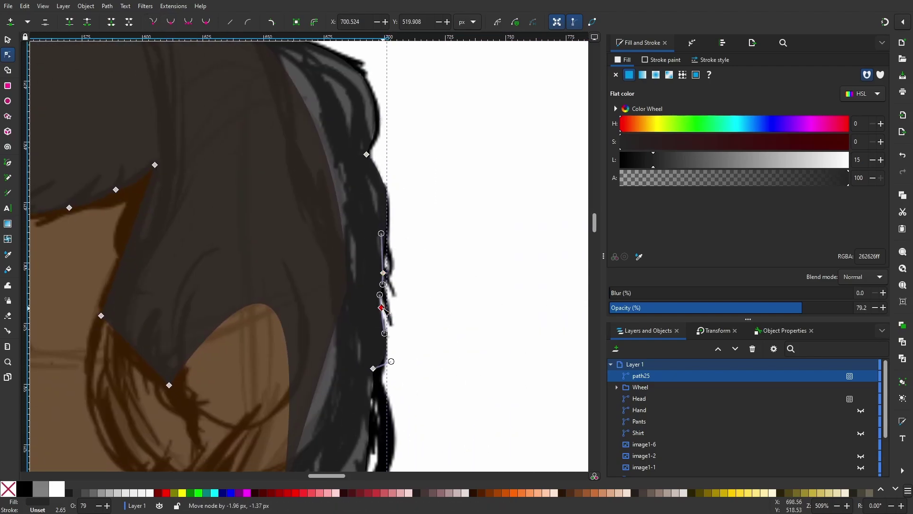
{"action": "scroll", "coordinate": [385, 310], "scroll_direction": "down", "scroll_amount": 3}
Reshape the bottom of the hair shape and zoom out to check the whole head
{"action": "left_click", "coordinate": [456, 205]}
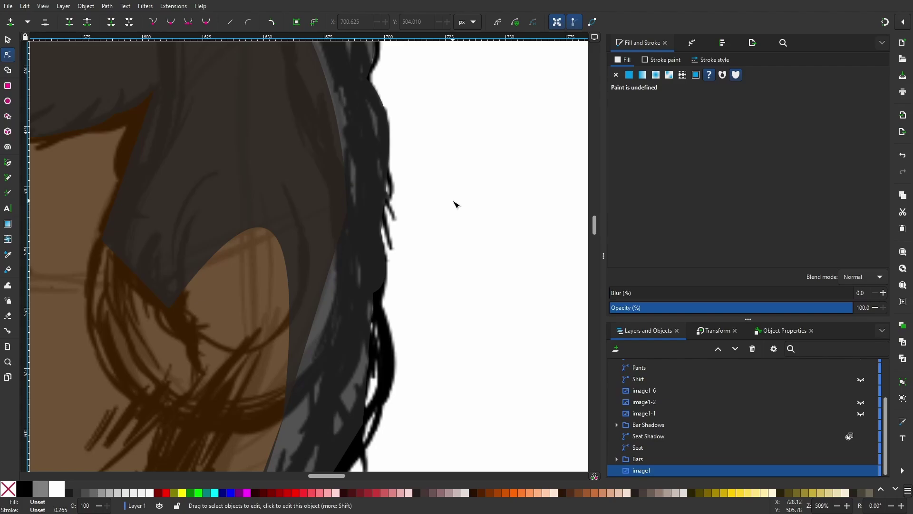
{"action": "left_click", "coordinate": [383, 223]}
{"action": "scroll", "coordinate": [434, 248], "scroll_direction": "down", "scroll_amount": 4}
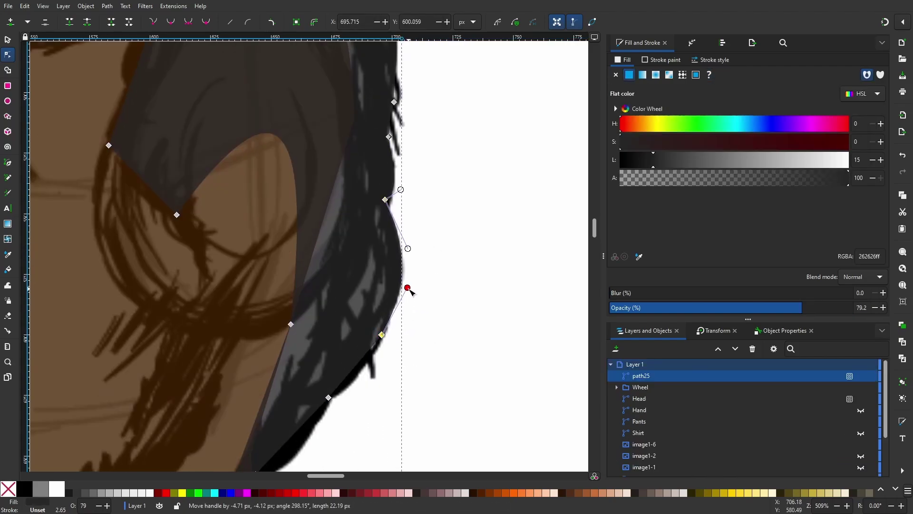
{"action": "scroll", "coordinate": [296, 381], "scroll_direction": "down", "scroll_amount": 3}
{"action": "left_click_drag", "start_coordinate": [296, 380], "coordinate": [257, 387]}
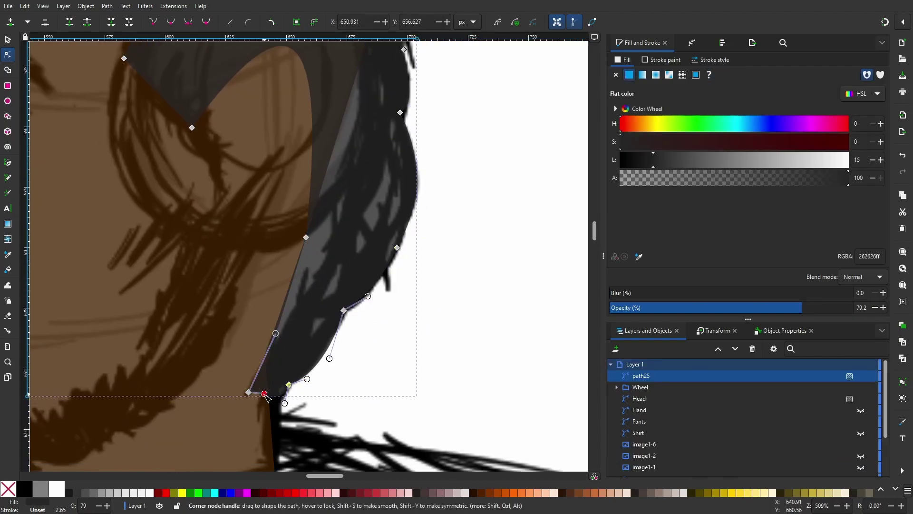
{"action": "key", "text": "Escape"}
{"action": "key", "text": "5"}
{"action": "left_click", "coordinate": [641, 375]}
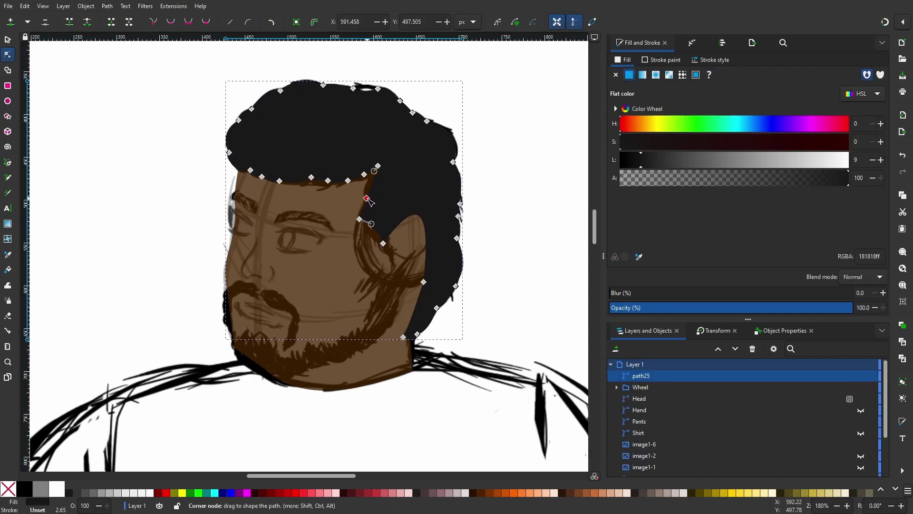
{"action": "left_click", "coordinate": [481, 206]}
{"action": "scroll", "coordinate": [482, 205], "scroll_direction": "down", "scroll_amount": 2}
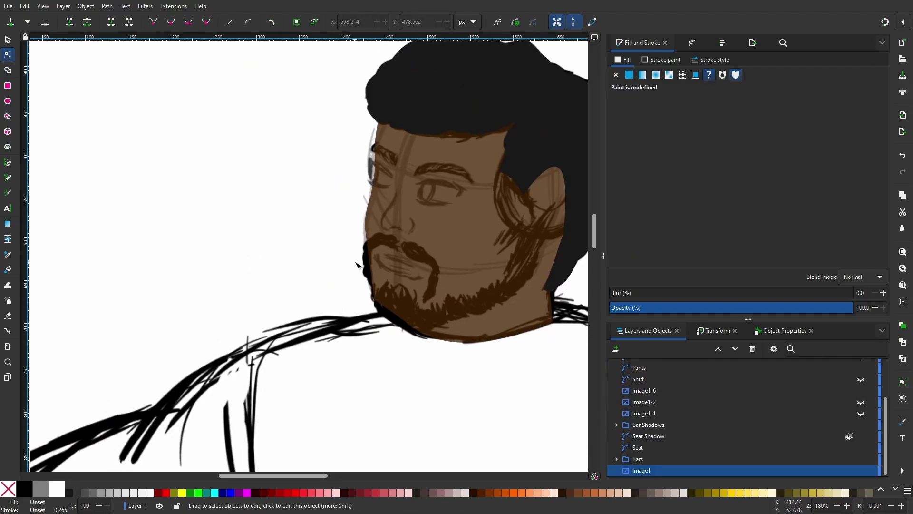
{"action": "scroll", "coordinate": [494, 273], "scroll_direction": "up", "scroll_amount": 2}
{"action": "scroll", "coordinate": [495, 273], "scroll_direction": "down", "scroll_amount": 3}
{"action": "scroll", "coordinate": [336, 280], "scroll_direction": "down", "scroll_amount": 2}
{"action": "scroll", "coordinate": [337, 279], "scroll_direction": "up", "scroll_amount": 2}
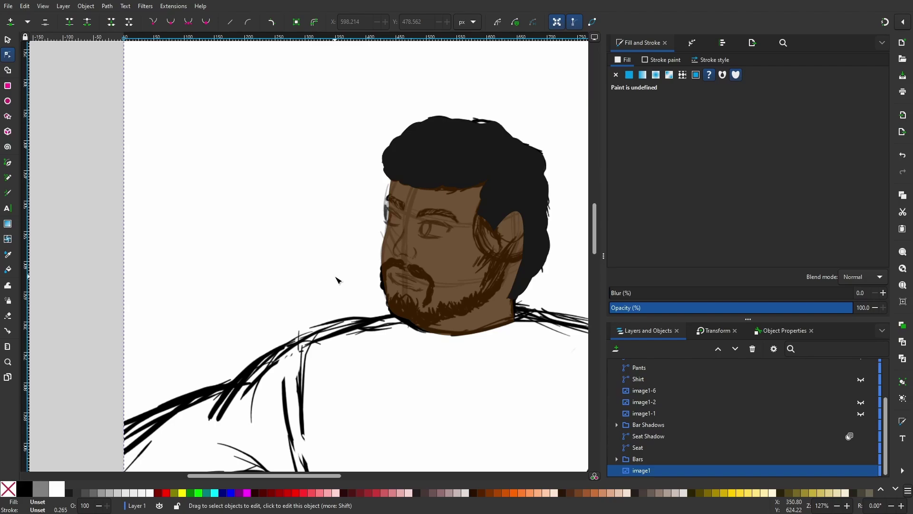
Trace the first beard outline from the mustache down and around the jaw
{"action": "scroll", "coordinate": [326, 282], "scroll_direction": "up", "scroll_amount": 3}
{"action": "scroll", "coordinate": [327, 282], "scroll_direction": "down", "scroll_amount": 2}
{"action": "key", "text": "b"}
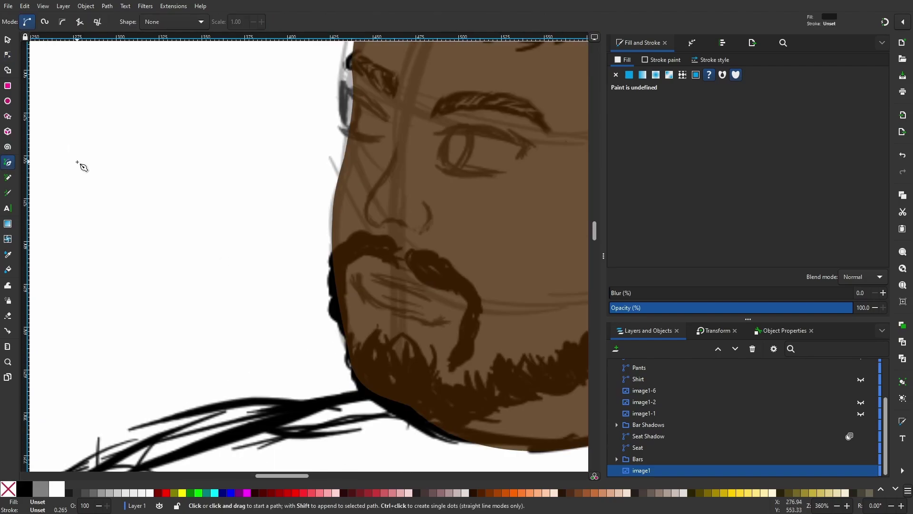
{"action": "left_click", "coordinate": [368, 253]}
{"action": "left_click", "coordinate": [389, 236]}
{"action": "left_click", "coordinate": [347, 241]}
{"action": "left_click", "coordinate": [332, 269]}
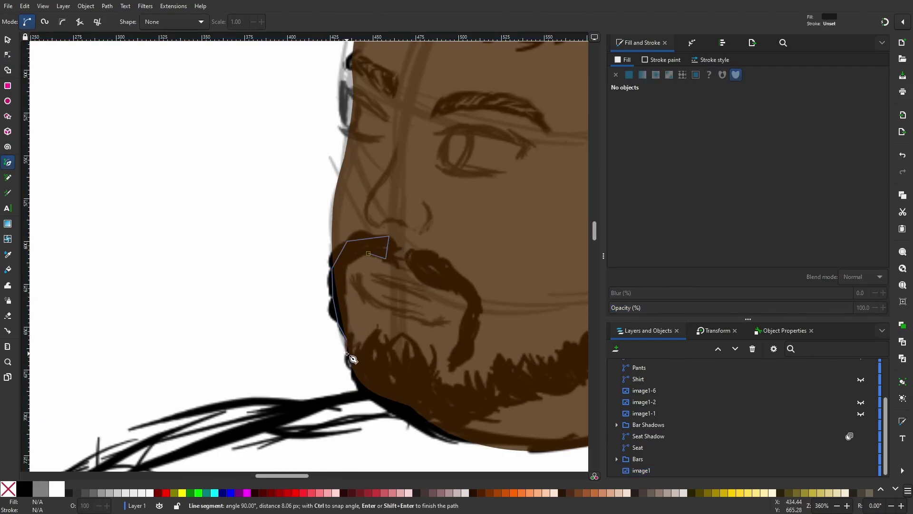
{"action": "left_click", "coordinate": [352, 370]}
{"action": "left_click", "coordinate": [861, 399]}
{"action": "left_click", "coordinate": [375, 392]}
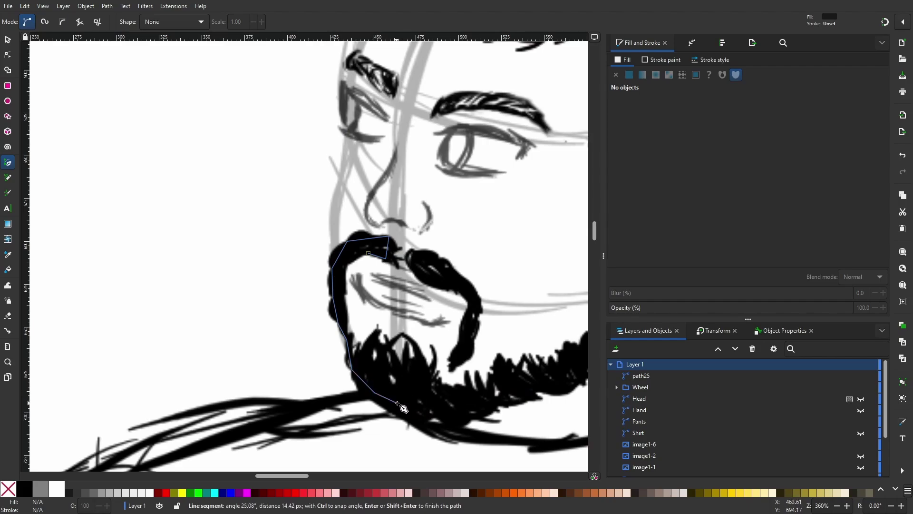
{"action": "left_click", "coordinate": [434, 416]}
{"action": "left_click", "coordinate": [471, 415]}
{"action": "scroll", "coordinate": [476, 404], "scroll_direction": "right", "scroll_amount": 3}
{"action": "left_click", "coordinate": [514, 385]}
{"action": "scroll", "coordinate": [537, 361], "scroll_direction": "right", "scroll_amount": 3}
{"action": "left_click", "coordinate": [504, 352]}
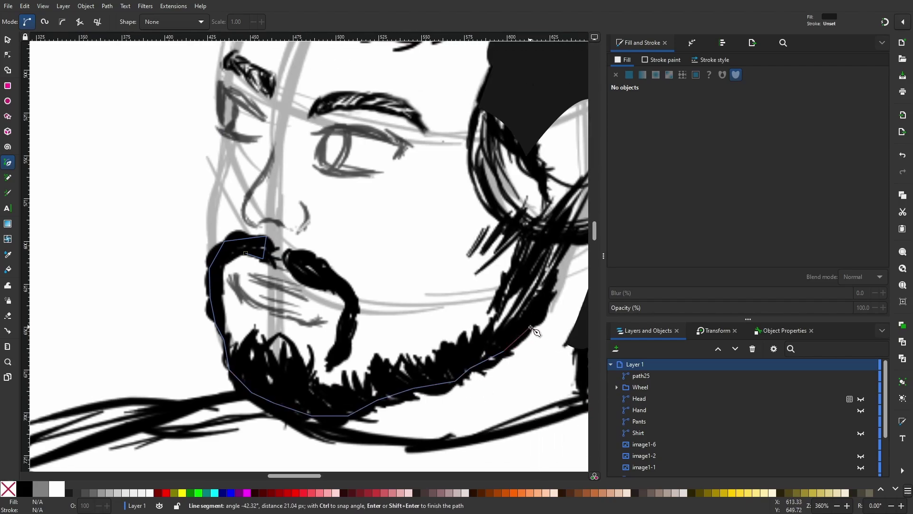
{"action": "double_click", "coordinate": [557, 270]}
Outline the beard from the right jaw along the lower edge and up the chin
{"action": "left_click", "coordinate": [573, 211]}
{"action": "left_click", "coordinate": [521, 229]}
{"action": "left_click", "coordinate": [513, 266]}
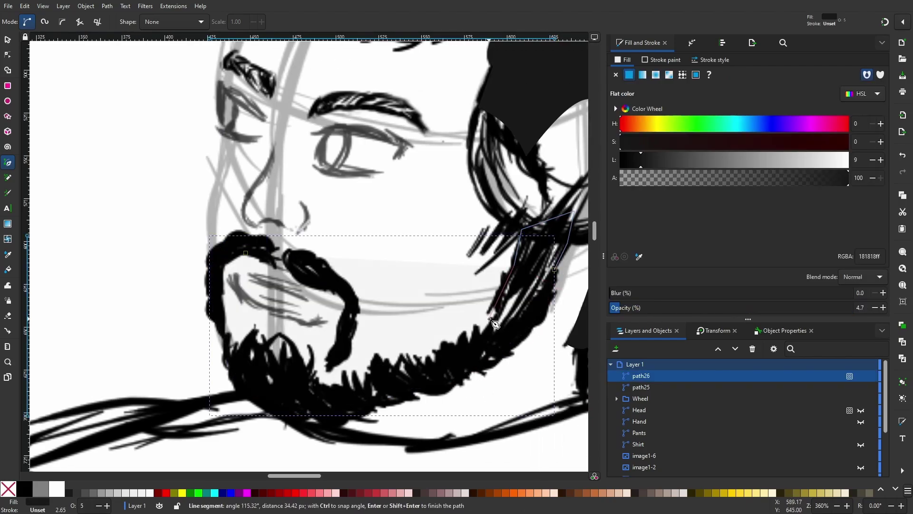
{"action": "left_click", "coordinate": [554, 270]}
{"action": "left_click", "coordinate": [495, 338]}
{"action": "left_click", "coordinate": [455, 349]}
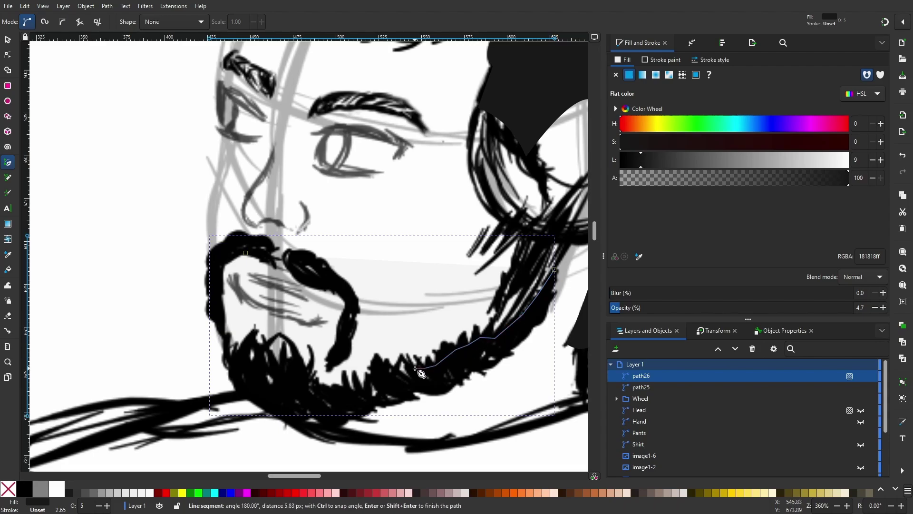
{"action": "left_click", "coordinate": [436, 366]}
{"action": "left_click", "coordinate": [384, 368]}
{"action": "left_click", "coordinate": [363, 389]}
{"action": "left_click", "coordinate": [313, 384]}
{"action": "left_click", "coordinate": [281, 333]}
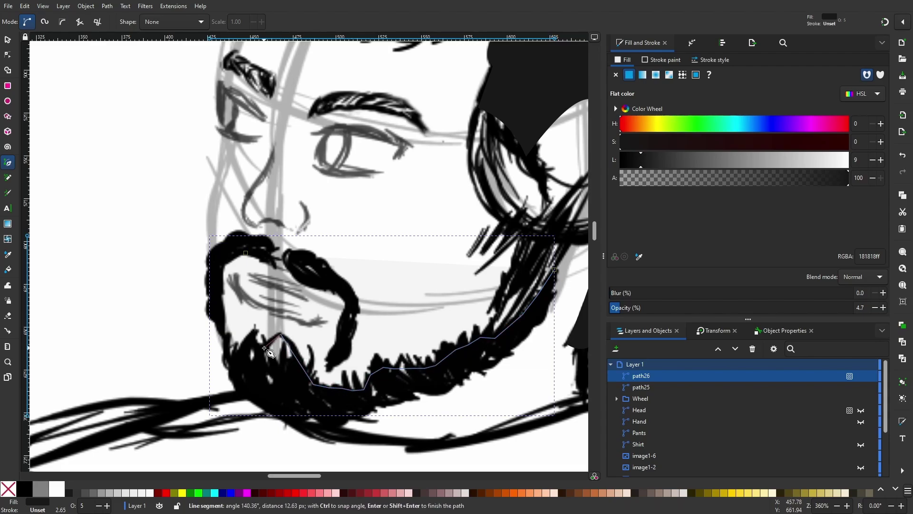
{"action": "left_click", "coordinate": [258, 341]}
{"action": "left_click", "coordinate": [255, 330]}
{"action": "double_click", "coordinate": [231, 339]}
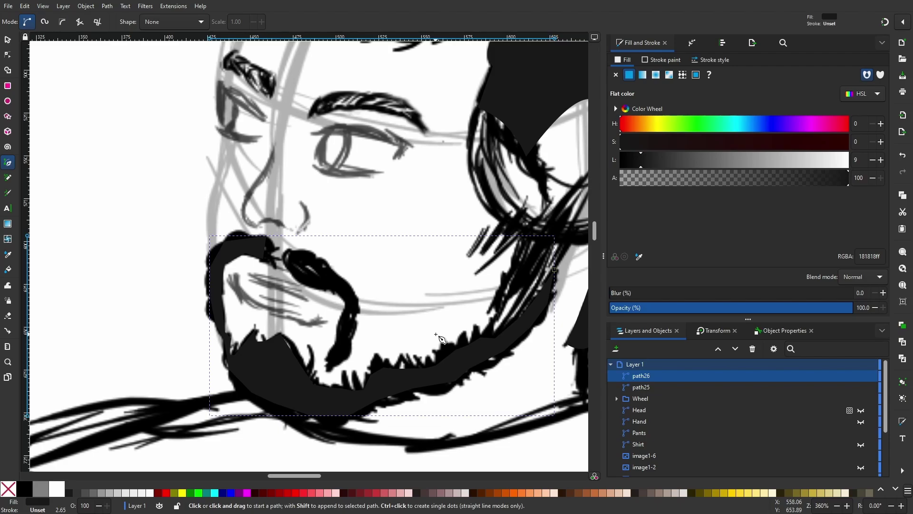
Refine the beard's nodes, bulging its left edge and curving its bottom edge
{"action": "scroll", "coordinate": [441, 339], "scroll_direction": "left", "scroll_amount": 5}
{"action": "scroll", "coordinate": [379, 251], "scroll_direction": "up", "scroll_amount": 2, "text": "ctrl"}
{"action": "key", "text": "n"}
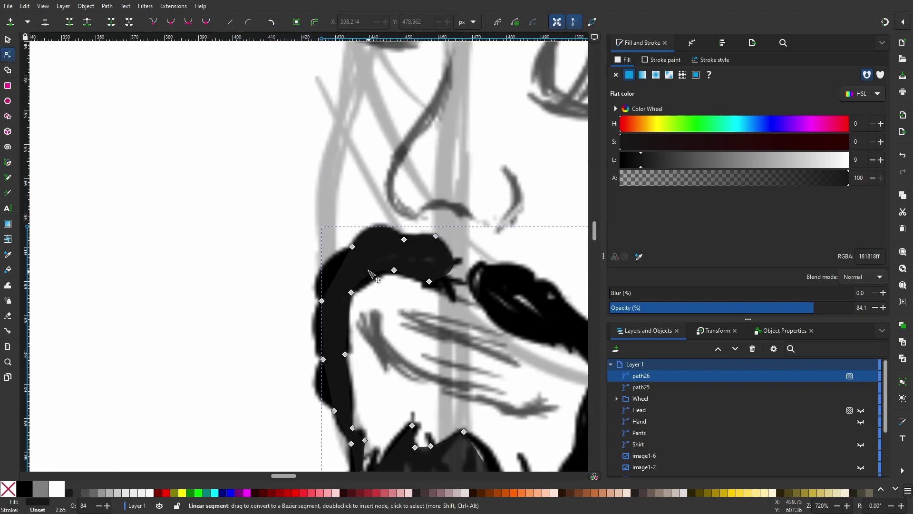
{"action": "left_click_drag", "start_coordinate": [344, 278], "coordinate": [333, 278]}
{"action": "left_click_drag", "start_coordinate": [328, 328], "coordinate": [320, 329]}
{"action": "scroll", "coordinate": [359, 397], "scroll_direction": "up", "scroll_amount": 2, "text": "ctrl"}
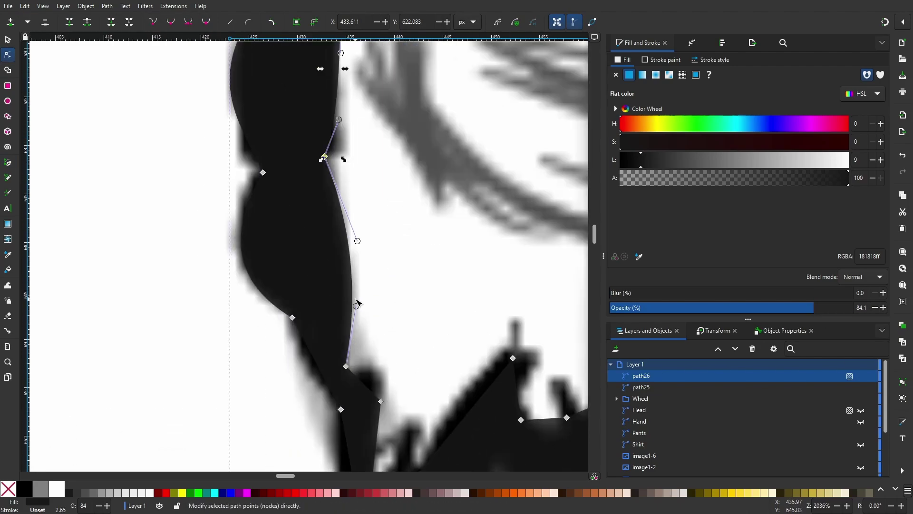
{"action": "scroll", "coordinate": [354, 247], "scroll_direction": "down", "scroll_amount": 3}
{"action": "scroll", "coordinate": [347, 286], "scroll_direction": "down", "scroll_amount": 3}
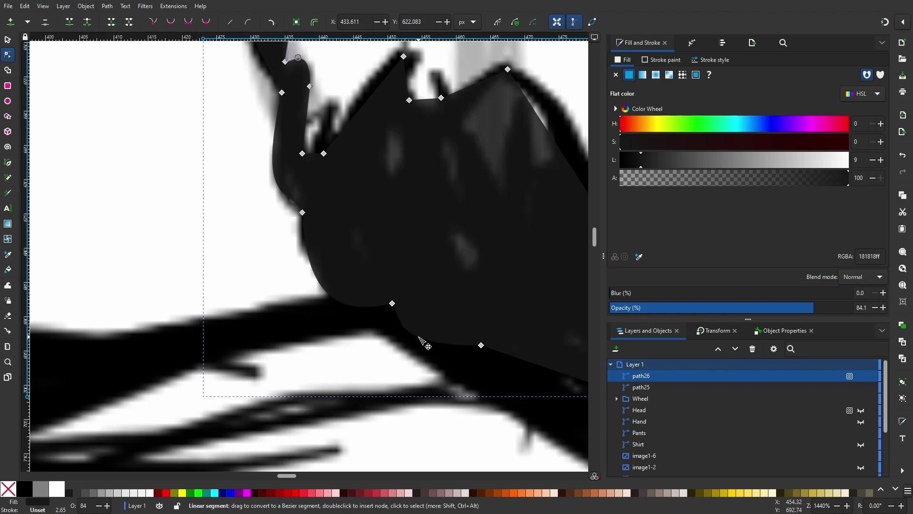
{"action": "scroll", "coordinate": [340, 299], "scroll_direction": "down", "scroll_amount": 1, "text": "ctrl"}
{"action": "scroll", "coordinate": [361, 333], "scroll_direction": "down", "scroll_amount": 1, "text": "ctrl"}
{"action": "left_click_drag", "start_coordinate": [401, 403], "coordinate": [418, 403]}
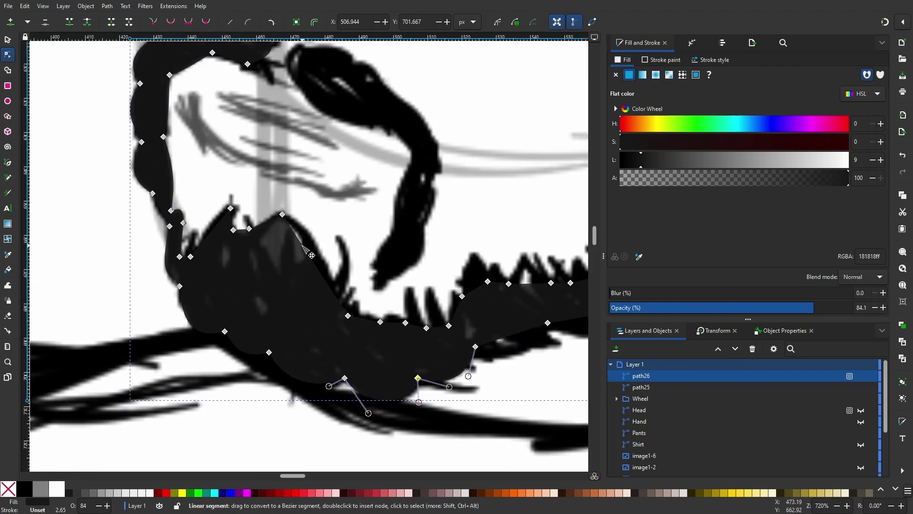
{"action": "left_click_drag", "start_coordinate": [278, 216], "coordinate": [228, 245]}
{"action": "scroll", "coordinate": [242, 215], "scroll_direction": "up", "scroll_amount": 3, "text": "ctrl"}
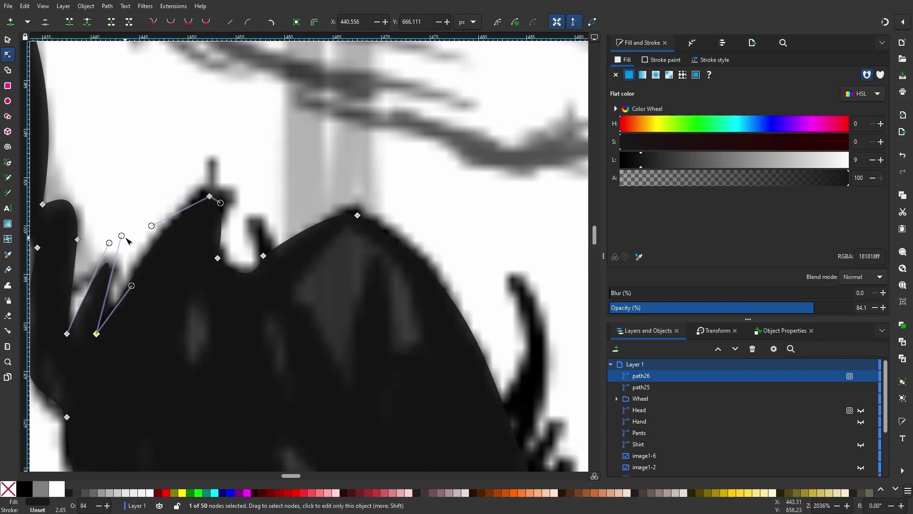
{"action": "left_click", "coordinate": [181, 229]}
{"action": "scroll", "coordinate": [182, 225], "scroll_direction": "down", "scroll_amount": 5, "text": "ctrl"}
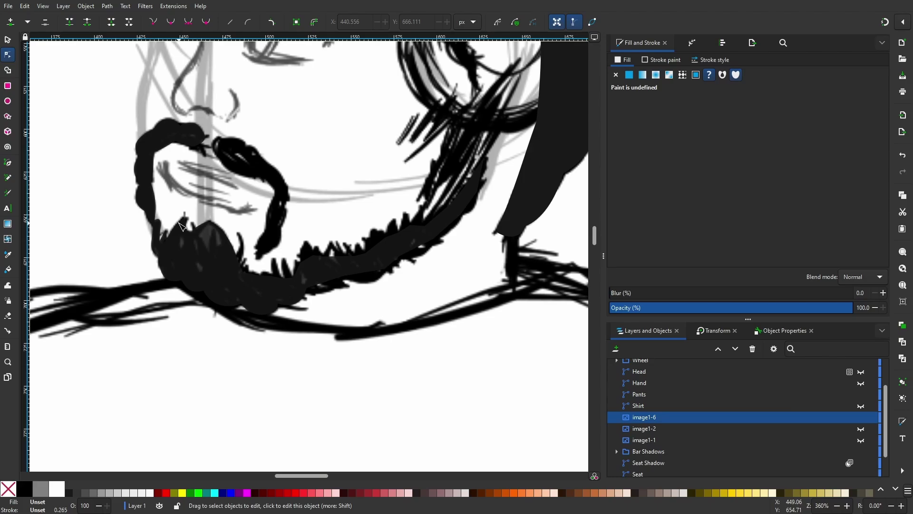
{"action": "scroll", "coordinate": [382, 156], "scroll_direction": "up", "scroll_amount": 2, "text": "ctrl"}
{"action": "left_click", "coordinate": [233, 403]}
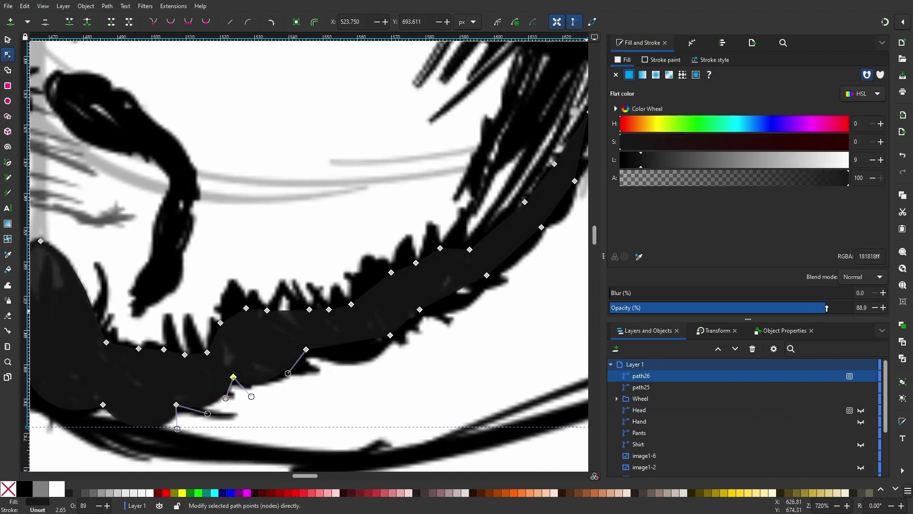
{"action": "scroll", "coordinate": [371, 333], "scroll_direction": "right", "scroll_amount": 5}
{"action": "left_click", "coordinate": [386, 305]}
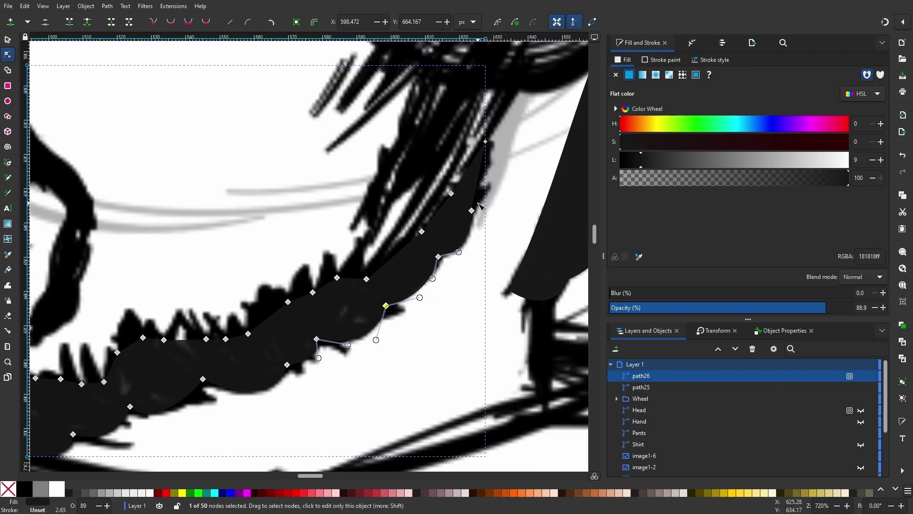
{"action": "left_click", "coordinate": [436, 213]}
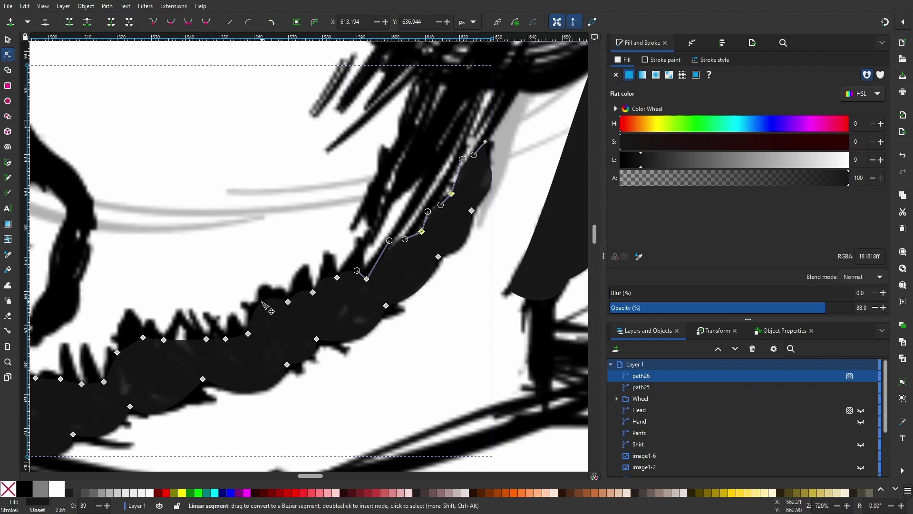
{"action": "key", "text": "Escape"}
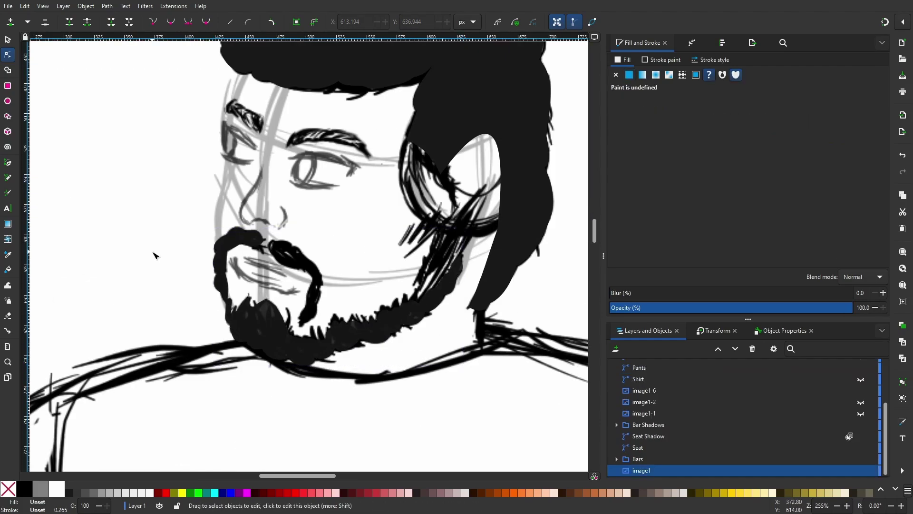
{"action": "left_click", "coordinate": [304, 347]}
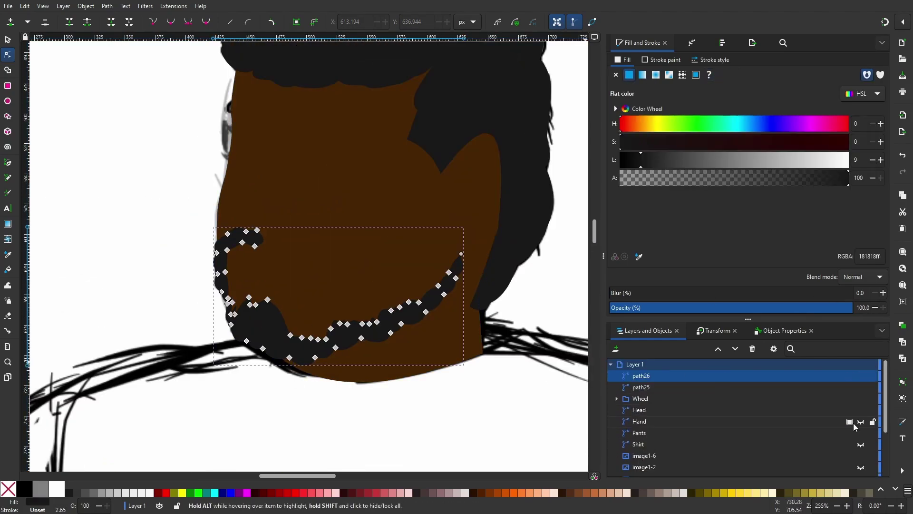
{"action": "scroll", "coordinate": [304, 348], "scroll_direction": "up", "scroll_amount": 4, "text": "ctrl"}
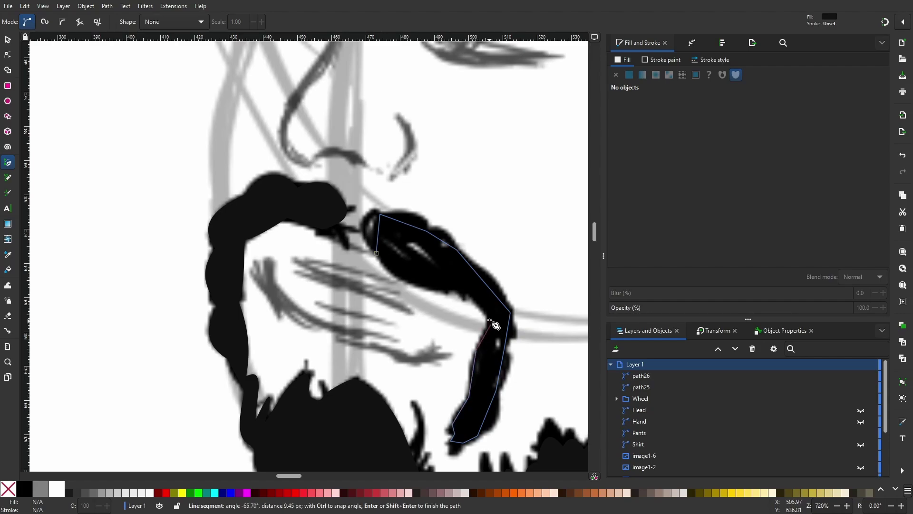
Close the 111111ff mustache outline and bulge its edges to cover the sketched moustache
{"action": "left_click", "coordinate": [379, 256]}
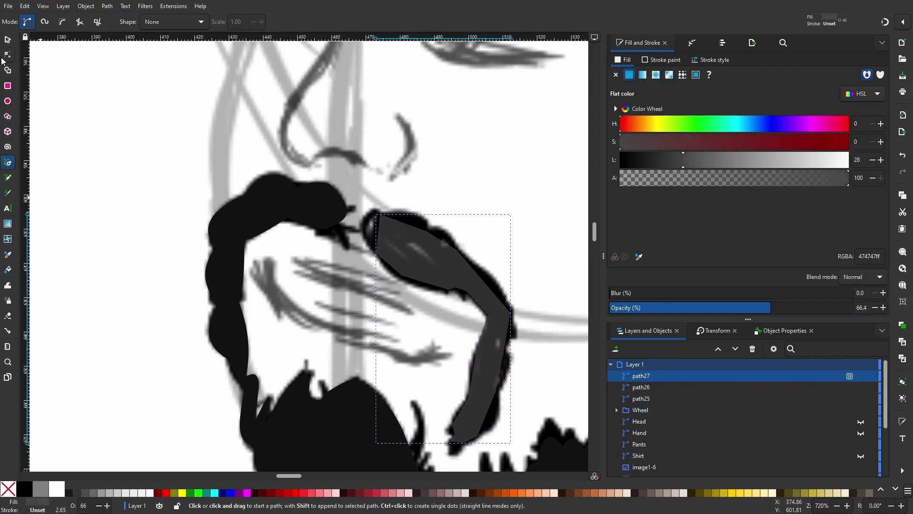
{"action": "key", "text": "n"}
{"action": "scroll", "coordinate": [470, 469], "scroll_direction": "up", "scroll_amount": 2}
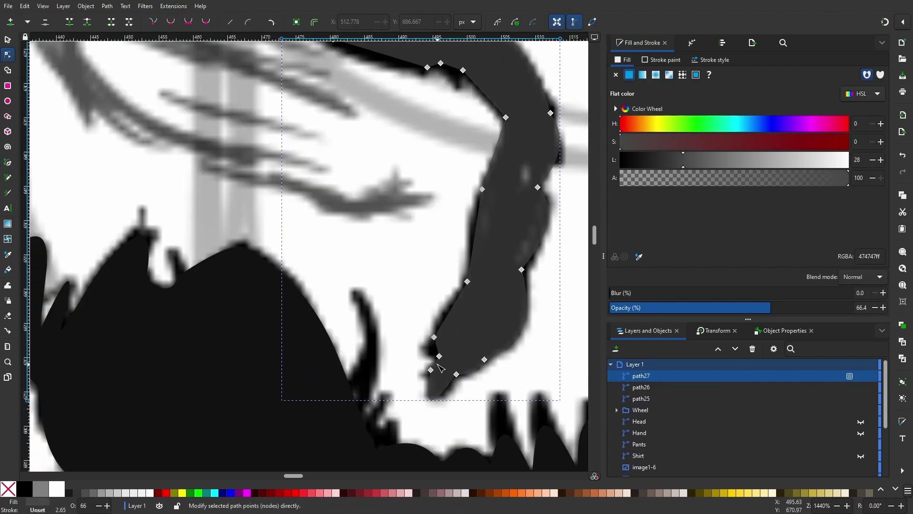
{"action": "left_click", "coordinate": [502, 150]}
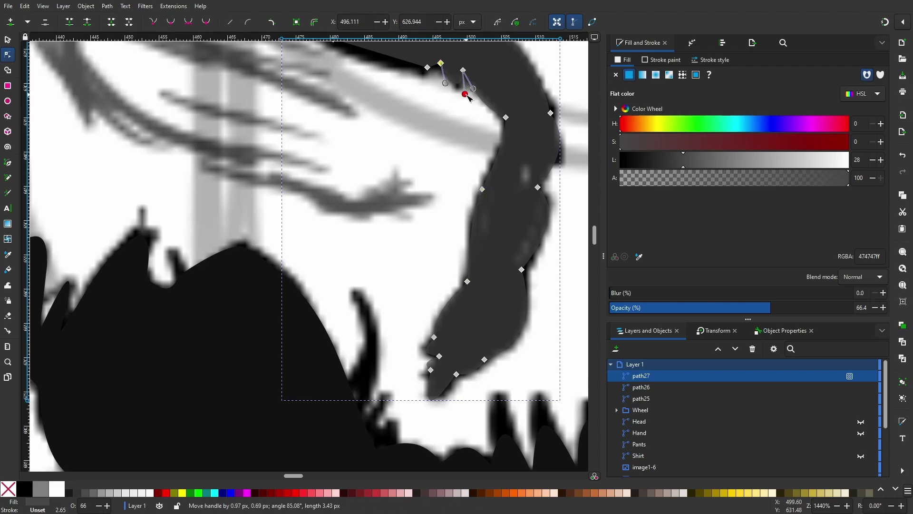
{"action": "scroll", "coordinate": [464, 143], "scroll_direction": "up", "scroll_amount": 2}
{"action": "scroll", "coordinate": [320, 167], "scroll_direction": "up", "scroll_amount": 2}
{"action": "left_click_drag", "start_coordinate": [320, 167], "coordinate": [281, 147]}
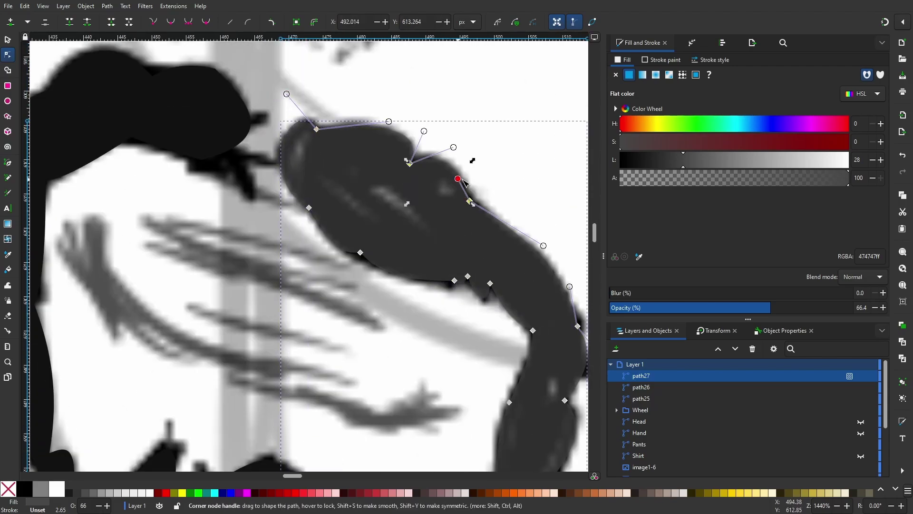
{"action": "left_click", "coordinate": [522, 214]}
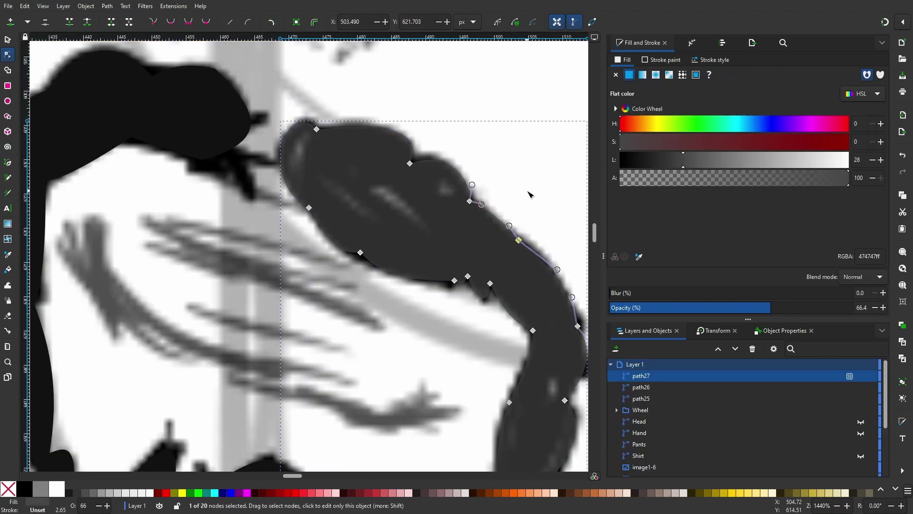
{"action": "left_click", "coordinate": [363, 256]}
{"action": "scroll", "coordinate": [346, 263], "scroll_direction": "down", "scroll_amount": 5, "text": "ctrl"}
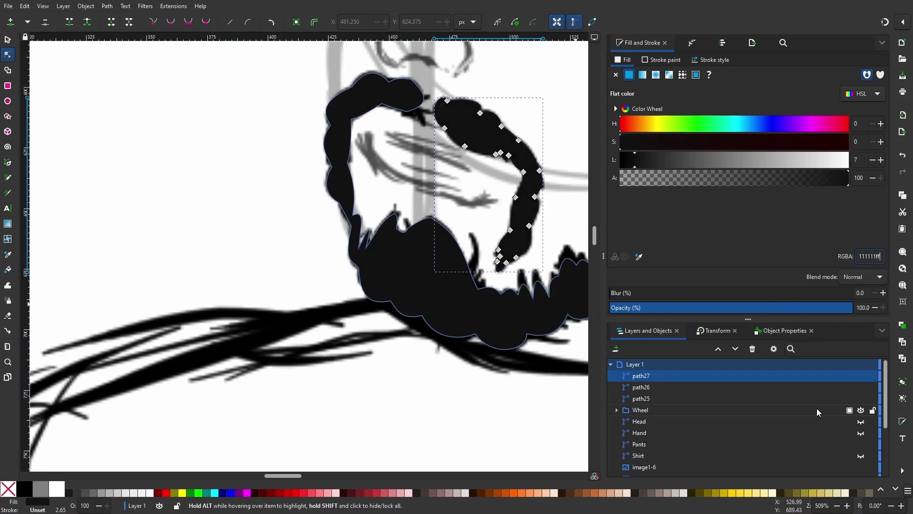
{"action": "scroll", "coordinate": [817, 408], "scroll_direction": "down", "scroll_amount": 5}
{"action": "left_click", "coordinate": [641, 470]}
{"action": "scroll", "coordinate": [163, 207], "scroll_direction": "down", "scroll_amount": 1}
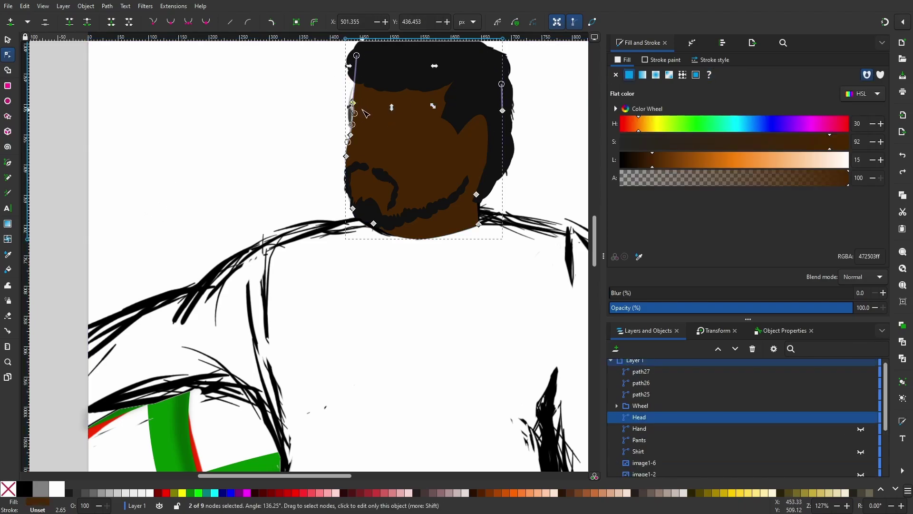
Finish the left eyebrow outline and curve its right edge outward
{"action": "scroll", "coordinate": [340, 68], "scroll_direction": "up", "scroll_amount": 4, "text": "ctrl"}
{"action": "key", "text": "b"}
{"action": "left_click", "coordinate": [382, 219]}
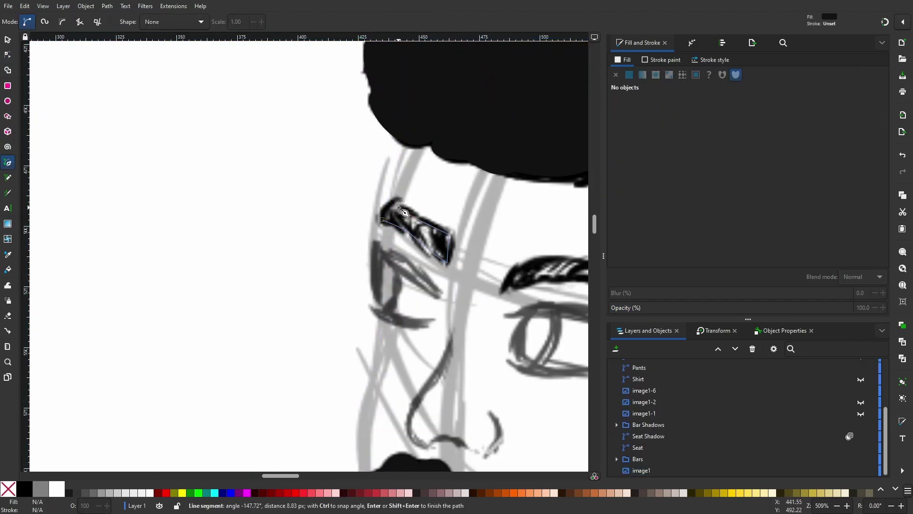
{"action": "key", "text": "Return"}
{"action": "key", "text": "n"}
{"action": "scroll", "coordinate": [385, 235], "scroll_direction": "up", "scroll_amount": 2, "text": "ctrl"}
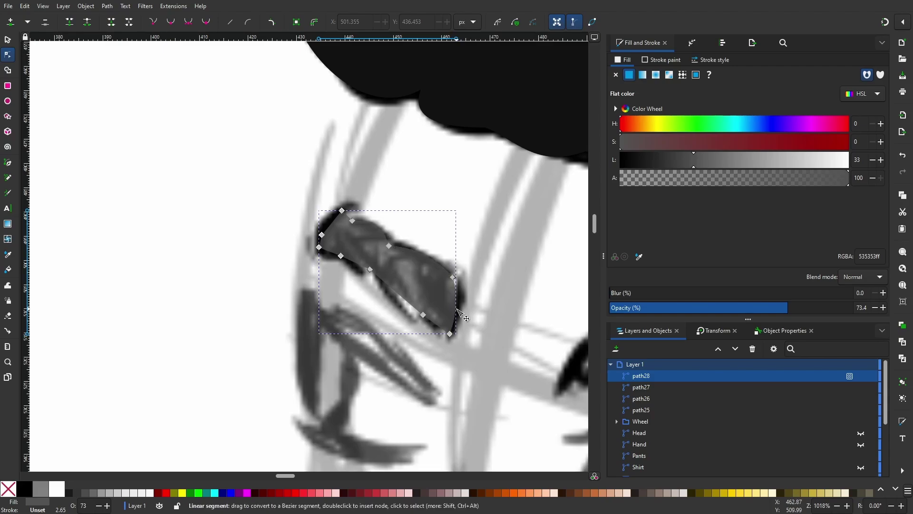
{"action": "left_click_drag", "start_coordinate": [458, 312], "coordinate": [459, 306]}
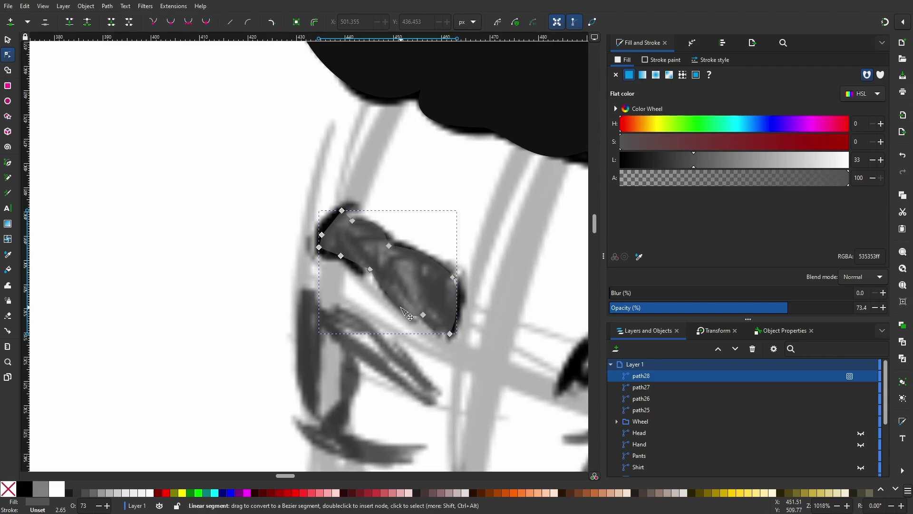
{"action": "left_click", "coordinate": [325, 224]}
Draw a closed four-corner eye-line shape beneath the eyebrow and bend one of its edges
{"action": "scroll", "coordinate": [253, 197], "scroll_direction": "down", "scroll_amount": 3}
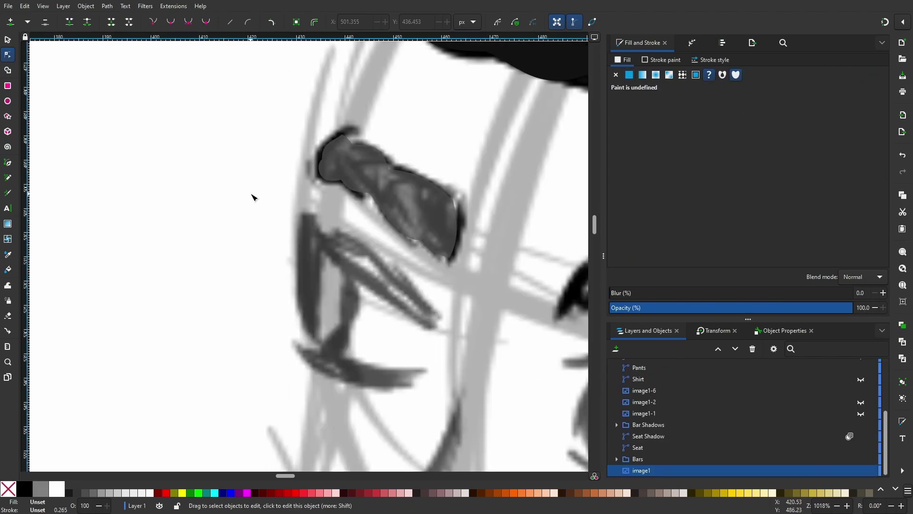
{"action": "left_click", "coordinate": [390, 200]}
{"action": "left_click", "coordinate": [24, 488]}
{"action": "key", "text": "b"}
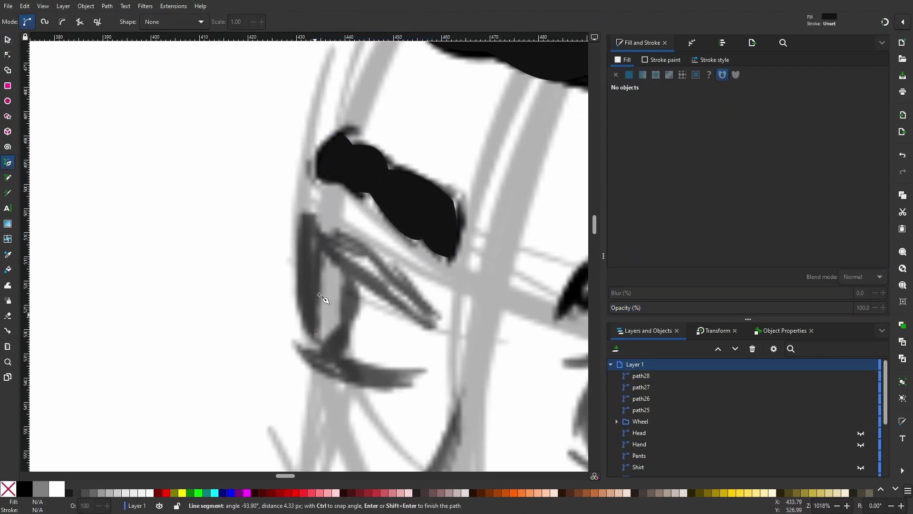
{"action": "left_click", "coordinate": [315, 336]}
{"action": "left_click", "coordinate": [321, 246]}
{"action": "left_click", "coordinate": [434, 320]}
{"action": "left_click", "coordinate": [303, 212]}
{"action": "left_click", "coordinate": [315, 335]}
{"action": "key", "text": "n"}
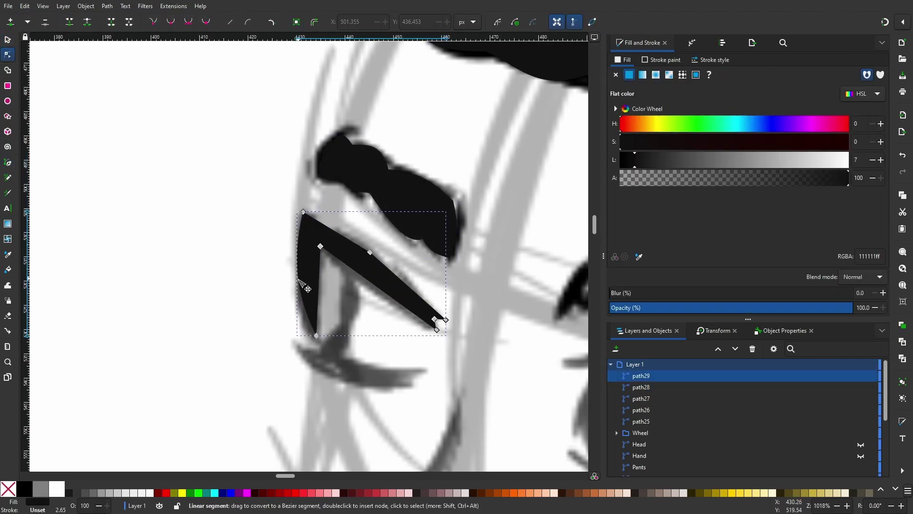
{"action": "left_click_drag", "start_coordinate": [303, 309], "coordinate": [301, 336]}
Make the eye-line shape dark grey (Lightness 27) at 89 opacity
{"action": "left_click_drag", "start_coordinate": [851, 307], "coordinate": [826, 307]}
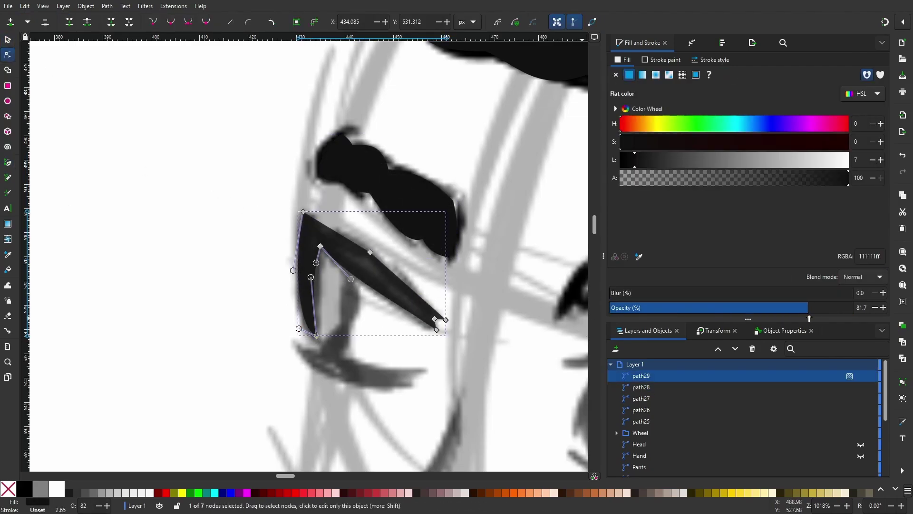
{"action": "left_click_drag", "start_coordinate": [635, 160], "coordinate": [682, 159]}
{"action": "scroll", "coordinate": [433, 320], "scroll_direction": "up", "scroll_amount": 2}
{"action": "scroll", "coordinate": [449, 333], "scroll_direction": "up", "scroll_amount": 1}
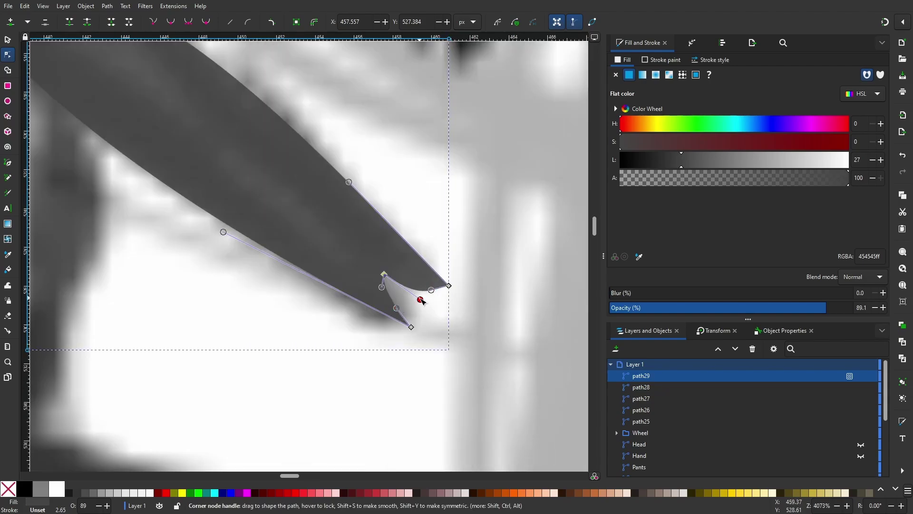
{"action": "scroll", "coordinate": [418, 301], "scroll_direction": "down", "scroll_amount": 2}
Refine the eye-line shape with a new node on its upper edge and a reshaped left side
{"action": "left_click", "coordinate": [385, 202]}
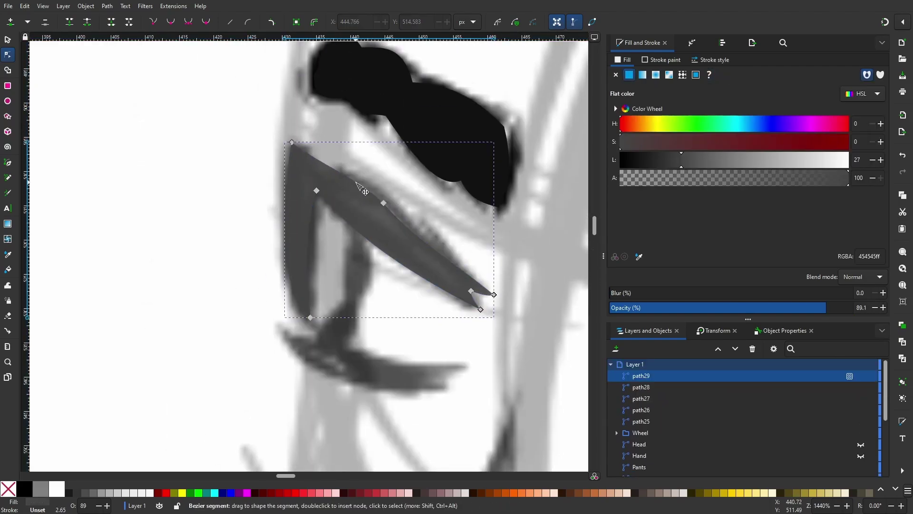
{"action": "double_click", "coordinate": [383, 203]}
{"action": "left_click", "coordinate": [348, 216]}
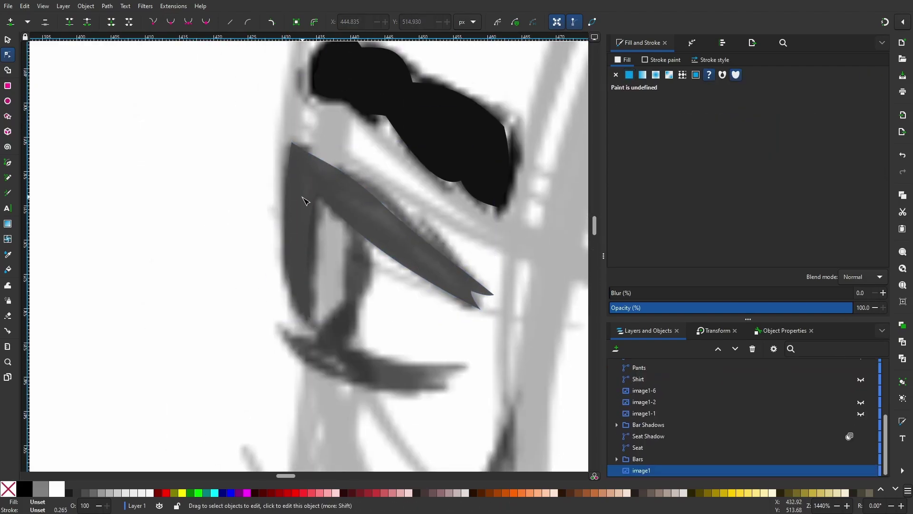
{"action": "left_click", "coordinate": [302, 220]}
{"action": "left_click_drag", "start_coordinate": [298, 228], "coordinate": [309, 233]}
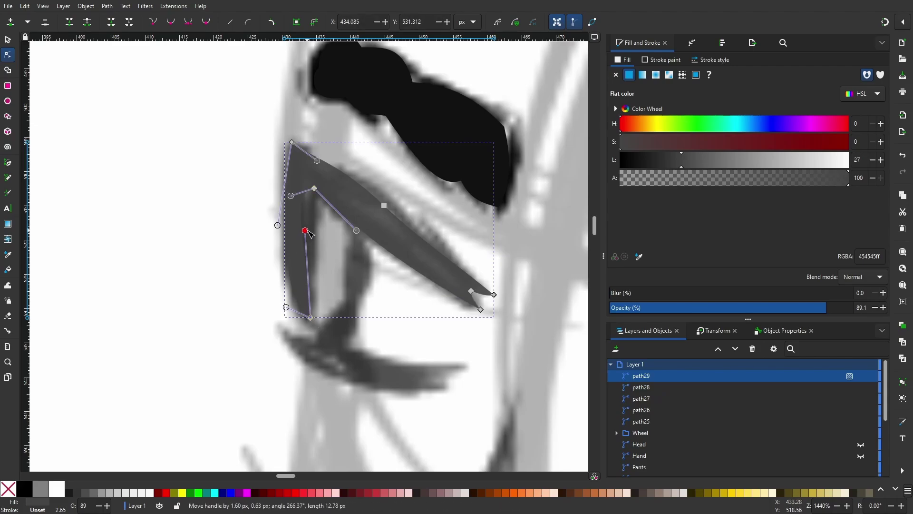
{"action": "scroll", "coordinate": [404, 301], "scroll_direction": "down", "scroll_amount": 4}
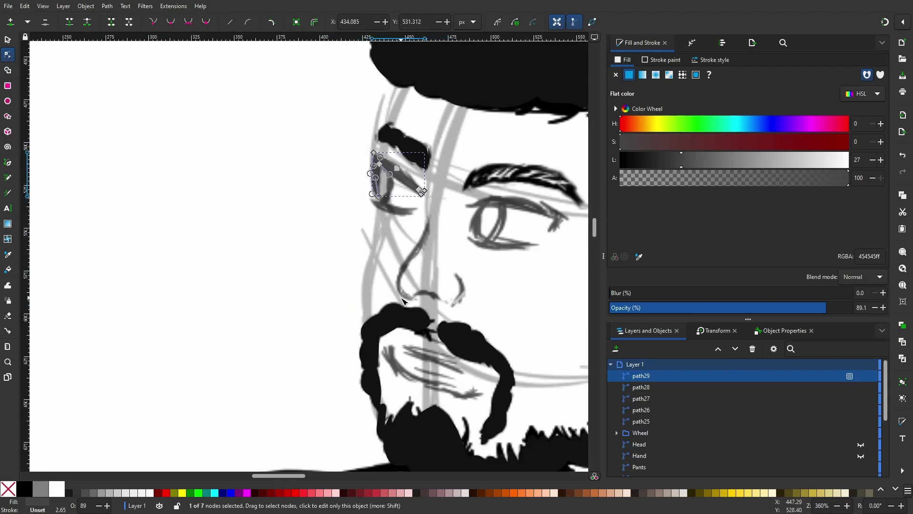
{"action": "scroll", "coordinate": [309, 265], "scroll_direction": "down", "scroll_amount": 6}
{"action": "scroll", "coordinate": [309, 265], "scroll_direction": "up", "scroll_amount": 4}
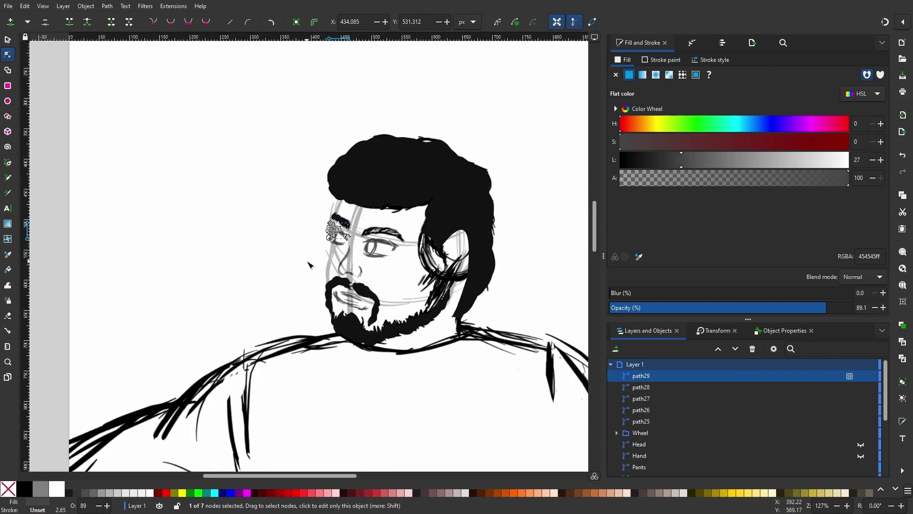
{"action": "left_click", "coordinate": [281, 278]}
Unhide the brown Head shape in Layers and select it
{"action": "scroll", "coordinate": [286, 275], "scroll_direction": "down", "scroll_amount": 10}
{"action": "left_click", "coordinate": [861, 444]}
{"action": "scroll", "coordinate": [383, 167], "scroll_direction": "up", "scroll_amount": 2}
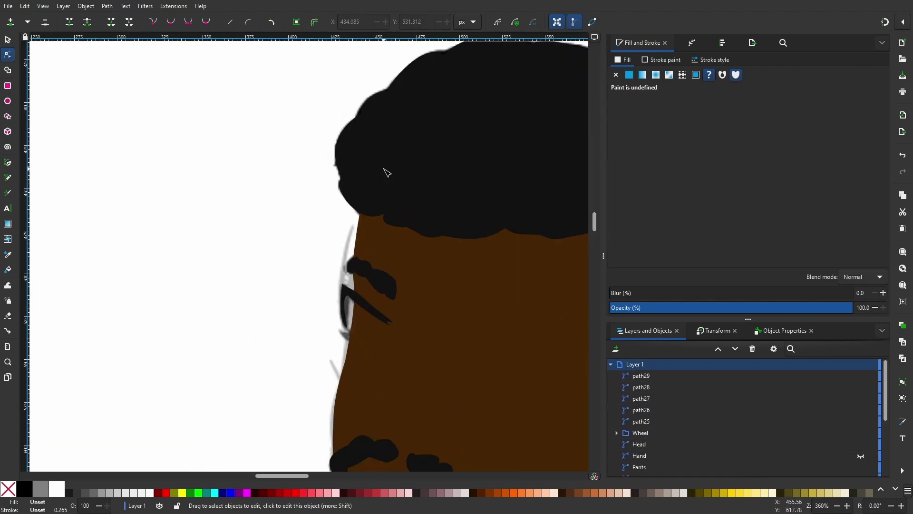
{"action": "scroll", "coordinate": [380, 171], "scroll_direction": "down", "scroll_amount": 3}
{"action": "left_click", "coordinate": [379, 177]}
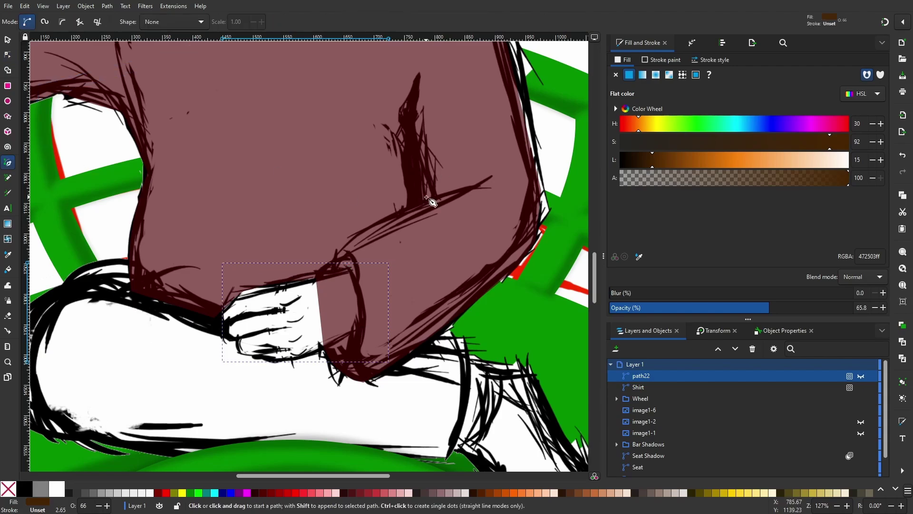
Close the small shirt-fold triangle and subtract it from the Shirt with Path > Difference
{"action": "double_click", "coordinate": [435, 195]}
{"action": "scroll", "coordinate": [461, 155], "scroll_direction": "up", "scroll_amount": 3}
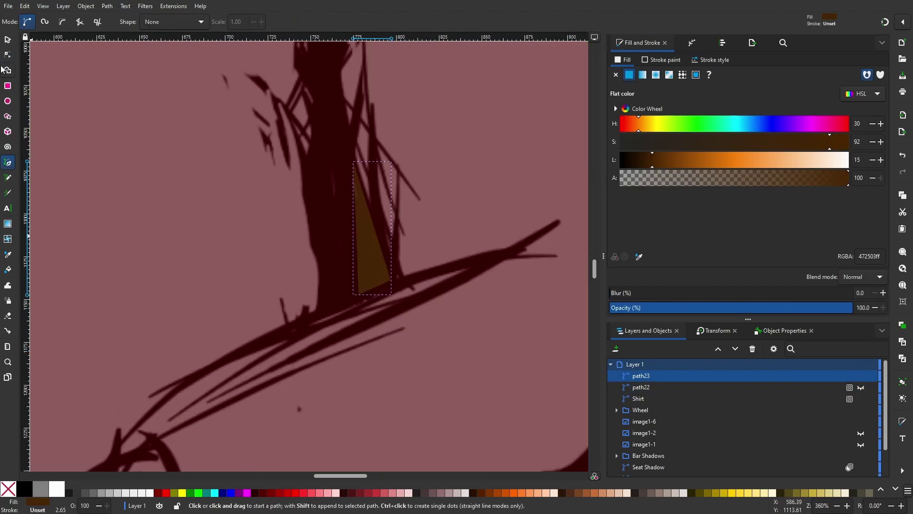
{"action": "key", "text": "n"}
{"action": "left_click", "coordinate": [466, 161]}
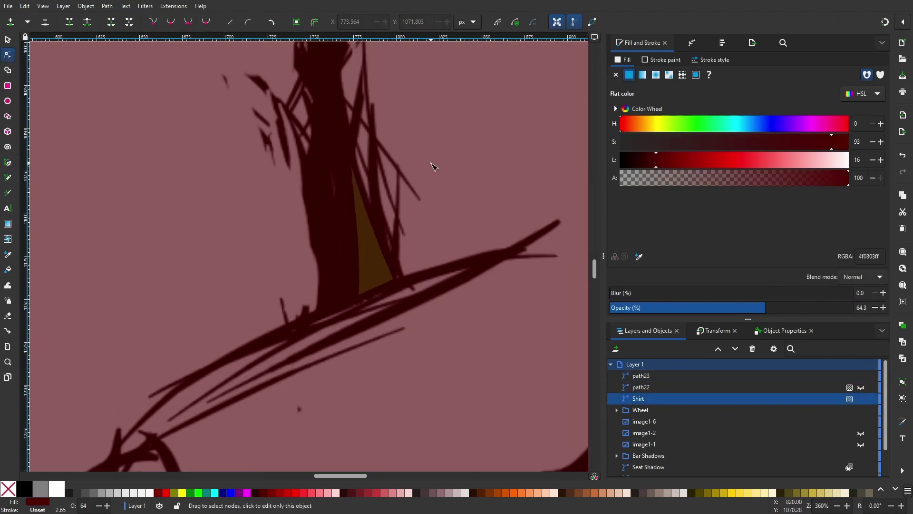
{"action": "left_click", "coordinate": [368, 228]}
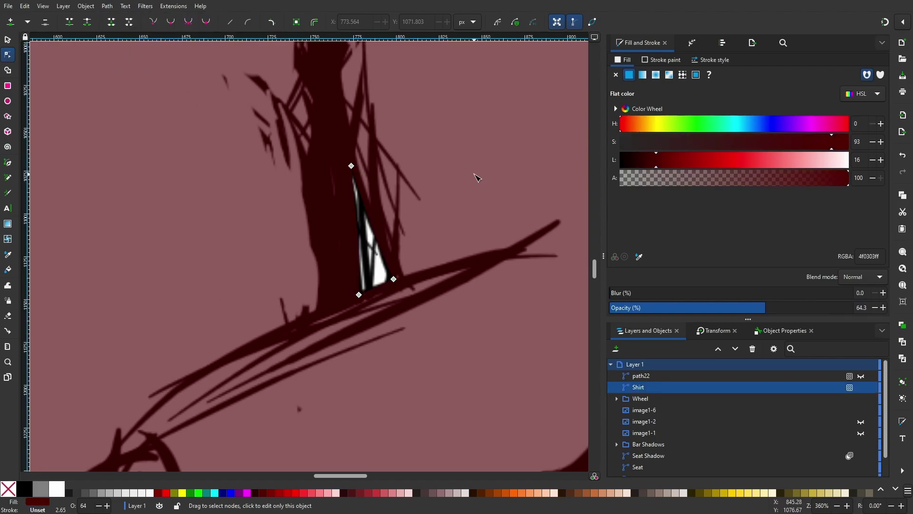
{"action": "key", "text": "5"}
{"action": "left_click", "coordinate": [259, 171]}
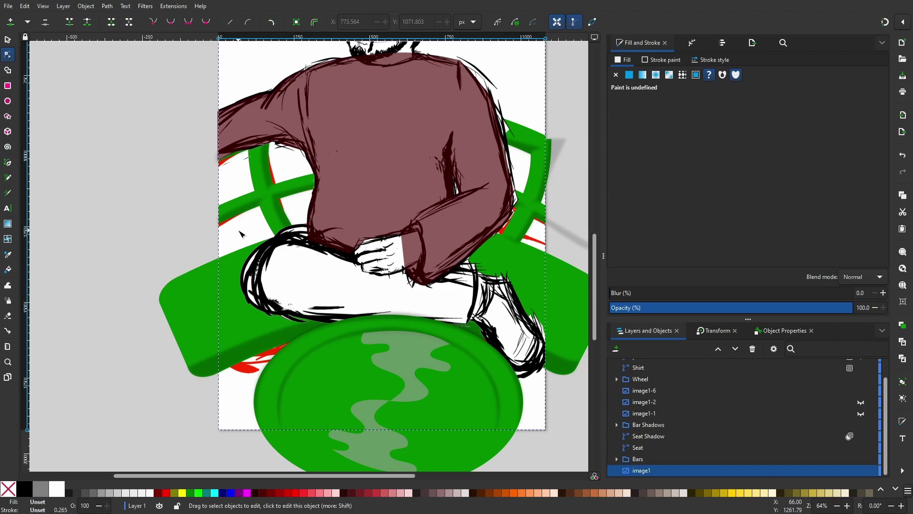
Set the brown hand shape to 100 opacity and hide the Shirt fill
{"action": "scroll", "coordinate": [433, 289], "scroll_direction": "up", "scroll_amount": 5}
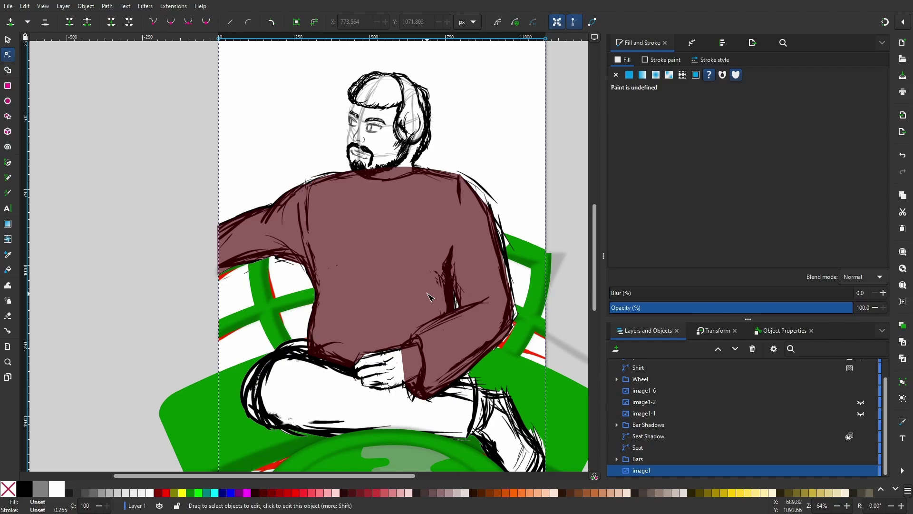
{"action": "scroll", "coordinate": [428, 296], "scroll_direction": "up", "scroll_amount": 2}
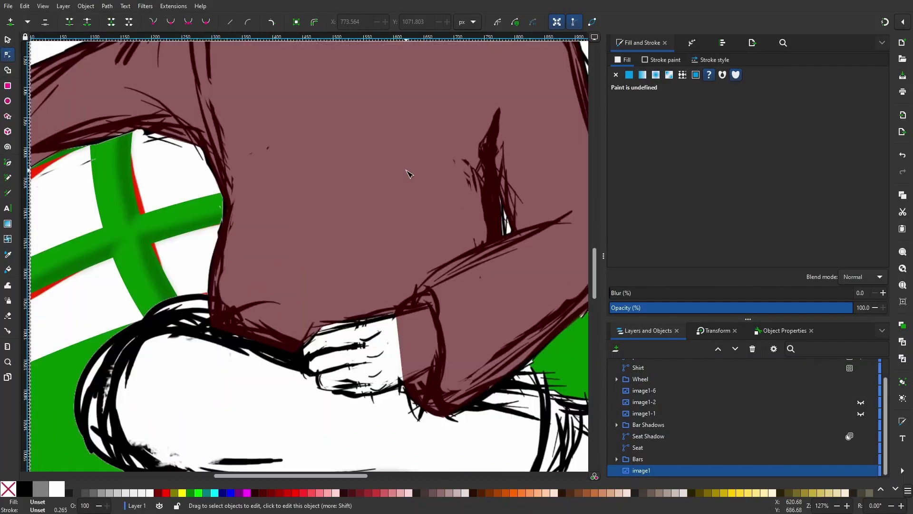
{"action": "scroll", "coordinate": [408, 190], "scroll_direction": "up", "scroll_amount": 2}
{"action": "left_click", "coordinate": [322, 343]}
{"action": "scroll", "coordinate": [333, 266], "scroll_direction": "down", "scroll_amount": 1}
{"action": "scroll", "coordinate": [342, 257], "scroll_direction": "down", "scroll_amount": 1}
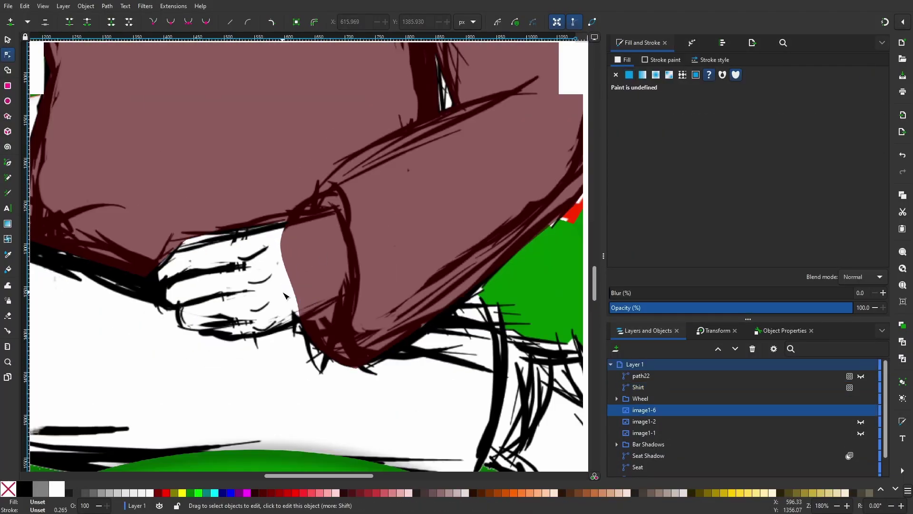
{"action": "scroll", "coordinate": [342, 257], "scroll_direction": "down", "scroll_amount": 3}
{"action": "left_click_drag", "start_coordinate": [767, 317], "coordinate": [856, 308]}
{"action": "left_click", "coordinate": [665, 376]}
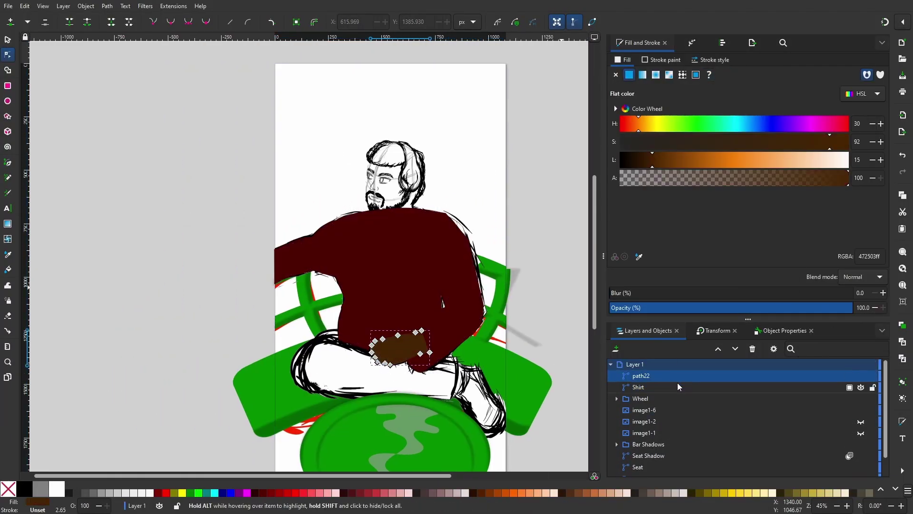
{"action": "left_click", "coordinate": [468, 339]}
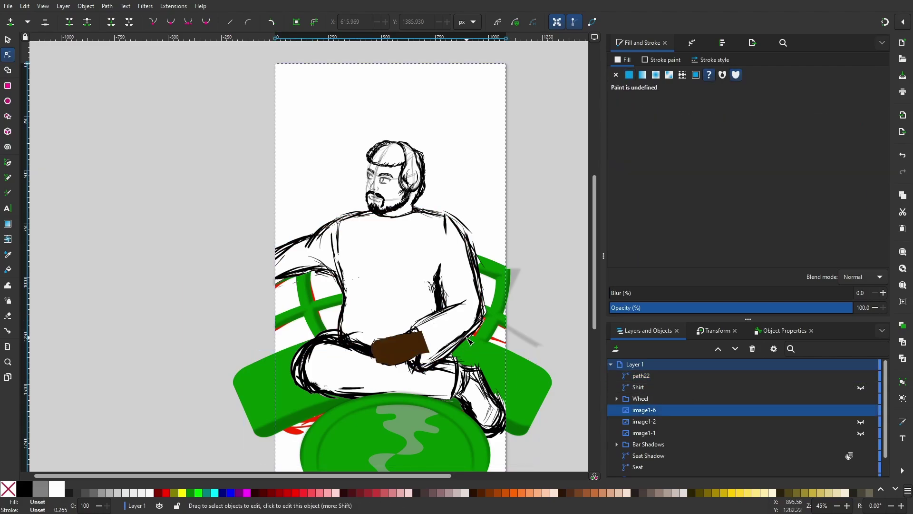
{"action": "scroll", "coordinate": [384, 174], "scroll_direction": "up", "scroll_amount": 4}
Trace a closed outline around the head from forehead over the hair, cheek, jaw and neck
{"action": "key", "text": "b"}
{"action": "left_click", "coordinate": [299, 204]}
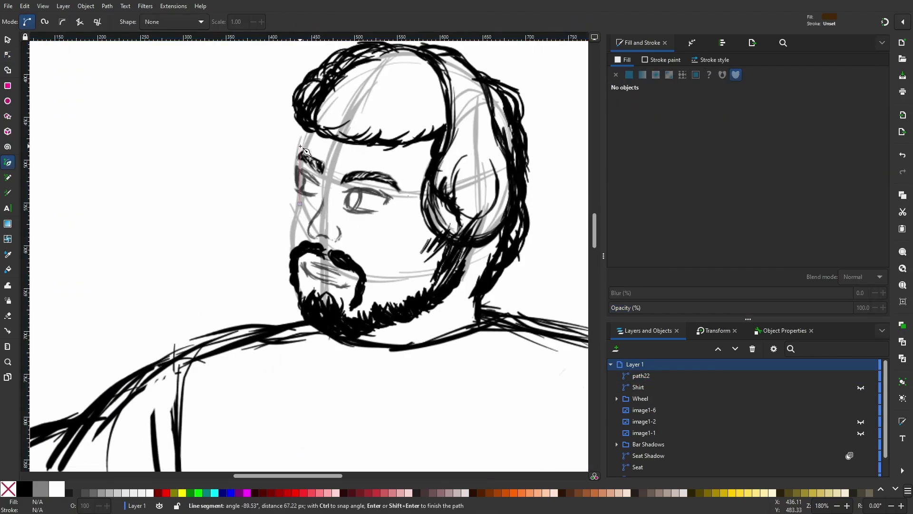
{"action": "left_click", "coordinate": [307, 153]}
{"action": "left_click", "coordinate": [412, 54]}
{"action": "left_click", "coordinate": [511, 166]}
{"action": "left_click", "coordinate": [476, 287]}
{"action": "left_click", "coordinate": [479, 330]}
{"action": "left_click", "coordinate": [330, 328]}
{"action": "left_click", "coordinate": [291, 233]}
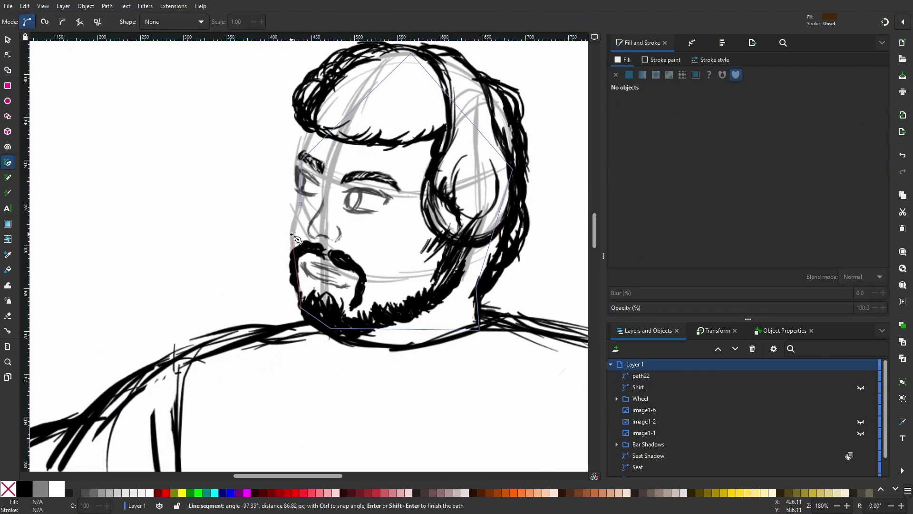
{"action": "left_click", "coordinate": [299, 204]}
Curve the head outline around its top-right, top and top-left edges
{"action": "key", "text": "n"}
{"action": "left_click_drag", "start_coordinate": [452, 102], "coordinate": [480, 81]}
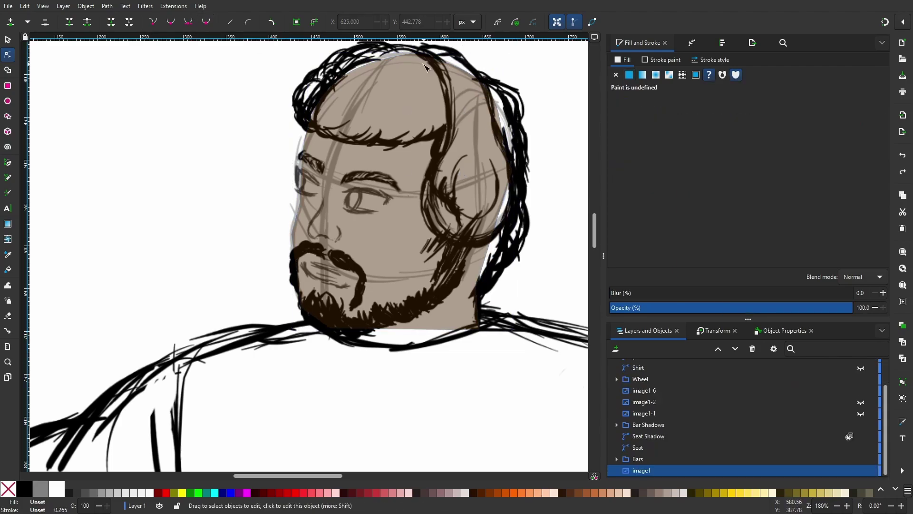
{"action": "left_click_drag", "start_coordinate": [491, 132], "coordinate": [519, 136]}
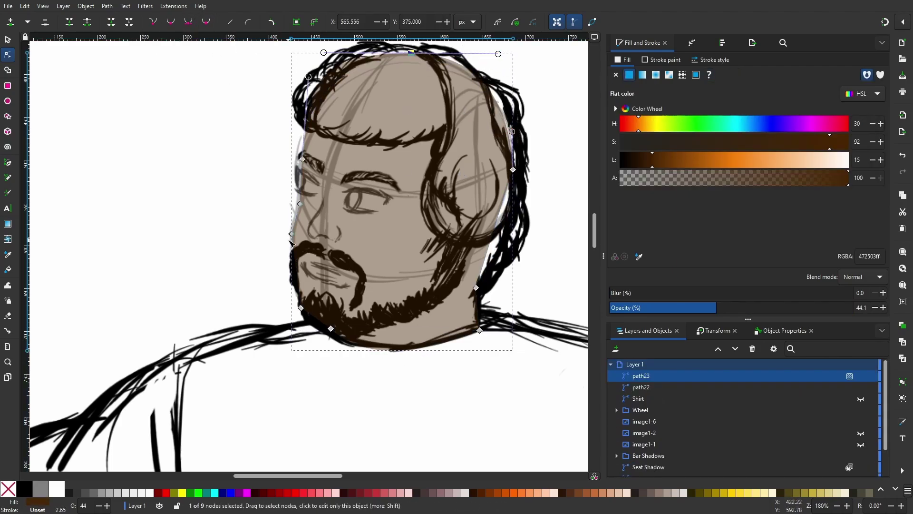
{"action": "scroll", "coordinate": [333, 85], "scroll_direction": "up", "scroll_amount": 2}
{"action": "scroll", "coordinate": [333, 85], "scroll_direction": "down", "scroll_amount": 2}
{"action": "left_click_drag", "start_coordinate": [347, 77], "coordinate": [345, 84]}
{"action": "scroll", "coordinate": [372, 135], "scroll_direction": "up", "scroll_amount": 3}
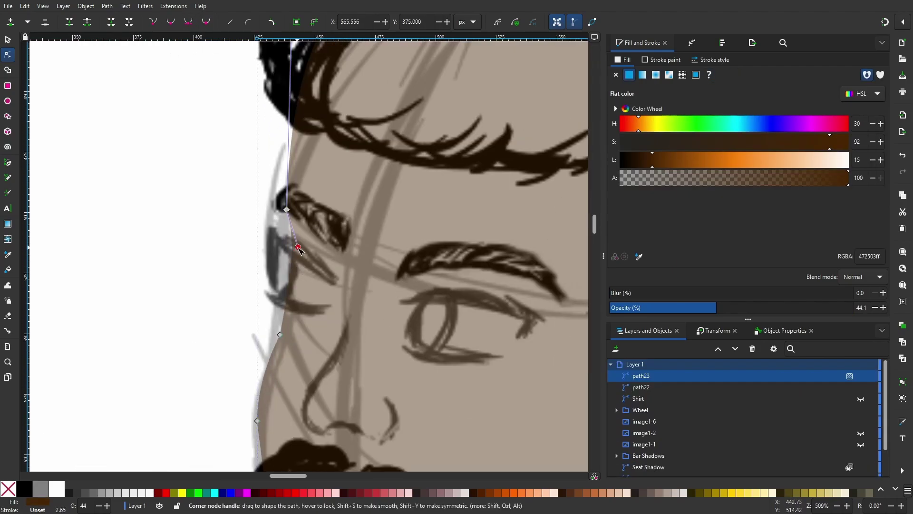
Adjust the nodes beside the eye and at the hair top, then make the head fully opaque
{"action": "left_click", "coordinate": [284, 207]}
{"action": "scroll", "coordinate": [284, 208], "scroll_direction": "up", "scroll_amount": 6}
{"action": "scroll", "coordinate": [284, 208], "scroll_direction": "right", "scroll_amount": 6}
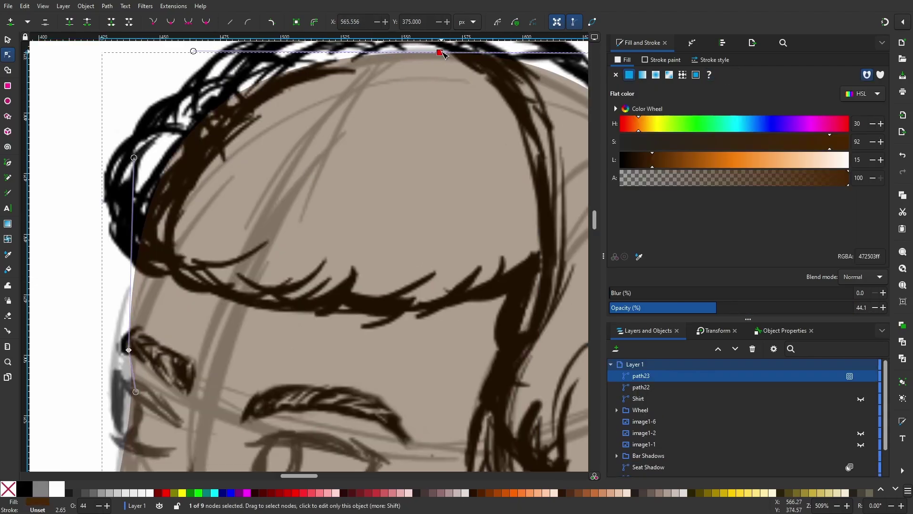
{"action": "left_click", "coordinate": [440, 52]}
{"action": "scroll", "coordinate": [285, 238], "scroll_direction": "down", "scroll_amount": 5}
{"action": "scroll", "coordinate": [286, 237], "scroll_direction": "up", "scroll_amount": 2}
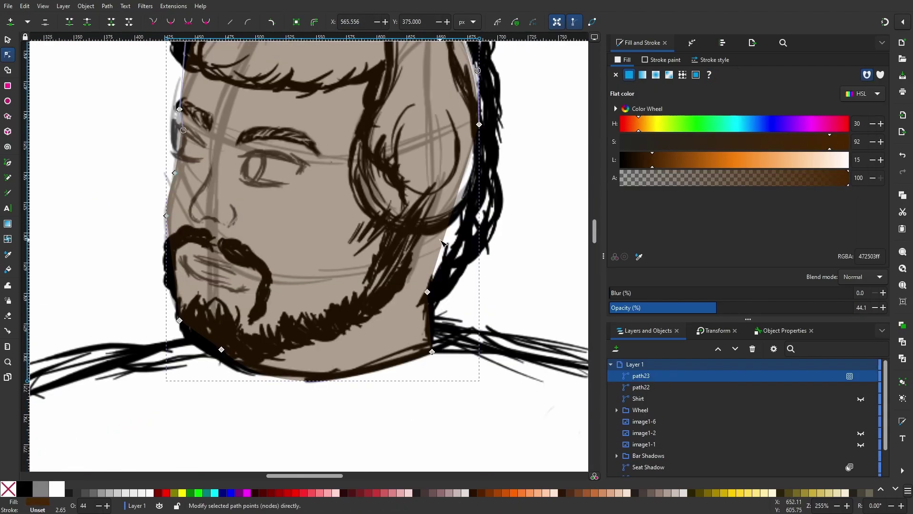
{"action": "scroll", "coordinate": [381, 214], "scroll_direction": "down", "scroll_amount": 6}
{"action": "left_click_drag", "start_coordinate": [716, 307], "coordinate": [884, 307]}
{"action": "key", "text": "Tab"}
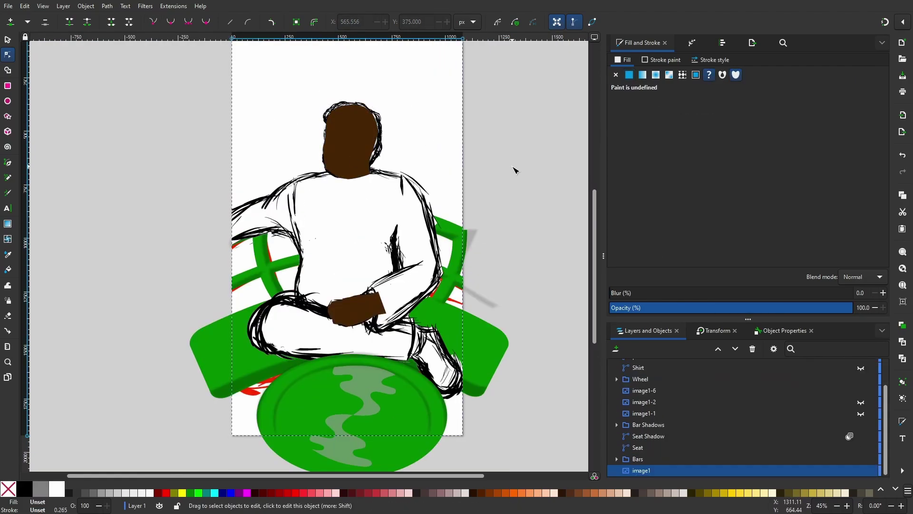
Hide path23 and path22 so the leg sketch shows through
{"action": "key", "text": "Escape"}
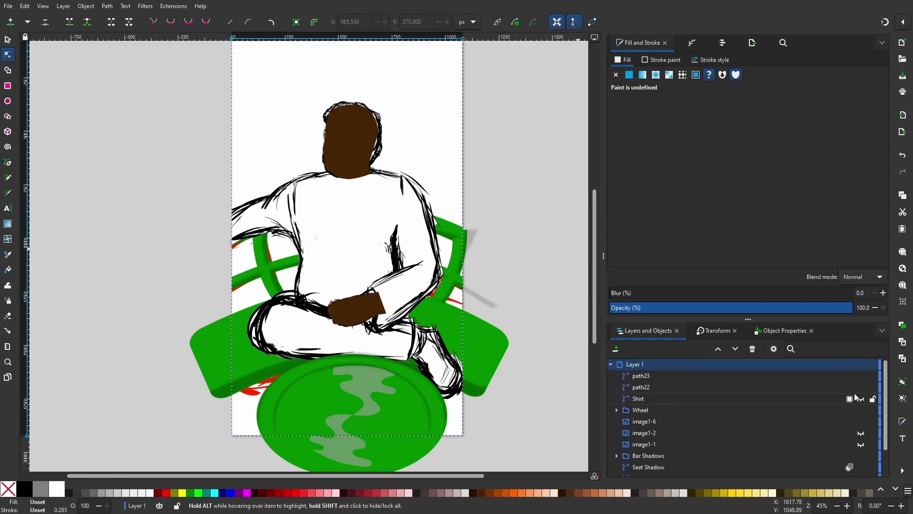
{"action": "left_click", "coordinate": [861, 375]}
{"action": "left_click", "coordinate": [861, 386]}
{"action": "scroll", "coordinate": [295, 325], "scroll_direction": "up", "scroll_amount": 3}
Outline the crossed legs with a closed straight-segment trousers shape
{"action": "key", "text": "b"}
{"action": "left_click", "coordinate": [331, 239]}
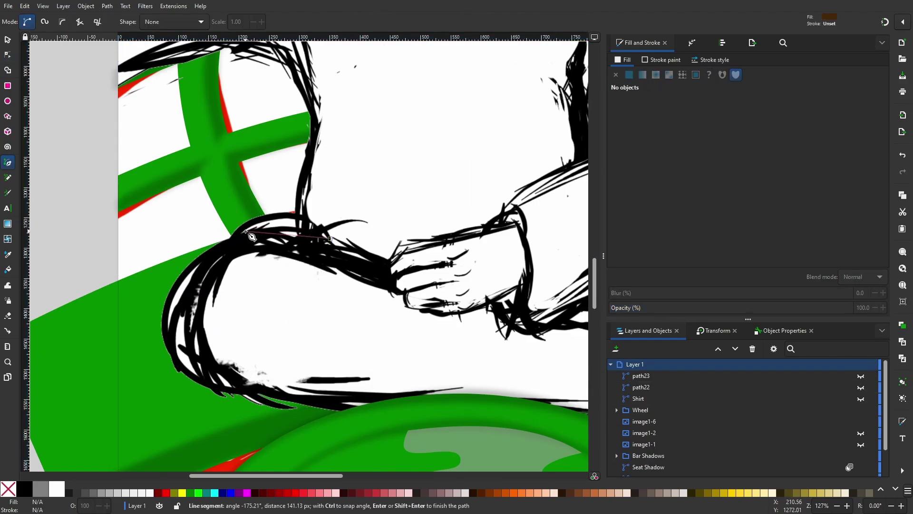
{"action": "left_click", "coordinate": [245, 233]}
{"action": "left_click", "coordinate": [168, 312]}
{"action": "left_click", "coordinate": [245, 390]}
{"action": "scroll", "coordinate": [361, 416], "scroll_direction": "right", "scroll_amount": 5}
{"action": "left_click", "coordinate": [298, 410]}
{"action": "left_click", "coordinate": [493, 412]}
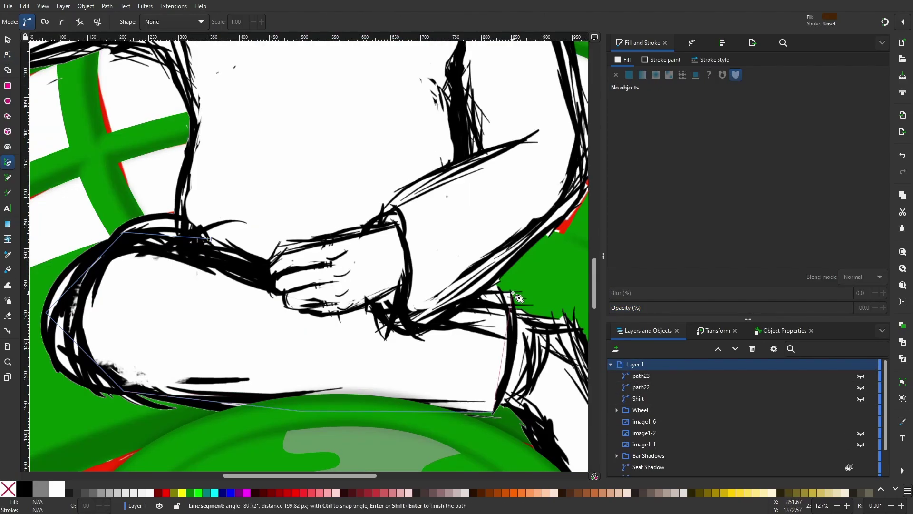
{"action": "left_click", "coordinate": [512, 292]}
{"action": "left_click", "coordinate": [320, 296]}
{"action": "left_click", "coordinate": [209, 239]}
{"action": "left_click", "coordinate": [681, 162]}
Darken the trousers fill to dark grey (Lightness 15) and lower its opacity to see the sketch
{"action": "left_click_drag", "start_coordinate": [682, 161], "coordinate": [654, 162]}
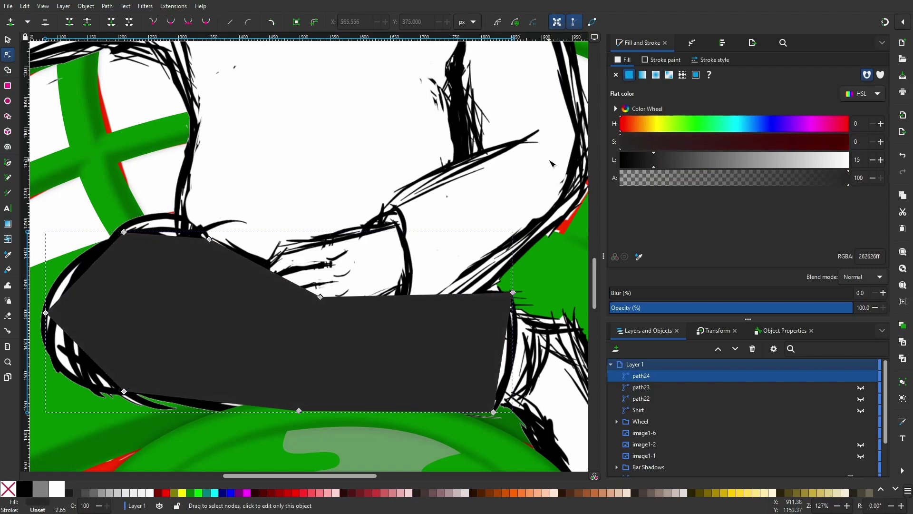
{"action": "left_click", "coordinate": [739, 307]}
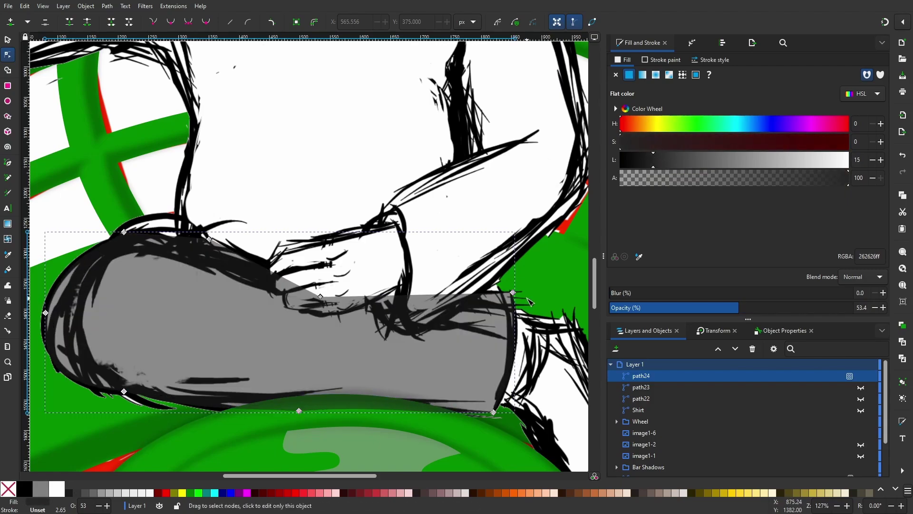
{"action": "scroll", "coordinate": [529, 299], "scroll_direction": "down", "scroll_amount": 3}
{"action": "key", "text": "ctrl+z"}
{"action": "left_click", "coordinate": [641, 398]}
{"action": "key", "text": "ctrl+z"}
{"action": "key", "text": "ctrl+z"}
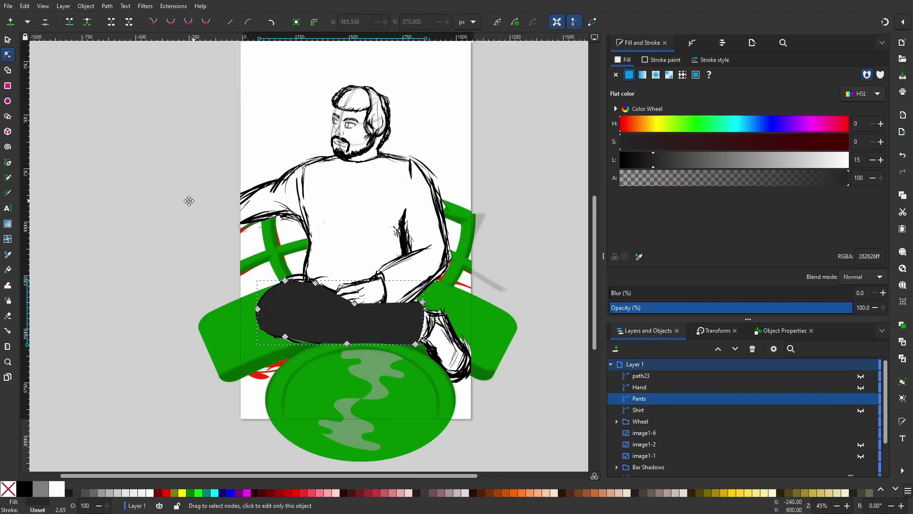
{"action": "left_click", "coordinate": [83, 369]}
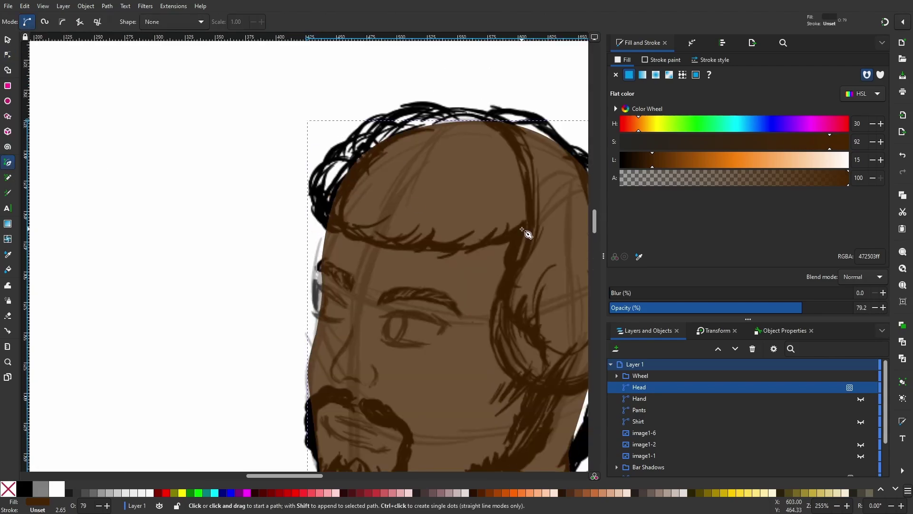
Trace a closed hair outline along the sketched hairline and over the head
{"action": "left_click", "coordinate": [428, 245]}
{"action": "left_click", "coordinate": [383, 246]}
{"action": "double_click", "coordinate": [327, 159]}
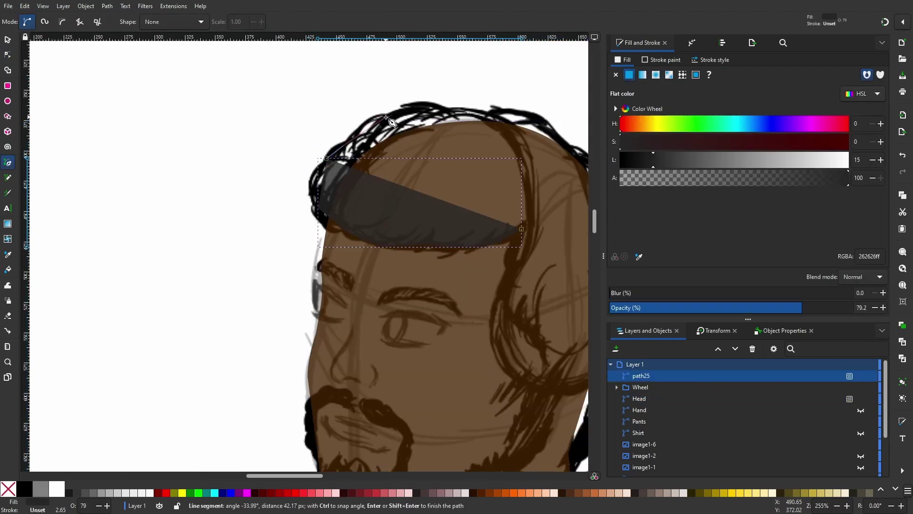
{"action": "left_click", "coordinate": [502, 112]}
{"action": "left_click", "coordinate": [561, 136]}
{"action": "scroll", "coordinate": [523, 137], "scroll_direction": "right", "scroll_amount": 4}
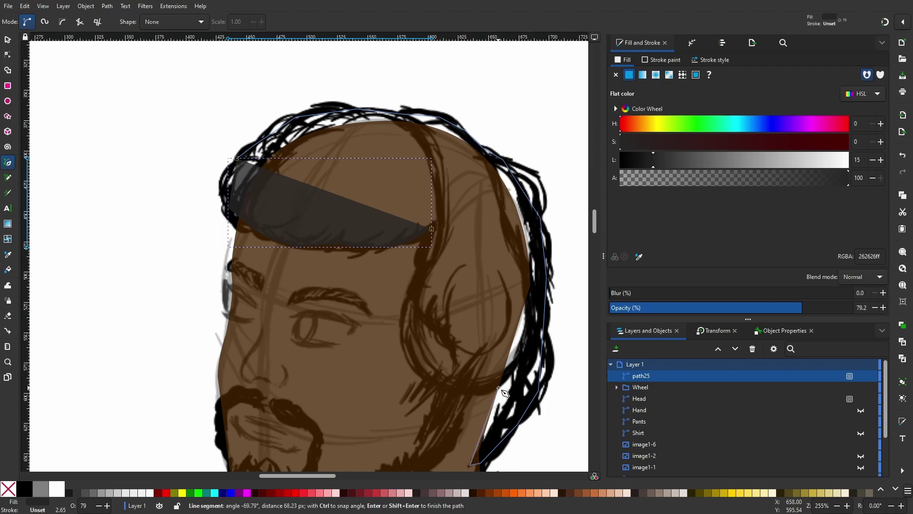
{"action": "left_click", "coordinate": [433, 229]}
Reshape the hair's fringe, left edge and top nodes to follow the sketch
{"action": "key", "text": "n"}
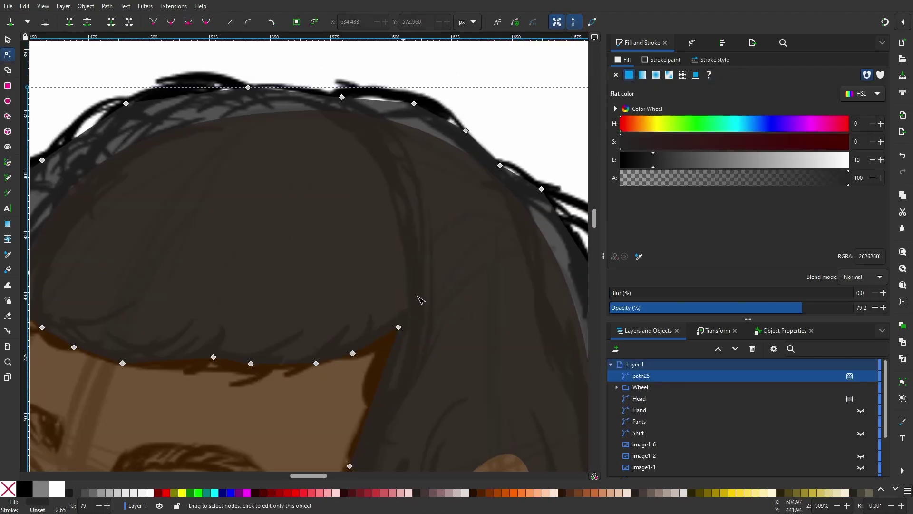
{"action": "left_click_drag", "start_coordinate": [213, 357], "coordinate": [215, 347]}
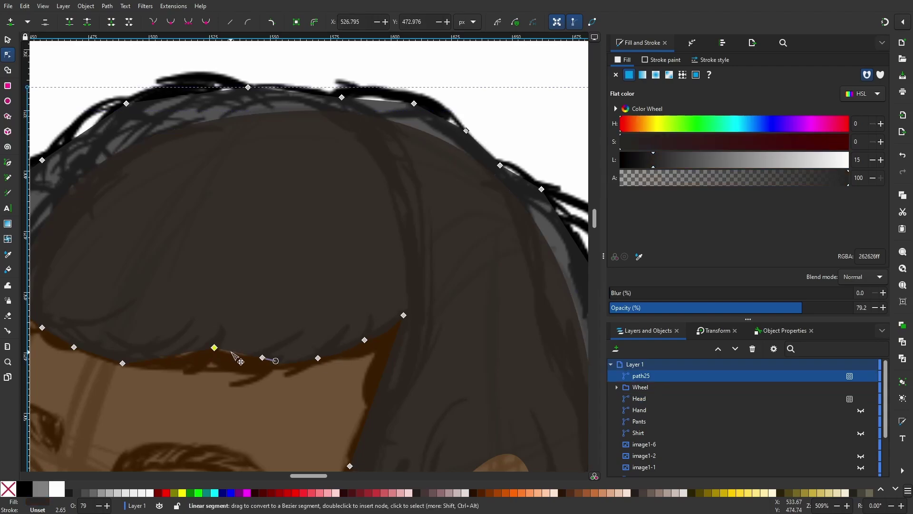
{"action": "scroll", "coordinate": [280, 383], "scroll_direction": "left", "scroll_amount": 5}
{"action": "scroll", "coordinate": [282, 383], "scroll_direction": "down", "scroll_amount": 3}
{"action": "scroll", "coordinate": [283, 383], "scroll_direction": "up", "scroll_amount": 4}
{"action": "scroll", "coordinate": [282, 383], "scroll_direction": "left", "scroll_amount": 3}
{"action": "left_click", "coordinate": [241, 324]}
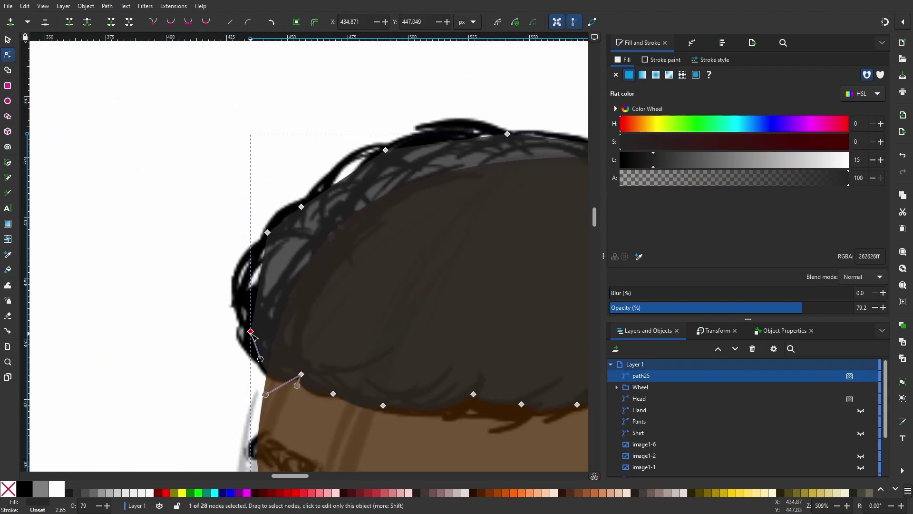
{"action": "left_click_drag", "start_coordinate": [239, 338], "coordinate": [223, 280]}
{"action": "left_click_drag", "start_coordinate": [301, 206], "coordinate": [304, 200]}
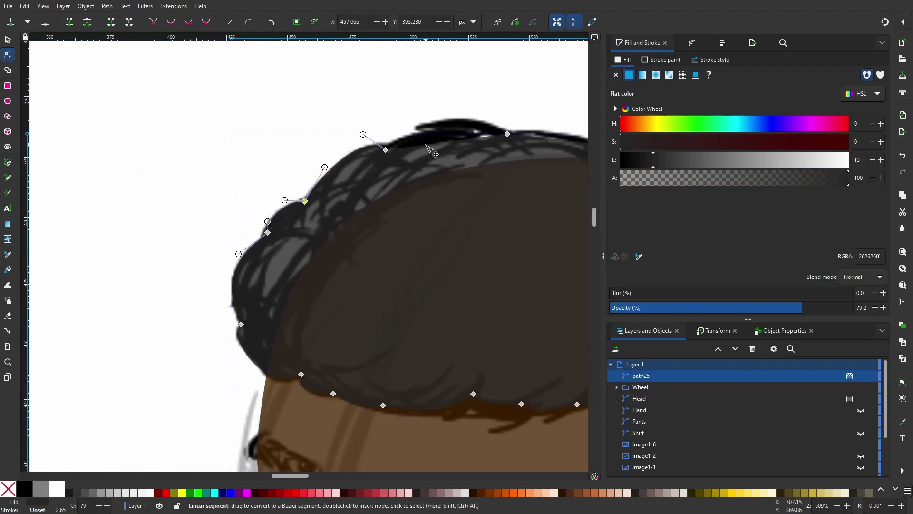
{"action": "left_click_drag", "start_coordinate": [433, 152], "coordinate": [431, 143]}
{"action": "scroll", "coordinate": [431, 142], "scroll_direction": "right", "scroll_amount": 5}
{"action": "scroll", "coordinate": [431, 143], "scroll_direction": "up", "scroll_amount": 2}
{"action": "scroll", "coordinate": [325, 224], "scroll_direction": "right", "scroll_amount": 2}
{"action": "scroll", "coordinate": [326, 225], "scroll_direction": "up", "scroll_amount": 1}
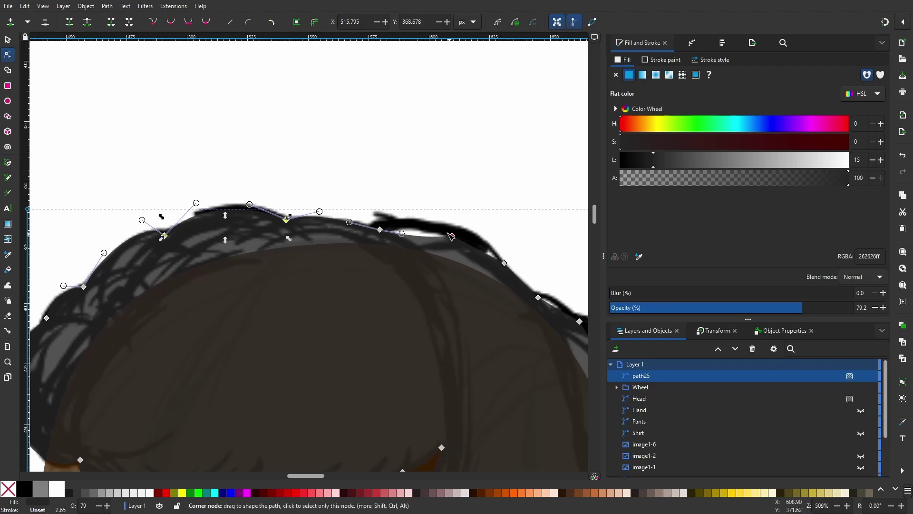
Add a node on the hair top, adjust the right edge, and set Lightness 9, Opacity 100
{"action": "double_click", "coordinate": [442, 232]}
{"action": "scroll", "coordinate": [437, 223], "scroll_direction": "down", "scroll_amount": 3}
{"action": "scroll", "coordinate": [437, 223], "scroll_direction": "right", "scroll_amount": 4}
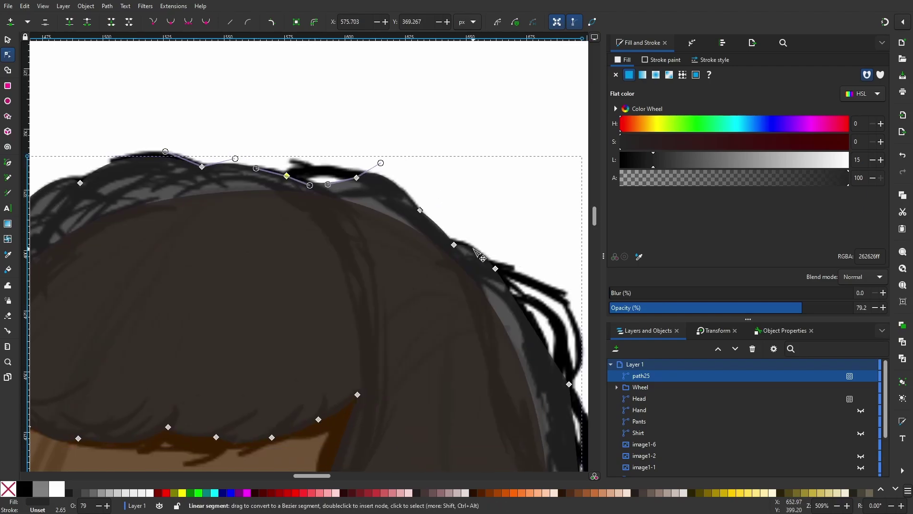
{"action": "scroll", "coordinate": [477, 254], "scroll_direction": "right", "scroll_amount": 10}
{"action": "scroll", "coordinate": [478, 254], "scroll_direction": "down", "scroll_amount": 7}
{"action": "scroll", "coordinate": [404, 266], "scroll_direction": "down", "scroll_amount": 5}
{"action": "left_click", "coordinate": [383, 273]}
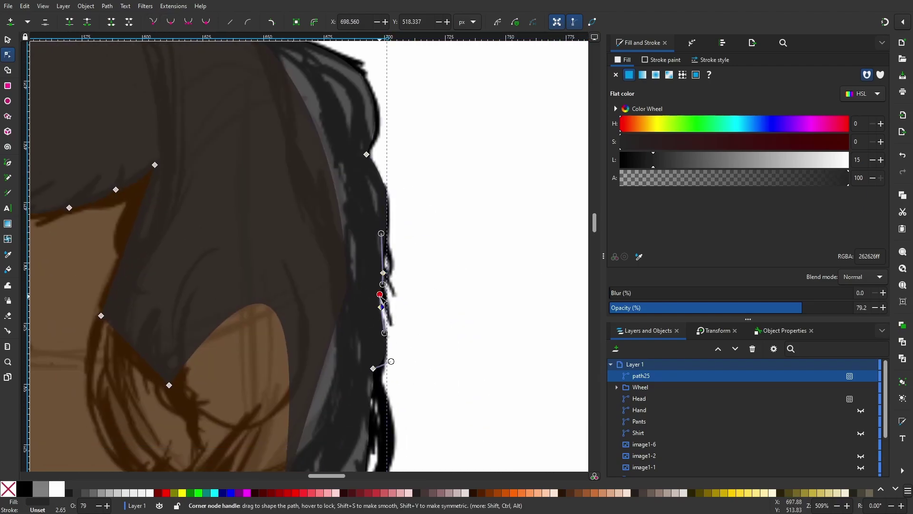
{"action": "scroll", "coordinate": [381, 297], "scroll_direction": "down", "scroll_amount": 3}
{"action": "left_click", "coordinate": [454, 204]}
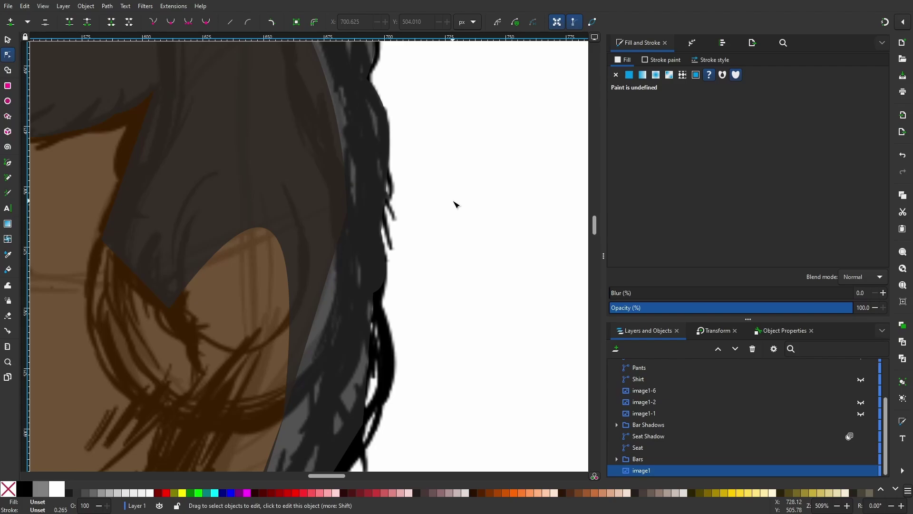
{"action": "left_click", "coordinate": [388, 333]}
{"action": "scroll", "coordinate": [385, 340], "scroll_direction": "down", "scroll_amount": 3}
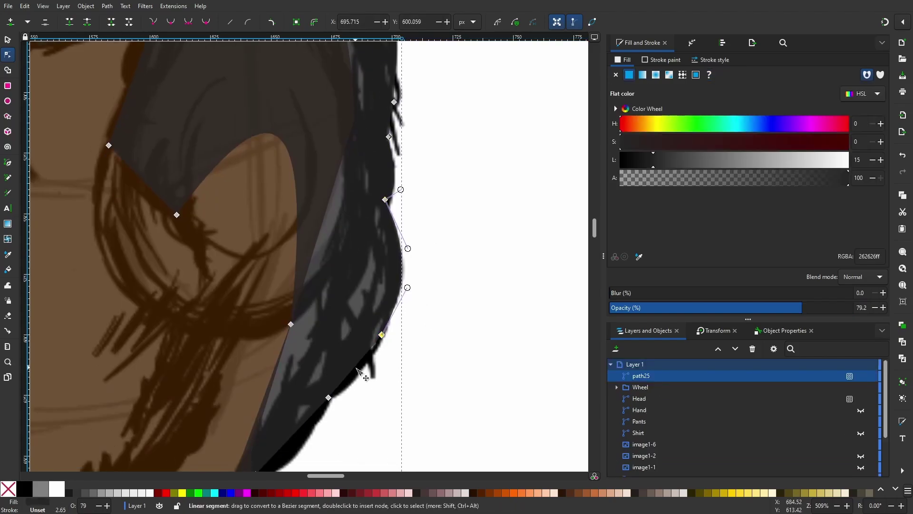
{"action": "scroll", "coordinate": [333, 381], "scroll_direction": "down", "scroll_amount": 4}
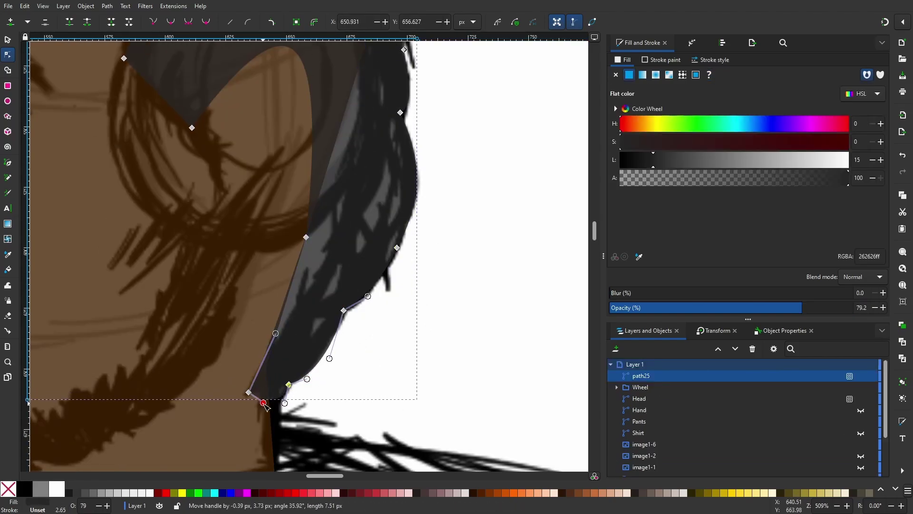
{"action": "scroll", "coordinate": [497, 307], "scroll_direction": "down", "scroll_amount": 3}
{"action": "left_click", "coordinate": [851, 307]}
{"action": "left_click", "coordinate": [641, 160]}
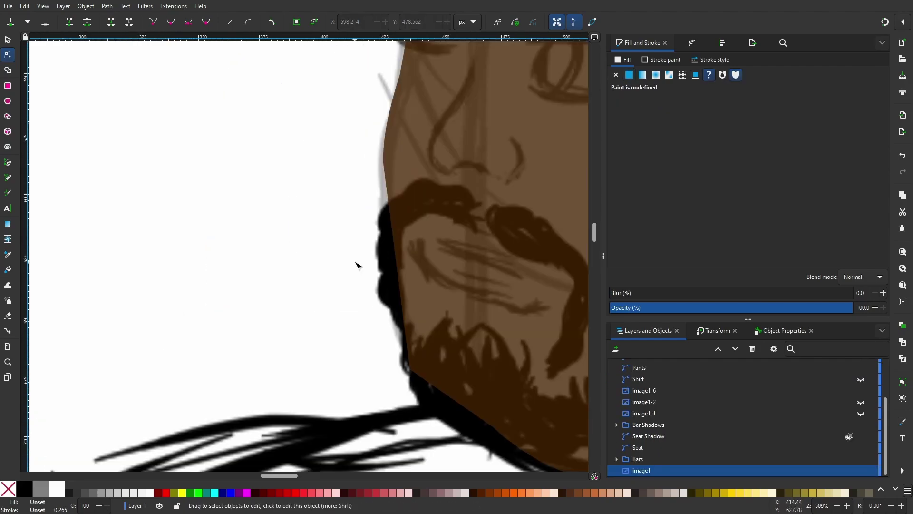
Trace a closed beard outline from the moustache, down the chin, along the jaw and up the right cheek
{"action": "scroll", "coordinate": [470, 302], "scroll_direction": "down", "scroll_amount": 2}
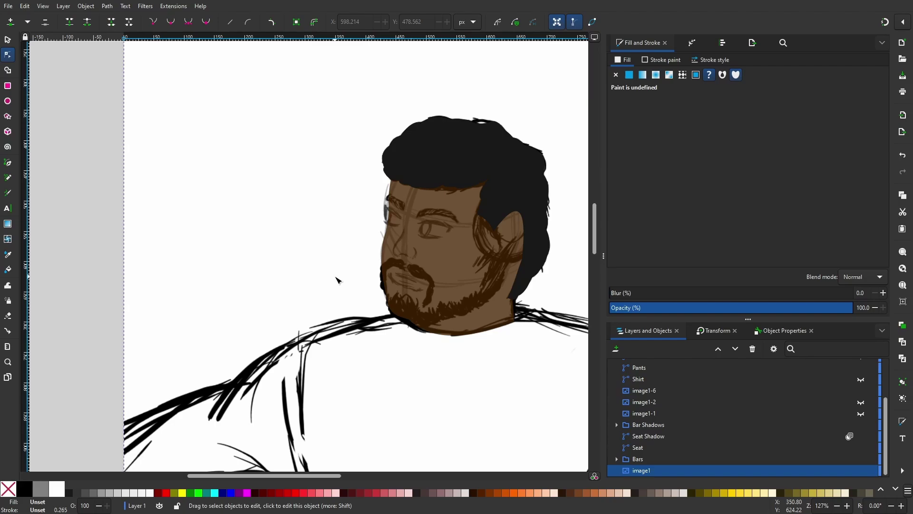
{"action": "scroll", "coordinate": [410, 214], "scroll_direction": "up", "scroll_amount": 3}
{"action": "scroll", "coordinate": [410, 213], "scroll_direction": "down", "scroll_amount": 3}
{"action": "scroll", "coordinate": [410, 266], "scroll_direction": "up", "scroll_amount": 3}
{"action": "key", "text": "b"}
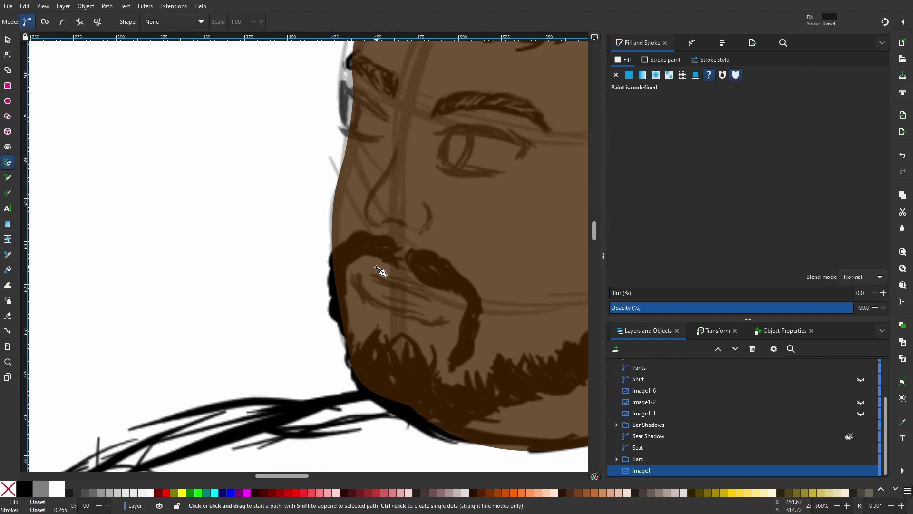
{"action": "left_click", "coordinate": [368, 253]}
{"action": "left_click", "coordinate": [386, 258]}
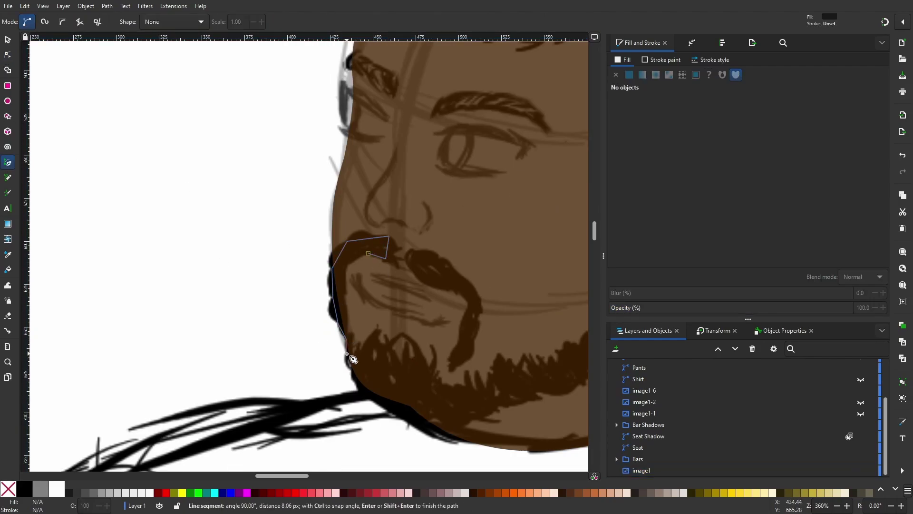
{"action": "left_click", "coordinate": [352, 370]}
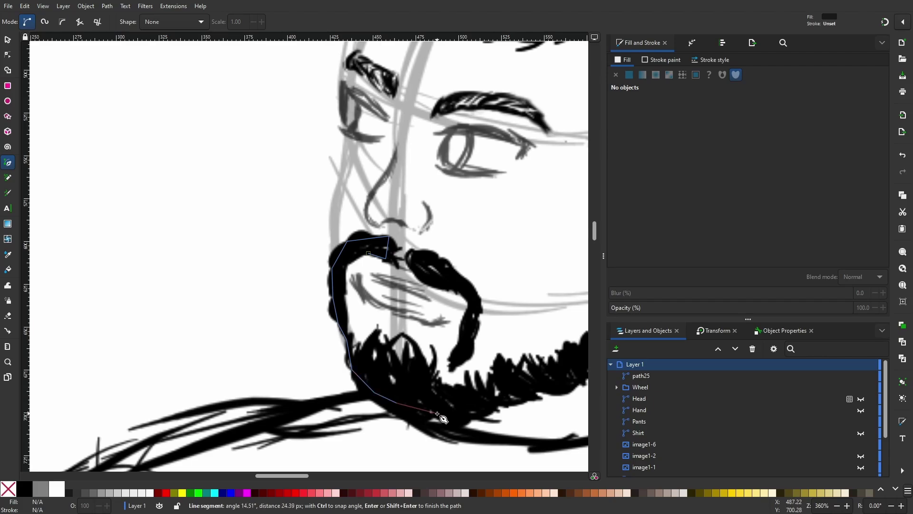
{"action": "scroll", "coordinate": [536, 388], "scroll_direction": "right", "scroll_amount": 6}
{"action": "left_click", "coordinate": [506, 354]}
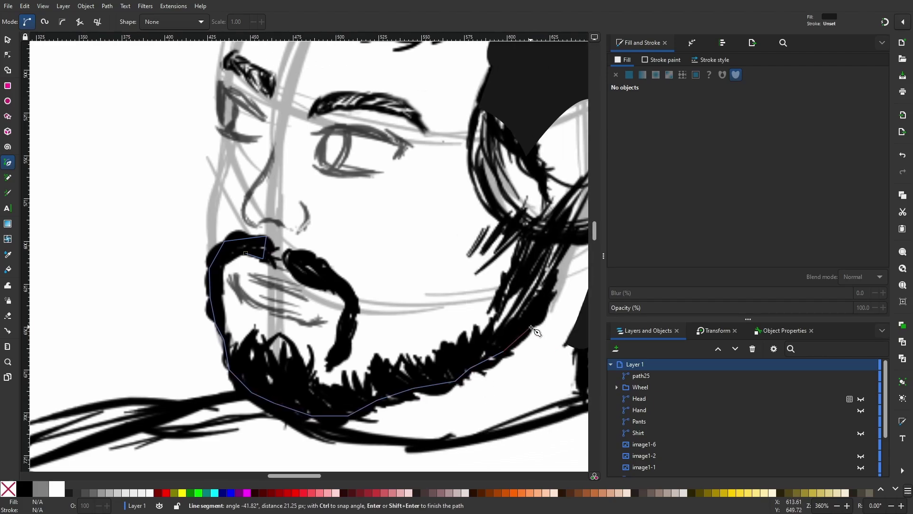
{"action": "double_click", "coordinate": [553, 269]}
{"action": "key", "text": "5"}
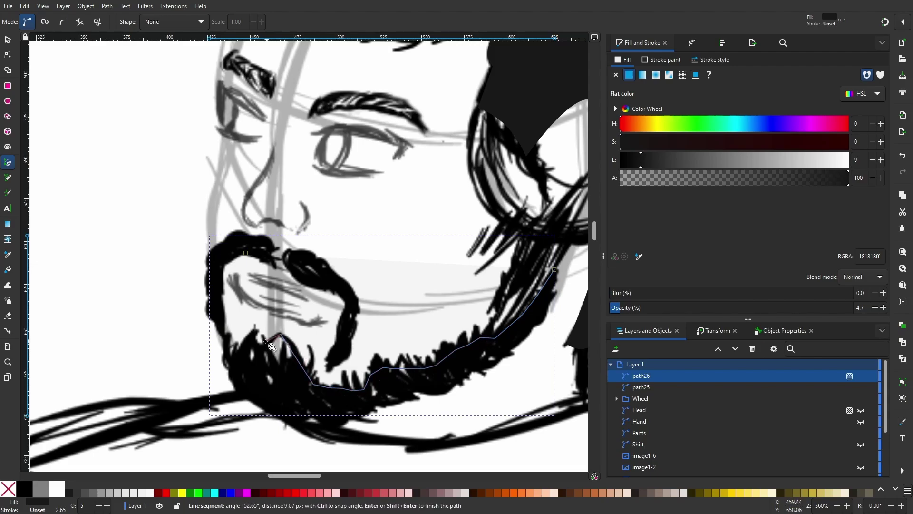
{"action": "left_click", "coordinate": [245, 252]}
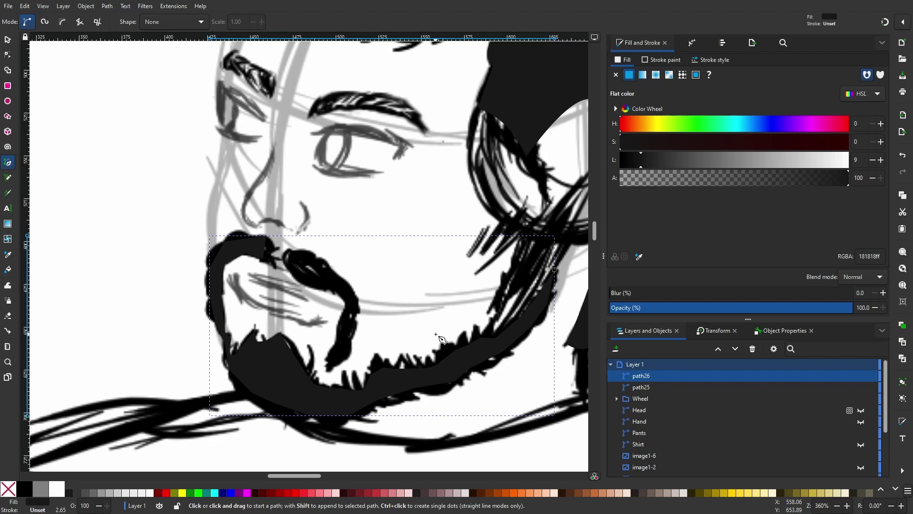
Bulge the beard's left edge into a curve and select its outline nodes
{"action": "key", "text": "n"}
{"action": "scroll", "coordinate": [103, 266], "scroll_direction": "up", "scroll_amount": 2}
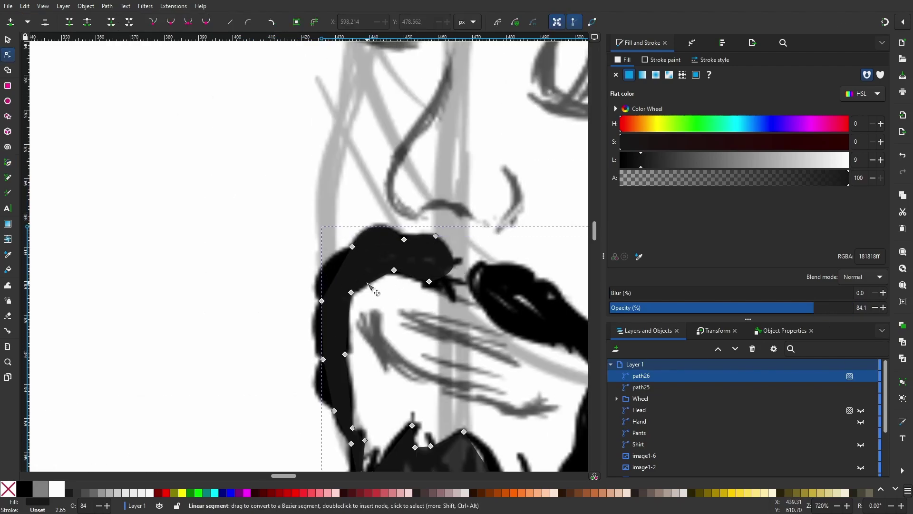
{"action": "left_click_drag", "start_coordinate": [336, 272], "coordinate": [321, 272]}
{"action": "scroll", "coordinate": [357, 238], "scroll_direction": "up", "scroll_amount": 3}
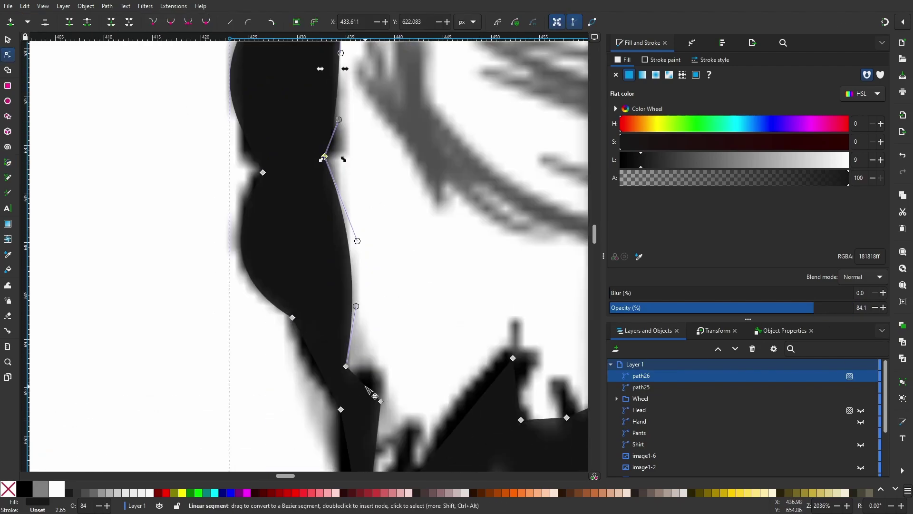
{"action": "scroll", "coordinate": [356, 238], "scroll_direction": "down", "scroll_amount": 3}
{"action": "scroll", "coordinate": [391, 317], "scroll_direction": "down", "scroll_amount": 3}
{"action": "scroll", "coordinate": [394, 319], "scroll_direction": "down", "scroll_amount": 1}
{"action": "scroll", "coordinate": [418, 342], "scroll_direction": "down", "scroll_amount": 1}
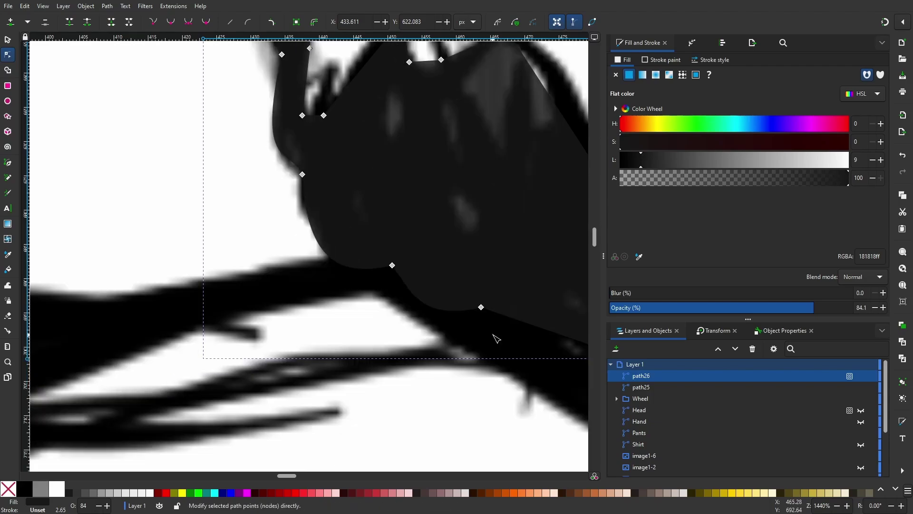
{"action": "scroll", "coordinate": [449, 366], "scroll_direction": "down", "scroll_amount": 1}
{"action": "left_click", "coordinate": [417, 378]}
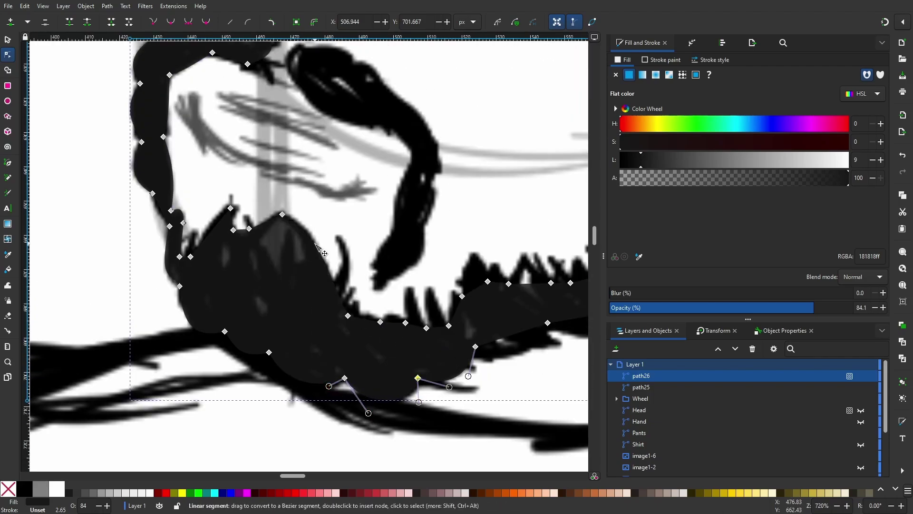
{"action": "left_click", "coordinate": [241, 230]}
Adjust the beard nodes near the chin and along the jawline to the upper right
{"action": "scroll", "coordinate": [241, 230], "scroll_direction": "up", "scroll_amount": 2}
{"action": "left_click", "coordinate": [214, 260]}
{"action": "left_click", "coordinate": [93, 328]}
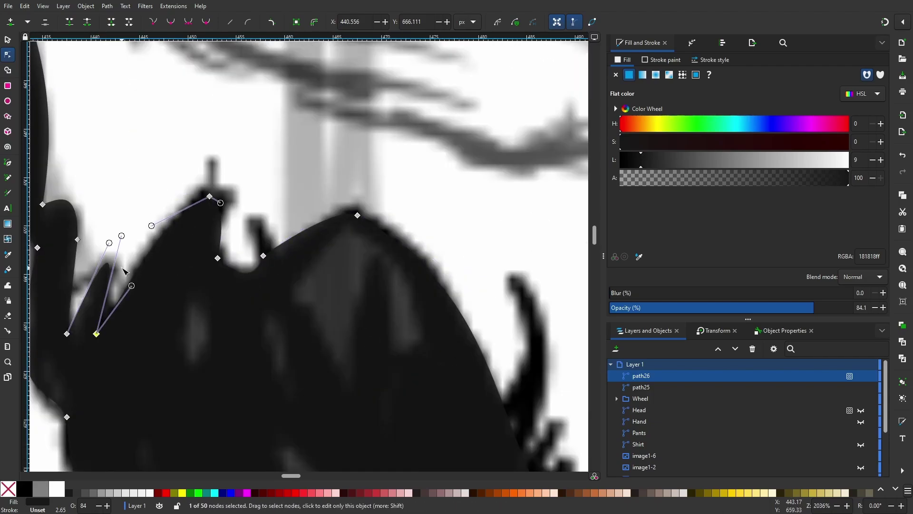
{"action": "scroll", "coordinate": [182, 225], "scroll_direction": "down", "scroll_amount": 4}
{"action": "left_click", "coordinate": [182, 225]}
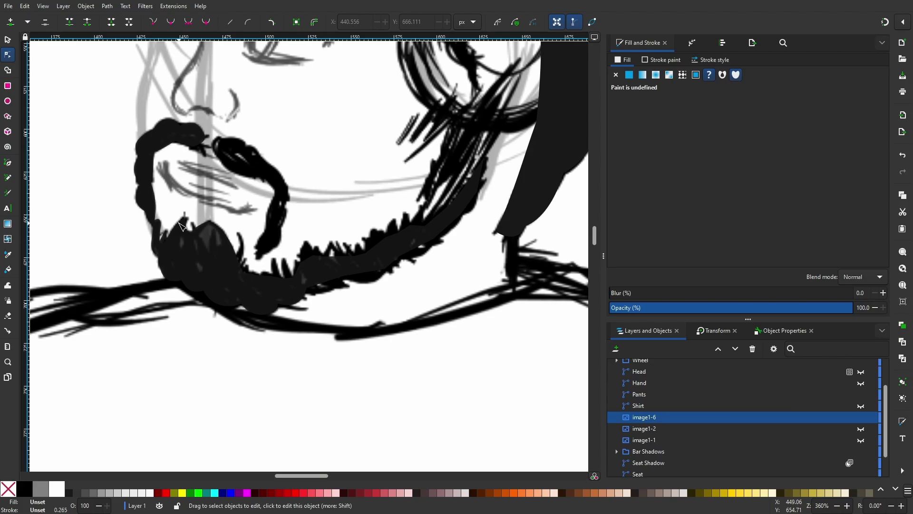
{"action": "scroll", "coordinate": [385, 203], "scroll_direction": "up", "scroll_amount": 2}
{"action": "left_click", "coordinate": [233, 376]}
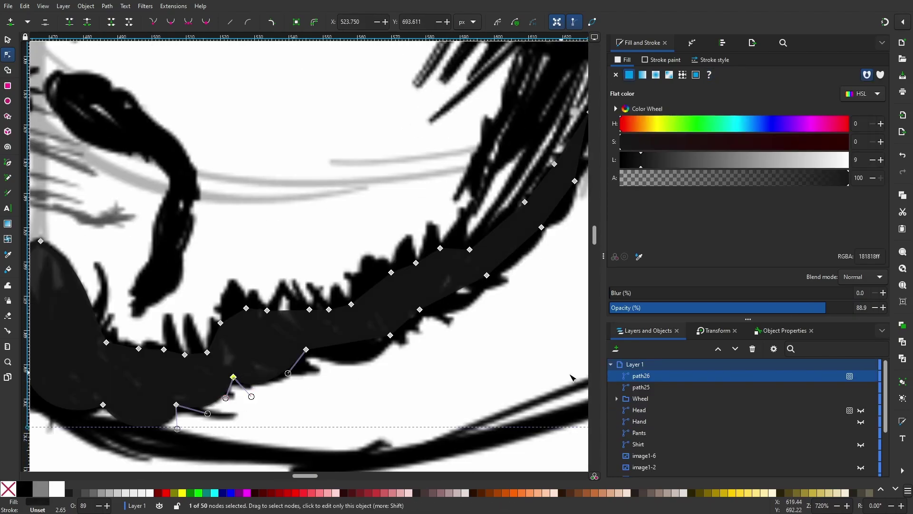
{"action": "left_click", "coordinate": [486, 275]}
{"action": "scroll", "coordinate": [425, 292], "scroll_direction": "right", "scroll_amount": 5}
{"action": "scroll", "coordinate": [424, 292], "scroll_direction": "up", "scroll_amount": 1}
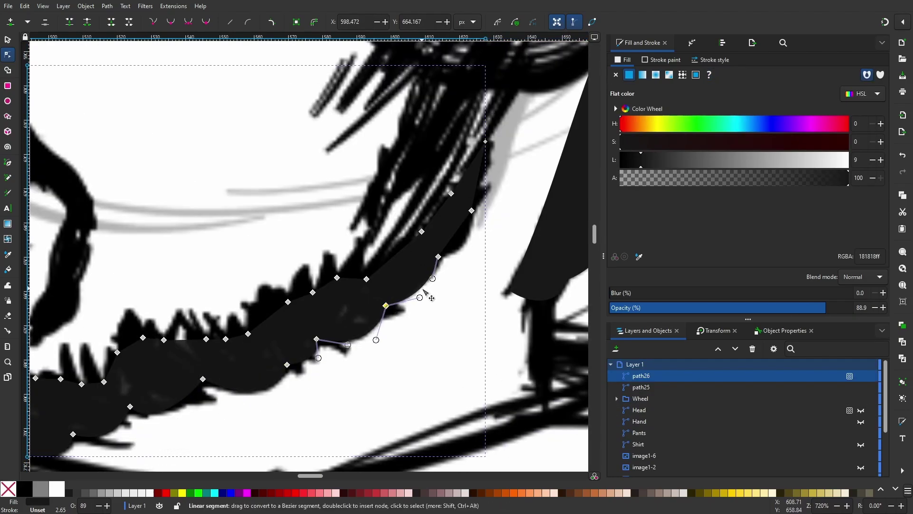
{"action": "left_click", "coordinate": [477, 199]}
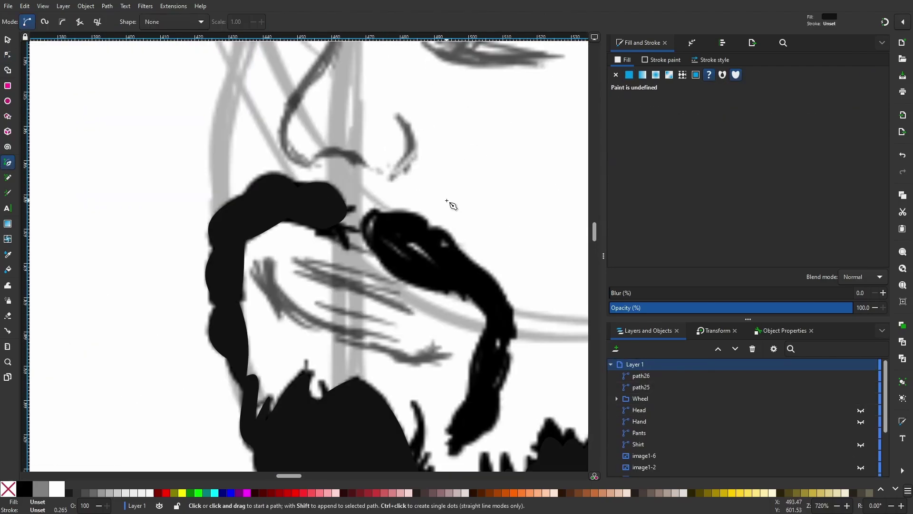
Trace a closed moustache shape from above the lip past the mouth corner
{"action": "left_click", "coordinate": [377, 253]}
{"action": "left_click", "coordinate": [380, 214]}
{"action": "left_click", "coordinate": [426, 232]}
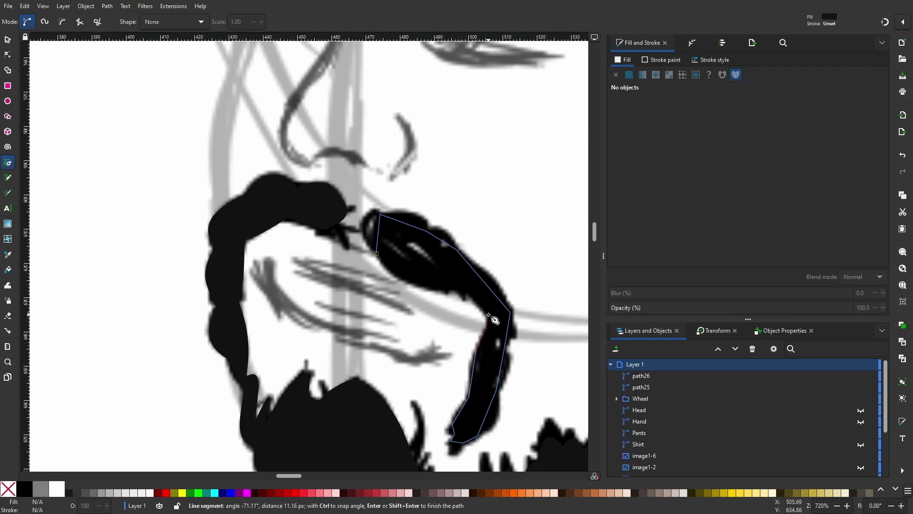
{"action": "left_click", "coordinate": [448, 289]}
{"action": "double_click", "coordinate": [402, 276]}
{"action": "key", "text": "n"}
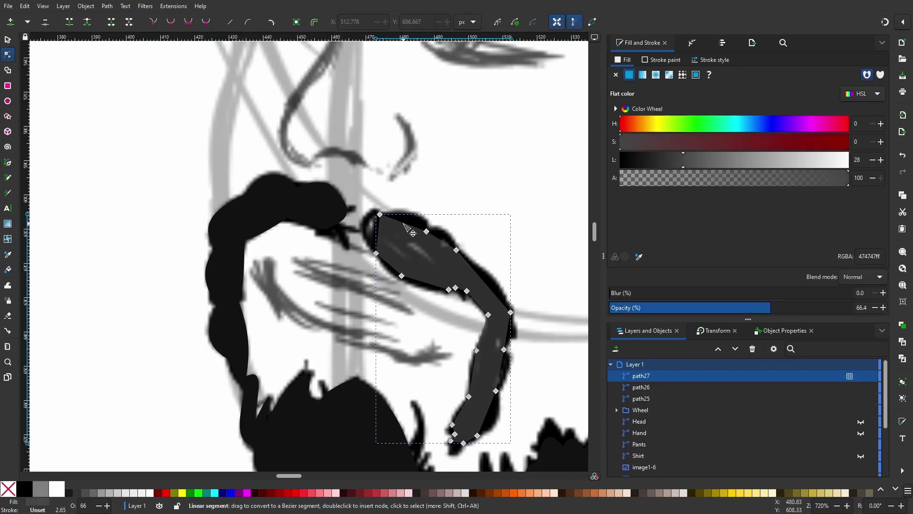
Add a node and nudge moustache nodes to fit the sketch, then unhide the brown face
{"action": "scroll", "coordinate": [476, 376], "scroll_direction": "up", "scroll_amount": 2}
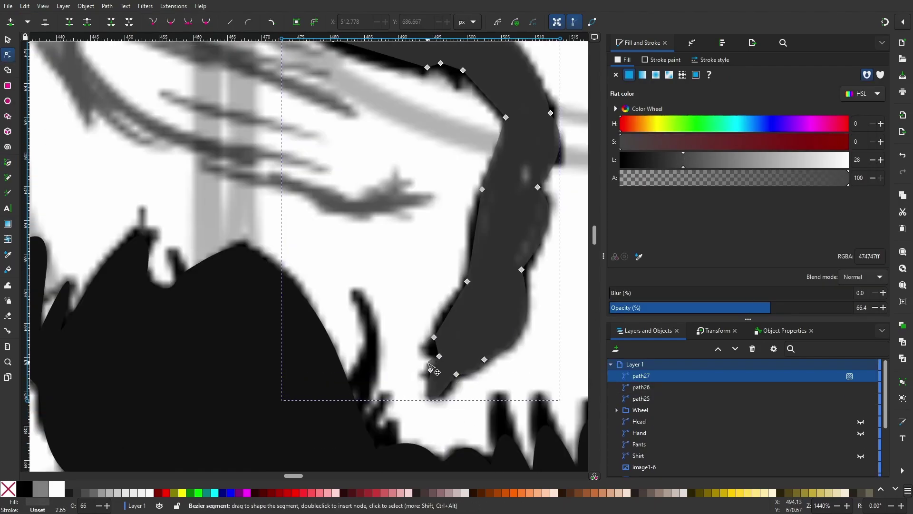
{"action": "left_click", "coordinate": [441, 63]}
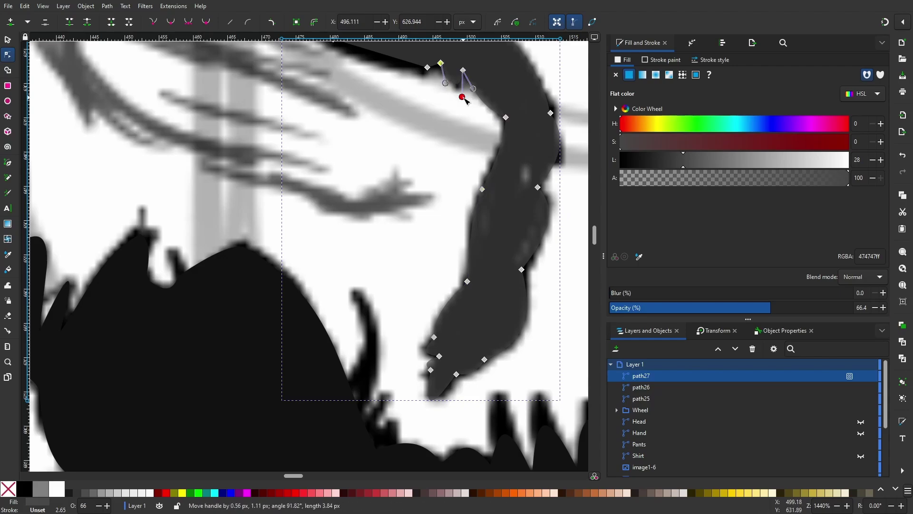
{"action": "scroll", "coordinate": [315, 136], "scroll_direction": "up", "scroll_amount": 4}
{"action": "scroll", "coordinate": [316, 135], "scroll_direction": "up", "scroll_amount": 3}
{"action": "scroll", "coordinate": [316, 135], "scroll_direction": "left", "scroll_amount": 1}
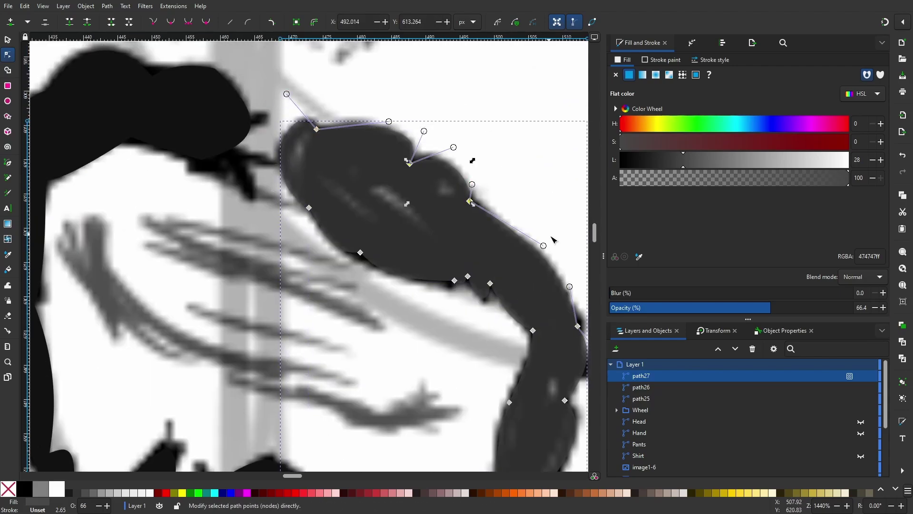
{"action": "double_click", "coordinate": [519, 236]}
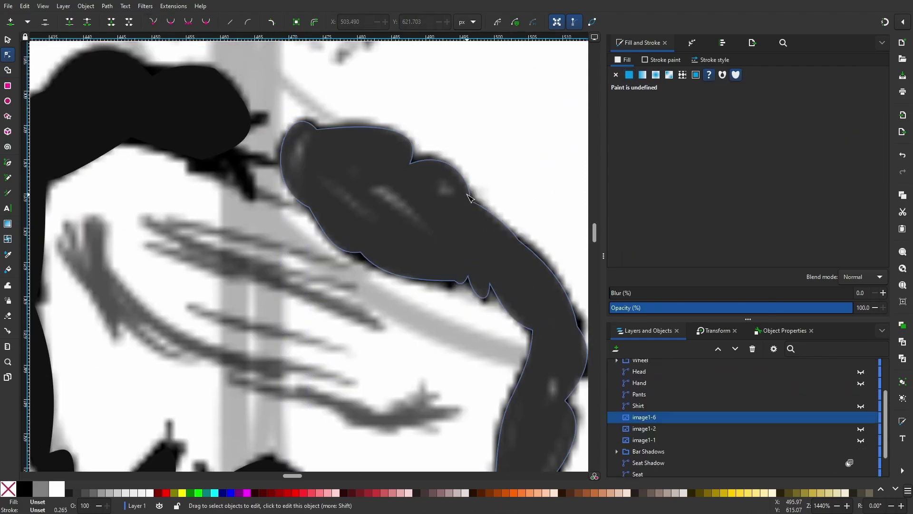
{"action": "left_click_drag", "start_coordinate": [361, 253], "coordinate": [368, 261]}
{"action": "scroll", "coordinate": [356, 265], "scroll_direction": "down", "scroll_amount": 5}
{"action": "left_click", "coordinate": [860, 421]}
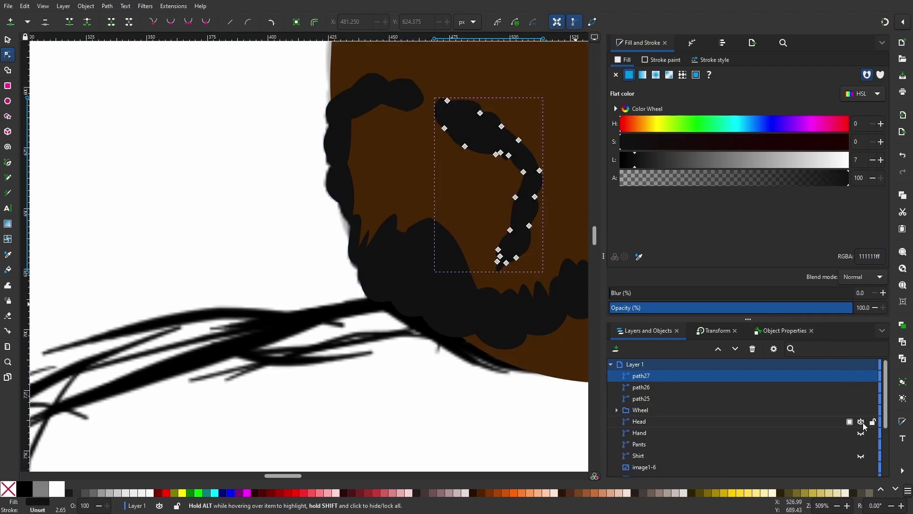
{"action": "scroll", "coordinate": [163, 204], "scroll_direction": "down", "scroll_amount": 3}
{"action": "left_click", "coordinate": [162, 204]}
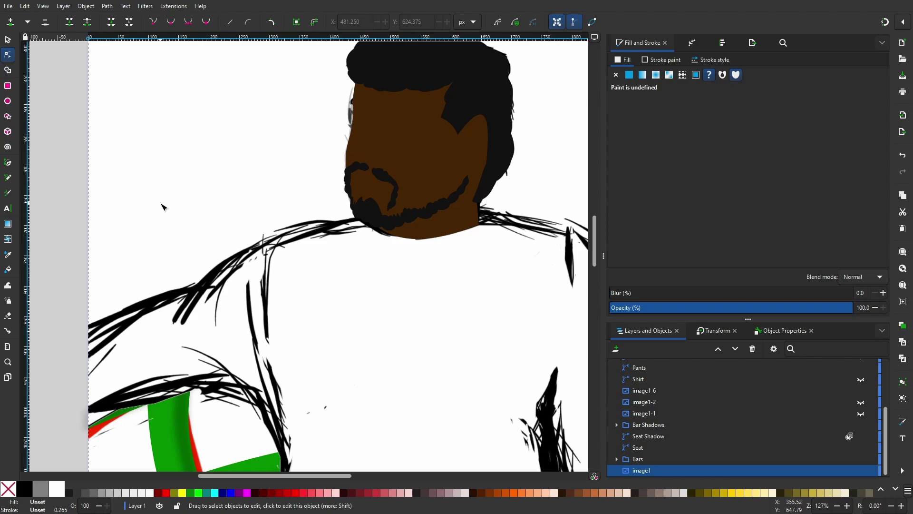
Trace the left eyebrow shape over the sketch and fill it solid near-black
{"action": "scroll", "coordinate": [301, 112], "scroll_direction": "up", "scroll_amount": 3}
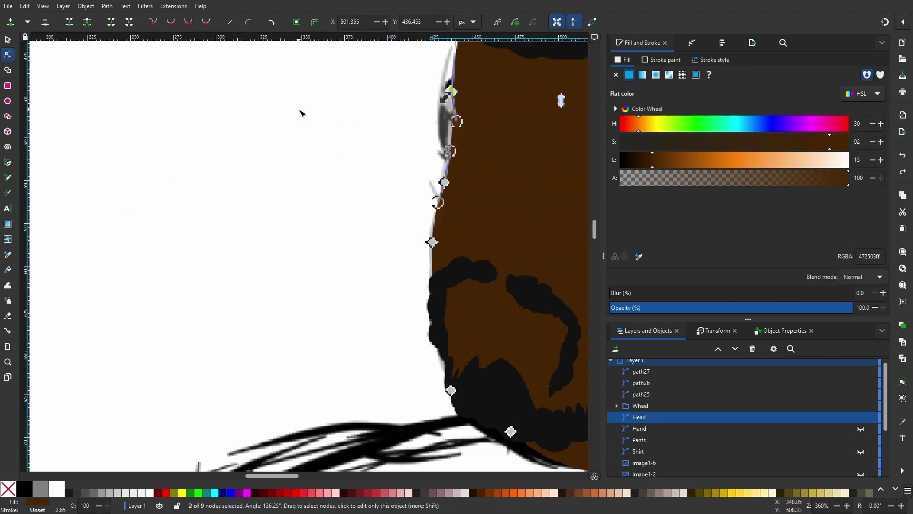
{"action": "scroll", "coordinate": [315, 214], "scroll_direction": "up", "scroll_amount": 2}
{"action": "key", "text": "b"}
{"action": "left_click", "coordinate": [383, 220]}
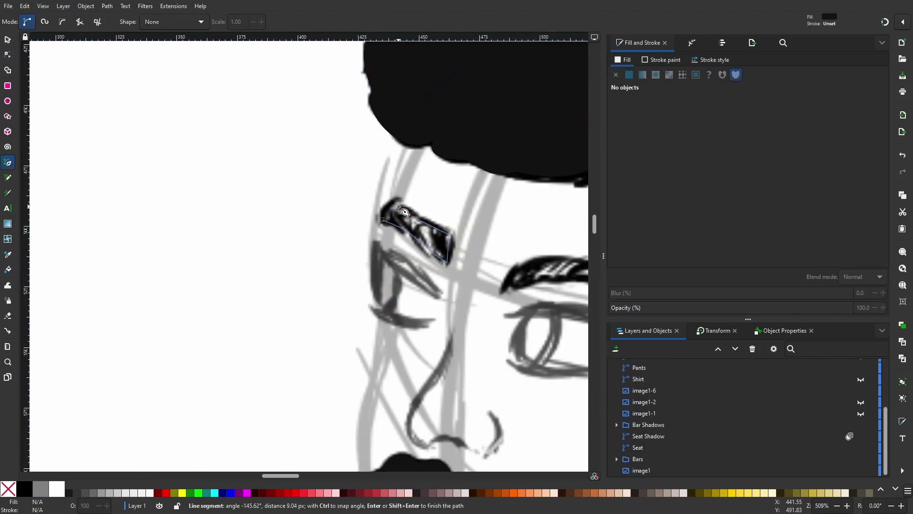
{"action": "double_click", "coordinate": [399, 208]}
{"action": "key", "text": "n"}
{"action": "scroll", "coordinate": [446, 187], "scroll_direction": "up", "scroll_amount": 2}
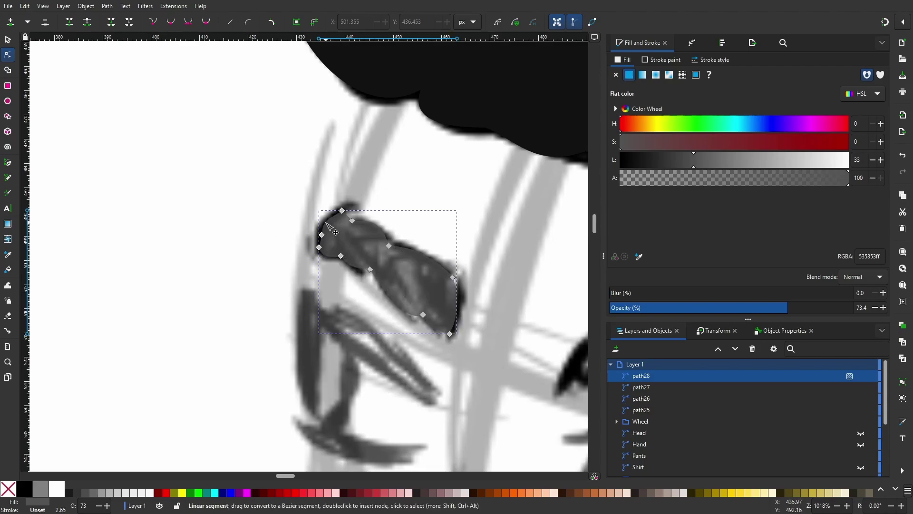
{"action": "left_click", "coordinate": [267, 197]}
{"action": "scroll", "coordinate": [259, 197], "scroll_direction": "down", "scroll_amount": 4}
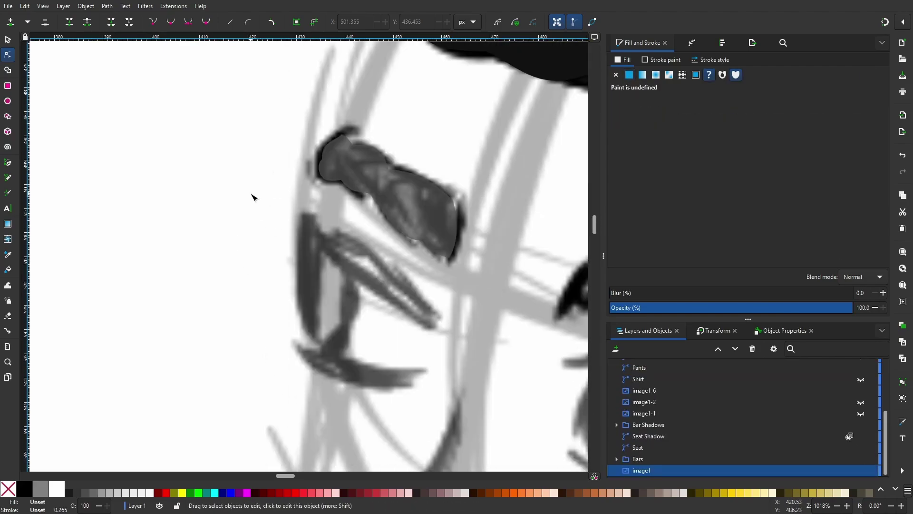
{"action": "key", "text": "Escape"}
{"action": "left_click", "coordinate": [390, 200]}
Trace a closed V-shaped eye line under the left eyebrow and bend it to the sketch
{"action": "key", "text": "b"}
{"action": "left_click", "coordinate": [316, 336]}
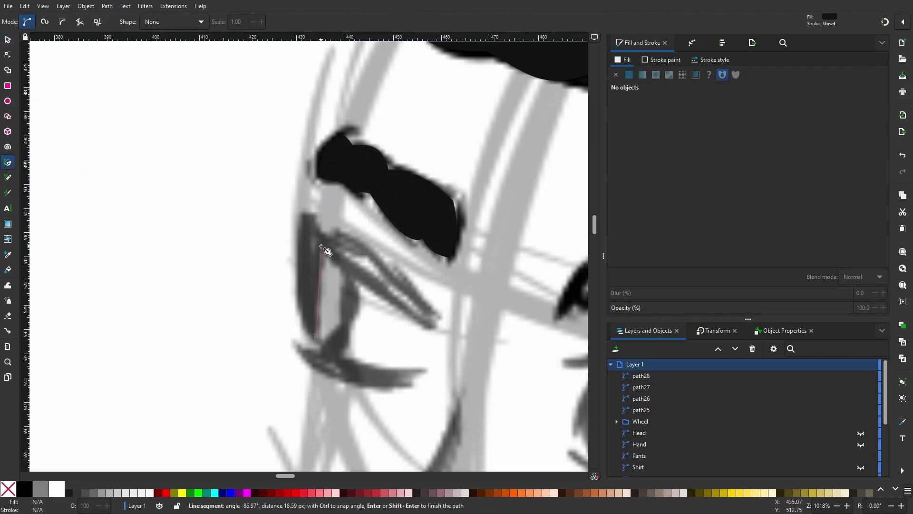
{"action": "left_click", "coordinate": [304, 212]}
{"action": "left_click", "coordinate": [316, 335]}
{"action": "key", "text": "n"}
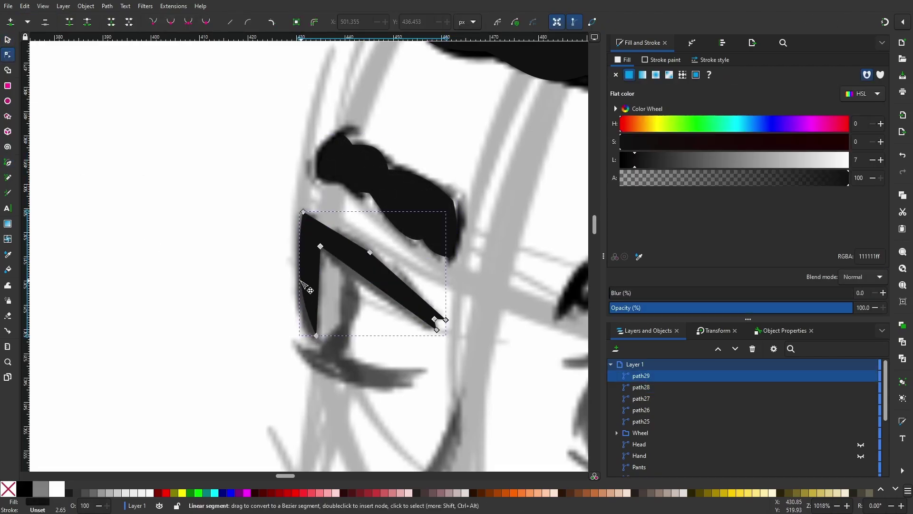
{"action": "left_click_drag", "start_coordinate": [851, 308], "coordinate": [826, 307]}
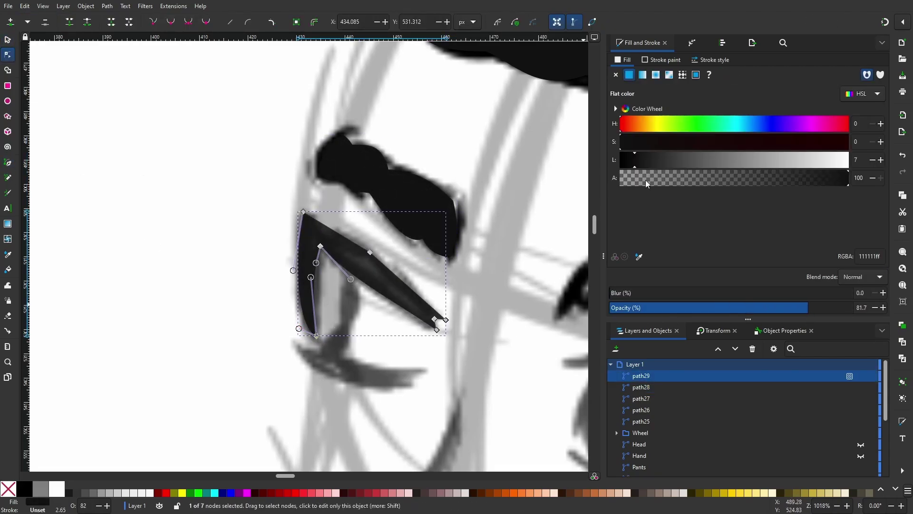
{"action": "left_click_drag", "start_coordinate": [635, 160], "coordinate": [681, 160]}
Nudge the eye line's tip and corner nodes to match the eye's outer corner
{"action": "left_click", "coordinate": [431, 317]}
{"action": "scroll", "coordinate": [445, 327], "scroll_direction": "up", "scroll_amount": 3, "text": "ctrl"}
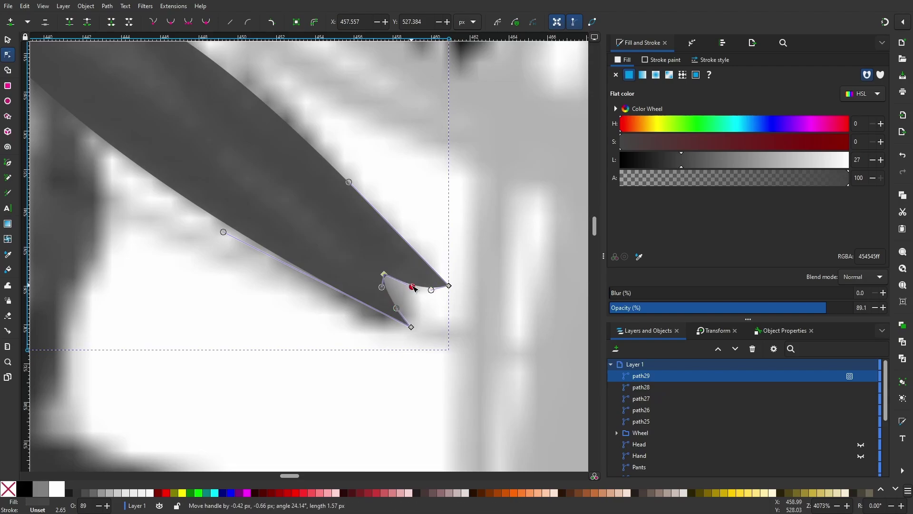
{"action": "scroll", "coordinate": [408, 285], "scroll_direction": "down", "scroll_amount": 2, "text": "ctrl"}
{"action": "left_click", "coordinate": [383, 203]}
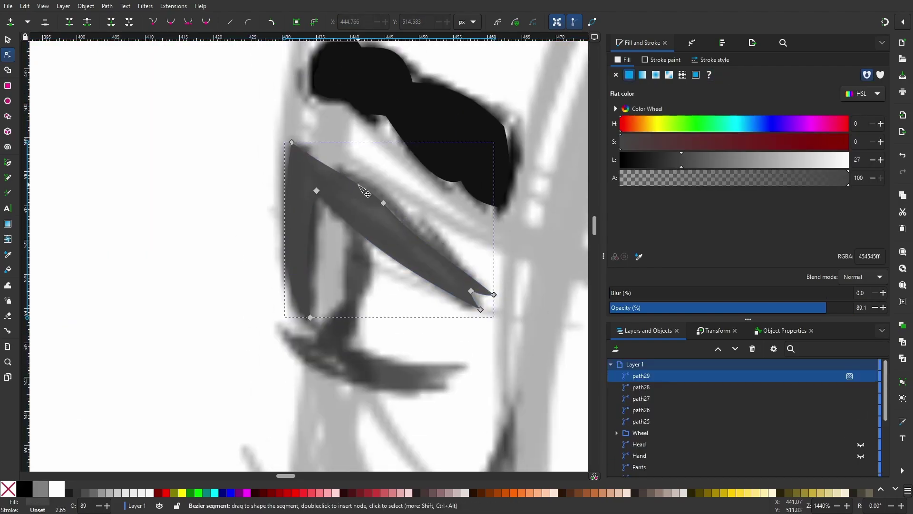
{"action": "left_click_drag", "start_coordinate": [386, 206], "coordinate": [388, 208]}
{"action": "left_click", "coordinate": [208, 222]}
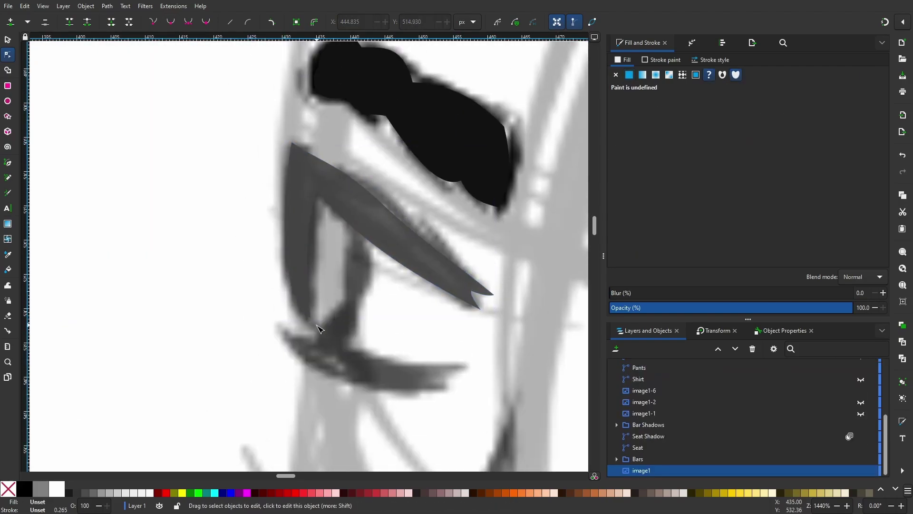
{"action": "left_click", "coordinate": [310, 220]}
{"action": "left_click", "coordinate": [314, 188]}
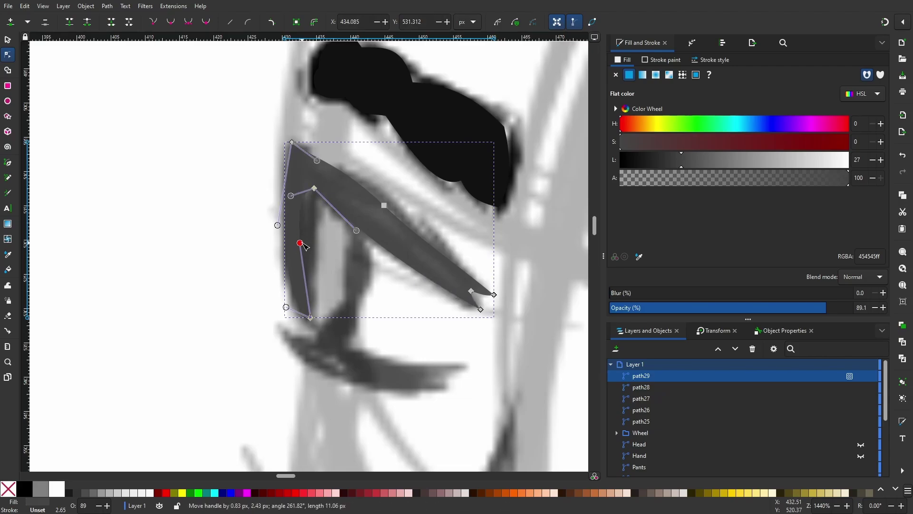
{"action": "scroll", "coordinate": [403, 301], "scroll_direction": "down", "scroll_amount": 4}
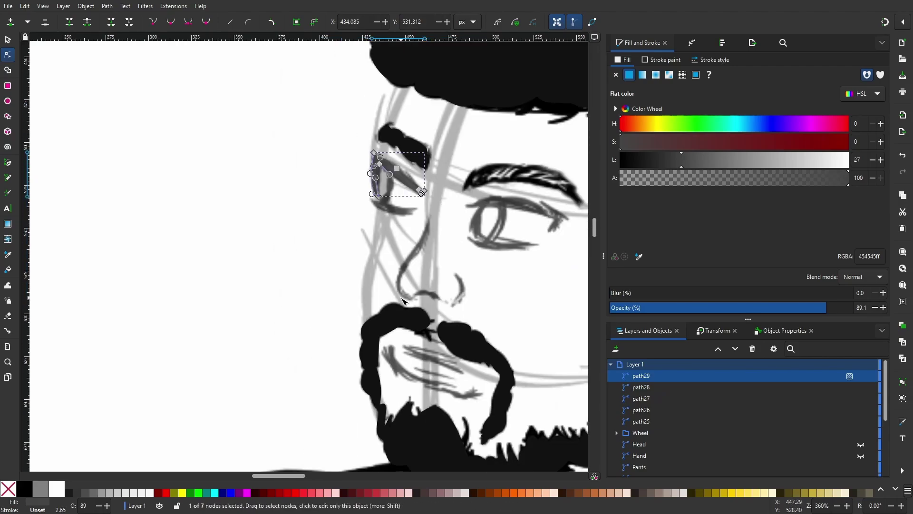
{"action": "scroll", "coordinate": [309, 265], "scroll_direction": "down", "scroll_amount": 2}
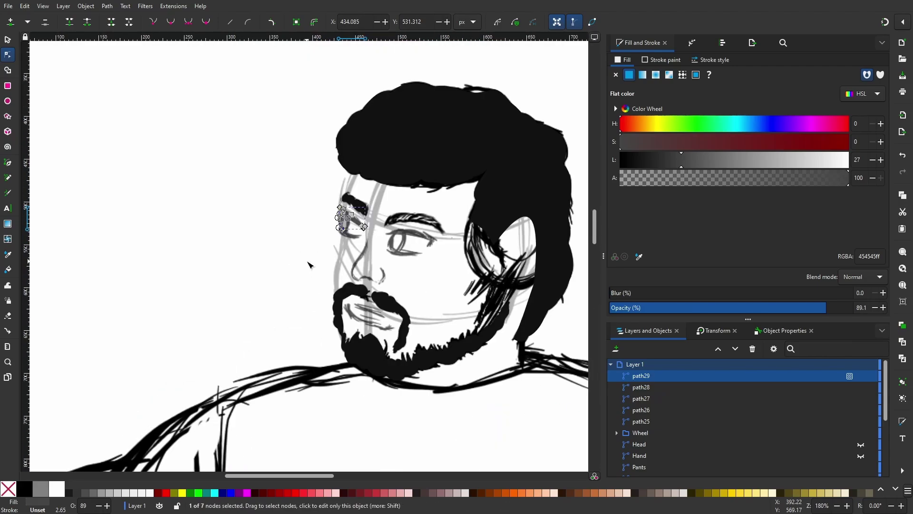
{"action": "left_click", "coordinate": [310, 265]}
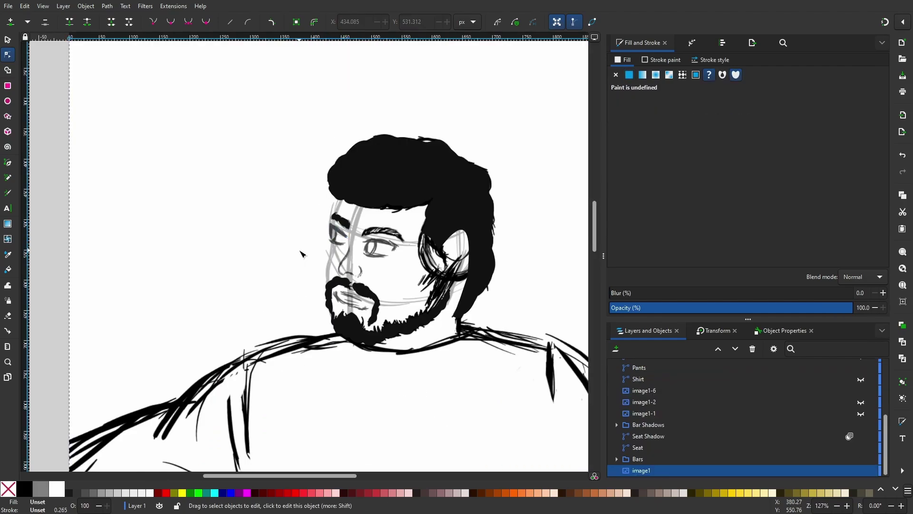
Show the brown face layer to preview the eye line, then hide it again
{"action": "scroll", "coordinate": [309, 265], "scroll_direction": "down", "scroll_amount": 6}
{"action": "left_click", "coordinate": [861, 444]}
{"action": "scroll", "coordinate": [387, 172], "scroll_direction": "up", "scroll_amount": 2}
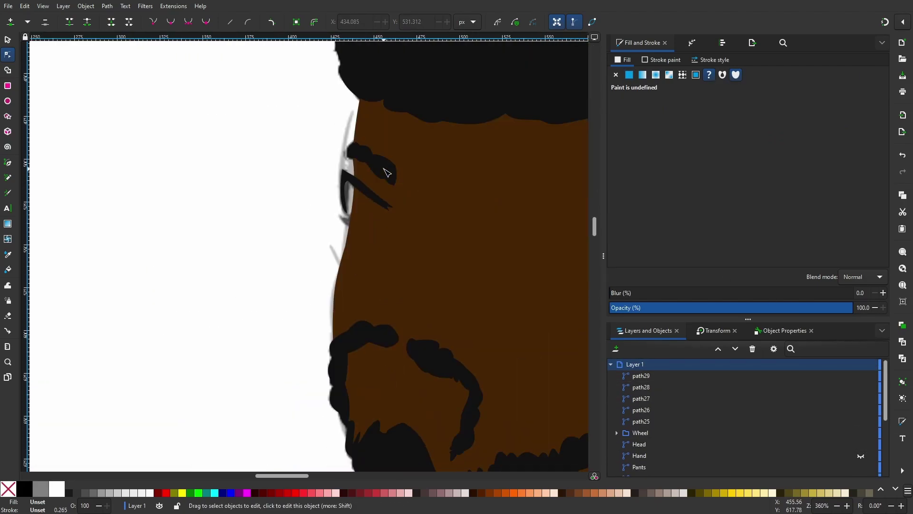
{"action": "left_click", "coordinate": [388, 172]}
{"action": "left_click", "coordinate": [644, 162]}
{"action": "key", "text": "minus"}
{"action": "key", "text": "minus"}
{"action": "key", "text": "minus"}
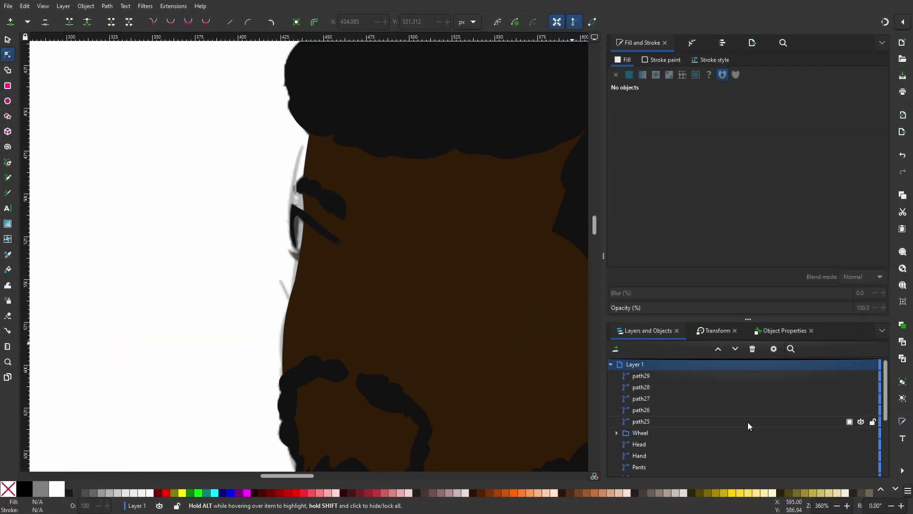
{"action": "left_click", "coordinate": [861, 444]}
{"action": "scroll", "coordinate": [348, 228], "scroll_direction": "up", "scroll_amount": 4}
{"action": "left_click", "coordinate": [230, 212]}
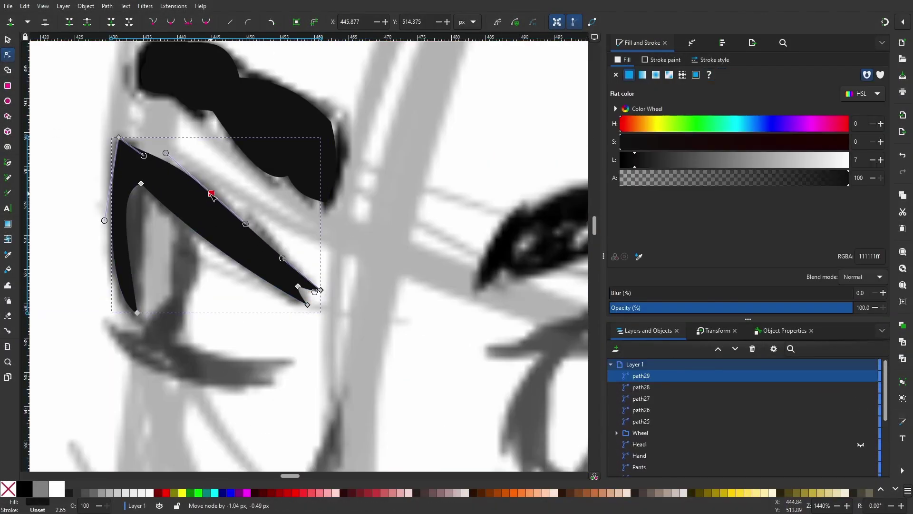
Trace a solid dark lower lash under the left eye and tuck its bottom node inward
{"action": "left_click", "coordinate": [149, 327]}
{"action": "key", "text": "b"}
{"action": "left_click", "coordinate": [133, 333]}
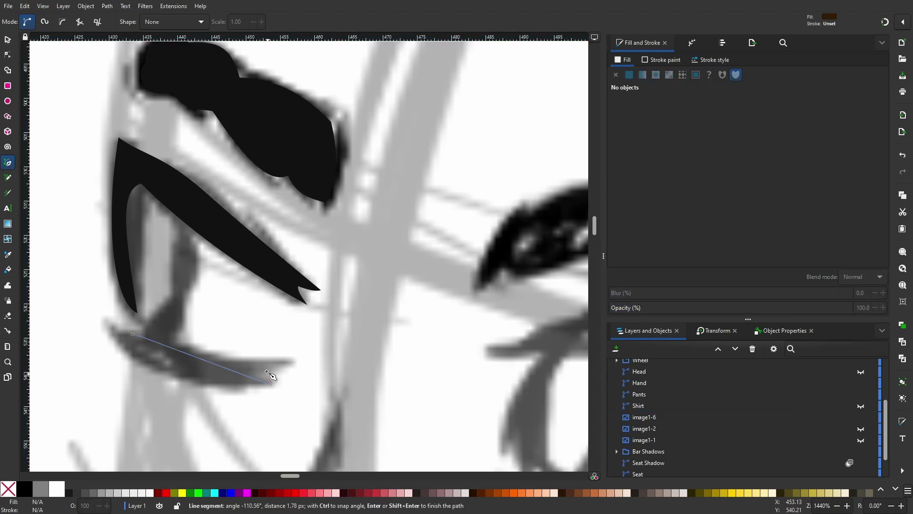
{"action": "left_click", "coordinate": [134, 333]}
{"action": "key", "text": "ctrl+shift+v"}
{"action": "key", "text": "n"}
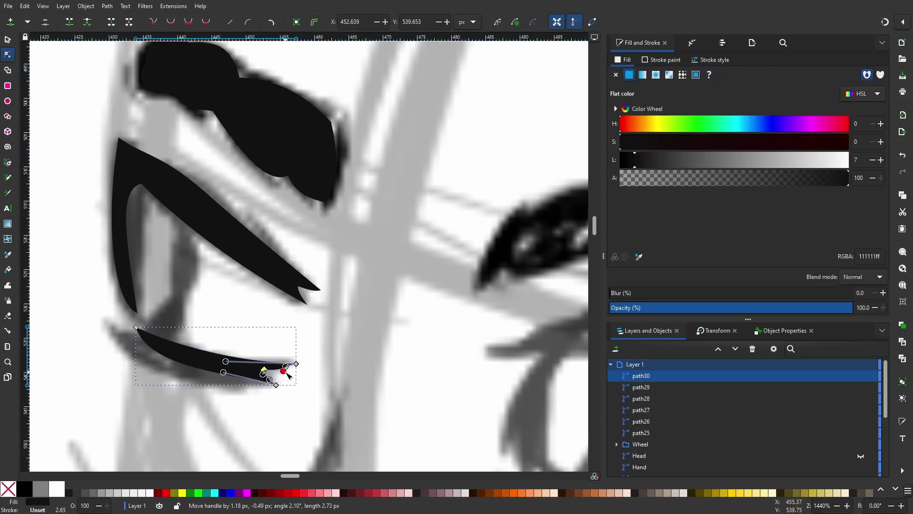
{"action": "mouse_move", "coordinate": [277, 385]}
{"action": "left_mouse_down"}
{"action": "mouse_move", "coordinate": [207, 372]}
{"action": "mouse_move", "coordinate": [426, 400]}
{"action": "mouse_move", "coordinate": [529, 427]}
{"action": "left_mouse_up"}
Add the lower lash under the right eye and smooth its curve at one node
{"action": "key", "text": "ctrl+d"}
{"action": "key", "text": "minus"}
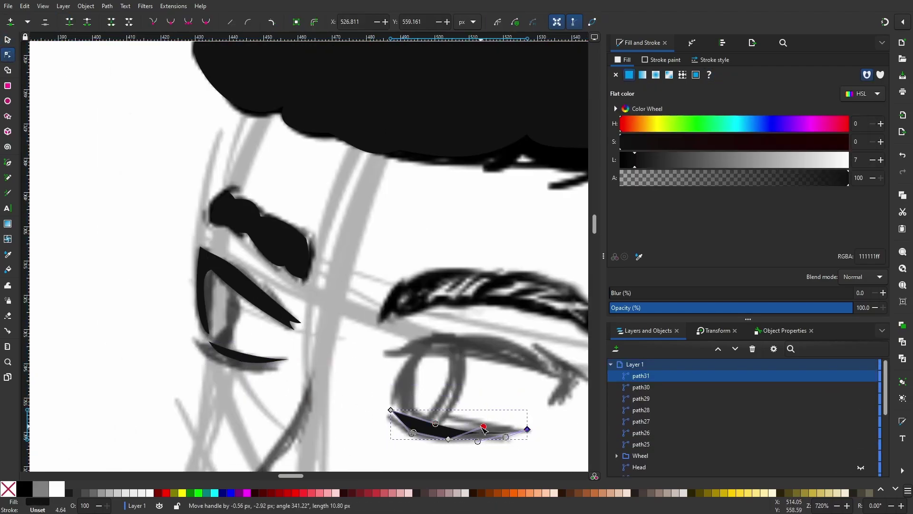
{"action": "left_click", "coordinate": [422, 433], "text": "alt"}
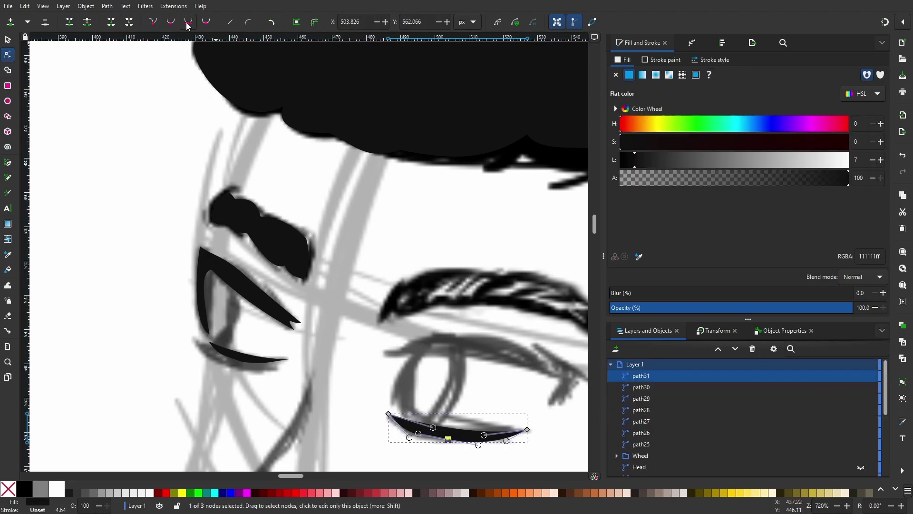
{"action": "left_click", "coordinate": [421, 434], "text": "alt"}
{"action": "left_click", "coordinate": [422, 433], "text": "alt"}
{"action": "left_click", "coordinate": [421, 433], "text": "alt"}
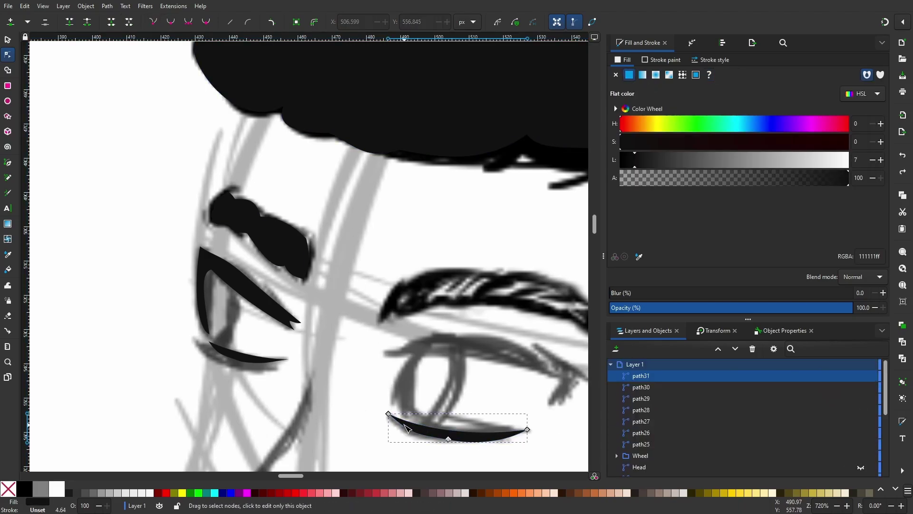
{"action": "left_click", "coordinate": [453, 443], "text": "alt"}
{"action": "scroll", "coordinate": [475, 409], "scroll_direction": "right", "scroll_amount": 5}
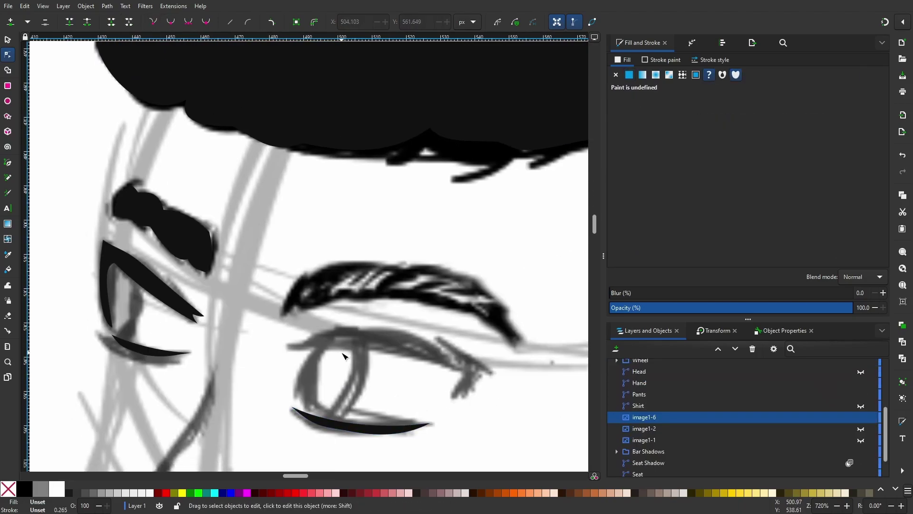
Draw the thick upper lash over the right eye and select its left end node
{"action": "key", "text": "b"}
{"action": "left_click", "coordinate": [287, 347]}
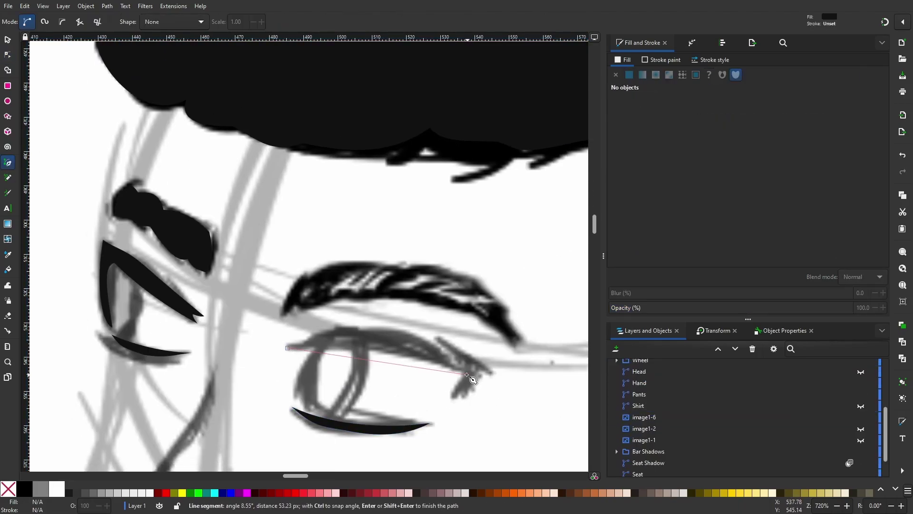
{"action": "double_click", "coordinate": [312, 339]}
{"action": "key", "text": "n"}
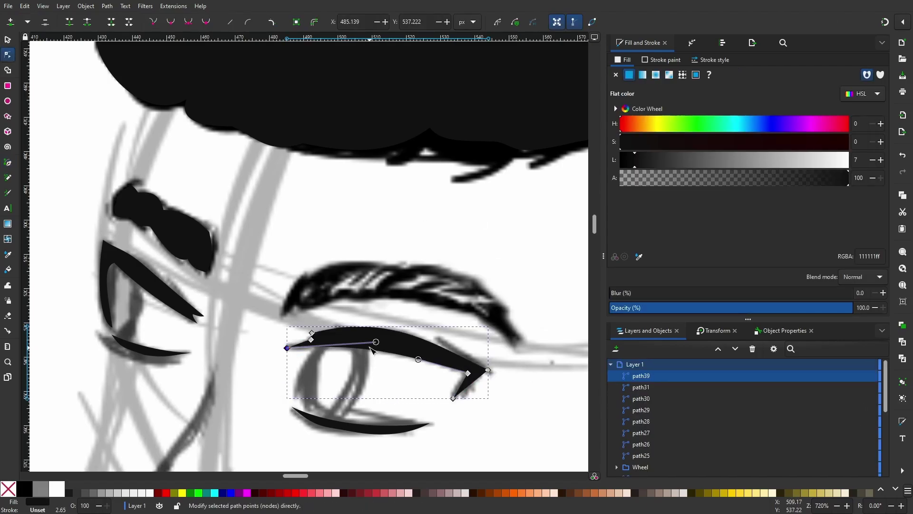
{"action": "scroll", "coordinate": [310, 351], "scroll_direction": "up", "scroll_amount": 4}
{"action": "left_click", "coordinate": [306, 286]}
{"action": "scroll", "coordinate": [298, 321], "scroll_direction": "down", "scroll_amount": 5}
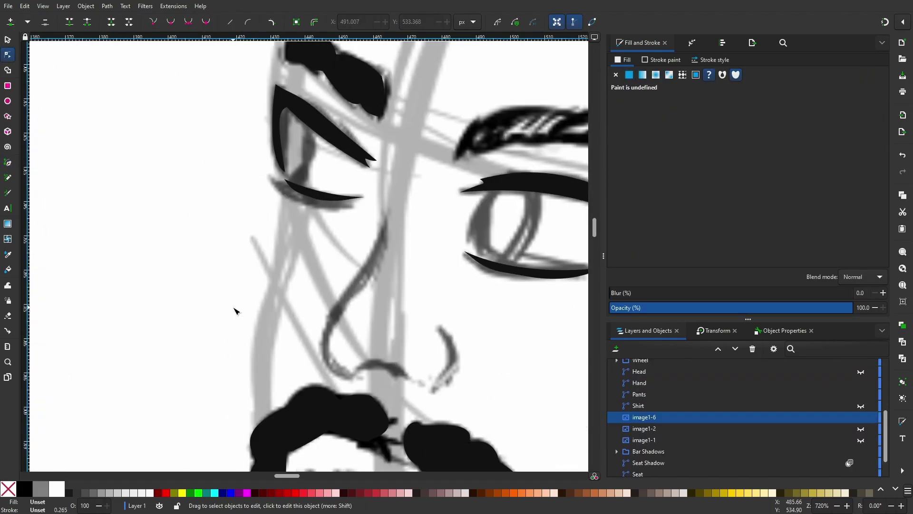
{"action": "scroll", "coordinate": [257, 333], "scroll_direction": "up", "scroll_amount": 2}
{"action": "scroll", "coordinate": [266, 361], "scroll_direction": "up", "scroll_amount": 2}
Draw the left eye's #f9f9f9 eye white and bow its left and bottom edges
{"action": "key", "text": "b"}
{"action": "left_click", "coordinate": [184, 364]}
{"action": "left_click", "coordinate": [190, 158]}
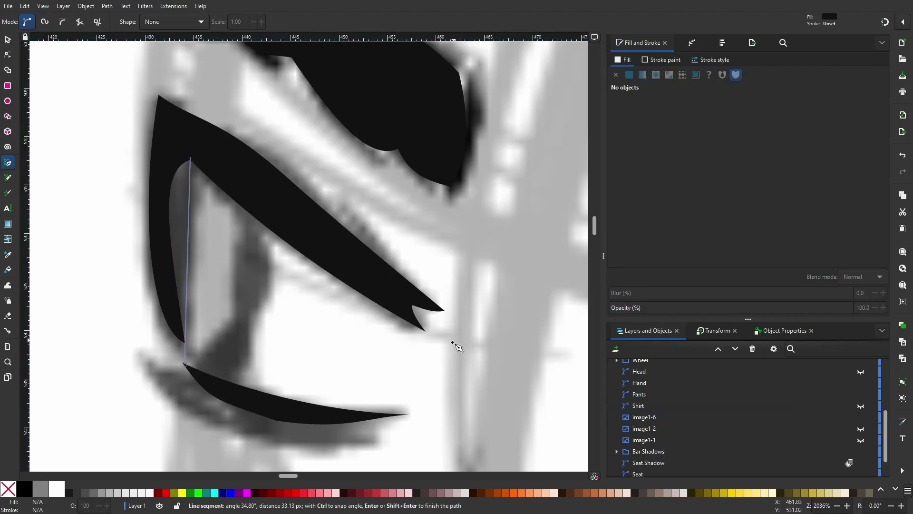
{"action": "left_click", "coordinate": [185, 364]}
{"action": "key", "text": "n"}
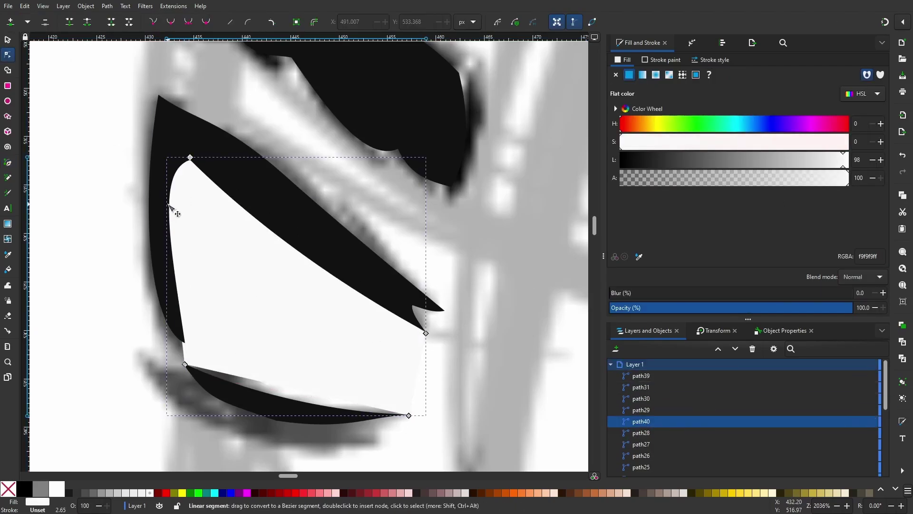
{"action": "left_click_drag", "start_coordinate": [187, 266], "coordinate": [175, 287]}
{"action": "left_click_drag", "start_coordinate": [294, 389], "coordinate": [295, 403]}
{"action": "key", "text": "Escape"}
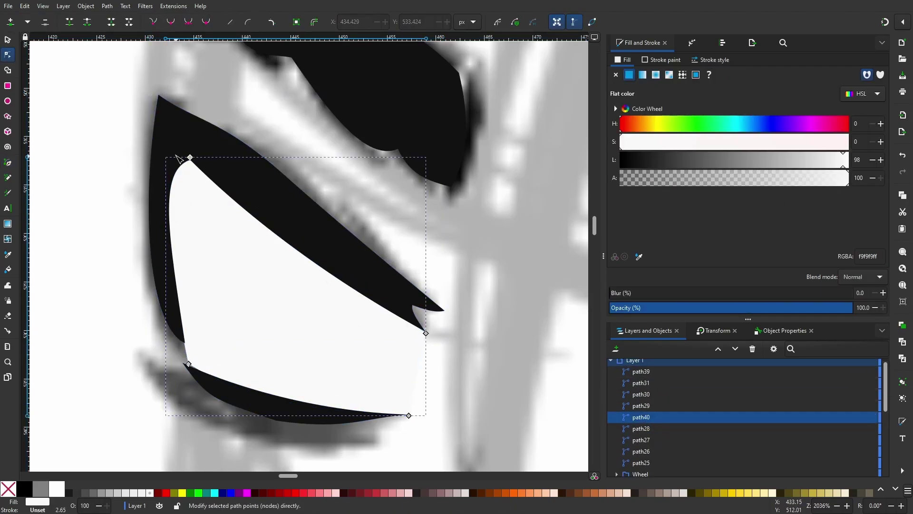
{"action": "scroll", "coordinate": [347, 223], "scroll_direction": "down", "scroll_amount": 10}
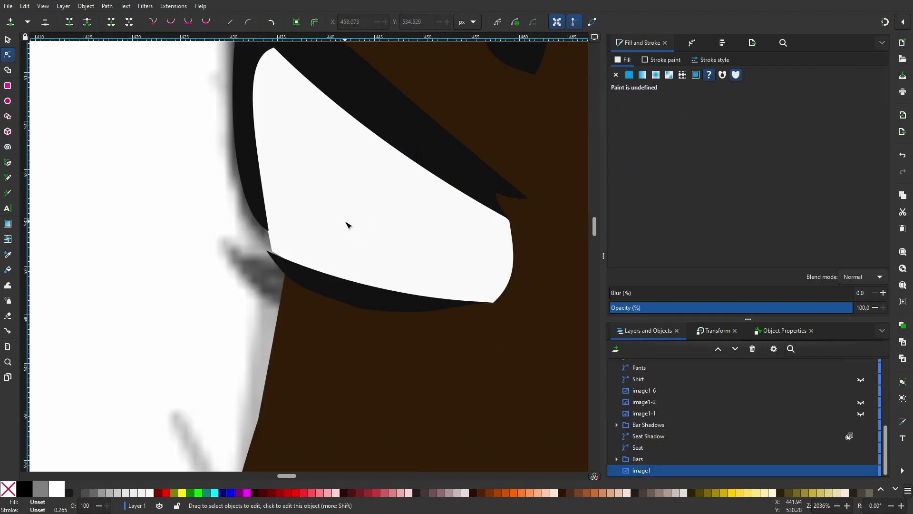
{"action": "scroll", "coordinate": [347, 222], "scroll_direction": "up", "scroll_amount": 5}
Draw the right eye's four-corner eye white and lower it beneath the lashes
{"action": "key", "text": "b"}
{"action": "left_click", "coordinate": [400, 323]}
{"action": "left_click", "coordinate": [396, 262]}
{"action": "left_click", "coordinate": [574, 286]}
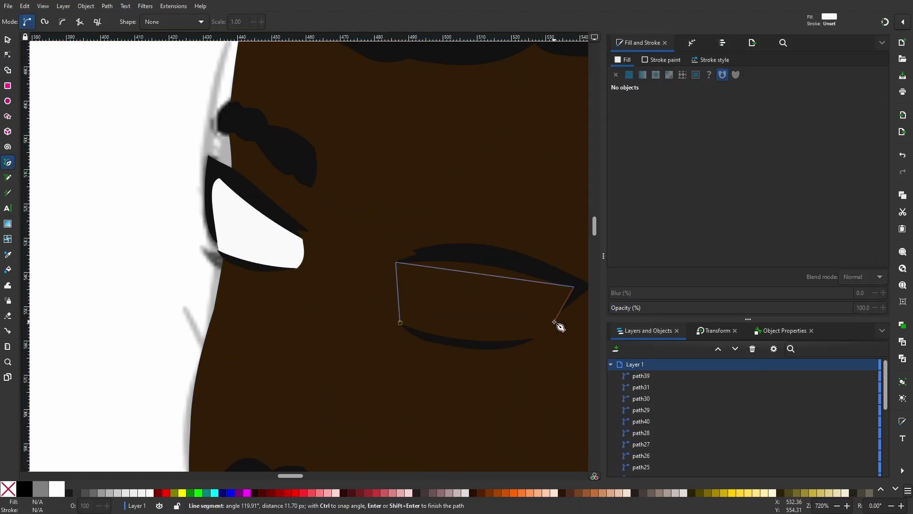
{"action": "left_click", "coordinate": [534, 338]}
{"action": "key", "text": "Page_Down"}
{"action": "key", "text": "Page_Down"}
{"action": "key", "text": "Page_Down"}
{"action": "key", "text": "n"}
Select the head's skin shape, then the left eye's lash shape
{"action": "scroll", "coordinate": [560, 317], "scroll_direction": "up", "scroll_amount": 3}
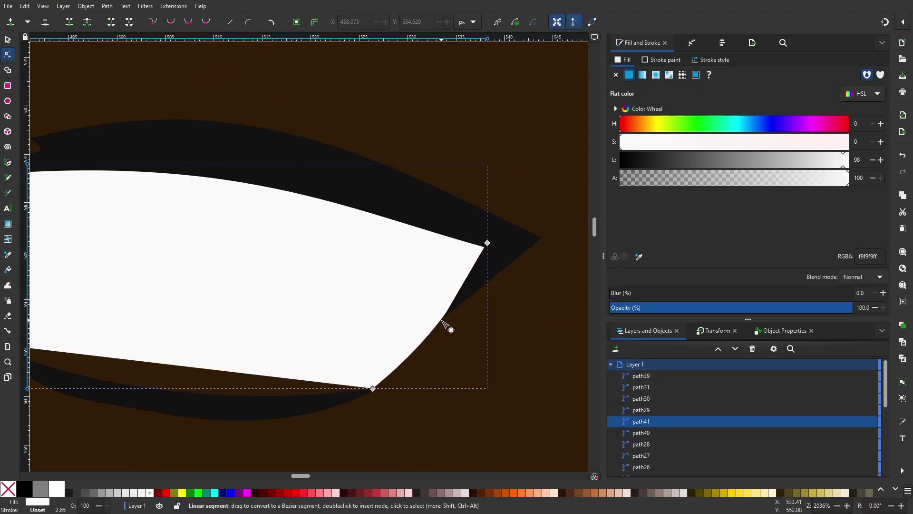
{"action": "scroll", "coordinate": [285, 305], "scroll_direction": "left", "scroll_amount": 5}
{"action": "scroll", "coordinate": [420, 270], "scroll_direction": "down", "scroll_amount": 4}
{"action": "left_click", "coordinate": [433, 205]}
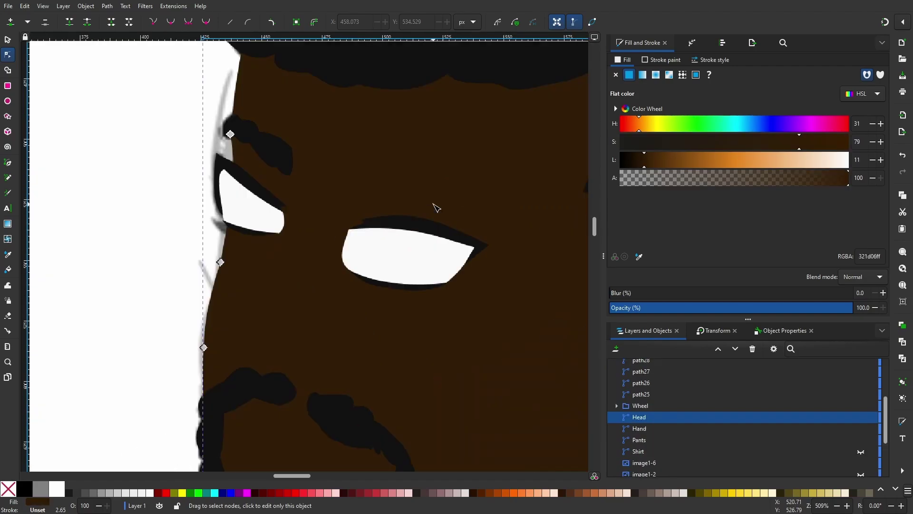
{"action": "scroll", "coordinate": [434, 204], "scroll_direction": "down", "scroll_amount": 3}
{"action": "scroll", "coordinate": [436, 208], "scroll_direction": "up", "scroll_amount": 4}
{"action": "left_click", "coordinate": [677, 372]}
Add the left eye's lower lash to the selection and start renaming the eyebrow
{"action": "left_click", "coordinate": [653, 410]}
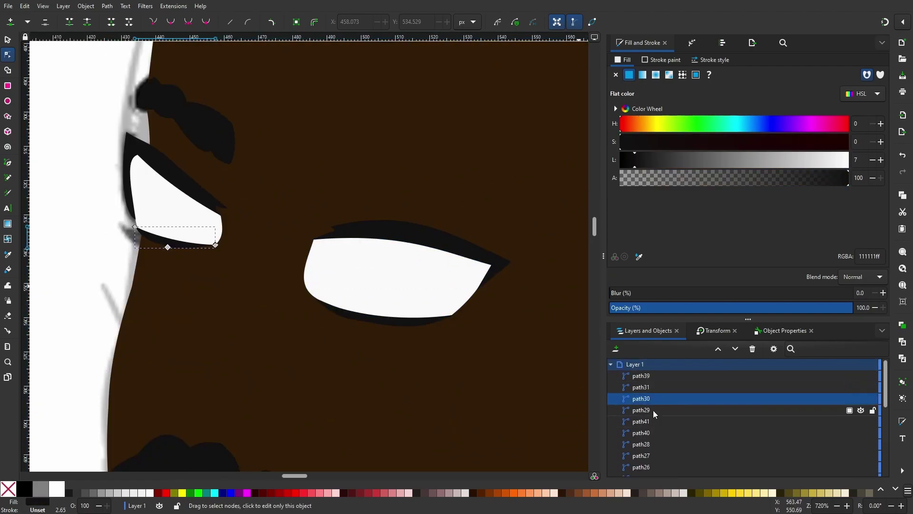
{"action": "left_click", "coordinate": [679, 398]}
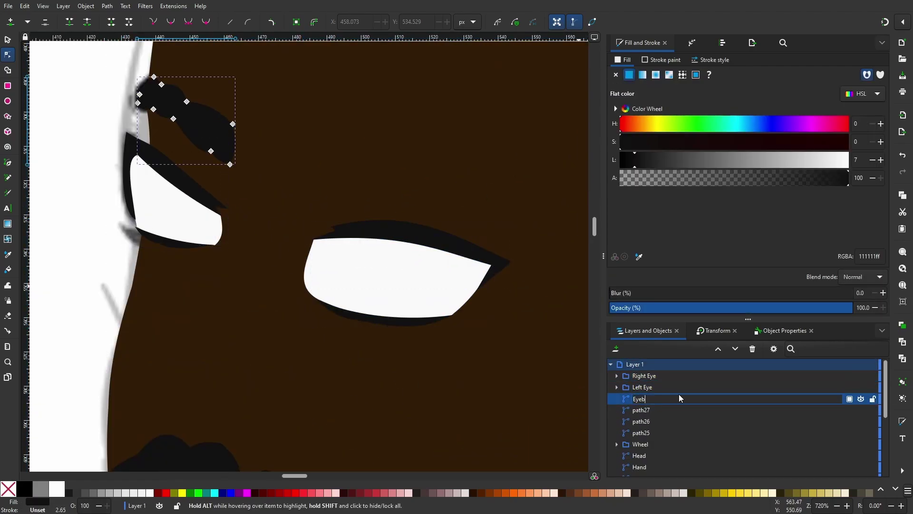
{"action": "left_click", "coordinate": [659, 410]}
{"action": "scroll", "coordinate": [379, 254], "scroll_direction": "down", "scroll_amount": 1}
Open the Right Eye group and briefly hide the skin to compare the eye with the sketch
{"action": "left_click", "coordinate": [333, 263]}
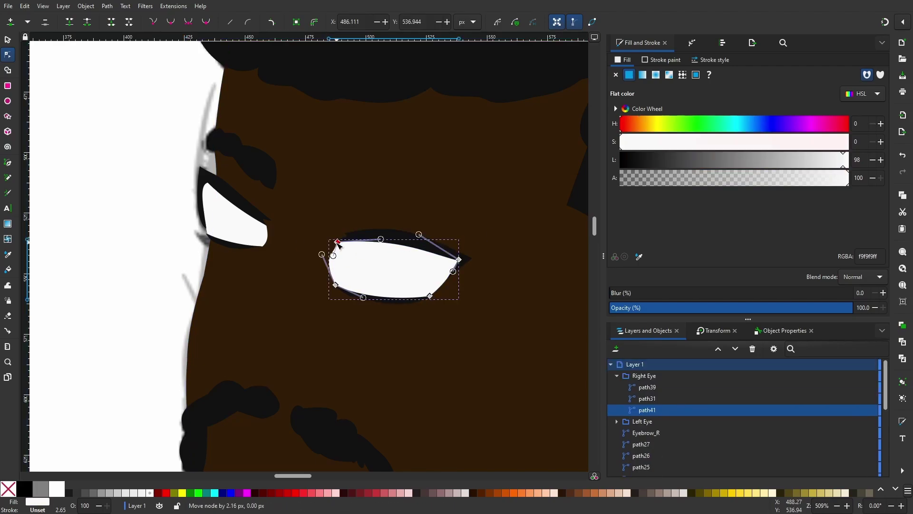
{"action": "scroll", "coordinate": [494, 204], "scroll_direction": "down", "scroll_amount": 5}
{"action": "scroll", "coordinate": [494, 205], "scroll_direction": "up", "scroll_amount": 2}
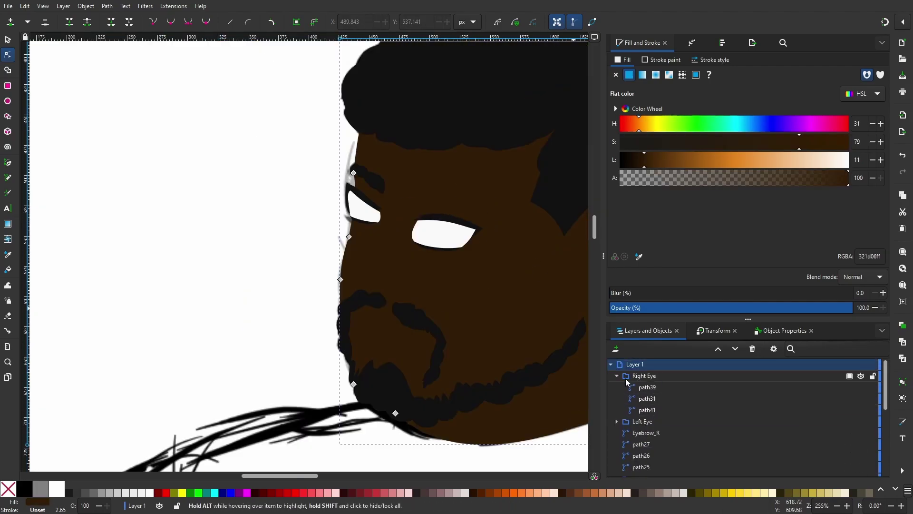
{"action": "left_click", "coordinate": [861, 410]}
{"action": "scroll", "coordinate": [507, 240], "scroll_direction": "up", "scroll_amount": 4}
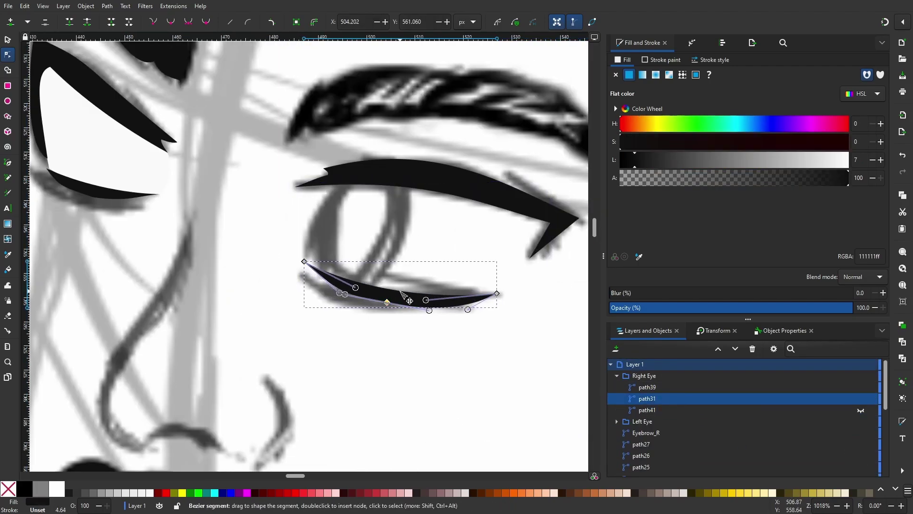
{"action": "key", "text": "ctrl+z"}
{"action": "key", "text": "ctrl+z"}
{"action": "scroll", "coordinate": [312, 274], "scroll_direction": "down", "scroll_amount": 4}
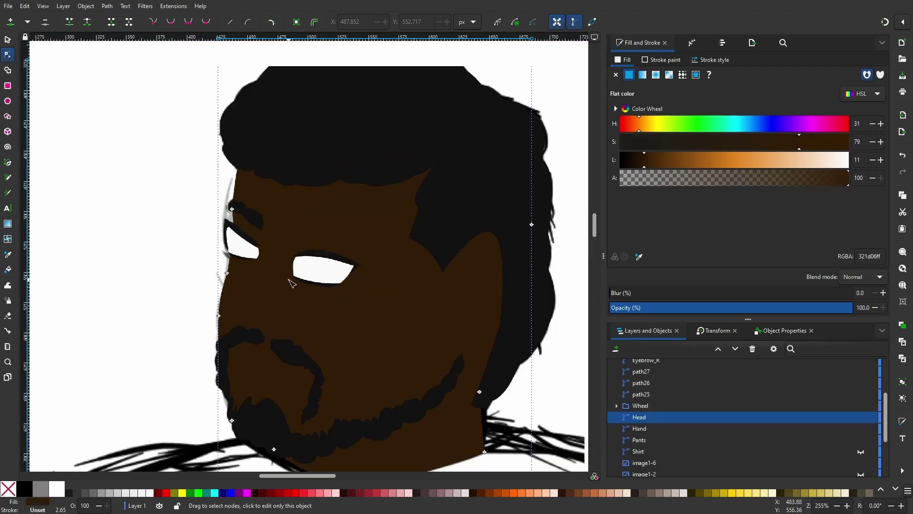
{"action": "scroll", "coordinate": [316, 266], "scroll_direction": "up", "scroll_amount": 5}
Nudge the eye white's lower-left node into place
{"action": "left_click_drag", "start_coordinate": [316, 256], "coordinate": [313, 248]}
{"action": "scroll", "coordinate": [316, 252], "scroll_direction": "down", "scroll_amount": 7}
{"action": "left_click", "coordinate": [280, 248]}
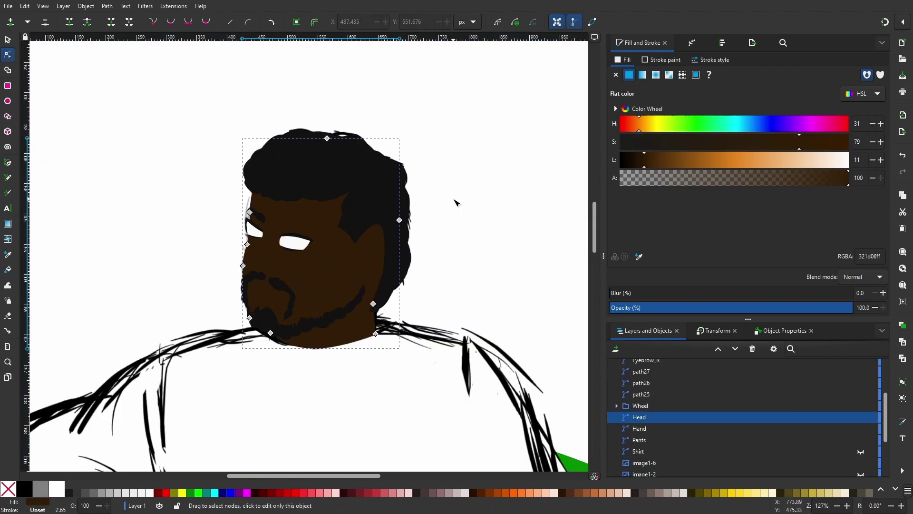
{"action": "left_click", "coordinate": [510, 173]}
{"action": "scroll", "coordinate": [713, 413], "scroll_direction": "up", "scroll_amount": 5}
Rename the facial objects Mustache_L, Beard and Hair in the object list
{"action": "left_click", "coordinate": [642, 407]}
{"action": "double_click", "coordinate": [655, 408]}
{"action": "type", "text": "Mustache"}
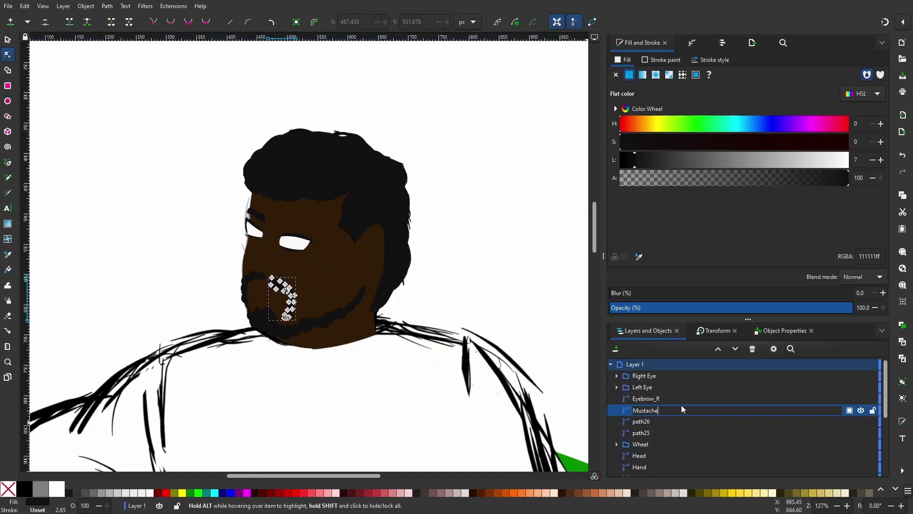
{"action": "type", "text": "_LBeard"}
{"action": "double_click", "coordinate": [657, 432]}
{"action": "type", "text": "Hair"}
{"action": "key", "text": "Return"}
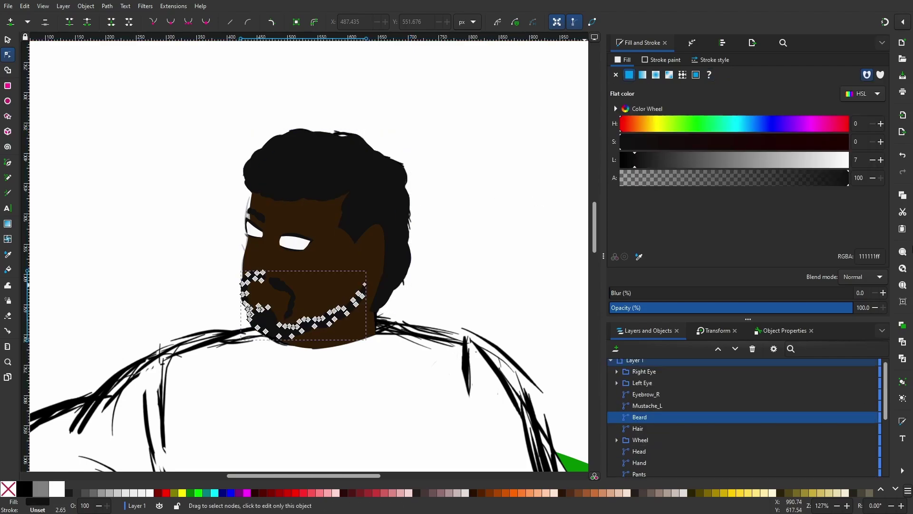
{"action": "left_click", "coordinate": [277, 140]}
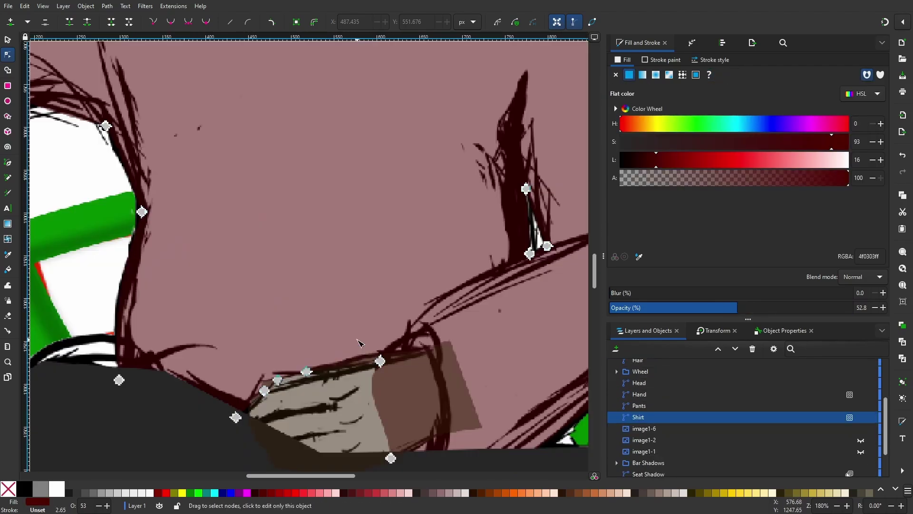
Draw a new closed shadow shape beside the hand, hiding the hand to see it
{"action": "key", "text": "ctrl+z"}
{"action": "key", "text": "ctrl+z"}
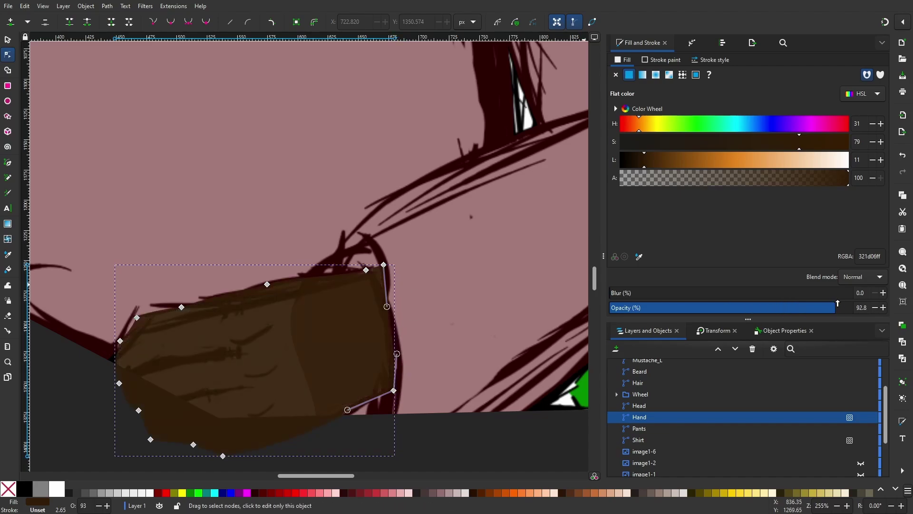
{"action": "left_click", "coordinate": [495, 279]}
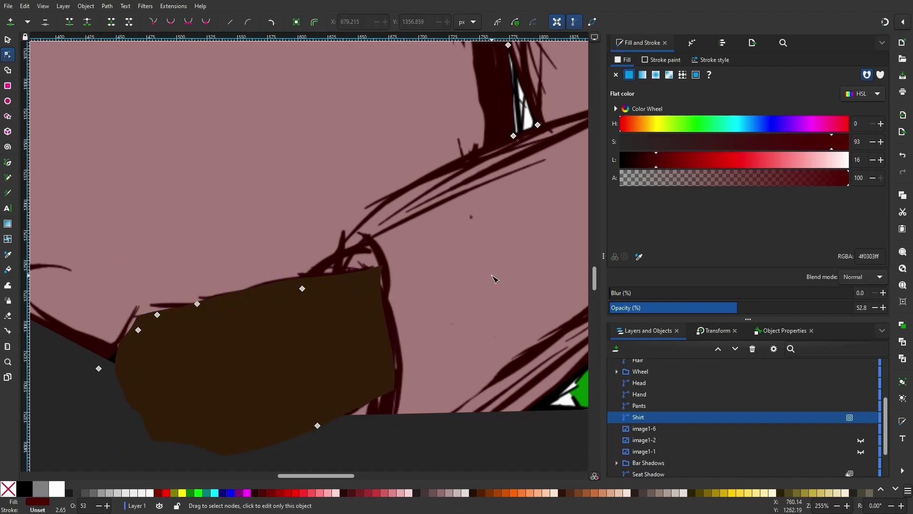
{"action": "left_click", "coordinate": [7, 162]}
{"action": "left_click", "coordinate": [318, 275]}
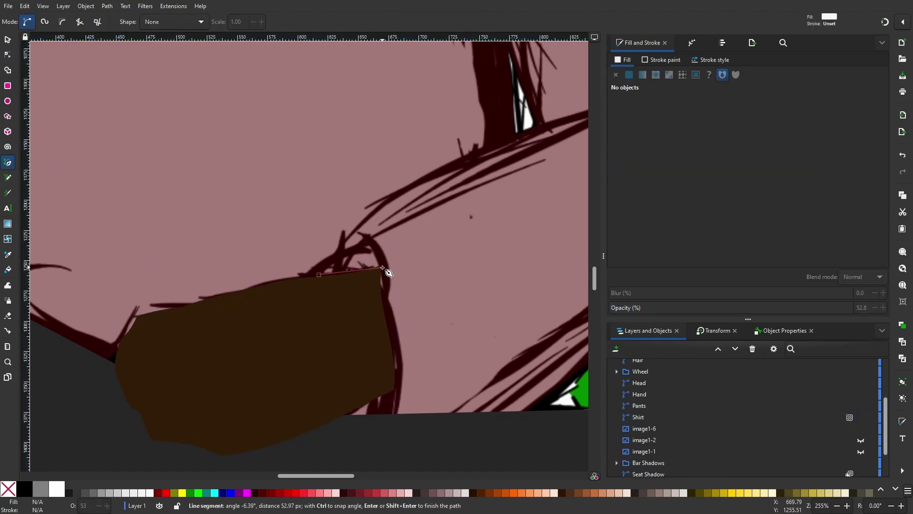
{"action": "left_click", "coordinate": [381, 266]}
{"action": "left_click", "coordinate": [319, 275]}
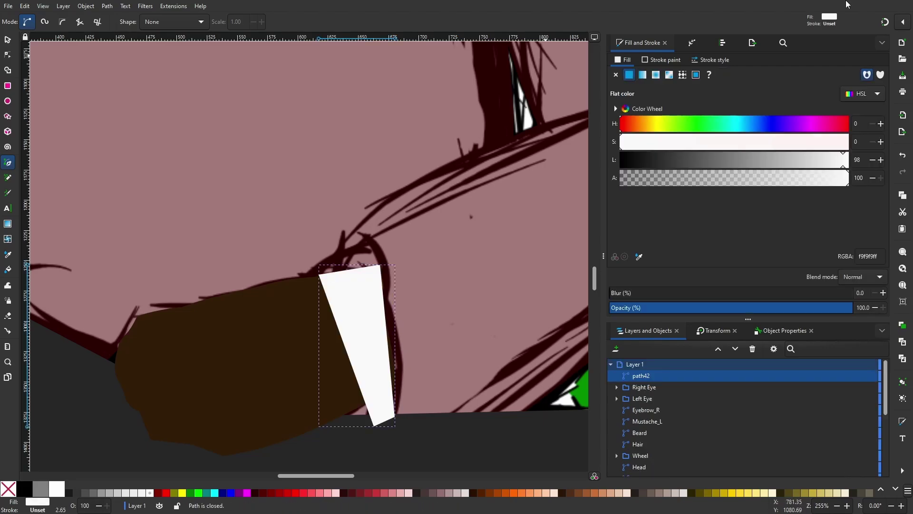
{"action": "left_click", "coordinate": [861, 394]}
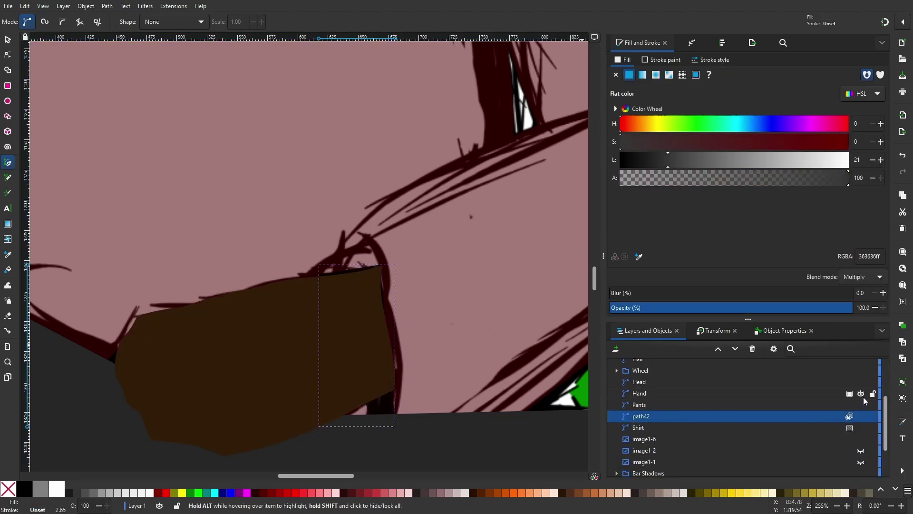
Curve the shadow's left and bottom edges and lighten its grey fill
{"action": "left_click", "coordinate": [7, 55]}
{"action": "mouse_move", "coordinate": [341, 316]}
{"action": "left_mouse_down"}
{"action": "mouse_move", "coordinate": [354, 378]}
{"action": "mouse_move", "coordinate": [346, 246]}
{"action": "left_mouse_up"}
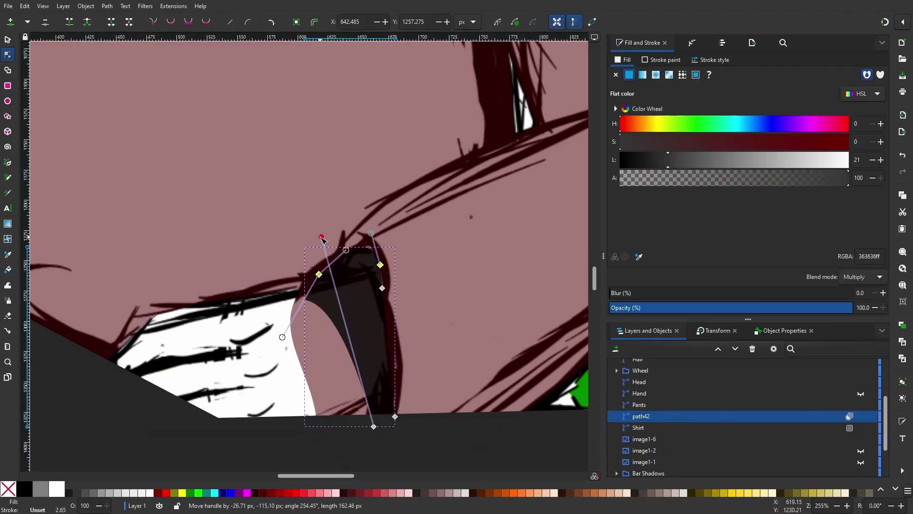
{"action": "left_click", "coordinate": [702, 162]}
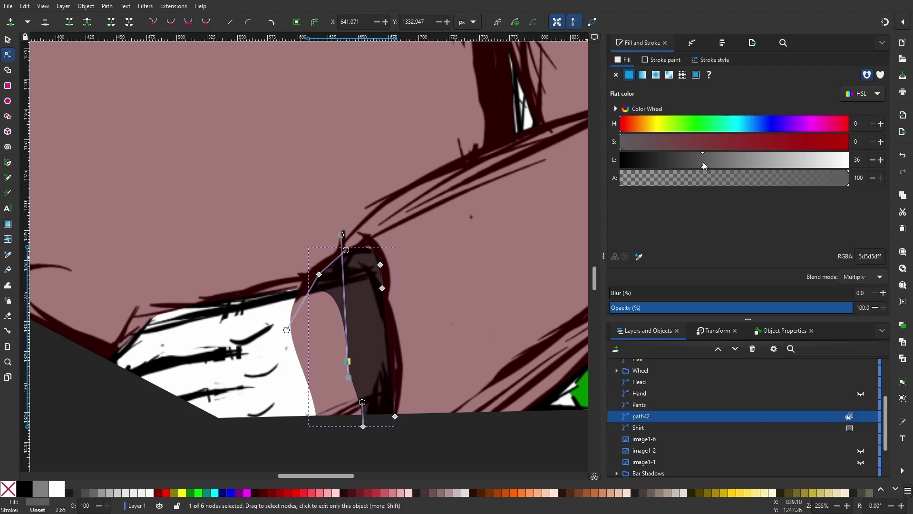
{"action": "left_click_drag", "start_coordinate": [641, 415], "coordinate": [660, 403]}
{"action": "left_click_drag", "start_coordinate": [362, 427], "coordinate": [364, 415]}
{"action": "scroll", "coordinate": [366, 417], "scroll_direction": "up", "scroll_amount": 3}
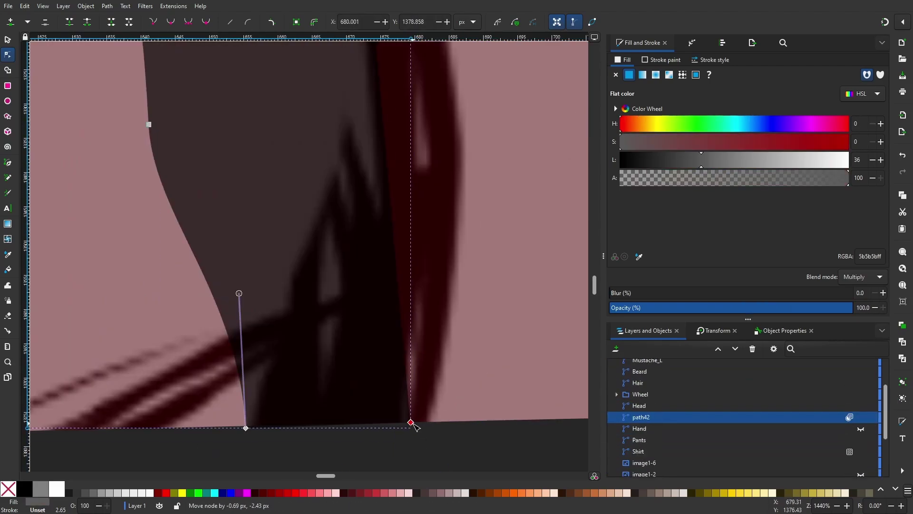
{"action": "scroll", "coordinate": [408, 422], "scroll_direction": "down", "scroll_amount": 5}
Soften the cuff shadow with a 17.9% blur and refine its edge curve
{"action": "left_click", "coordinate": [483, 300]}
{"action": "left_click", "coordinate": [430, 284]}
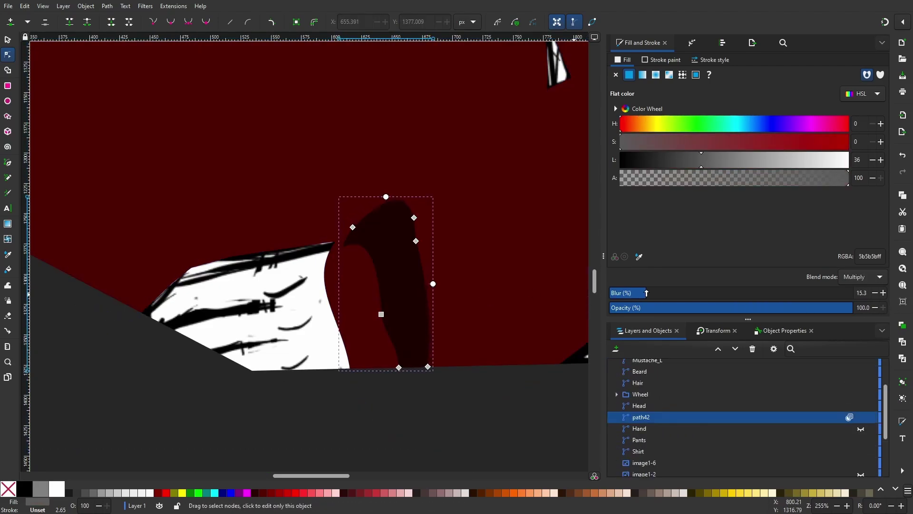
{"action": "left_click", "coordinate": [347, 311]}
{"action": "left_click", "coordinate": [505, 237]}
{"action": "scroll", "coordinate": [505, 238], "scroll_direction": "down", "scroll_amount": 1}
{"action": "scroll", "coordinate": [505, 238], "scroll_direction": "up", "scroll_amount": 2}
{"action": "left_click", "coordinate": [295, 255]}
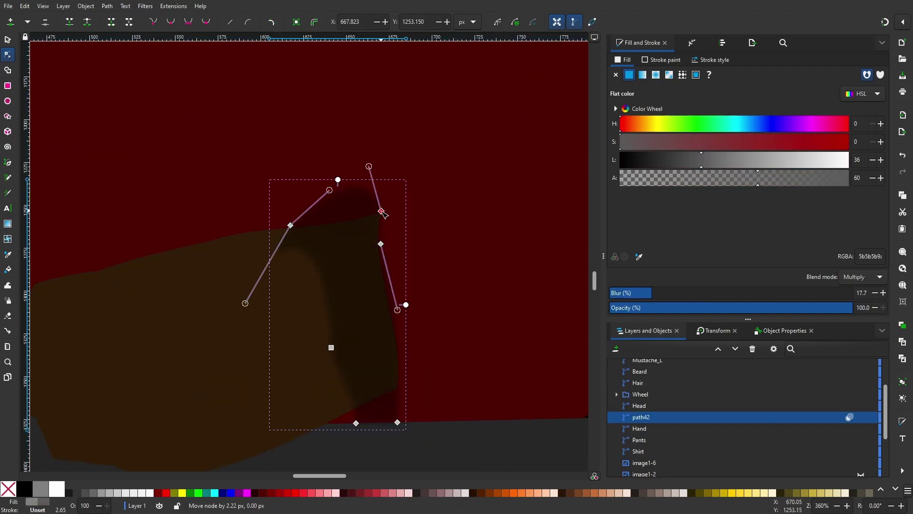
{"action": "left_click_drag", "start_coordinate": [276, 266], "coordinate": [287, 245]}
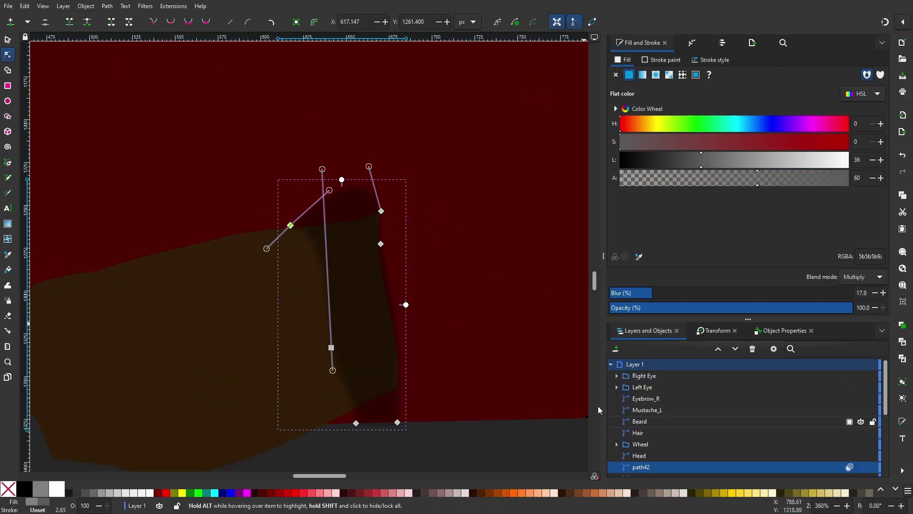
{"action": "scroll", "coordinate": [238, 375], "scroll_direction": "up", "scroll_amount": 5}
Trace a closed shadow band along the cuff's top edge and up the sleeve line
{"action": "key", "text": "b"}
{"action": "key", "text": "Escape"}
{"action": "scroll", "coordinate": [246, 361], "scroll_direction": "down", "scroll_amount": 3}
{"action": "scroll", "coordinate": [289, 328], "scroll_direction": "left", "scroll_amount": 5}
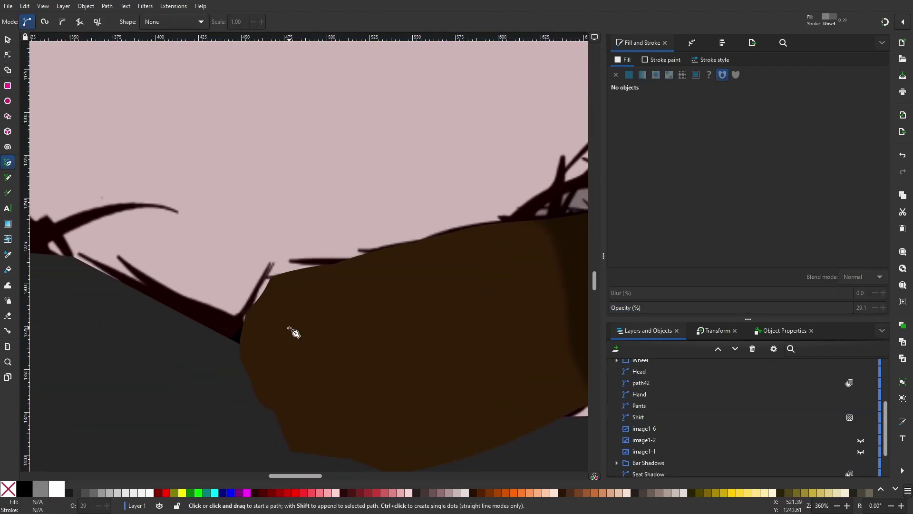
{"action": "left_click", "coordinate": [512, 212]}
{"action": "scroll", "coordinate": [412, 212], "scroll_direction": "right", "scroll_amount": 5}
{"action": "scroll", "coordinate": [412, 212], "scroll_direction": "up", "scroll_amount": 2}
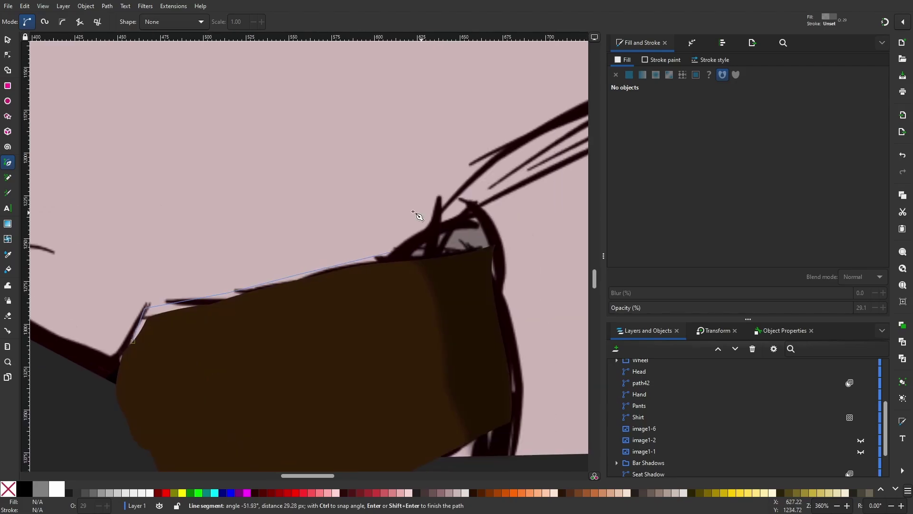
{"action": "left_click", "coordinate": [491, 137]}
{"action": "scroll", "coordinate": [494, 143], "scroll_direction": "right", "scroll_amount": 4}
{"action": "scroll", "coordinate": [495, 142], "scroll_direction": "up", "scroll_amount": 4}
{"action": "scroll", "coordinate": [507, 156], "scroll_direction": "right", "scroll_amount": 1}
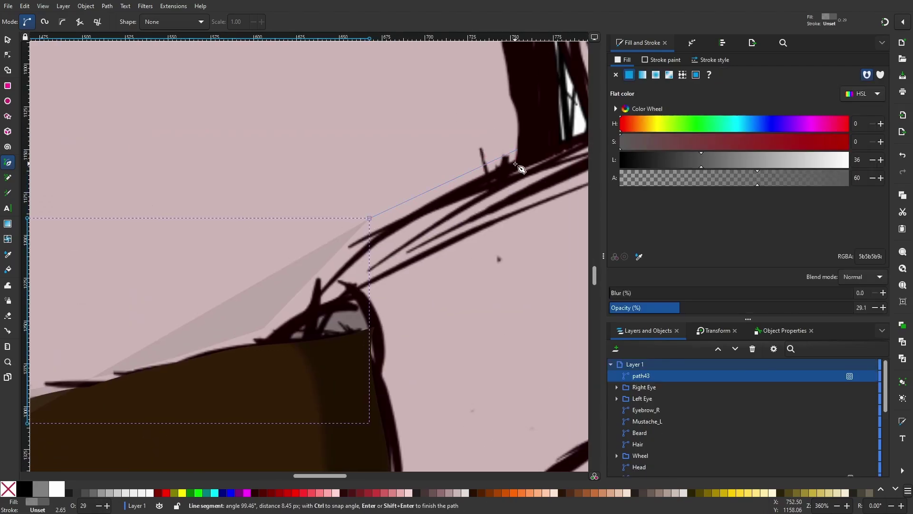
{"action": "left_click", "coordinate": [268, 338]}
{"action": "scroll", "coordinate": [268, 338], "scroll_direction": "left", "scroll_amount": 3}
{"action": "scroll", "coordinate": [268, 339], "scroll_direction": "down", "scroll_amount": 4}
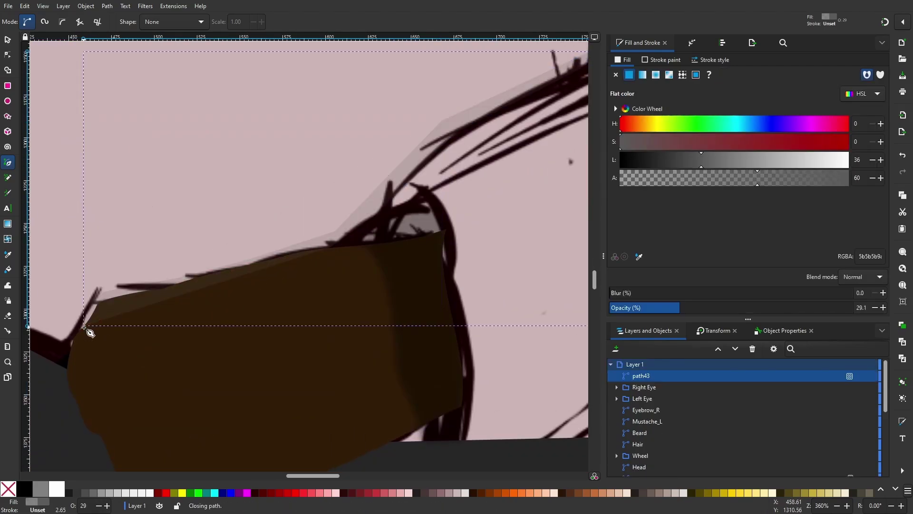
Select the new shadow path43 and remove its blur
{"action": "left_click_drag", "start_coordinate": [683, 375], "coordinate": [708, 457]}
{"action": "scroll", "coordinate": [671, 404], "scroll_direction": "down", "scroll_amount": 3}
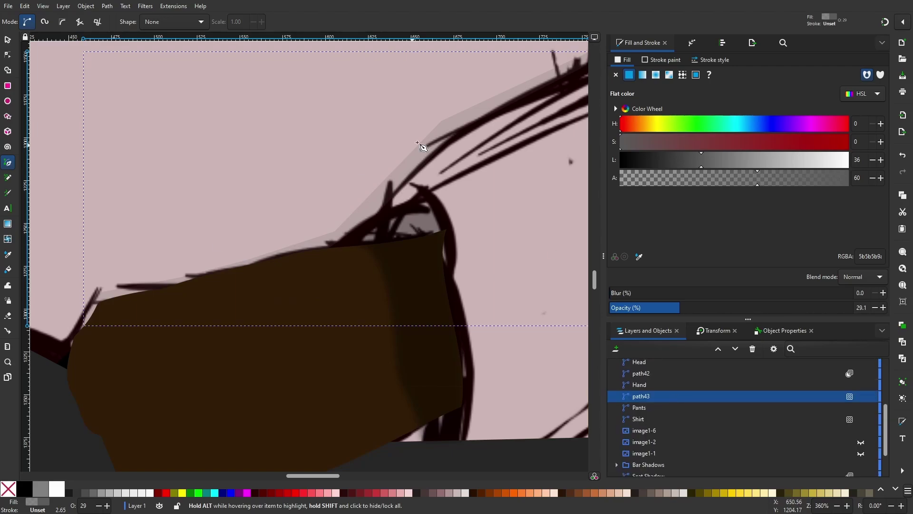
{"action": "left_click", "coordinate": [641, 416]}
{"action": "key", "text": "n"}
{"action": "key", "text": "ctrl+z"}
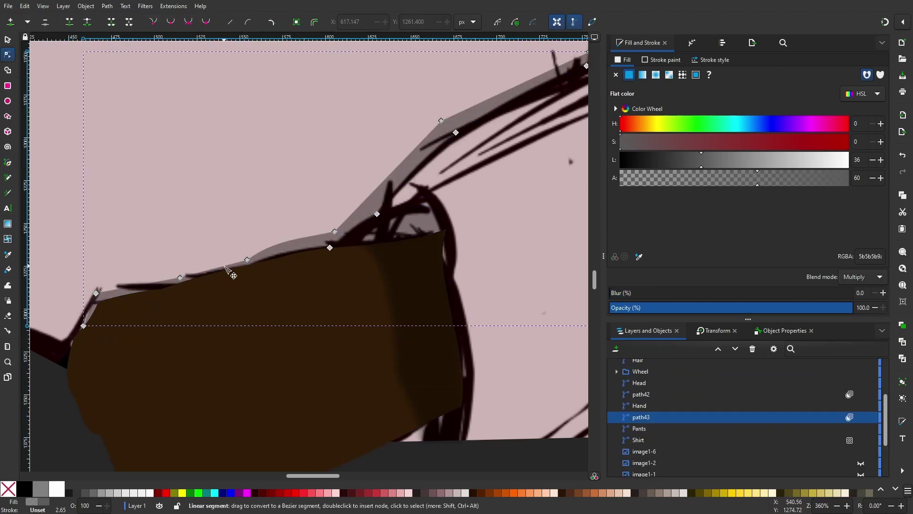
Try a corner-node edit on the band and undo it, then select path42 and the seat
{"action": "left_click", "coordinate": [441, 120]}
{"action": "scroll", "coordinate": [377, 183], "scroll_direction": "up", "scroll_amount": 5}
{"action": "scroll", "coordinate": [377, 183], "scroll_direction": "right", "scroll_amount": 8}
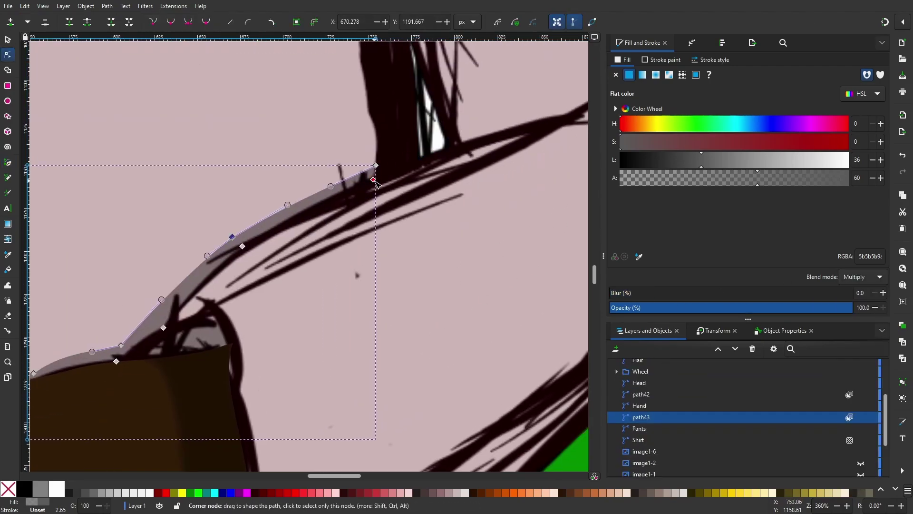
{"action": "key", "text": "ctrl+z"}
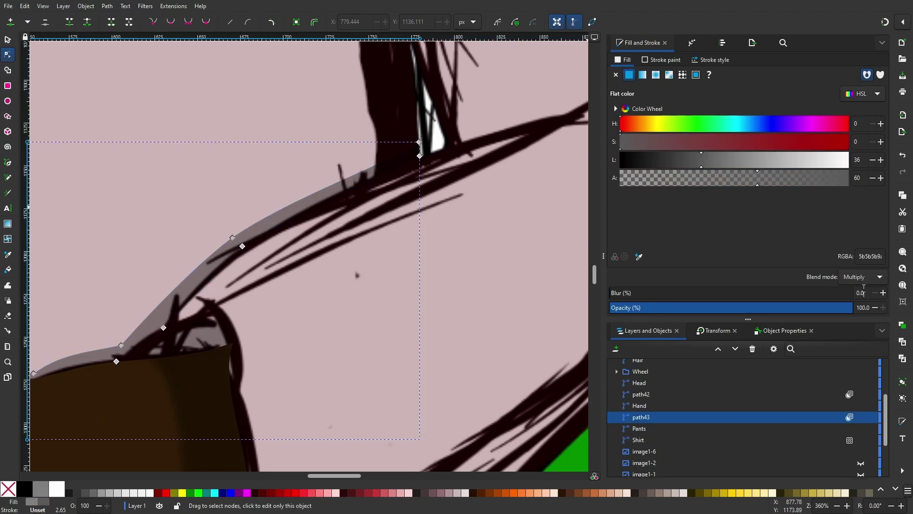
{"action": "left_click", "coordinate": [190, 349]}
{"action": "left_click", "coordinate": [255, 450], "text": "alt"}
Zoom out to the whole page and hide the dark grey pants shape
{"action": "key", "text": "5"}
{"action": "scroll", "coordinate": [417, 245], "scroll_direction": "up", "scroll_amount": 3}
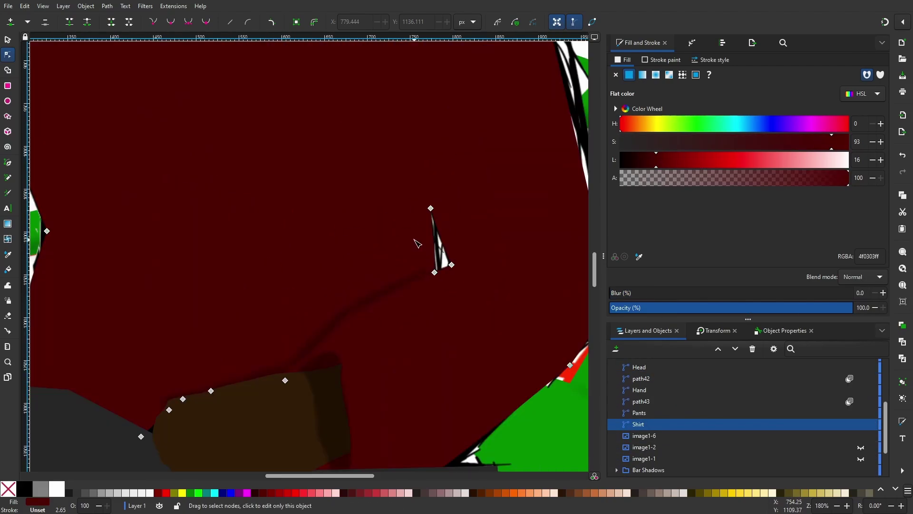
{"action": "scroll", "coordinate": [284, 340], "scroll_direction": "down", "scroll_amount": 3}
{"action": "scroll", "coordinate": [274, 340], "scroll_direction": "up", "scroll_amount": 1}
{"action": "left_click", "coordinate": [274, 341]}
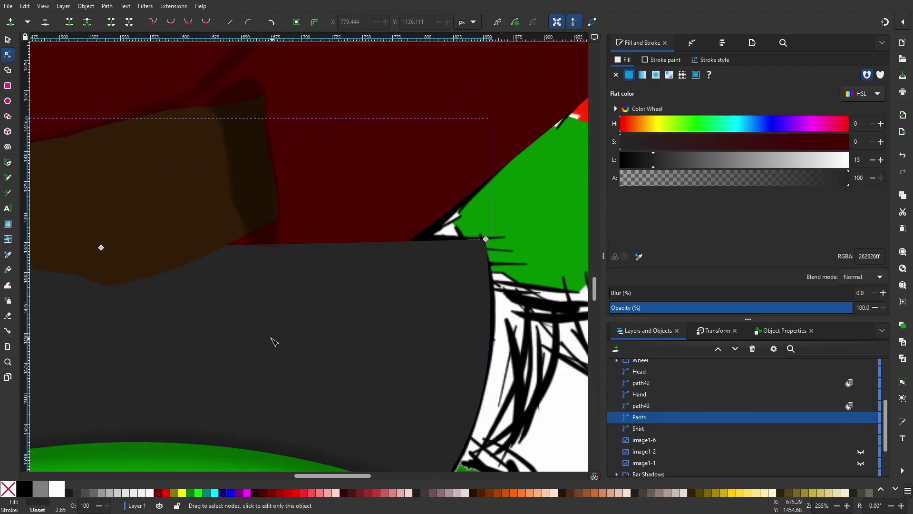
{"action": "scroll", "coordinate": [771, 418], "scroll_direction": "down", "scroll_amount": 3}
{"action": "left_click", "coordinate": [861, 437]}
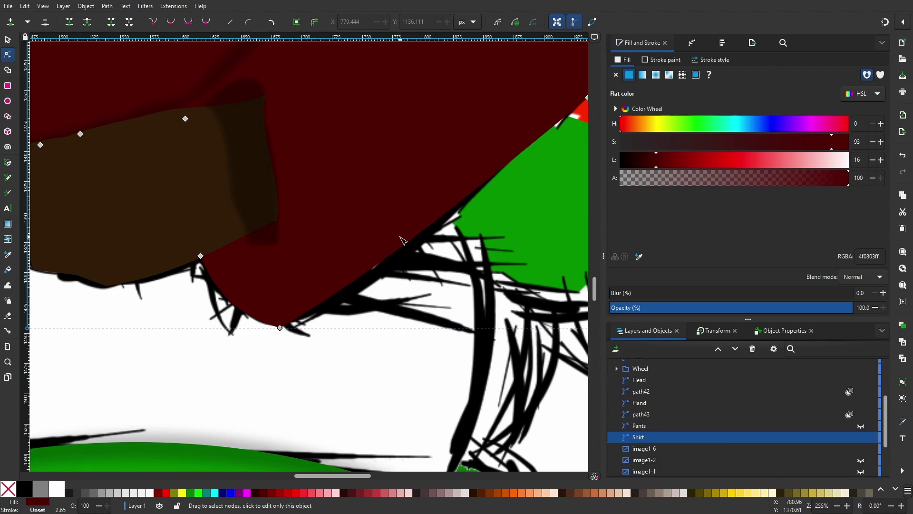
Draw a maroon 4f0303ff cuff shape around the wrist and restack it beside the Shirt
{"action": "key", "text": "b"}
{"action": "left_click", "coordinate": [200, 256]}
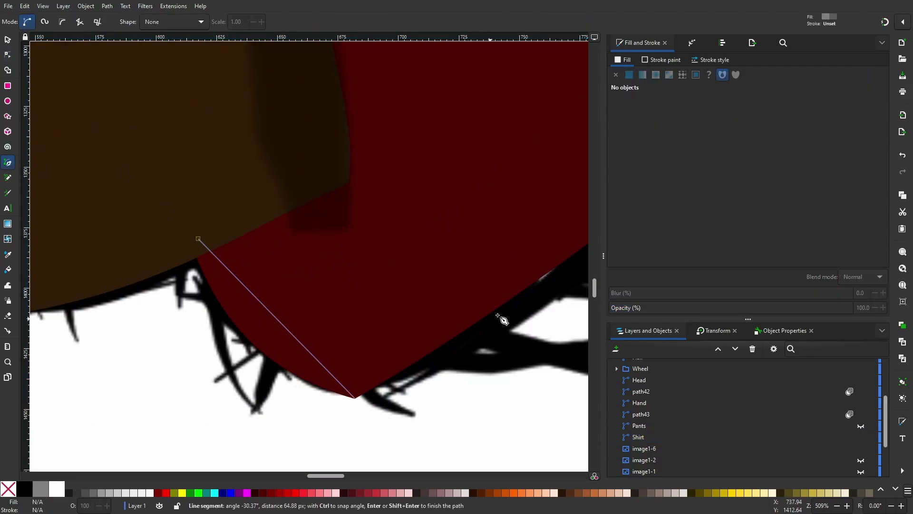
{"action": "left_click", "coordinate": [280, 328]}
{"action": "left_click", "coordinate": [256, 192]}
{"action": "key", "text": "Return"}
{"action": "key", "text": "n"}
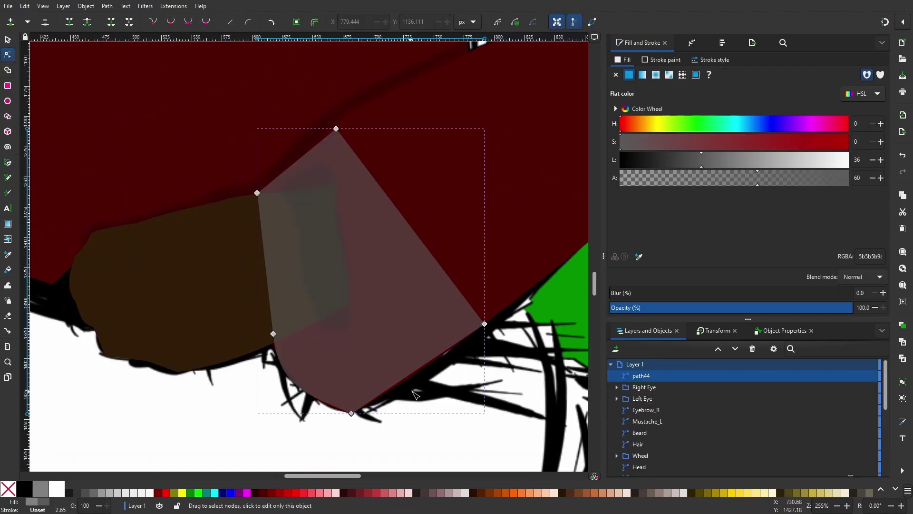
{"action": "scroll", "coordinate": [648, 391], "scroll_direction": "down", "scroll_amount": 5}
{"action": "left_click", "coordinate": [645, 432]}
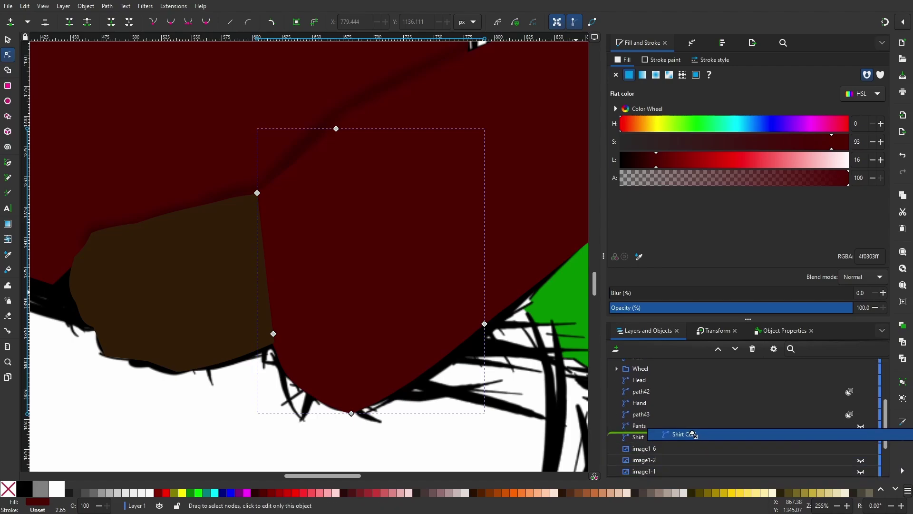
{"action": "left_click_drag", "start_coordinate": [332, 330], "coordinate": [328, 386]}
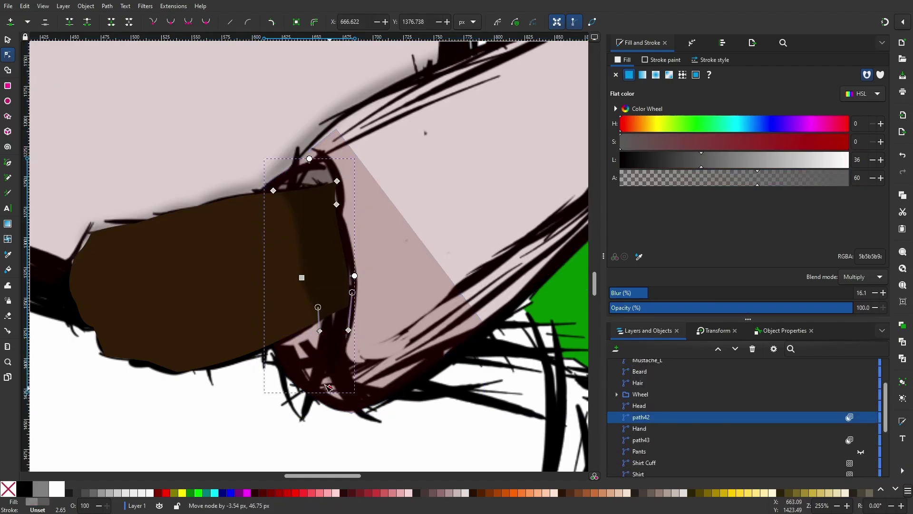
{"action": "scroll", "coordinate": [327, 387], "scroll_direction": "up", "scroll_amount": 3}
{"action": "left_click_drag", "start_coordinate": [273, 193], "coordinate": [274, 165]}
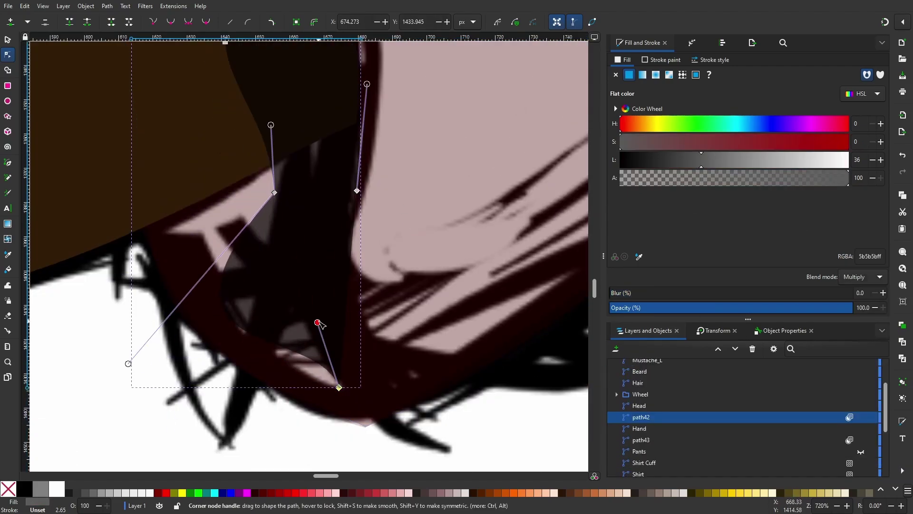
{"action": "left_click_drag", "start_coordinate": [233, 225], "coordinate": [183, 228]}
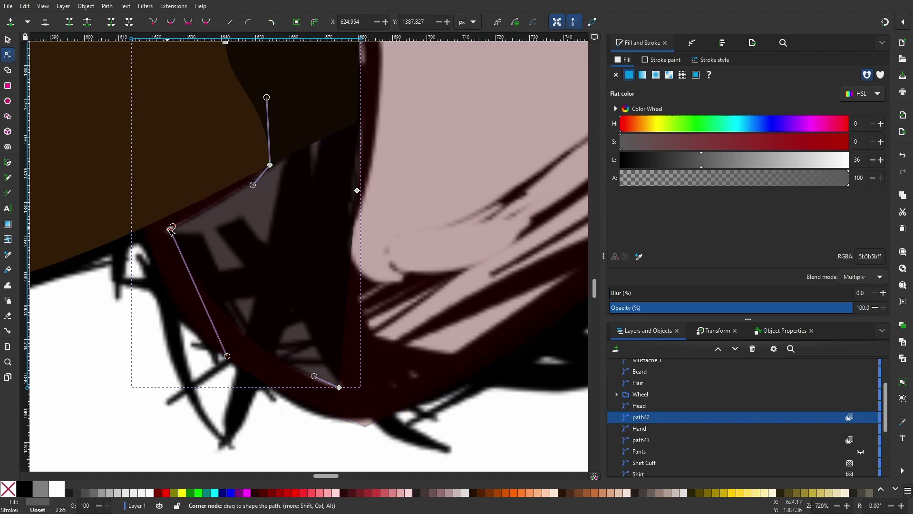
{"action": "left_click_drag", "start_coordinate": [313, 377], "coordinate": [314, 294]}
{"action": "scroll", "coordinate": [361, 188], "scroll_direction": "up", "scroll_amount": 1}
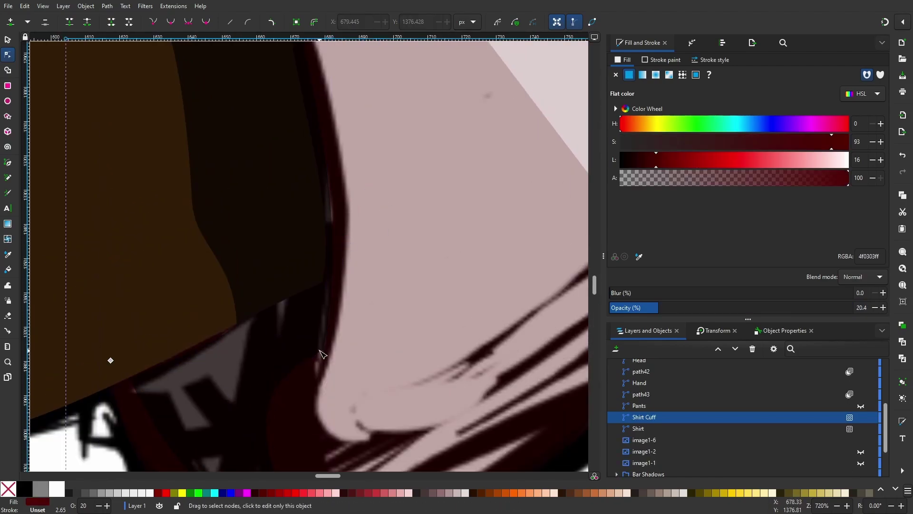
{"action": "left_click", "coordinate": [339, 387]}
{"action": "scroll", "coordinate": [410, 340], "scroll_direction": "down", "scroll_amount": 3}
{"action": "left_click_drag", "start_coordinate": [285, 246], "coordinate": [316, 290]}
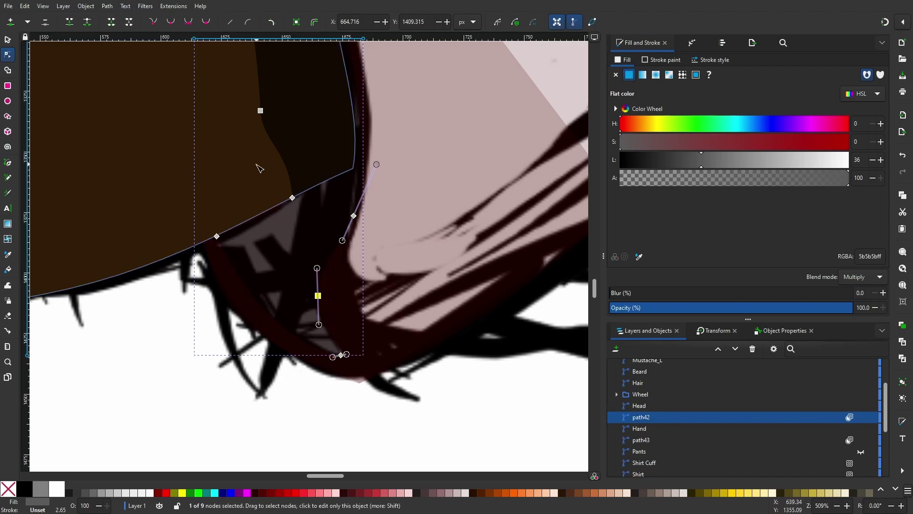
{"action": "scroll", "coordinate": [260, 168], "scroll_direction": "down", "scroll_amount": 3}
{"action": "left_click", "coordinate": [423, 206]}
{"action": "scroll", "coordinate": [423, 205], "scroll_direction": "up", "scroll_amount": 2}
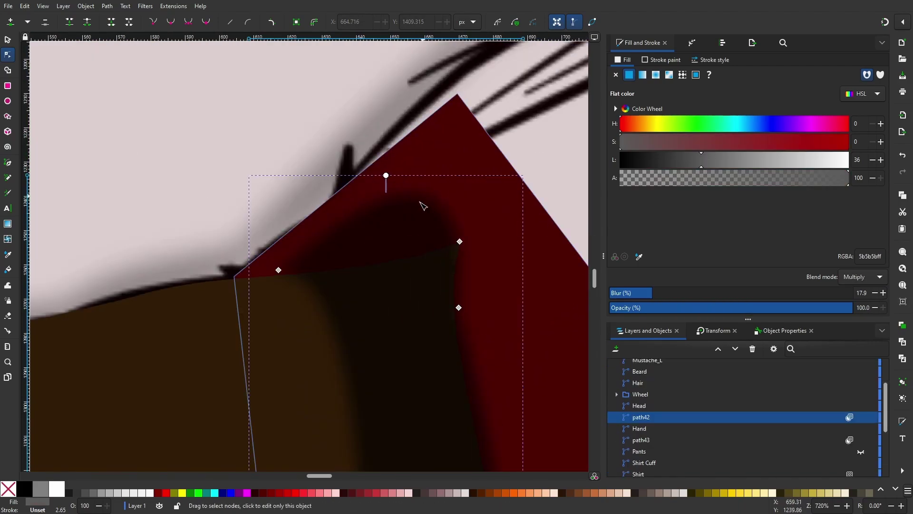
{"action": "scroll", "coordinate": [460, 243], "scroll_direction": "down", "scroll_amount": 3}
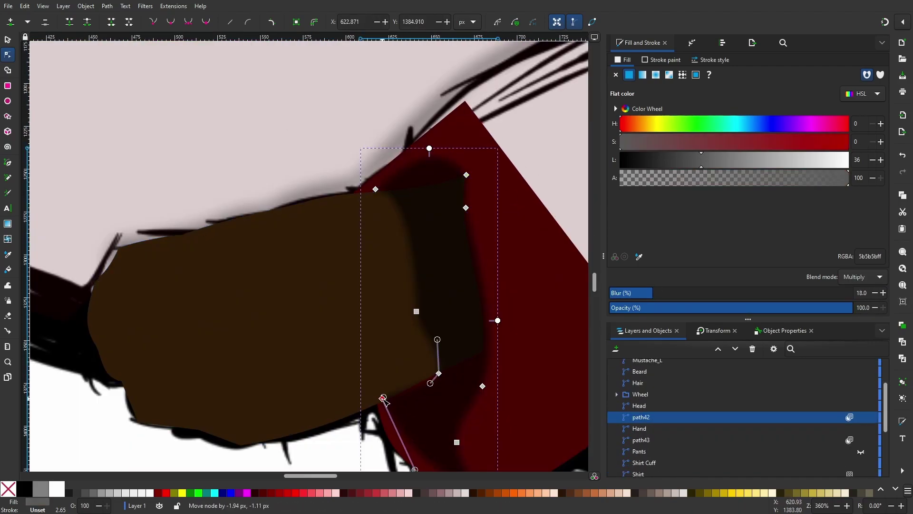
{"action": "left_click", "coordinate": [272, 166]}
{"action": "scroll", "coordinate": [272, 166], "scroll_direction": "down", "scroll_amount": 1}
{"action": "key", "text": "ctrl+z"}
{"action": "scroll", "coordinate": [143, 153], "scroll_direction": "down", "scroll_amount": 2}
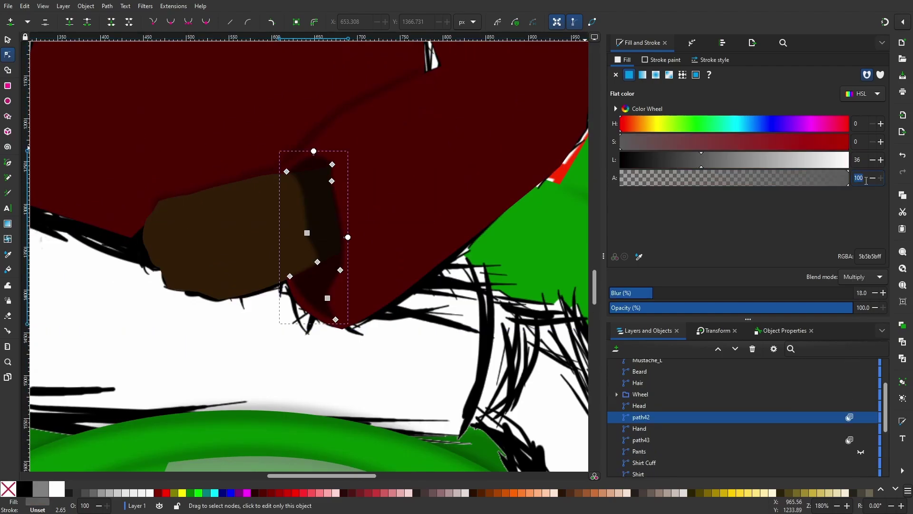
{"action": "left_click", "coordinate": [470, 348]}
{"action": "scroll", "coordinate": [470, 348], "scroll_direction": "down", "scroll_amount": 2}
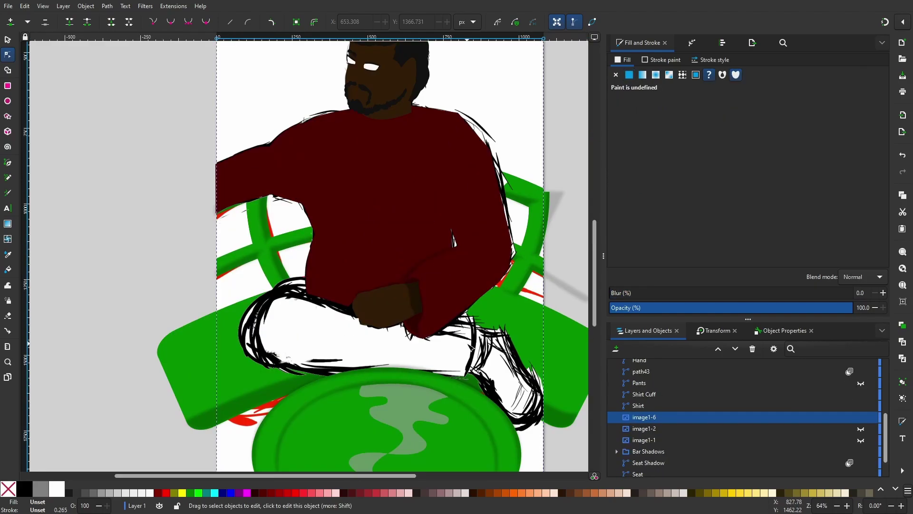
{"action": "scroll", "coordinate": [478, 188], "scroll_direction": "down", "scroll_amount": 2}
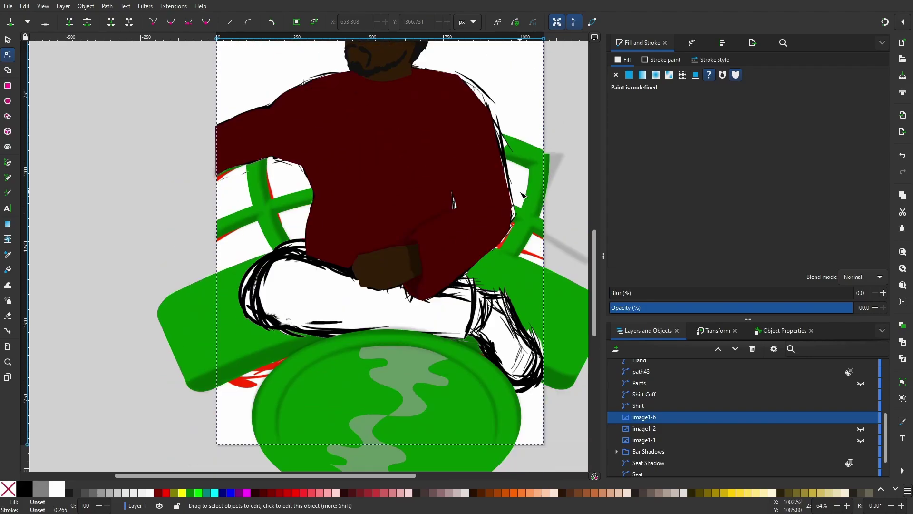
{"action": "scroll", "coordinate": [504, 195], "scroll_direction": "up", "scroll_amount": 6}
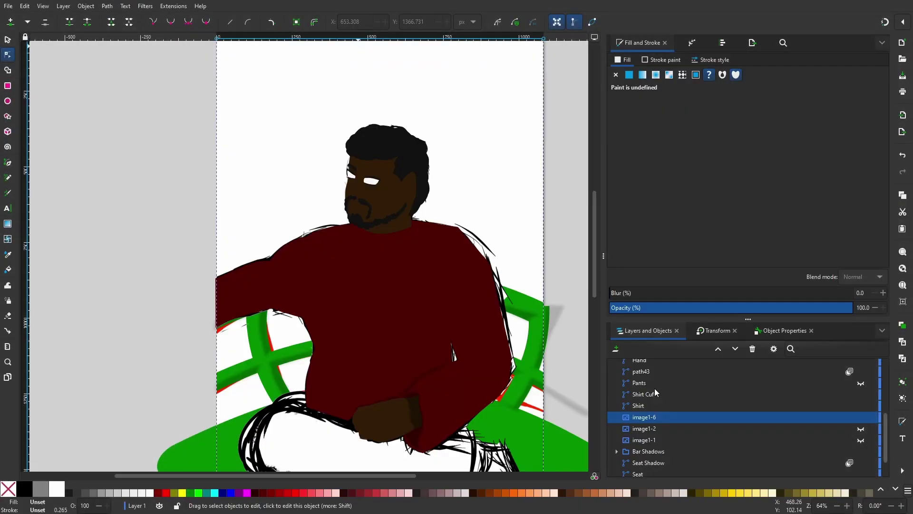
{"action": "left_click", "coordinate": [642, 417]}
Inside the Left Eye group, reshape the bottom curve of the dark pupil slit
{"action": "scroll", "coordinate": [659, 373], "scroll_direction": "up", "scroll_amount": 4}
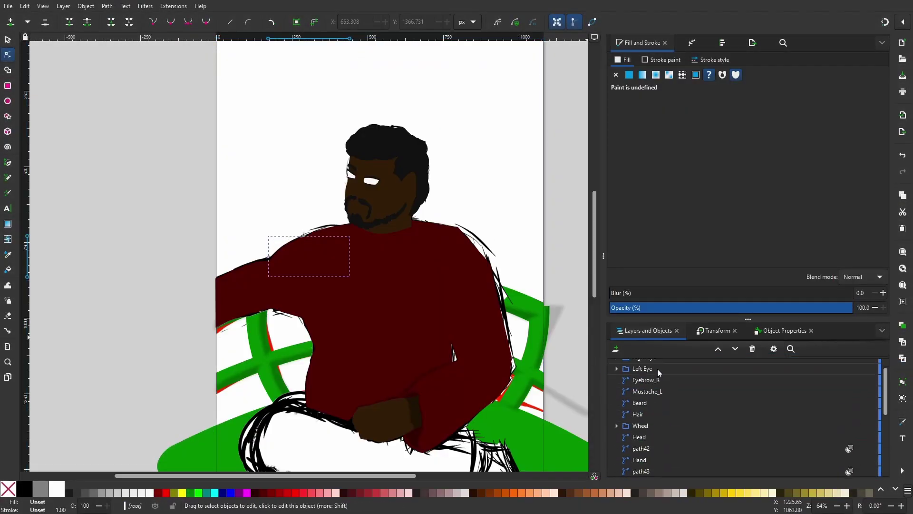
{"action": "left_click", "coordinate": [642, 368]}
{"action": "key", "text": "3"}
{"action": "right_click", "coordinate": [632, 374]}
{"action": "left_click", "coordinate": [313, 248]}
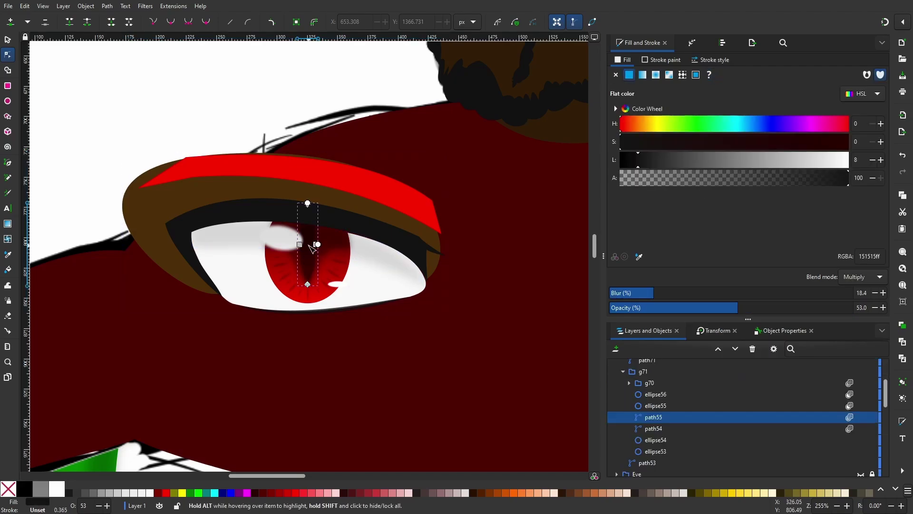
{"action": "scroll", "coordinate": [313, 248], "scroll_direction": "up", "scroll_amount": 4}
{"action": "scroll", "coordinate": [337, 241], "scroll_direction": "up", "scroll_amount": 4}
{"action": "scroll", "coordinate": [387, 244], "scroll_direction": "down", "scroll_amount": 6}
{"action": "left_click_drag", "start_coordinate": [459, 330], "coordinate": [475, 344]}
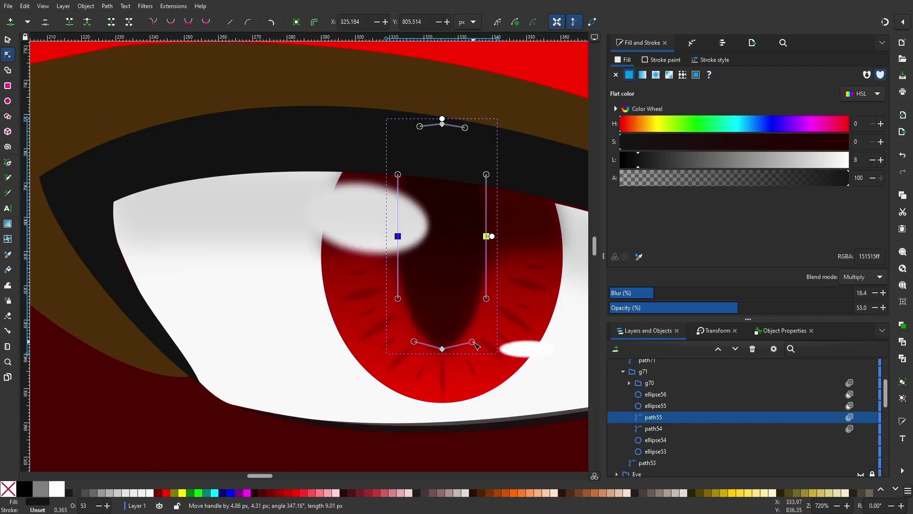
Change ellipse54's iris gradient stop from red to dark brown (853300ff)
{"action": "scroll", "coordinate": [487, 271], "scroll_direction": "up", "scroll_amount": 3}
{"action": "scroll", "coordinate": [487, 271], "scroll_direction": "down", "scroll_amount": 3}
{"action": "left_click", "coordinate": [656, 439]}
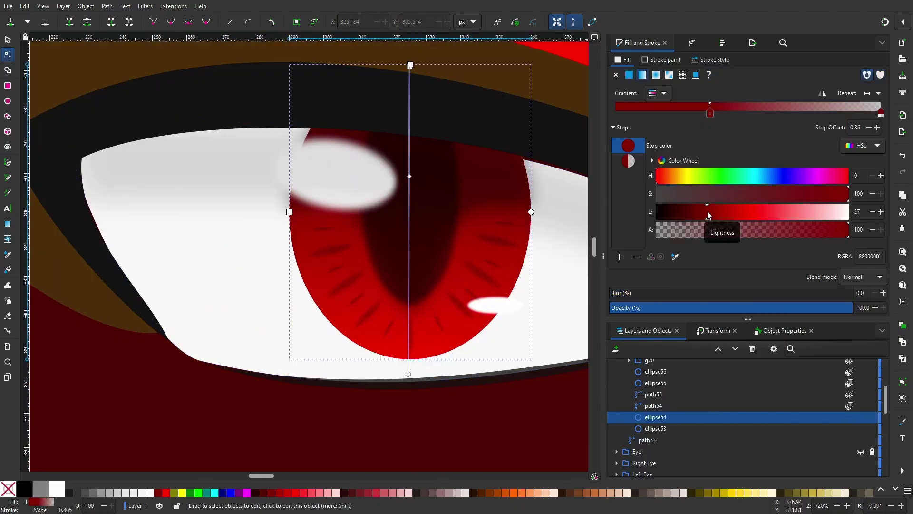
{"action": "scroll", "coordinate": [668, 409], "scroll_direction": "down", "scroll_amount": 1}
{"action": "left_click", "coordinate": [668, 176]}
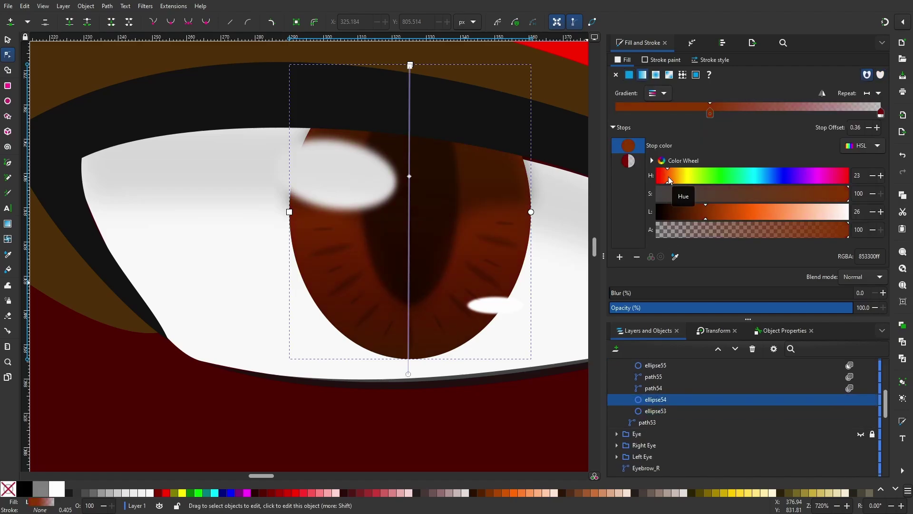
{"action": "left_click", "coordinate": [674, 211]}
Return the iris group to the face and skew it with a Perspective/Envelope effect
{"action": "key", "text": "5"}
{"action": "left_click", "coordinate": [641, 389]}
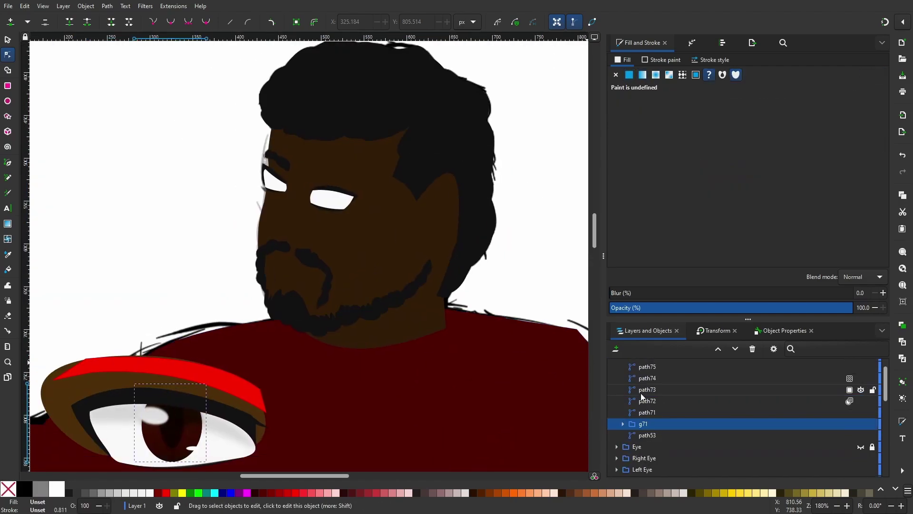
{"action": "key", "text": "ctrl+z"}
{"action": "key", "text": "ctrl+z"}
{"action": "key", "text": "ctrl+z"}
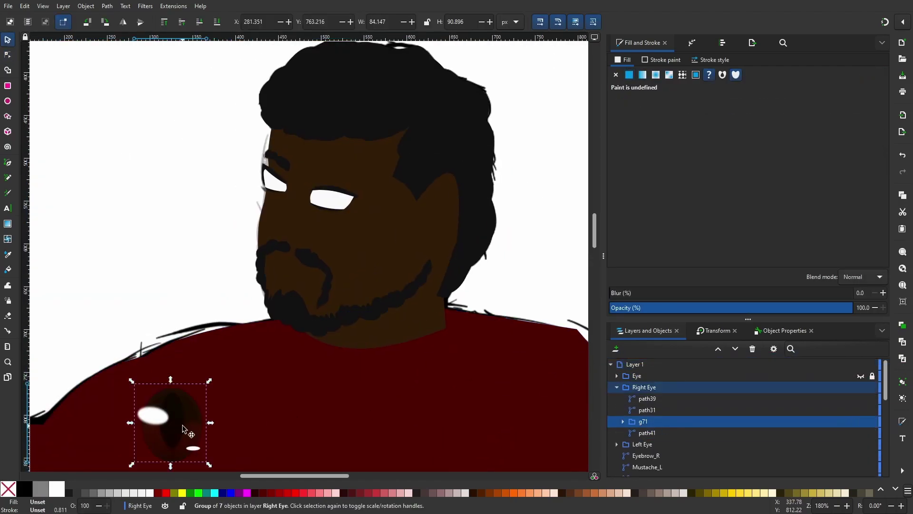
{"action": "key", "text": "ctrl+z"}
{"action": "key", "text": "ctrl+shift+7"}
{"action": "left_click_drag", "start_coordinate": [255, 74], "coordinate": [180, 114]}
{"action": "mouse_move", "coordinate": [182, 270]}
{"action": "left_mouse_down"}
{"action": "mouse_move", "coordinate": [175, 264]}
{"action": "mouse_move", "coordinate": [223, 204]}
{"action": "mouse_move", "coordinate": [244, 204]}
{"action": "left_mouse_up"}
Fine-tune the iris's perspective corners so it fits the right eye white
{"action": "key", "text": "s"}
{"action": "key", "text": "Tab"}
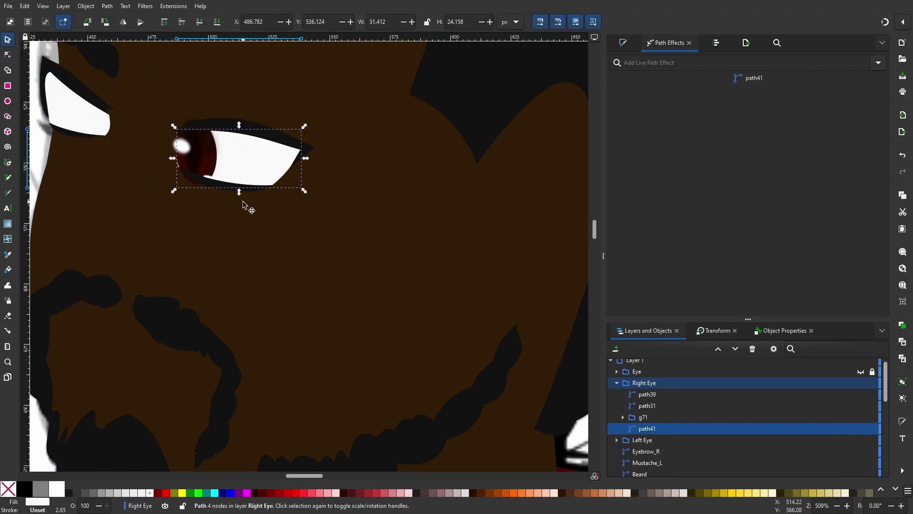
{"action": "key", "text": "shift+Tab"}
{"action": "scroll", "coordinate": [243, 205], "scroll_direction": "up", "scroll_amount": 3}
{"action": "key", "text": "n"}
{"action": "left_click_drag", "start_coordinate": [165, 279], "coordinate": [148, 263]}
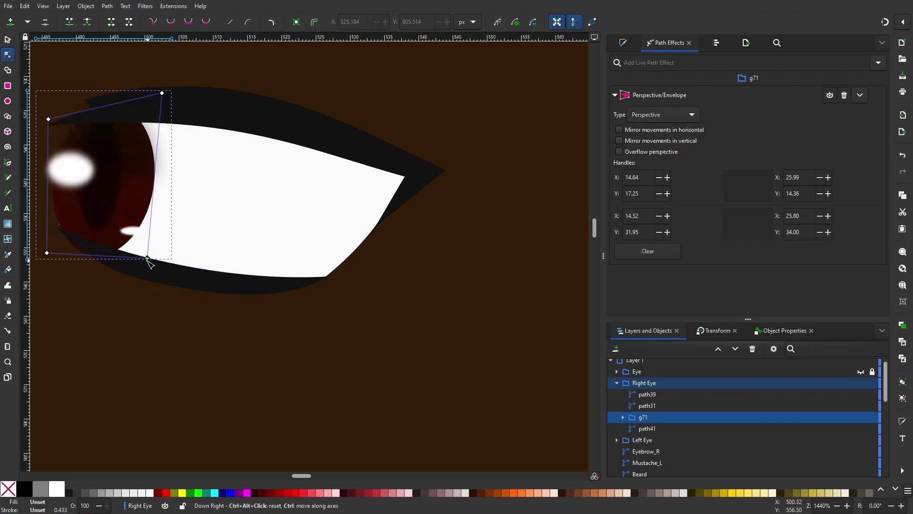
{"action": "left_click_drag", "start_coordinate": [46, 255], "coordinate": [56, 234]}
{"action": "left_click_drag", "start_coordinate": [48, 120], "coordinate": [50, 112]}
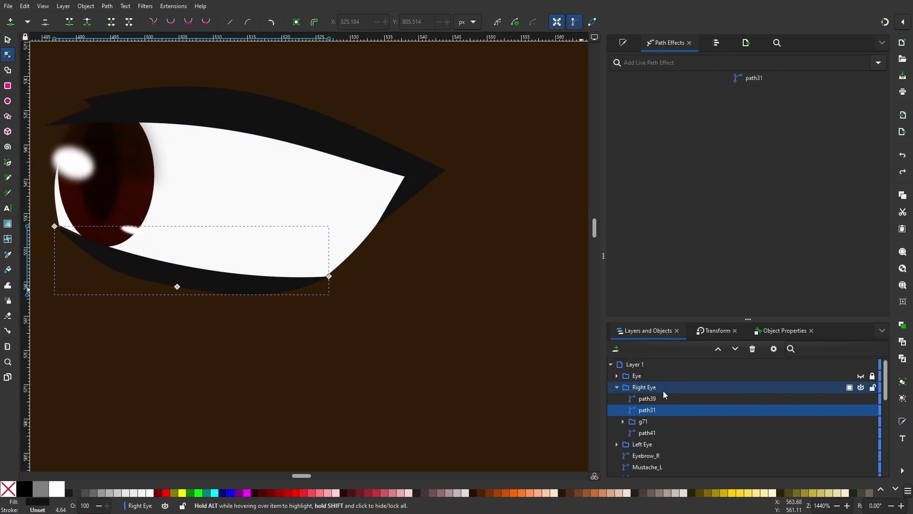
{"action": "left_click_drag", "start_coordinate": [57, 234], "coordinate": [50, 256]}
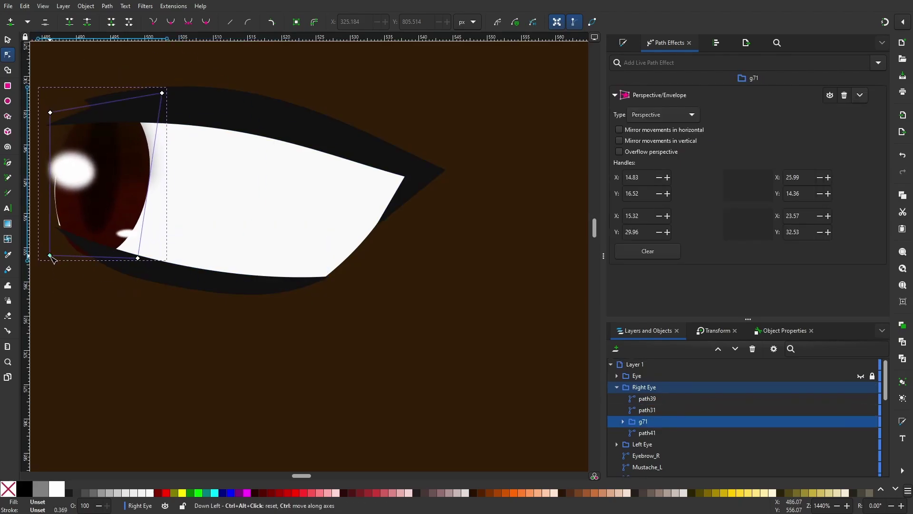
Duplicate the right iris group and move the copy into the Left Eye group
{"action": "left_click", "coordinate": [624, 421]}
{"action": "right_click", "coordinate": [663, 419]}
{"action": "left_click", "coordinate": [638, 312]}
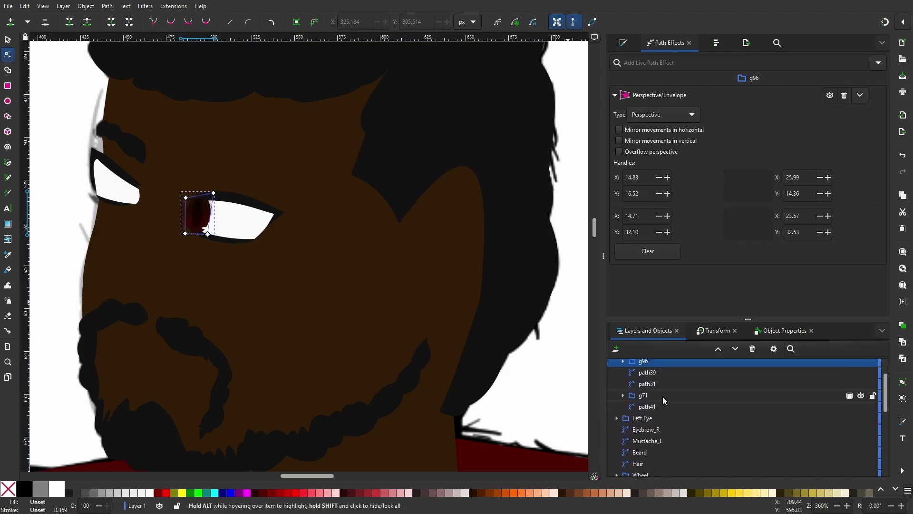
{"action": "left_click_drag", "start_coordinate": [643, 361], "coordinate": [642, 417]}
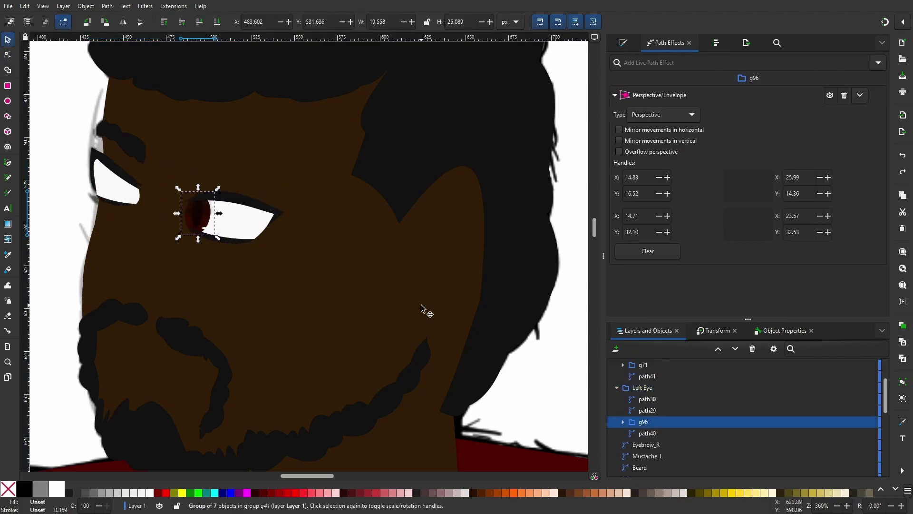
Adjust the copied iris's perspective and nudge it slightly left and down
{"action": "scroll", "coordinate": [421, 308], "scroll_direction": "up", "scroll_amount": 2}
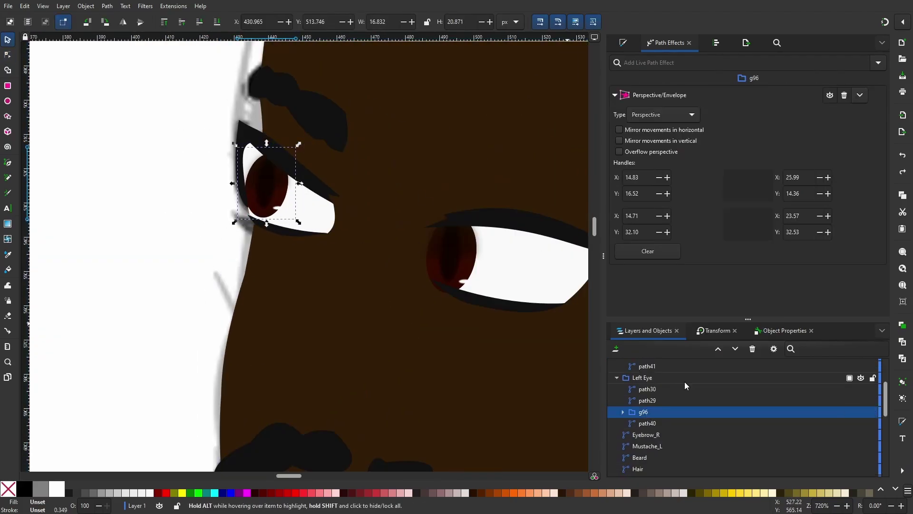
{"action": "left_click", "coordinate": [642, 391]}
{"action": "scroll", "coordinate": [267, 204], "scroll_direction": "down", "scroll_amount": 4}
{"action": "scroll", "coordinate": [285, 191], "scroll_direction": "up", "scroll_amount": 5}
{"action": "double_click", "coordinate": [304, 180]}
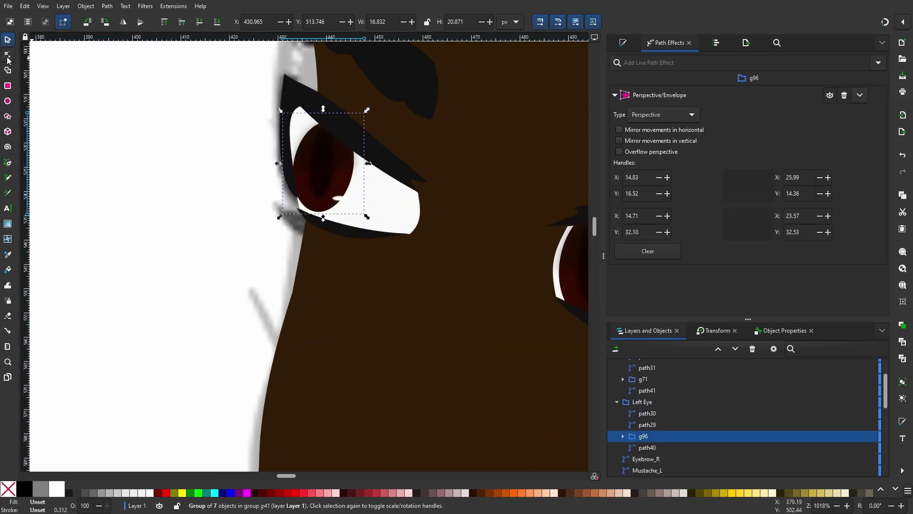
{"action": "key", "text": "s"}
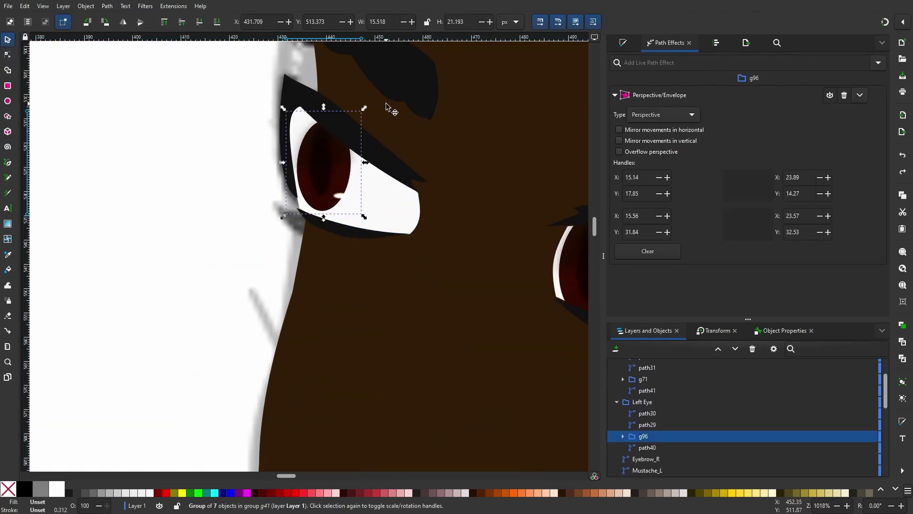
{"action": "key", "text": "Left"}
{"action": "key", "text": "Down"}
Narrow the left eye's iris group to fit the eye
{"action": "left_click", "coordinate": [386, 103]}
{"action": "left_click", "coordinate": [651, 452]}
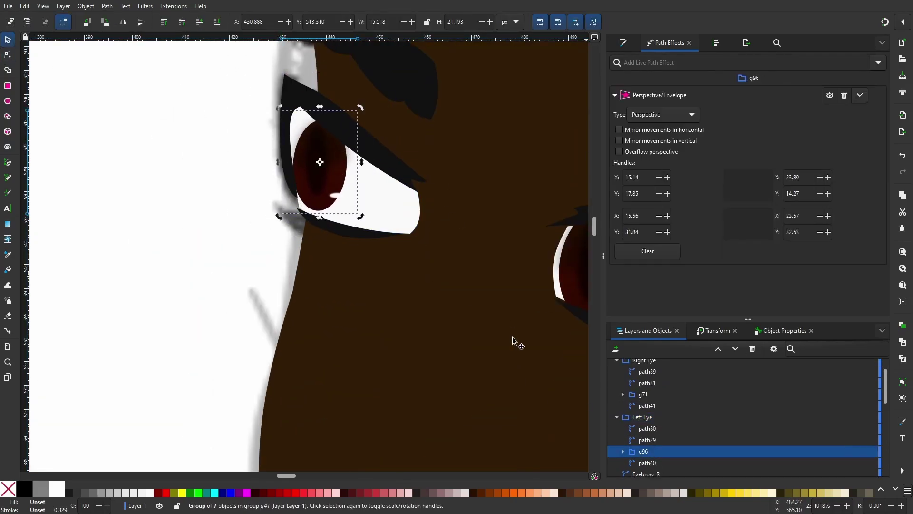
{"action": "left_click", "coordinate": [516, 340]}
{"action": "scroll", "coordinate": [181, 206], "scroll_direction": "down", "scroll_amount": 4}
{"action": "scroll", "coordinate": [93, 165], "scroll_direction": "down", "scroll_amount": 2}
{"action": "scroll", "coordinate": [93, 165], "scroll_direction": "up", "scroll_amount": 3}
{"action": "scroll", "coordinate": [93, 165], "scroll_direction": "up", "scroll_amount": 3}
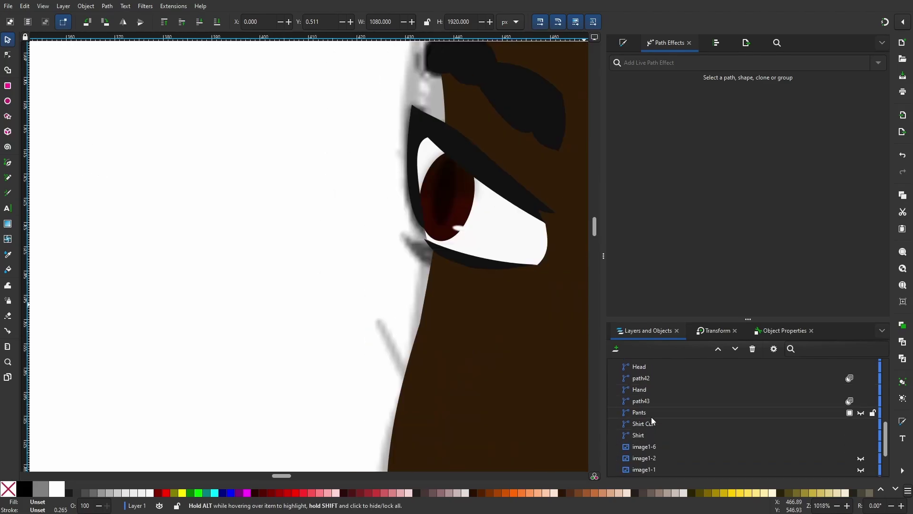
{"action": "left_click", "coordinate": [651, 416]}
{"action": "key", "text": "ctrl+z"}
{"action": "key", "text": "ctrl+z"}
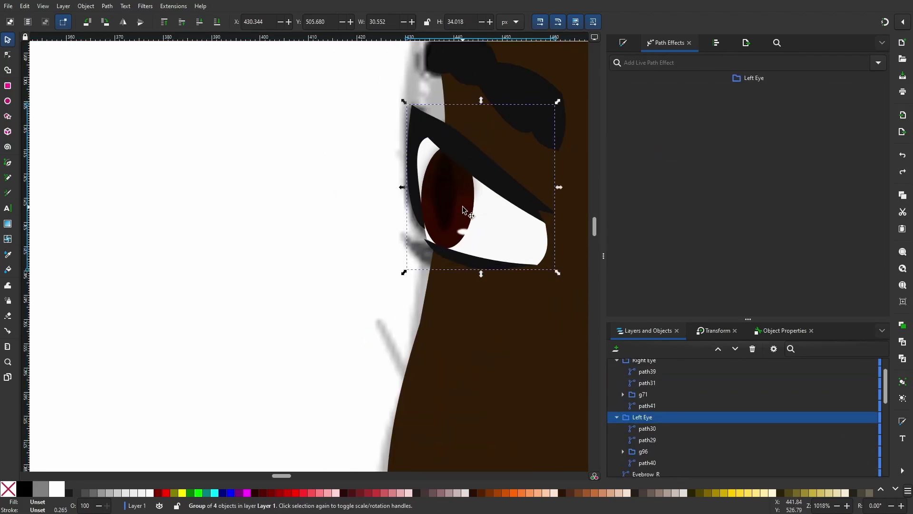
{"action": "key", "text": "ctrl+z"}
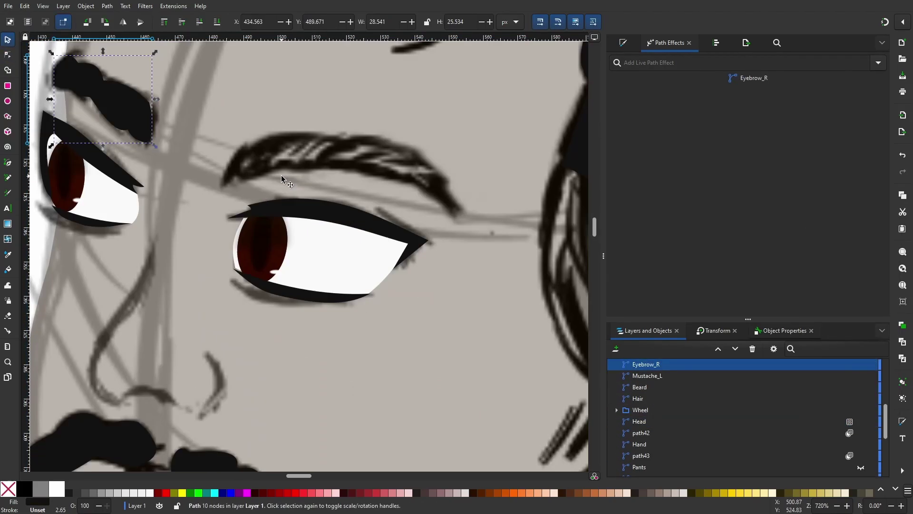
Trace a new left eyebrow outline with the Bezier tool and curve its lower edge
{"action": "key", "text": "b"}
{"action": "left_click", "coordinate": [229, 182]}
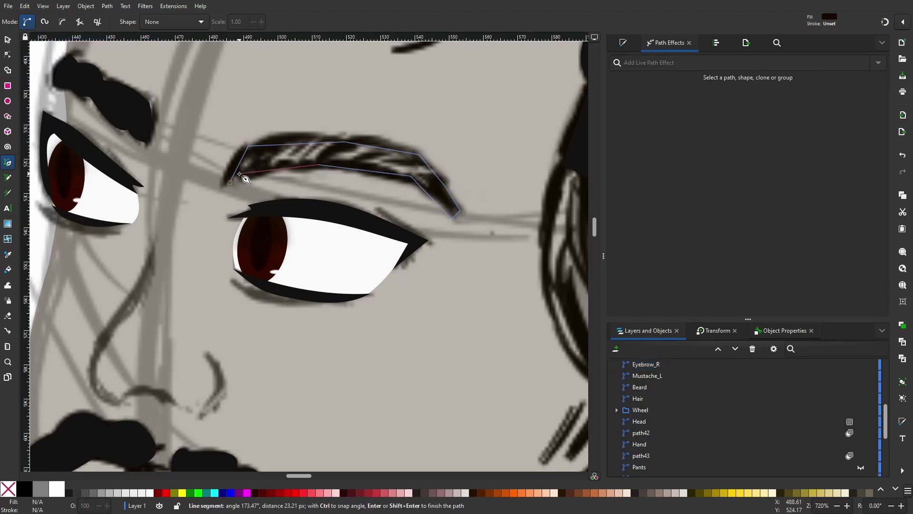
{"action": "double_click", "coordinate": [240, 175]}
{"action": "key", "text": "n"}
{"action": "key", "text": "ctrl+shift+f"}
{"action": "left_click_drag", "start_coordinate": [874, 307], "coordinate": [799, 307]}
{"action": "scroll", "coordinate": [386, 254], "scroll_direction": "up", "scroll_amount": 3}
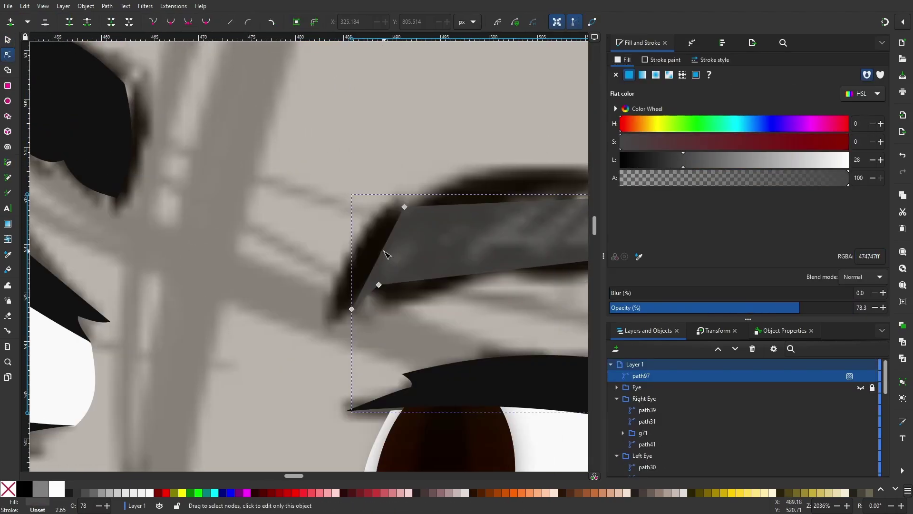
{"action": "left_click_drag", "start_coordinate": [324, 305], "coordinate": [329, 285]}
{"action": "scroll", "coordinate": [332, 266], "scroll_direction": "right", "scroll_amount": 10}
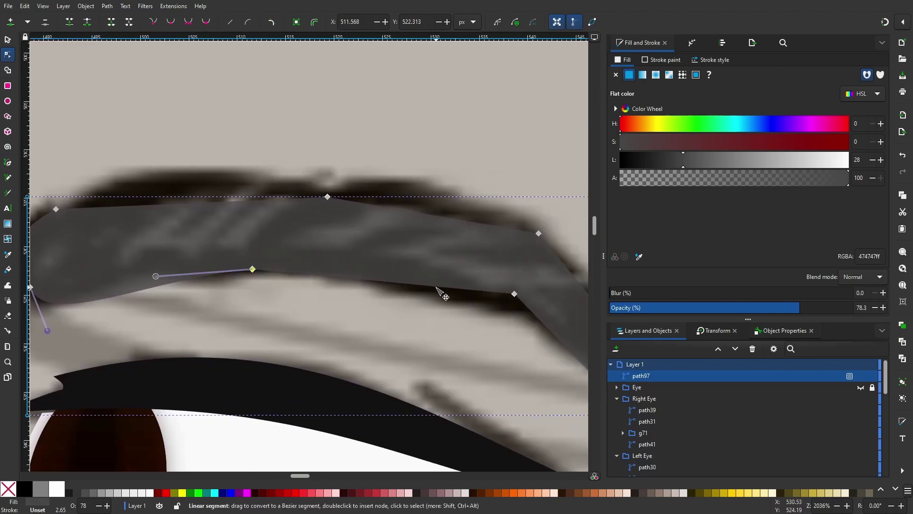
{"action": "scroll", "coordinate": [454, 270], "scroll_direction": "up", "scroll_amount": 2}
{"action": "scroll", "coordinate": [294, 197], "scroll_direction": "left", "scroll_amount": 5}
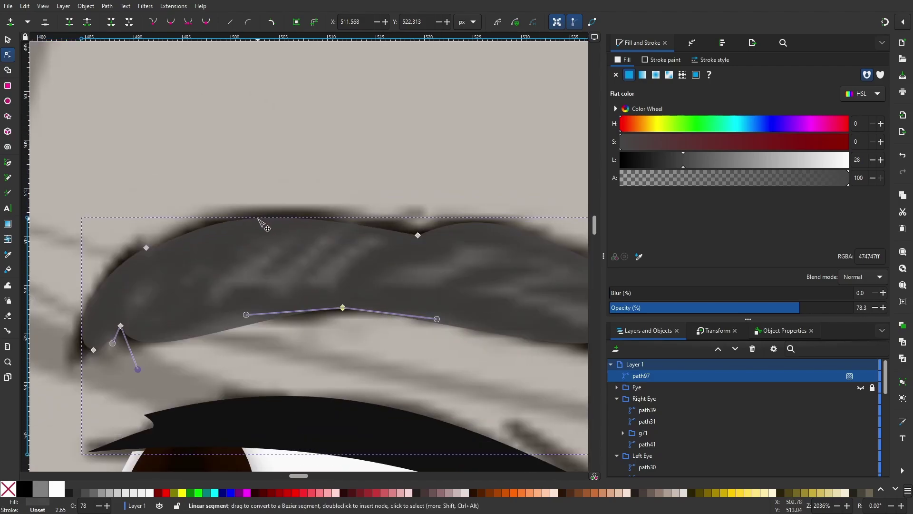
Make the eyebrow solid near-black and opaque, then zoom in close on the face
{"action": "key", "text": "ctrl+z"}
{"action": "key", "text": "ctrl+z"}
{"action": "key", "text": "ctrl+z"}
{"action": "left_click", "coordinate": [341, 168]}
{"action": "key", "text": "3"}
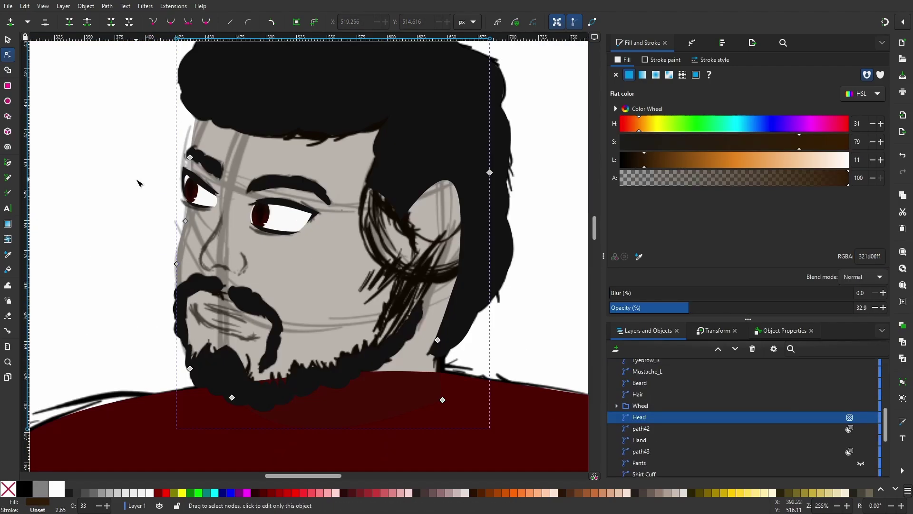
{"action": "key", "text": "s"}
{"action": "key", "text": "ctrl+z"}
{"action": "scroll", "coordinate": [376, 248], "scroll_direction": "down", "scroll_amount": 2}
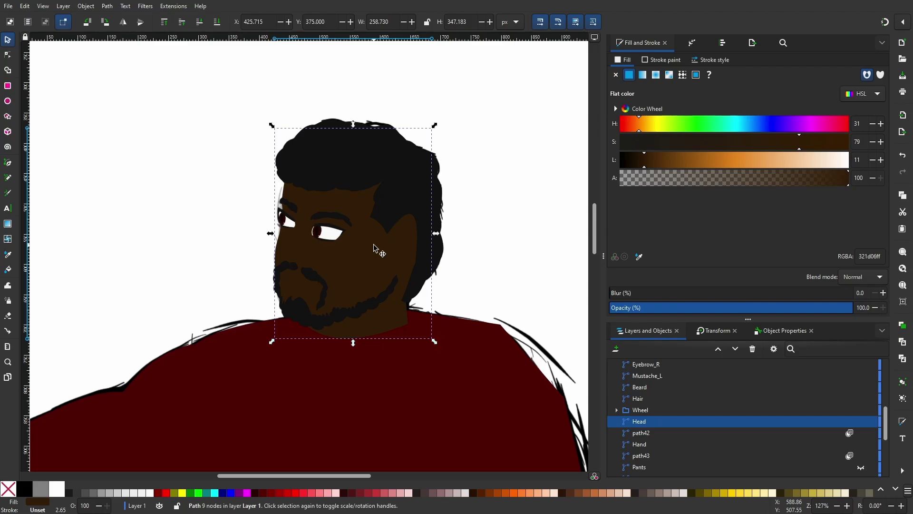
{"action": "key", "text": "Tab"}
{"action": "key", "text": "Tab"}
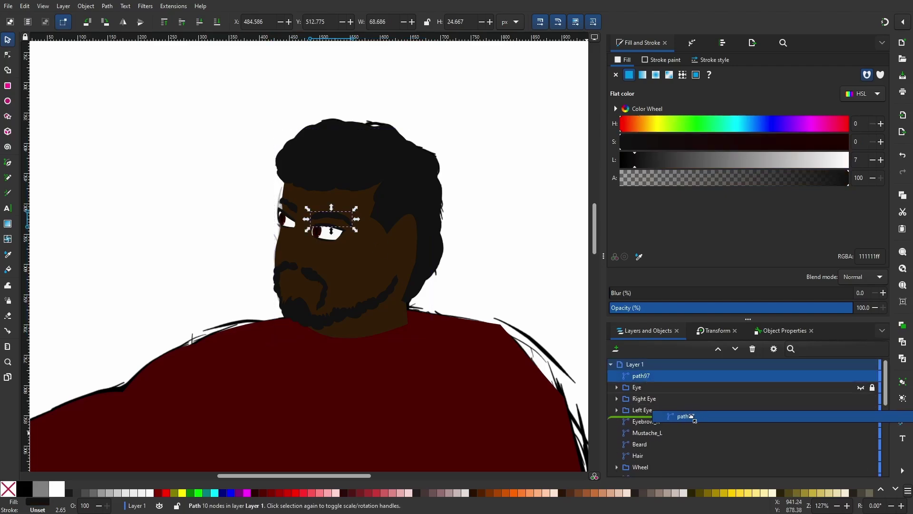
{"action": "key", "text": "Tab"}
{"action": "scroll", "coordinate": [410, 284], "scroll_direction": "down", "scroll_amount": 5}
{"action": "scroll", "coordinate": [410, 285], "scroll_direction": "up", "scroll_amount": 3}
{"action": "left_click", "coordinate": [453, 232]}
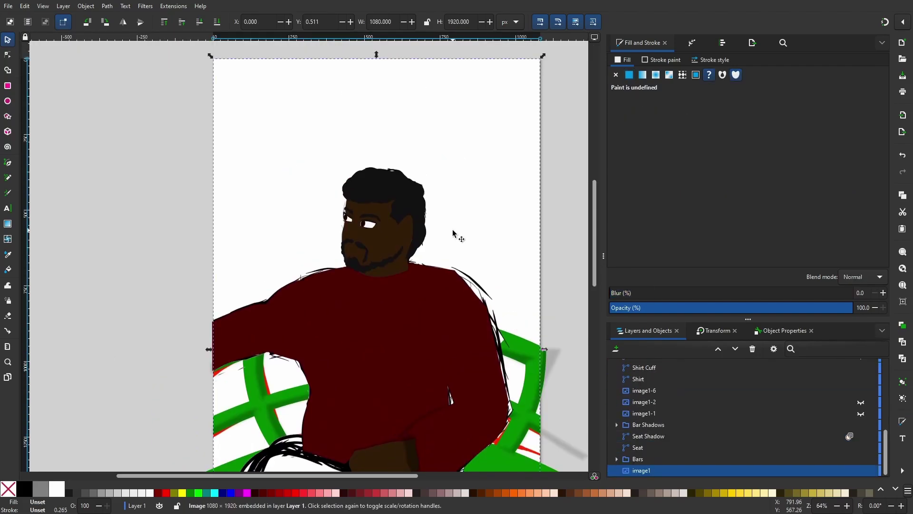
{"action": "scroll", "coordinate": [377, 284], "scroll_direction": "up", "scroll_amount": 5}
{"action": "scroll", "coordinate": [377, 284], "scroll_direction": "down", "scroll_amount": 3}
{"action": "scroll", "coordinate": [669, 413], "scroll_direction": "up", "scroll_amount": 5}
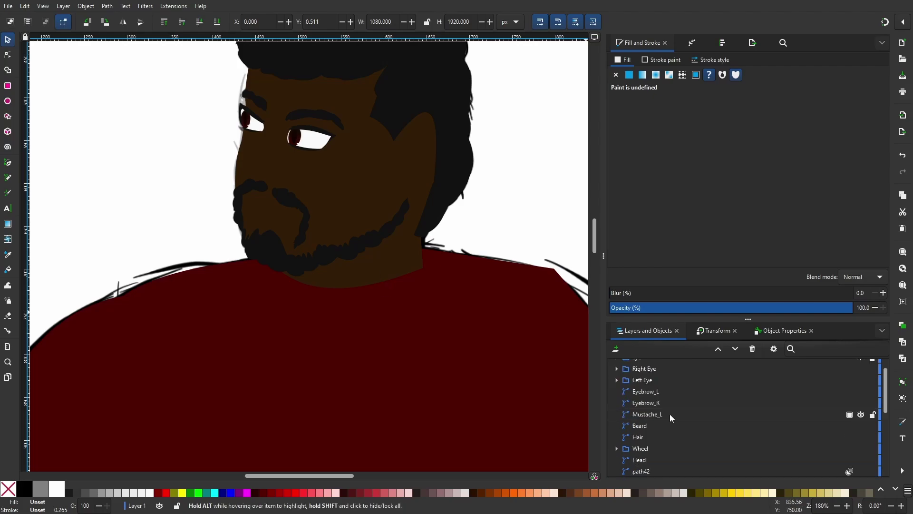
Hide the Head and Hair fills and outline the headphone band over the crown
{"action": "left_click", "coordinate": [860, 381]}
{"action": "scroll", "coordinate": [389, 299], "scroll_direction": "up", "scroll_amount": 3}
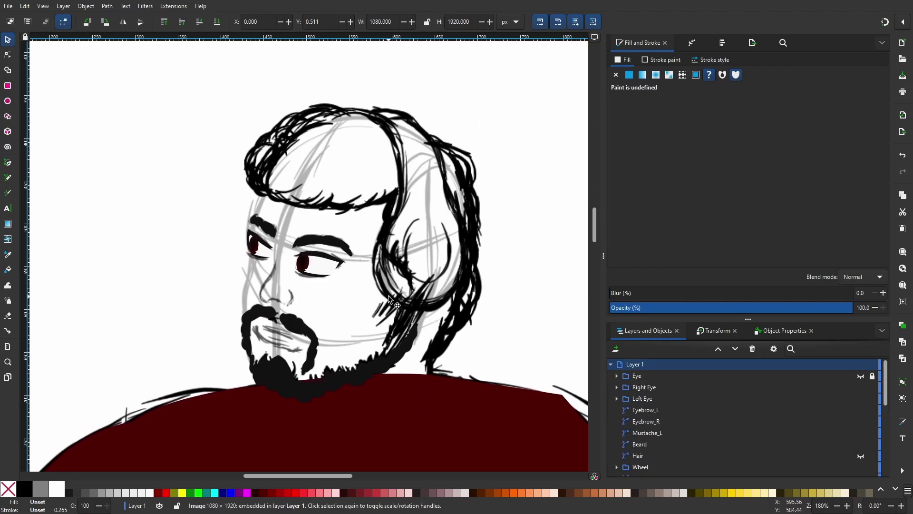
{"action": "left_click", "coordinate": [7, 162]}
{"action": "scroll", "coordinate": [421, 199], "scroll_direction": "up", "scroll_amount": 2}
{"action": "left_click", "coordinate": [374, 321]}
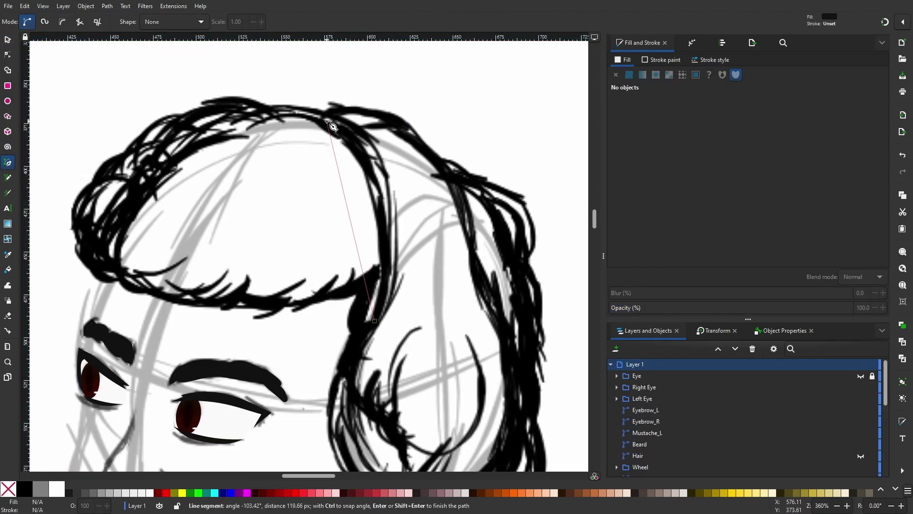
{"action": "scroll", "coordinate": [522, 390], "scroll_direction": "down", "scroll_amount": 3}
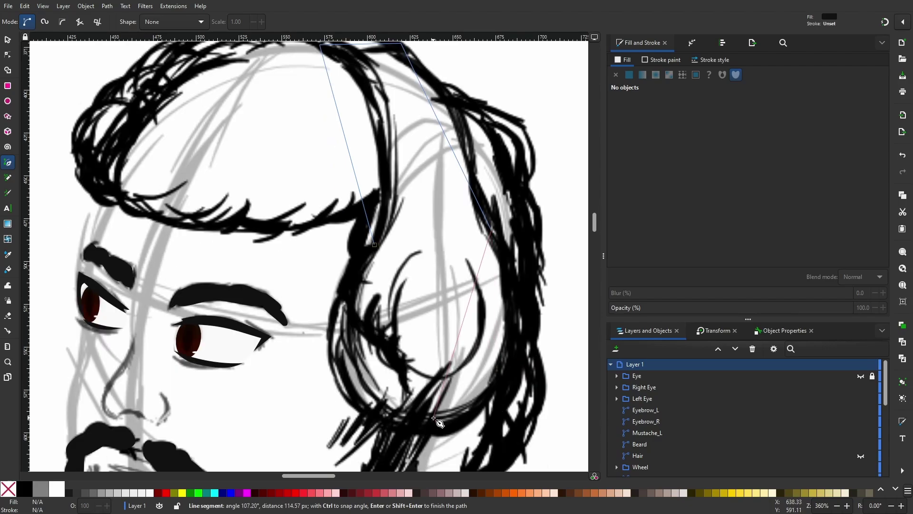
{"action": "left_click", "coordinate": [433, 418]}
{"action": "left_click", "coordinate": [374, 244]}
{"action": "key", "text": "n"}
Fill the band red (9e0808) and make it partly see-through over the sketch
{"action": "left_click_drag", "start_coordinate": [462, 323], "coordinate": [514, 368]}
{"action": "scroll", "coordinate": [515, 369], "scroll_direction": "up", "scroll_amount": 3}
{"action": "left_click_drag", "start_coordinate": [851, 308], "coordinate": [799, 307]}
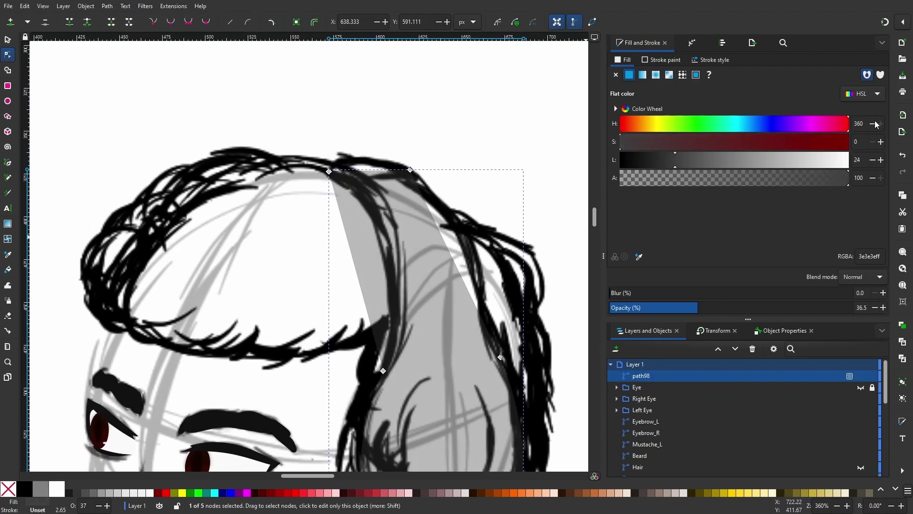
{"action": "left_click_drag", "start_coordinate": [635, 160], "coordinate": [693, 160]}
{"action": "left_click_drag", "start_coordinate": [620, 142], "coordinate": [826, 142]}
{"action": "scroll", "coordinate": [428, 238], "scroll_direction": "down", "scroll_amount": 3}
{"action": "scroll", "coordinate": [385, 164], "scroll_direction": "up", "scroll_amount": 1}
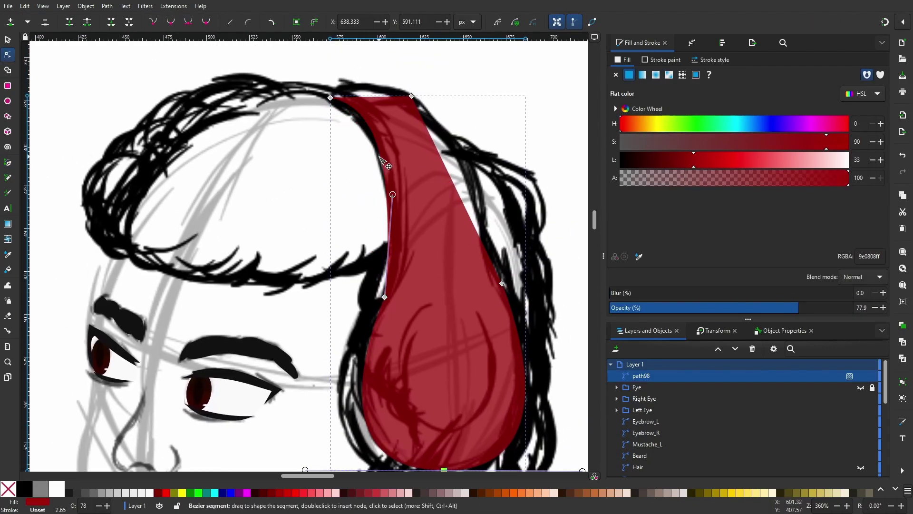
Curve the band's edges to follow the hair and make it more transparent
{"action": "left_click", "coordinate": [502, 284]}
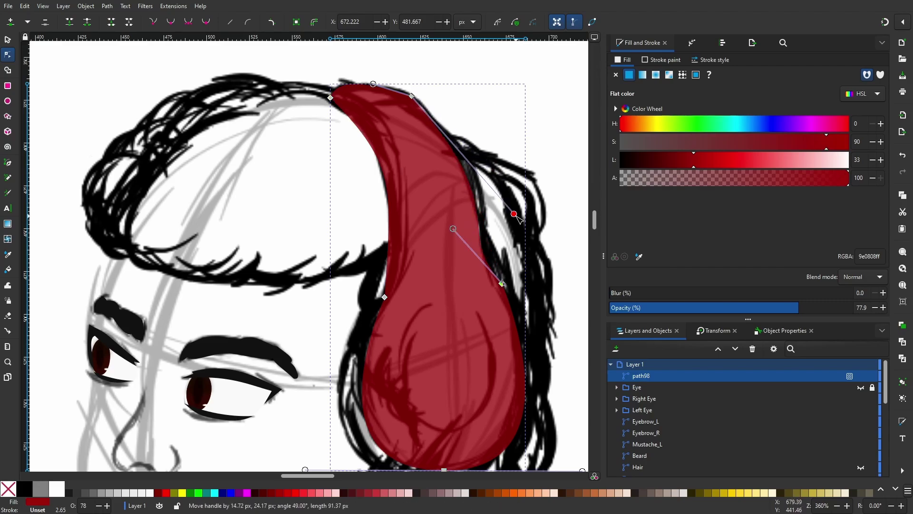
{"action": "left_click_drag", "start_coordinate": [517, 216], "coordinate": [527, 250]}
{"action": "left_click_drag", "start_coordinate": [415, 97], "coordinate": [418, 95]}
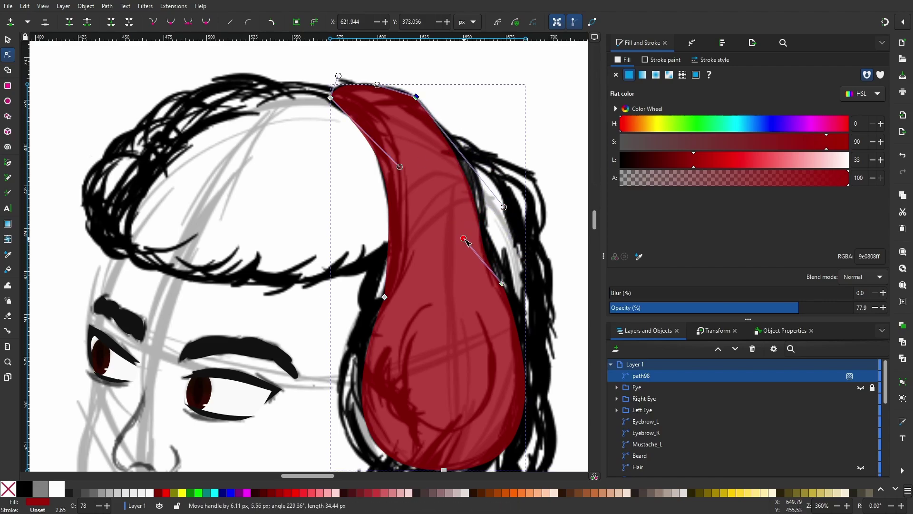
{"action": "key", "text": "Escape"}
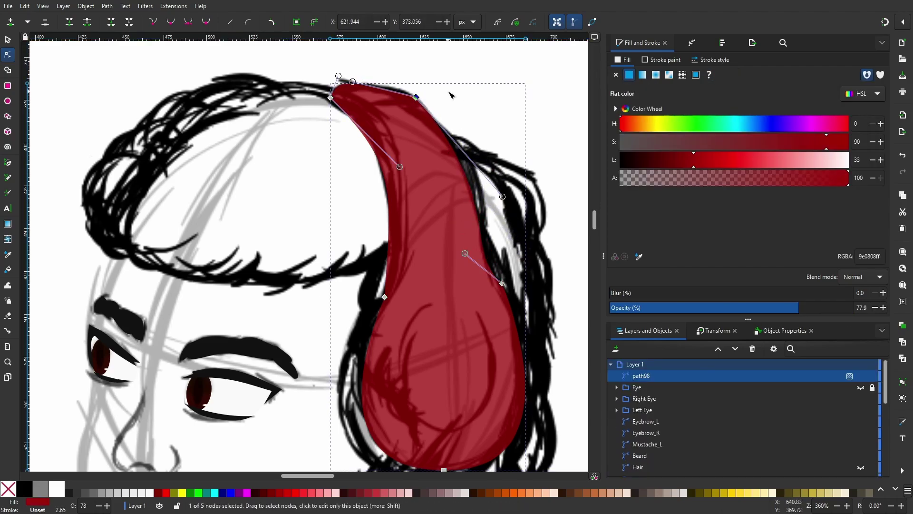
{"action": "scroll", "coordinate": [380, 238], "scroll_direction": "down", "scroll_amount": 4}
{"action": "left_click", "coordinate": [384, 220]}
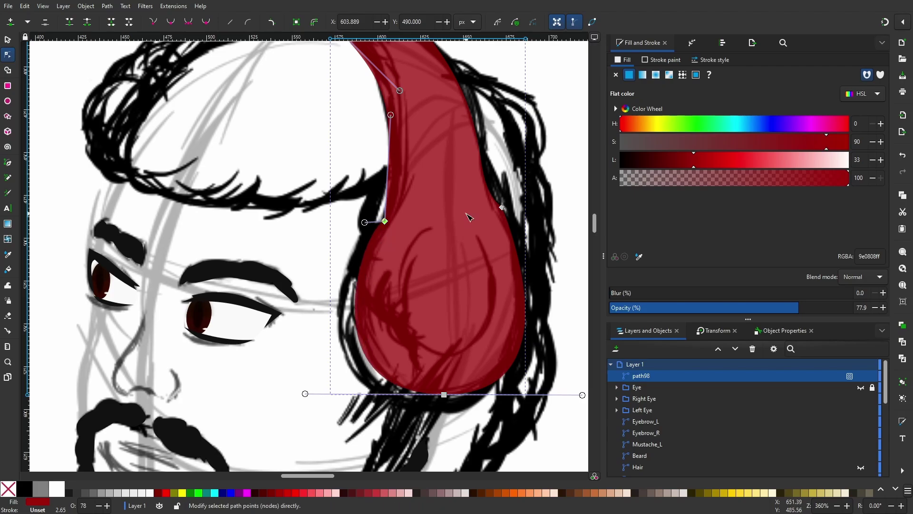
{"action": "scroll", "coordinate": [468, 217], "scroll_direction": "up", "scroll_amount": 6}
{"action": "scroll", "coordinate": [391, 270], "scroll_direction": "up", "scroll_amount": 2}
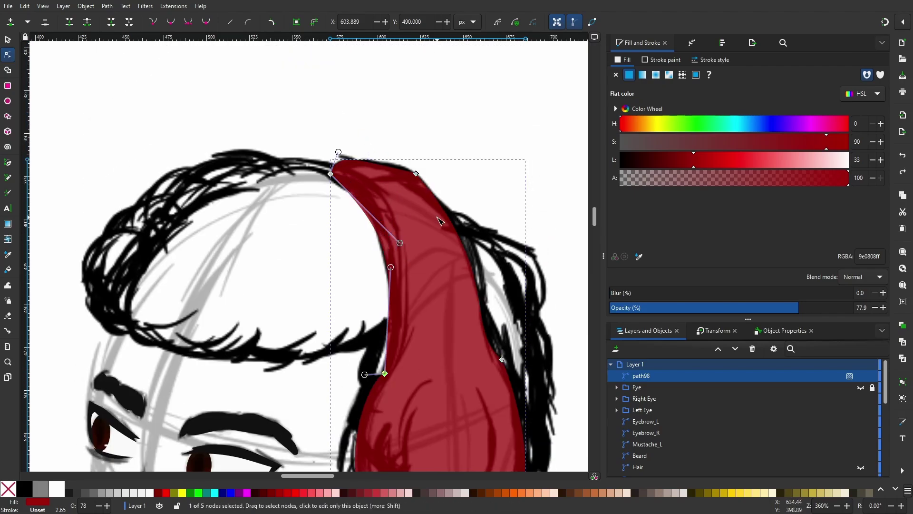
{"action": "scroll", "coordinate": [476, 221], "scroll_direction": "down", "scroll_amount": 1, "text": "ctrl"}
{"action": "scroll", "coordinate": [476, 221], "scroll_direction": "down", "scroll_amount": 3}
{"action": "left_click_drag", "start_coordinate": [799, 307], "coordinate": [765, 307]}
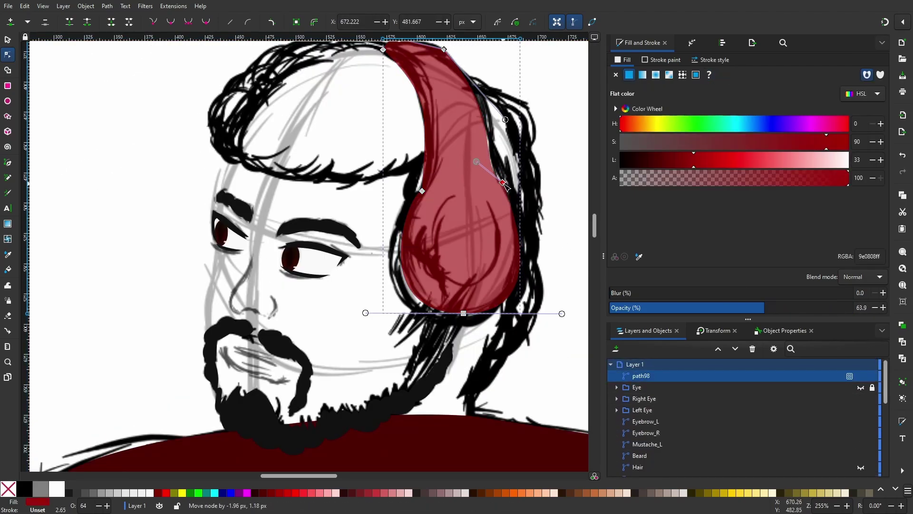
{"action": "left_click_drag", "start_coordinate": [505, 181], "coordinate": [506, 186]}
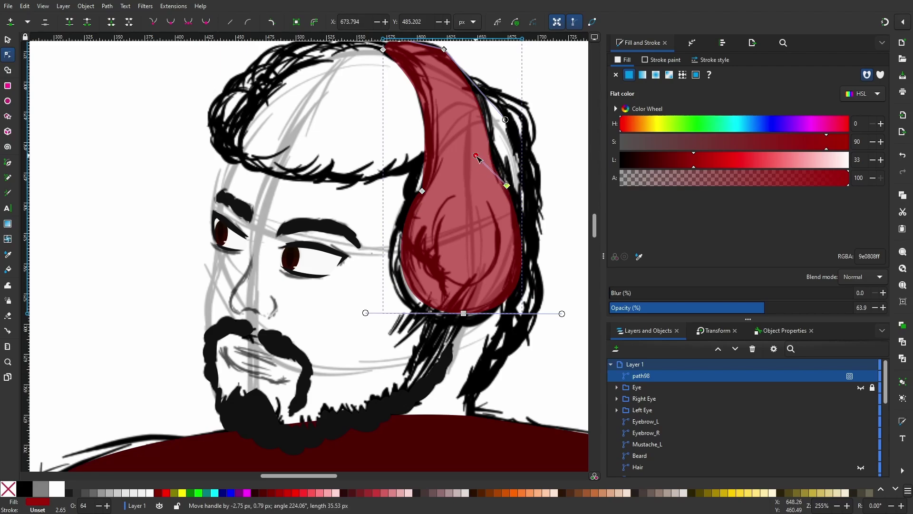
{"action": "left_click", "coordinate": [386, 245]}
Draw a near-black ellipse earcup at the band's end, stacked beneath the band
{"action": "left_click", "coordinate": [7, 102]}
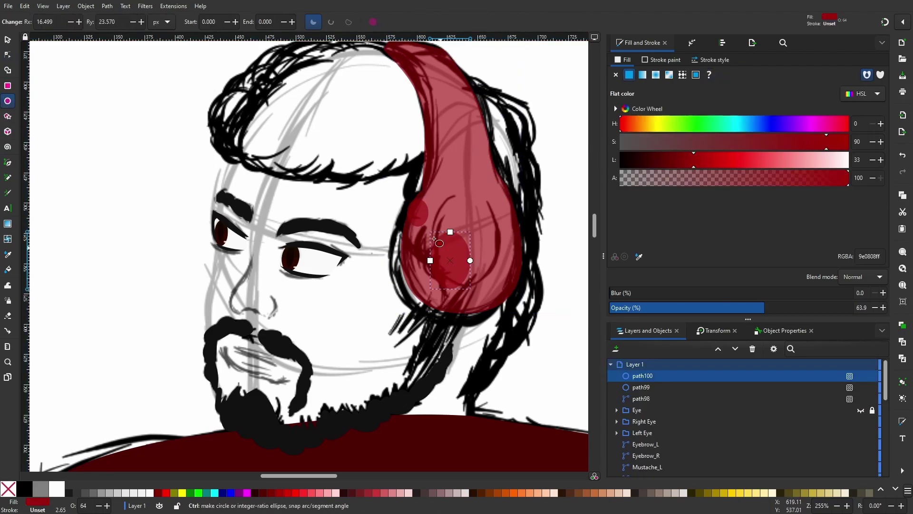
{"action": "left_click_drag", "start_coordinate": [406, 199], "coordinate": [513, 325]}
{"action": "left_click_drag", "start_coordinate": [404, 262], "coordinate": [389, 260]}
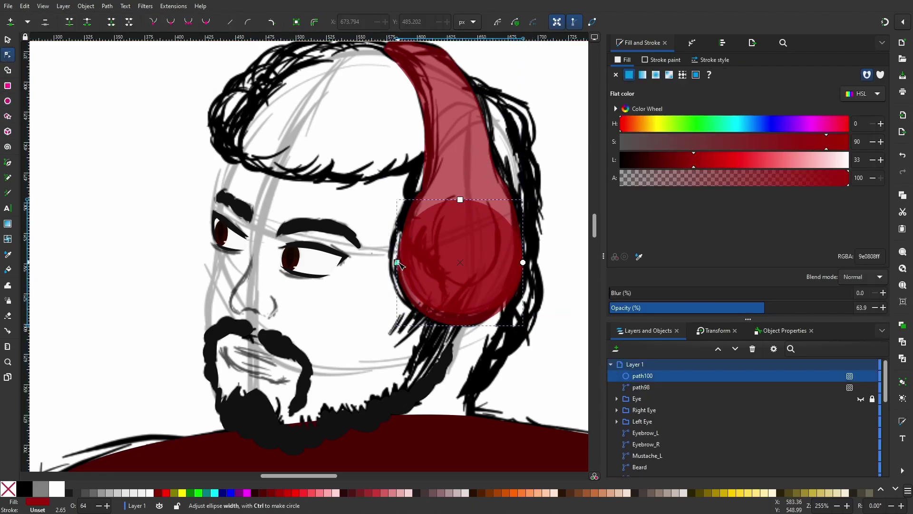
{"action": "left_click_drag", "start_coordinate": [460, 199], "coordinate": [460, 192]}
{"action": "key", "text": "s"}
{"action": "left_click", "coordinate": [647, 162]}
{"action": "left_click_drag", "start_coordinate": [651, 164], "coordinate": [640, 158]}
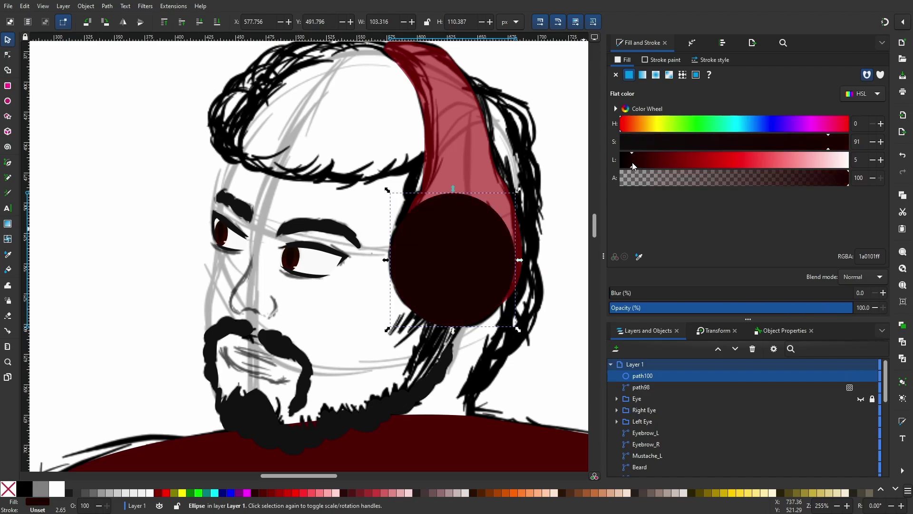
{"action": "key", "text": "Page_Down"}
Reselect the red band and move a node to refine its edge
{"action": "key", "text": "Tab"}
{"action": "scroll", "coordinate": [467, 228], "scroll_direction": "up", "scroll_amount": 3, "text": "ctrl"}
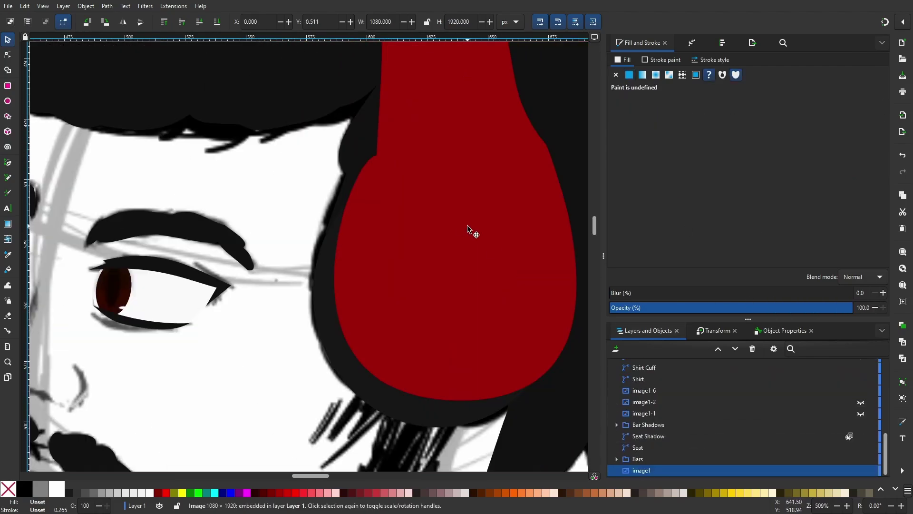
{"action": "left_click", "coordinate": [467, 228]}
{"action": "scroll", "coordinate": [286, 132], "scroll_direction": "up", "scroll_amount": 3, "text": "ctrl"}
{"action": "key", "text": "n"}
{"action": "left_click_drag", "start_coordinate": [545, 188], "coordinate": [523, 169]}
{"action": "scroll", "coordinate": [523, 170], "scroll_direction": "down", "scroll_amount": 4, "text": "ctrl"}
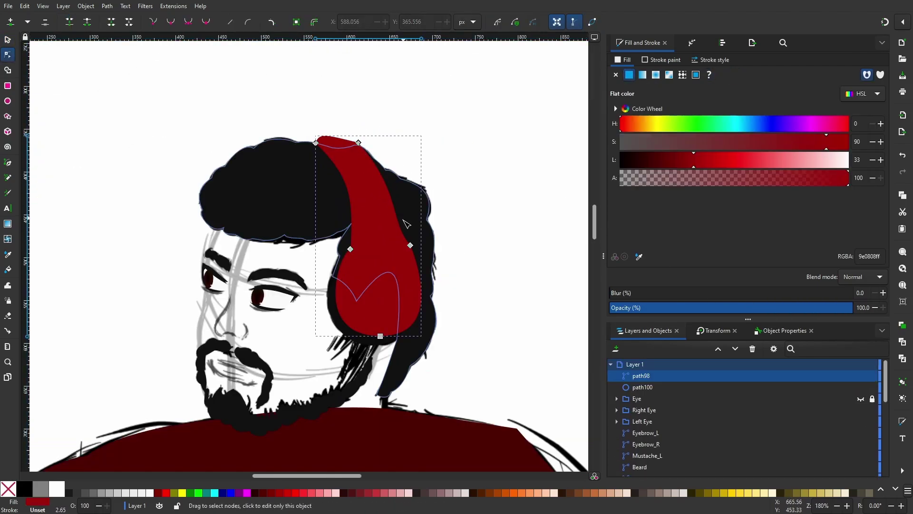
Deselect the headphone band and start outlining the trouser leg above the wheel
{"action": "left_click", "coordinate": [501, 200]}
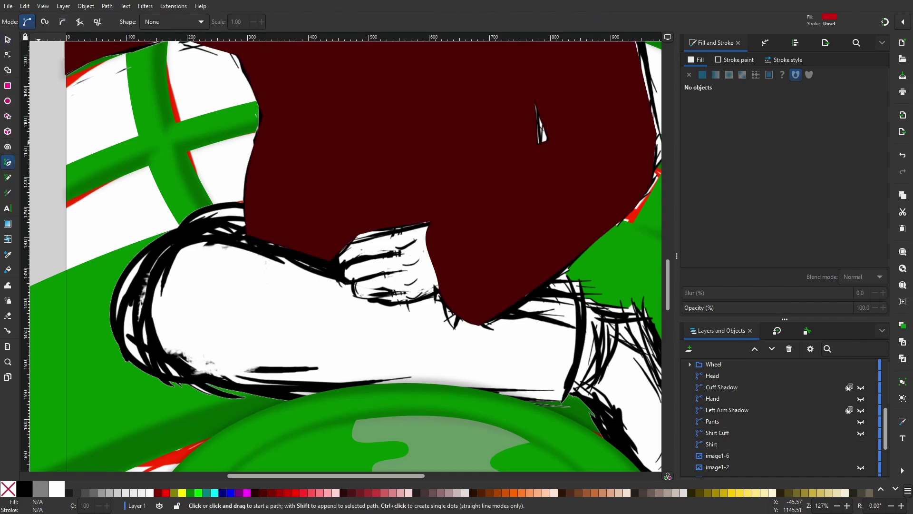
{"action": "left_click", "coordinate": [246, 222]}
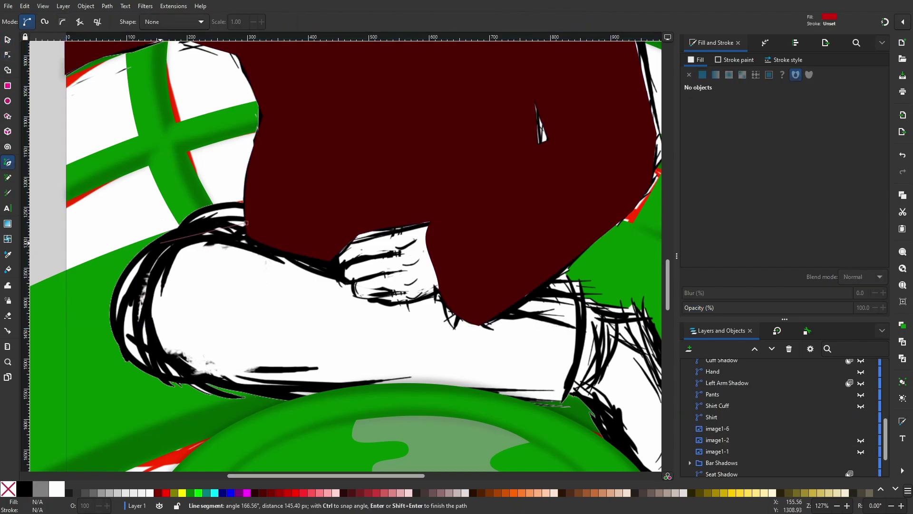
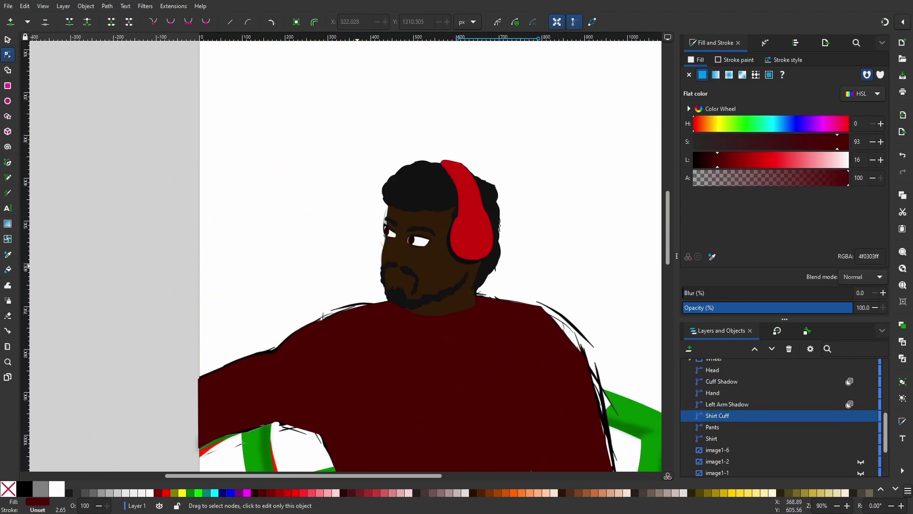
Close the grey neckline shadow path at its start node, then select the Shirt path
{"action": "scroll", "coordinate": [431, 256], "scroll_direction": "down", "scroll_amount": 10}
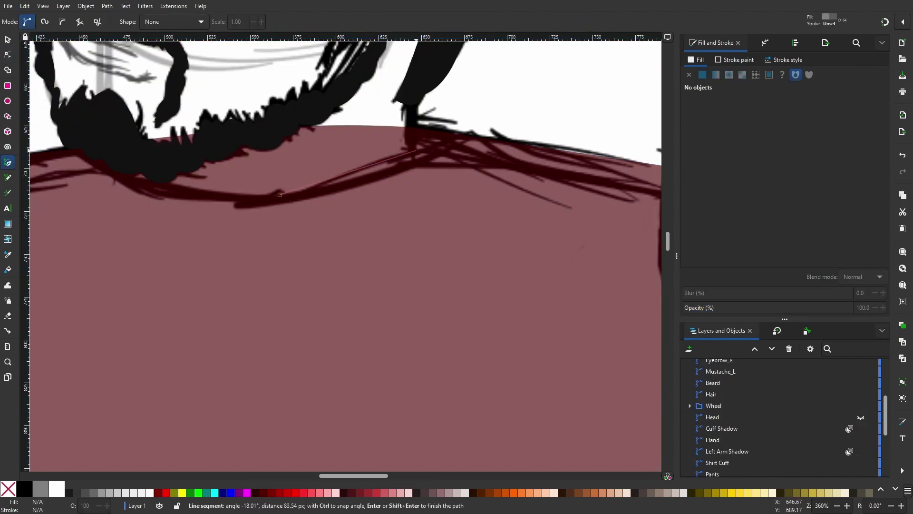
{"action": "left_click", "coordinate": [282, 195]}
{"action": "key", "text": "n"}
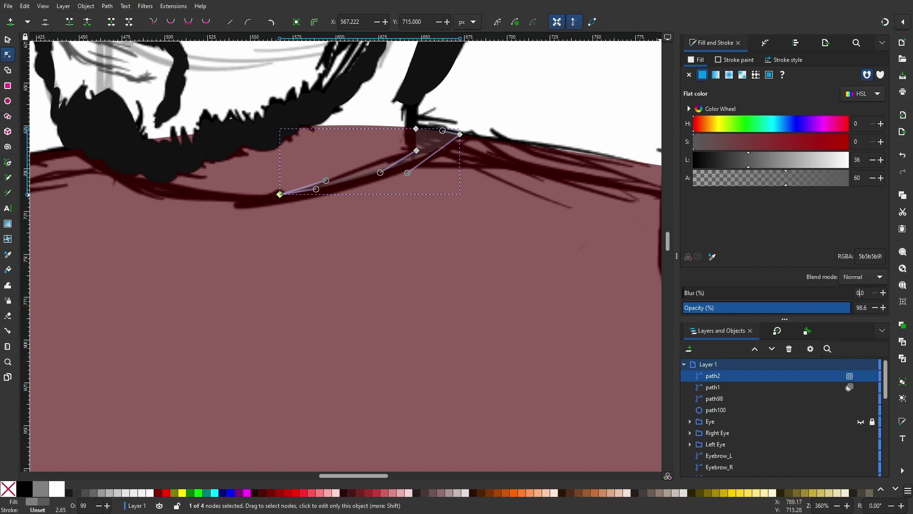
{"action": "left_click", "coordinate": [854, 293]}
{"action": "type", "text": "10"}
{"action": "key", "text": "Tab"}
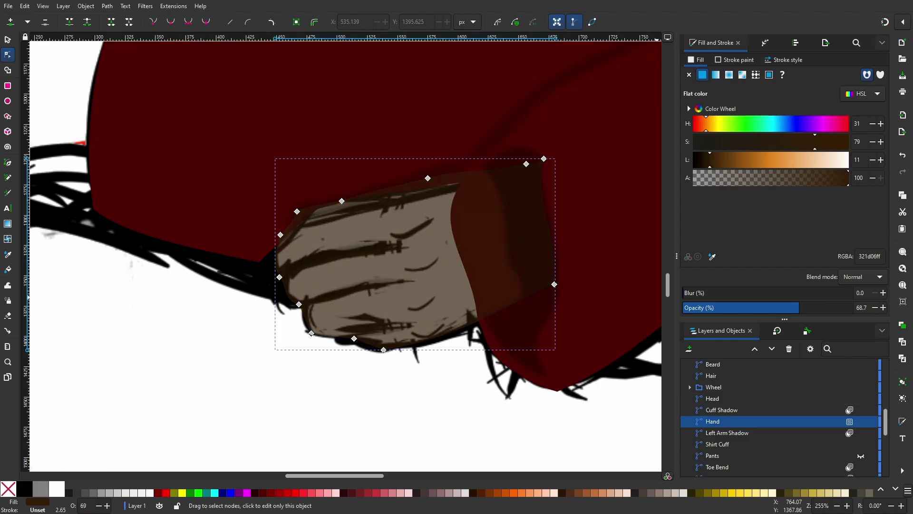
Draw a closed Bezier shadow shape over the fist and reposition one corner
{"action": "key", "text": "b"}
{"action": "left_click", "coordinate": [390, 206]}
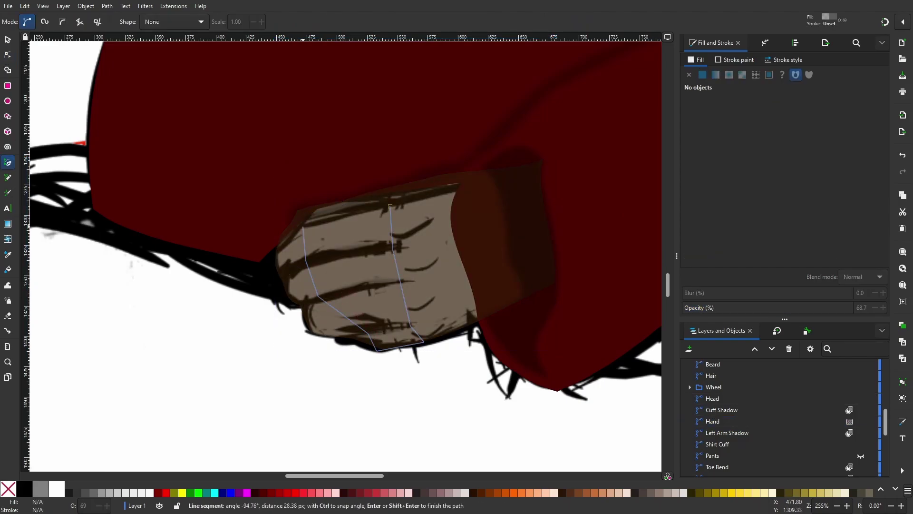
{"action": "left_click", "coordinate": [390, 206]}
{"action": "left_click_drag", "start_coordinate": [366, 251], "coordinate": [385, 245]}
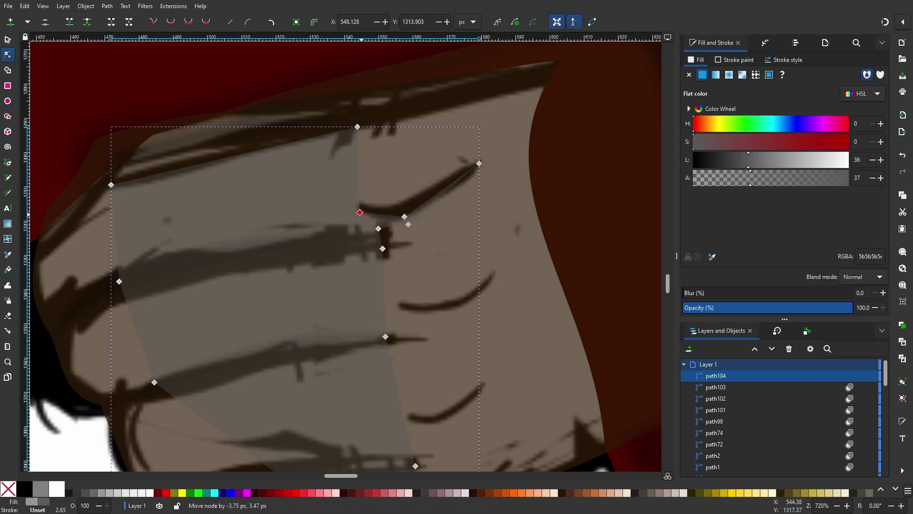
{"action": "scroll", "coordinate": [445, 188], "scroll_direction": "up", "scroll_amount": 3}
{"action": "scroll", "coordinate": [404, 167], "scroll_direction": "down", "scroll_amount": 3}
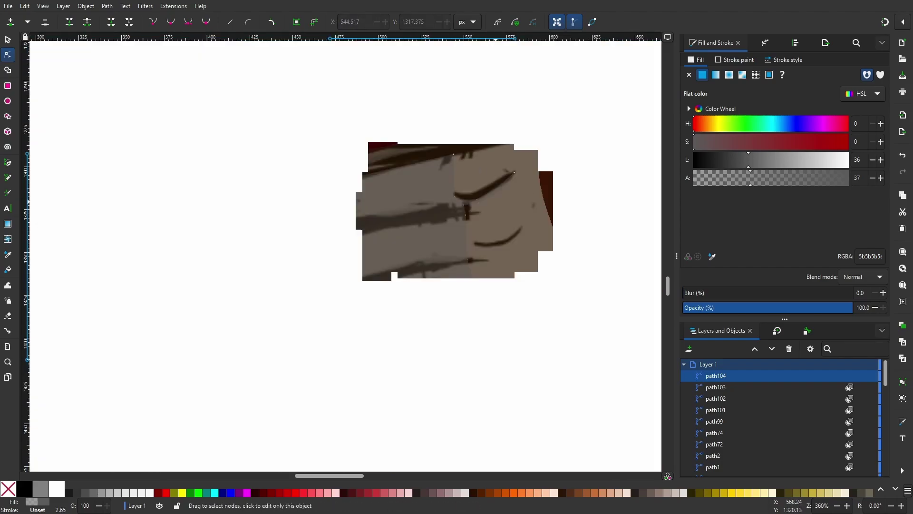
{"action": "scroll", "coordinate": [386, 150], "scroll_direction": "up", "scroll_amount": 1}
Select the Hand shape, pick a hand-shadow node to adjust, and undo a nudge
{"action": "left_click", "coordinate": [571, 223]}
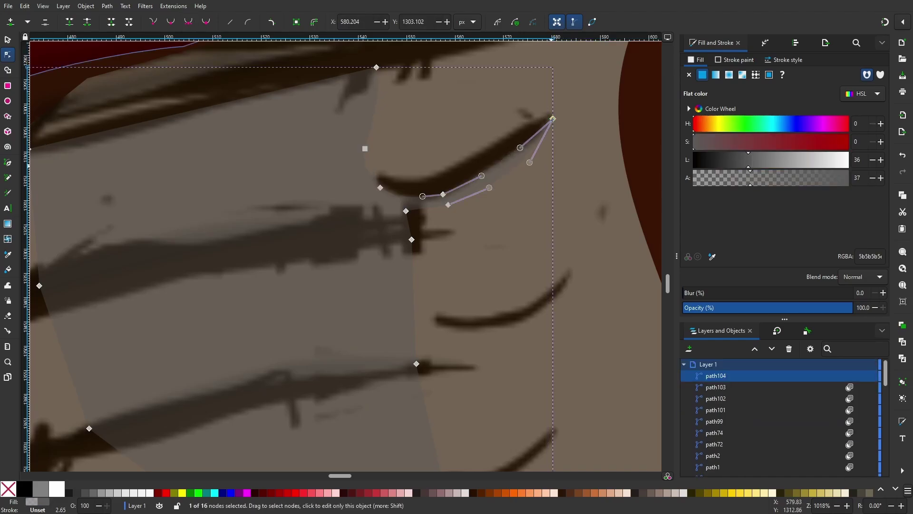
{"action": "scroll", "coordinate": [476, 214], "scroll_direction": "down", "scroll_amount": 3}
{"action": "left_click", "coordinate": [414, 206]}
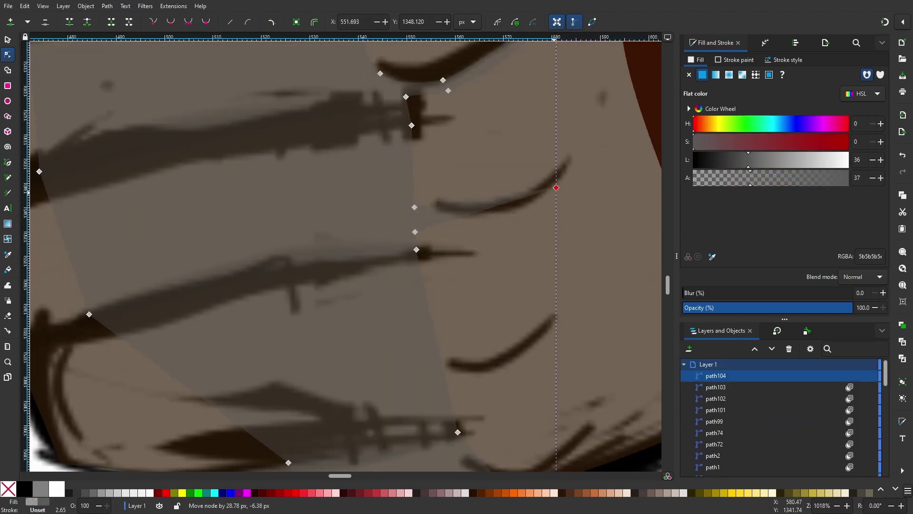
{"action": "key", "text": "ctrl+z"}
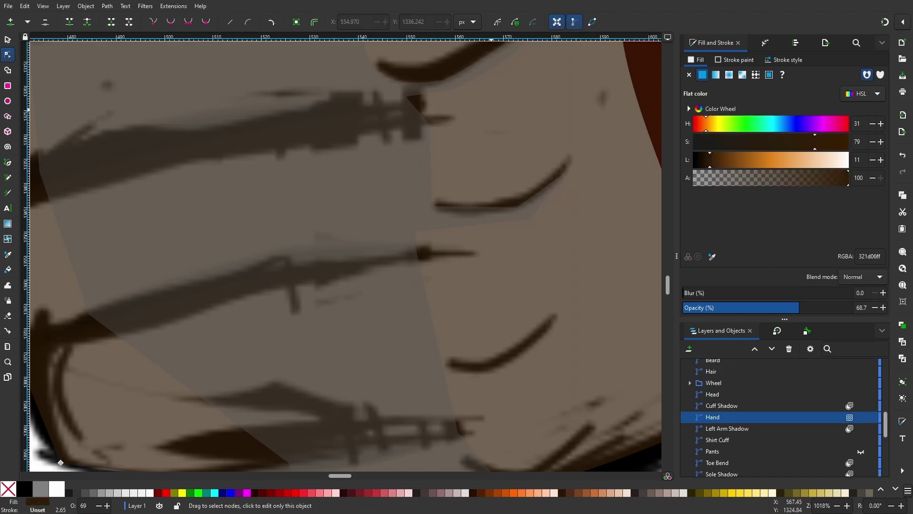
{"action": "scroll", "coordinate": [439, 190], "scroll_direction": "down", "scroll_amount": 1}
{"action": "scroll", "coordinate": [513, 150], "scroll_direction": "up", "scroll_amount": 3}
{"action": "scroll", "coordinate": [513, 150], "scroll_direction": "down", "scroll_amount": 3}
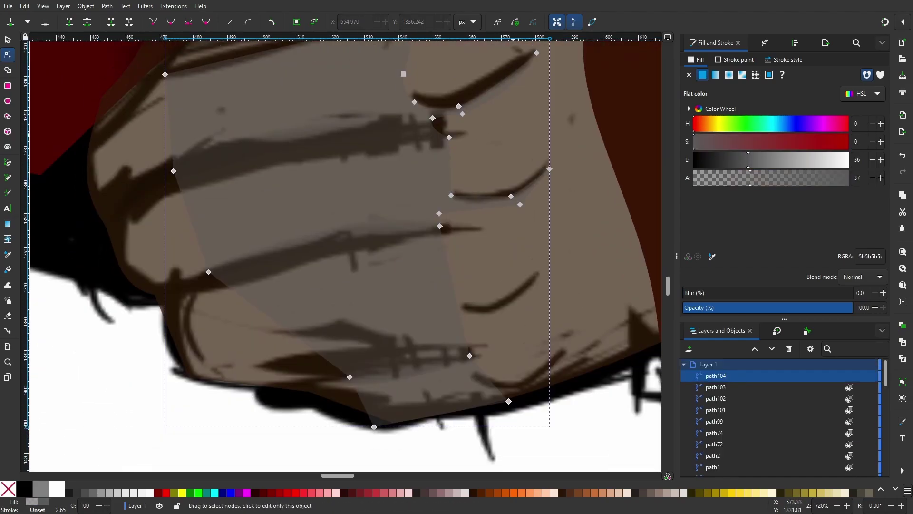
Select the hand-shadow node along the knuckle crease to reshape its edge
{"action": "scroll", "coordinate": [501, 263], "scroll_direction": "up", "scroll_amount": 3}
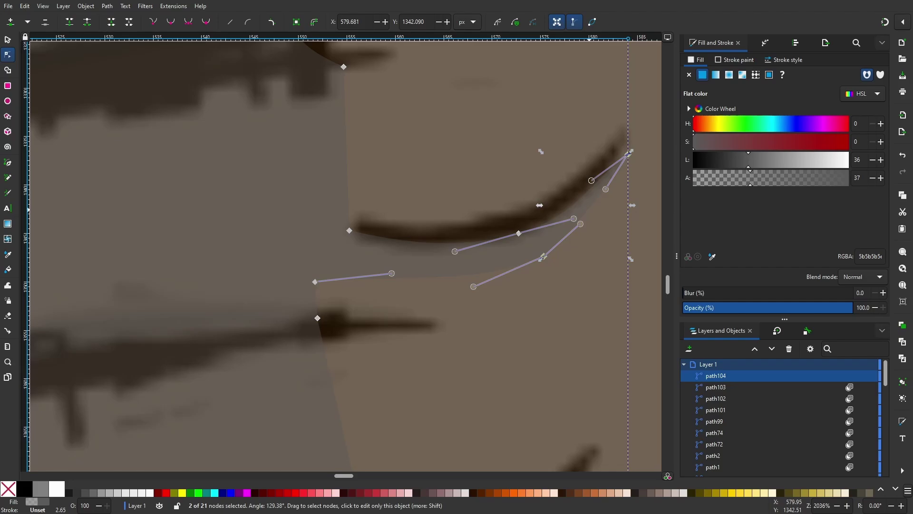
{"action": "scroll", "coordinate": [590, 184], "scroll_direction": "down", "scroll_amount": 2}
{"action": "scroll", "coordinate": [476, 214], "scroll_direction": "down", "scroll_amount": 4}
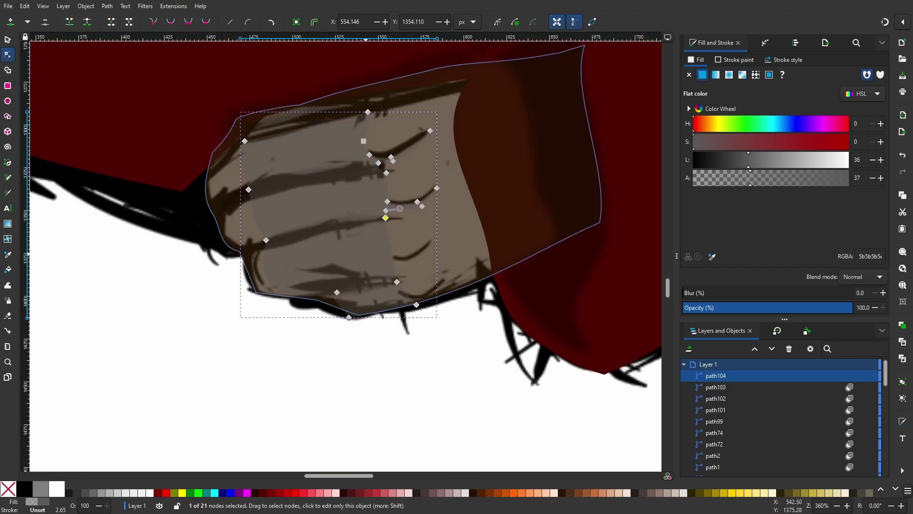
{"action": "scroll", "coordinate": [382, 287], "scroll_direction": "up", "scroll_amount": 4}
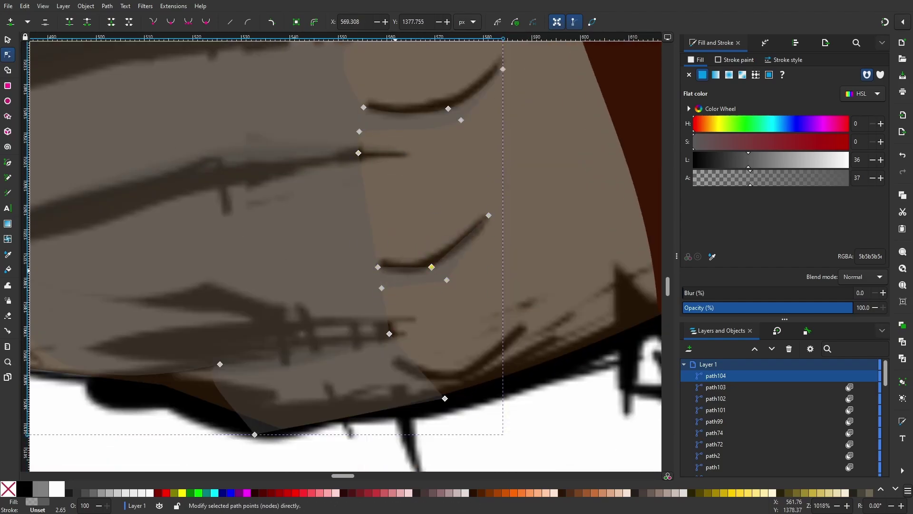
{"action": "left_click", "coordinate": [432, 267]}
{"action": "scroll", "coordinate": [432, 266], "scroll_direction": "up", "scroll_amount": 4}
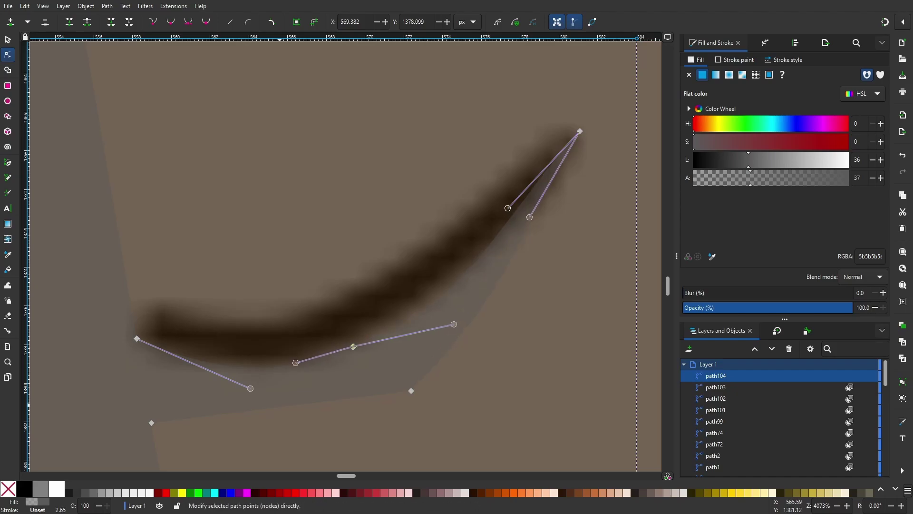
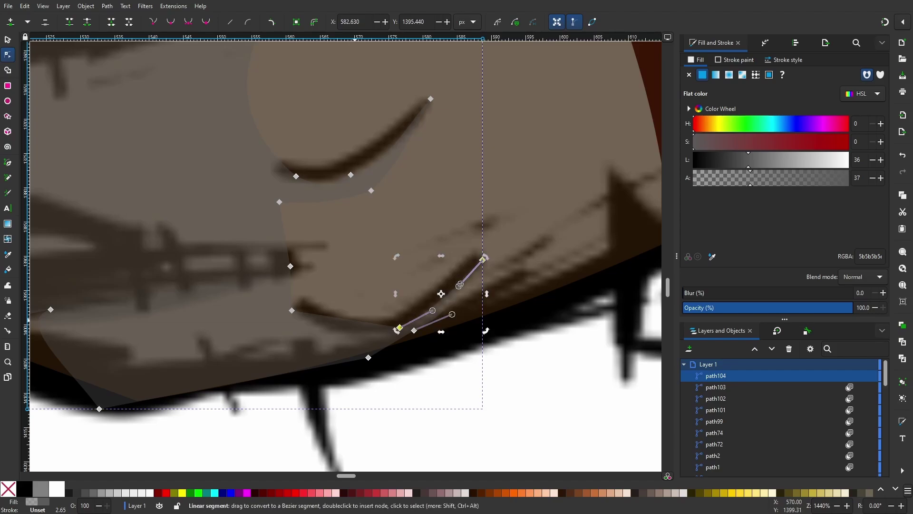
Reshape the fist shading's lower edge, duplicate it and trim the shading with Path > Difference
{"action": "scroll", "coordinate": [403, 333], "scroll_direction": "down", "scroll_amount": 4}
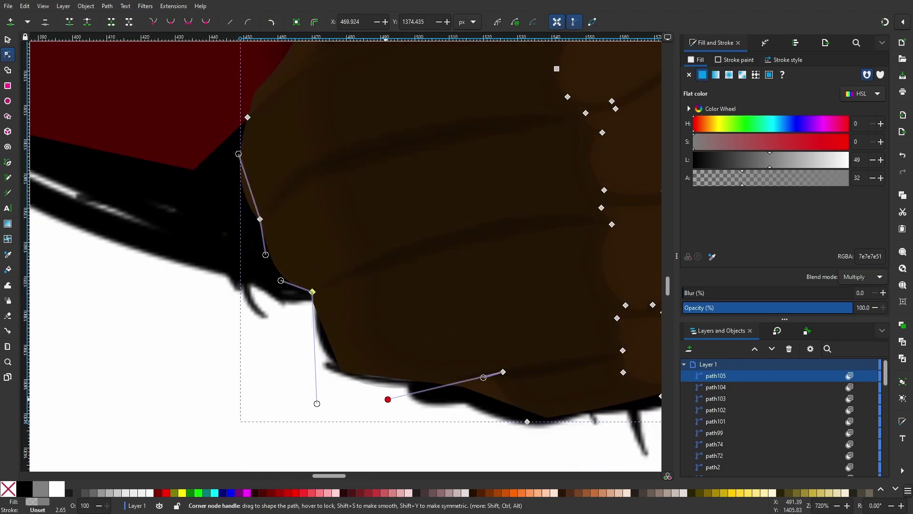
{"action": "left_click_drag", "start_coordinate": [388, 399], "coordinate": [320, 390]}
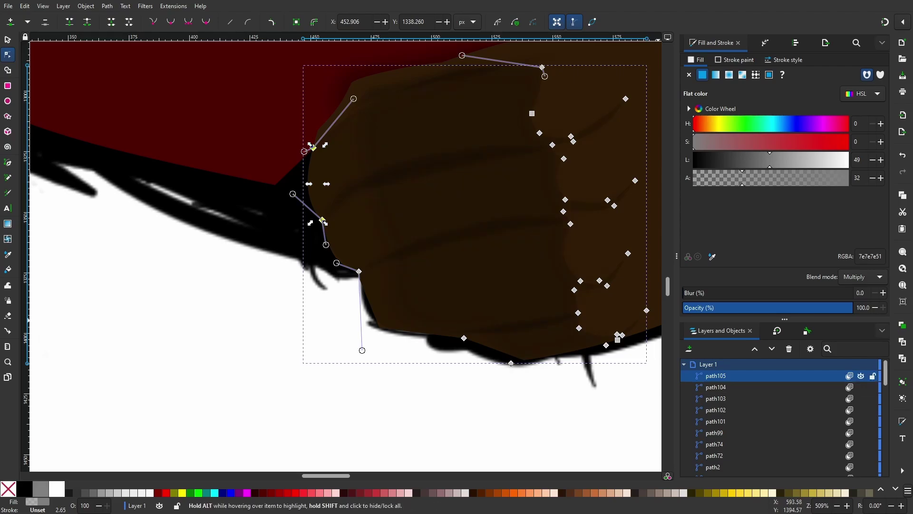
{"action": "key", "text": "ctrl+d"}
{"action": "left_click", "coordinate": [861, 376]}
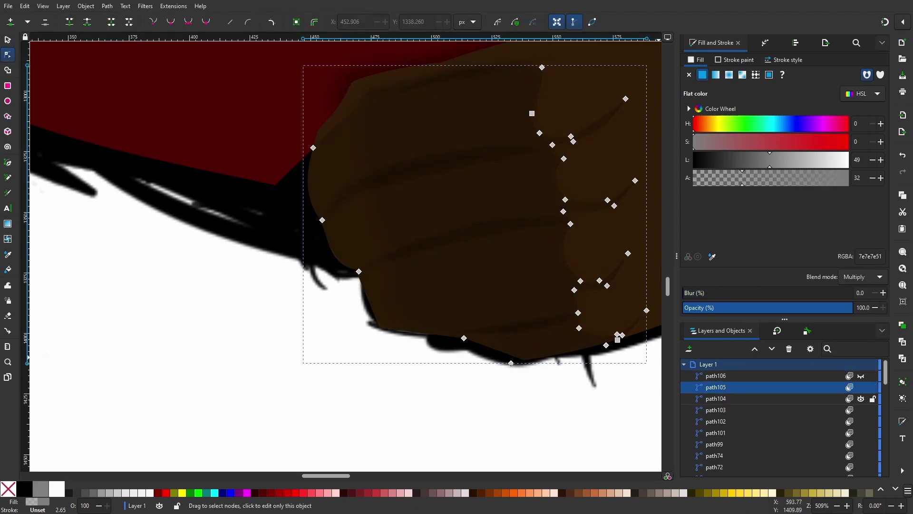
{"action": "left_click", "coordinate": [716, 398], "text": "shift"}
{"action": "left_click", "coordinate": [107, 6]}
{"action": "left_click", "coordinate": [124, 66]}
{"action": "key", "text": "ctrl+z"}
{"action": "left_click", "coordinate": [107, 5]}
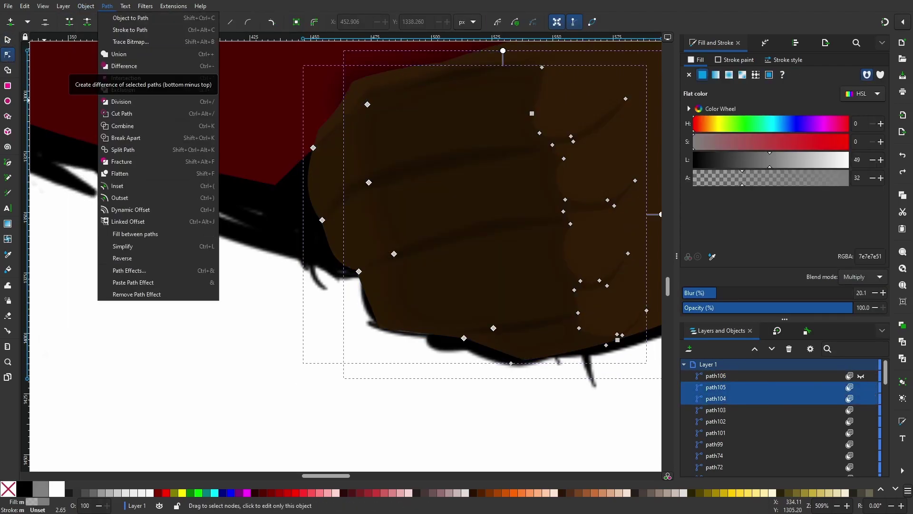
{"action": "left_click", "coordinate": [124, 65]}
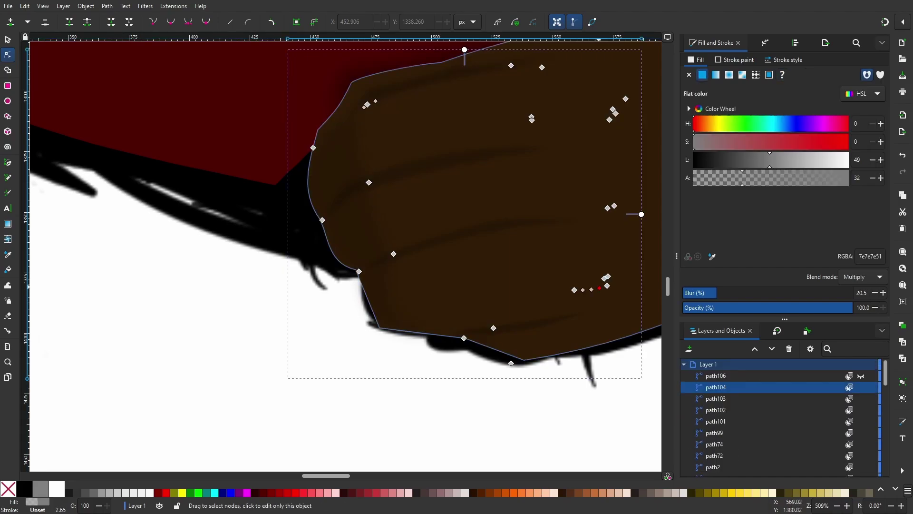
{"action": "left_click_drag", "start_coordinate": [648, 244], "coordinate": [503, 387]}
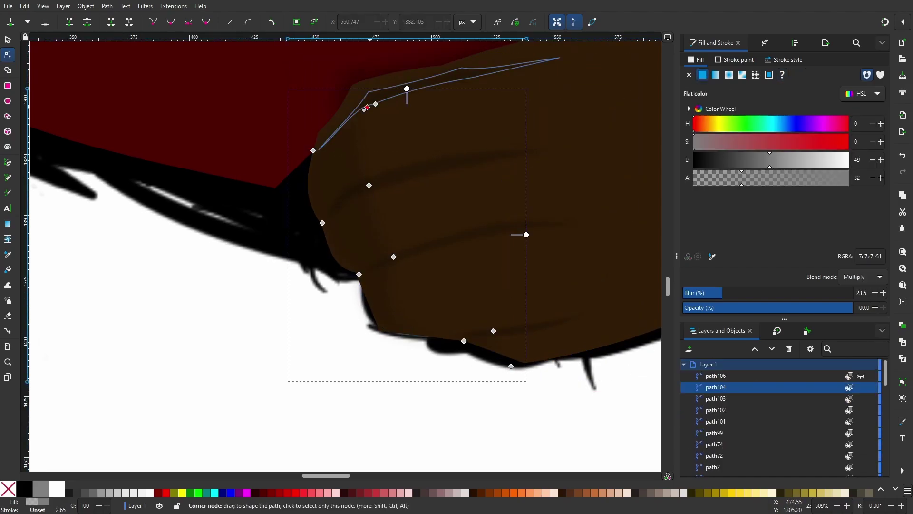
{"action": "key", "text": "Escape"}
Zoom out to the whole drawing and select the blurred shading shape over the fist
{"action": "key", "text": "5"}
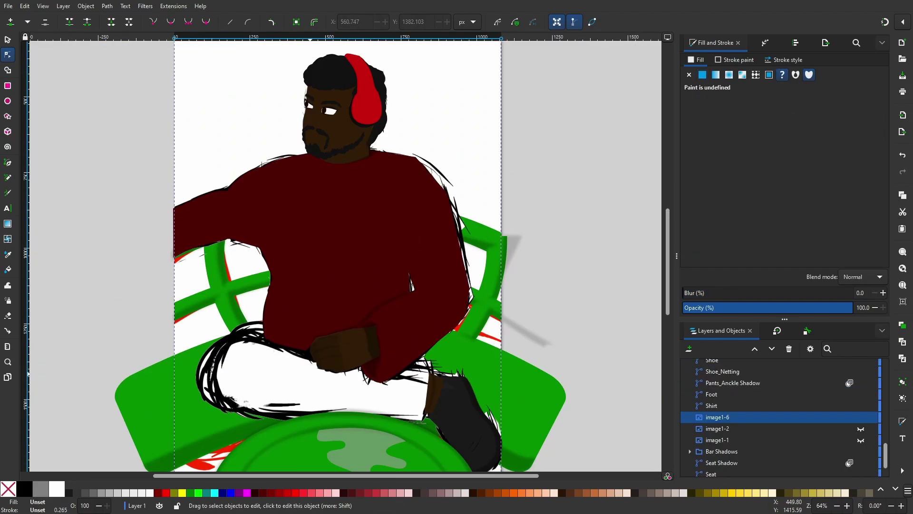
{"action": "scroll", "coordinate": [410, 285], "scroll_direction": "up", "scroll_amount": 5}
{"action": "left_click", "coordinate": [411, 286]}
{"action": "scroll", "coordinate": [364, 365], "scroll_direction": "down", "scroll_amount": 2}
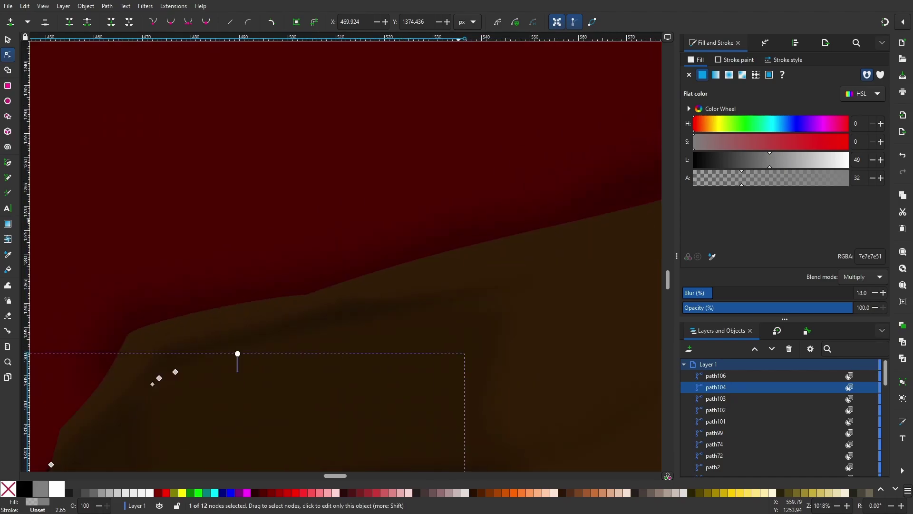
Draw a new shadow shape with the Pen tool along the fist's top edge
{"action": "key", "text": "b"}
{"action": "scroll", "coordinate": [298, 447], "scroll_direction": "up", "scroll_amount": 2}
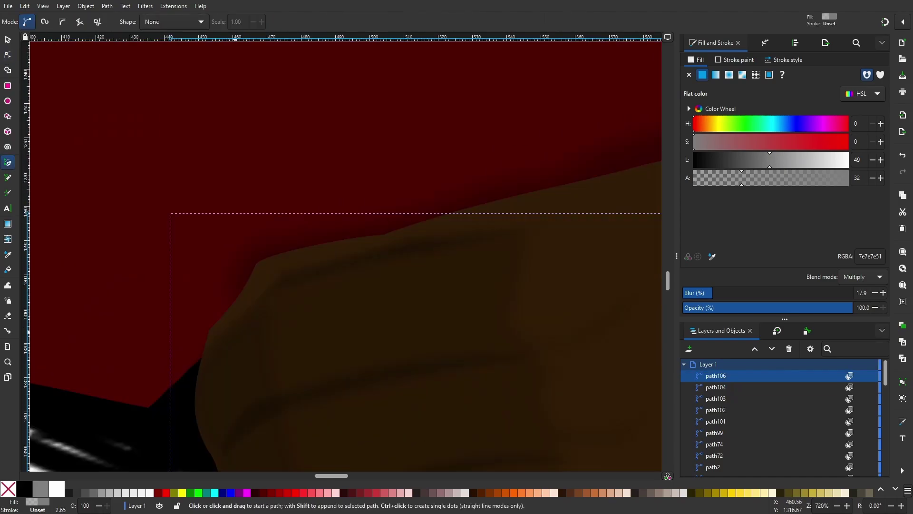
{"action": "left_click", "coordinate": [205, 356]}
{"action": "left_click", "coordinate": [284, 284]}
{"action": "left_click", "coordinate": [519, 226]}
{"action": "key", "text": "Return"}
{"action": "left_click", "coordinate": [396, 234]}
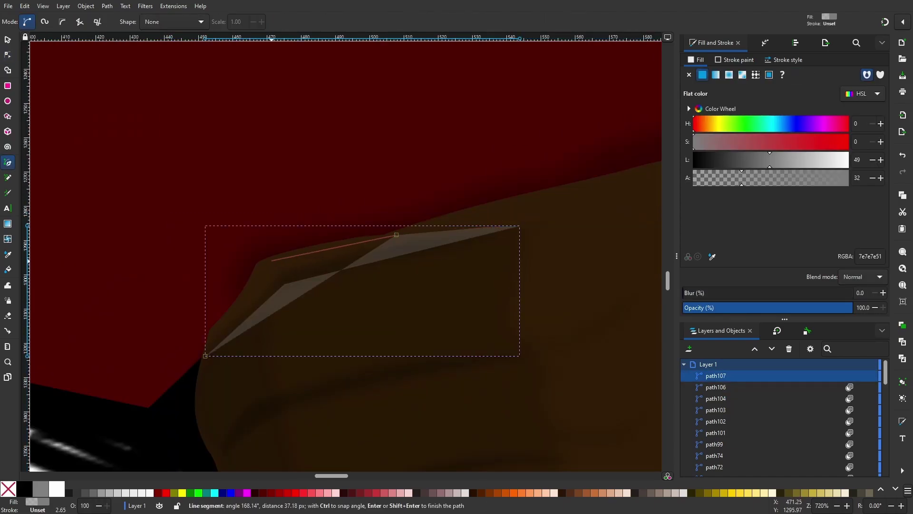
{"action": "left_click", "coordinate": [270, 263]}
{"action": "key", "text": "Return"}
{"action": "key", "text": "n"}
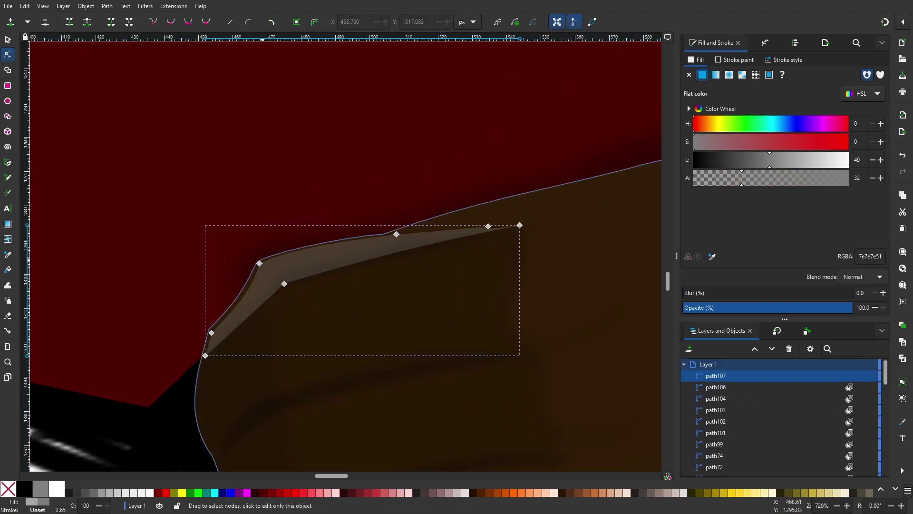
Give the shadow alpha 64, Multiply blend and blur 18, then raise one node slightly
{"action": "left_click", "coordinate": [863, 276]}
{"action": "left_click", "coordinate": [791, 177]}
{"action": "left_click", "coordinate": [860, 292]}
{"action": "type", "text": "18"}
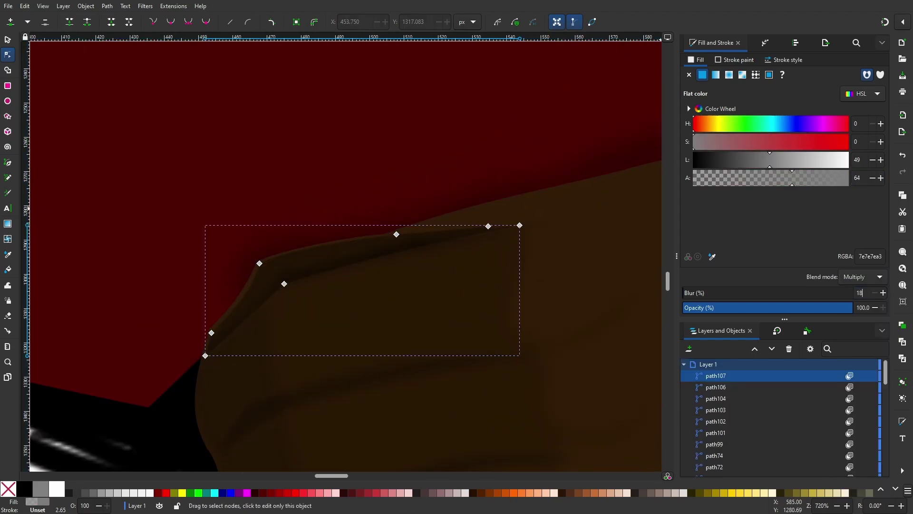
{"action": "key", "text": "Return"}
{"action": "left_click_drag", "start_coordinate": [452, 307], "coordinate": [451, 295]}
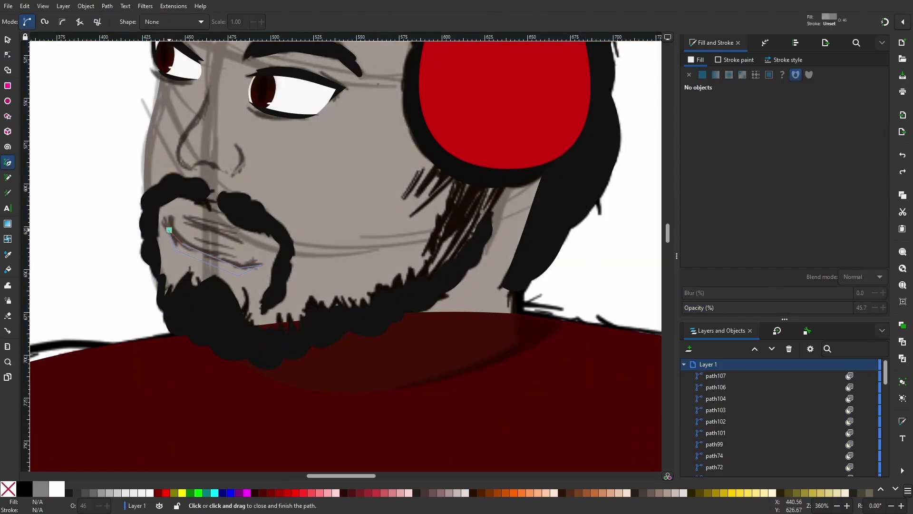
Adjust the face shadow's nodes, moving its top node higher
{"action": "left_click", "coordinate": [168, 230]}
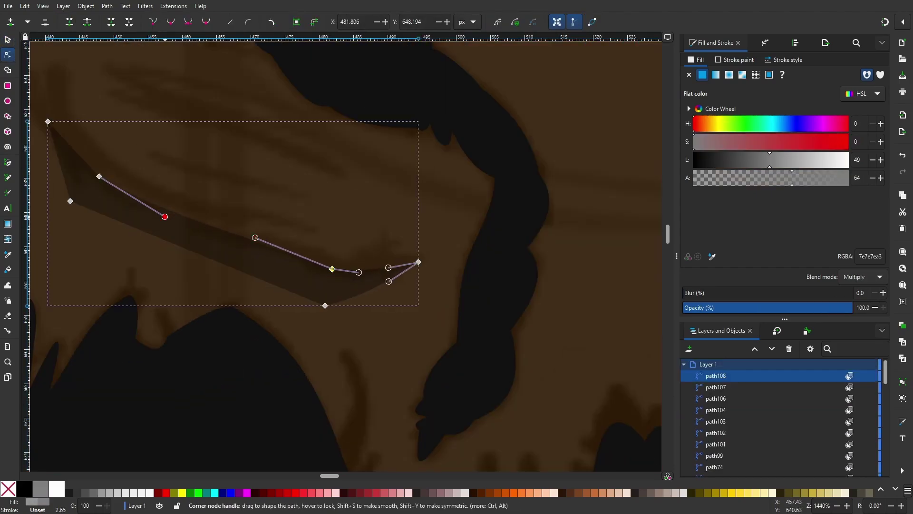
{"action": "key", "text": "ctrl+z"}
{"action": "left_click", "coordinate": [47, 122]}
{"action": "left_click", "coordinate": [99, 176], "text": "shift"}
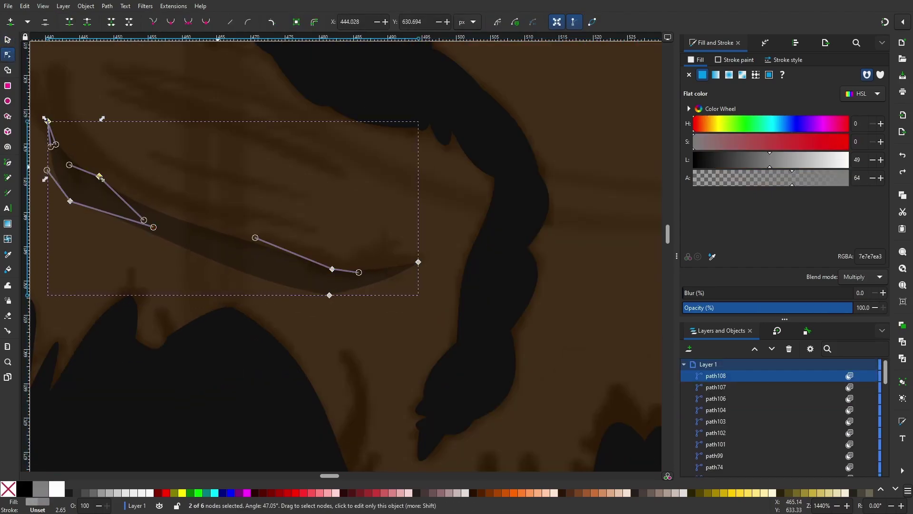
{"action": "scroll", "coordinate": [332, 238], "scroll_direction": "left", "scroll_amount": 5}
{"action": "scroll", "coordinate": [333, 238], "scroll_direction": "up", "scroll_amount": 3}
{"action": "left_click_drag", "start_coordinate": [170, 177], "coordinate": [170, 164]}
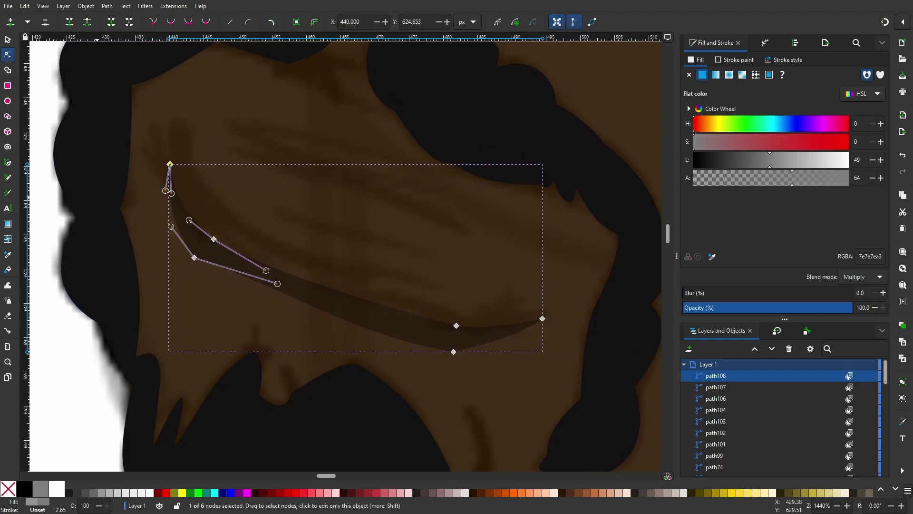
Draw a thin tapered stroke across the cheek and paste the soft blurred Multiply style onto it
{"action": "key", "text": "b"}
{"action": "left_click", "coordinate": [242, 132]}
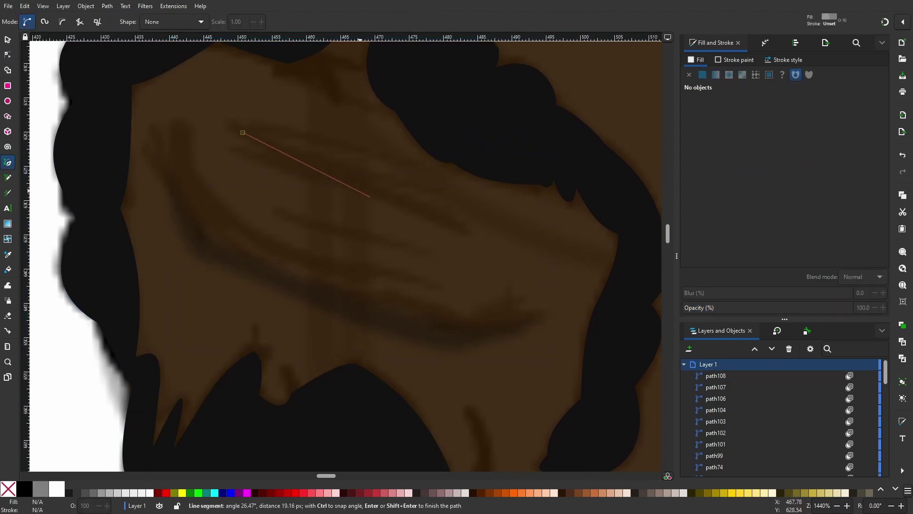
{"action": "left_click", "coordinate": [378, 189]}
{"action": "double_click", "coordinate": [308, 170]}
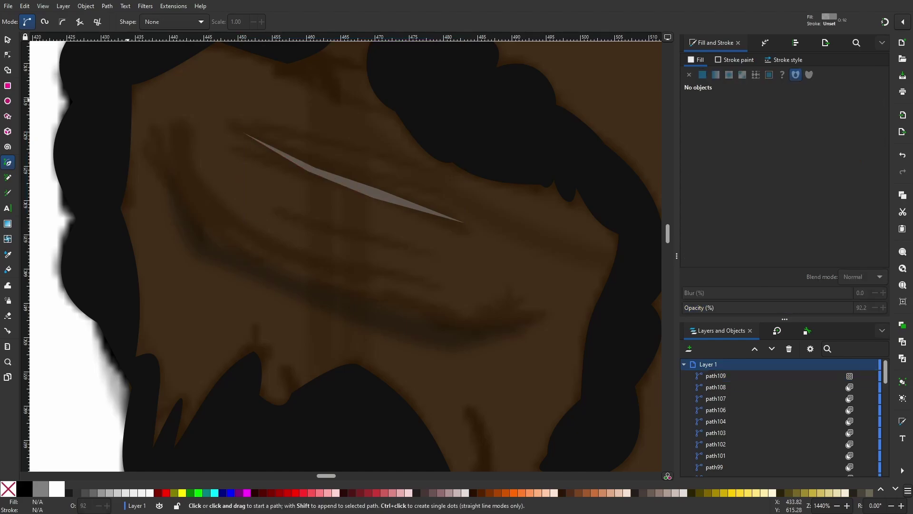
{"action": "key", "text": "n"}
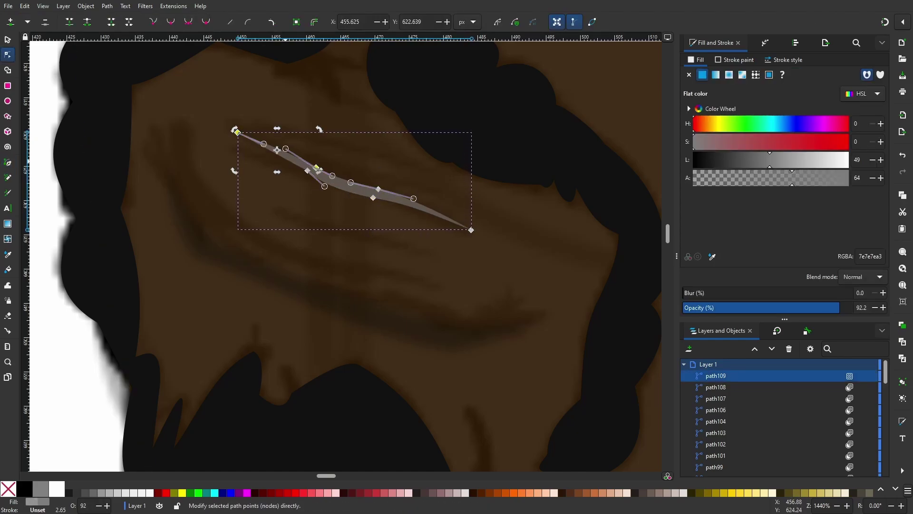
{"action": "key", "text": "ctrl+shift+v"}
{"action": "scroll", "coordinate": [437, 176], "scroll_direction": "up", "scroll_amount": 1}
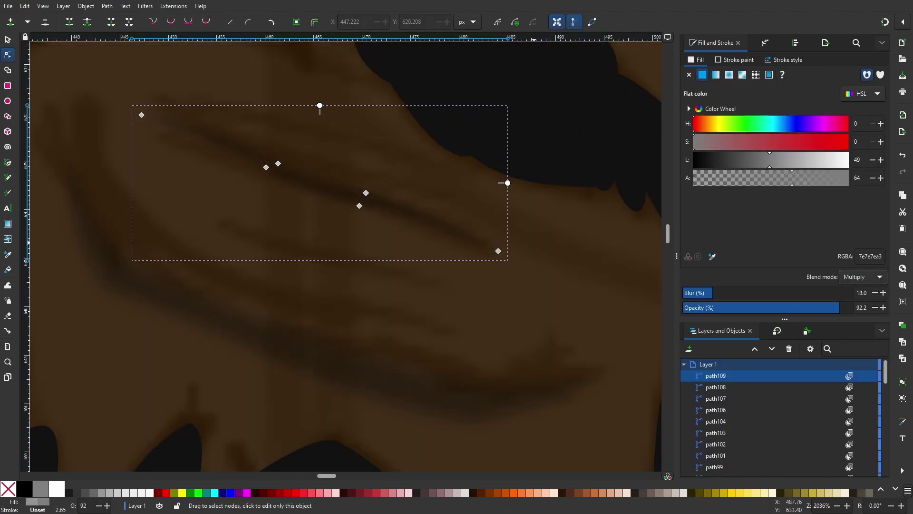
{"action": "scroll", "coordinate": [538, 243], "scroll_direction": "down", "scroll_amount": 5}
{"action": "scroll", "coordinate": [538, 243], "scroll_direction": "up", "scroll_amount": 4}
{"action": "scroll", "coordinate": [538, 243], "scroll_direction": "down", "scroll_amount": 3}
{"action": "left_click_drag", "start_coordinate": [446, 295], "coordinate": [466, 300]}
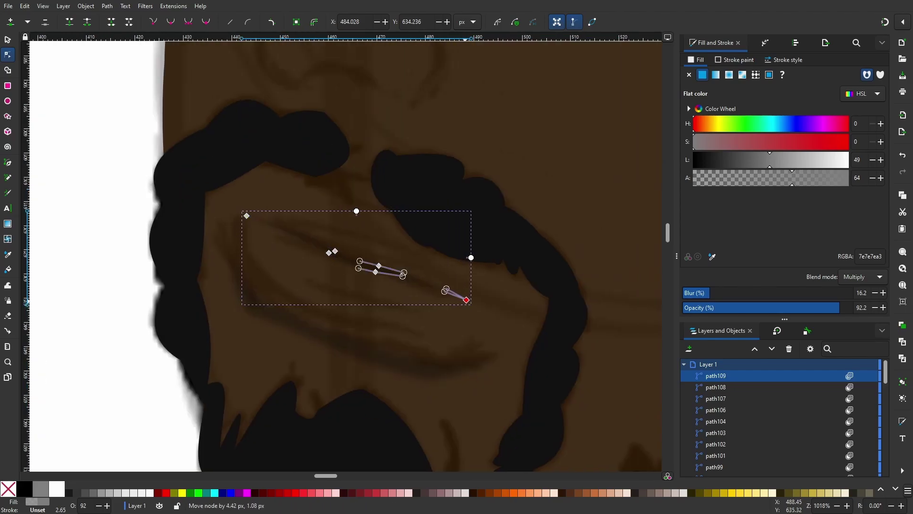
Zoom out, select the shading shape over the hand to inspect it, then zoom in on the face
{"action": "scroll", "coordinate": [470, 304], "scroll_direction": "down", "scroll_amount": 5}
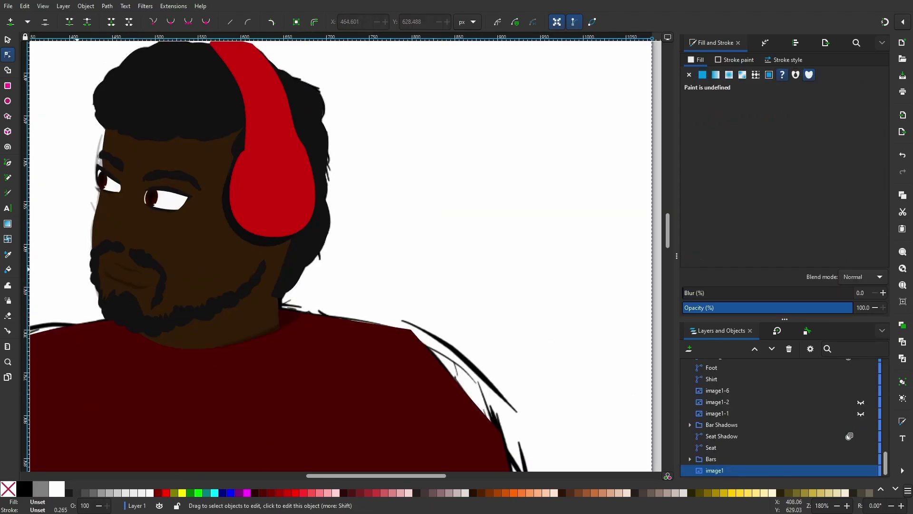
{"action": "scroll", "coordinate": [523, 257], "scroll_direction": "down", "scroll_amount": 2}
{"action": "scroll", "coordinate": [523, 257], "scroll_direction": "down", "scroll_amount": 4}
{"action": "left_click", "coordinate": [373, 292]}
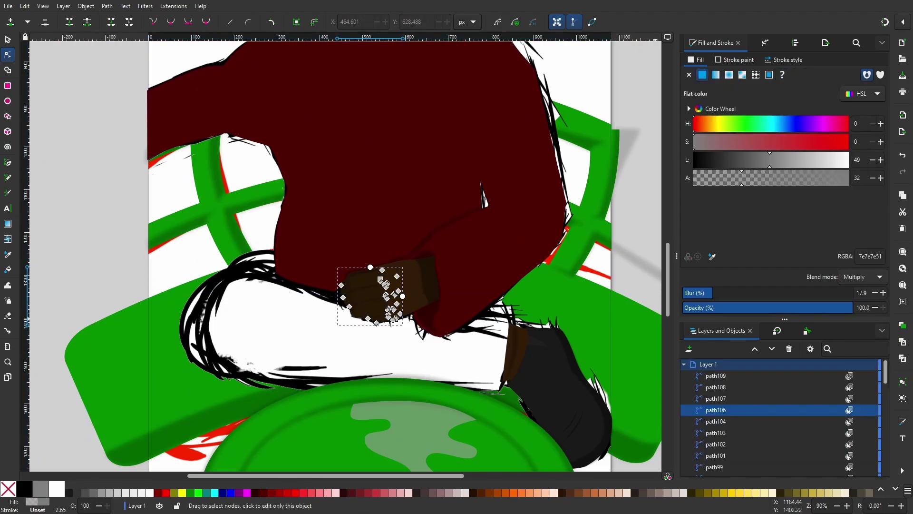
{"action": "scroll", "coordinate": [373, 292], "scroll_direction": "up", "scroll_amount": 4}
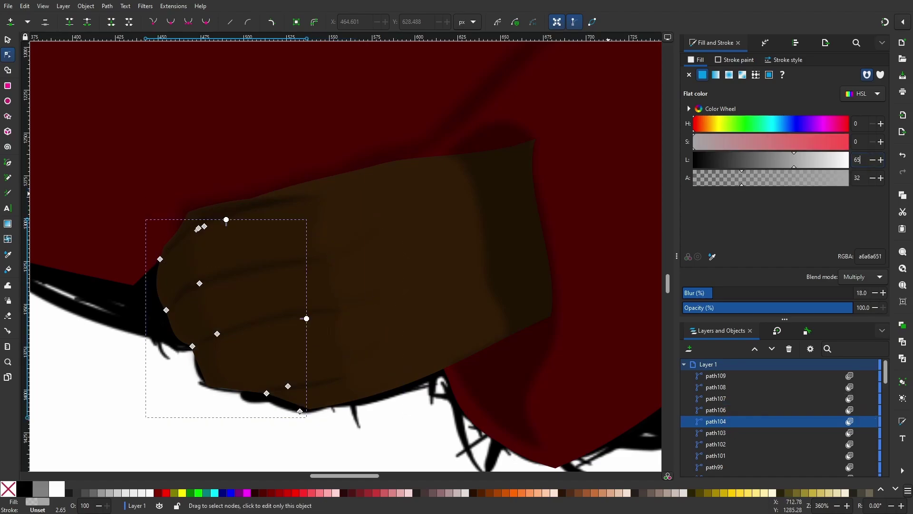
{"action": "scroll", "coordinate": [282, 290], "scroll_direction": "down", "scroll_amount": 4}
{"action": "scroll", "coordinate": [279, 86], "scroll_direction": "up", "scroll_amount": 5}
{"action": "scroll", "coordinate": [276, 83], "scroll_direction": "down", "scroll_amount": 1}
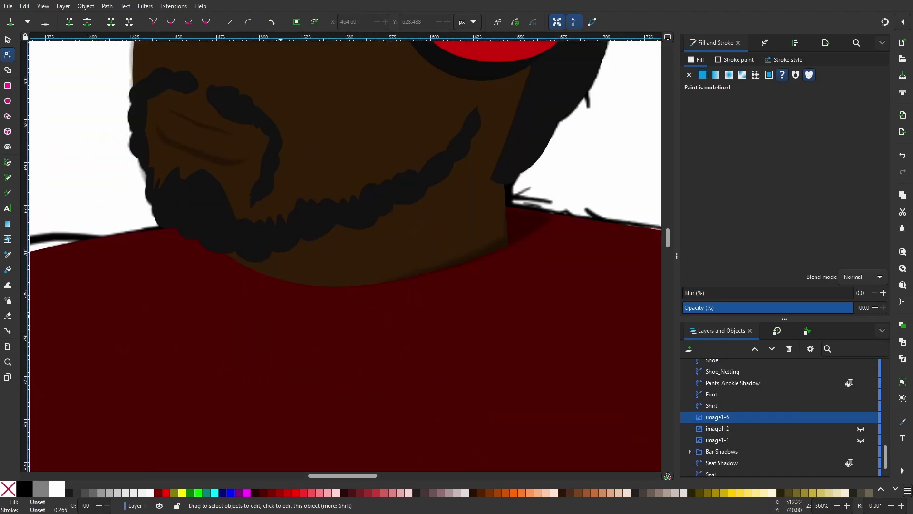
{"action": "scroll", "coordinate": [228, 180], "scroll_direction": "up", "scroll_amount": 10}
Draw a small shading shape beside the nostril with the Pen tool
{"action": "scroll", "coordinate": [209, 214], "scroll_direction": "up", "scroll_amount": 2}
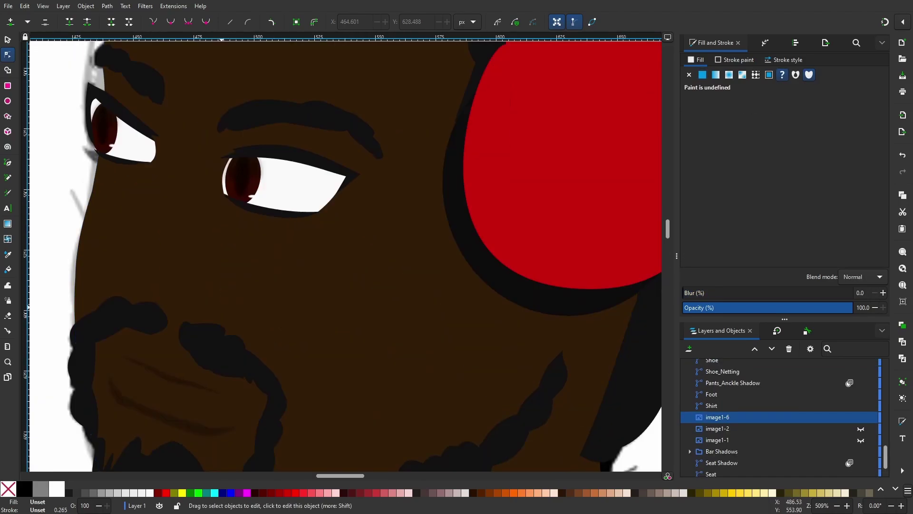
{"action": "left_click_drag", "start_coordinate": [852, 307], "coordinate": [751, 307]}
{"action": "key", "text": "b"}
{"action": "left_click", "coordinate": [201, 299]}
{"action": "left_click", "coordinate": [221, 279]}
{"action": "key", "text": "n"}
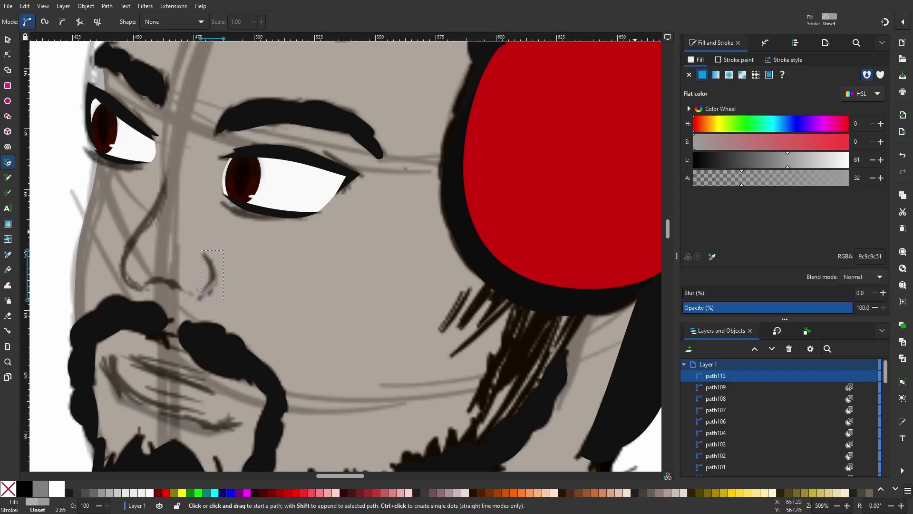
Zoom in on the nostril shape and bend its corner into a smooth curve
{"action": "scroll", "coordinate": [220, 279], "scroll_direction": "down", "scroll_amount": 8}
{"action": "scroll", "coordinate": [220, 279], "scroll_direction": "up", "scroll_amount": 5}
{"action": "left_click", "coordinate": [224, 233]}
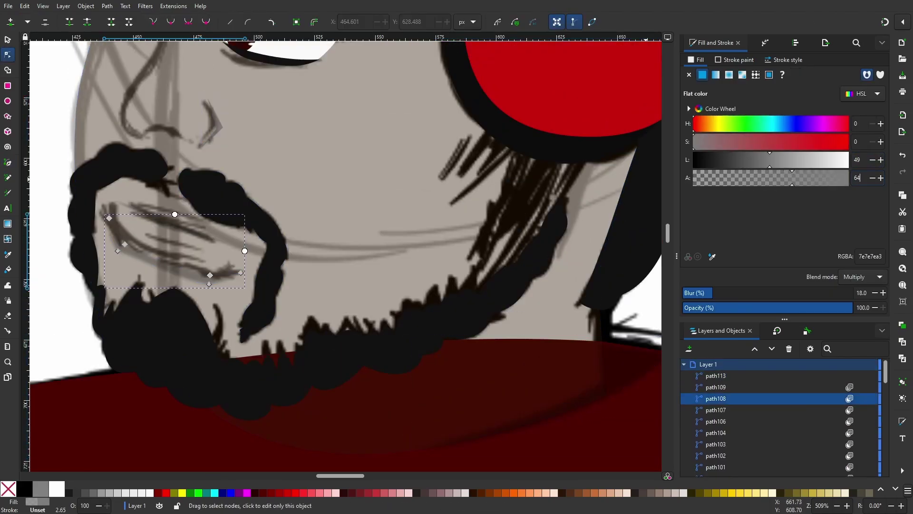
{"action": "left_click", "coordinate": [213, 123]}
{"action": "left_click", "coordinate": [226, 210]}
{"action": "scroll", "coordinate": [198, 69], "scroll_direction": "up", "scroll_amount": 4}
{"action": "left_click", "coordinate": [266, 285]}
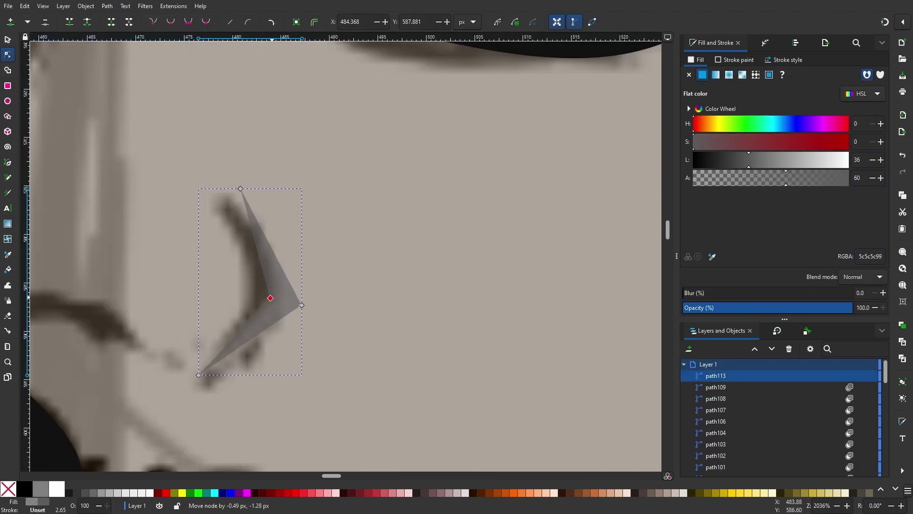
{"action": "left_click_drag", "start_coordinate": [300, 305], "coordinate": [303, 304]}
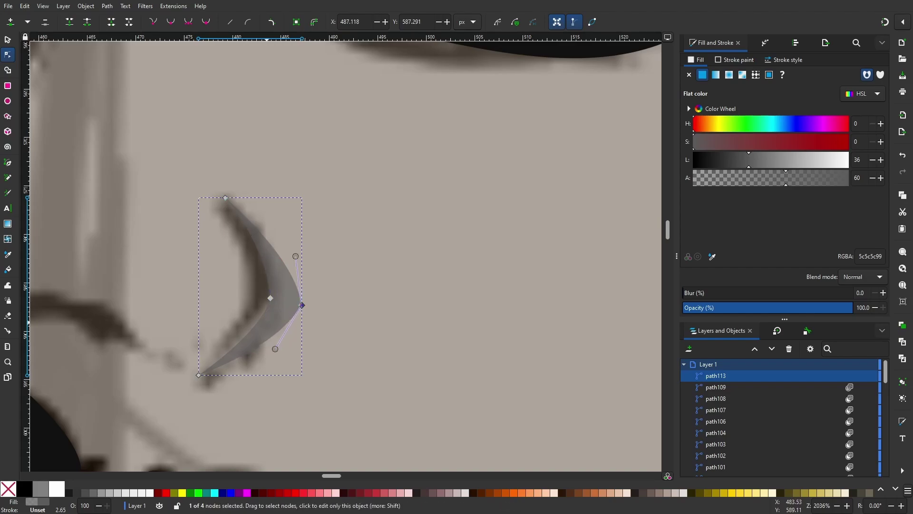
Draw a triangular shading shape along the nose
{"action": "scroll", "coordinate": [346, 282], "scroll_direction": "down", "scroll_amount": 3}
{"action": "scroll", "coordinate": [347, 282], "scroll_direction": "up", "scroll_amount": 1}
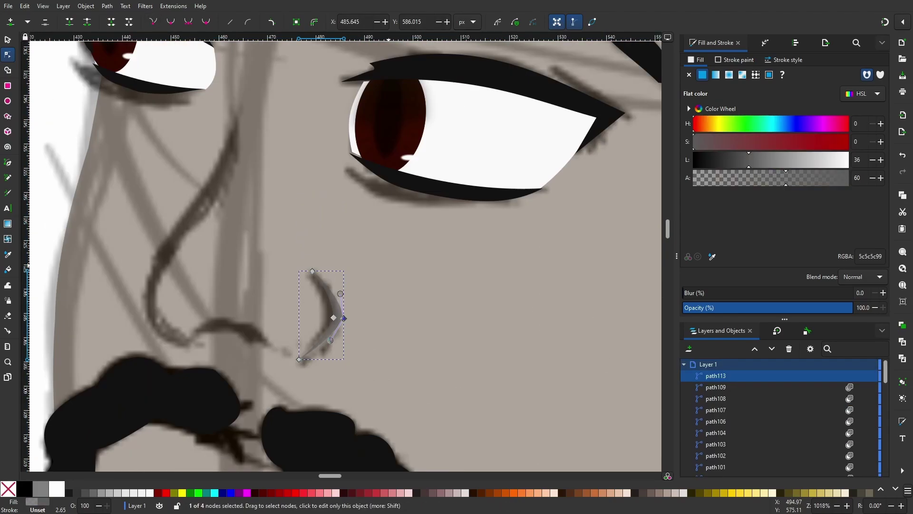
{"action": "scroll", "coordinate": [344, 281], "scroll_direction": "down", "scroll_amount": 1}
{"action": "key", "text": "b"}
{"action": "left_click", "coordinate": [279, 163]}
{"action": "double_click", "coordinate": [238, 314]}
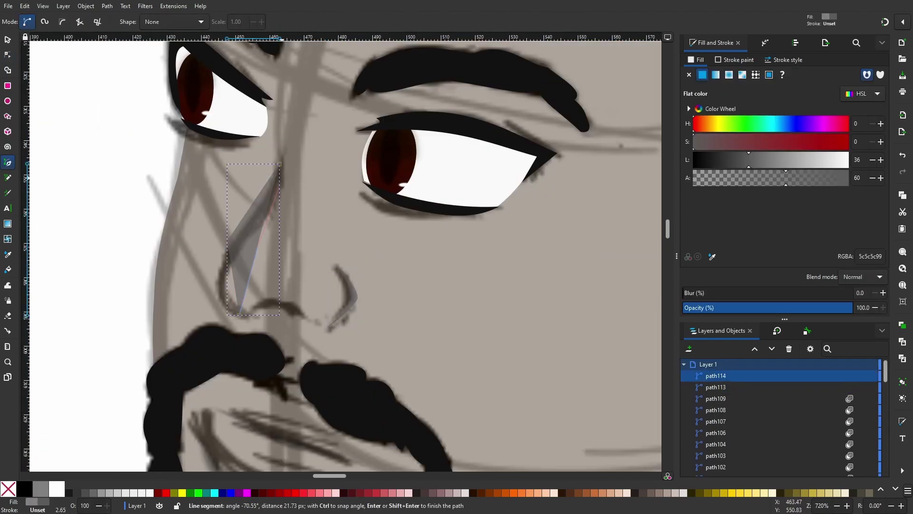
{"action": "key", "text": "n"}
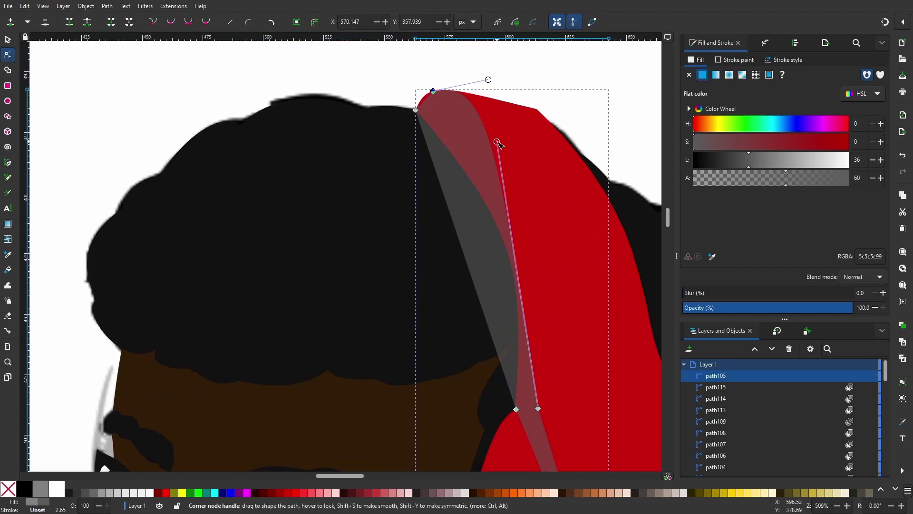
Curve the headphone shading's edges to follow the headphone's outline
{"action": "left_click_drag", "start_coordinate": [497, 142], "coordinate": [572, 397]}
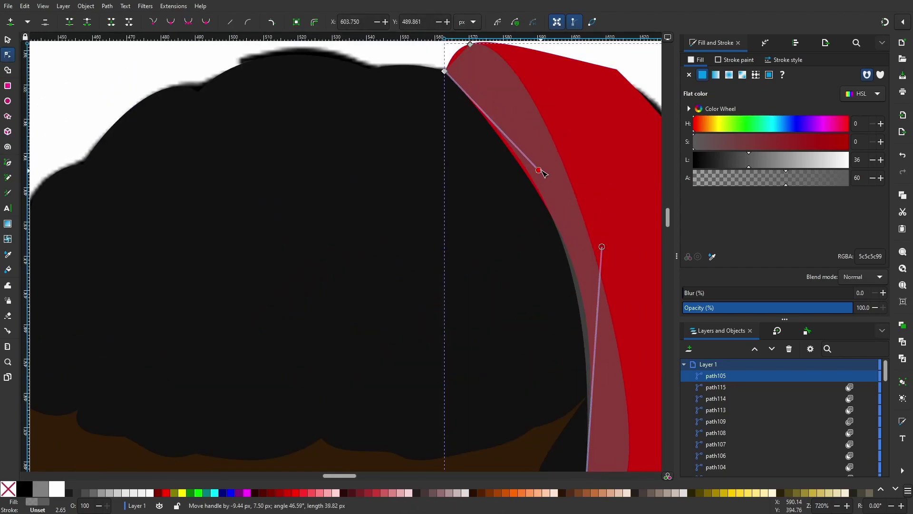
{"action": "mouse_move", "coordinate": [543, 173]}
{"action": "left_mouse_down"}
{"action": "mouse_move", "coordinate": [494, 134]}
{"action": "mouse_move", "coordinate": [578, 235]}
{"action": "left_mouse_up"}
{"action": "left_click_drag", "start_coordinate": [604, 249], "coordinate": [608, 267]}
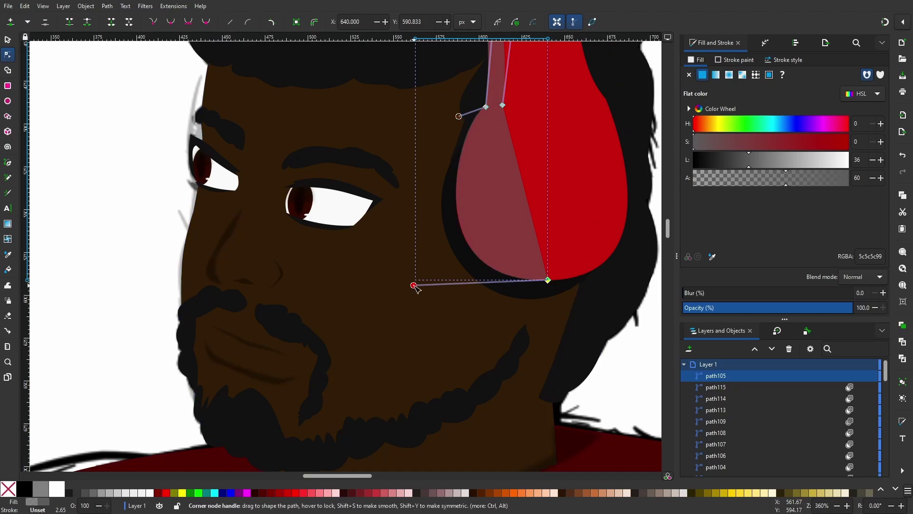
{"action": "left_click_drag", "start_coordinate": [528, 205], "coordinate": [476, 216]}
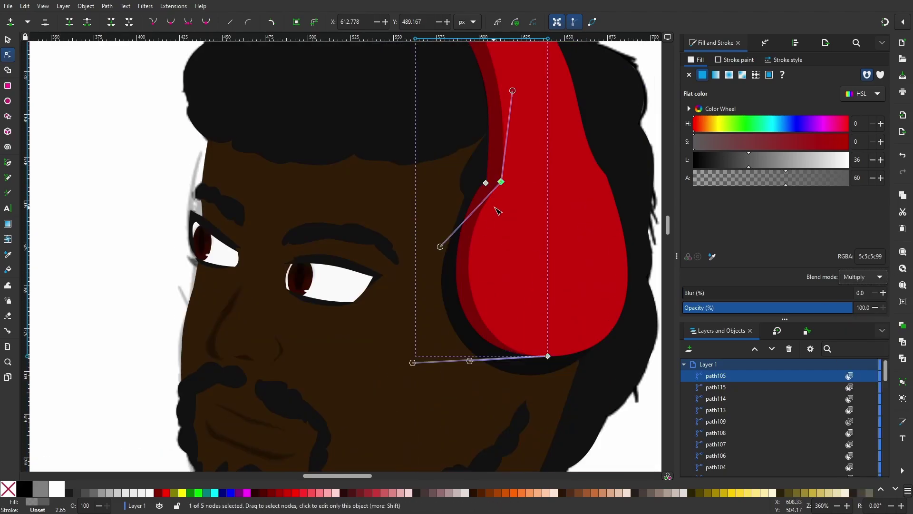
{"action": "scroll", "coordinate": [265, 229], "scroll_direction": "down", "scroll_amount": 4}
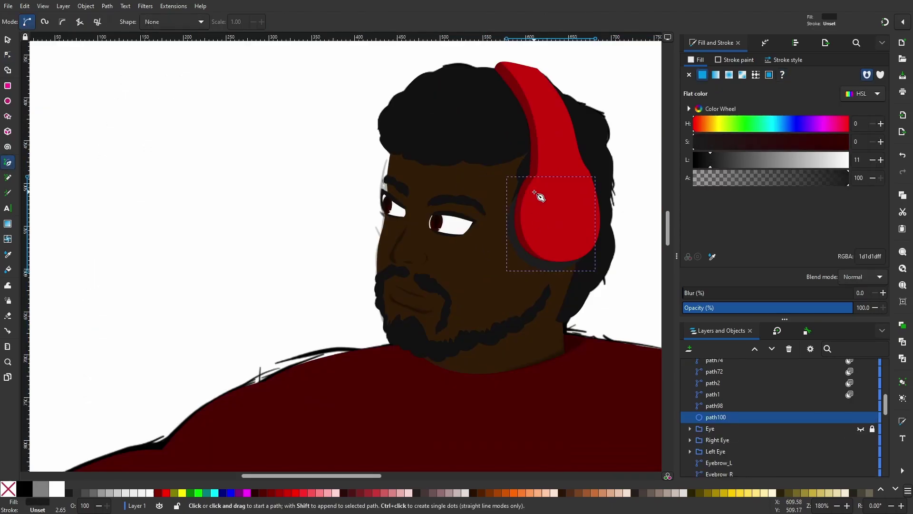
Draw a triangular shadow at the earcup rim and curve it along the lower rim
{"action": "left_click", "coordinate": [517, 195]}
{"action": "scroll", "coordinate": [524, 214], "scroll_direction": "up", "scroll_amount": 4}
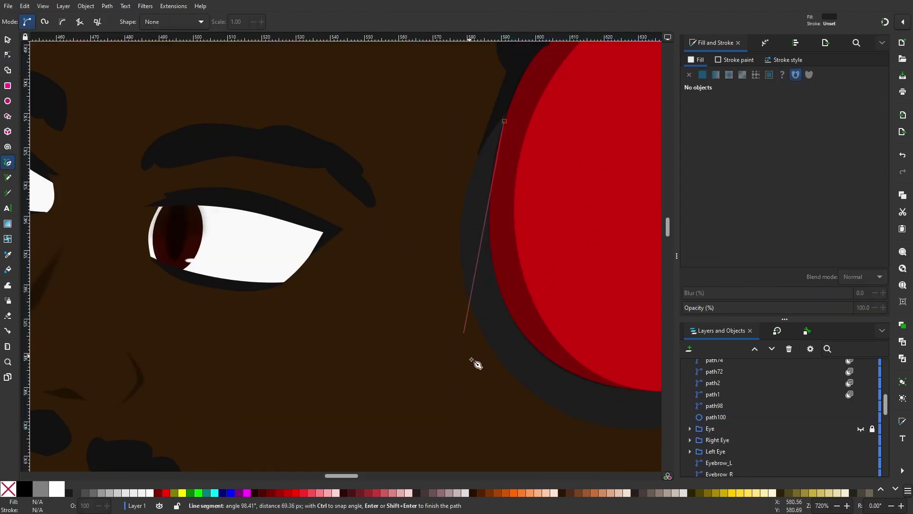
{"action": "left_click", "coordinate": [296, 283]}
{"action": "left_click", "coordinate": [305, 60]}
{"action": "key", "text": "n"}
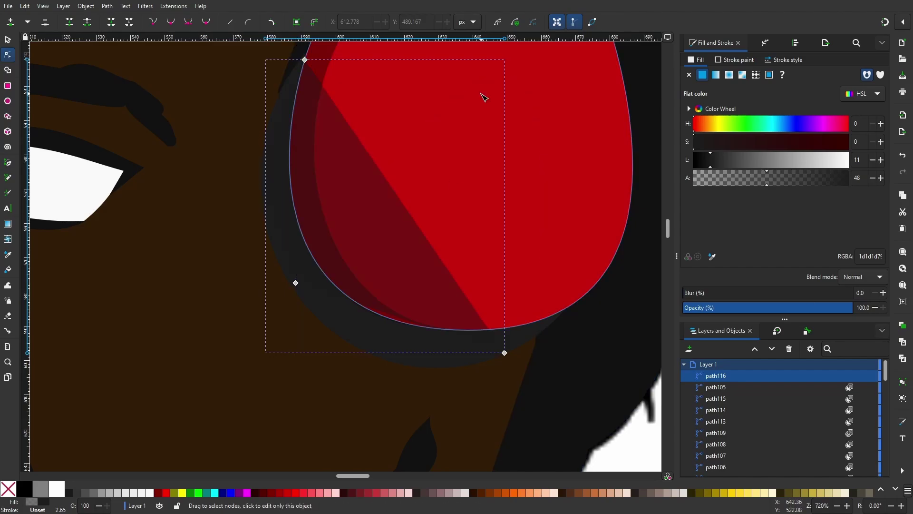
{"action": "scroll", "coordinate": [307, 88], "scroll_direction": "up", "scroll_amount": 1}
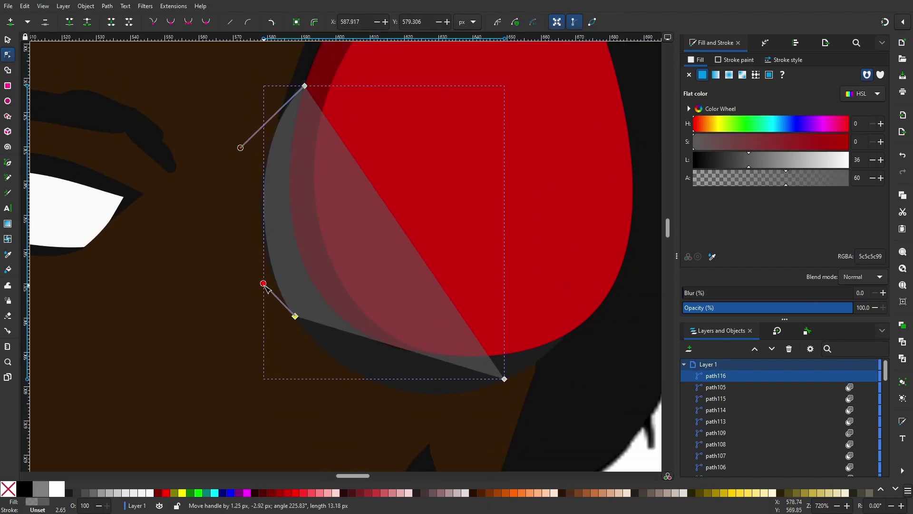
{"action": "left_click_drag", "start_coordinate": [263, 284], "coordinate": [250, 260]}
{"action": "mouse_move", "coordinate": [504, 379]}
{"action": "left_mouse_down"}
{"action": "mouse_move", "coordinate": [404, 416]}
{"action": "mouse_move", "coordinate": [416, 393]}
{"action": "left_mouse_up"}
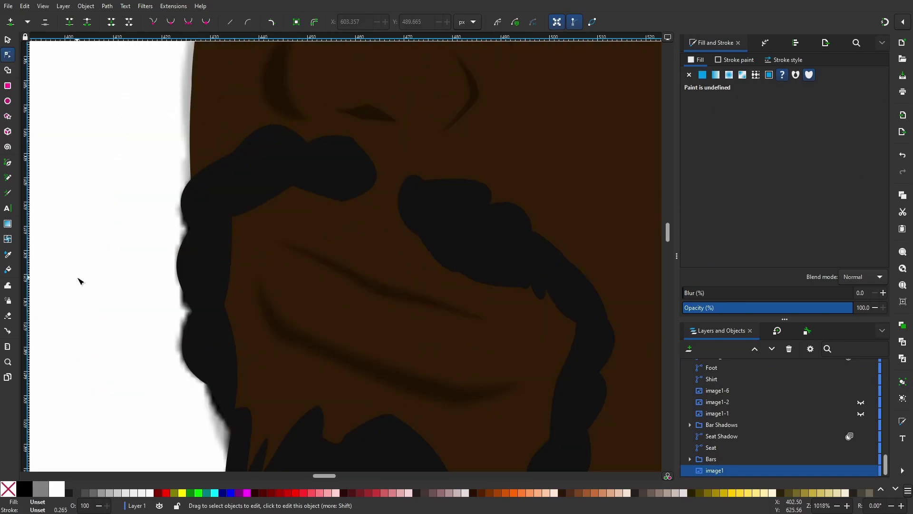
Begin outlining a shading shape along the beard's edge with the Pen tool
{"action": "key", "text": "b"}
{"action": "left_click", "coordinate": [372, 184]}
{"action": "left_click", "coordinate": [343, 201]}
{"action": "scroll", "coordinate": [309, 190], "scroll_direction": "down", "scroll_amount": 3}
{"action": "left_click", "coordinate": [292, 125]}
{"action": "left_click", "coordinate": [231, 156]}
{"action": "left_click", "coordinate": [223, 247]}
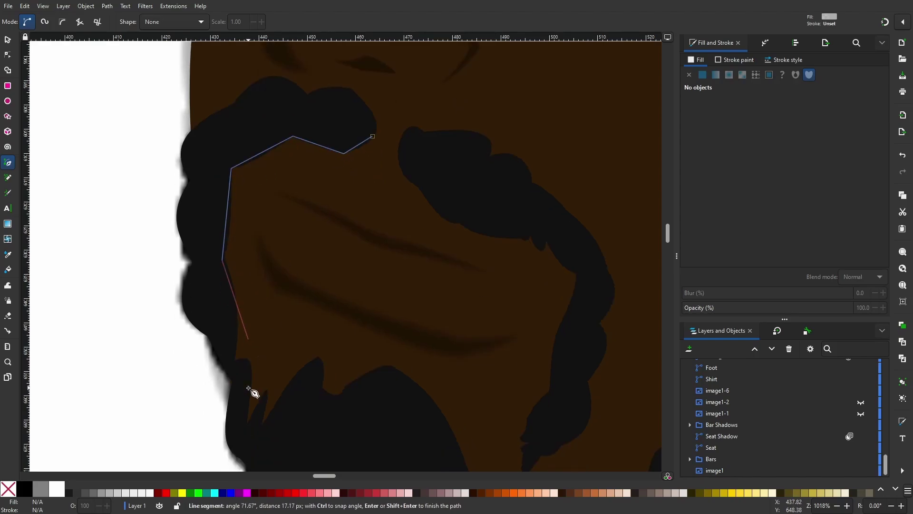
{"action": "left_click", "coordinate": [233, 349]}
{"action": "left_click", "coordinate": [343, 385]}
{"action": "scroll", "coordinate": [361, 323], "scroll_direction": "down", "scroll_amount": 5}
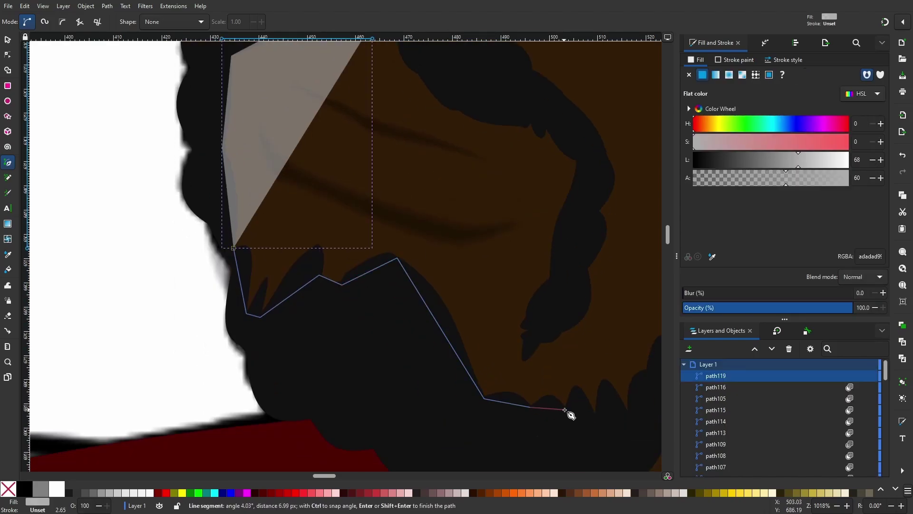
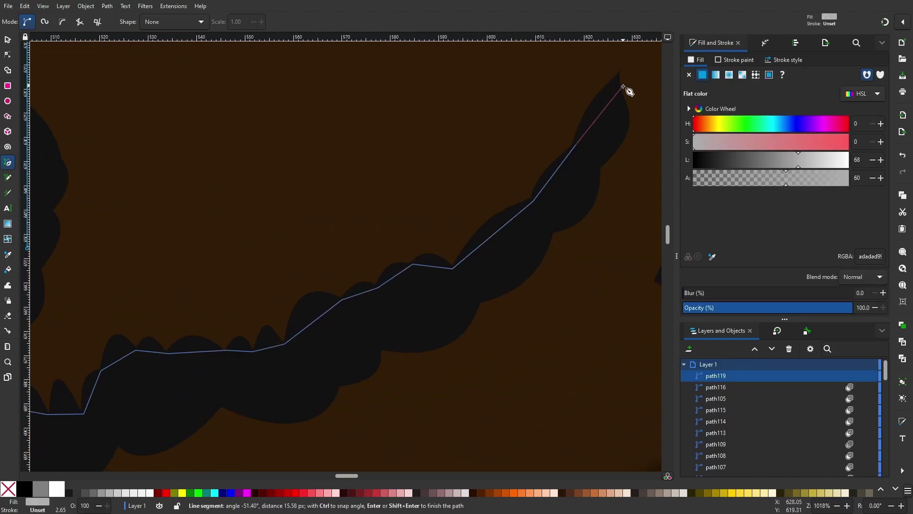
Add the last points along the lower band edge and close the grey band path at its start node
{"action": "left_click", "coordinate": [349, 320]}
{"action": "scroll", "coordinate": [204, 389], "scroll_direction": "left", "scroll_amount": 10}
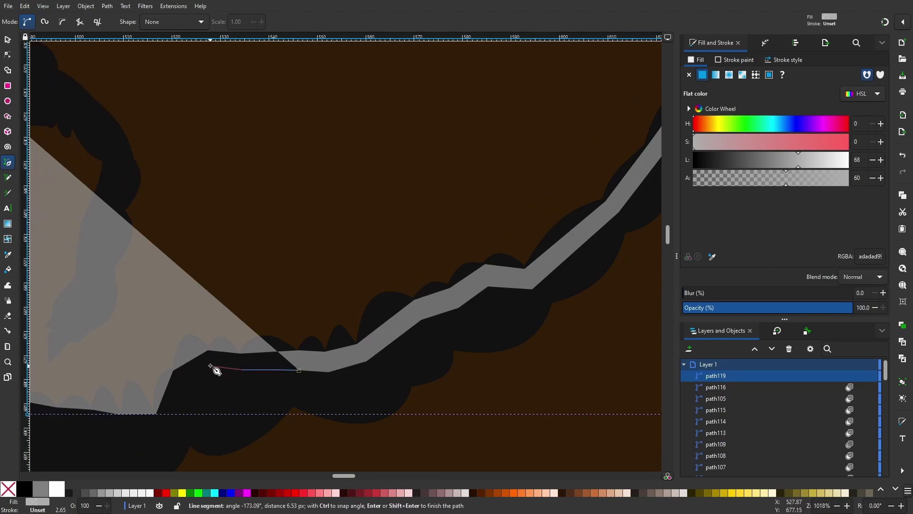
{"action": "scroll", "coordinate": [230, 359], "scroll_direction": "down", "scroll_amount": 3}
{"action": "left_click", "coordinate": [349, 355]}
{"action": "left_click", "coordinate": [286, 347]}
{"action": "scroll", "coordinate": [114, 333], "scroll_direction": "left", "scroll_amount": 3}
{"action": "left_click", "coordinate": [144, 233]}
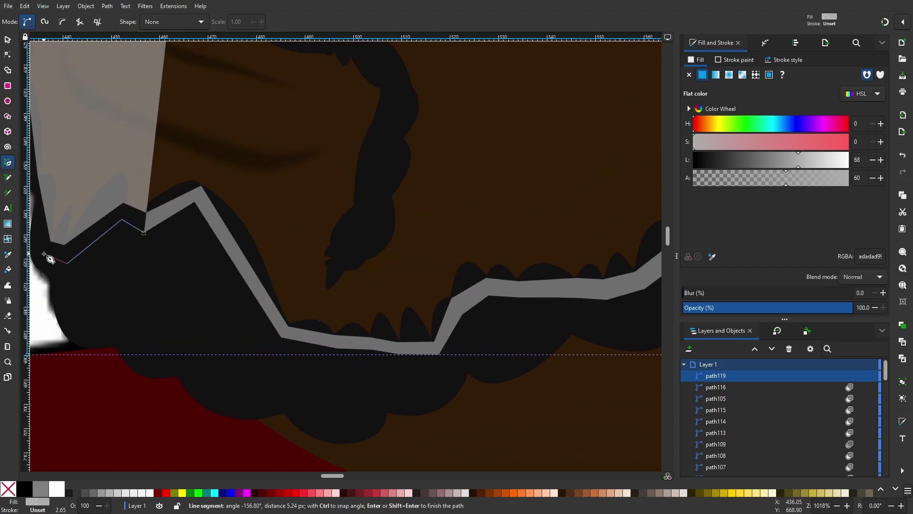
{"action": "key", "text": "Return"}
{"action": "scroll", "coordinate": [50, 259], "scroll_direction": "down", "scroll_amount": 2}
Dismiss the selection preferences, then curve the band's first node handle and segment with the Node tool
{"action": "double_click", "coordinate": [7, 40]}
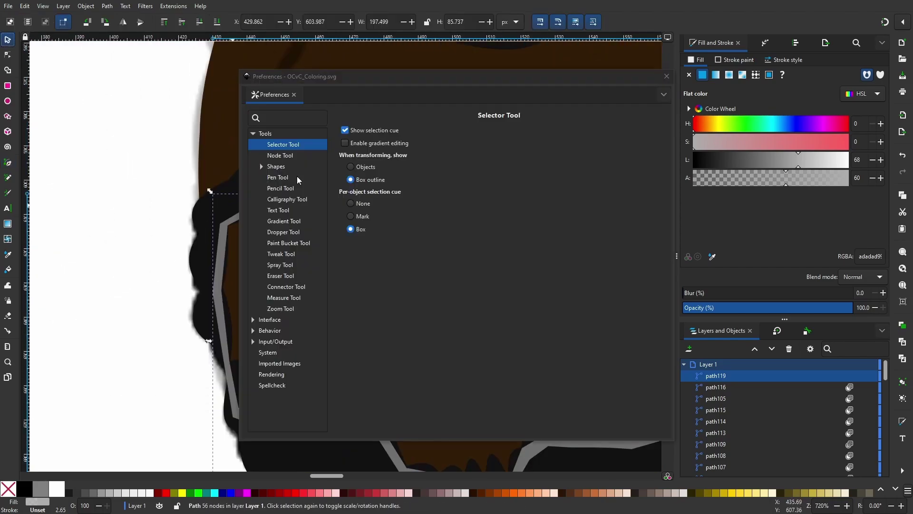
{"action": "key", "text": "Escape"}
{"action": "key", "text": "n"}
{"action": "scroll", "coordinate": [265, 189], "scroll_direction": "up", "scroll_amount": 2, "text": "ctrl"}
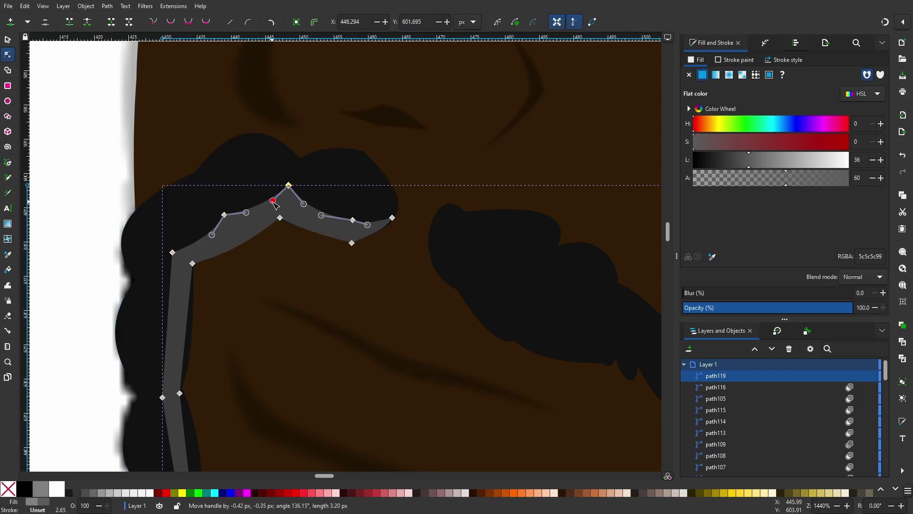
{"action": "scroll", "coordinate": [295, 257], "scroll_direction": "down", "scroll_amount": 4}
{"action": "scroll", "coordinate": [295, 257], "scroll_direction": "left", "scroll_amount": 6}
{"action": "scroll", "coordinate": [311, 285], "scroll_direction": "down", "scroll_amount": 6}
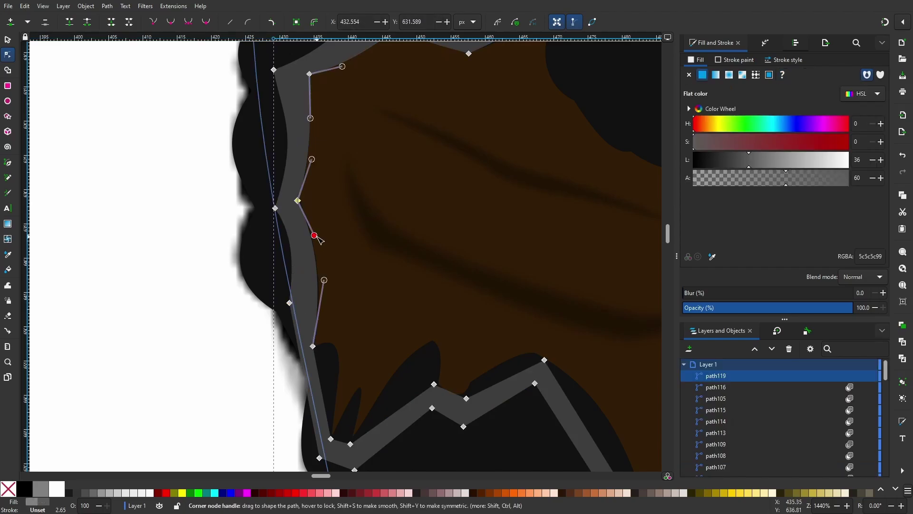
{"action": "scroll", "coordinate": [212, 263], "scroll_direction": "up", "scroll_amount": 3, "text": "ctrl"}
{"action": "scroll", "coordinate": [212, 263], "scroll_direction": "down", "scroll_amount": 1, "text": "ctrl"}
{"action": "scroll", "coordinate": [211, 263], "scroll_direction": "down", "scroll_amount": 6}
{"action": "left_click_drag", "start_coordinate": [266, 97], "coordinate": [272, 125]}
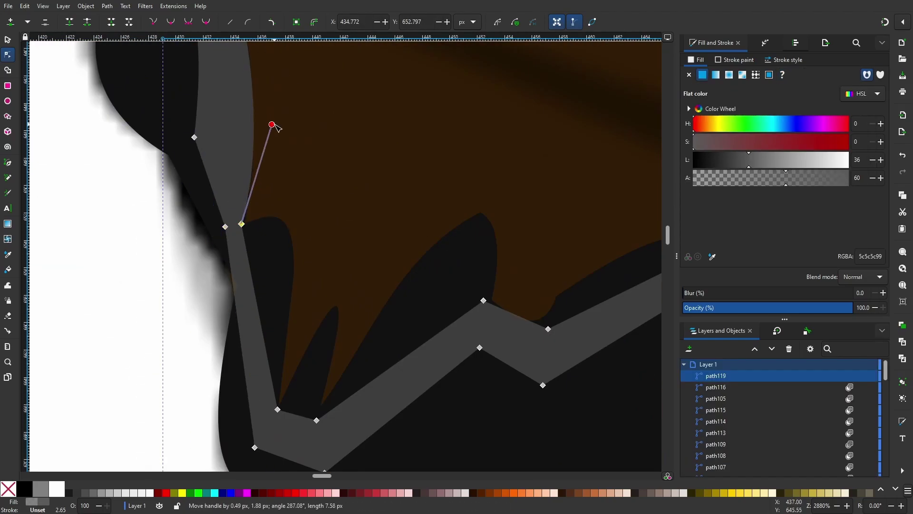
{"action": "mouse_move", "coordinate": [234, 241]}
{"action": "left_mouse_down"}
{"action": "mouse_move", "coordinate": [294, 231]}
{"action": "mouse_move", "coordinate": [247, 272]}
{"action": "left_mouse_up"}
{"action": "scroll", "coordinate": [262, 238], "scroll_direction": "down", "scroll_amount": 5}
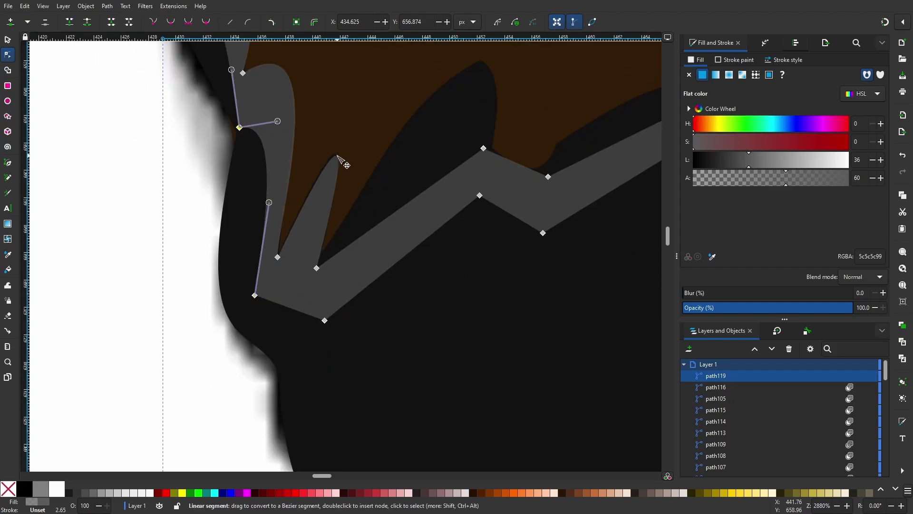
Pull the upper segment into a tall lobe and add a new node on the band edge
{"action": "left_click", "coordinate": [313, 321]}
{"action": "scroll", "coordinate": [282, 267], "scroll_direction": "up", "scroll_amount": 5}
{"action": "left_click_drag", "start_coordinate": [239, 318], "coordinate": [245, 310]}
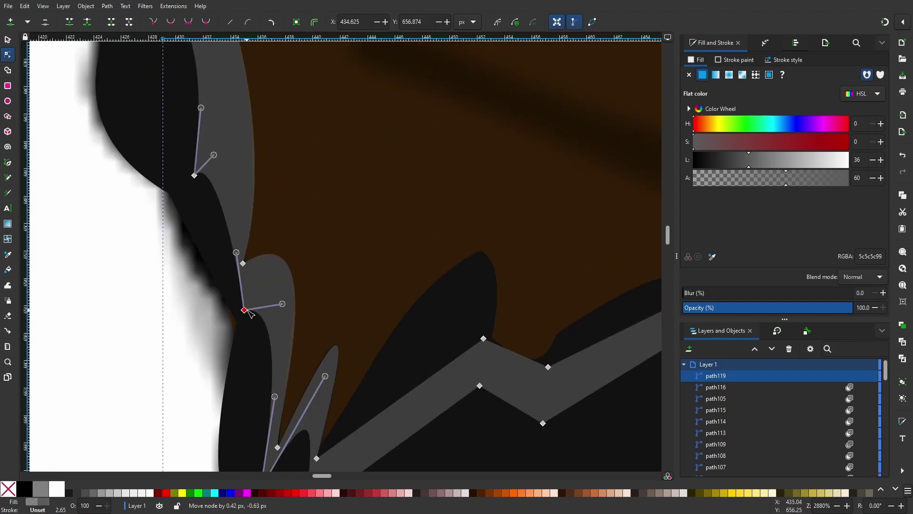
{"action": "left_click_drag", "start_coordinate": [403, 289], "coordinate": [481, 140]}
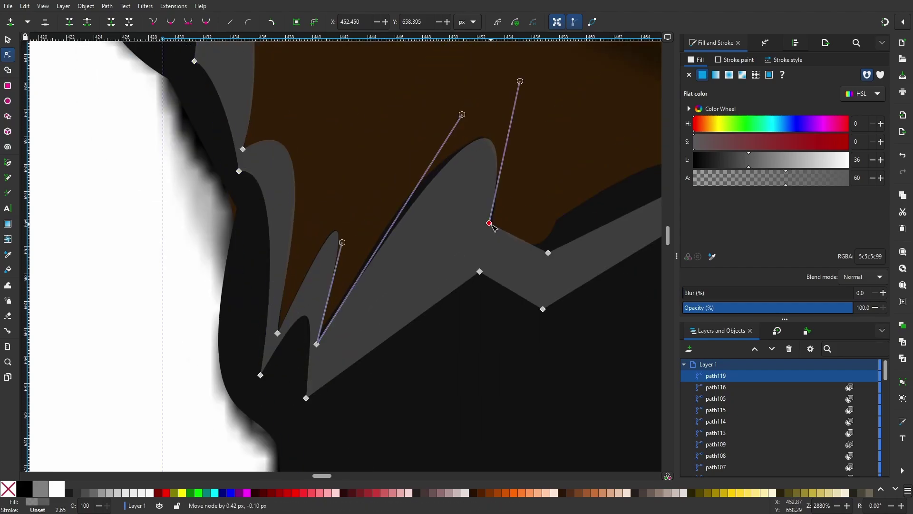
{"action": "double_click", "coordinate": [408, 324]}
{"action": "mouse_move", "coordinate": [409, 325]}
{"action": "left_mouse_down"}
{"action": "mouse_move", "coordinate": [463, 257]}
{"action": "mouse_move", "coordinate": [430, 352]}
{"action": "left_mouse_up"}
{"action": "scroll", "coordinate": [431, 292], "scroll_direction": "down", "scroll_amount": 5}
{"action": "scroll", "coordinate": [429, 295], "scroll_direction": "up", "scroll_amount": 4}
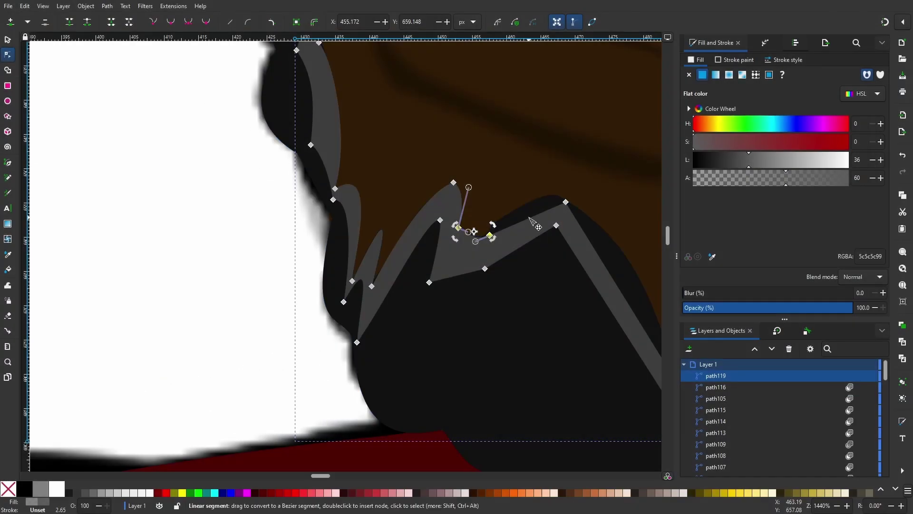
{"action": "scroll", "coordinate": [532, 267], "scroll_direction": "up", "scroll_amount": 5}
{"action": "left_click", "coordinate": [319, 156]}
{"action": "left_click_drag", "start_coordinate": [334, 170], "coordinate": [328, 145]}
Lower the bottom node, adjust a curve handle, and bend another straight segment into a curve
{"action": "scroll", "coordinate": [336, 170], "scroll_direction": "down", "scroll_amount": 7}
{"action": "scroll", "coordinate": [495, 140], "scroll_direction": "up", "scroll_amount": 4, "text": "ctrl"}
{"action": "scroll", "coordinate": [506, 261], "scroll_direction": "down", "scroll_amount": 4, "text": "ctrl"}
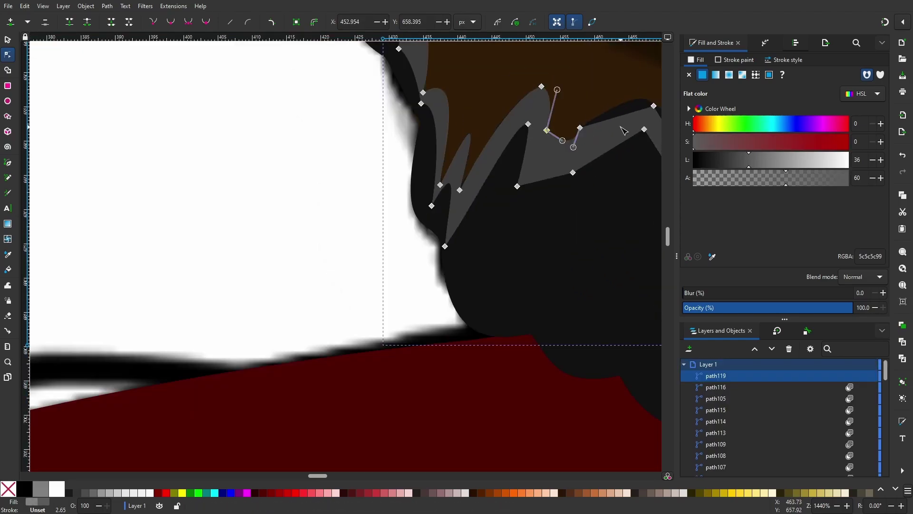
{"action": "scroll", "coordinate": [586, 182], "scroll_direction": "up", "scroll_amount": 2, "text": "ctrl"}
{"action": "scroll", "coordinate": [587, 196], "scroll_direction": "up", "scroll_amount": 1, "text": "ctrl"}
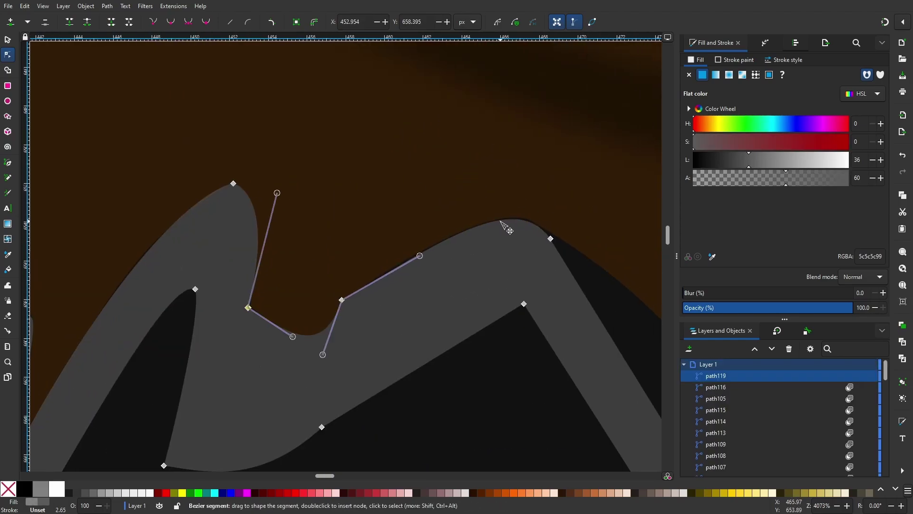
{"action": "left_click_drag", "start_coordinate": [524, 303], "coordinate": [523, 336]}
{"action": "left_click_drag", "start_coordinate": [419, 256], "coordinate": [419, 260]}
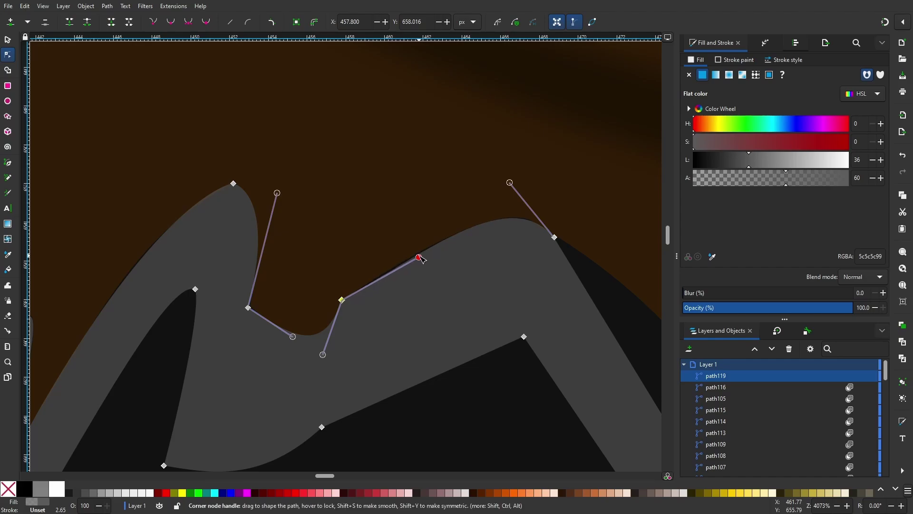
{"action": "left_click", "coordinate": [524, 337]}
{"action": "scroll", "coordinate": [452, 285], "scroll_direction": "down", "scroll_amount": 1, "text": "ctrl"}
{"action": "key", "text": "Escape"}
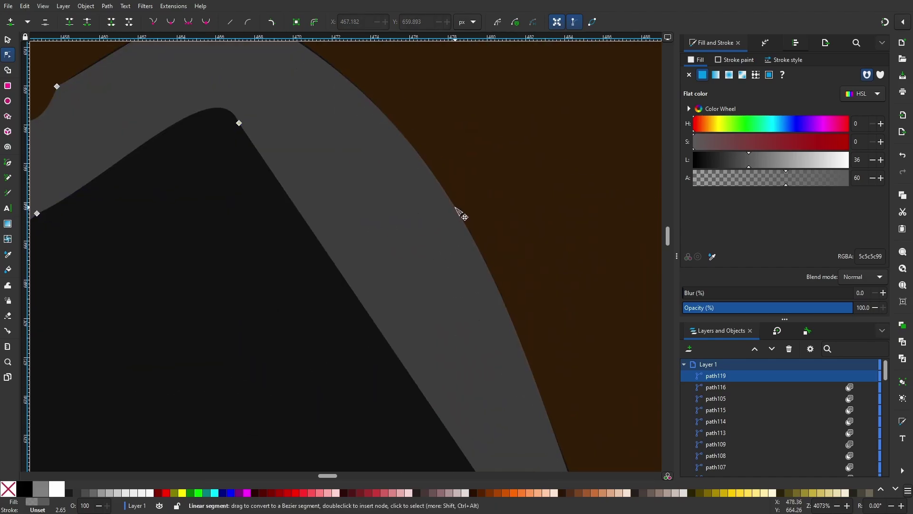
{"action": "scroll", "coordinate": [447, 221], "scroll_direction": "down", "scroll_amount": 1, "text": "ctrl"}
{"action": "left_click_drag", "start_coordinate": [444, 223], "coordinate": [457, 223]}
{"action": "scroll", "coordinate": [561, 246], "scroll_direction": "up", "scroll_amount": 2, "text": "ctrl"}
{"action": "scroll", "coordinate": [597, 281], "scroll_direction": "down", "scroll_amount": 1, "text": "ctrl"}
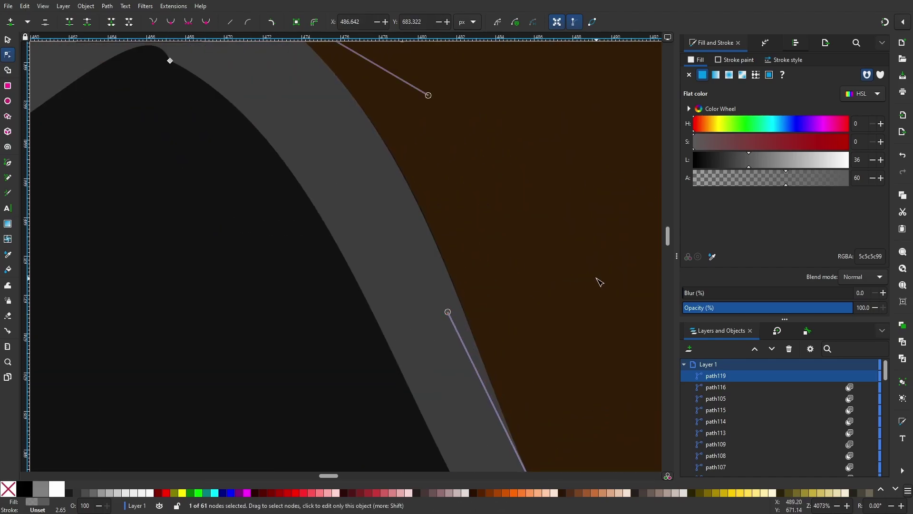
{"action": "scroll", "coordinate": [596, 282], "scroll_direction": "down", "scroll_amount": 3, "text": "ctrl"}
{"action": "scroll", "coordinate": [508, 266], "scroll_direction": "up", "scroll_amount": 3, "text": "ctrl"}
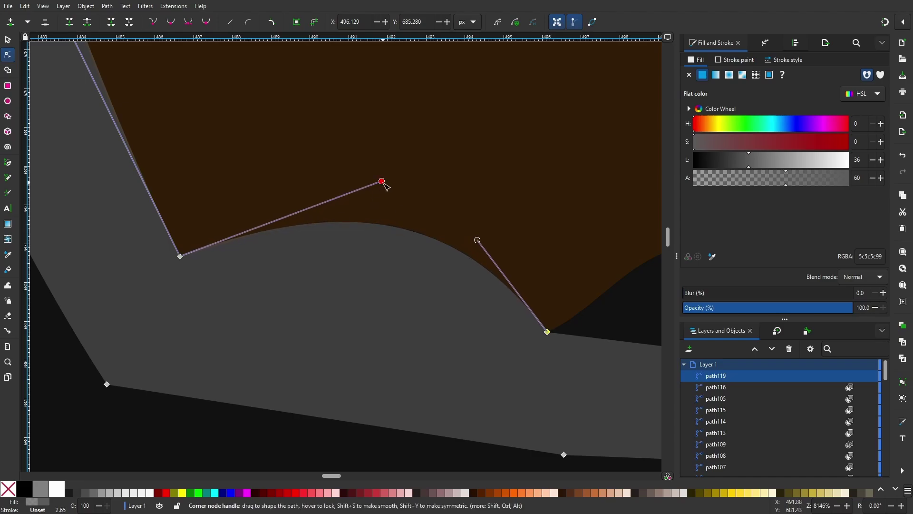
{"action": "scroll", "coordinate": [86, 376], "scroll_direction": "down", "scroll_amount": 2, "text": "ctrl"}
Bend several upper and lower straight band segments into rounded humps
{"action": "scroll", "coordinate": [349, 367], "scroll_direction": "down", "scroll_amount": 2, "text": "ctrl"}
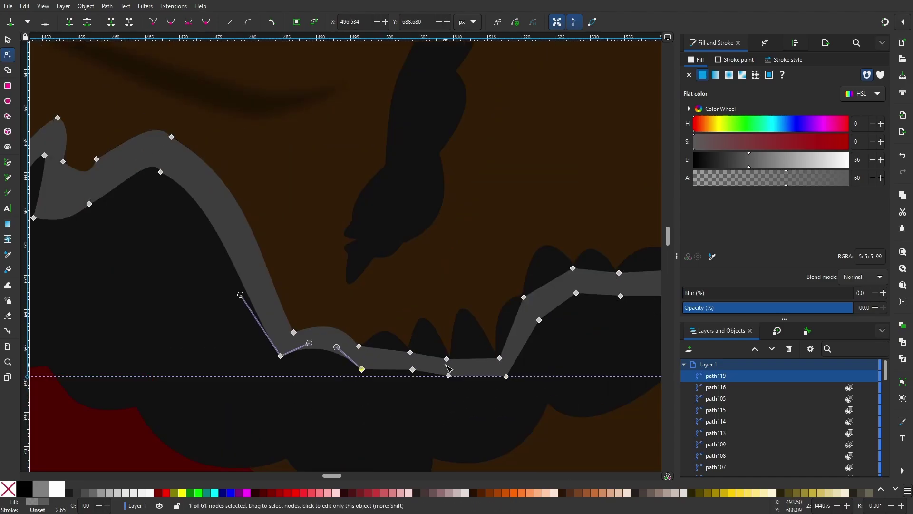
{"action": "scroll", "coordinate": [240, 296], "scroll_direction": "up", "scroll_amount": 3, "text": "ctrl"}
{"action": "left_click_drag", "start_coordinate": [314, 291], "coordinate": [320, 235]}
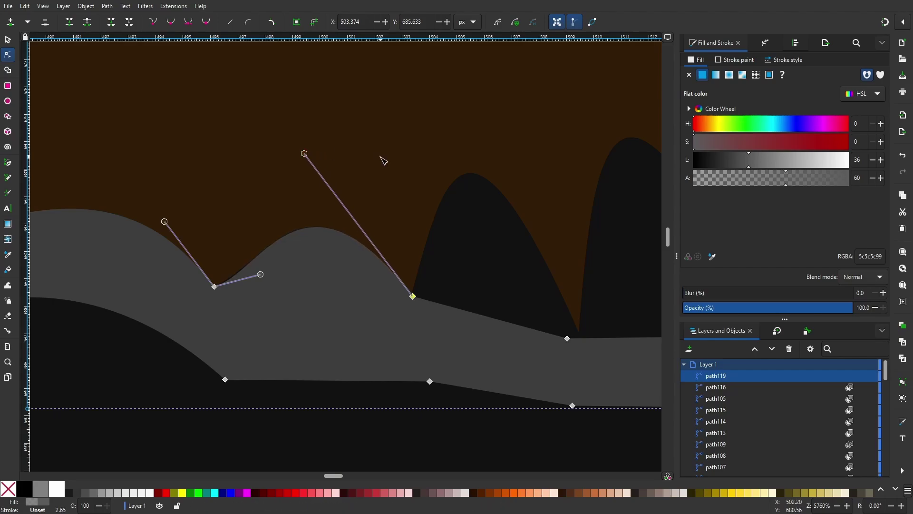
{"action": "left_click_drag", "start_coordinate": [328, 380], "coordinate": [313, 347]}
{"action": "left_click_drag", "start_coordinate": [490, 314], "coordinate": [479, 179]}
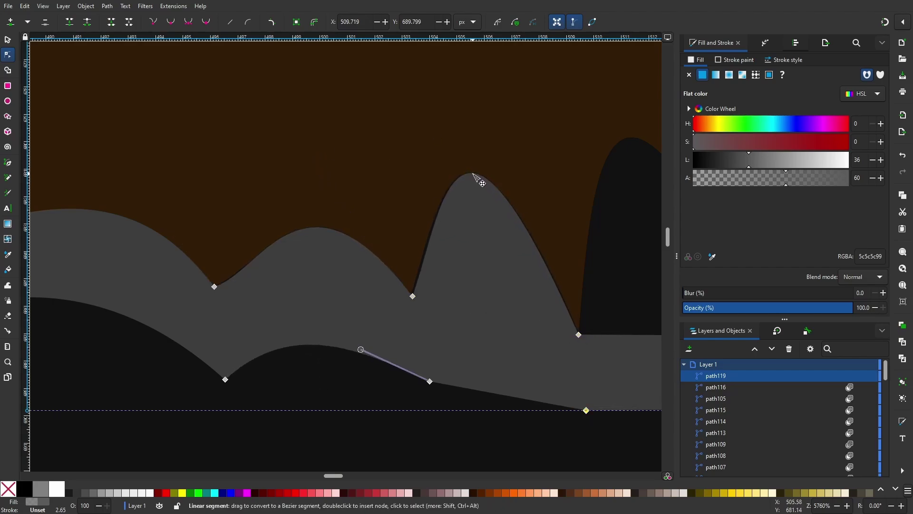
{"action": "left_click", "coordinate": [412, 295]}
{"action": "left_click_drag", "start_coordinate": [508, 395], "coordinate": [503, 337]}
{"action": "scroll", "coordinate": [605, 151], "scroll_direction": "right", "scroll_amount": 5}
{"action": "scroll", "coordinate": [606, 150], "scroll_direction": "right", "scroll_amount": 10}
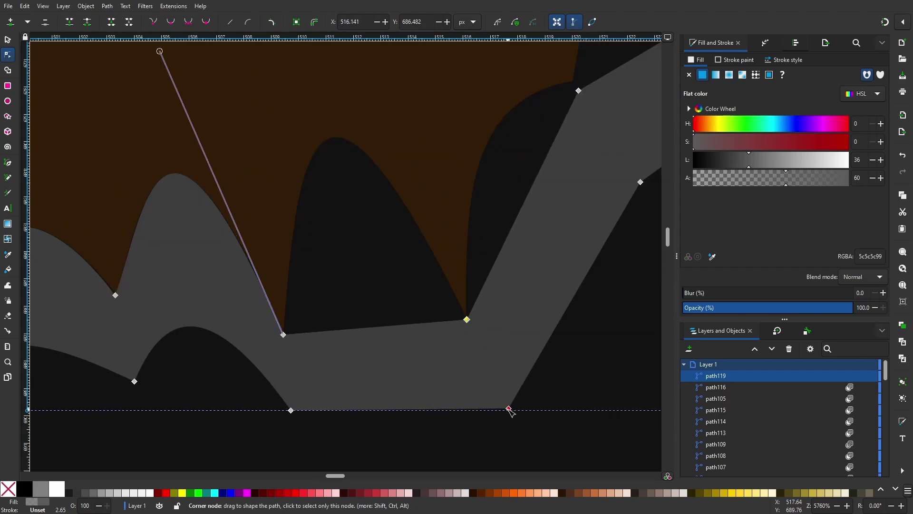
{"action": "left_click_drag", "start_coordinate": [361, 327], "coordinate": [350, 153]}
Reposition several band nodes and their handles to refine the humps' shape
{"action": "left_click", "coordinate": [467, 319]}
{"action": "scroll", "coordinate": [489, 249], "scroll_direction": "down", "scroll_amount": 6}
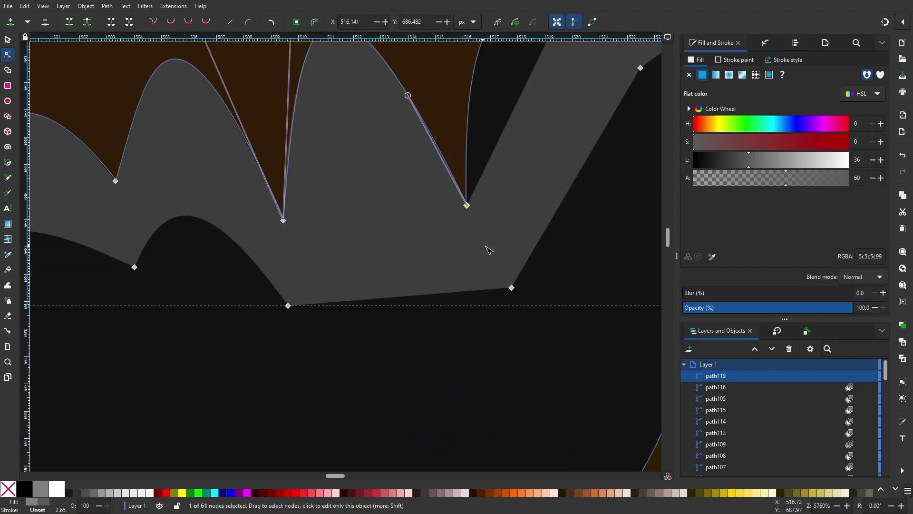
{"action": "left_click_drag", "start_coordinate": [509, 287], "coordinate": [502, 295]}
{"action": "scroll", "coordinate": [366, 164], "scroll_direction": "up", "scroll_amount": 8}
{"action": "scroll", "coordinate": [365, 164], "scroll_direction": "right", "scroll_amount": 8}
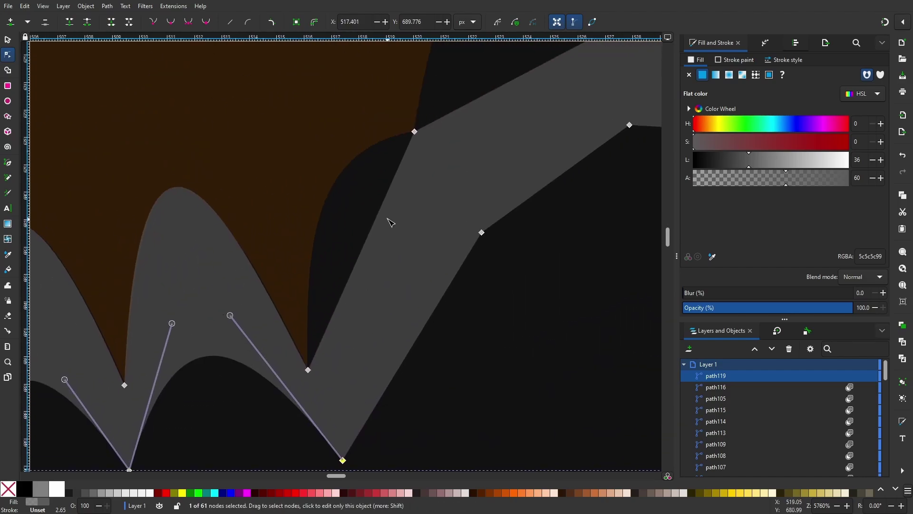
{"action": "left_click", "coordinate": [308, 370]}
{"action": "scroll", "coordinate": [342, 460], "scroll_direction": "down", "scroll_amount": 6}
{"action": "mouse_move", "coordinate": [381, 271]}
{"action": "left_mouse_down"}
{"action": "mouse_move", "coordinate": [409, 257]}
{"action": "mouse_move", "coordinate": [416, 223]}
{"action": "left_mouse_up"}
{"action": "scroll", "coordinate": [409, 257], "scroll_direction": "up", "scroll_amount": 6}
{"action": "scroll", "coordinate": [413, 236], "scroll_direction": "up", "scroll_amount": 11}
{"action": "scroll", "coordinate": [413, 236], "scroll_direction": "right", "scroll_amount": 11}
{"action": "left_click", "coordinate": [404, 242]}
{"action": "left_click_drag", "start_coordinate": [418, 342], "coordinate": [431, 344]}
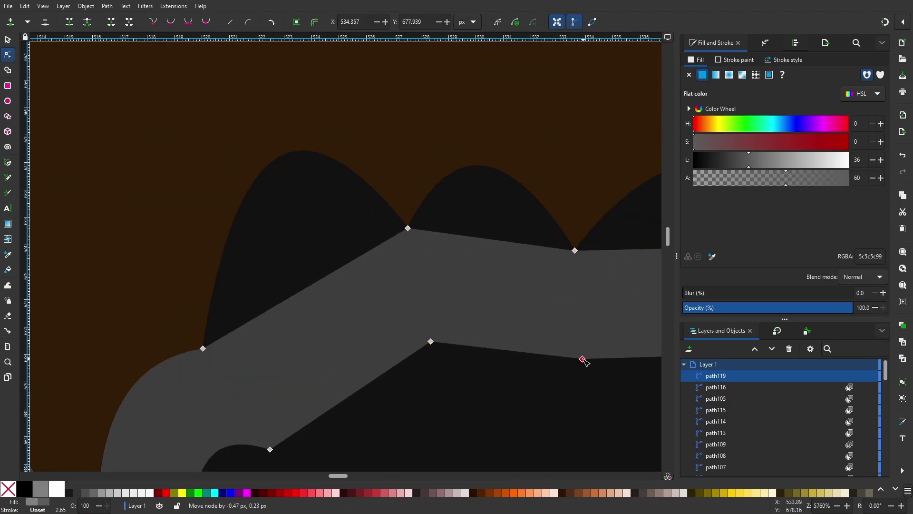
{"action": "left_click_drag", "start_coordinate": [584, 361], "coordinate": [583, 361]}
Curve the next upper and lower segments upward, including one tall bump
{"action": "scroll", "coordinate": [338, 225], "scroll_direction": "right", "scroll_amount": 20}
{"action": "scroll", "coordinate": [338, 225], "scroll_direction": "down", "scroll_amount": 1}
{"action": "left_click_drag", "start_coordinate": [316, 222], "coordinate": [306, 138]}
{"action": "left_click_drag", "start_coordinate": [371, 133], "coordinate": [379, 132]}
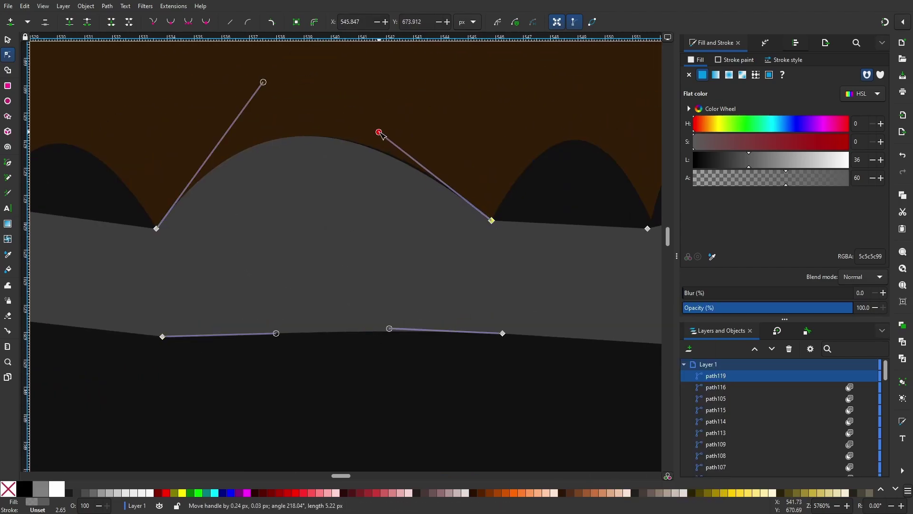
{"action": "left_click_drag", "start_coordinate": [333, 331], "coordinate": [336, 269]}
{"action": "scroll", "coordinate": [352, 301], "scroll_direction": "down", "scroll_amount": 2}
{"action": "scroll", "coordinate": [352, 301], "scroll_direction": "left", "scroll_amount": 20}
{"action": "scroll", "coordinate": [352, 302], "scroll_direction": "up", "scroll_amount": 2}
{"action": "mouse_move", "coordinate": [476, 217]}
{"action": "left_mouse_down"}
{"action": "mouse_move", "coordinate": [475, 153]}
{"action": "mouse_move", "coordinate": [424, 149]}
{"action": "left_mouse_up"}
{"action": "scroll", "coordinate": [475, 286], "scroll_direction": "down", "scroll_amount": 4}
{"action": "scroll", "coordinate": [393, 305], "scroll_direction": "up", "scroll_amount": 3}
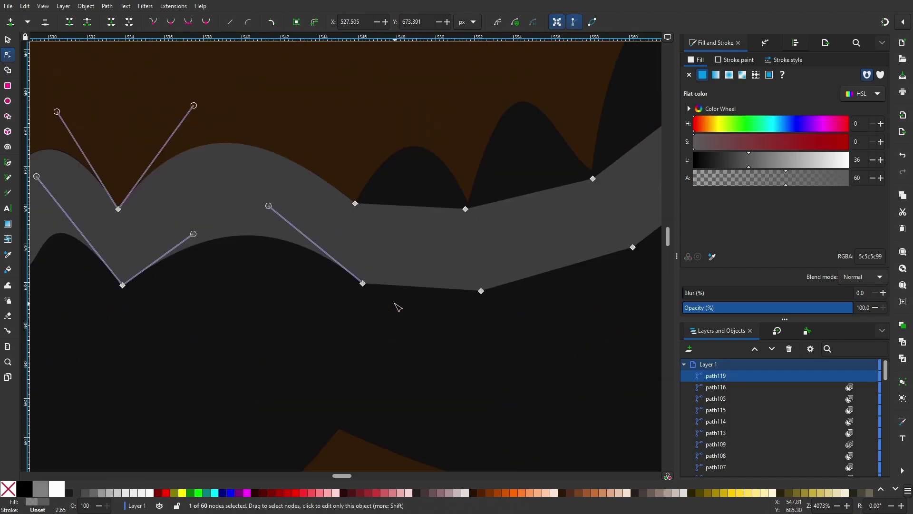
{"action": "scroll", "coordinate": [489, 251], "scroll_direction": "up", "scroll_amount": 1}
{"action": "left_click", "coordinate": [489, 251]}
{"action": "scroll", "coordinate": [467, 278], "scroll_direction": "right", "scroll_amount": 5}
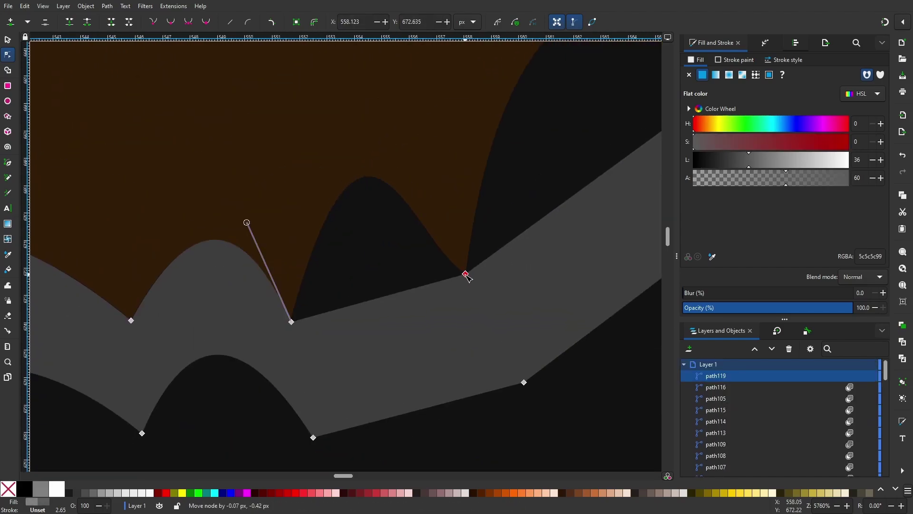
{"action": "left_click_drag", "start_coordinate": [375, 289], "coordinate": [397, 185]}
Bend the rightmost segments into bumps and move the end node down and left
{"action": "scroll", "coordinate": [437, 272], "scroll_direction": "up", "scroll_amount": 2}
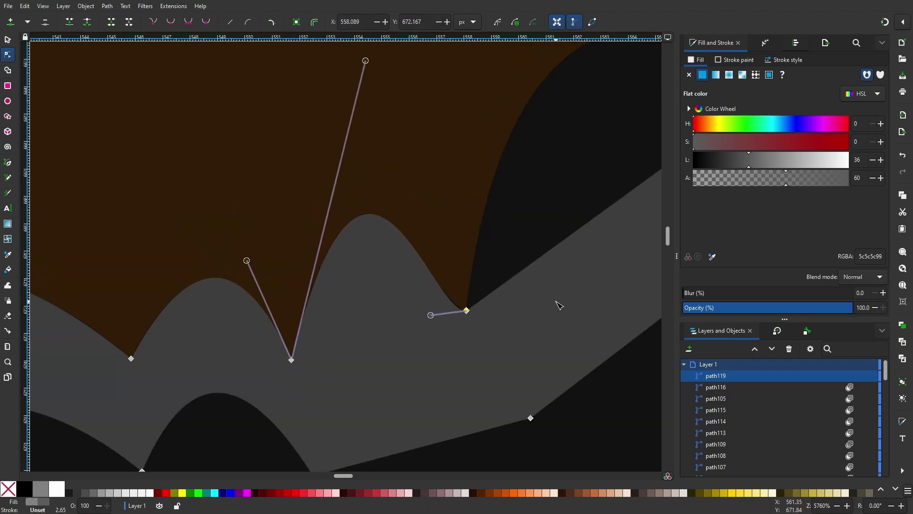
{"action": "scroll", "coordinate": [391, 408], "scroll_direction": "down", "scroll_amount": 2}
{"action": "scroll", "coordinate": [391, 407], "scroll_direction": "left", "scroll_amount": 3}
{"action": "scroll", "coordinate": [428, 362], "scroll_direction": "down", "scroll_amount": 2}
{"action": "left_click_drag", "start_coordinate": [428, 381], "coordinate": [464, 279]}
{"action": "left_click_drag", "start_coordinate": [597, 338], "coordinate": [586, 354]}
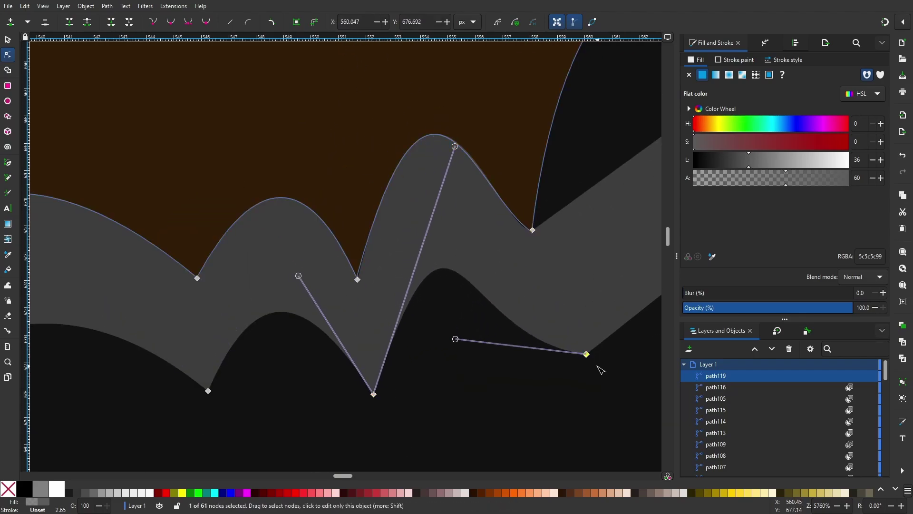
{"action": "scroll", "coordinate": [600, 370], "scroll_direction": "right", "scroll_amount": 5}
{"action": "scroll", "coordinate": [600, 370], "scroll_direction": "up", "scroll_amount": 3}
{"action": "left_click_drag", "start_coordinate": [547, 163], "coordinate": [638, 320]}
{"action": "mouse_move", "coordinate": [422, 281]}
{"action": "left_mouse_down"}
{"action": "mouse_move", "coordinate": [299, 247]}
{"action": "mouse_move", "coordinate": [272, 257]}
{"action": "left_mouse_up"}
{"action": "scroll", "coordinate": [473, 251], "scroll_direction": "down", "scroll_amount": 4}
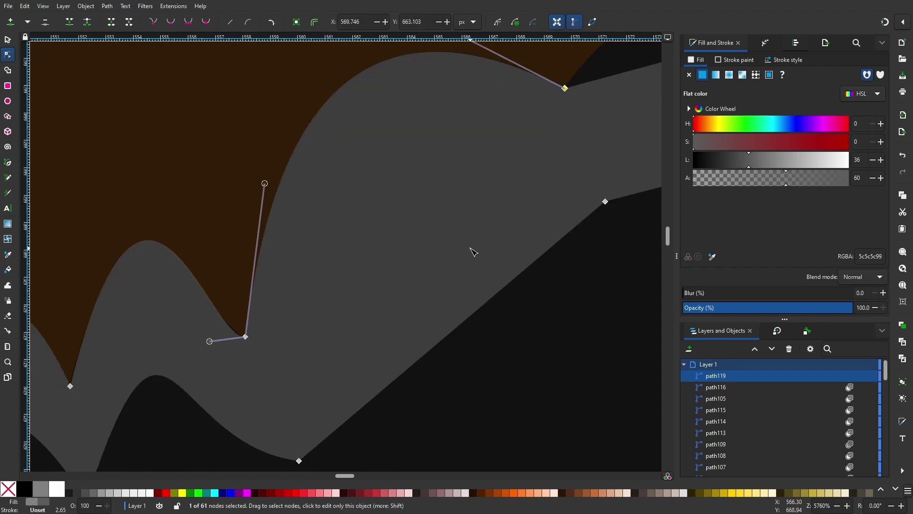
{"action": "mouse_move", "coordinate": [473, 252]}
{"action": "left_mouse_down"}
{"action": "mouse_move", "coordinate": [444, 218]}
{"action": "mouse_move", "coordinate": [475, 187]}
{"action": "left_mouse_up"}
{"action": "scroll", "coordinate": [558, 336], "scroll_direction": "right", "scroll_amount": 5}
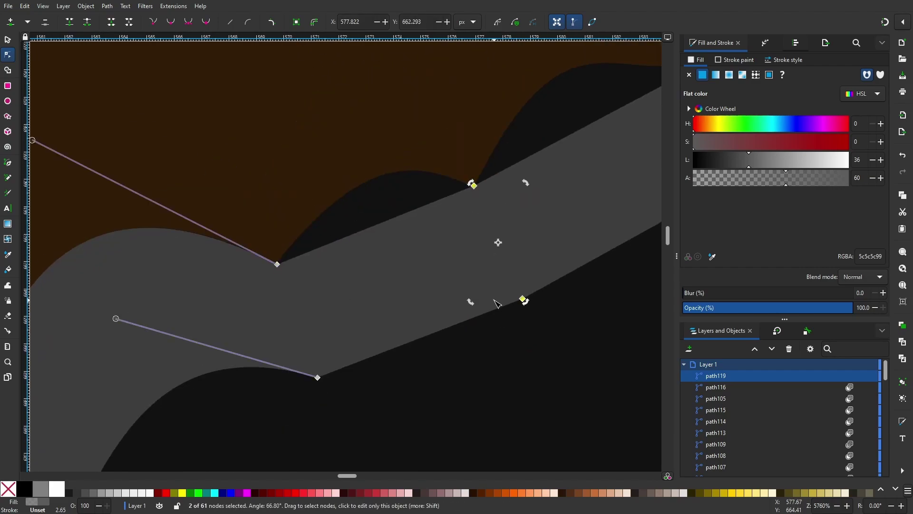
{"action": "scroll", "coordinate": [496, 303], "scroll_direction": "down", "scroll_amount": 4}
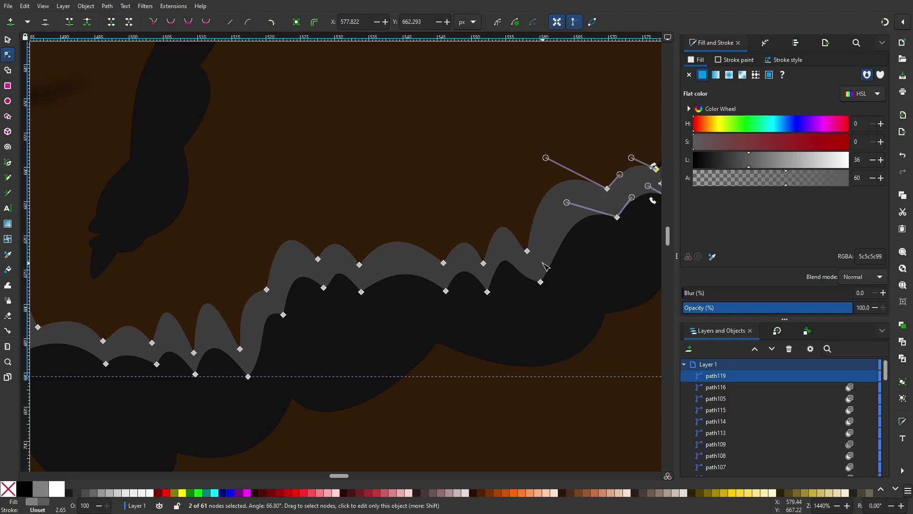
Nudge highlight nodes and bend its upper edge with a curve handle
{"action": "left_click_drag", "start_coordinate": [325, 291], "coordinate": [334, 288]}
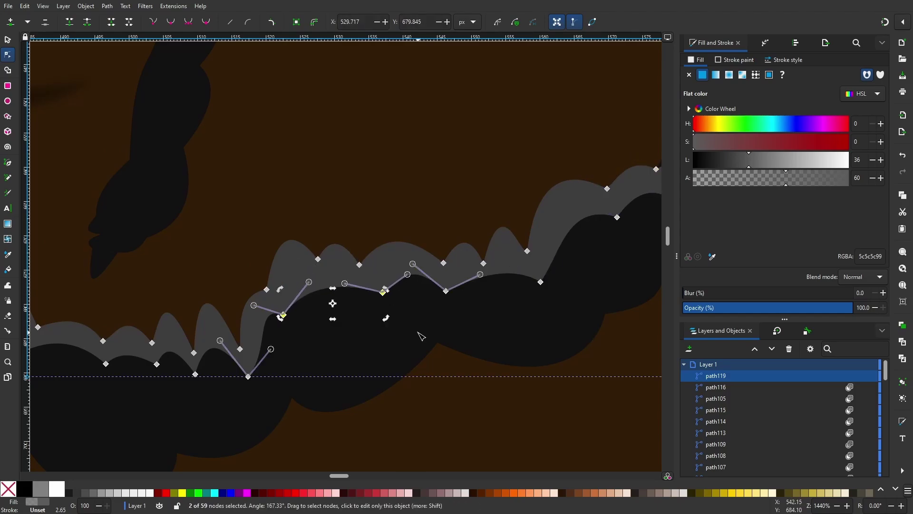
{"action": "scroll", "coordinate": [202, 300], "scroll_direction": "up", "scroll_amount": 2}
{"action": "scroll", "coordinate": [275, 189], "scroll_direction": "up", "scroll_amount": 5}
{"action": "scroll", "coordinate": [275, 190], "scroll_direction": "right", "scroll_amount": 5}
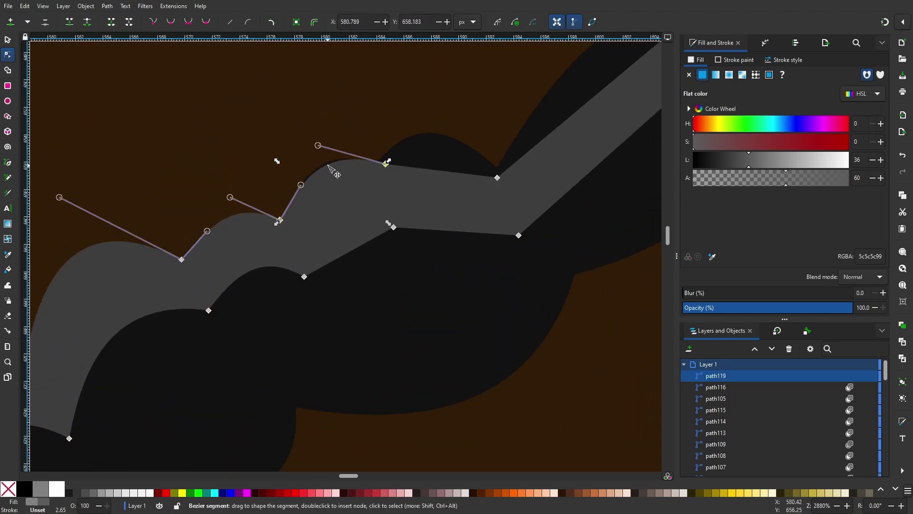
{"action": "left_click", "coordinate": [414, 249]}
{"action": "left_click", "coordinate": [497, 177]}
{"action": "scroll", "coordinate": [496, 143], "scroll_direction": "up", "scroll_amount": 2}
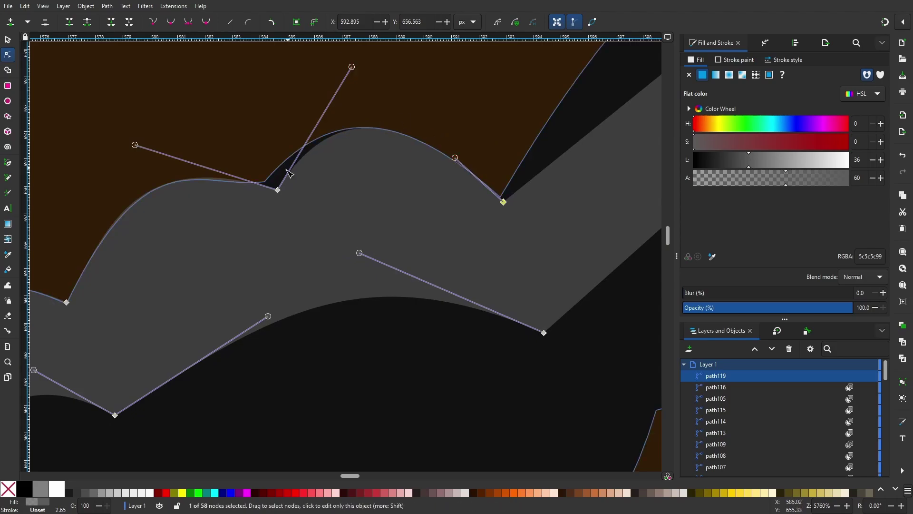
{"action": "left_click_drag", "start_coordinate": [277, 190], "coordinate": [260, 183]}
{"action": "scroll", "coordinate": [269, 153], "scroll_direction": "down", "scroll_amount": 1}
{"action": "scroll", "coordinate": [269, 152], "scroll_direction": "right", "scroll_amount": 5}
{"action": "scroll", "coordinate": [195, 402], "scroll_direction": "up", "scroll_amount": 2}
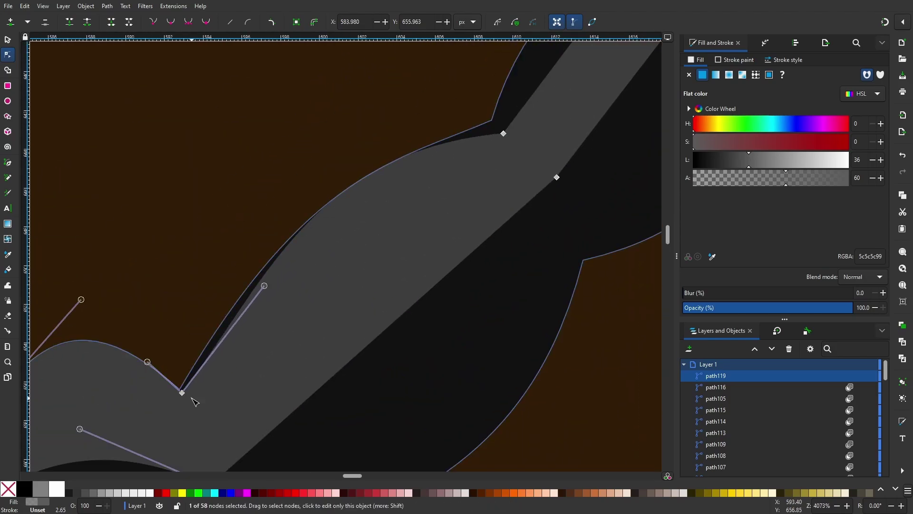
{"action": "left_click", "coordinate": [503, 134]}
{"action": "left_click_drag", "start_coordinate": [307, 139], "coordinate": [291, 177]}
{"action": "left_click_drag", "start_coordinate": [206, 363], "coordinate": [209, 355]}
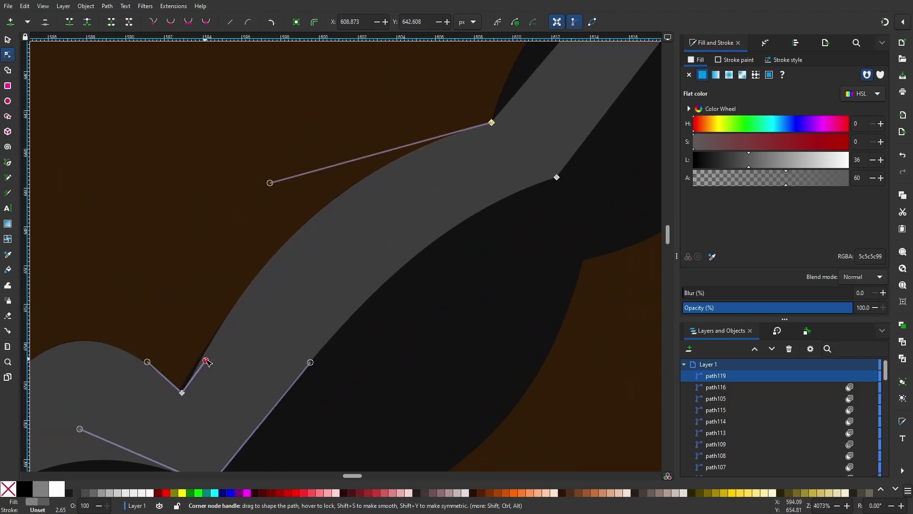
{"action": "scroll", "coordinate": [209, 356], "scroll_direction": "down", "scroll_amount": 7}
Adjust the lower corner nodes, curve the straight left edge, and box-select several highlight nodes
{"action": "left_click", "coordinate": [179, 256]}
{"action": "left_click", "coordinate": [236, 343]}
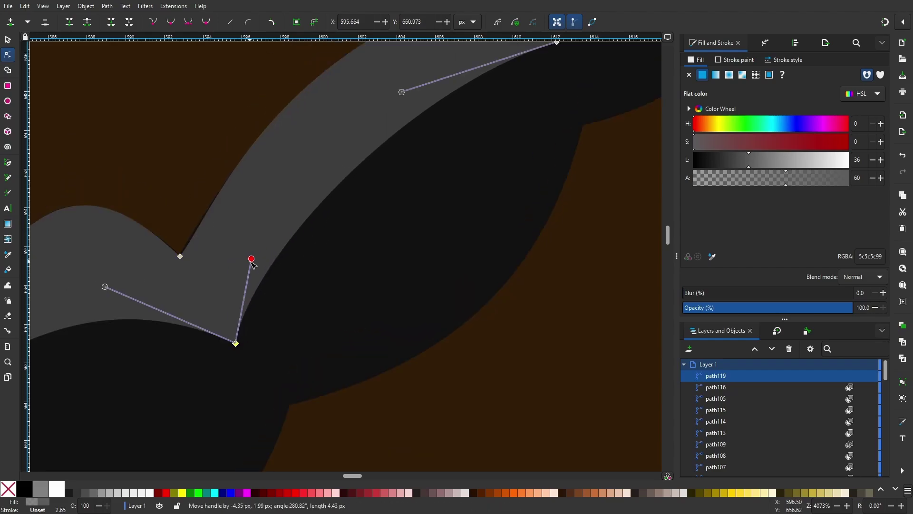
{"action": "scroll", "coordinate": [418, 261], "scroll_direction": "right", "scroll_amount": 5}
{"action": "scroll", "coordinate": [277, 300], "scroll_direction": "up", "scroll_amount": 3}
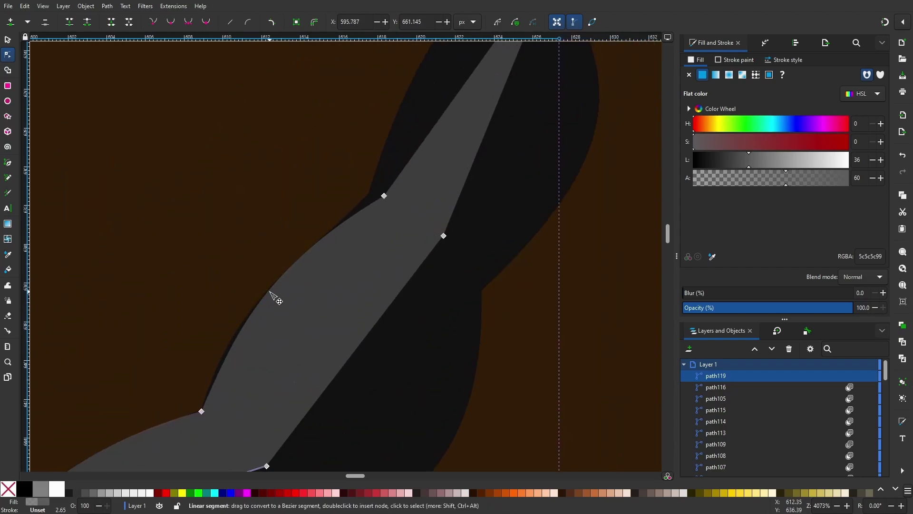
{"action": "left_click", "coordinate": [377, 322]}
{"action": "scroll", "coordinate": [436, 291], "scroll_direction": "right", "scroll_amount": 10}
{"action": "scroll", "coordinate": [436, 292], "scroll_direction": "up", "scroll_amount": 13}
{"action": "left_click_drag", "start_coordinate": [266, 323], "coordinate": [315, 330]}
{"action": "scroll", "coordinate": [315, 330], "scroll_direction": "down", "scroll_amount": 8}
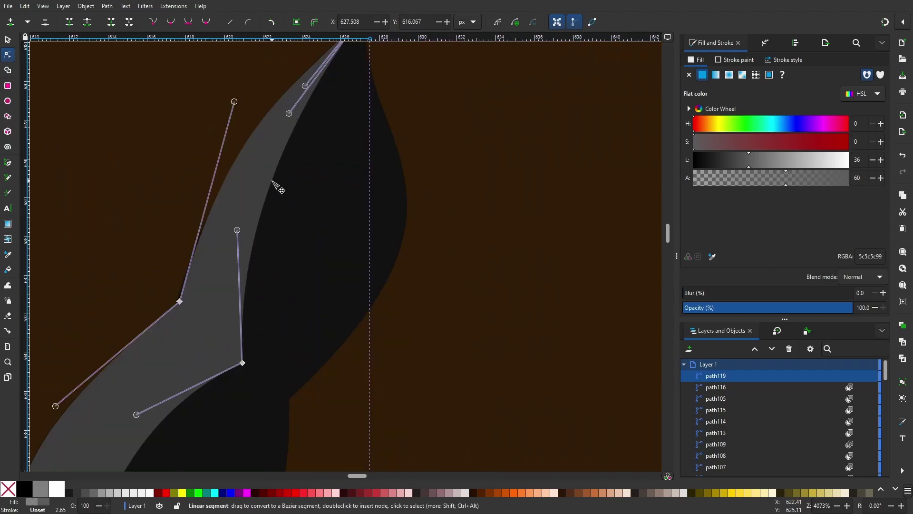
{"action": "scroll", "coordinate": [278, 186], "scroll_direction": "up", "scroll_amount": 3}
{"action": "left_click_drag", "start_coordinate": [286, 228], "coordinate": [338, 198]}
Select the grey beard highlight path119 and start lightening its grey fill
{"action": "scroll", "coordinate": [487, 178], "scroll_direction": "down", "scroll_amount": 9}
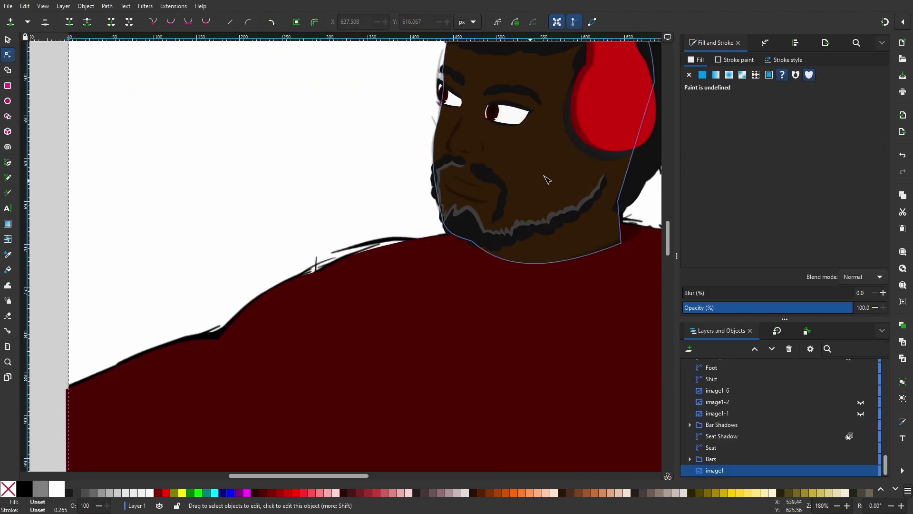
{"action": "left_click", "coordinate": [547, 179]}
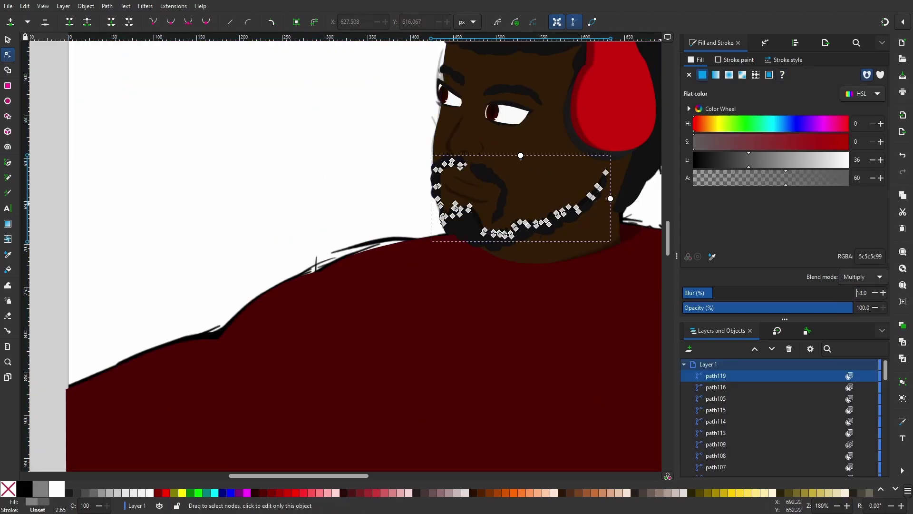
{"action": "scroll", "coordinate": [453, 143], "scroll_direction": "up", "scroll_amount": 5}
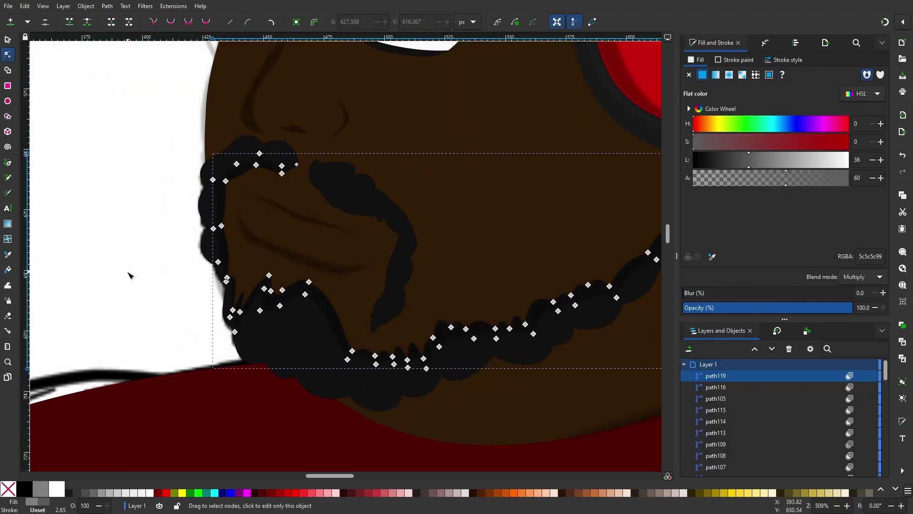
{"action": "left_click", "coordinate": [343, 184]}
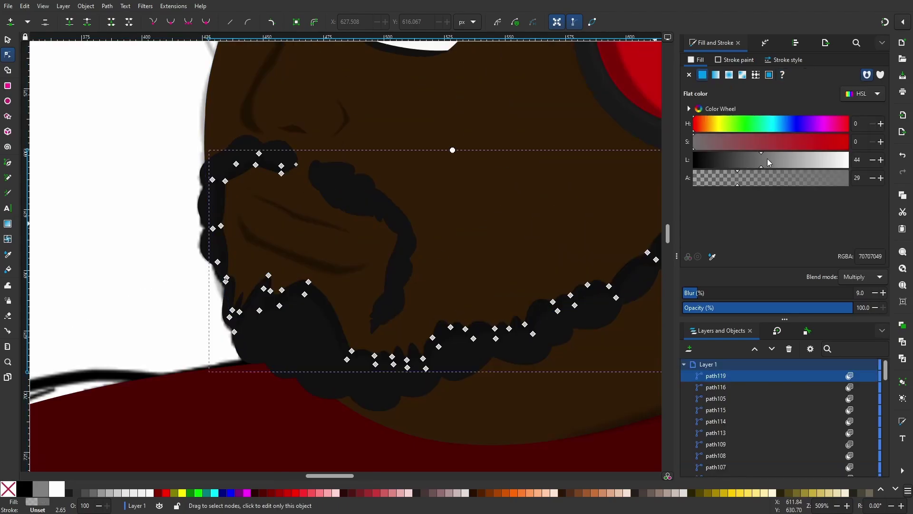
{"action": "key", "text": "minus"}
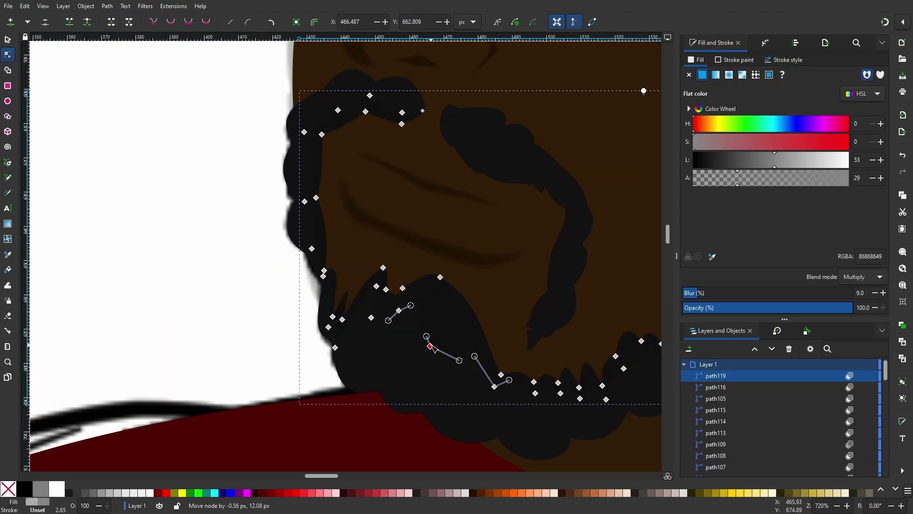
{"action": "key", "text": "minus"}
{"action": "key", "text": "minus"}
{"action": "scroll", "coordinate": [778, 425], "scroll_direction": "up", "scroll_amount": 5}
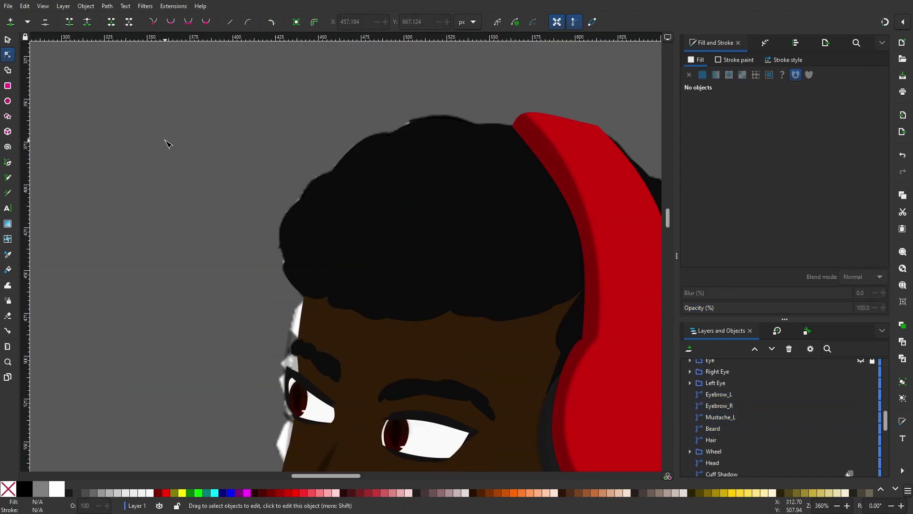
Draw a dark grey shading shape over the curly hairline with the Pen tool
{"action": "key", "text": "b"}
{"action": "left_click", "coordinate": [331, 173]}
{"action": "left_click", "coordinate": [287, 261]}
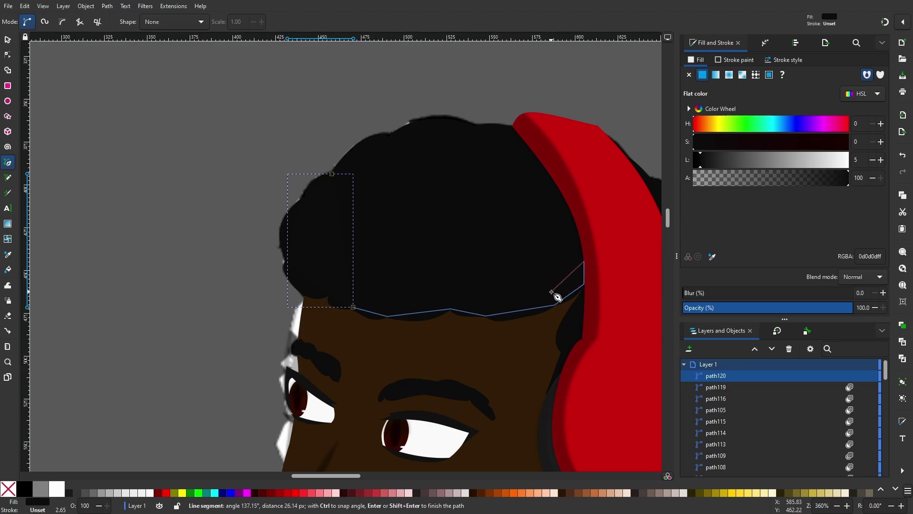
{"action": "key", "text": "Return"}
Make the hairline shading translucent at Alpha 64 and select its lower-edge node
{"action": "key", "text": "n"}
{"action": "scroll", "coordinate": [432, 295], "scroll_direction": "up", "scroll_amount": 3}
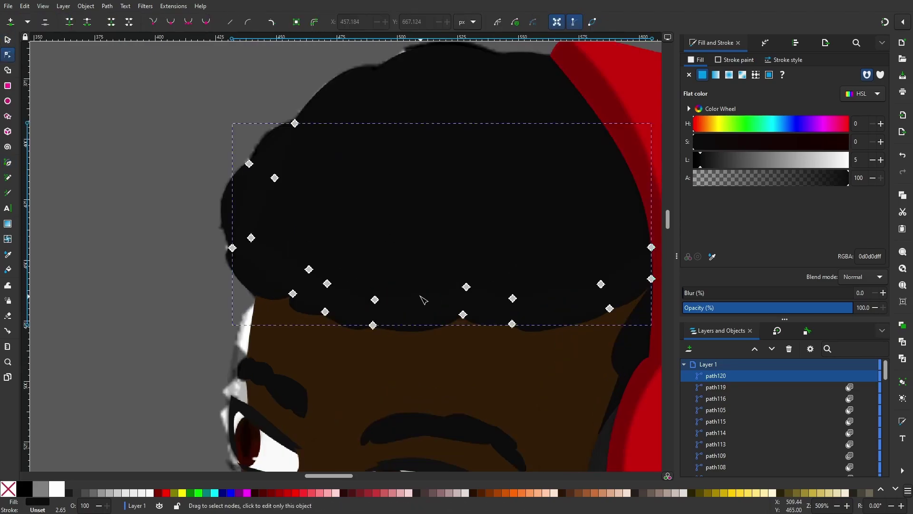
{"action": "scroll", "coordinate": [423, 299], "scroll_direction": "up", "scroll_amount": 3}
{"action": "left_click", "coordinate": [495, 338]}
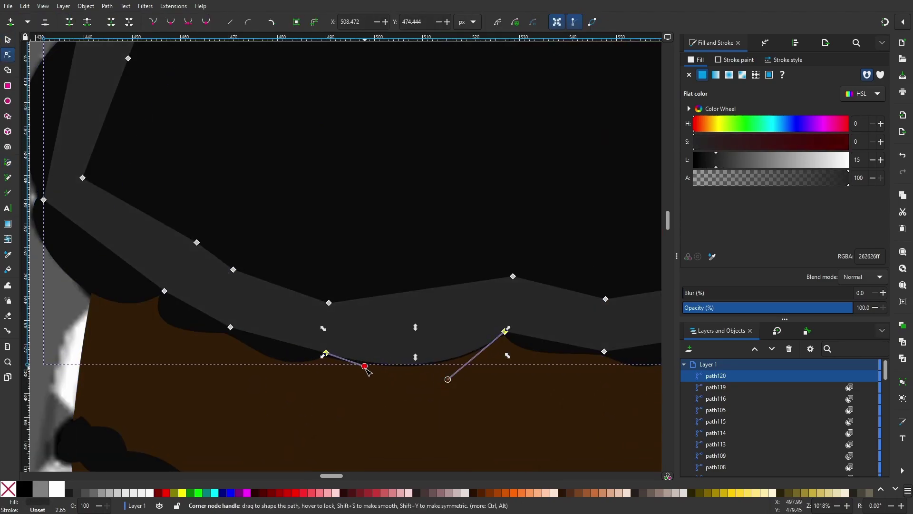
{"action": "scroll", "coordinate": [449, 284], "scroll_direction": "down", "scroll_amount": 3}
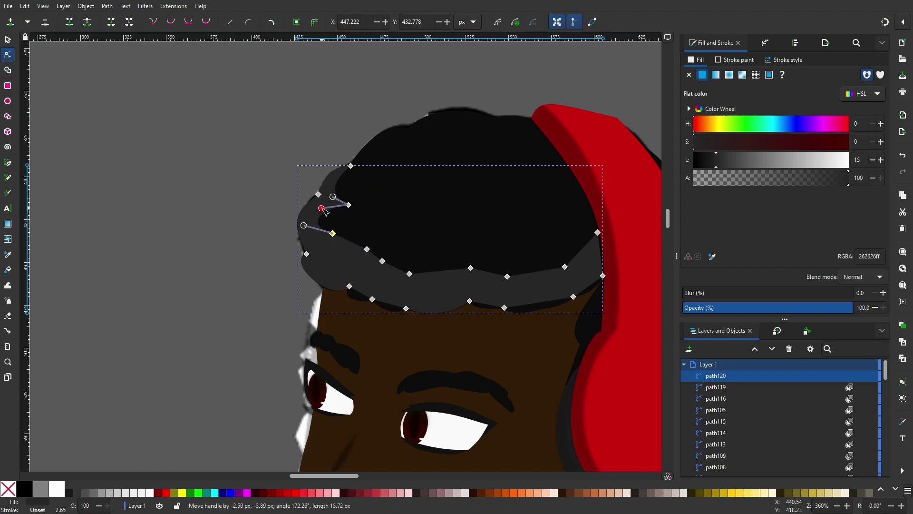
{"action": "scroll", "coordinate": [372, 301], "scroll_direction": "up", "scroll_amount": 4}
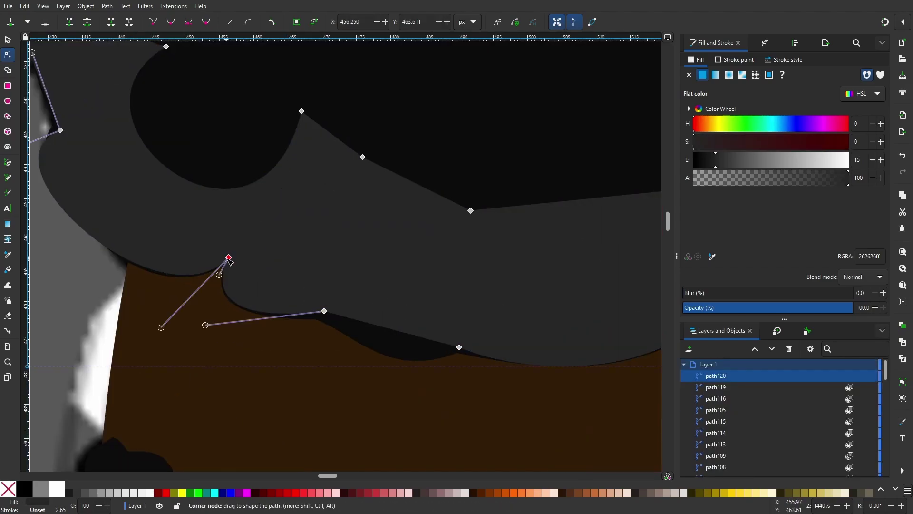
{"action": "key", "text": "ctrl+z"}
{"action": "scroll", "coordinate": [64, 263], "scroll_direction": "up", "scroll_amount": 5}
{"action": "scroll", "coordinate": [64, 263], "scroll_direction": "left", "scroll_amount": 8}
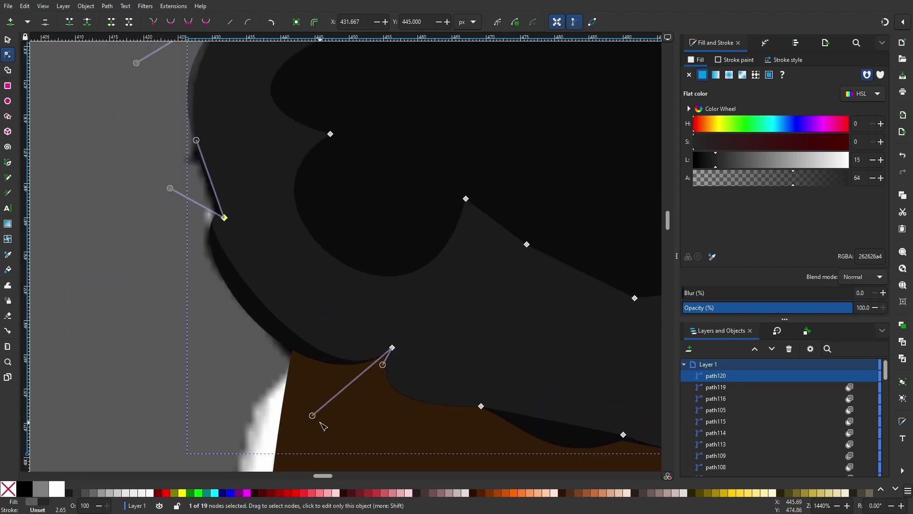
Bend the shading's lower and left edges to follow the curls
{"action": "left_click_drag", "start_coordinate": [312, 415], "coordinate": [281, 452]}
{"action": "scroll", "coordinate": [476, 266], "scroll_direction": "down", "scroll_amount": 2}
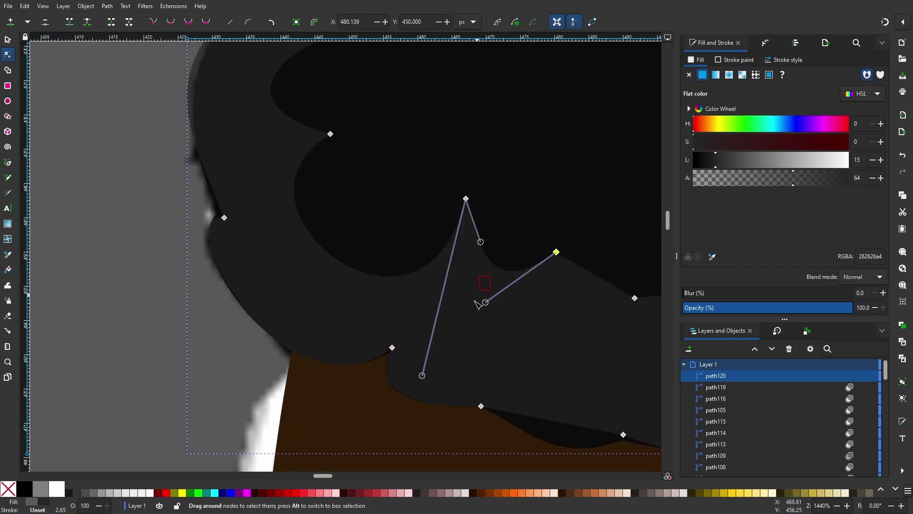
{"action": "scroll", "coordinate": [473, 263], "scroll_direction": "down", "scroll_amount": 2}
{"action": "scroll", "coordinate": [473, 264], "scroll_direction": "down", "scroll_amount": 2}
{"action": "scroll", "coordinate": [473, 264], "scroll_direction": "up", "scroll_amount": 4}
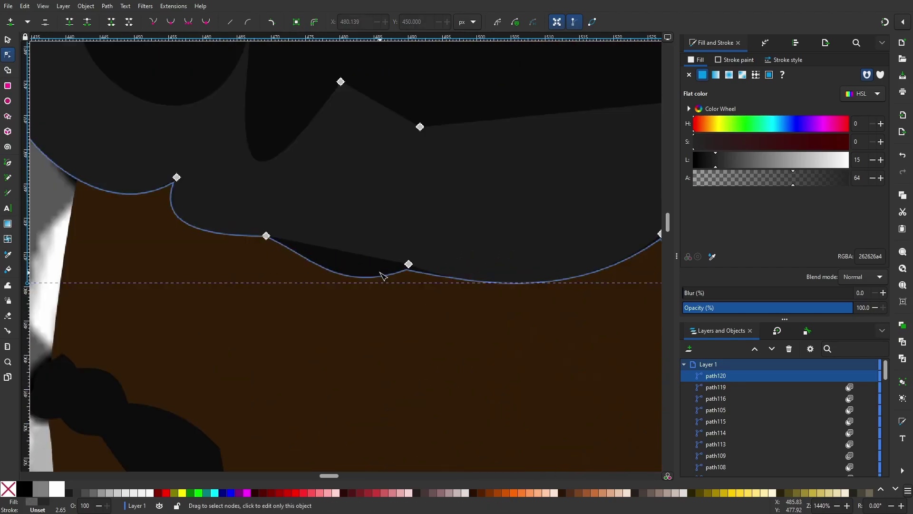
{"action": "scroll", "coordinate": [375, 229], "scroll_direction": "up", "scroll_amount": 1}
{"action": "left_click", "coordinate": [351, 138]}
{"action": "scroll", "coordinate": [350, 119], "scroll_direction": "up", "scroll_amount": 15}
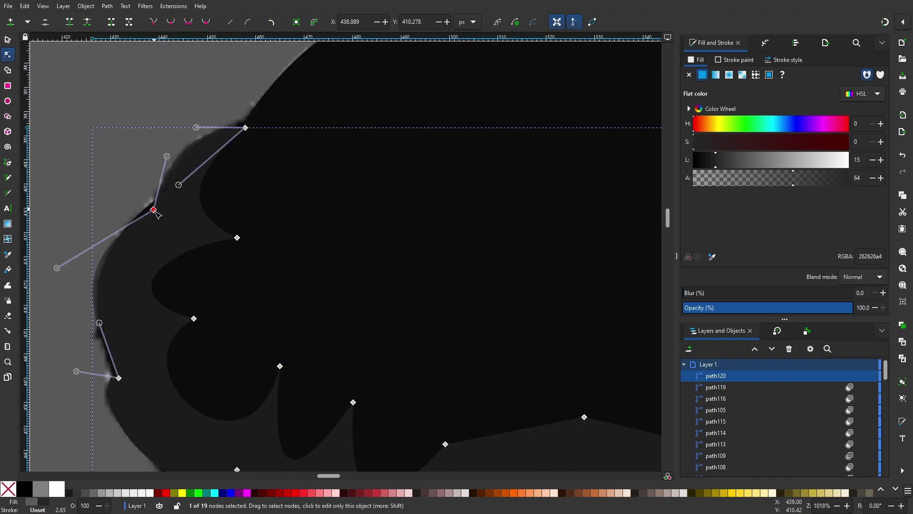
{"action": "left_click_drag", "start_coordinate": [100, 323], "coordinate": [98, 333]}
{"action": "scroll", "coordinate": [97, 332], "scroll_direction": "down", "scroll_amount": 1}
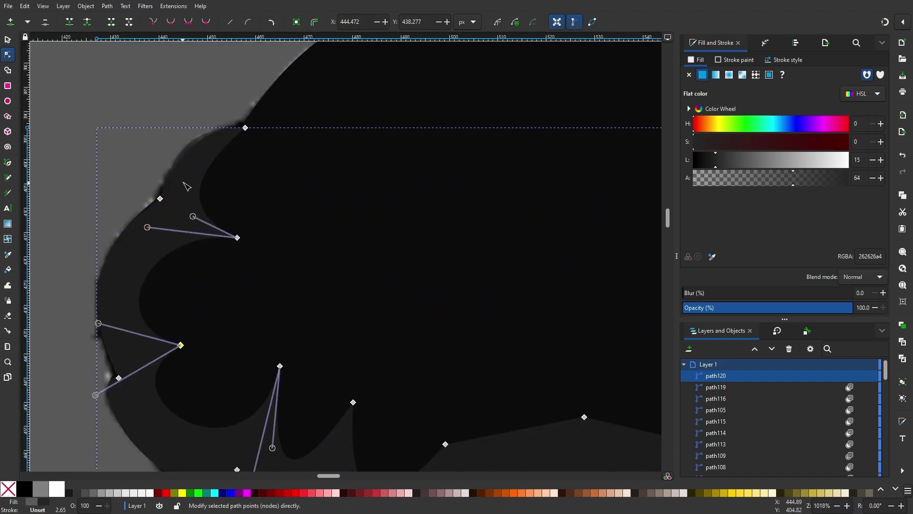
Curve the grey shading's straight segments snugly along the hairline
{"action": "left_click", "coordinate": [377, 377]}
{"action": "left_click", "coordinate": [472, 384]}
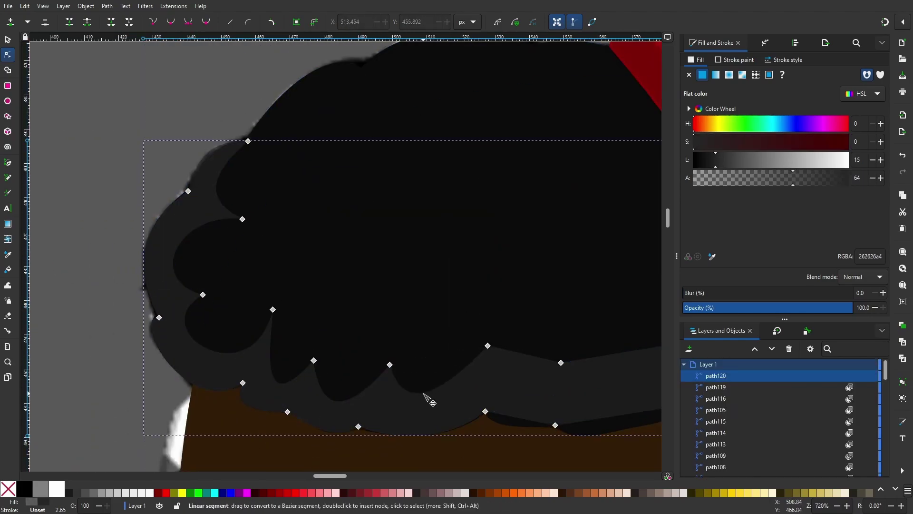
{"action": "left_click_drag", "start_coordinate": [523, 356], "coordinate": [504, 381]}
{"action": "scroll", "coordinate": [551, 331], "scroll_direction": "right", "scroll_amount": 5}
{"action": "scroll", "coordinate": [350, 372], "scroll_direction": "down", "scroll_amount": 2}
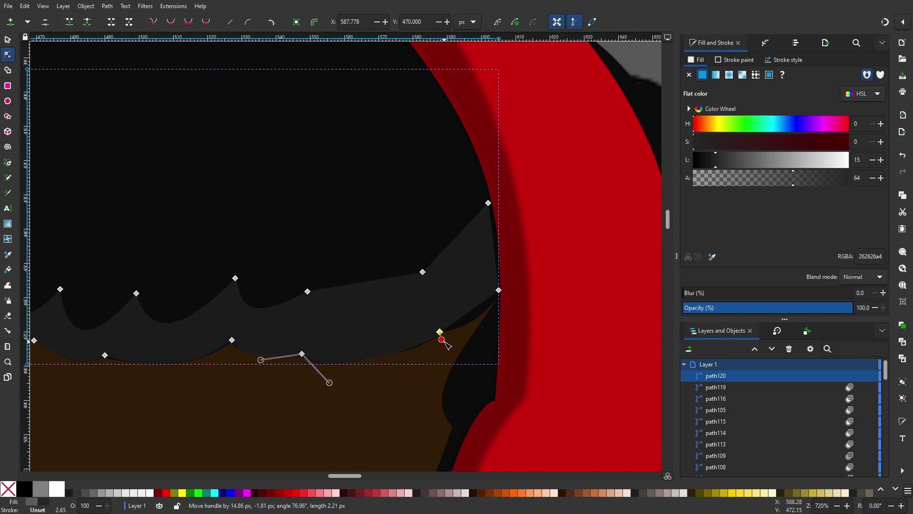
{"action": "left_click_drag", "start_coordinate": [444, 342], "coordinate": [446, 344]}
{"action": "scroll", "coordinate": [452, 333], "scroll_direction": "up", "scroll_amount": 4}
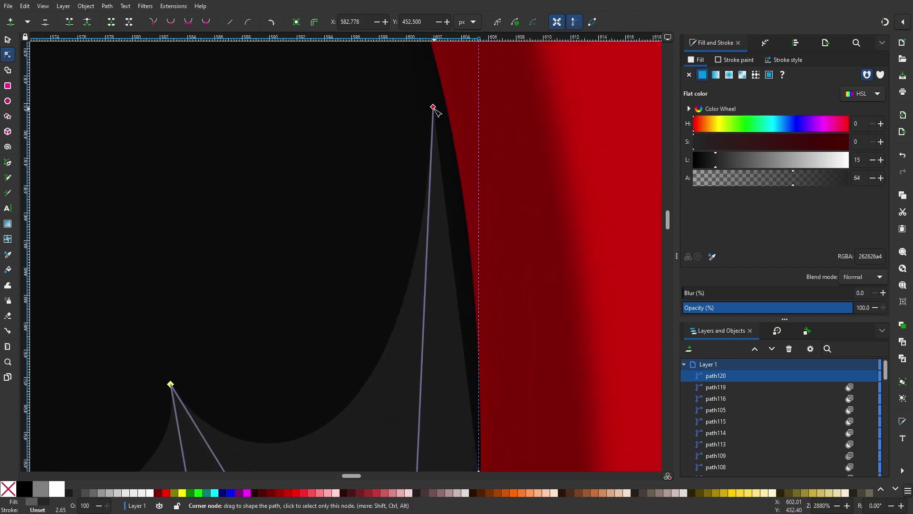
{"action": "scroll", "coordinate": [172, 233], "scroll_direction": "down", "scroll_amount": 7}
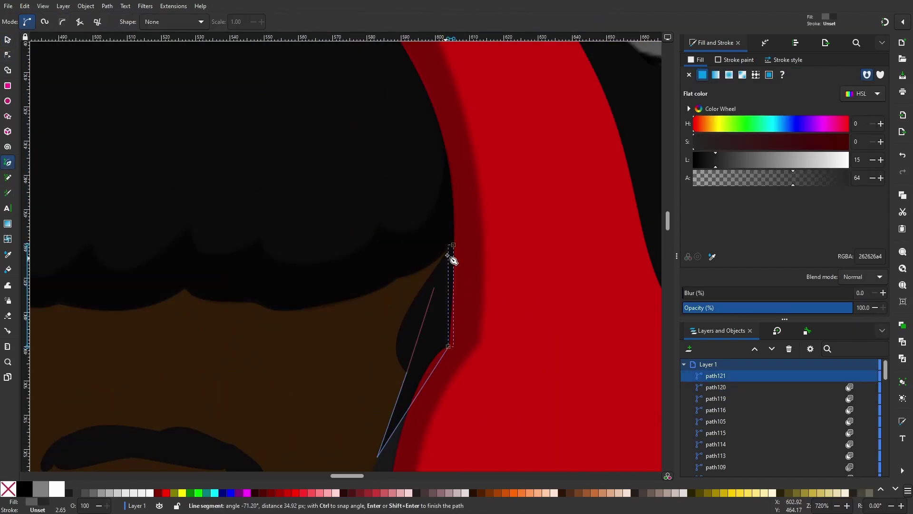
Close the small dark shadow shape where the hair meets the headphone
{"action": "left_click", "coordinate": [453, 246]}
{"action": "key", "text": "n"}
{"action": "scroll", "coordinate": [393, 317], "scroll_direction": "down", "scroll_amount": 5}
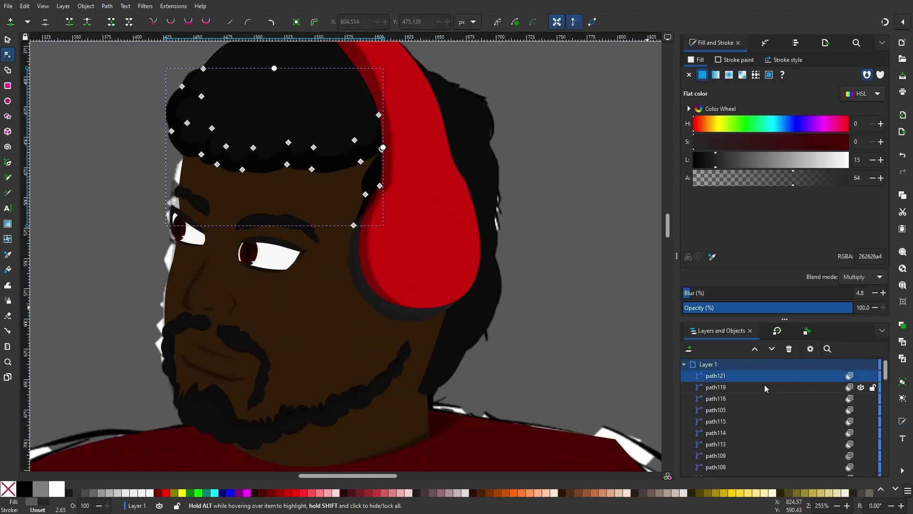
Name the first shadow paths Ear Pad Shadow, Headphone Shadow and Outer Nostril Shadow
{"action": "left_click", "coordinate": [739, 387]}
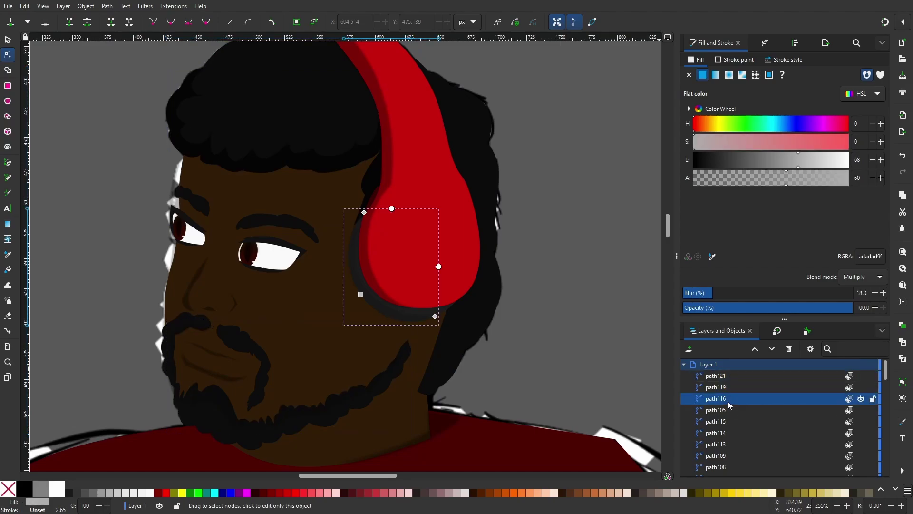
{"action": "type", "text": "Ear Pad Shadow"}
{"action": "key", "text": "Return"}
{"action": "double_click", "coordinate": [715, 410]}
{"action": "type", "text": "Headphone ShadowNostril Shadow"}
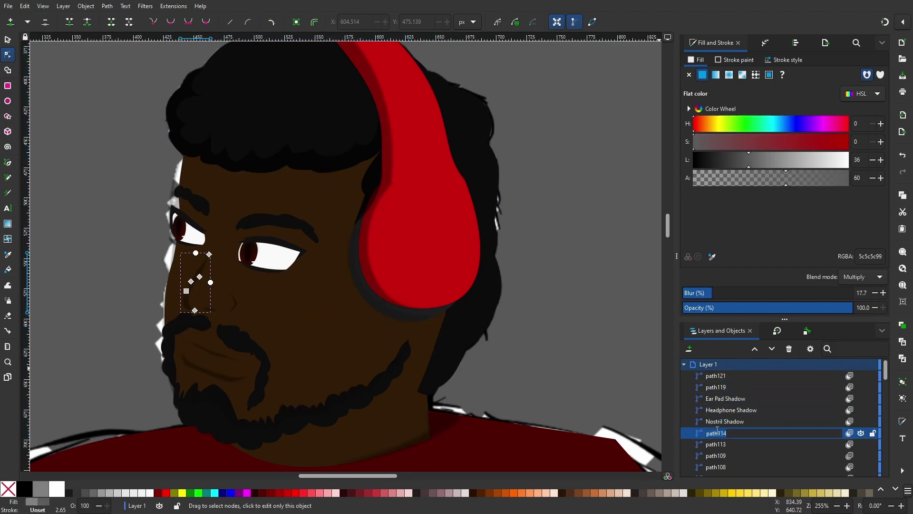
{"action": "double_click", "coordinate": [724, 445]}
{"action": "type", "text": "stril Shadow"}
{"action": "key", "text": "Return"}
{"action": "key", "text": "Down"}
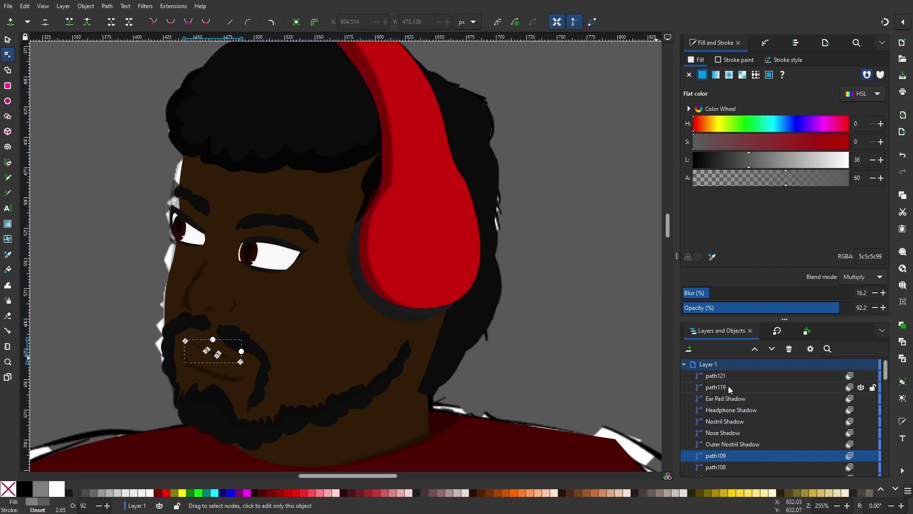
{"action": "key", "text": "Return"}
Name the Upper Lip, Bottom Lip, Thumb and finger shadow paths, grouping one finger shadow
{"action": "scroll", "coordinate": [721, 475], "scroll_direction": "down", "scroll_amount": 1}
{"action": "type", "text": "Upper Lip Shadow"}
{"action": "key", "text": "Tab"}
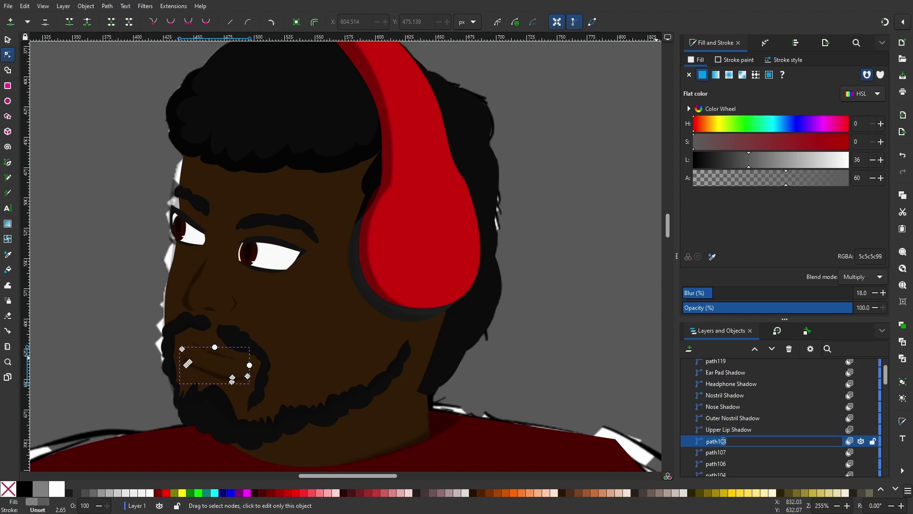
{"action": "type", "text": "Bottom Lip Shadow"}
{"action": "left_click", "coordinate": [720, 455]}
{"action": "type", "text": "3Thumb Shadow"}
{"action": "key", "text": "Tab"}
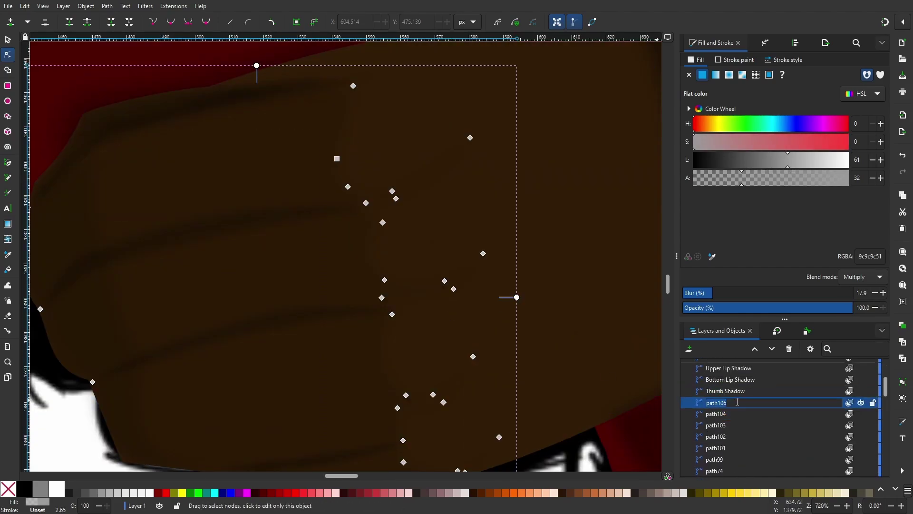
{"action": "type", "text": "Upper Finger Shadow"}
{"action": "key", "text": "Tab"}
{"action": "key", "text": "ctrl+g"}
{"action": "key", "text": "3"}
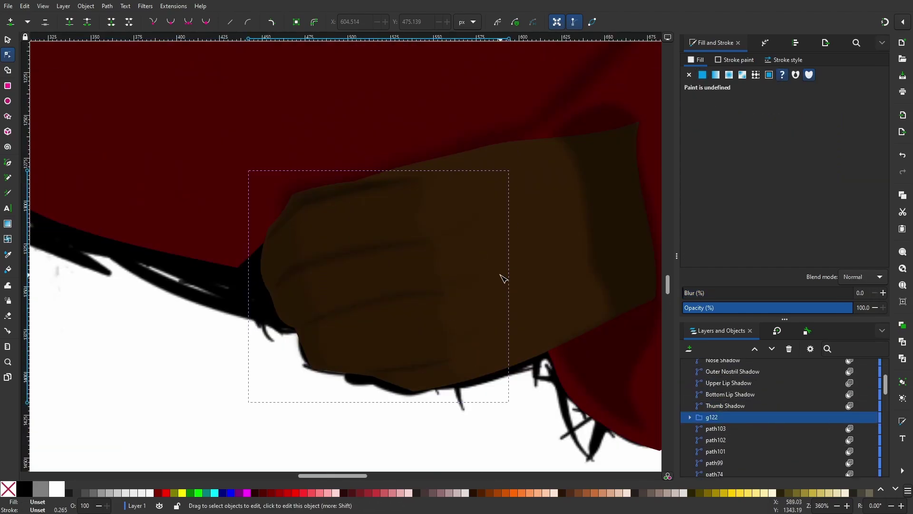
Name Pinky, Ring Finger, Middle Finger and Index Finger Shadow, plus Toe Fold Bottom
{"action": "left_click", "coordinate": [723, 430]}
{"action": "double_click", "coordinate": [736, 428]}
{"action": "type", "text": "Pinky Shadow"}
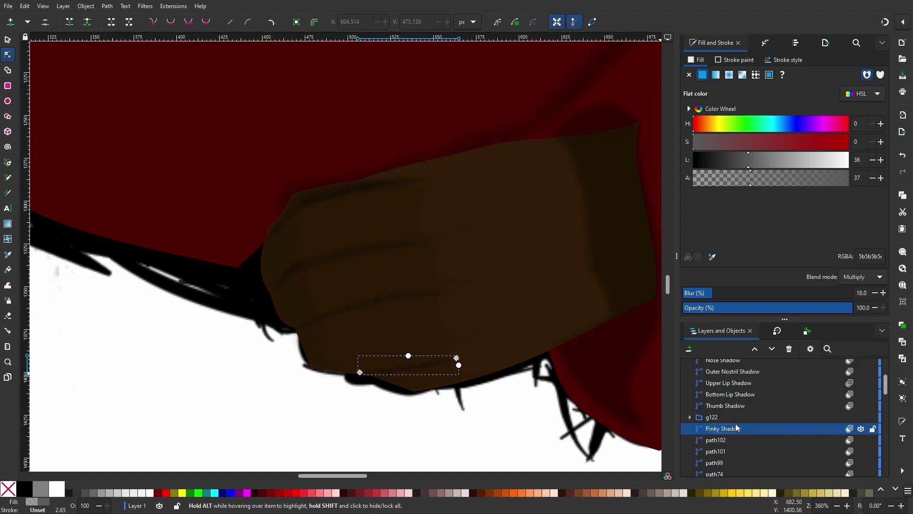
{"action": "key", "text": "Tab"}
{"action": "type", "text": "Ring Finger Shadow"}
{"action": "key", "text": "Tab"}
{"action": "type", "text": "Middle Finger Shadow"}
{"action": "key", "text": "Tab"}
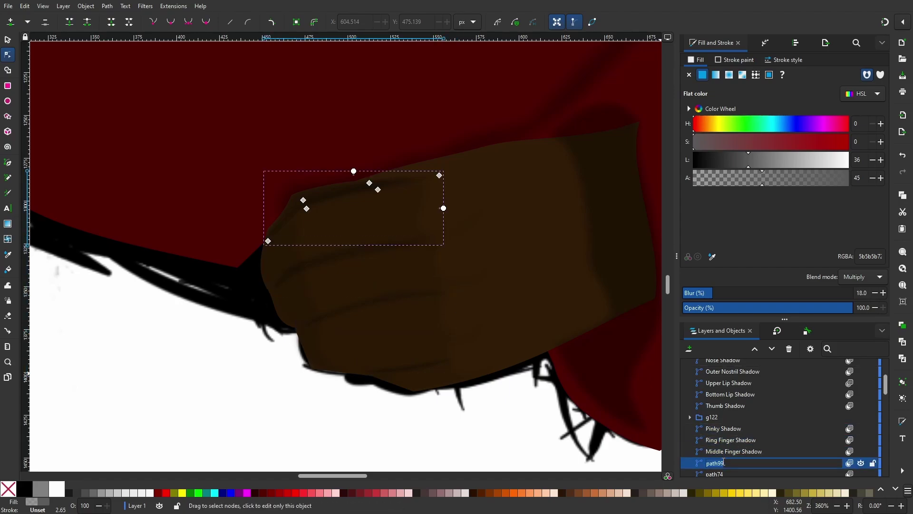
{"action": "type", "text": "Index Finger Shadow"}
{"action": "key", "text": "Tab"}
{"action": "type", "text": "Sho"}
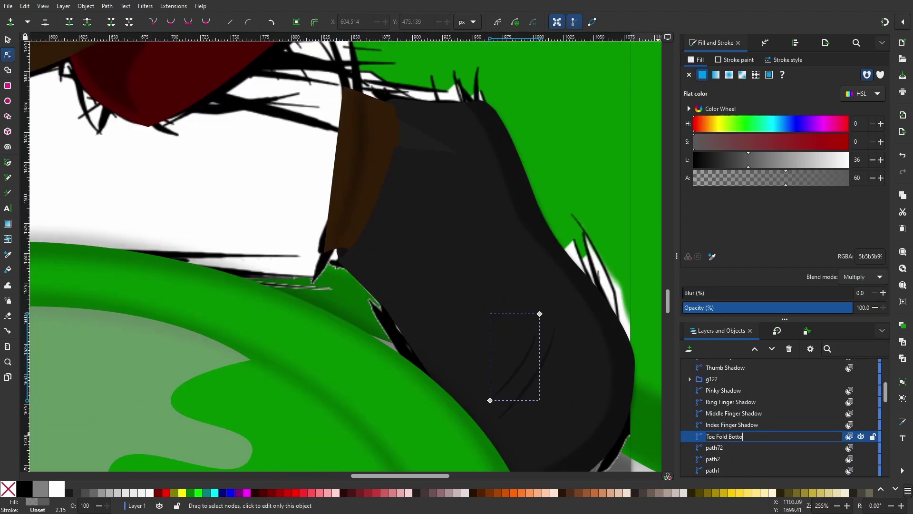
{"action": "type", "text": "m"}
{"action": "key", "text": "Tab"}
Name the next paths Shoe Shadow, Colar Shadow, Pant Shadow and Headphones
{"action": "type", "text": "Shoe Shadow"}
{"action": "key", "text": "Tab"}
{"action": "type", "text": "Co"}
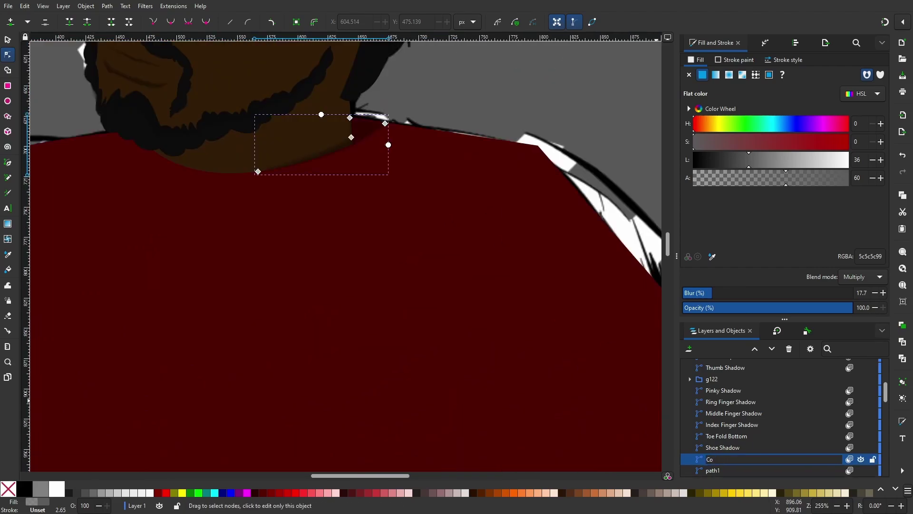
{"action": "type", "text": "lar Shadow"}
{"action": "key", "text": "Tab"}
{"action": "type", "text": "Pant Shadow"}
{"action": "key", "text": "Tab"}
{"action": "type", "text": "Headphones"}
{"action": "key", "text": "Return"}
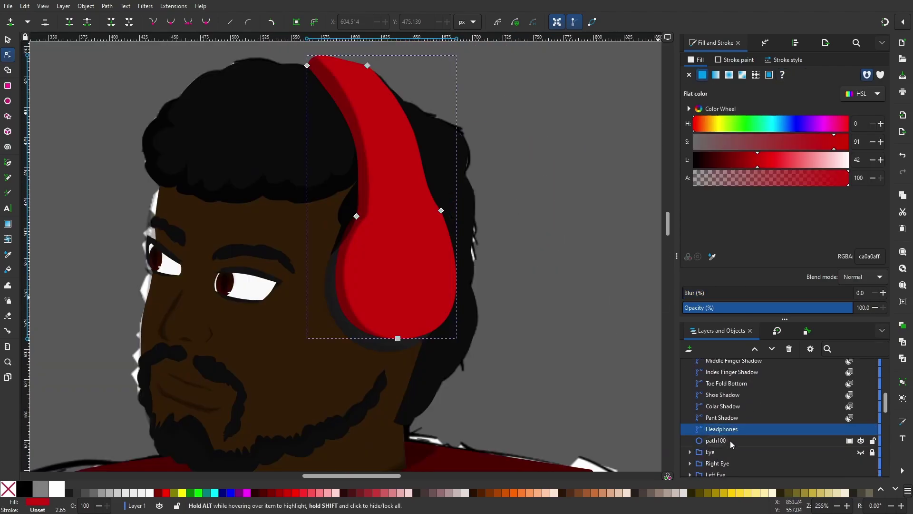
Name the remaining shadow paths Beard Shadow and Hear Shadow
{"action": "scroll", "coordinate": [731, 419], "scroll_direction": "up", "scroll_amount": 10}
{"action": "left_click", "coordinate": [732, 410]}
{"action": "left_click", "coordinate": [726, 387]}
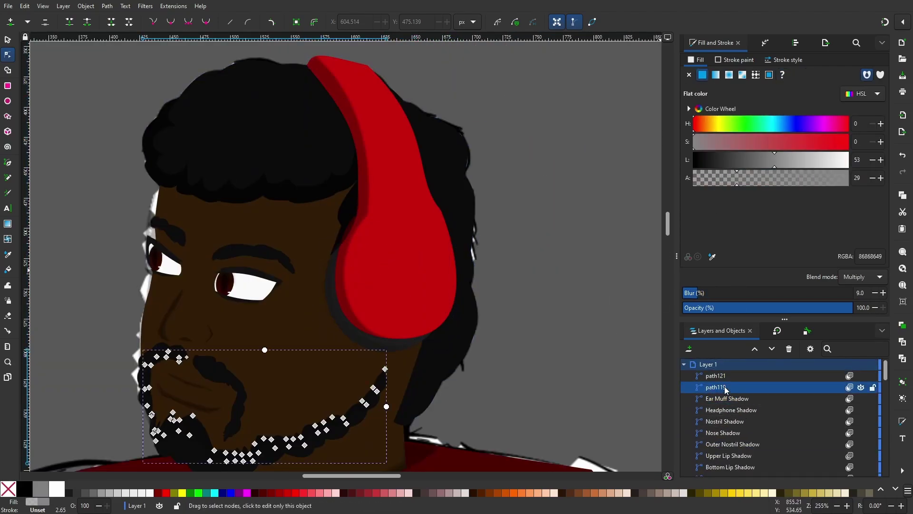
{"action": "type", "text": "Beard Shadow"}
{"action": "key", "text": "shift+Tab"}
{"action": "type", "text": "Hear Shadow"}
{"action": "key", "text": "Return"}
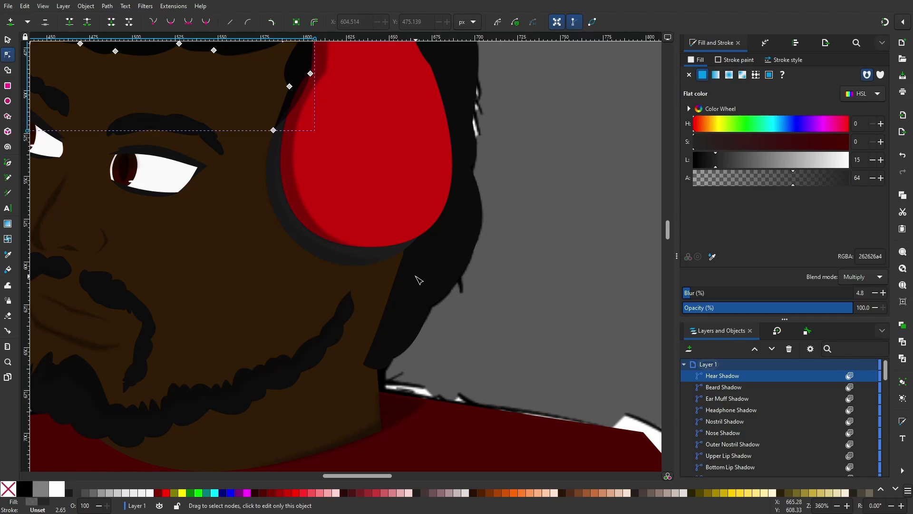
{"action": "scroll", "coordinate": [418, 280], "scroll_direction": "left", "scroll_amount": 5}
{"action": "scroll", "coordinate": [179, 235], "scroll_direction": "down", "scroll_amount": 2}
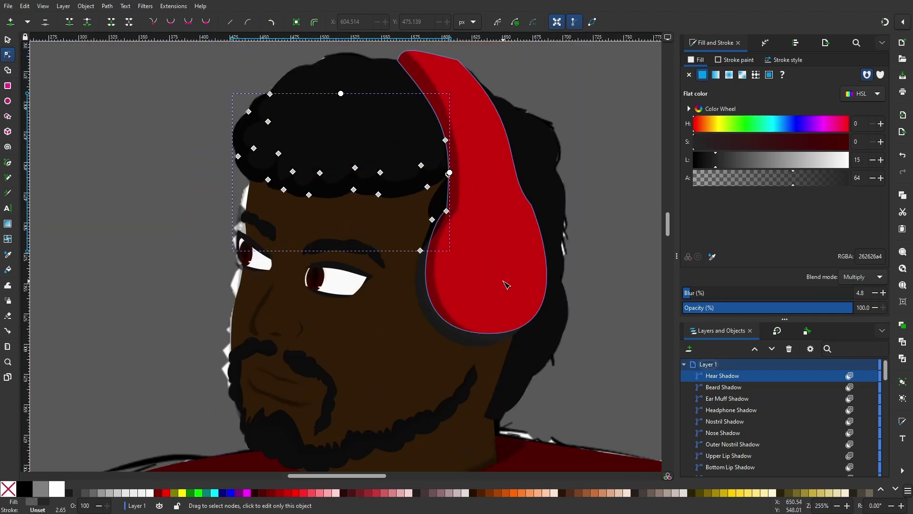
{"action": "scroll", "coordinate": [503, 281], "scroll_direction": "up", "scroll_amount": 3}
Draw a closed shadow shape over the red ear cup with the Pen tool
{"action": "key", "text": "b"}
{"action": "left_click", "coordinate": [316, 396]}
{"action": "scroll", "coordinate": [369, 312], "scroll_direction": "up", "scroll_amount": 2}
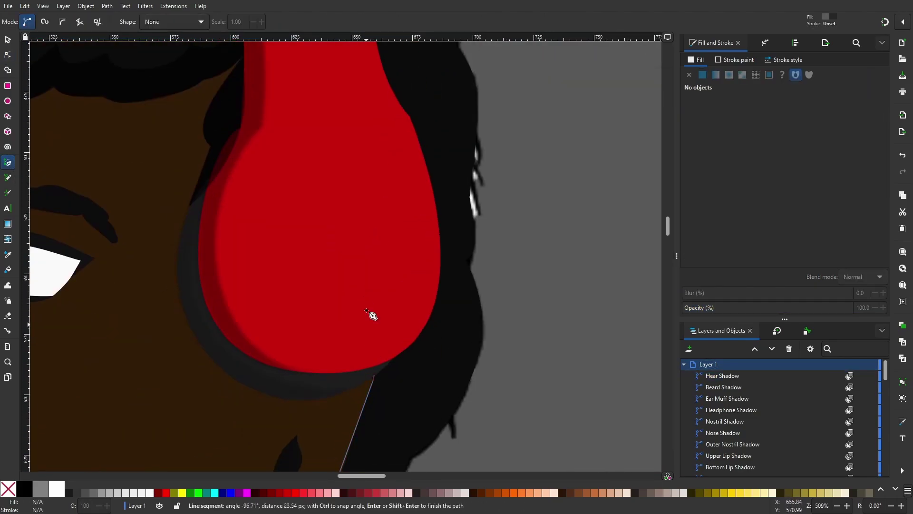
{"action": "scroll", "coordinate": [374, 266], "scroll_direction": "up", "scroll_amount": 4}
{"action": "left_click", "coordinate": [374, 240]}
{"action": "double_click", "coordinate": [434, 356]}
{"action": "scroll", "coordinate": [433, 347], "scroll_direction": "down", "scroll_amount": 3}
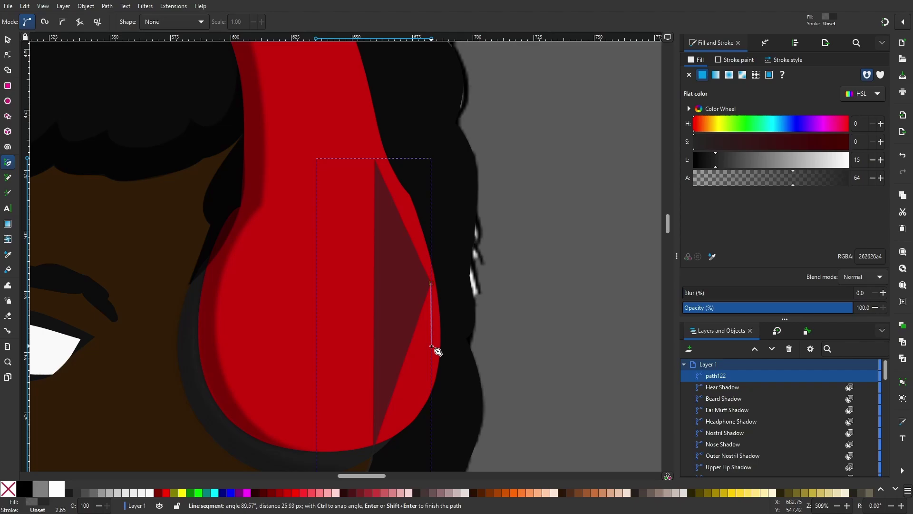
{"action": "left_click", "coordinate": [431, 346]}
{"action": "scroll", "coordinate": [401, 408], "scroll_direction": "down", "scroll_amount": 8}
{"action": "left_click", "coordinate": [372, 233]}
{"action": "left_click", "coordinate": [342, 367]}
{"action": "left_click", "coordinate": [316, 388]}
Set the ear cup shadow's blend mode to Multiply over the headphone
{"action": "key", "text": "n"}
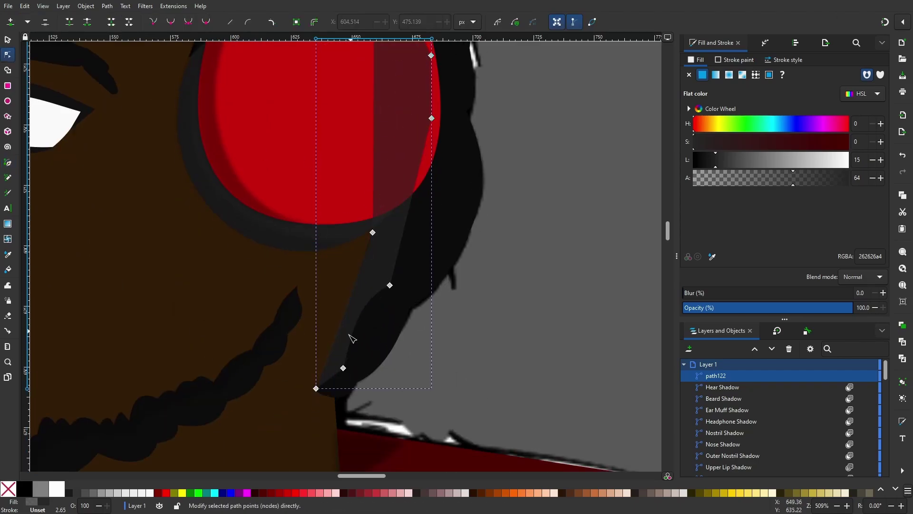
{"action": "scroll", "coordinate": [377, 288], "scroll_direction": "up", "scroll_amount": 2}
{"action": "scroll", "coordinate": [523, 162], "scroll_direction": "up", "scroll_amount": 3}
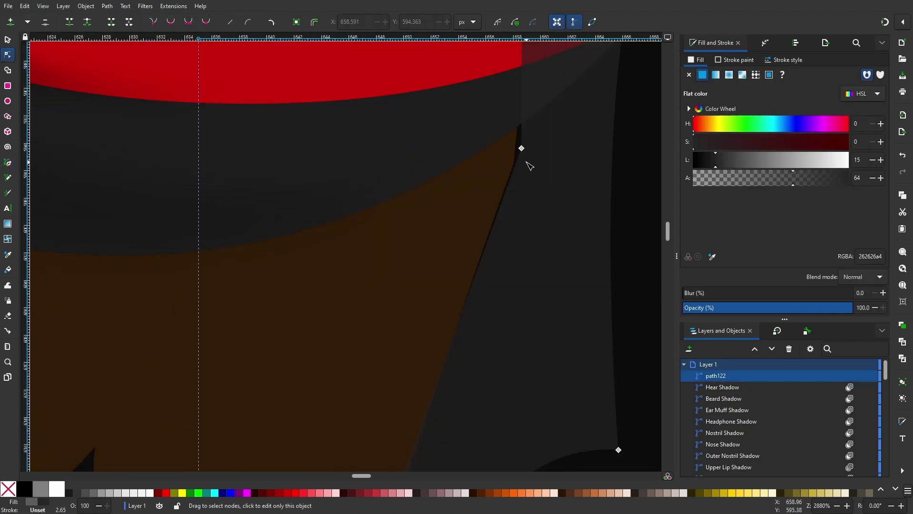
{"action": "left_click", "coordinate": [520, 143]}
{"action": "scroll", "coordinate": [550, 144], "scroll_direction": "down", "scroll_amount": 3}
{"action": "left_click", "coordinate": [863, 277]}
{"action": "left_click", "coordinate": [856, 288]}
Restack Hair Shadow between Beard and Hair in Layers and Objects
{"action": "scroll", "coordinate": [636, 308], "scroll_direction": "down", "scroll_amount": 2}
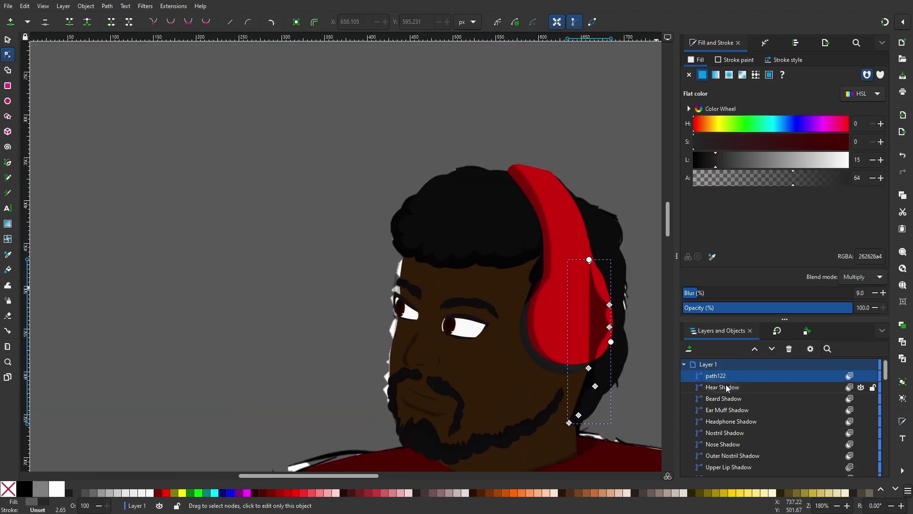
{"action": "left_click_drag", "start_coordinate": [723, 377], "coordinate": [756, 437]}
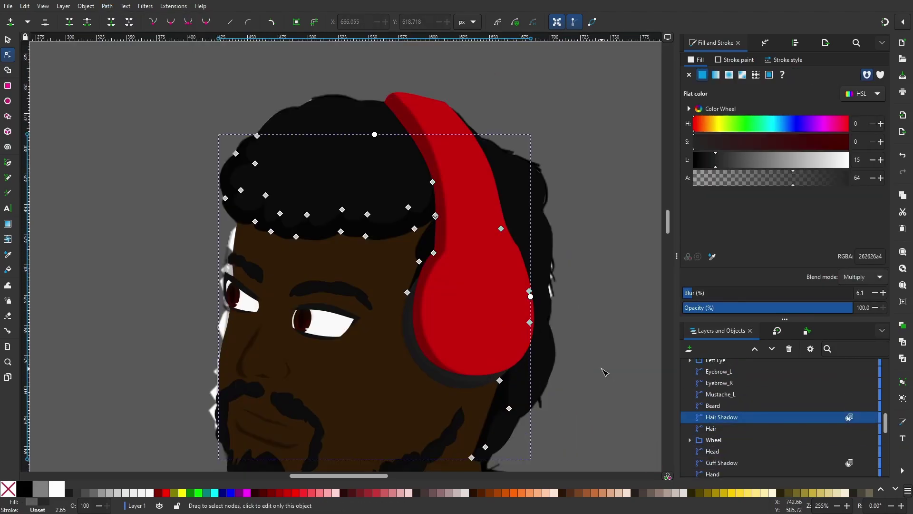
{"action": "scroll", "coordinate": [513, 362], "scroll_direction": "up", "scroll_amount": 5}
{"action": "left_click", "coordinate": [303, 400]}
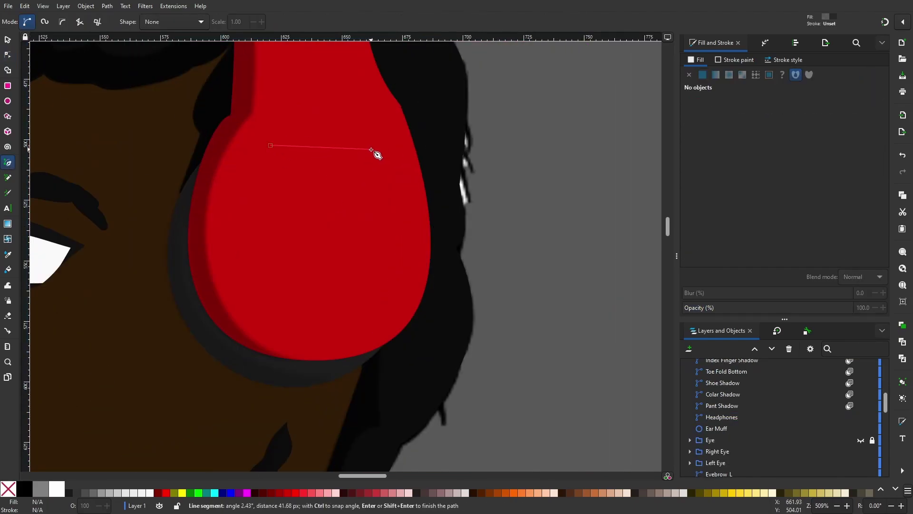
Drag the ear cup shadow's nodes to bend it into a crescent
{"action": "key", "text": "n"}
{"action": "left_click_drag", "start_coordinate": [333, 212], "coordinate": [322, 314]}
{"action": "left_click_drag", "start_coordinate": [270, 145], "coordinate": [247, 206]}
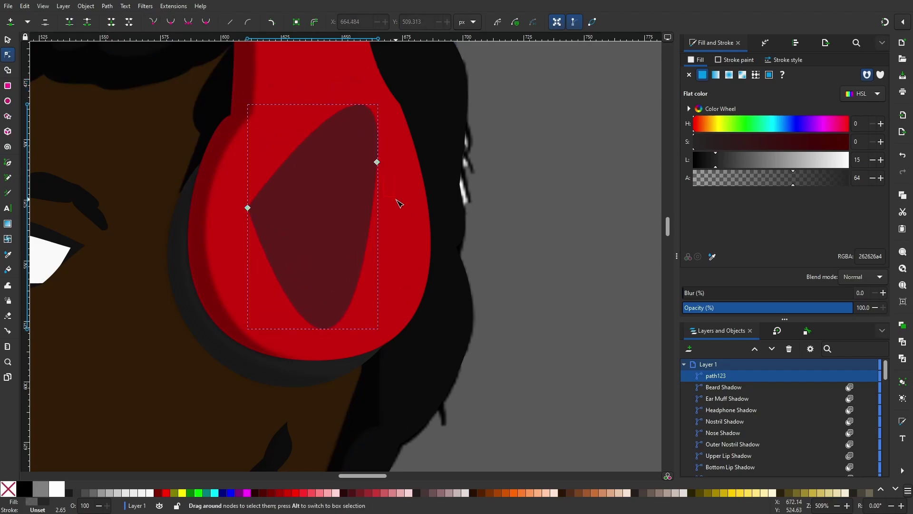
{"action": "left_click_drag", "start_coordinate": [376, 159], "coordinate": [408, 216]}
{"action": "left_click_drag", "start_coordinate": [285, 266], "coordinate": [299, 309]}
{"action": "left_click_drag", "start_coordinate": [269, 200], "coordinate": [266, 157]}
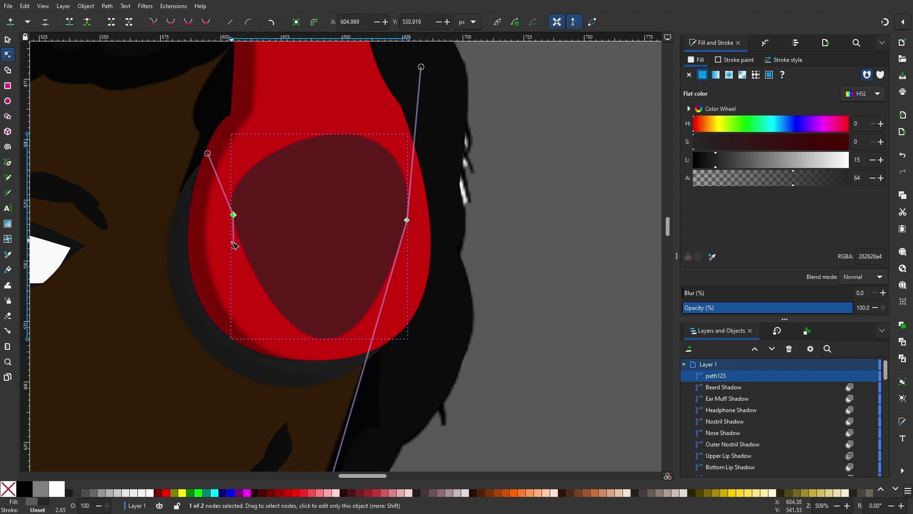
{"action": "scroll", "coordinate": [333, 261], "scroll_direction": "down", "scroll_amount": 4}
{"action": "mouse_move", "coordinate": [393, 333]}
{"action": "left_mouse_down"}
{"action": "mouse_move", "coordinate": [421, 359]}
{"action": "mouse_move", "coordinate": [418, 332]}
{"action": "left_mouse_up"}
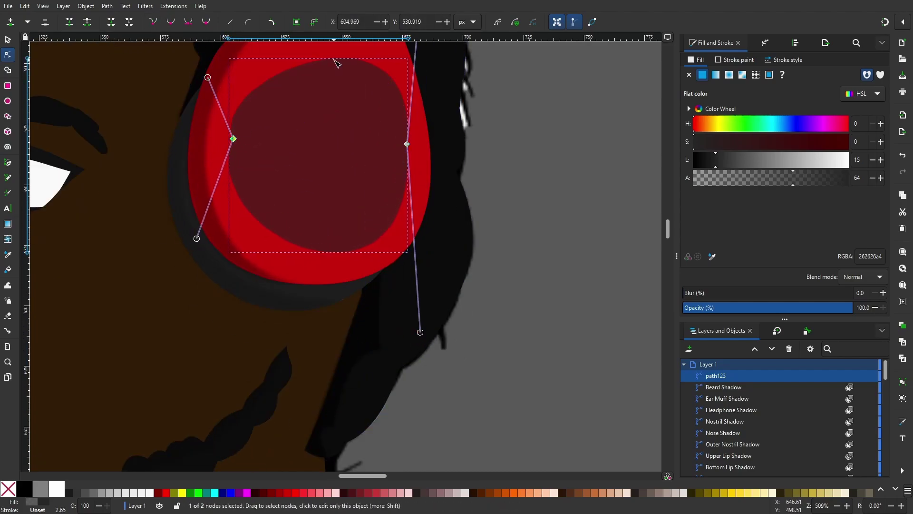
{"action": "left_click_drag", "start_coordinate": [233, 138], "coordinate": [239, 115]}
{"action": "left_click_drag", "start_coordinate": [418, 332], "coordinate": [386, 342]}
Widen and refine the crescent's curve along the ear cup, then deselect
{"action": "scroll", "coordinate": [575, 267], "scroll_direction": "down", "scroll_amount": 4}
{"action": "scroll", "coordinate": [333, 218], "scroll_direction": "up", "scroll_amount": 3}
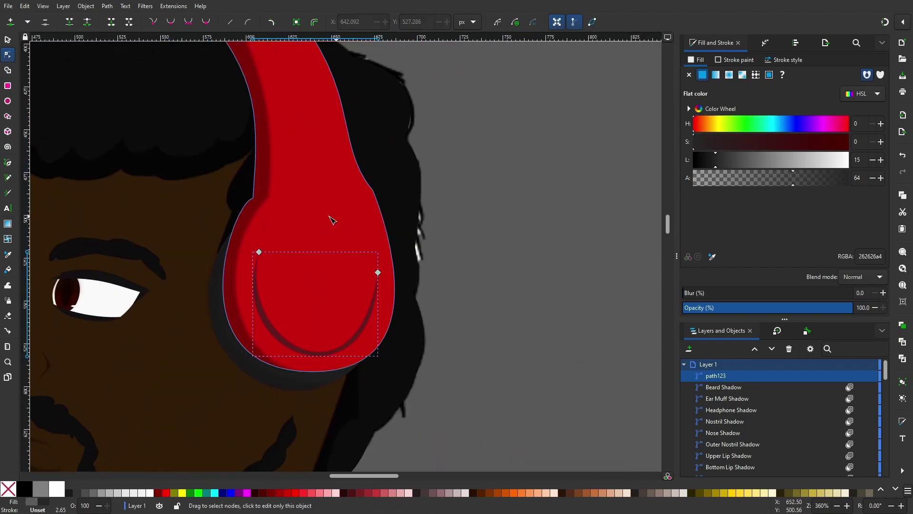
{"action": "scroll", "coordinate": [358, 360], "scroll_direction": "down", "scroll_amount": 2}
{"action": "left_click_drag", "start_coordinate": [286, 261], "coordinate": [367, 229]}
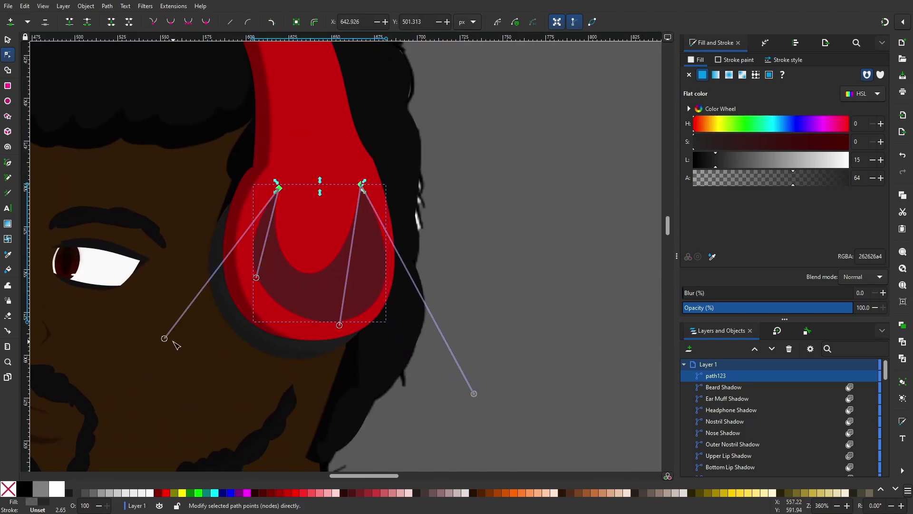
{"action": "left_click_drag", "start_coordinate": [256, 279], "coordinate": [196, 338]}
{"action": "left_click_drag", "start_coordinate": [339, 325], "coordinate": [447, 388]}
{"action": "left_click_drag", "start_coordinate": [196, 339], "coordinate": [161, 346]}
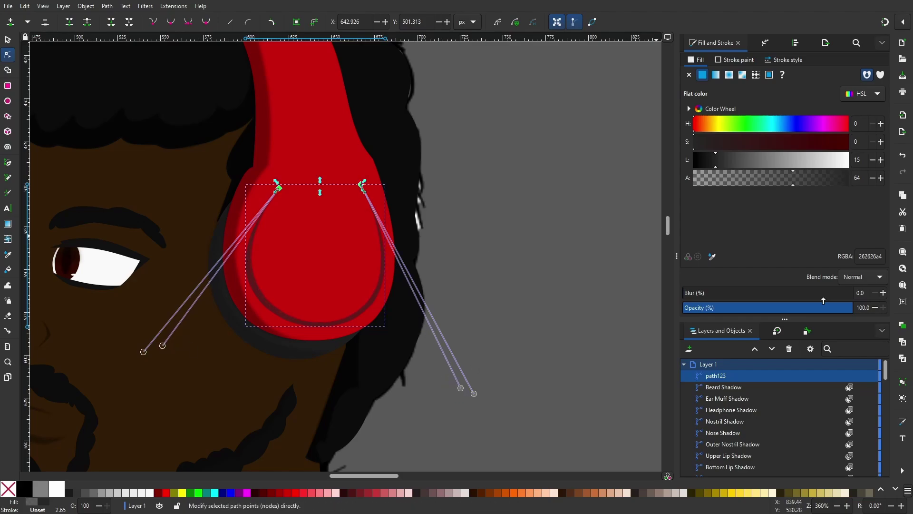
{"action": "scroll", "coordinate": [565, 281], "scroll_direction": "down", "scroll_amount": 3}
{"action": "left_click", "coordinate": [640, 310]}
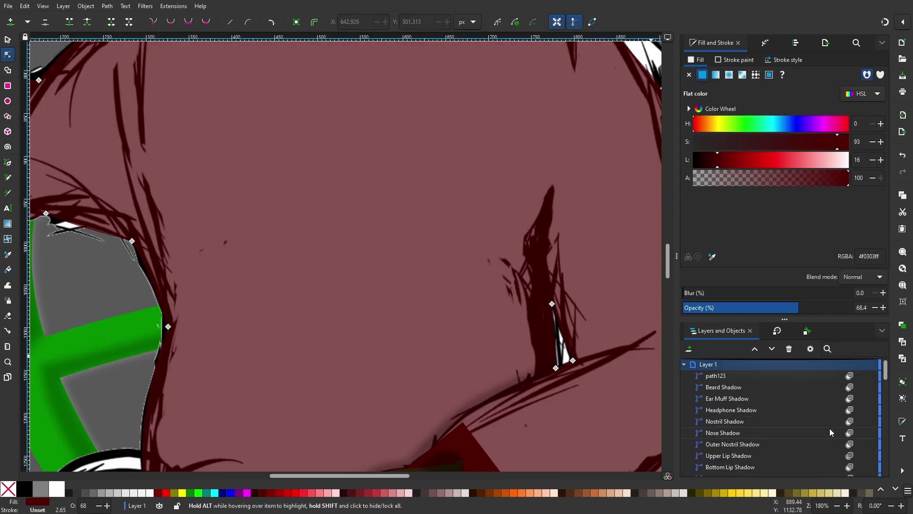
Draw a fold shadow across the shirt chest and curve its upper edge
{"action": "left_click", "coordinate": [738, 376]}
{"action": "type", "text": "Headphone Ear Shadow"}
{"action": "key", "text": "b"}
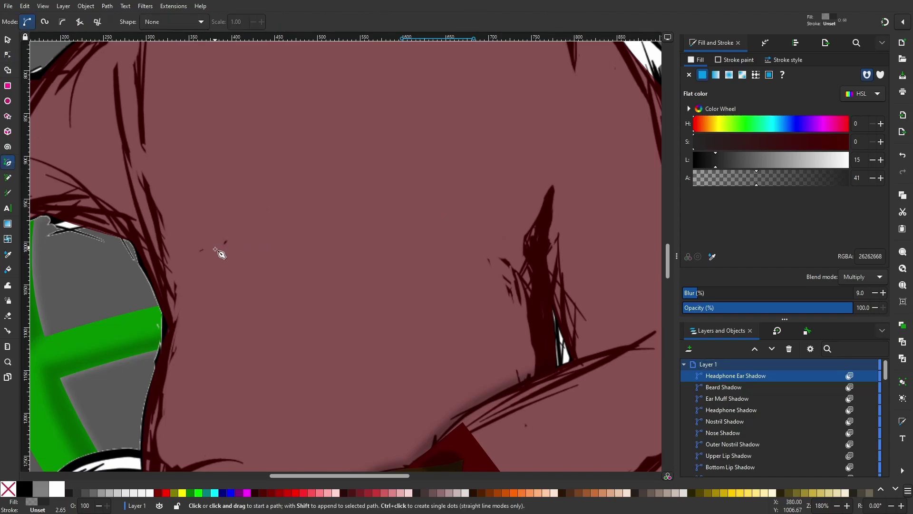
{"action": "left_click", "coordinate": [215, 249]}
{"action": "double_click", "coordinate": [297, 274]}
{"action": "key", "text": "n"}
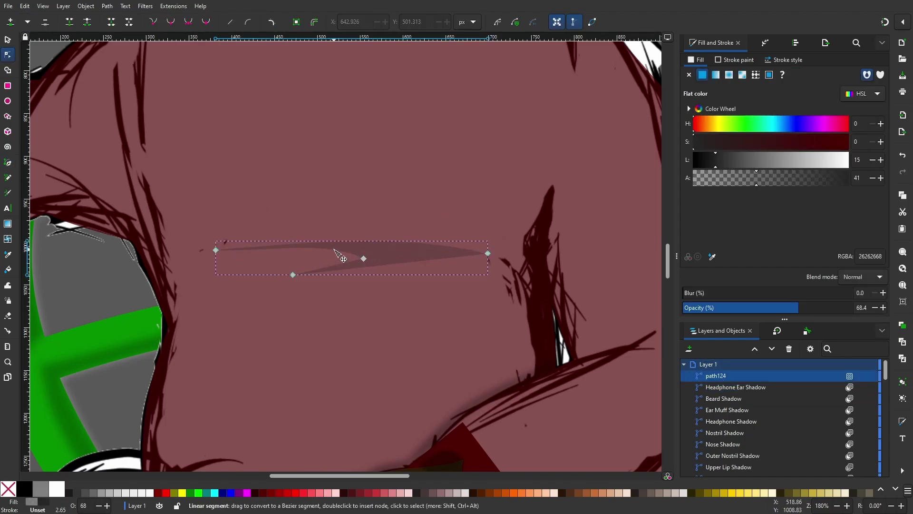
{"action": "left_click_drag", "start_coordinate": [340, 256], "coordinate": [426, 258]}
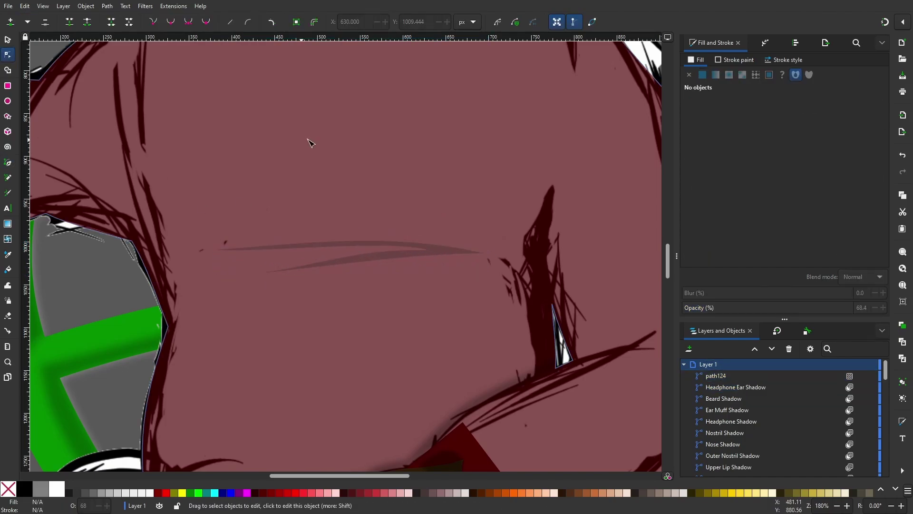
{"action": "scroll", "coordinate": [545, 247], "scroll_direction": "down", "scroll_amount": 2}
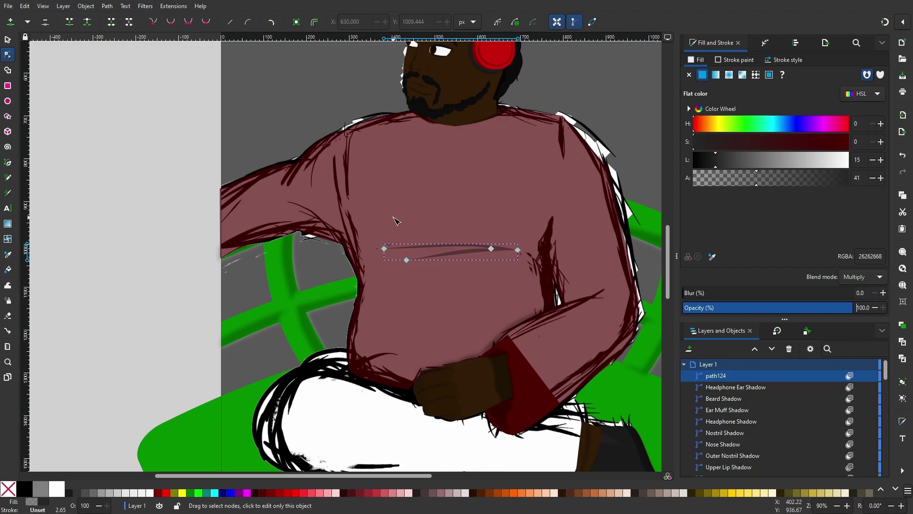
Draw a shoulder fold shadow and bend it into a crescent
{"action": "key", "text": "b"}
{"action": "scroll", "coordinate": [252, 139], "scroll_direction": "up", "scroll_amount": 3}
{"action": "left_click", "coordinate": [408, 185]}
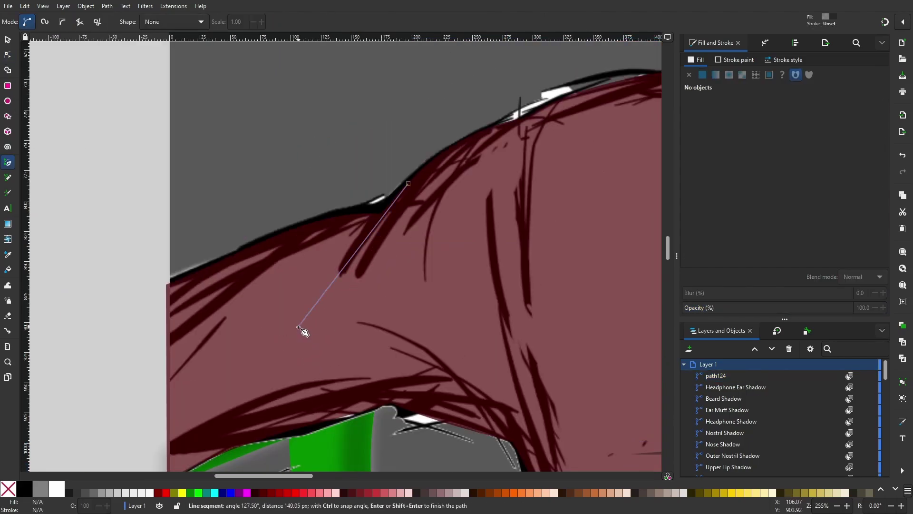
{"action": "left_click", "coordinate": [298, 326]}
{"action": "left_click", "coordinate": [408, 184]}
{"action": "key", "text": "n"}
{"action": "left_click_drag", "start_coordinate": [354, 257], "coordinate": [344, 310]}
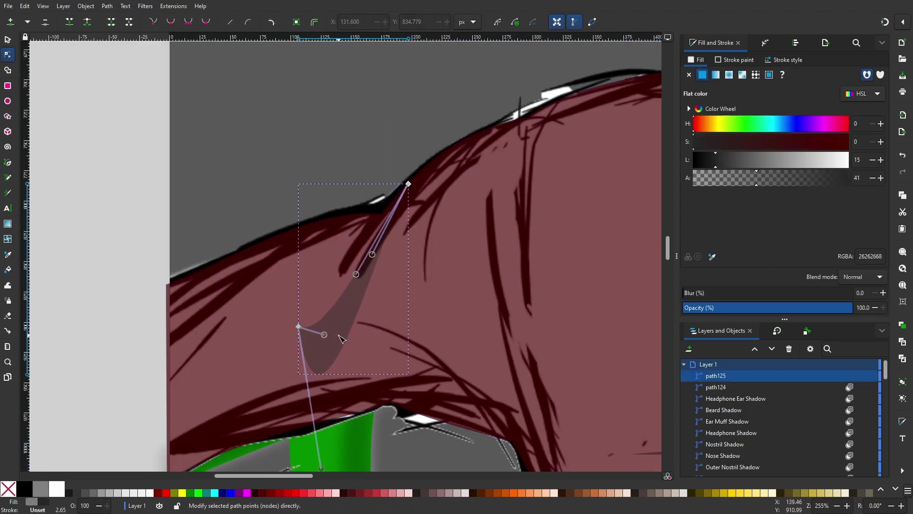
Duplicate and paste the shoulder shadow, then bend the new copy's lower curve
{"action": "key", "text": "ctrl+d"}
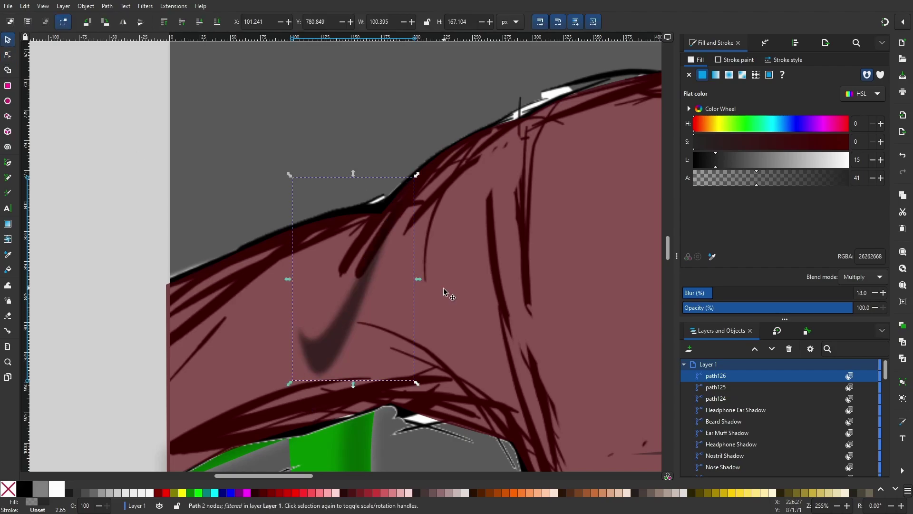
{"action": "left_click", "coordinate": [7, 40]}
{"action": "key", "text": "n"}
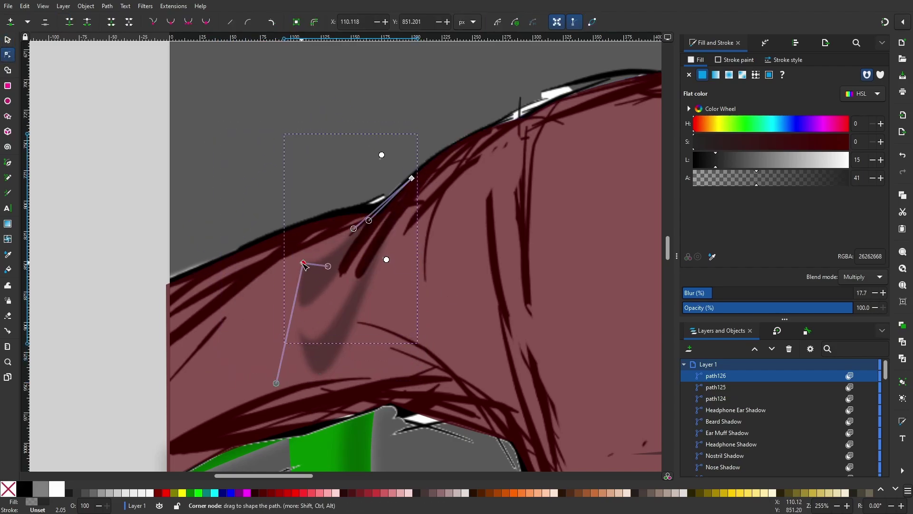
{"action": "scroll", "coordinate": [390, 181], "scroll_direction": "down", "scroll_amount": 3}
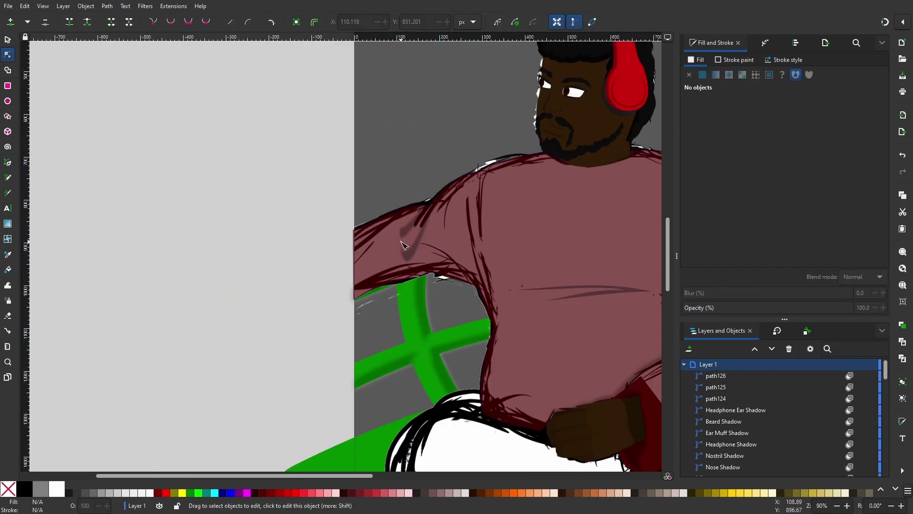
{"action": "scroll", "coordinate": [402, 245], "scroll_direction": "up", "scroll_amount": 2}
{"action": "key", "text": "ctrl+v"}
{"action": "scroll", "coordinate": [489, 357], "scroll_direction": "up", "scroll_amount": 5}
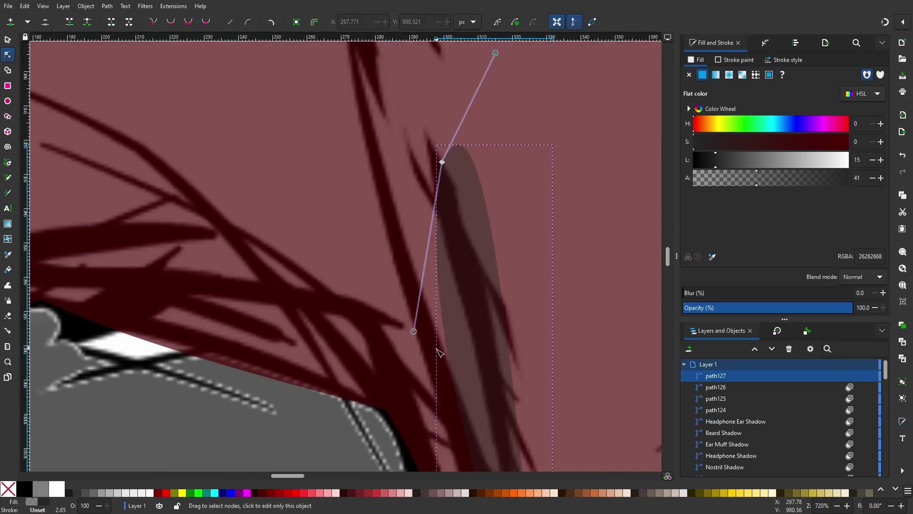
{"action": "left_click_drag", "start_coordinate": [413, 331], "coordinate": [456, 233]}
{"action": "scroll", "coordinate": [490, 261], "scroll_direction": "down", "scroll_amount": 2}
{"action": "scroll", "coordinate": [577, 247], "scroll_direction": "down", "scroll_amount": 1}
Scale the new shadow copy down to fit the fold
{"action": "key", "text": "s"}
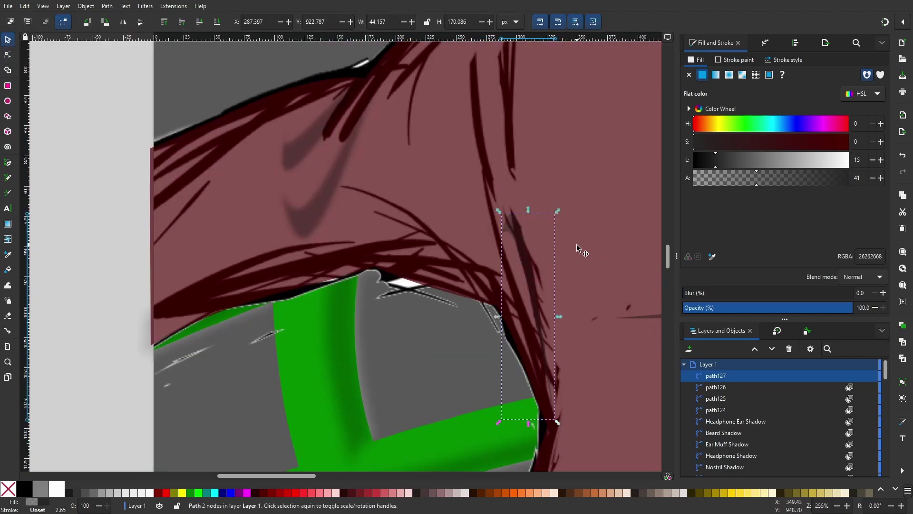
{"action": "left_click", "coordinate": [550, 407]}
{"action": "mouse_move", "coordinate": [499, 211]}
{"action": "left_mouse_down"}
{"action": "mouse_move", "coordinate": [480, 250]}
{"action": "mouse_move", "coordinate": [394, 214]}
{"action": "left_mouse_up"}
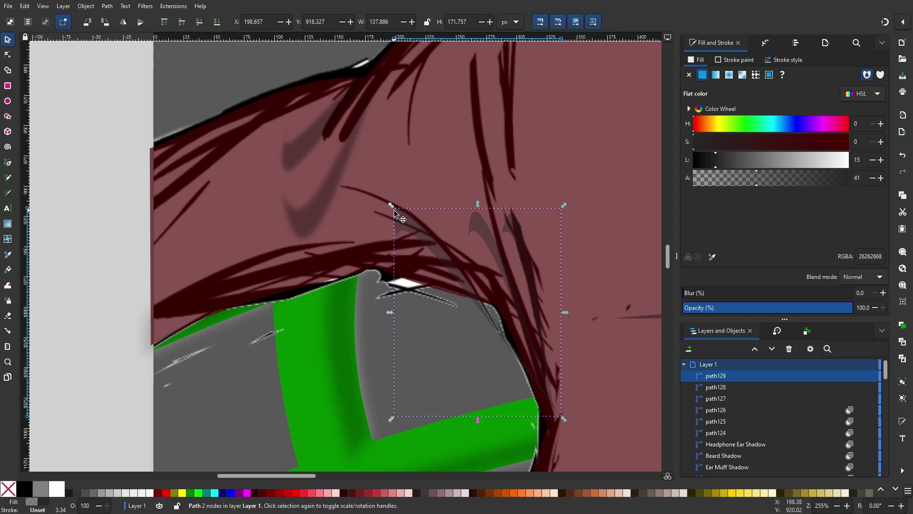
{"action": "key", "text": "n"}
{"action": "left_click", "coordinate": [314, 164]}
{"action": "scroll", "coordinate": [375, 143], "scroll_direction": "down", "scroll_amount": 1}
{"action": "scroll", "coordinate": [380, 143], "scroll_direction": "down", "scroll_amount": 1}
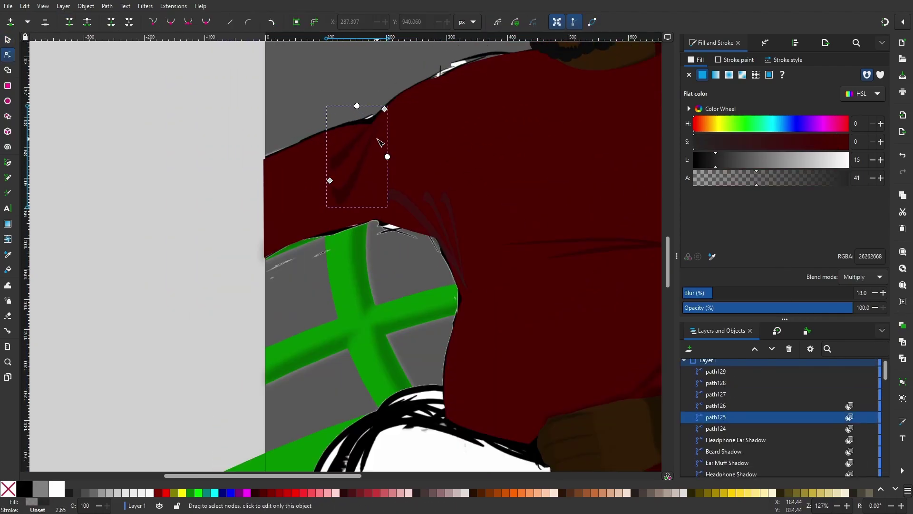
Reshape the armpit and shoulder shadow nodes to follow the sleeve edge
{"action": "left_click", "coordinate": [447, 223]}
{"action": "left_click", "coordinate": [451, 237]}
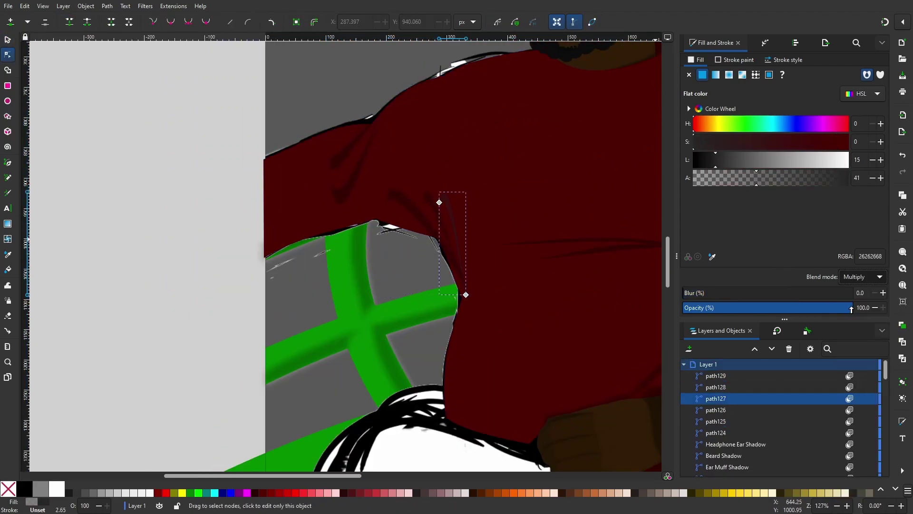
{"action": "scroll", "coordinate": [147, 127], "scroll_direction": "down", "scroll_amount": 3}
{"action": "scroll", "coordinate": [237, 84], "scroll_direction": "up", "scroll_amount": 4}
{"action": "left_click_drag", "start_coordinate": [407, 205], "coordinate": [396, 237]}
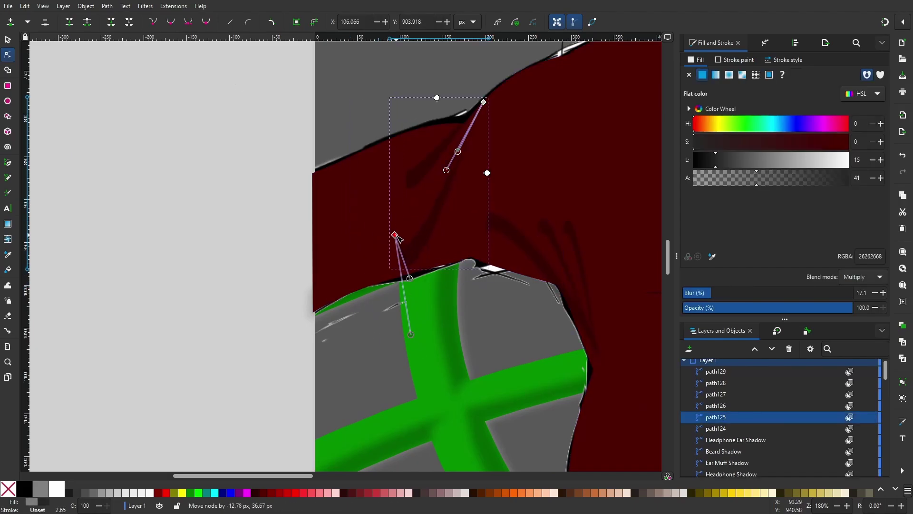
{"action": "left_click", "coordinate": [367, 187]}
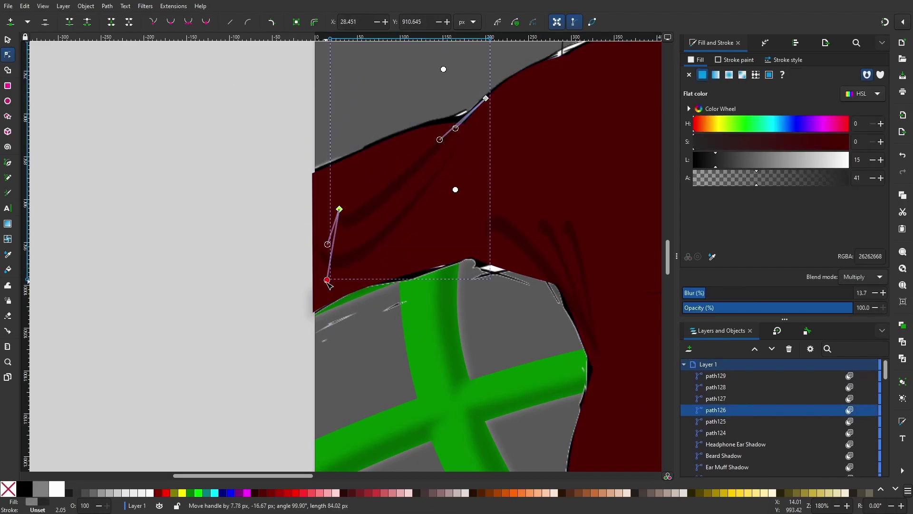
{"action": "scroll", "coordinate": [238, 193], "scroll_direction": "down", "scroll_amount": 2, "text": "ctrl"}
{"action": "scroll", "coordinate": [371, 224], "scroll_direction": "up", "scroll_amount": 4, "text": "ctrl"}
{"action": "left_click", "coordinate": [382, 231]}
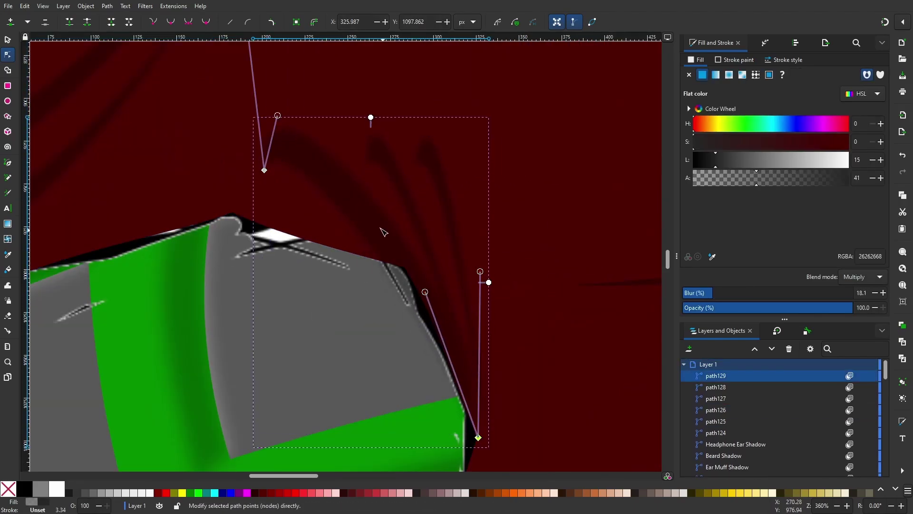
{"action": "left_click_drag", "start_coordinate": [263, 168], "coordinate": [223, 209]}
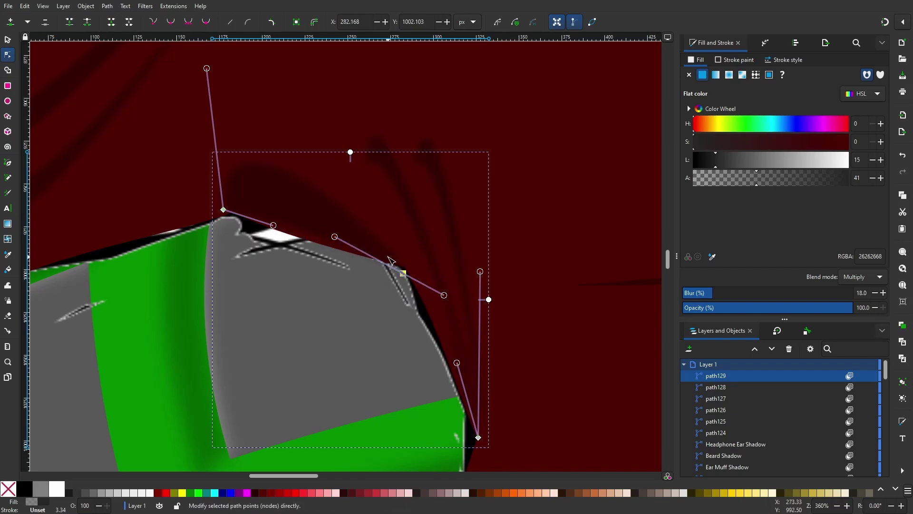
Curve and refine the outline of the fold shadow along the sleeve
{"action": "scroll", "coordinate": [390, 261], "scroll_direction": "up", "scroll_amount": 1, "text": "ctrl"}
{"action": "scroll", "coordinate": [400, 252], "scroll_direction": "down", "scroll_amount": 2, "text": "ctrl"}
{"action": "scroll", "coordinate": [408, 245], "scroll_direction": "up", "scroll_amount": 2, "text": "ctrl"}
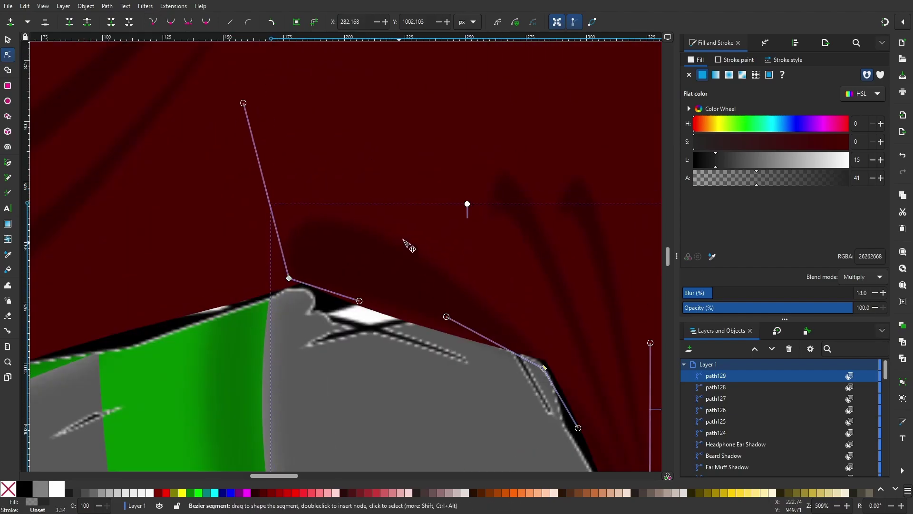
{"action": "left_click_drag", "start_coordinate": [408, 244], "coordinate": [446, 252]}
{"action": "scroll", "coordinate": [446, 253], "scroll_direction": "down", "scroll_amount": 5, "text": "ctrl"}
{"action": "scroll", "coordinate": [417, 287], "scroll_direction": "up", "scroll_amount": 3, "text": "ctrl"}
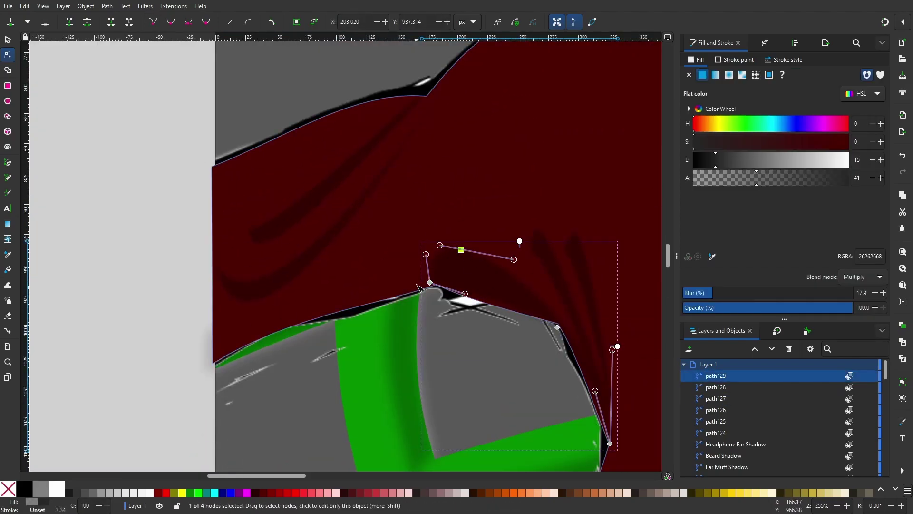
{"action": "left_click_drag", "start_coordinate": [417, 287], "coordinate": [434, 283]}
{"action": "scroll", "coordinate": [510, 286], "scroll_direction": "up", "scroll_amount": 3, "text": "ctrl"}
{"action": "scroll", "coordinate": [388, 310], "scroll_direction": "down", "scroll_amount": 3, "text": "ctrl"}
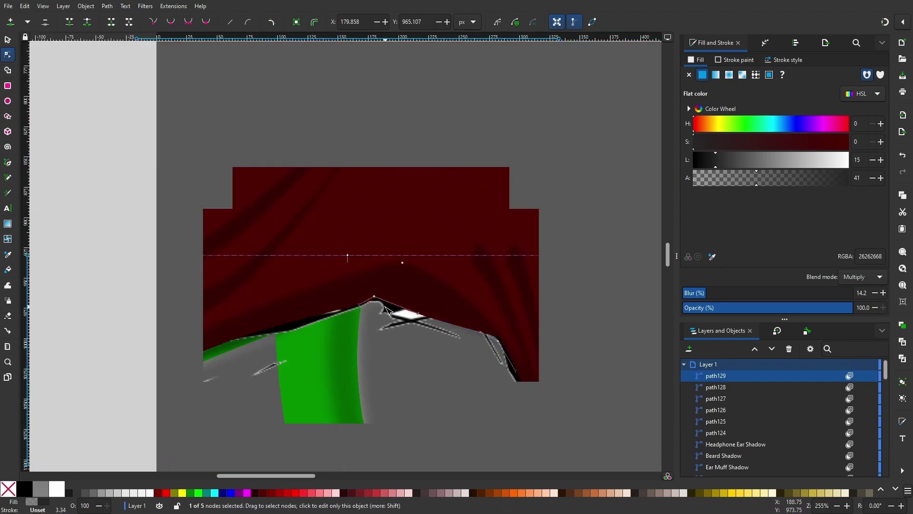
{"action": "scroll", "coordinate": [387, 310], "scroll_direction": "up", "scroll_amount": 2, "text": "ctrl"}
{"action": "scroll", "coordinate": [363, 260], "scroll_direction": "down", "scroll_amount": 2, "text": "ctrl"}
{"action": "scroll", "coordinate": [270, 265], "scroll_direction": "down", "scroll_amount": 3, "text": "ctrl"}
Adjust the long sleeve shadow's curve and extend another sleeve shadow toward the arm edge
{"action": "left_click", "coordinate": [149, 239]}
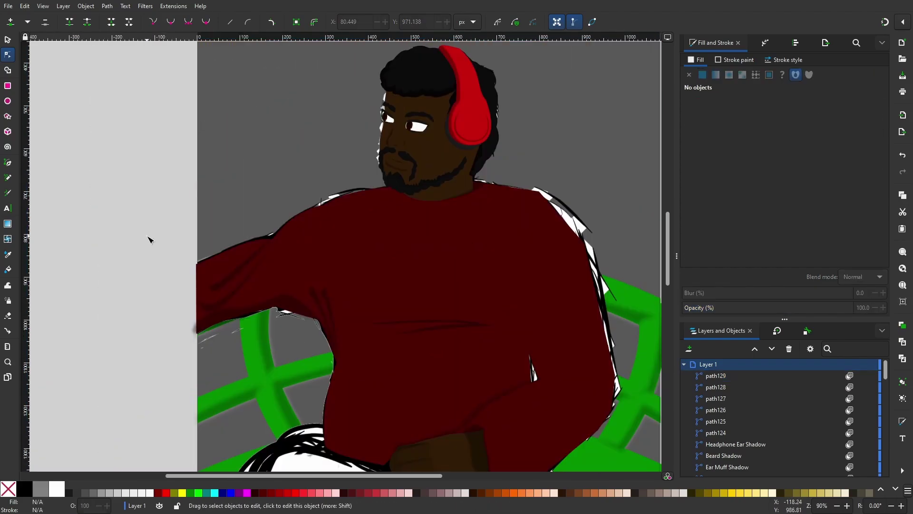
{"action": "left_click", "coordinate": [232, 284]}
{"action": "scroll", "coordinate": [222, 289], "scroll_direction": "up", "scroll_amount": 4, "text": "ctrl"}
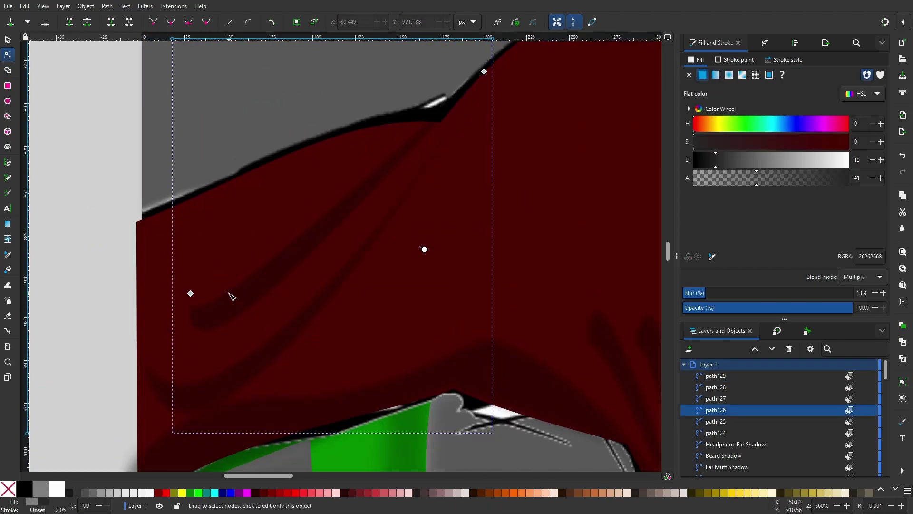
{"action": "left_click_drag", "start_coordinate": [214, 241], "coordinate": [143, 318]}
{"action": "key", "text": "Escape"}
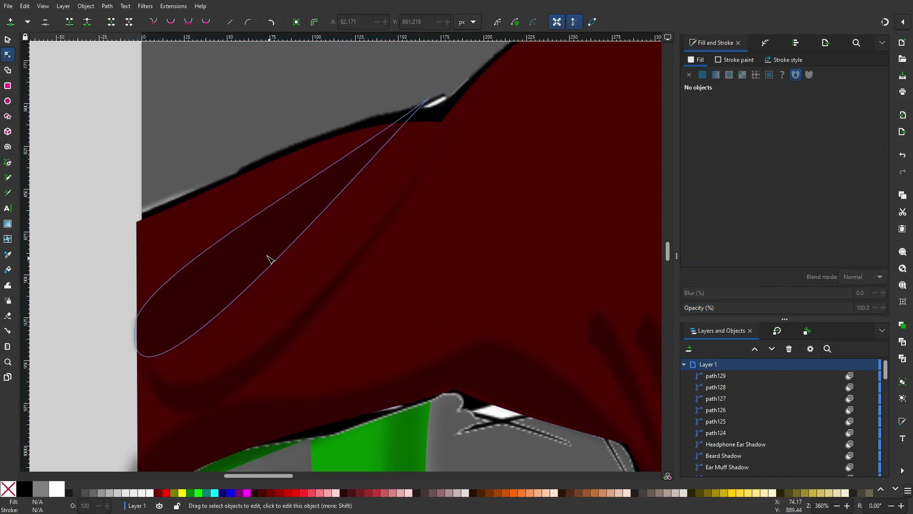
{"action": "left_click", "coordinate": [267, 257]}
{"action": "key", "text": "Escape"}
{"action": "left_click", "coordinate": [244, 249]}
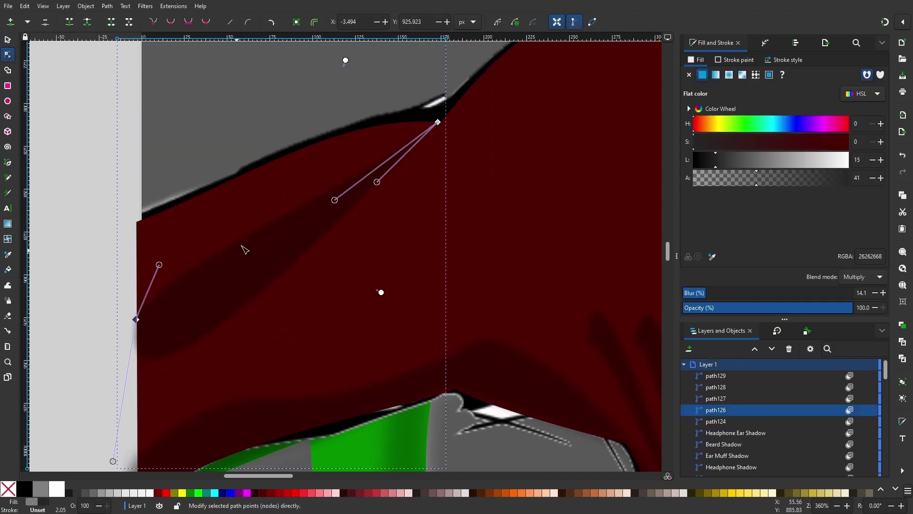
{"action": "left_click_drag", "start_coordinate": [332, 200], "coordinate": [320, 226]}
{"action": "key", "text": "Escape"}
Move a node of the fold shadow above the chair up and right
{"action": "scroll", "coordinate": [135, 227], "scroll_direction": "down", "scroll_amount": 4, "text": "ctrl"}
{"action": "scroll", "coordinate": [244, 143], "scroll_direction": "up", "scroll_amount": 2, "text": "ctrl"}
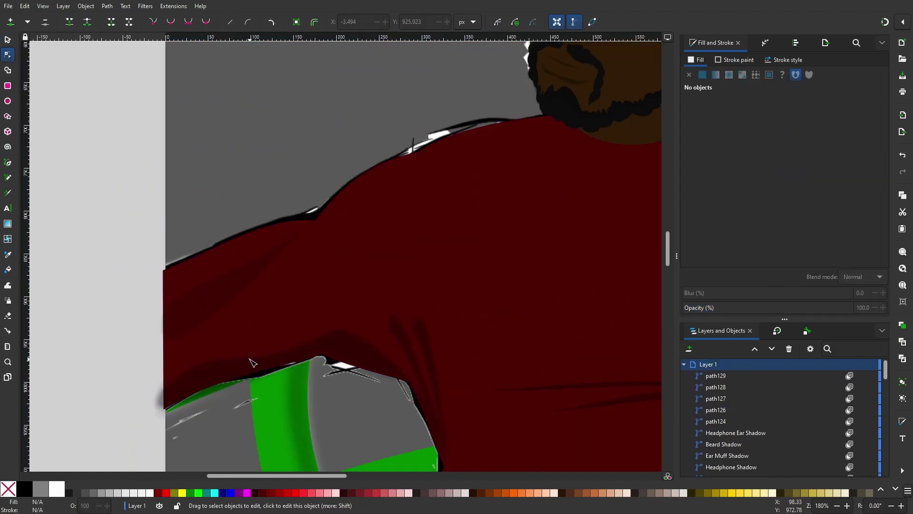
{"action": "left_click", "coordinate": [252, 363]}
{"action": "left_click_drag", "start_coordinate": [292, 278], "coordinate": [320, 254]}
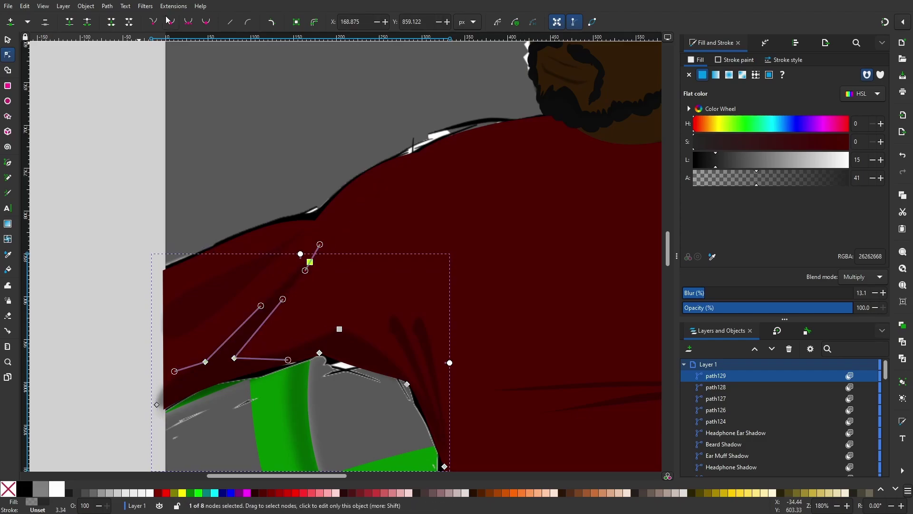
{"action": "key", "text": "Escape"}
{"action": "scroll", "coordinate": [109, 230], "scroll_direction": "down", "scroll_amount": 3, "text": "ctrl"}
{"action": "left_click", "coordinate": [716, 409]}
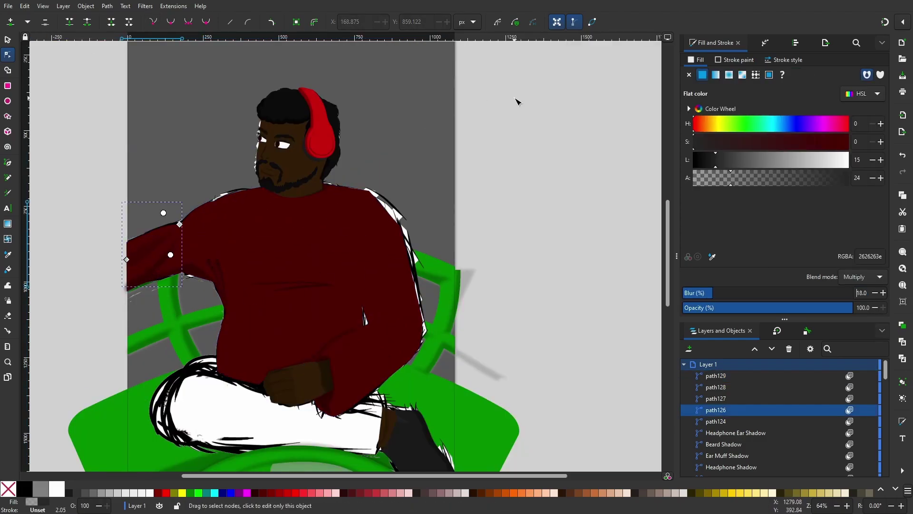
Draw a new shadow shape on the lower part of the sweater
{"action": "left_click", "coordinate": [304, 261]}
{"action": "left_click", "coordinate": [305, 281], "text": "alt"}
{"action": "left_click", "coordinate": [285, 261], "text": "alt"}
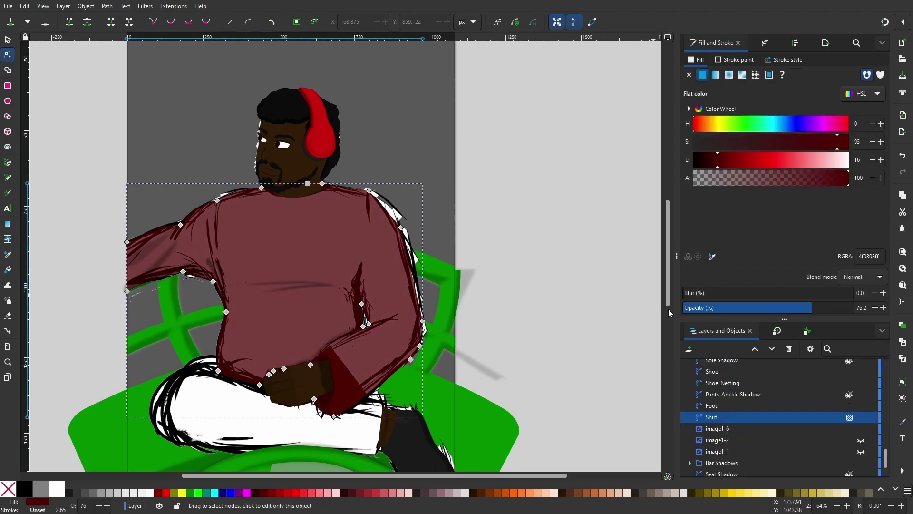
{"action": "key", "text": "b"}
{"action": "scroll", "coordinate": [375, 238], "scroll_direction": "up", "scroll_amount": 3, "text": "ctrl"}
{"action": "left_click", "coordinate": [331, 331]}
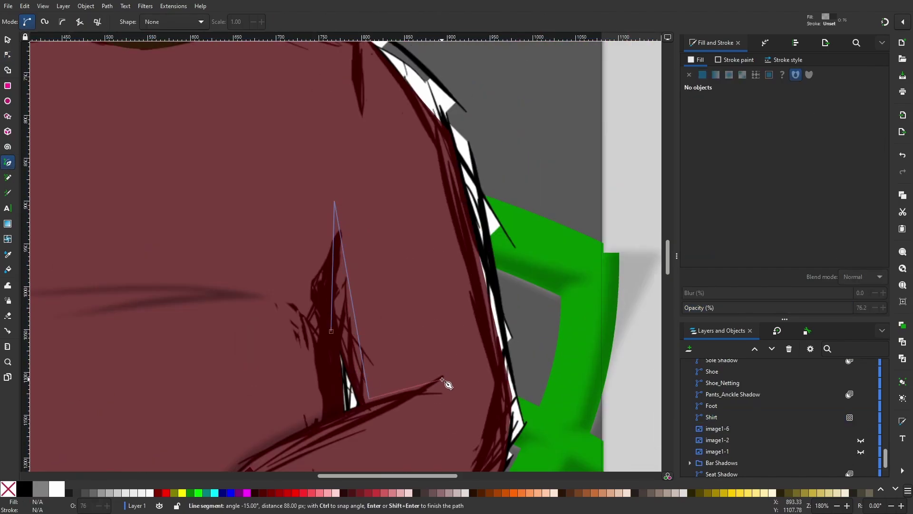
{"action": "left_click", "coordinate": [443, 378]}
{"action": "key", "text": "Return"}
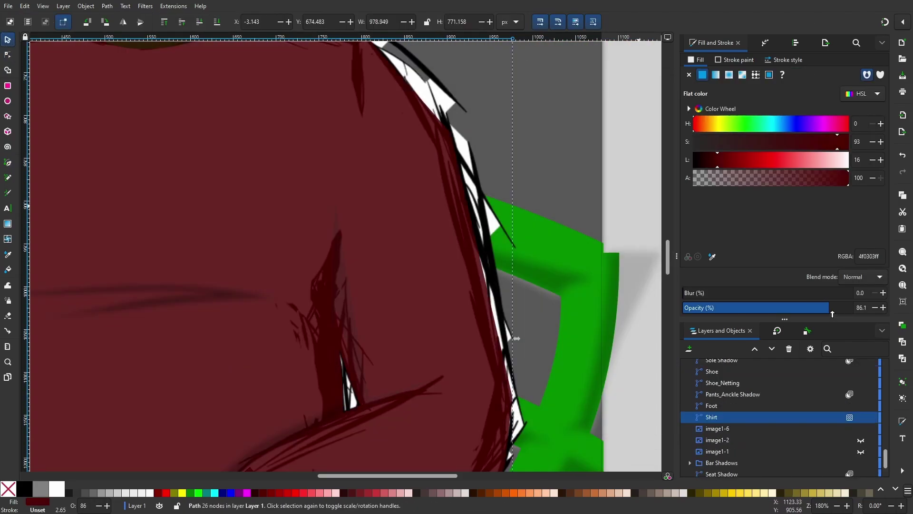
Move a node of the new sweater shadow into place and review the figure
{"action": "key", "text": "n"}
{"action": "scroll", "coordinate": [393, 241], "scroll_direction": "up", "scroll_amount": 2, "text": "ctrl"}
{"action": "left_click_drag", "start_coordinate": [269, 265], "coordinate": [268, 276]}
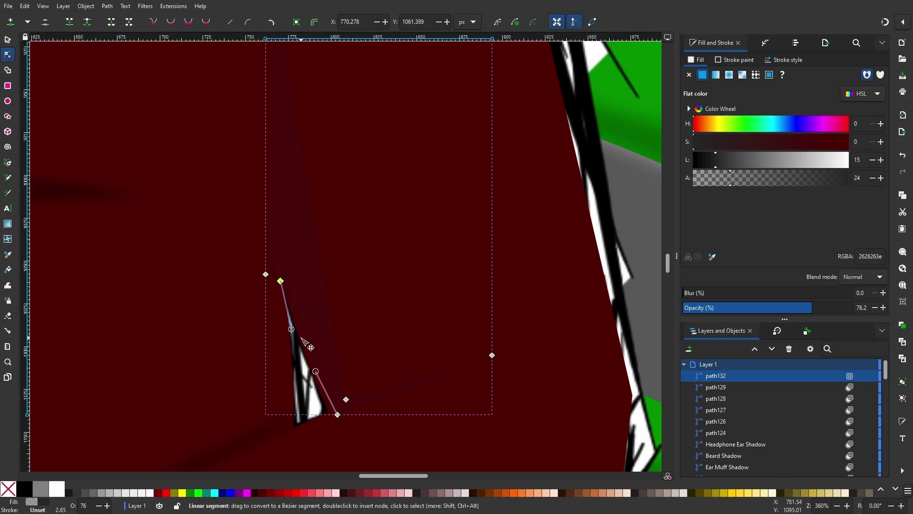
{"action": "scroll", "coordinate": [323, 250], "scroll_direction": "down", "scroll_amount": 1, "text": "ctrl"}
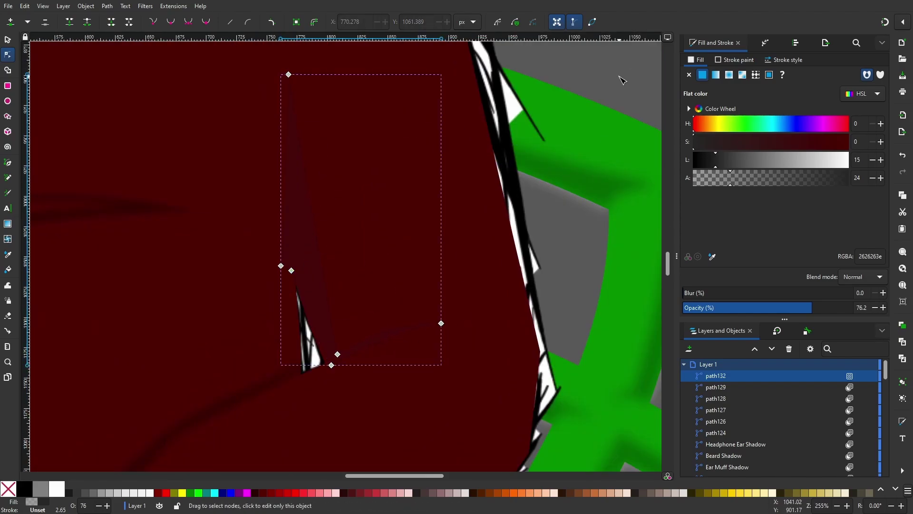
{"action": "scroll", "coordinate": [326, 364], "scroll_direction": "down", "scroll_amount": 2, "text": "ctrl"}
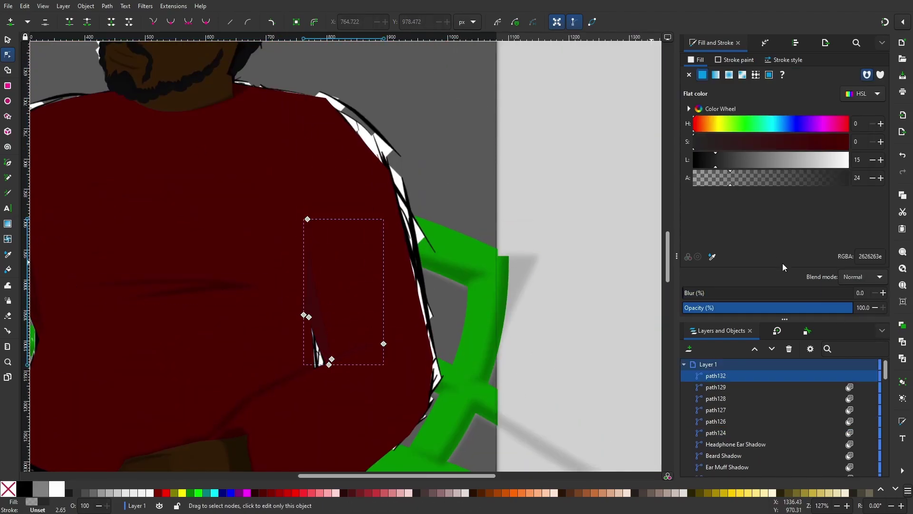
{"action": "scroll", "coordinate": [488, 238], "scroll_direction": "down", "scroll_amount": 2, "text": "ctrl"}
{"action": "left_click", "coordinate": [569, 222]}
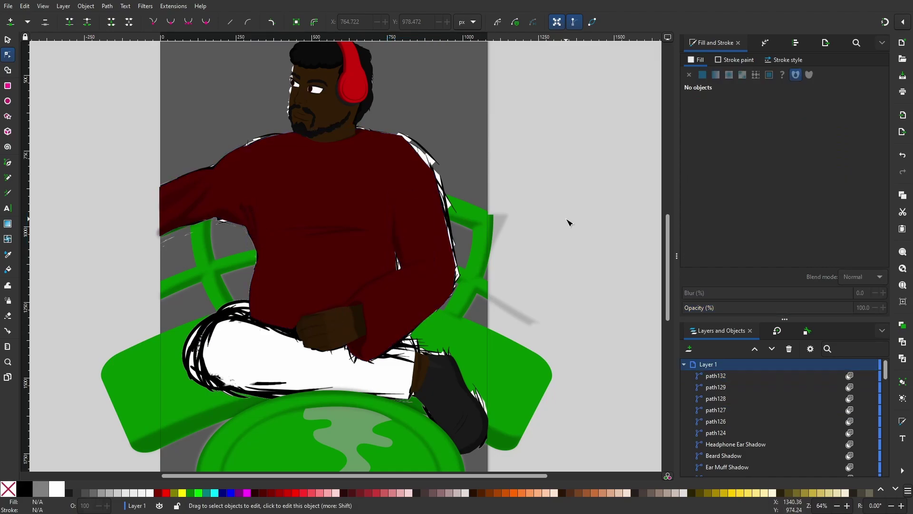
Start the right shoulder shadow and give it a soft Multiply look
{"action": "scroll", "coordinate": [343, 183], "scroll_direction": "up", "scroll_amount": 3, "text": "ctrl"}
{"action": "left_click", "coordinate": [254, 286]}
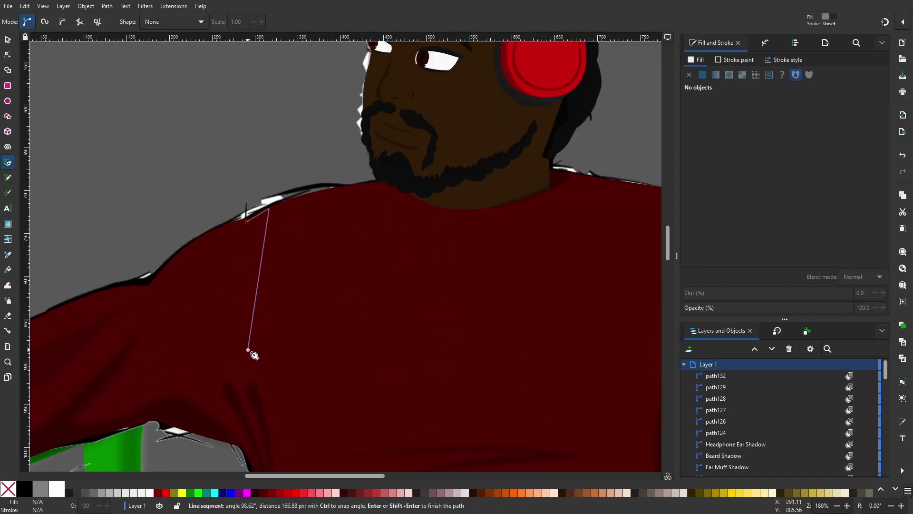
{"action": "scroll", "coordinate": [267, 223], "scroll_direction": "down", "scroll_amount": 2, "text": "ctrl"}
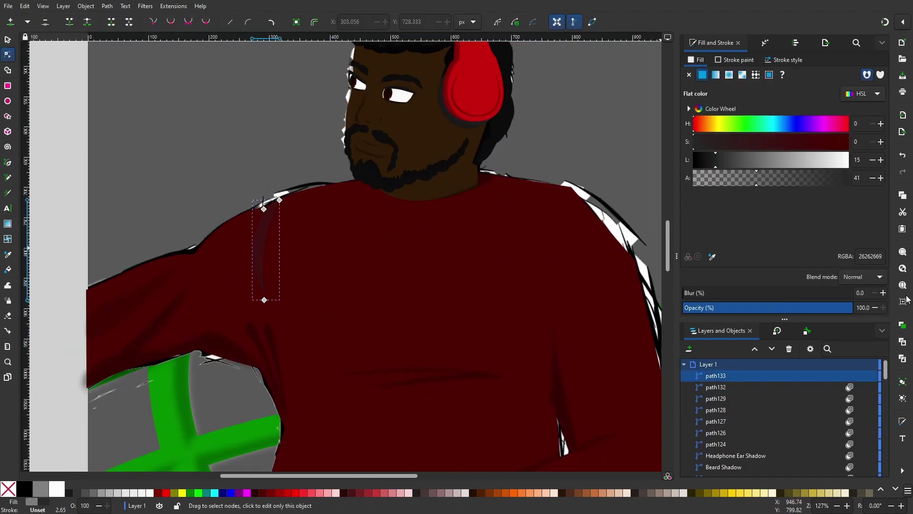
{"action": "left_click", "coordinate": [265, 262]}
{"action": "left_click", "coordinate": [280, 200]}
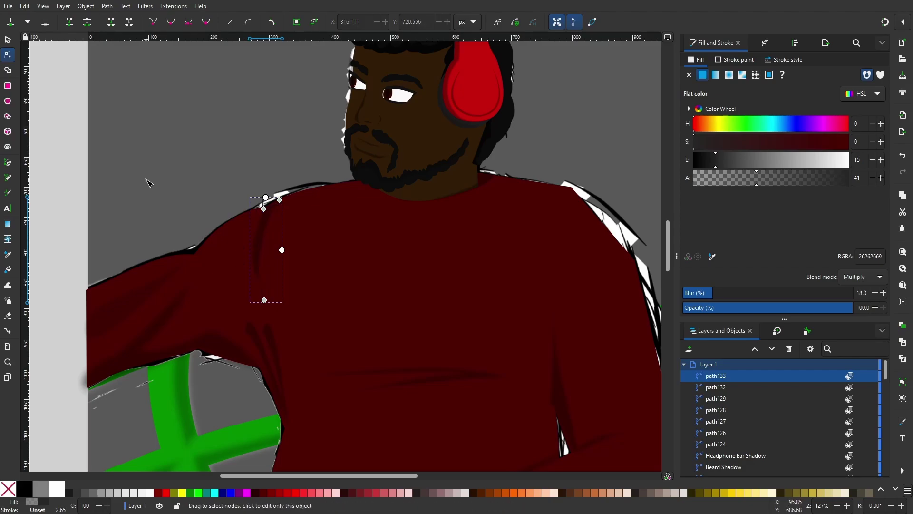
{"action": "scroll", "coordinate": [232, 129], "scroll_direction": "up", "scroll_amount": 3, "text": "ctrl"}
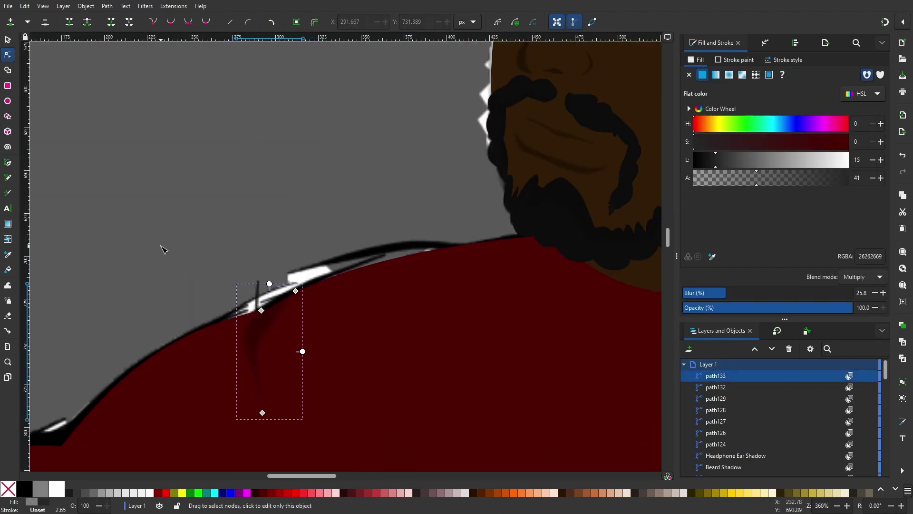
{"action": "scroll", "coordinate": [163, 249], "scroll_direction": "down", "scroll_amount": 4, "text": "ctrl"}
{"action": "key", "text": "Escape"}
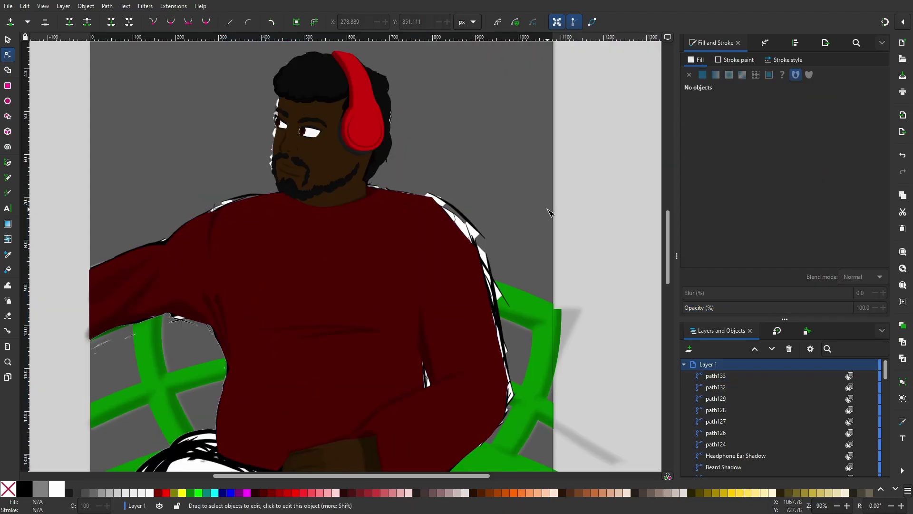
{"action": "scroll", "coordinate": [433, 200], "scroll_direction": "up", "scroll_amount": 1, "text": "ctrl"}
Finish drawing the right shoulder shadow shape
{"action": "key", "text": "b"}
{"action": "scroll", "coordinate": [412, 169], "scroll_direction": "up", "scroll_amount": 1, "text": "ctrl"}
{"action": "double_click", "coordinate": [394, 328]}
{"action": "key", "text": "n"}
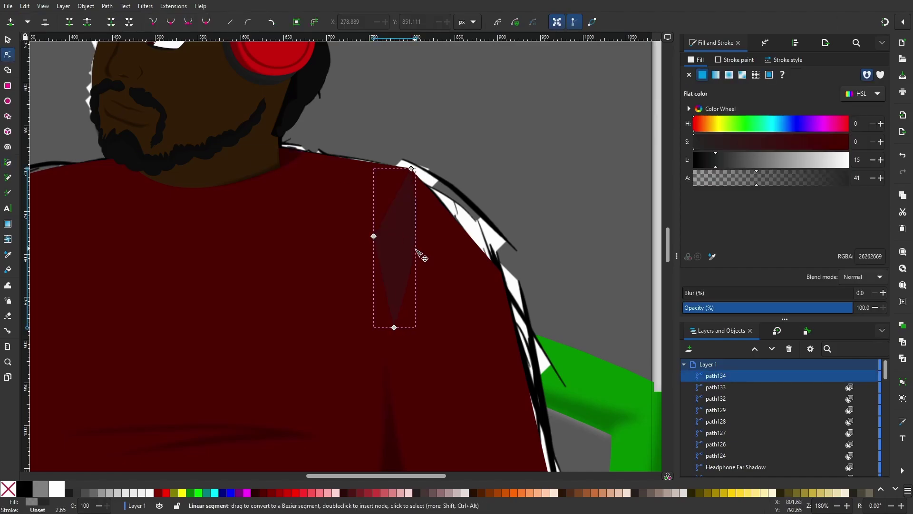
{"action": "left_click", "coordinate": [617, 163]}
{"action": "scroll", "coordinate": [592, 217], "scroll_direction": "down", "scroll_amount": 2, "text": "ctrl"}
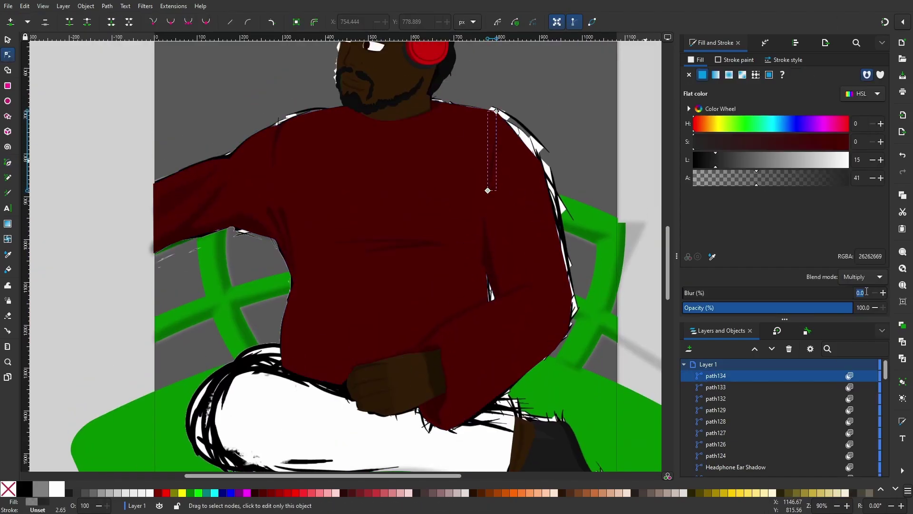
{"action": "scroll", "coordinate": [526, 270], "scroll_direction": "up", "scroll_amount": 3, "text": "ctrl"}
{"action": "scroll", "coordinate": [526, 337], "scroll_direction": "down", "scroll_amount": 1, "text": "ctrl"}
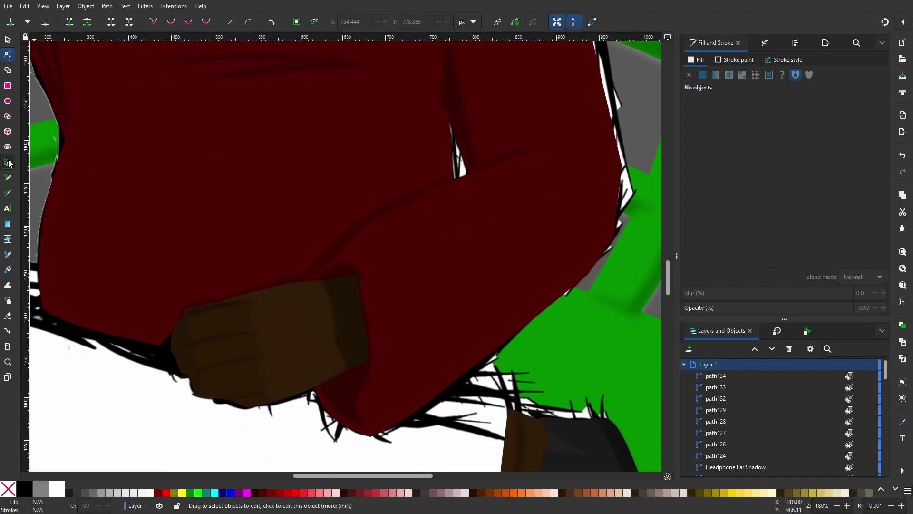
Draw a fold shadow at the sleeve bottom above the lap and curve its left edge
{"action": "key", "text": "b"}
{"action": "left_click", "coordinate": [370, 375]}
{"action": "left_click", "coordinate": [596, 234]}
{"action": "left_click", "coordinate": [7, 55]}
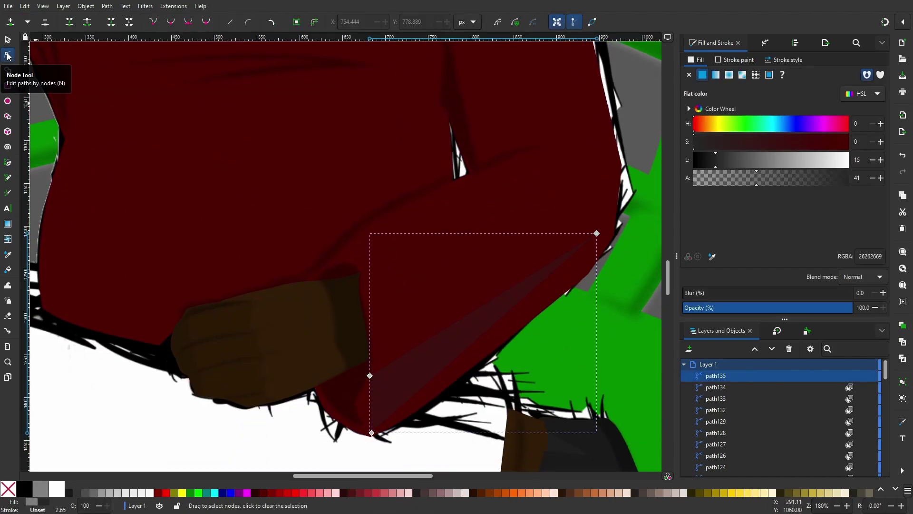
{"action": "left_click_drag", "start_coordinate": [360, 403], "coordinate": [358, 403]}
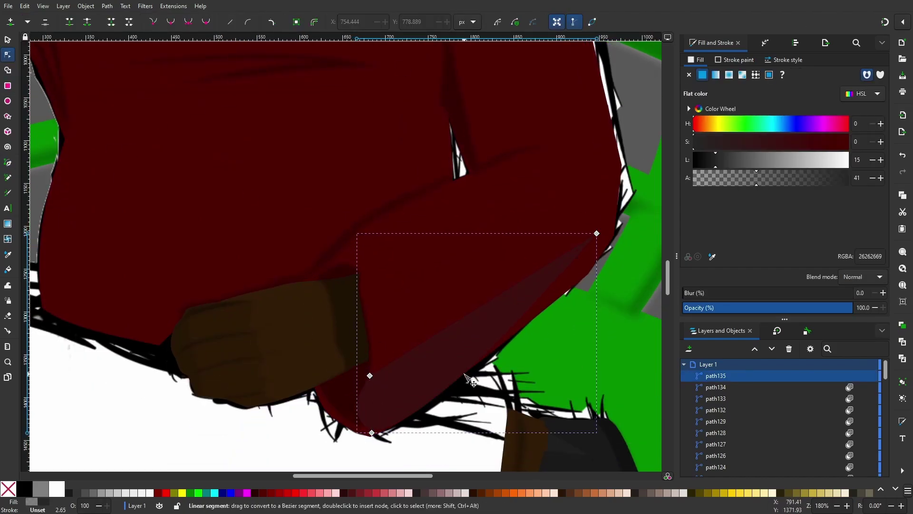
{"action": "scroll", "coordinate": [861, 277], "scroll_direction": "down", "scroll_amount": 1}
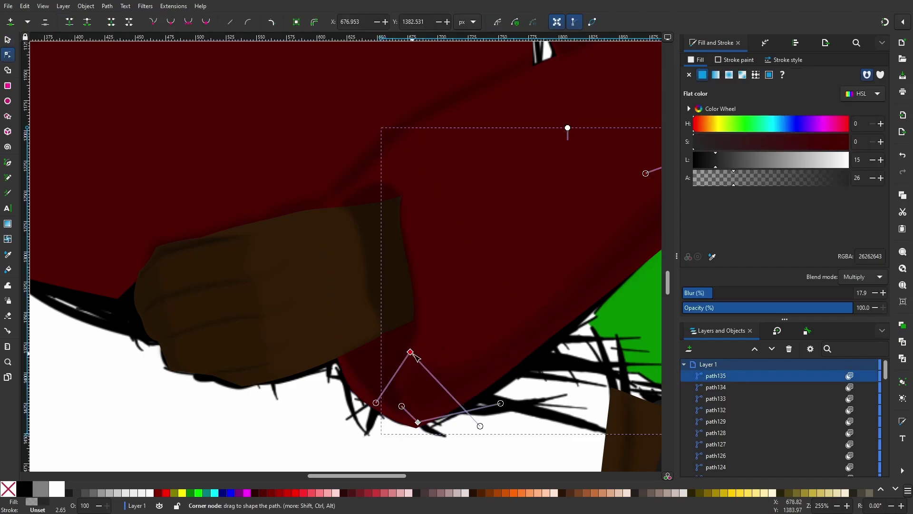
{"action": "scroll", "coordinate": [585, 224], "scroll_direction": "down", "scroll_amount": 2}
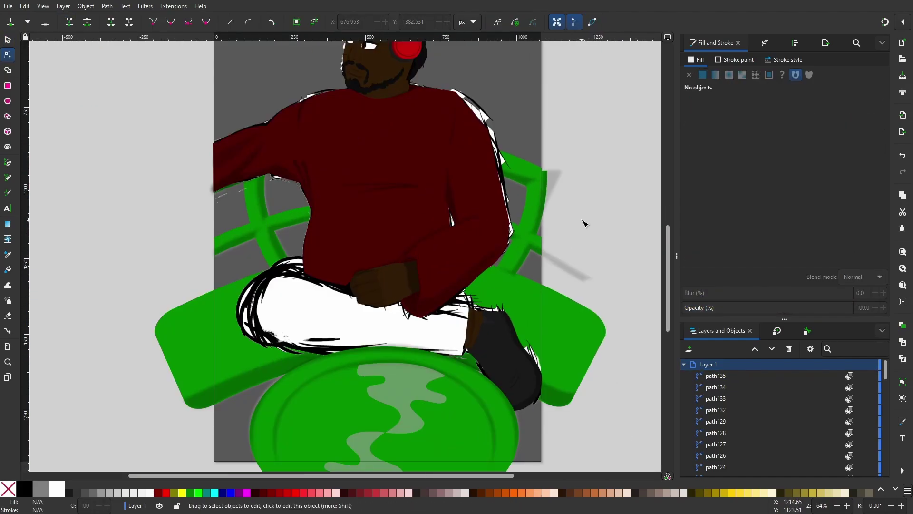
Hide the image1 reference sketches, leaving the clean figure with dark grey pants
{"action": "scroll", "coordinate": [792, 411], "scroll_direction": "down", "scroll_amount": 5}
{"action": "scroll", "coordinate": [726, 392], "scroll_direction": "down", "scroll_amount": 3}
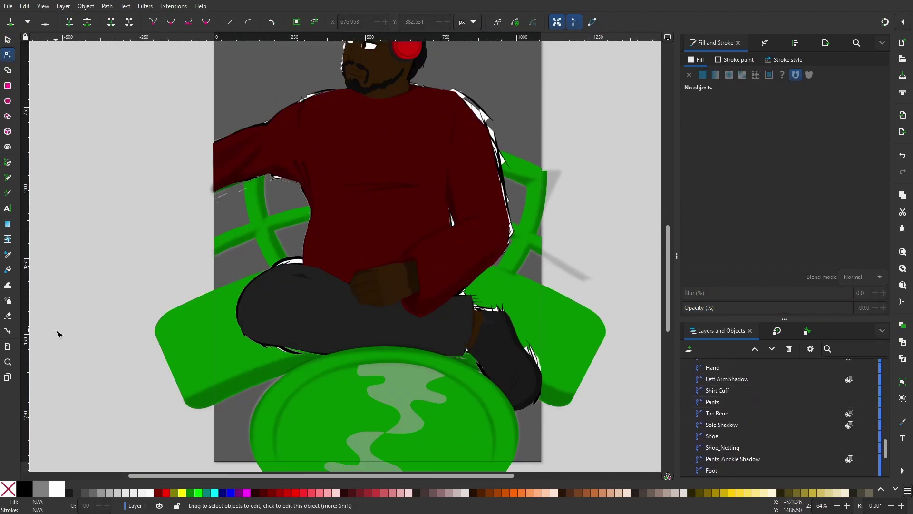
{"action": "scroll", "coordinate": [126, 312], "scroll_direction": "up", "scroll_amount": 1}
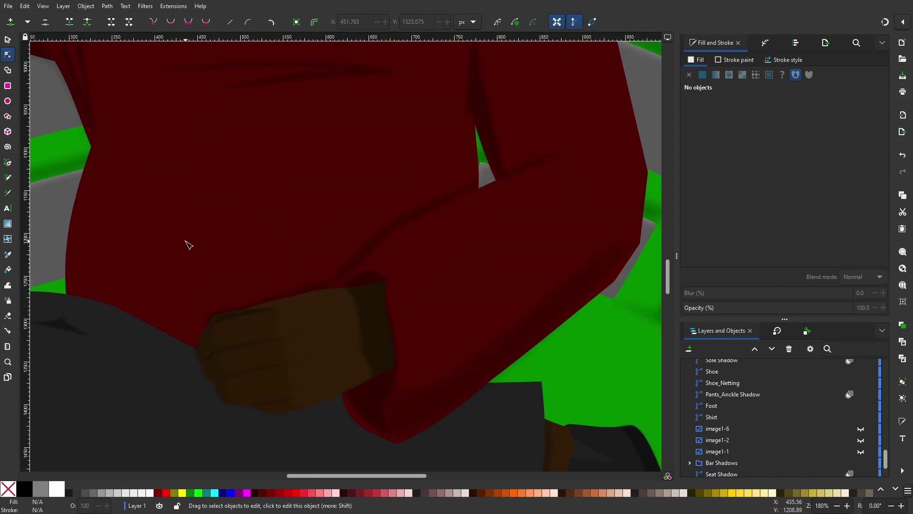
{"action": "scroll", "coordinate": [189, 245], "scroll_direction": "down", "scroll_amount": 3}
{"action": "scroll", "coordinate": [432, 243], "scroll_direction": "up", "scroll_amount": 2}
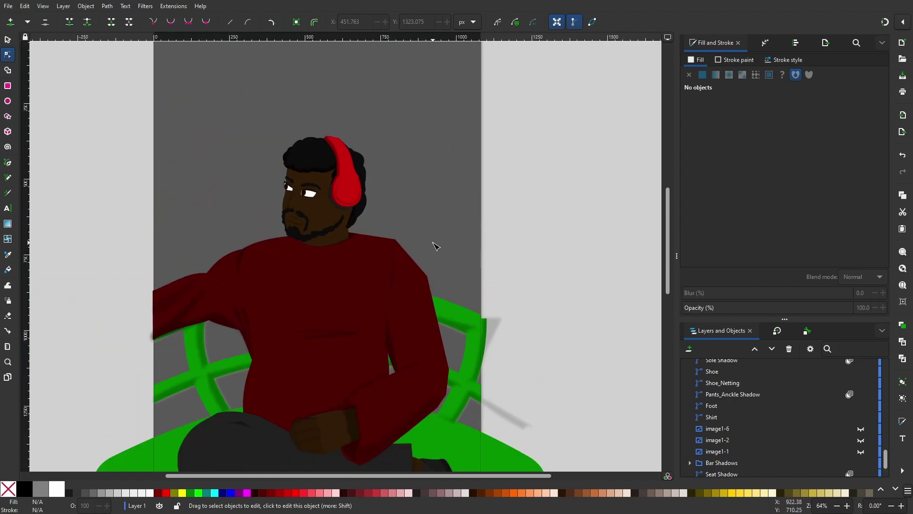
{"action": "scroll", "coordinate": [193, 266], "scroll_direction": "up", "scroll_amount": 4}
{"action": "scroll", "coordinate": [290, 261], "scroll_direction": "up", "scroll_amount": 3}
Draw a shadow shape over the right eye white and curve two of its edges
{"action": "key", "text": "b"}
{"action": "left_click", "coordinate": [434, 332]}
{"action": "left_click", "coordinate": [262, 284]}
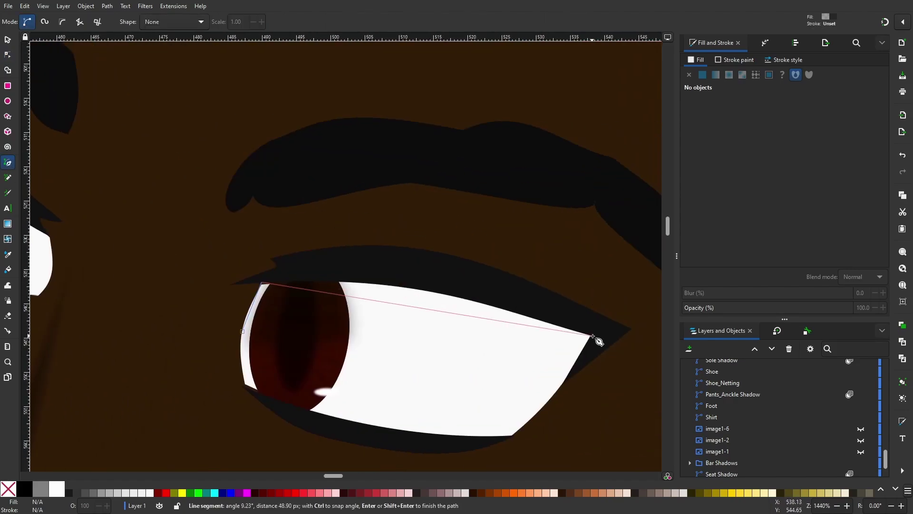
{"action": "left_click", "coordinate": [243, 332]}
{"action": "left_click", "coordinate": [262, 284]}
{"action": "key", "text": "n"}
{"action": "left_click_drag", "start_coordinate": [428, 310], "coordinate": [428, 290]}
{"action": "left_click_drag", "start_coordinate": [367, 352], "coordinate": [424, 350]}
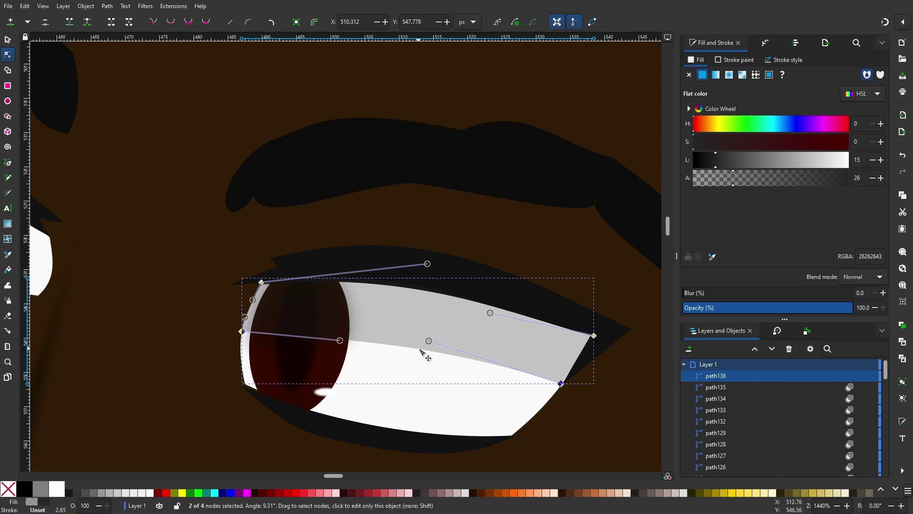
Make the right eye shadow slightly more opaque
{"action": "scroll", "coordinate": [142, 288], "scroll_direction": "down", "scroll_amount": 5}
{"action": "left_click", "coordinate": [142, 288]}
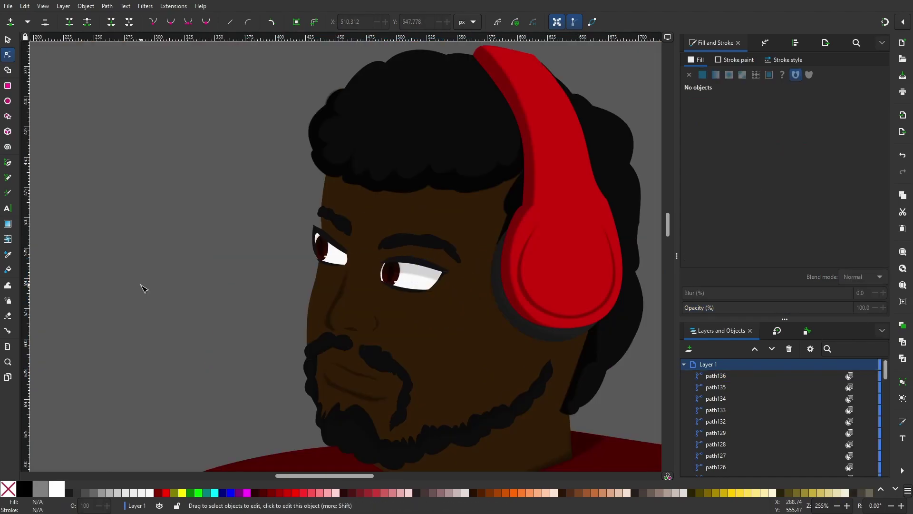
{"action": "key", "text": "Tab"}
{"action": "left_click", "coordinate": [710, 181]}
{"action": "scroll", "coordinate": [373, 273], "scroll_direction": "up", "scroll_amount": 3}
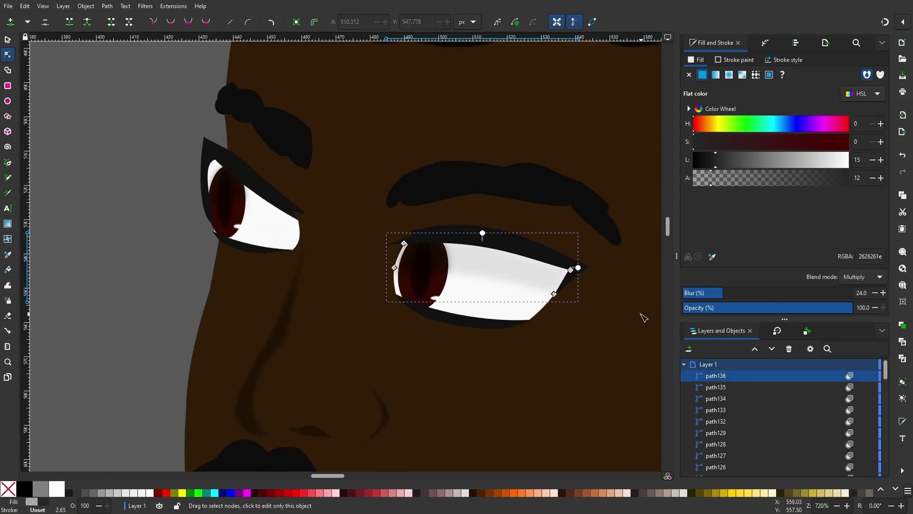
Draw a shadow over the left eye and nudge its corner to fit the eye
{"action": "left_click", "coordinate": [10, 172]}
{"action": "left_click_drag", "start_coordinate": [209, 164], "coordinate": [304, 240]}
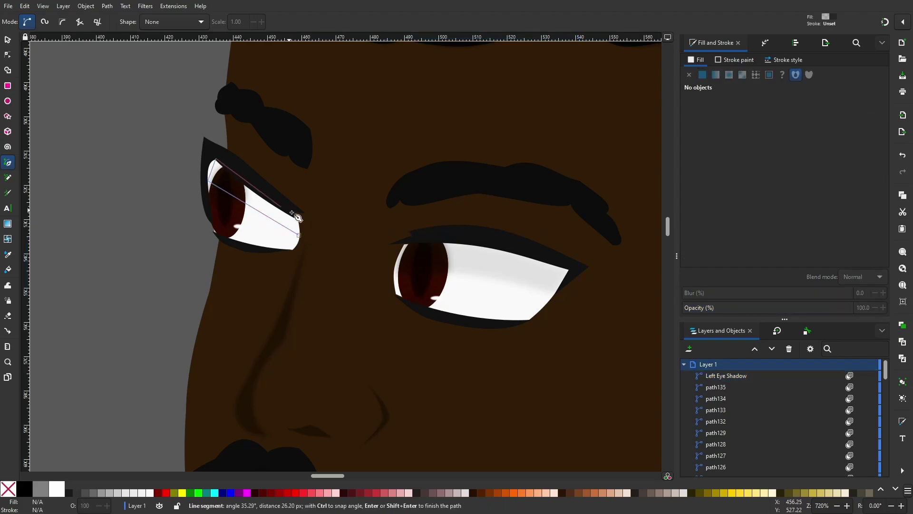
{"action": "key", "text": "n"}
{"action": "left_click", "coordinate": [486, 281]}
{"action": "scroll", "coordinate": [266, 235], "scroll_direction": "up", "scroll_amount": 4}
{"action": "left_click", "coordinate": [285, 238]}
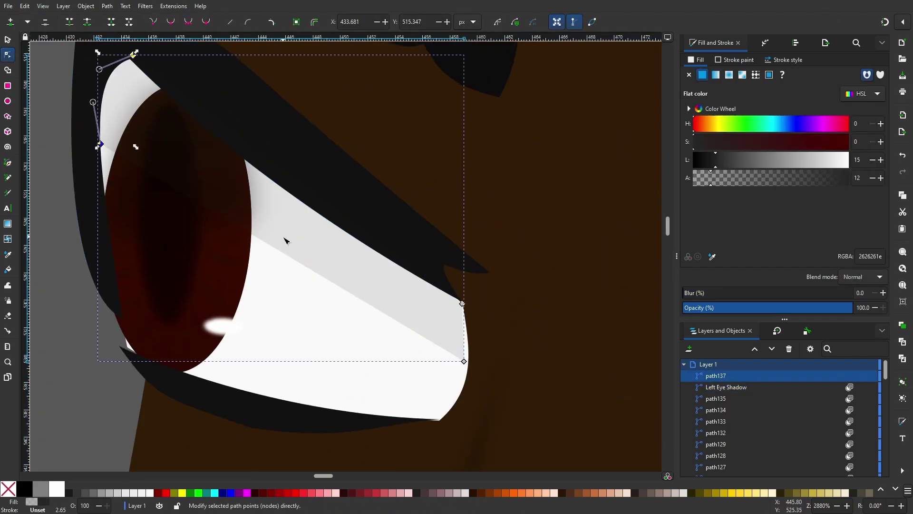
{"action": "left_click_drag", "start_coordinate": [466, 366], "coordinate": [468, 372]}
{"action": "scroll", "coordinate": [204, 223], "scroll_direction": "down", "scroll_amount": 6}
Draw the Neck Shadow path beneath the beard with the Pen tool
{"action": "scroll", "coordinate": [526, 271], "scroll_direction": "down", "scroll_amount": 3}
{"action": "key", "text": "Escape"}
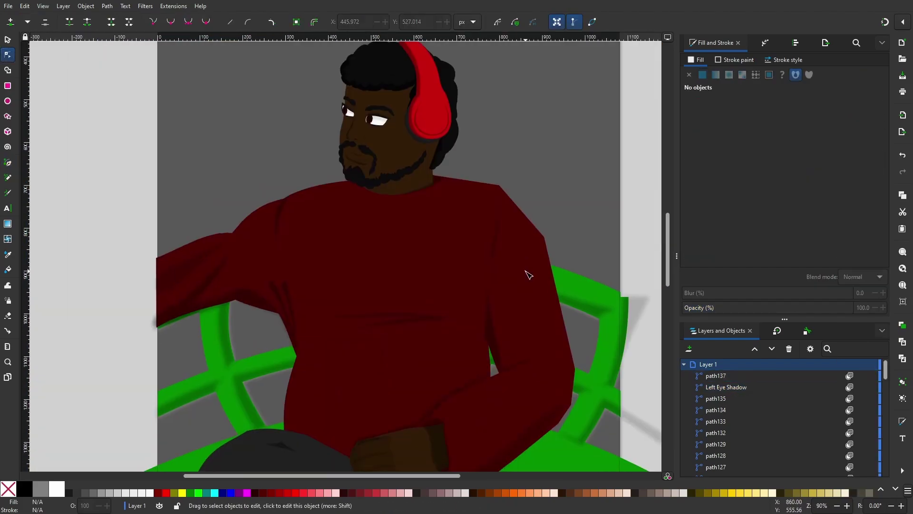
{"action": "scroll", "coordinate": [397, 194], "scroll_direction": "up", "scroll_amount": 5}
{"action": "key", "text": "b"}
{"action": "double_click", "coordinate": [577, 48]}
{"action": "scroll", "coordinate": [538, 171], "scroll_direction": "up", "scroll_amount": 2}
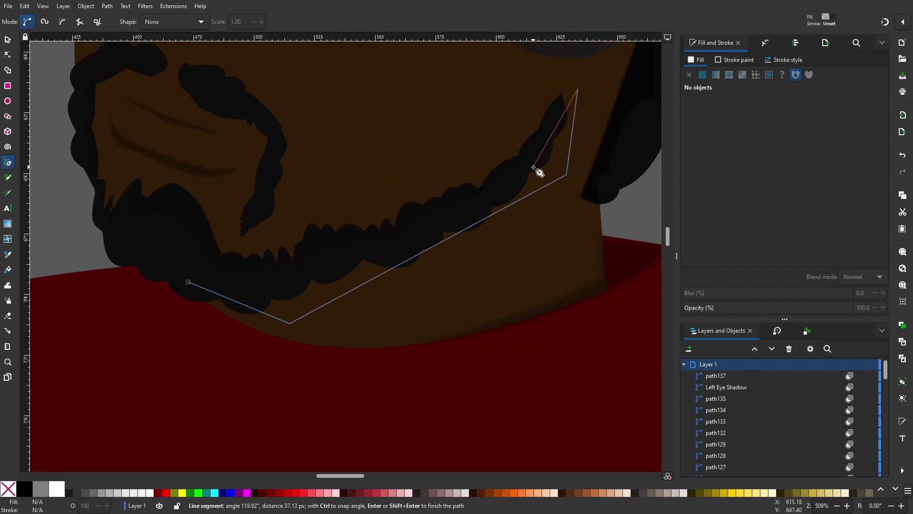
{"action": "left_click", "coordinate": [532, 166]}
{"action": "key", "text": "n"}
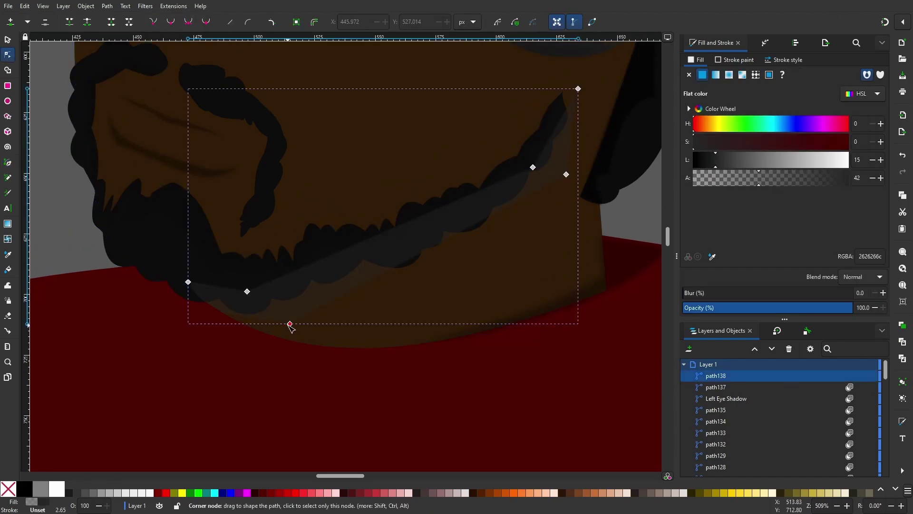
{"action": "key", "text": "Escape"}
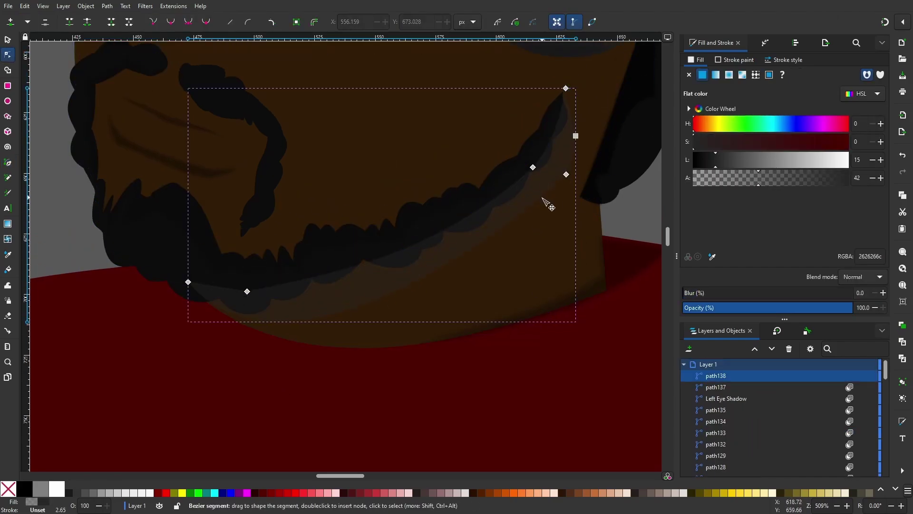
Set the Neck Shadow to Multiply, darken its colour, and move it behind the Beard
{"action": "left_click", "coordinate": [862, 276]}
{"action": "left_click", "coordinate": [862, 289]}
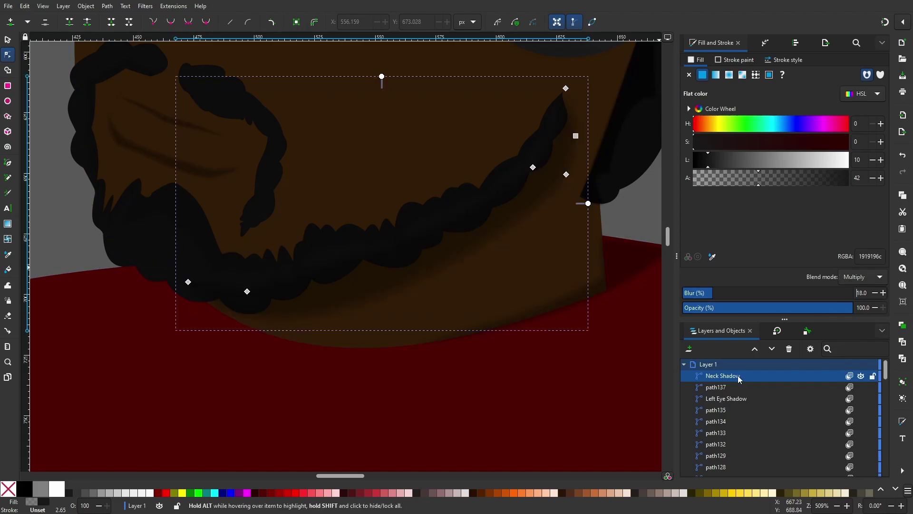
{"action": "left_click_drag", "start_coordinate": [738, 379], "coordinate": [723, 421]}
{"action": "key", "text": "5"}
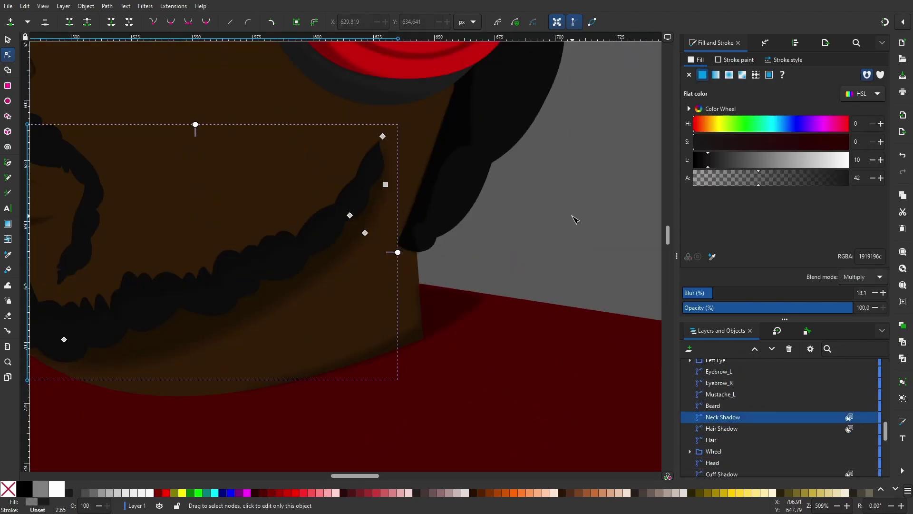
Straighten the Neck Shadow's segments and add a node that follows the beard line
{"action": "left_click", "coordinate": [576, 221]}
{"action": "scroll", "coordinate": [510, 248], "scroll_direction": "up", "scroll_amount": 1}
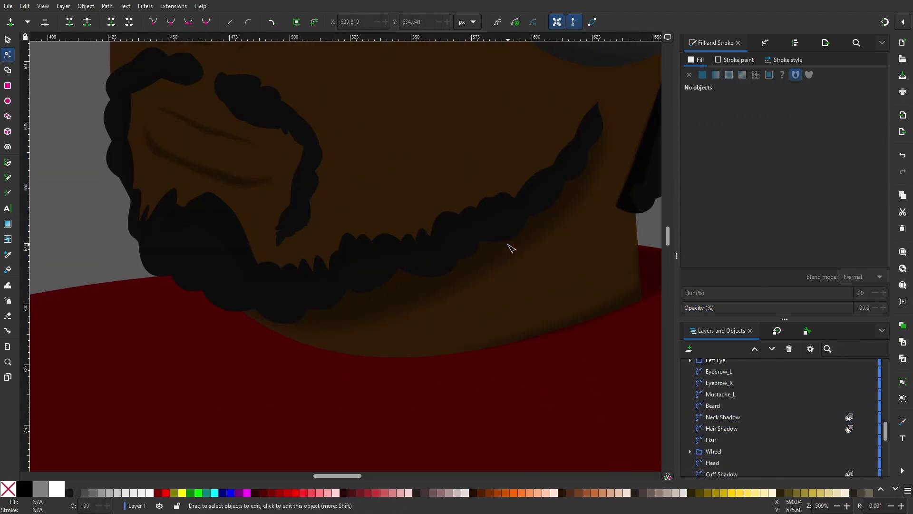
{"action": "left_click", "coordinate": [516, 271]}
{"action": "key", "text": "shift+l"}
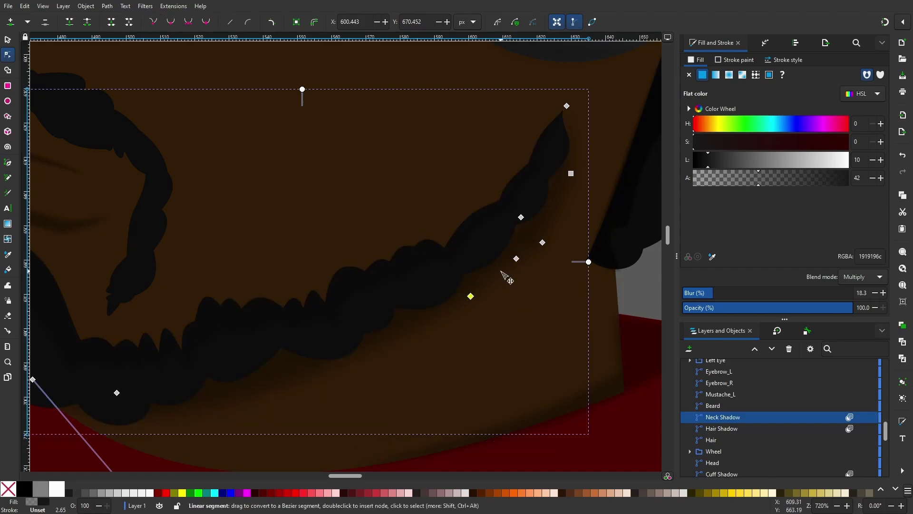
{"action": "double_click", "coordinate": [411, 328]}
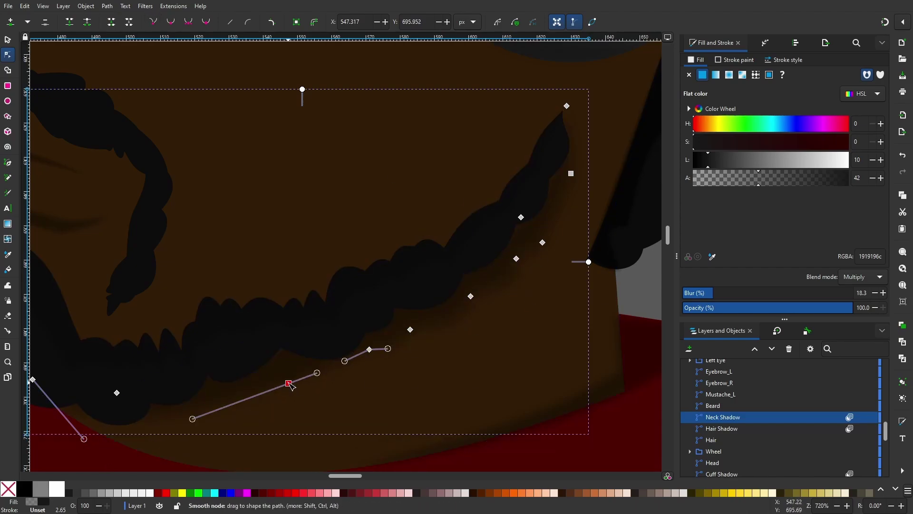
{"action": "left_click_drag", "start_coordinate": [290, 385], "coordinate": [245, 415]}
{"action": "key", "text": "Escape"}
{"action": "scroll", "coordinate": [243, 225], "scroll_direction": "down", "scroll_amount": 5}
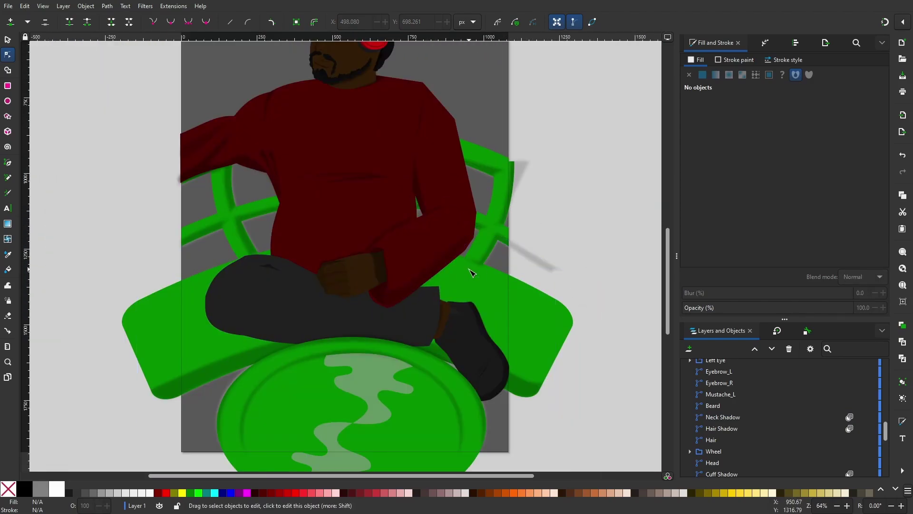
Draw a Face Shadow path on the face's left side and stack it just above Head
{"action": "left_click", "coordinate": [311, 329]}
{"action": "scroll", "coordinate": [315, 342], "scroll_direction": "up", "scroll_amount": 3}
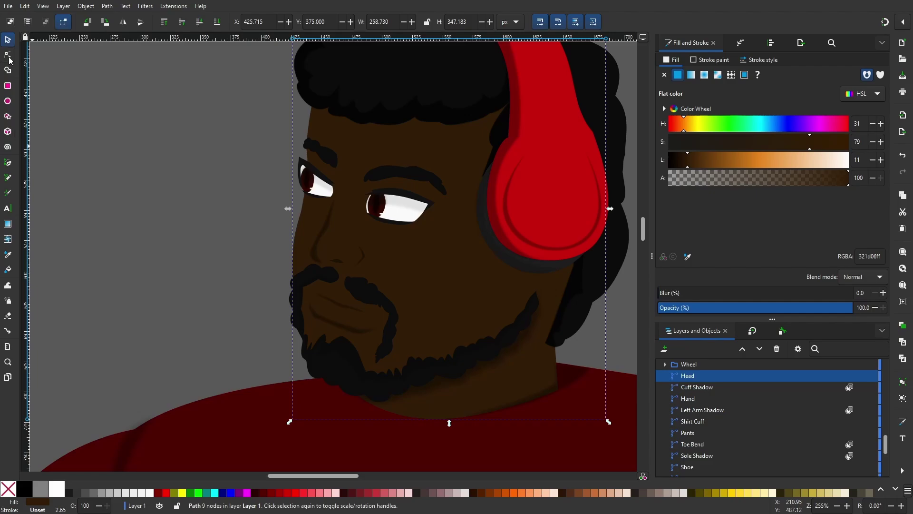
{"action": "key", "text": "b"}
{"action": "left_click", "coordinate": [372, 121]}
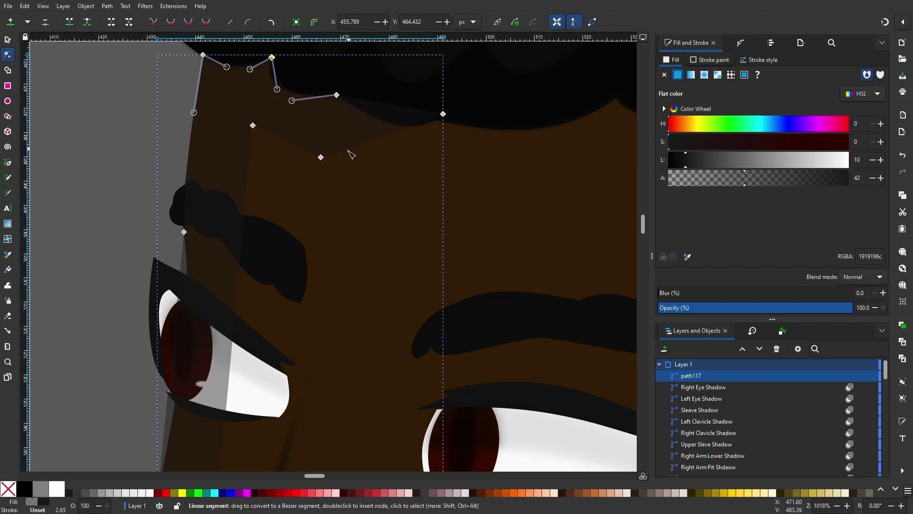
{"action": "mouse_move", "coordinate": [691, 375]}
{"action": "left_mouse_down"}
{"action": "mouse_move", "coordinate": [746, 452]}
{"action": "mouse_move", "coordinate": [696, 441]}
{"action": "left_mouse_up"}
Curve the Face Shadow's top edge up toward the hairline and adjust the beard curve
{"action": "left_click_drag", "start_coordinate": [241, 152], "coordinate": [320, 137]}
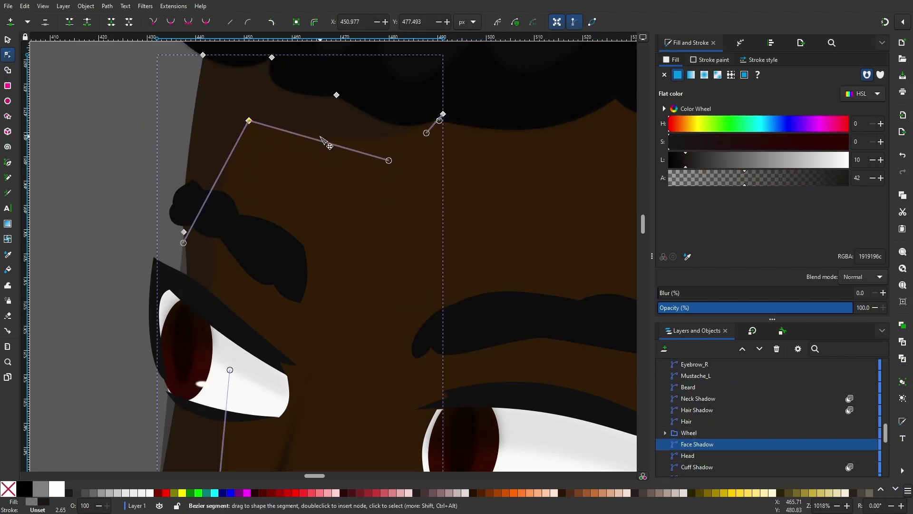
{"action": "left_click_drag", "start_coordinate": [249, 120], "coordinate": [249, 103]}
{"action": "scroll", "coordinate": [371, 200], "scroll_direction": "down", "scroll_amount": 5}
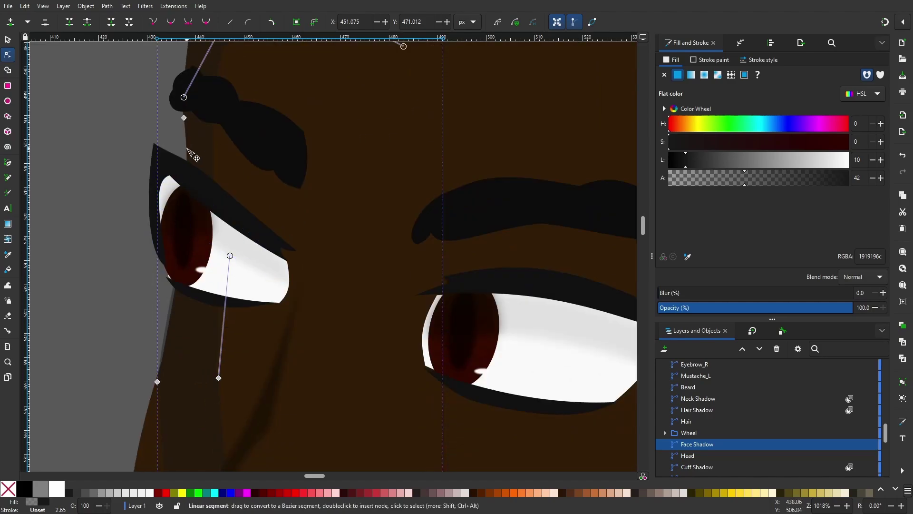
{"action": "scroll", "coordinate": [241, 281], "scroll_direction": "down", "scroll_amount": 4}
{"action": "scroll", "coordinate": [157, 242], "scroll_direction": "down", "scroll_amount": 5}
{"action": "scroll", "coordinate": [192, 162], "scroll_direction": "down", "scroll_amount": 5}
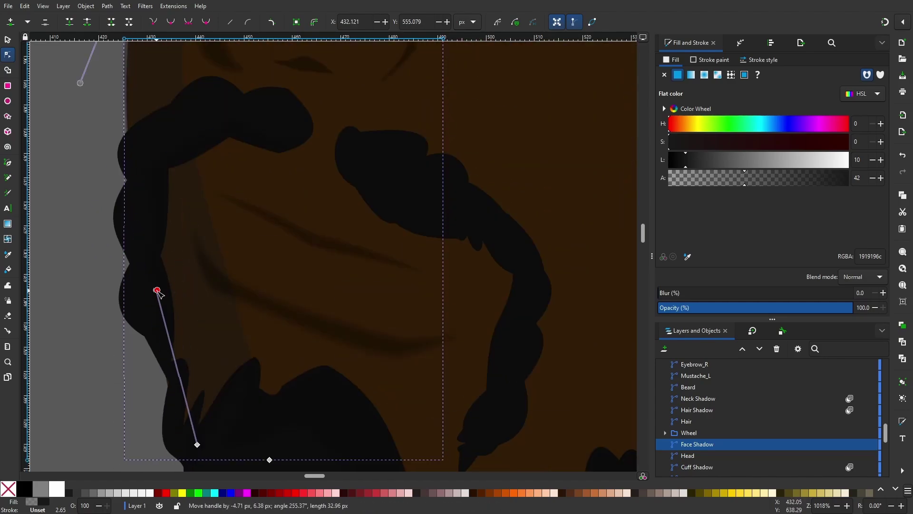
{"action": "left_click_drag", "start_coordinate": [203, 271], "coordinate": [261, 461]}
{"action": "key", "text": "Escape"}
{"action": "scroll", "coordinate": [410, 119], "scroll_direction": "down", "scroll_amount": 4, "text": "ctrl"}
{"action": "scroll", "coordinate": [746, 397], "scroll_direction": "up", "scroll_amount": 2}
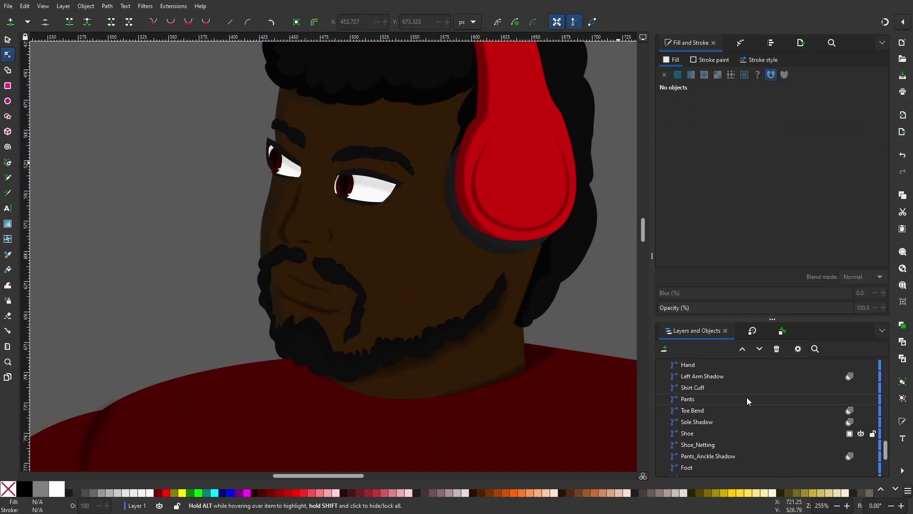
{"action": "left_click", "coordinate": [695, 434]}
{"action": "left_click", "coordinate": [689, 392], "text": "shift"}
{"action": "left_click", "coordinate": [698, 417]}
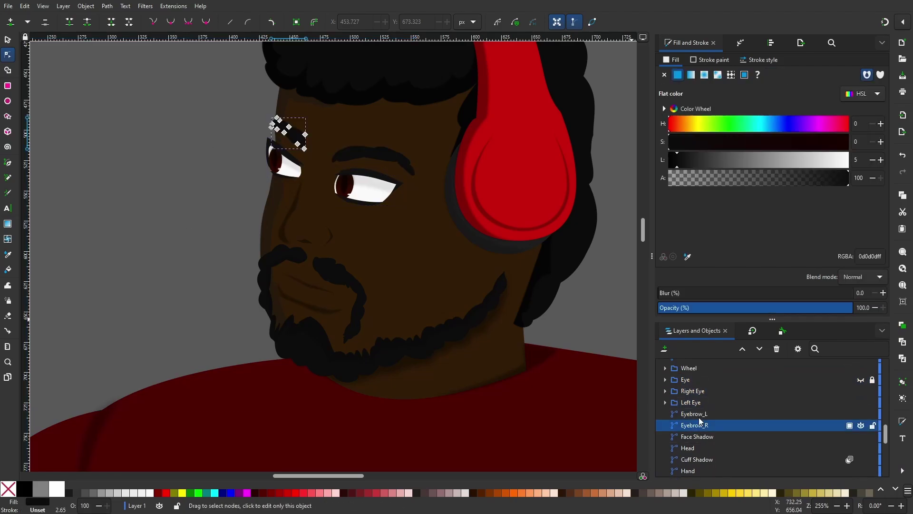
{"action": "left_click", "coordinate": [189, 261]}
{"action": "scroll", "coordinate": [193, 286], "scroll_direction": "down", "scroll_amount": 2}
{"action": "key", "text": "Tab"}
{"action": "key", "text": "Tab"}
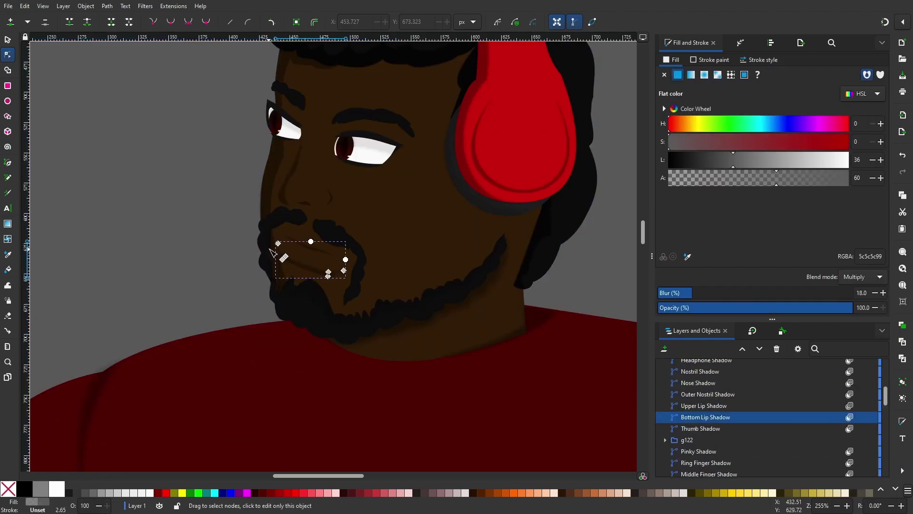
{"action": "key", "text": "Escape"}
{"action": "scroll", "coordinate": [453, 198], "scroll_direction": "down", "scroll_amount": 3, "text": "ctrl"}
{"action": "scroll", "coordinate": [181, 302], "scroll_direction": "up", "scroll_amount": 3, "text": "ctrl"}
{"action": "left_click", "coordinate": [182, 301]}
{"action": "key", "text": "b"}
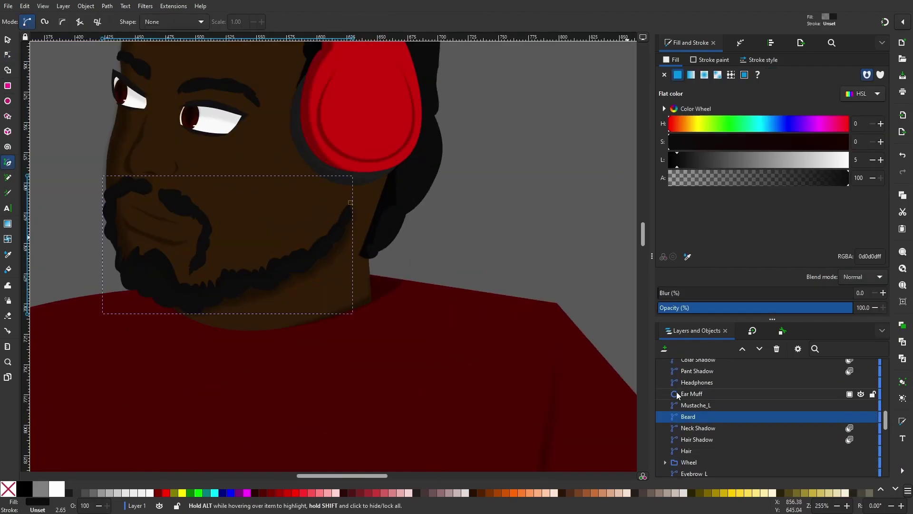
{"action": "scroll", "coordinate": [761, 414], "scroll_direction": "down", "scroll_amount": 5}
{"action": "left_click", "coordinate": [860, 422]}
{"action": "left_click", "coordinate": [309, 324]}
{"action": "double_click", "coordinate": [350, 281]}
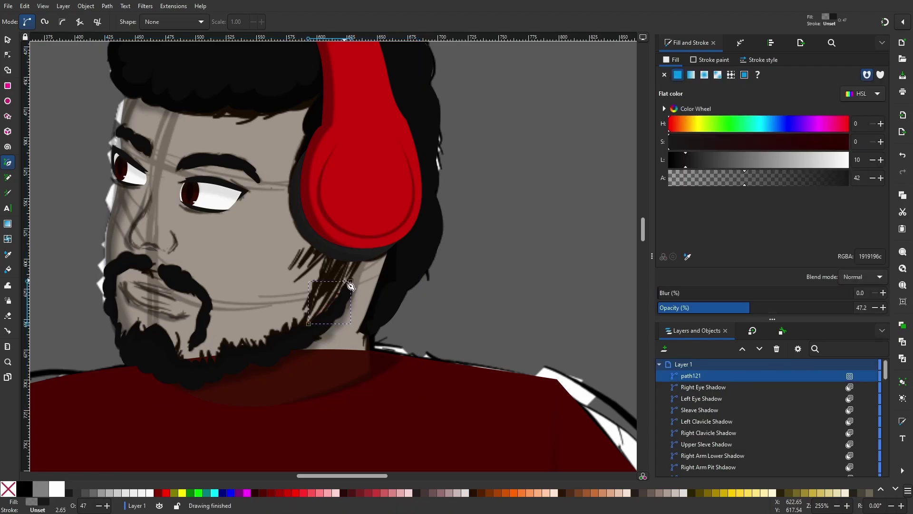
{"action": "double_click", "coordinate": [281, 292]}
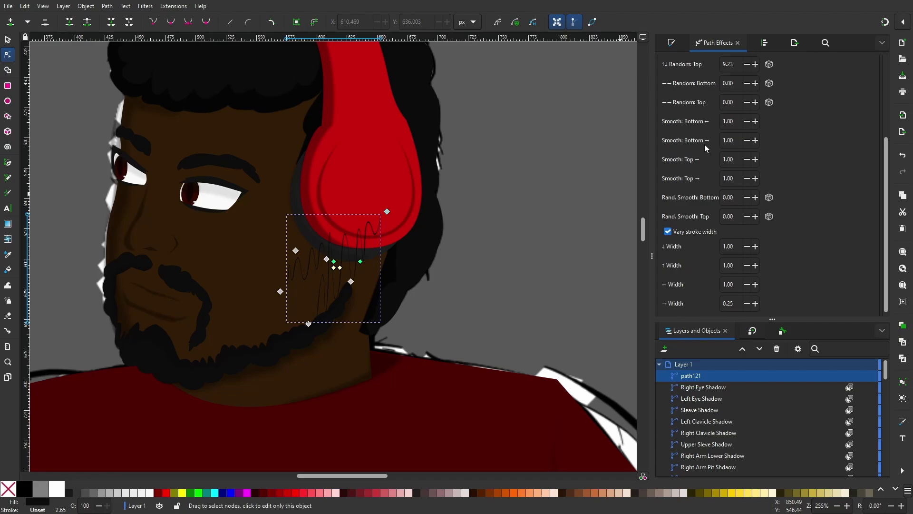
{"action": "scroll", "coordinate": [709, 150], "scroll_direction": "up", "scroll_amount": 5}
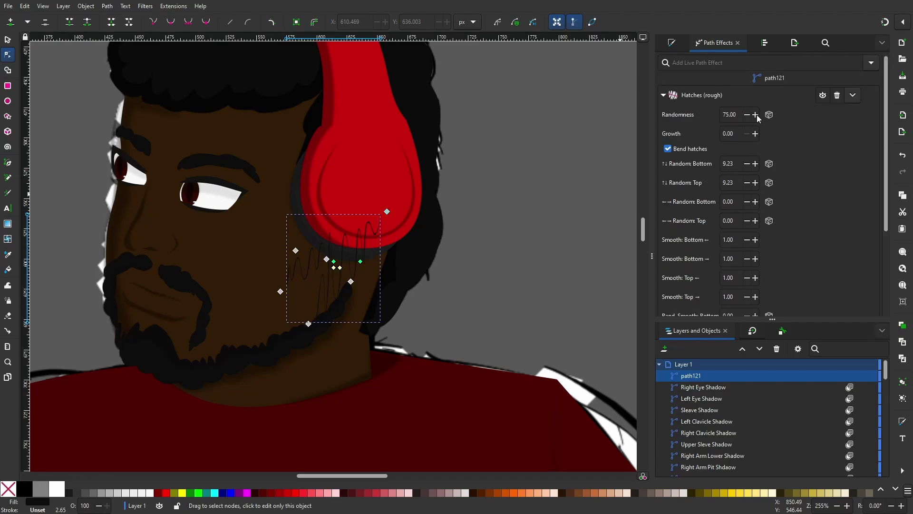
{"action": "scroll", "coordinate": [723, 157], "scroll_direction": "down", "scroll_amount": 3}
{"action": "scroll", "coordinate": [733, 161], "scroll_direction": "down", "scroll_amount": 1}
{"action": "left_click", "coordinate": [736, 162]}
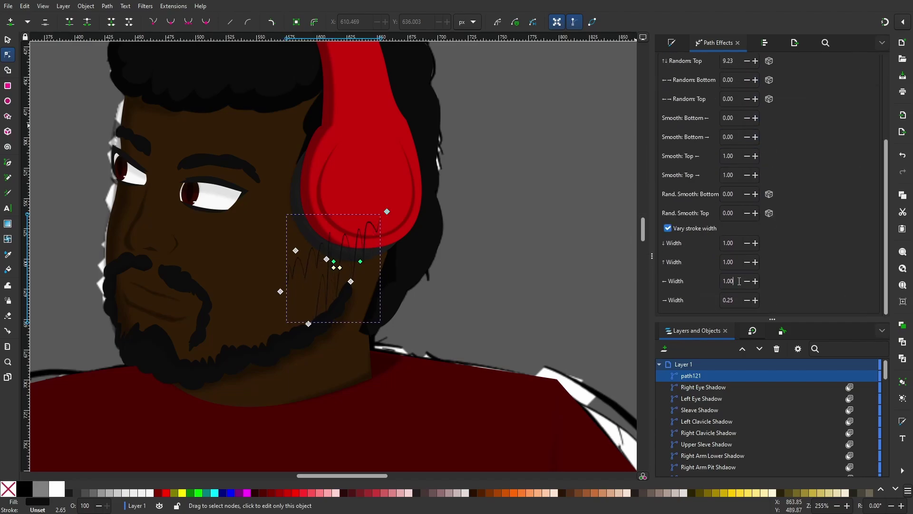
{"action": "left_click", "coordinate": [856, 241]}
{"action": "left_click", "coordinate": [878, 63]}
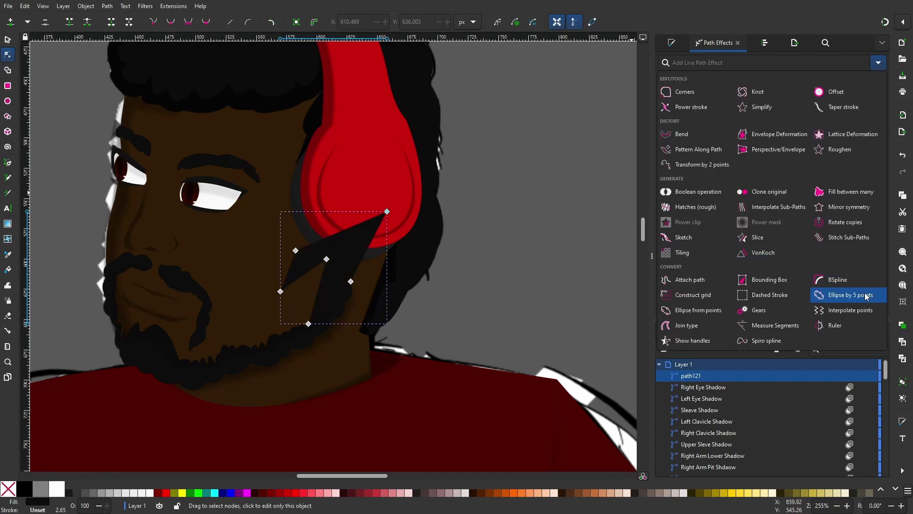
{"action": "left_click", "coordinate": [849, 291]}
{"action": "scroll", "coordinate": [798, 267], "scroll_direction": "down", "scroll_amount": 2}
{"action": "scroll", "coordinate": [799, 266], "scroll_direction": "up", "scroll_amount": 5}
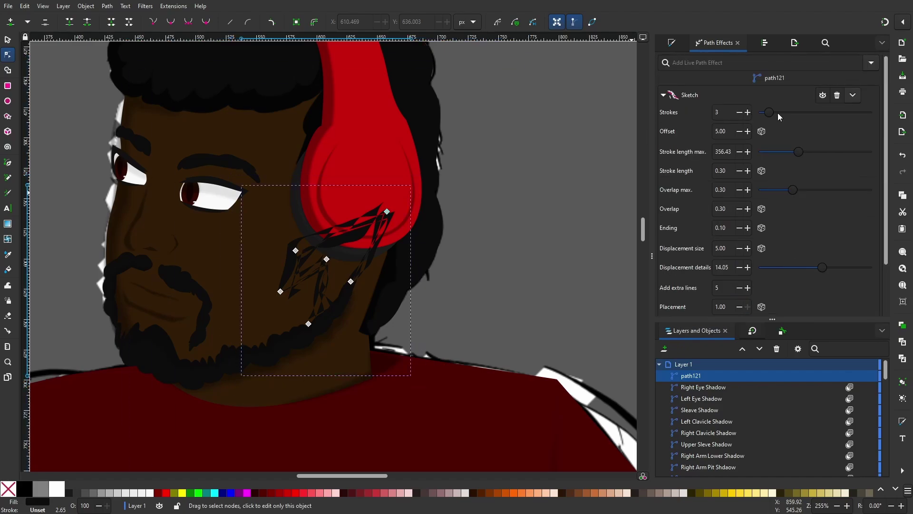
{"action": "left_click", "coordinate": [866, 98]}
{"action": "key", "text": "Delete"}
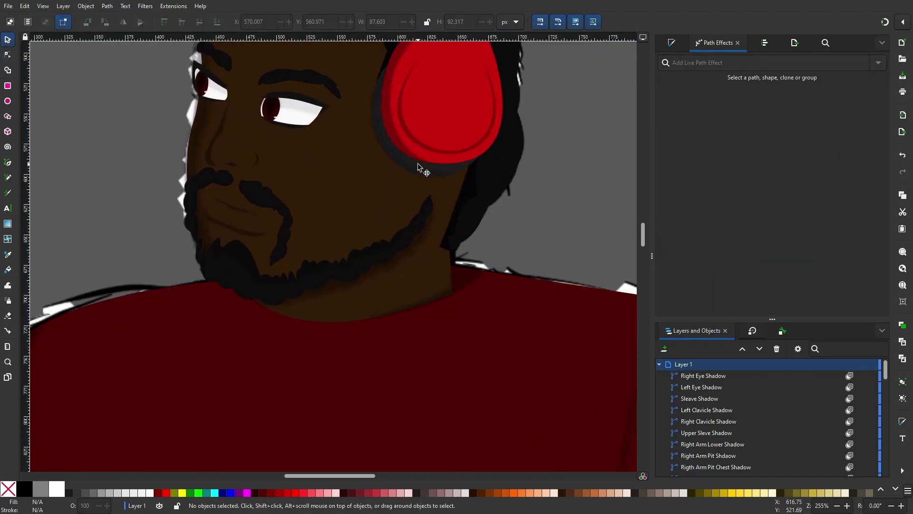
{"action": "scroll", "coordinate": [333, 238], "scroll_direction": "down", "scroll_amount": 10}
Draw a three-point shading shape along the lower edge of the dark leg
{"action": "key", "text": "b"}
{"action": "left_click", "coordinate": [114, 212]}
{"action": "left_click", "coordinate": [160, 324]}
{"action": "left_click", "coordinate": [522, 330]}
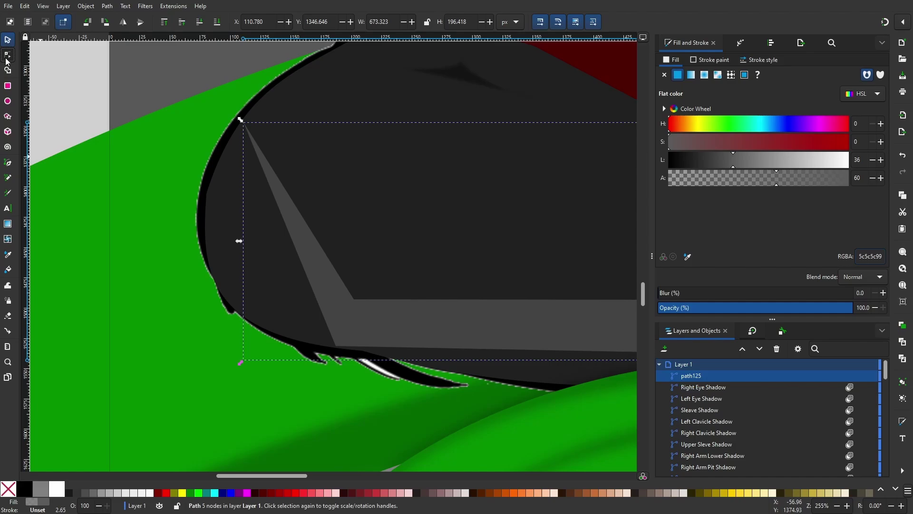
Reshape the leg shading's curve with the Node tool and refine its bottom edge
{"action": "left_click", "coordinate": [8, 55]}
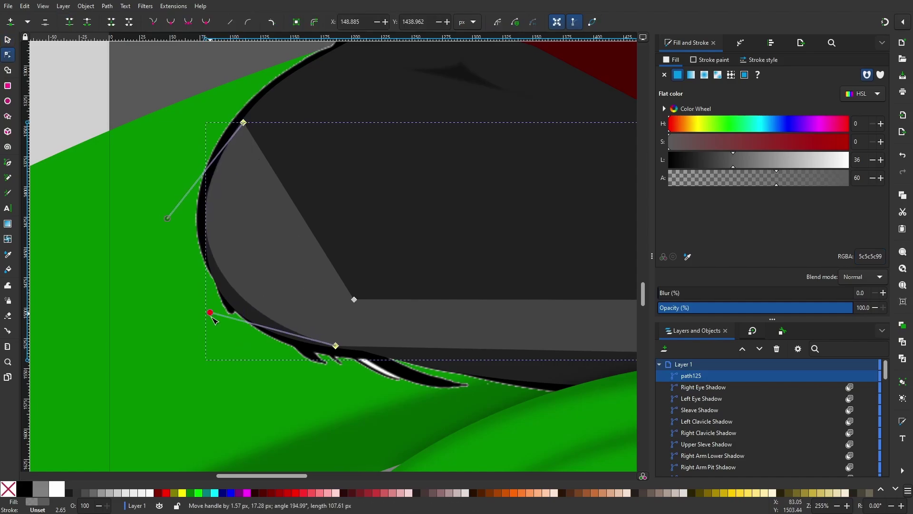
{"action": "left_click_drag", "start_coordinate": [209, 311], "coordinate": [252, 261]}
{"action": "scroll", "coordinate": [497, 144], "scroll_direction": "down", "scroll_amount": 2}
{"action": "scroll", "coordinate": [497, 144], "scroll_direction": "down", "scroll_amount": 2}
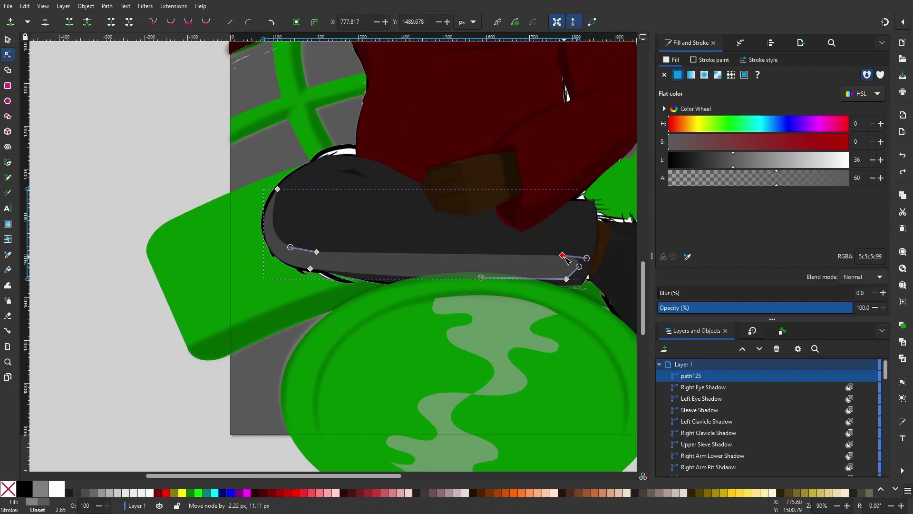
{"action": "left_click", "coordinate": [82, 310]}
{"action": "left_click", "coordinate": [316, 255]}
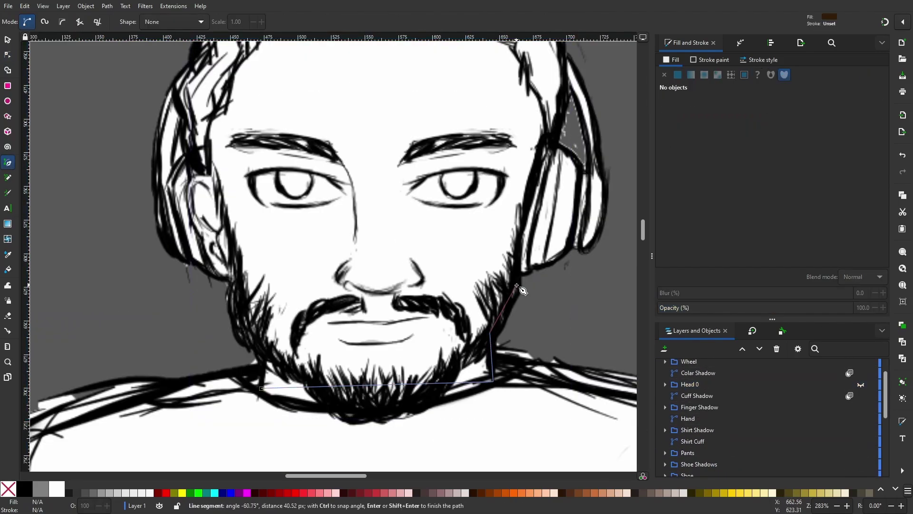
Trace a closed head outline over the face sketch, up to the headphone
{"action": "left_click", "coordinate": [517, 286]}
{"action": "left_click", "coordinate": [546, 136]}
{"action": "scroll", "coordinate": [545, 136], "scroll_direction": "up", "scroll_amount": 8}
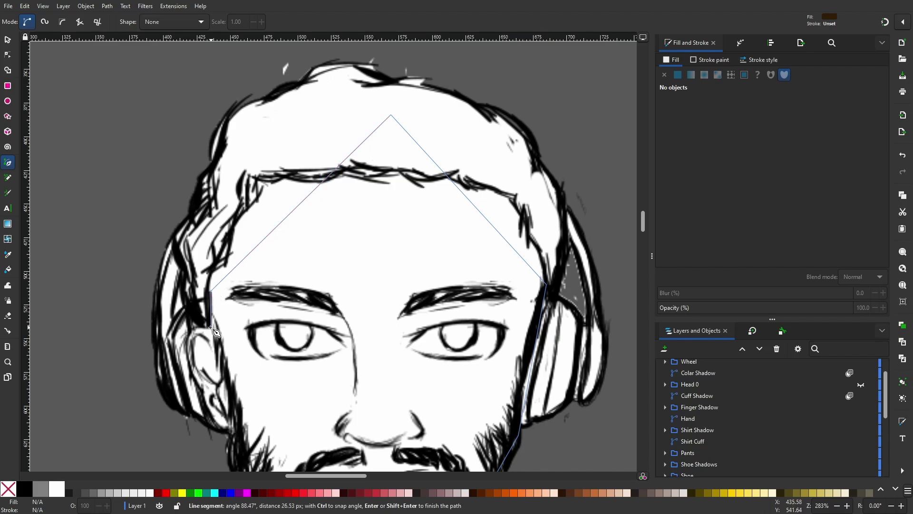
{"action": "left_click", "coordinate": [230, 431]}
{"action": "scroll", "coordinate": [248, 386], "scroll_direction": "down", "scroll_amount": 6}
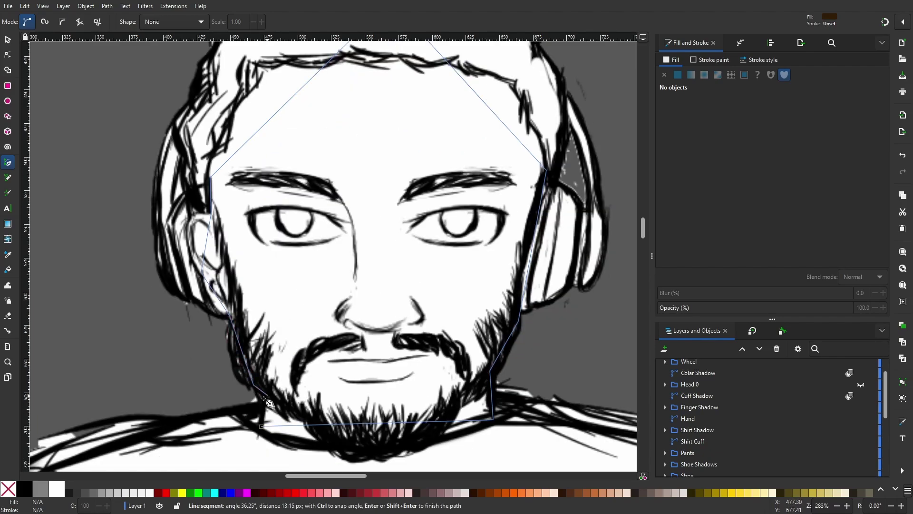
{"action": "left_click", "coordinate": [267, 395]}
Adjust the head shape's nodes and make it semi-transparent over the sketch
{"action": "left_click", "coordinate": [261, 426]}
{"action": "key", "text": "n"}
{"action": "left_click_drag", "start_coordinate": [254, 385], "coordinate": [254, 376]}
{"action": "left_click", "coordinate": [769, 307]}
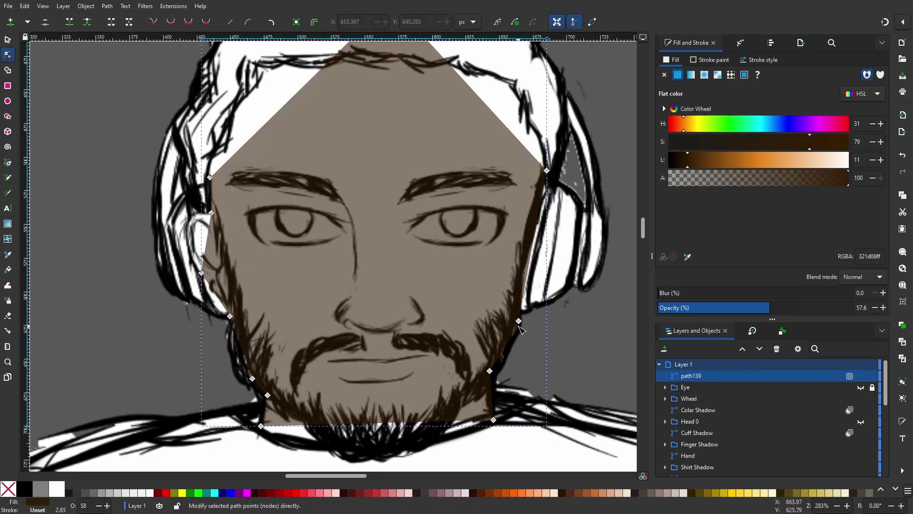
{"action": "scroll", "coordinate": [523, 238], "scroll_direction": "up", "scroll_amount": 5}
{"action": "left_click_drag", "start_coordinate": [531, 118], "coordinate": [565, 118]}
{"action": "scroll", "coordinate": [564, 119], "scroll_direction": "down", "scroll_amount": 6}
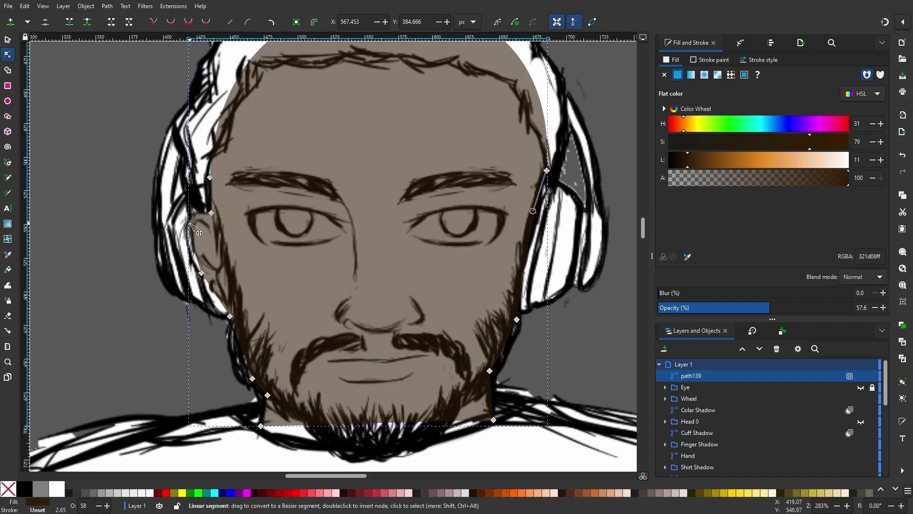
{"action": "left_click_drag", "start_coordinate": [205, 242], "coordinate": [193, 238]}
{"action": "scroll", "coordinate": [215, 336], "scroll_direction": "up", "scroll_amount": 3}
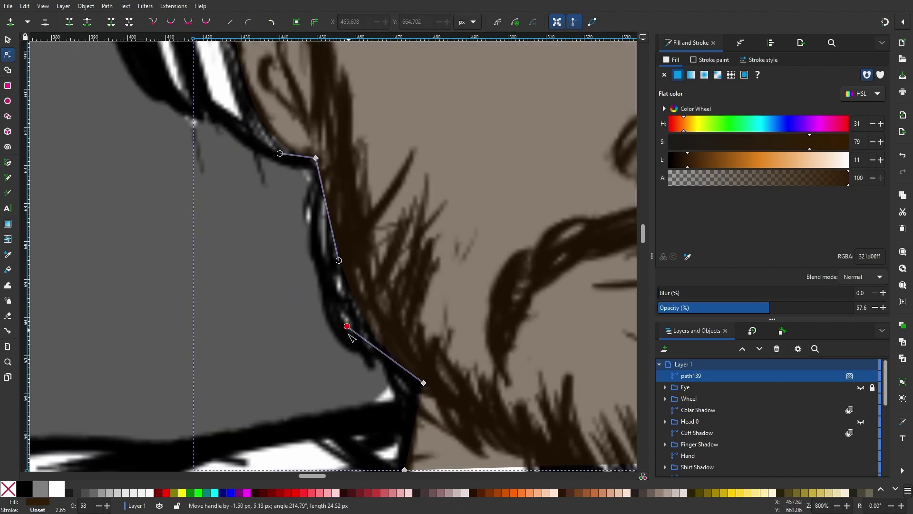
{"action": "scroll", "coordinate": [333, 252], "scroll_direction": "right", "scroll_amount": 8}
{"action": "scroll", "coordinate": [332, 252], "scroll_direction": "down", "scroll_amount": 5}
{"action": "left_click", "coordinate": [861, 409]}
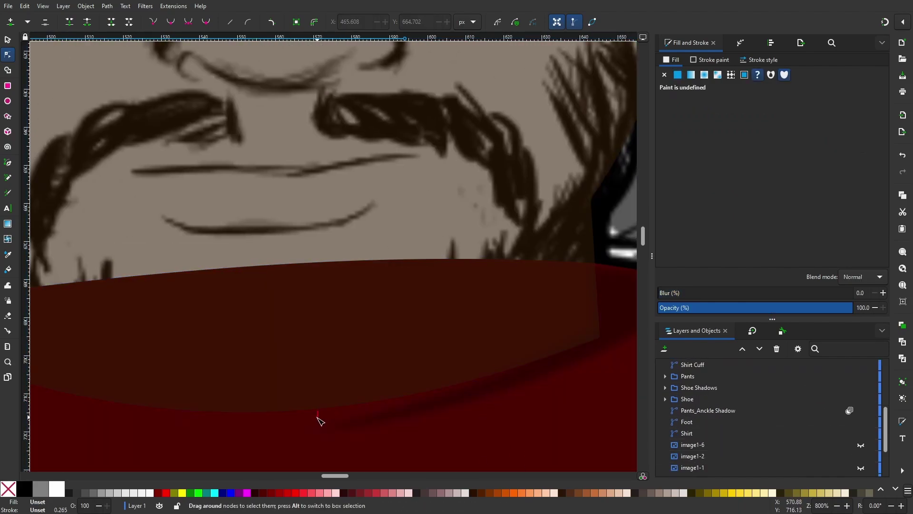
Nudge the head shape's jaw node and shift its top node left
{"action": "left_click", "coordinate": [278, 397]}
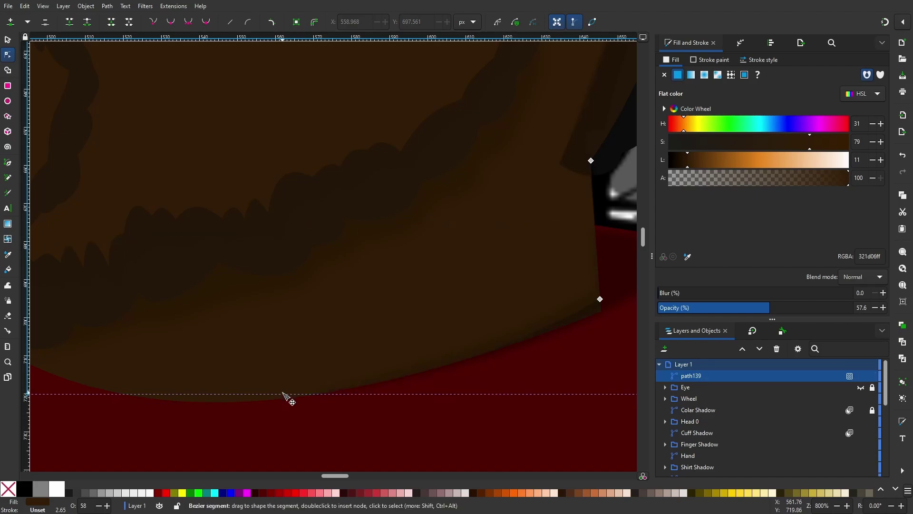
{"action": "left_click", "coordinate": [283, 395]}
{"action": "scroll", "coordinate": [309, 381], "scroll_direction": "down", "scroll_amount": 3}
{"action": "left_click_drag", "start_coordinate": [312, 363], "coordinate": [314, 374]}
{"action": "left_click", "coordinate": [851, 376]}
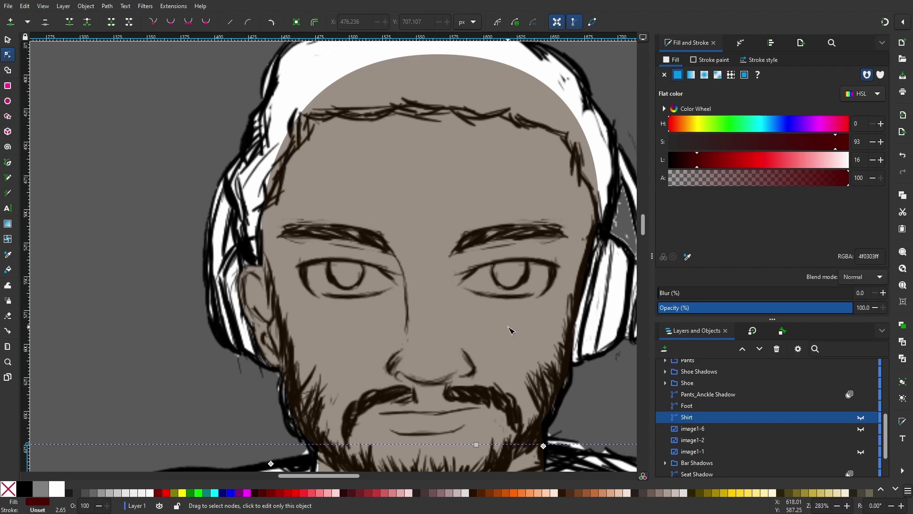
{"action": "scroll", "coordinate": [510, 329], "scroll_direction": "down", "scroll_amount": 4}
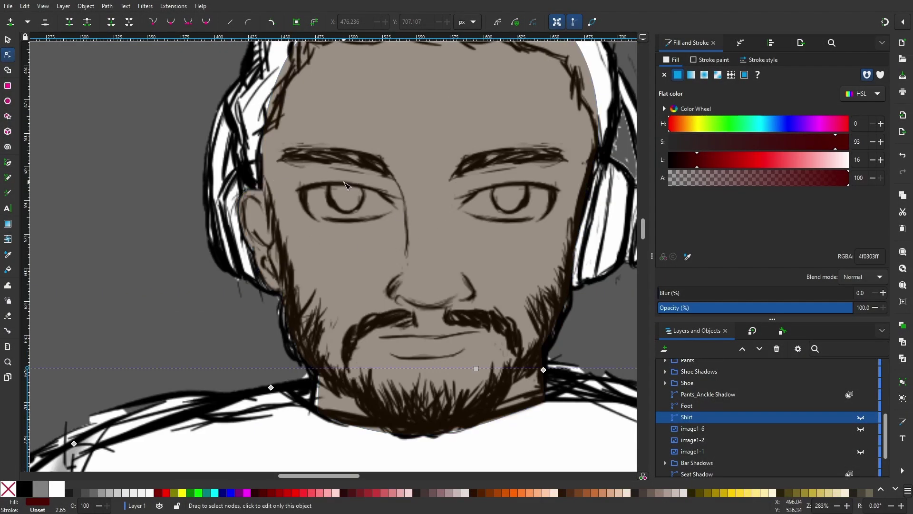
{"action": "scroll", "coordinate": [347, 185], "scroll_direction": "up", "scroll_amount": 8}
{"action": "left_click_drag", "start_coordinate": [441, 131], "coordinate": [434, 131]}
{"action": "scroll", "coordinate": [287, 248], "scroll_direction": "down", "scroll_amount": 8}
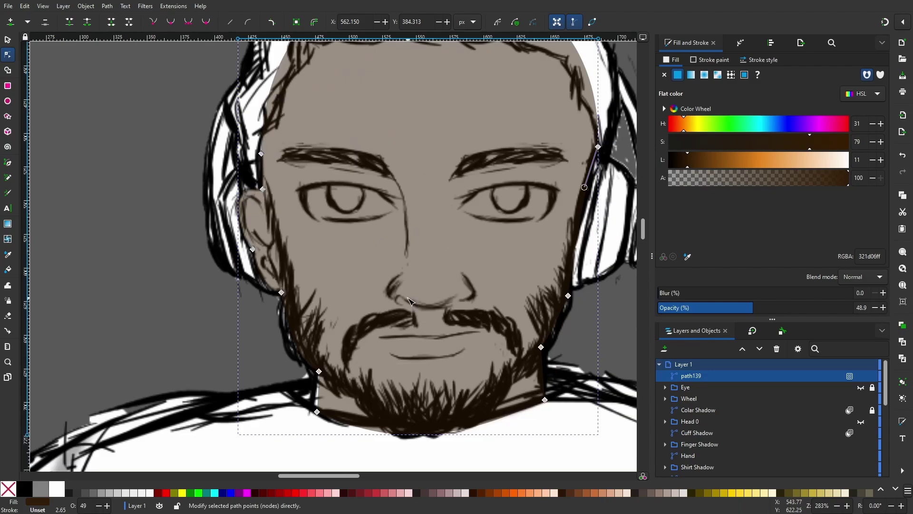
Rename the head path to 'Head'
{"action": "double_click", "coordinate": [691, 375]}
{"action": "type", "text": "Head"}
{"action": "key", "text": "Return"}
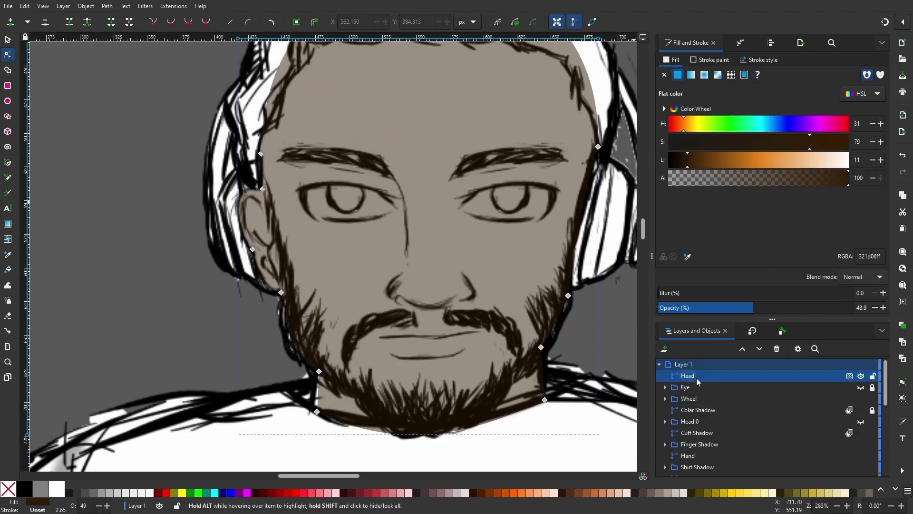
Trace the black beard path, path140, around the jawline and mustache with the Pen tool
{"action": "key", "text": "b"}
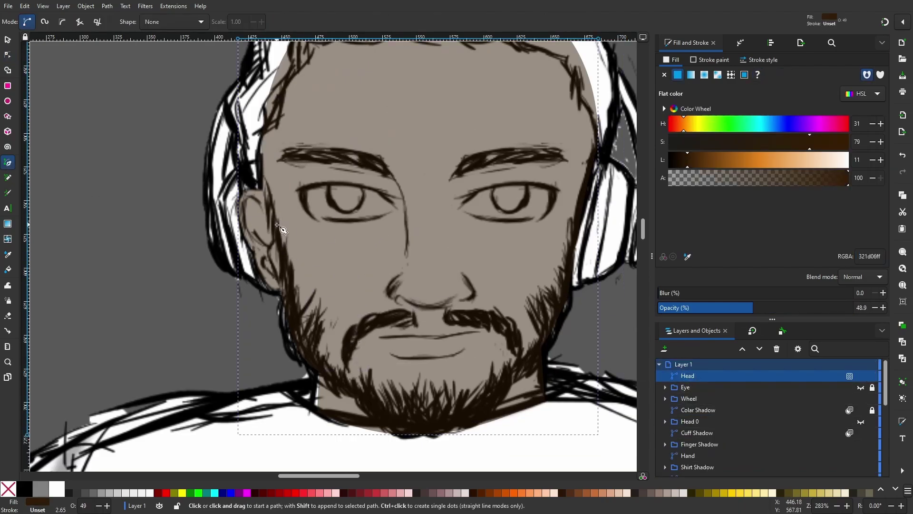
{"action": "left_click_drag", "start_coordinate": [277, 226], "coordinate": [277, 232]}
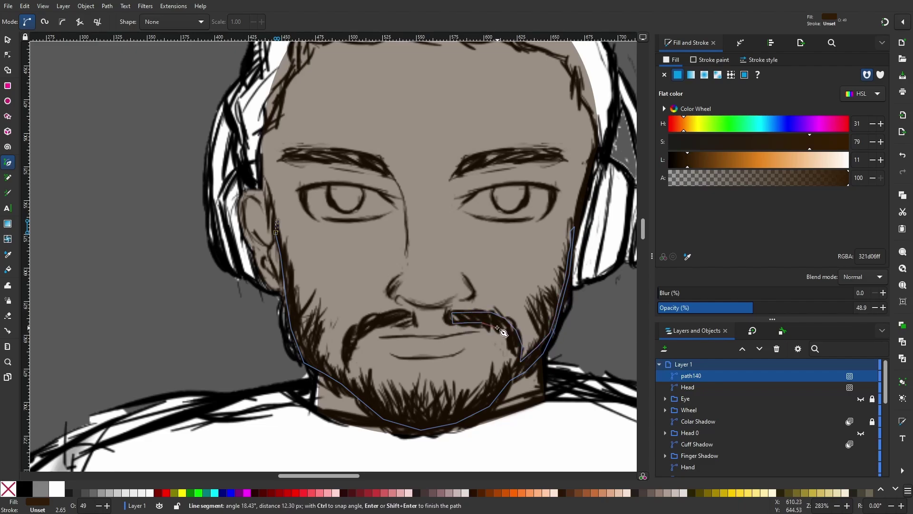
{"action": "double_click", "coordinate": [462, 413]}
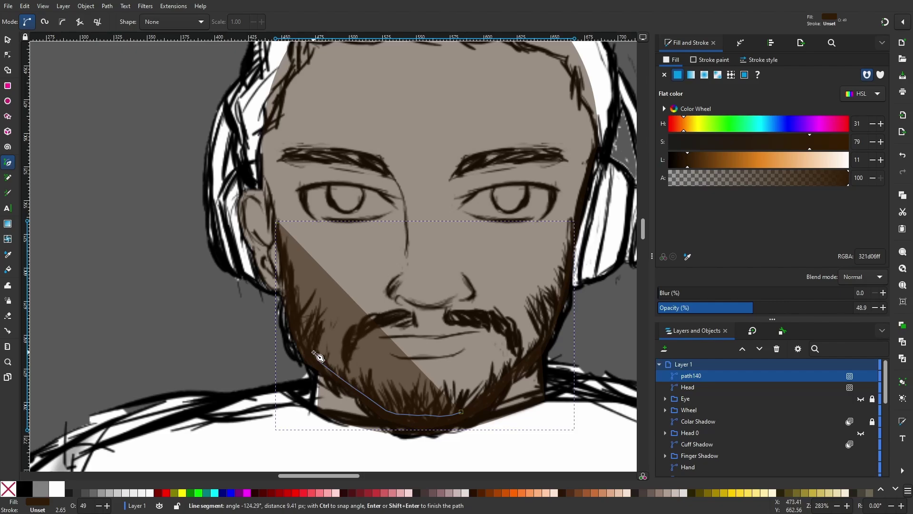
{"action": "double_click", "coordinate": [297, 310]}
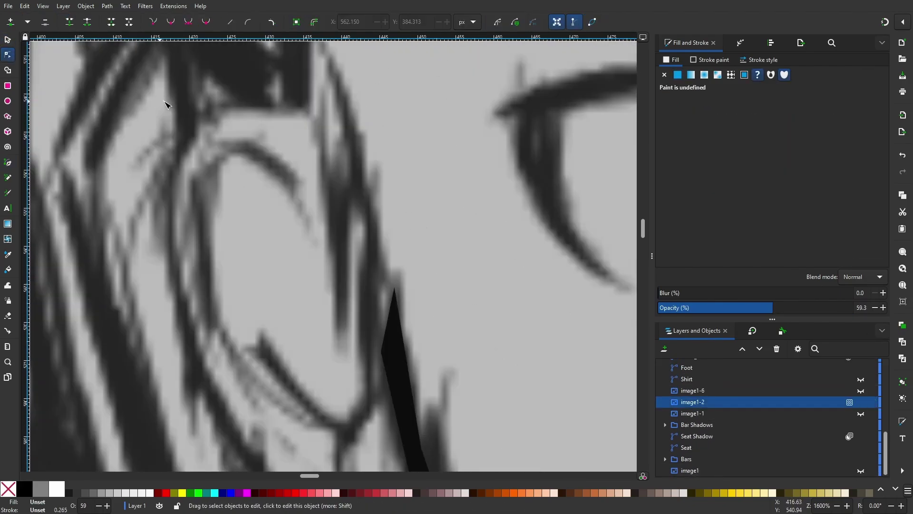
Pull the beard's bottom and chin nodes up into narrow spikes
{"action": "left_click", "coordinate": [390, 331]}
{"action": "scroll", "coordinate": [390, 330], "scroll_direction": "down", "scroll_amount": 5}
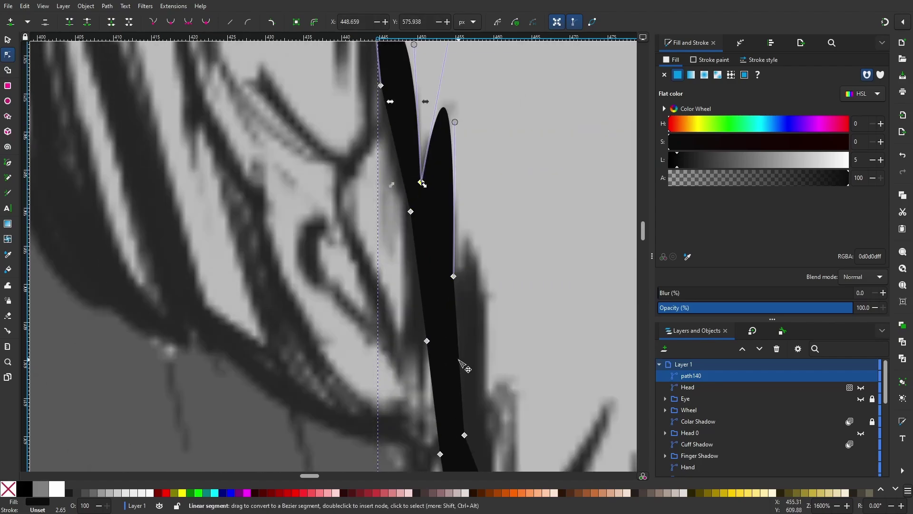
{"action": "scroll", "coordinate": [499, 138], "scroll_direction": "down", "scroll_amount": 5}
{"action": "scroll", "coordinate": [531, 260], "scroll_direction": "down", "scroll_amount": 5}
{"action": "scroll", "coordinate": [570, 200], "scroll_direction": "down", "scroll_amount": 5}
{"action": "scroll", "coordinate": [142, 143], "scroll_direction": "up", "scroll_amount": 5}
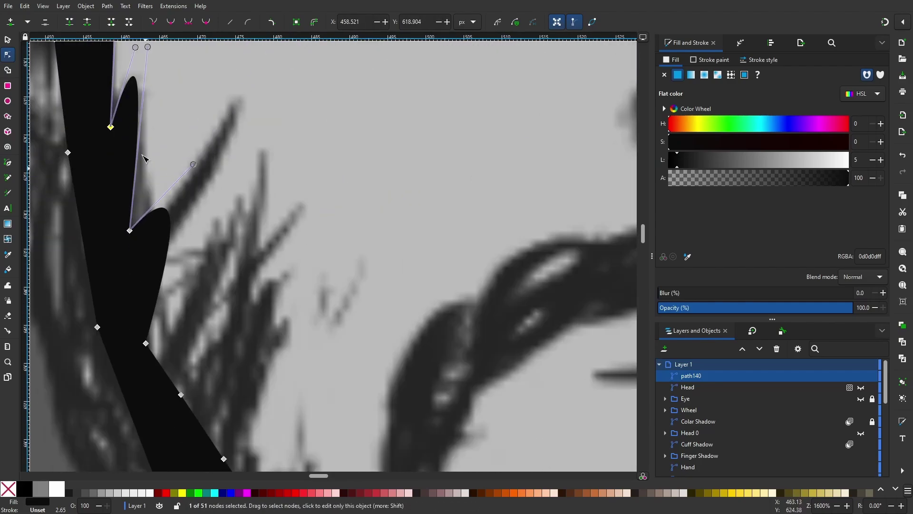
{"action": "scroll", "coordinate": [244, 78], "scroll_direction": "down", "scroll_amount": 5}
{"action": "scroll", "coordinate": [229, 362], "scroll_direction": "up", "scroll_amount": 2}
{"action": "left_click", "coordinate": [306, 437]}
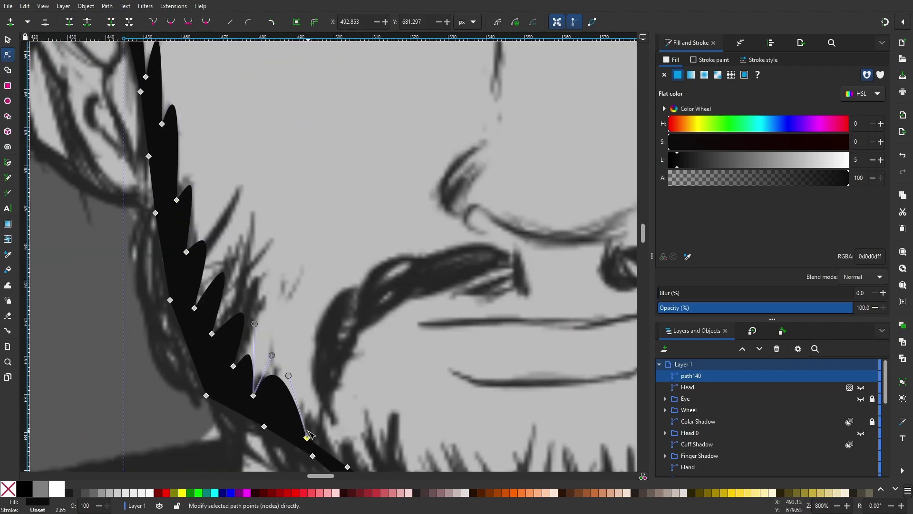
{"action": "scroll", "coordinate": [333, 348], "scroll_direction": "down", "scroll_amount": 4}
{"action": "scroll", "coordinate": [308, 293], "scroll_direction": "down", "scroll_amount": 3}
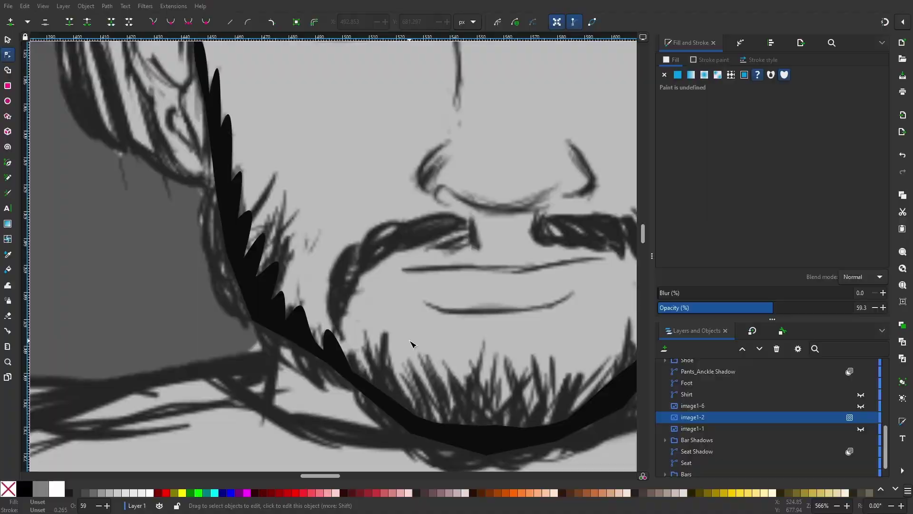
{"action": "scroll", "coordinate": [402, 405], "scroll_direction": "up", "scroll_amount": 2}
{"action": "mouse_move", "coordinate": [498, 429]}
{"action": "left_mouse_down"}
{"action": "mouse_move", "coordinate": [491, 318]}
{"action": "mouse_move", "coordinate": [511, 380]}
{"action": "mouse_move", "coordinate": [550, 320]}
{"action": "left_mouse_up"}
{"action": "left_click_drag", "start_coordinate": [447, 301], "coordinate": [451, 309]}
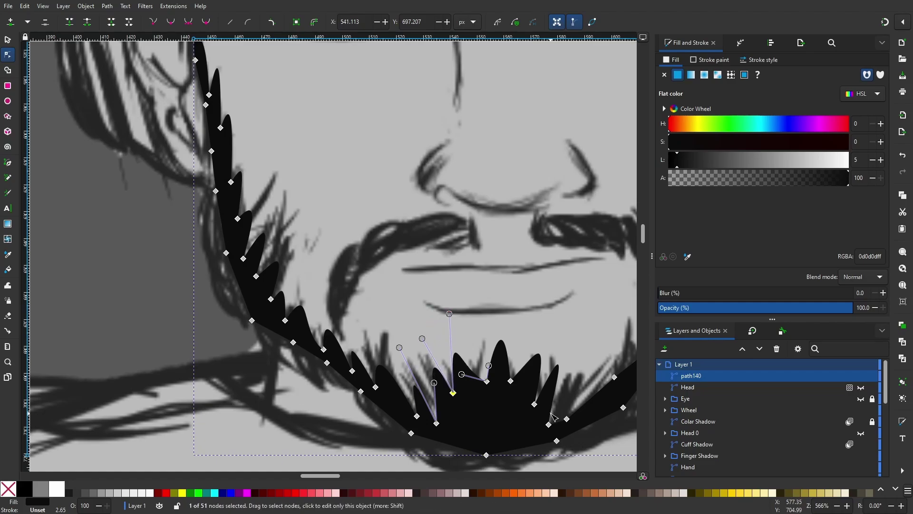
{"action": "left_click_drag", "start_coordinate": [548, 424], "coordinate": [551, 414]}
Raise a tall chin spike and two new spikes along the right jaw
{"action": "scroll", "coordinate": [551, 409], "scroll_direction": "down", "scroll_amount": 2}
{"action": "scroll", "coordinate": [383, 402], "scroll_direction": "up", "scroll_amount": 3}
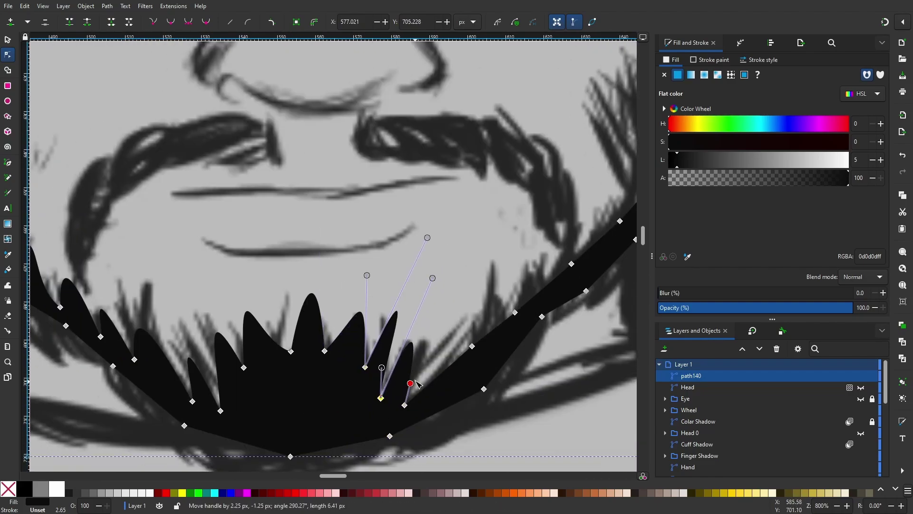
{"action": "left_click", "coordinate": [472, 346]}
{"action": "mouse_move", "coordinate": [494, 302]}
{"action": "left_mouse_down"}
{"action": "mouse_move", "coordinate": [490, 260]}
{"action": "mouse_move", "coordinate": [560, 200]}
{"action": "left_mouse_up"}
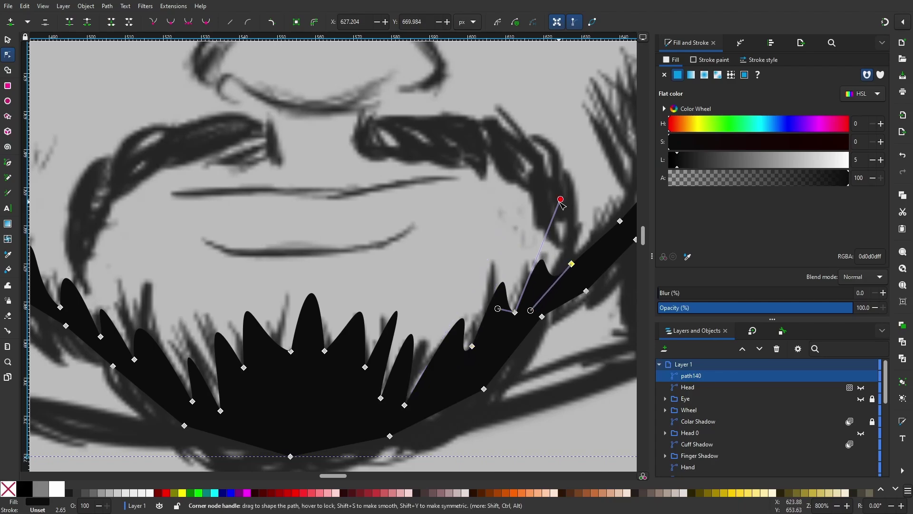
{"action": "scroll", "coordinate": [434, 263], "scroll_direction": "up", "scroll_amount": 4}
{"action": "scroll", "coordinate": [434, 263], "scroll_direction": "right", "scroll_amount": 9}
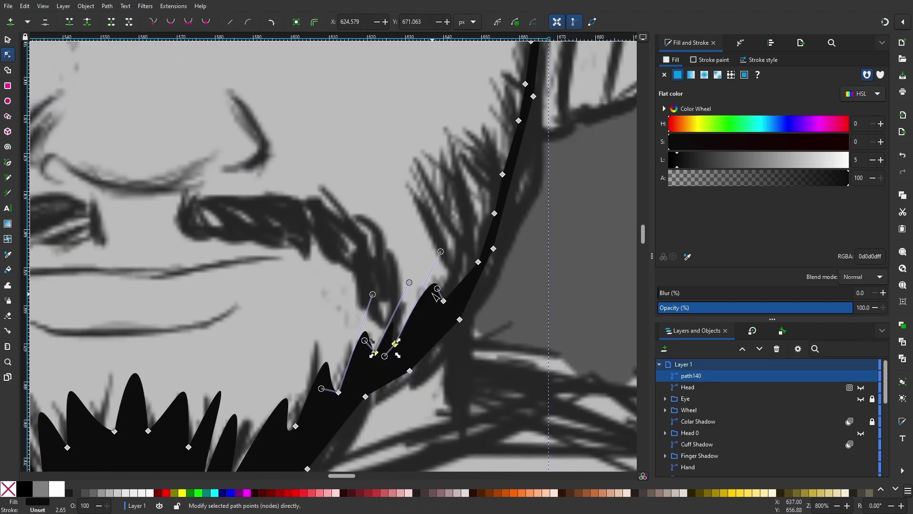
{"action": "left_click_drag", "start_coordinate": [464, 287], "coordinate": [467, 244]}
{"action": "scroll", "coordinate": [504, 243], "scroll_direction": "down", "scroll_amount": 4}
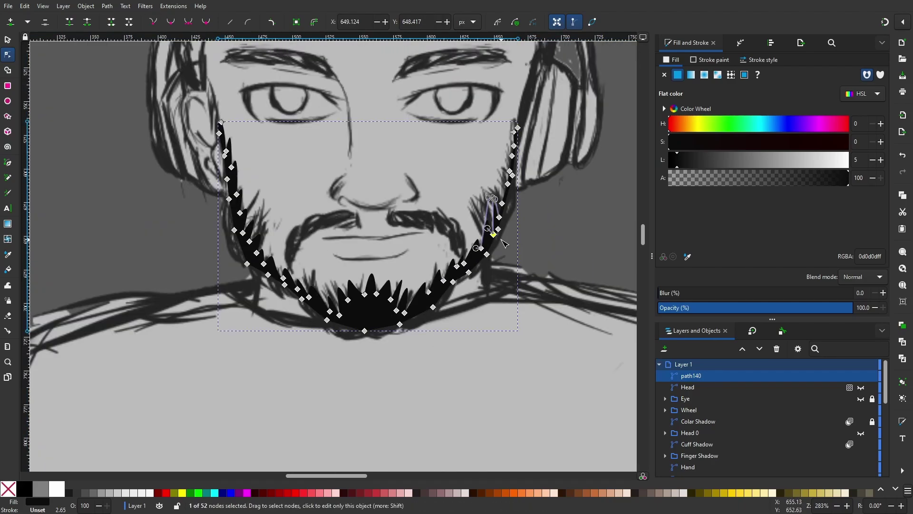
{"action": "scroll", "coordinate": [504, 244], "scroll_direction": "up", "scroll_amount": 5}
{"action": "scroll", "coordinate": [504, 243], "scroll_direction": "down", "scroll_amount": 3}
{"action": "scroll", "coordinate": [504, 243], "scroll_direction": "up", "scroll_amount": 3}
{"action": "left_click_drag", "start_coordinate": [473, 209], "coordinate": [475, 191]}
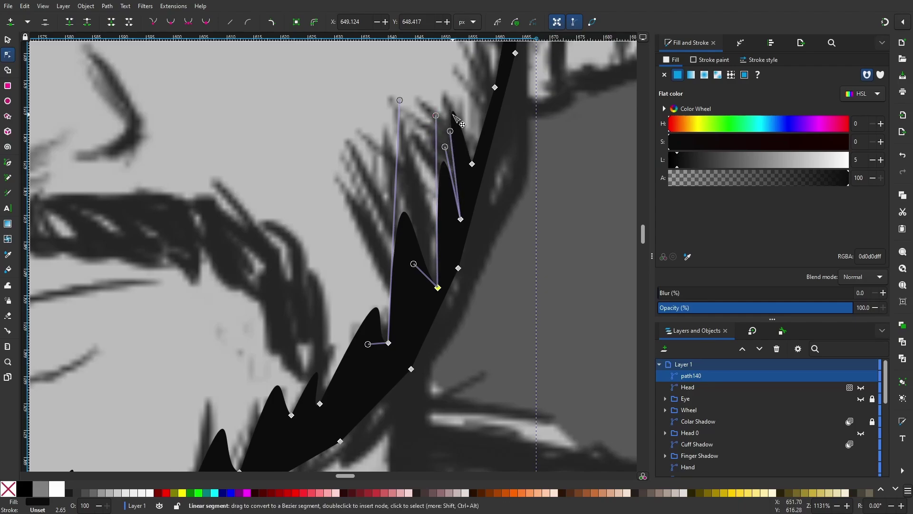
Add an upper right spike and curve the lower right beard segments
{"action": "scroll", "coordinate": [475, 192], "scroll_direction": "up", "scroll_amount": 1}
{"action": "key", "text": "Escape"}
{"action": "scroll", "coordinate": [497, 348], "scroll_direction": "up", "scroll_amount": 10}
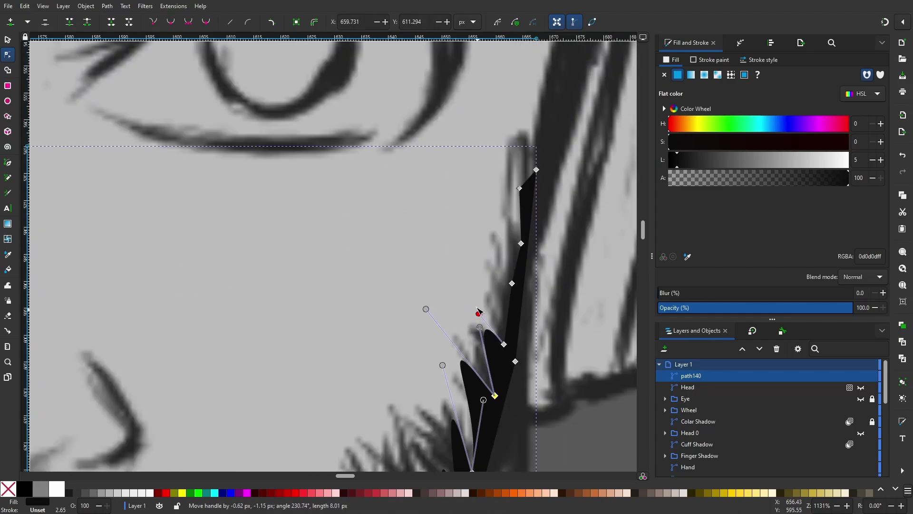
{"action": "mouse_move", "coordinate": [509, 320]}
{"action": "left_mouse_down"}
{"action": "mouse_move", "coordinate": [484, 267]}
{"action": "mouse_move", "coordinate": [500, 214]}
{"action": "left_mouse_up"}
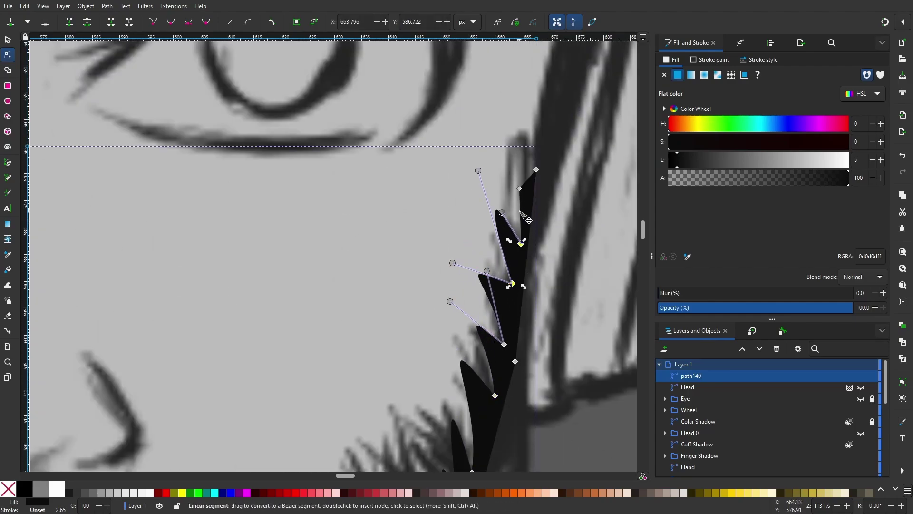
{"action": "scroll", "coordinate": [499, 214], "scroll_direction": "down", "scroll_amount": 1, "text": "ctrl"}
{"action": "scroll", "coordinate": [333, 237], "scroll_direction": "left", "scroll_amount": 10}
{"action": "left_click", "coordinate": [291, 328]}
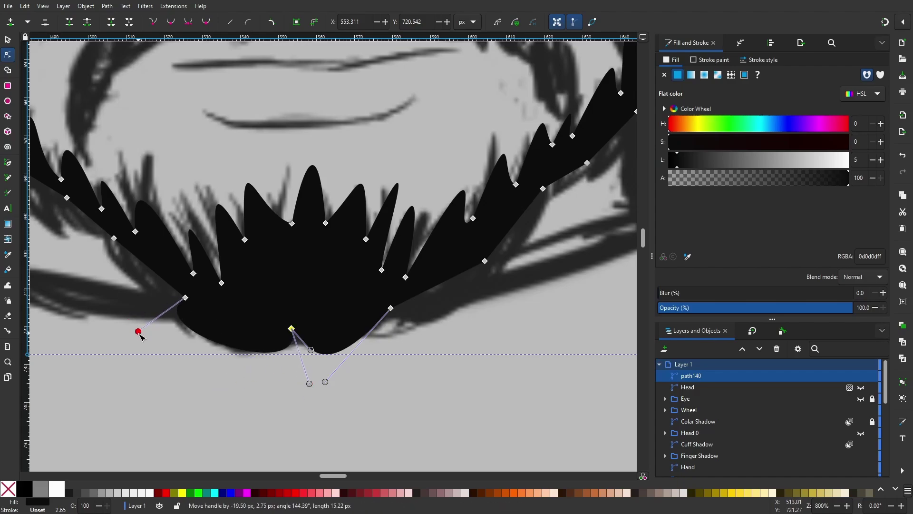
{"action": "left_click_drag", "start_coordinate": [438, 285], "coordinate": [465, 285]}
{"action": "left_click_drag", "start_coordinate": [514, 225], "coordinate": [547, 228]}
{"action": "scroll", "coordinate": [405, 281], "scroll_direction": "right", "scroll_amount": 9}
{"action": "scroll", "coordinate": [404, 280], "scroll_direction": "up", "scroll_amount": 5}
{"action": "left_click_drag", "start_coordinate": [400, 276], "coordinate": [391, 292]}
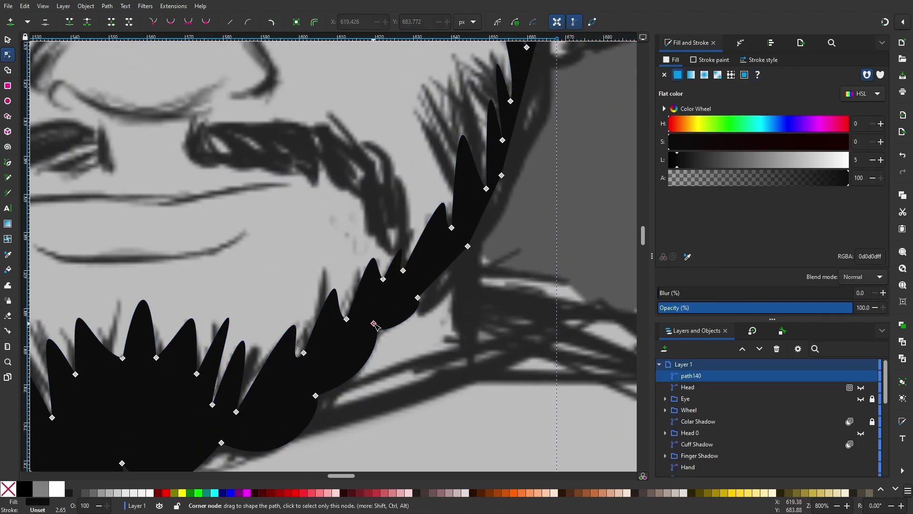
Refine the right-jaw spike curves and shape the chin centre into a rounded peak
{"action": "scroll", "coordinate": [299, 294], "scroll_direction": "up", "scroll_amount": 3, "text": "ctrl"}
{"action": "left_click", "coordinate": [296, 289], "text": "alt"}
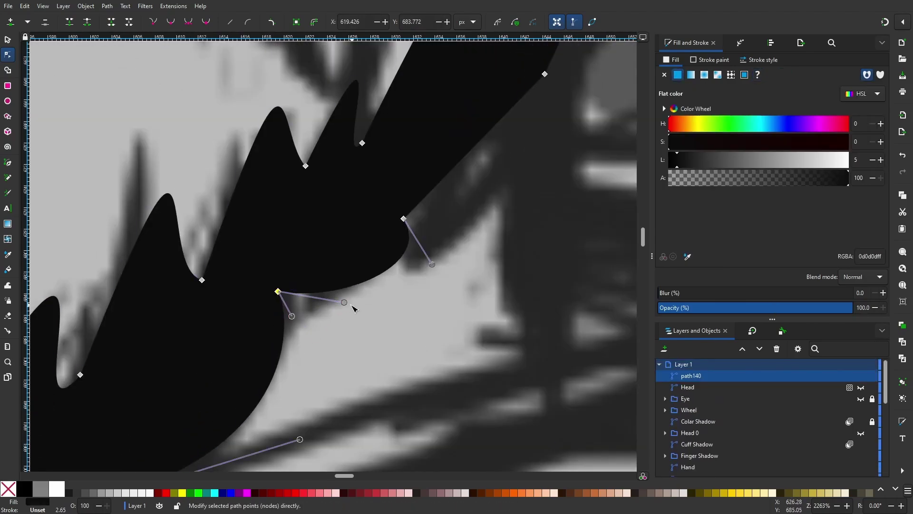
{"action": "left_click", "coordinate": [316, 309], "text": "alt"}
{"action": "scroll", "coordinate": [314, 309], "scroll_direction": "down", "scroll_amount": 2, "text": "ctrl"}
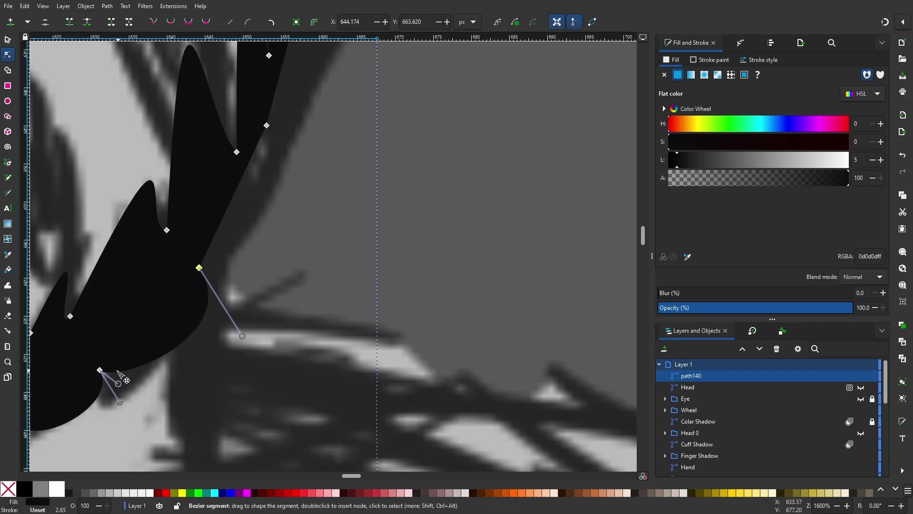
{"action": "left_click_drag", "start_coordinate": [402, 187], "coordinate": [406, 215]}
{"action": "scroll", "coordinate": [347, 261], "scroll_direction": "up", "scroll_amount": 8}
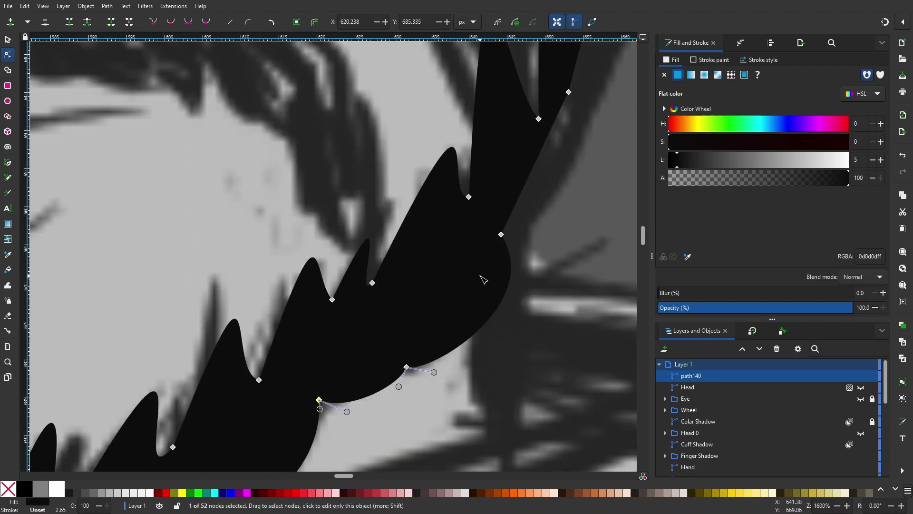
{"action": "left_click_drag", "start_coordinate": [544, 302], "coordinate": [512, 286]}
{"action": "scroll", "coordinate": [535, 269], "scroll_direction": "up", "scroll_amount": 3}
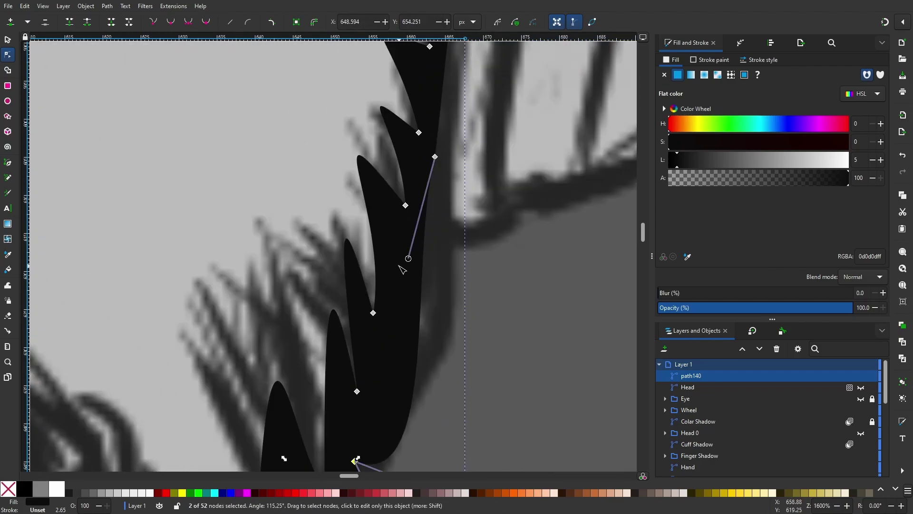
{"action": "scroll", "coordinate": [403, 261], "scroll_direction": "right", "scroll_amount": 3}
{"action": "left_click_drag", "start_coordinate": [456, 282], "coordinate": [476, 213]}
{"action": "scroll", "coordinate": [476, 213], "scroll_direction": "down", "scroll_amount": 5, "text": "ctrl"}
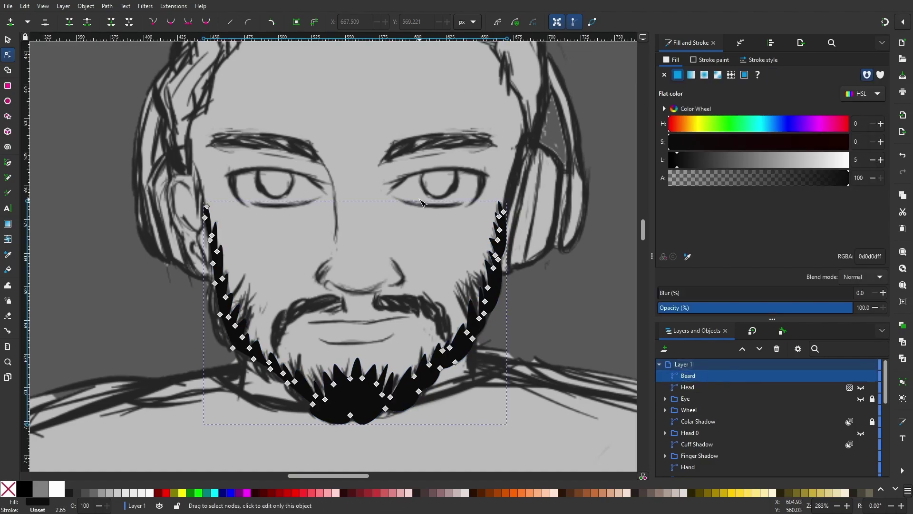
{"action": "left_click_drag", "start_coordinate": [356, 380], "coordinate": [347, 336]}
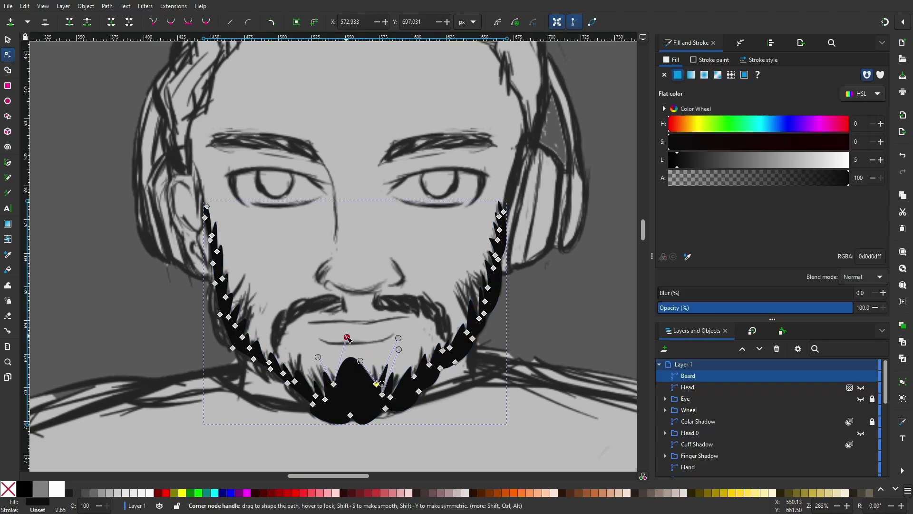
{"action": "left_click", "coordinate": [388, 383]}
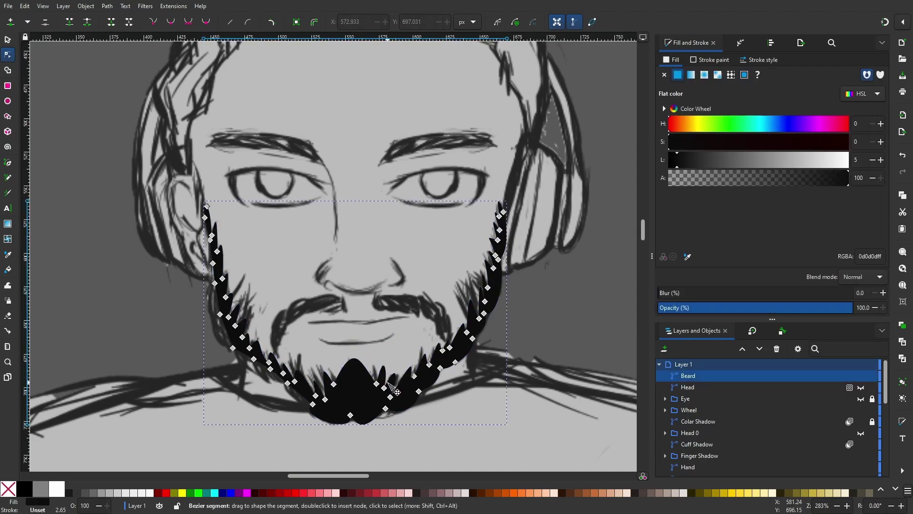
{"action": "key", "text": "Escape"}
Bulge the Beard's lower segment outward and round a chin tuft with its handle
{"action": "scroll", "coordinate": [579, 316], "scroll_direction": "down", "scroll_amount": 2}
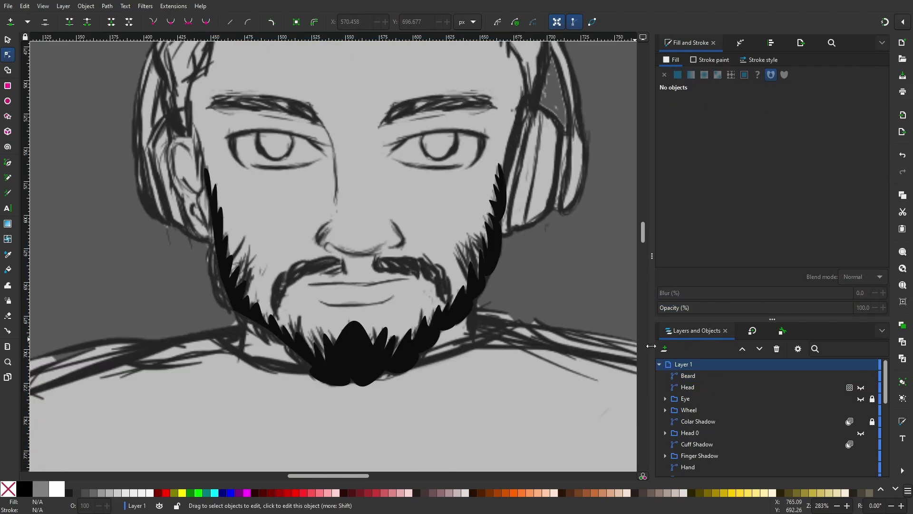
{"action": "scroll", "coordinate": [361, 328], "scroll_direction": "down", "scroll_amount": 2}
{"action": "left_click", "coordinate": [849, 387]}
{"action": "scroll", "coordinate": [398, 373], "scroll_direction": "up", "scroll_amount": 4}
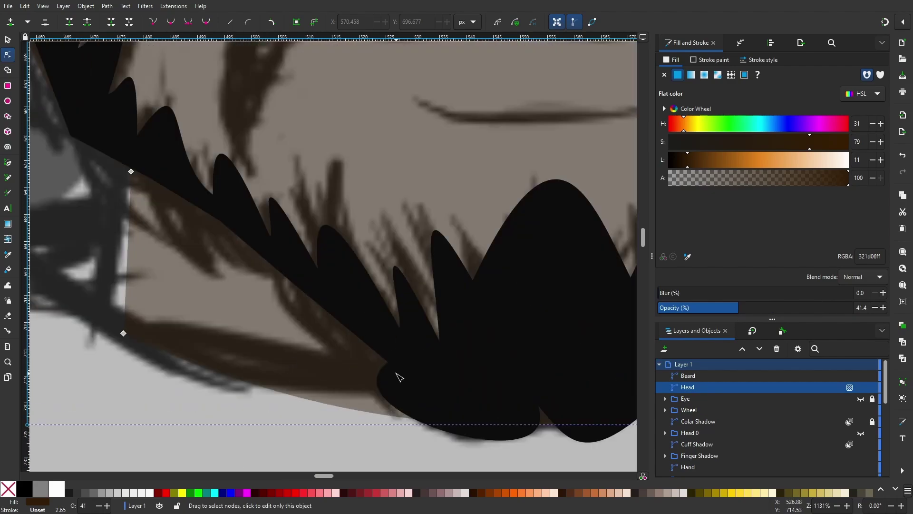
{"action": "left_click_drag", "start_coordinate": [335, 352], "coordinate": [301, 373]}
{"action": "scroll", "coordinate": [564, 361], "scroll_direction": "down", "scroll_amount": 2}
{"action": "scroll", "coordinate": [580, 350], "scroll_direction": "down", "scroll_amount": 1}
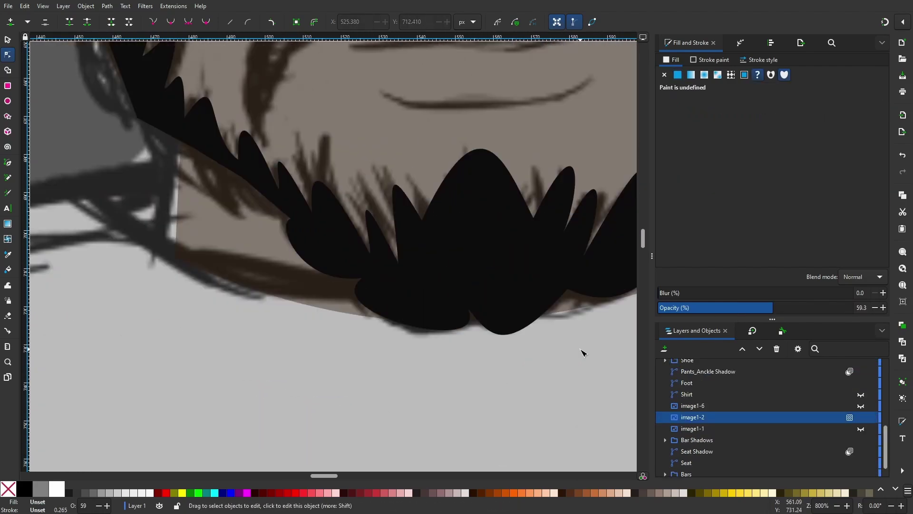
{"action": "left_click_drag", "start_coordinate": [508, 369], "coordinate": [518, 346]}
{"action": "scroll", "coordinate": [518, 346], "scroll_direction": "right", "scroll_amount": 2}
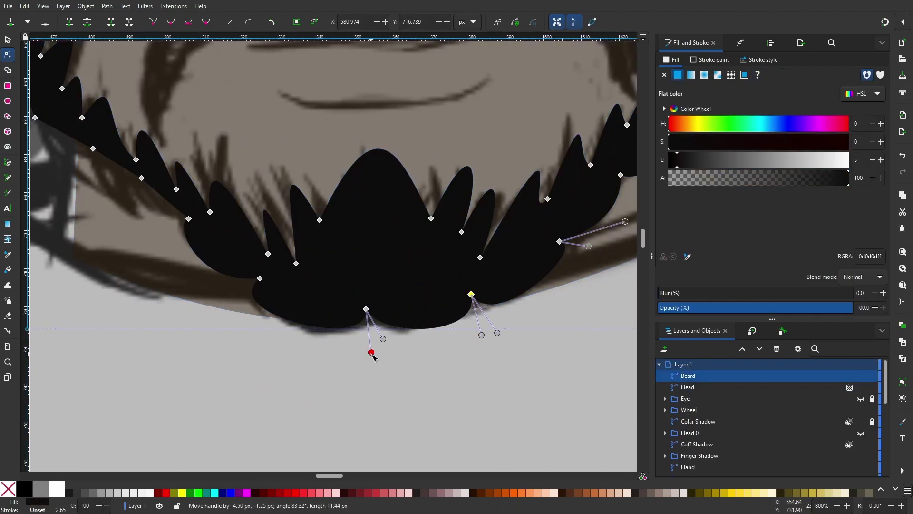
{"action": "left_click", "coordinate": [481, 358]}
{"action": "scroll", "coordinate": [481, 357], "scroll_direction": "up", "scroll_amount": 3}
{"action": "scroll", "coordinate": [482, 358], "scroll_direction": "down", "scroll_amount": 2}
Move the Beard's top-left node left and round the lower-left tuft curves
{"action": "left_click", "coordinate": [276, 122]}
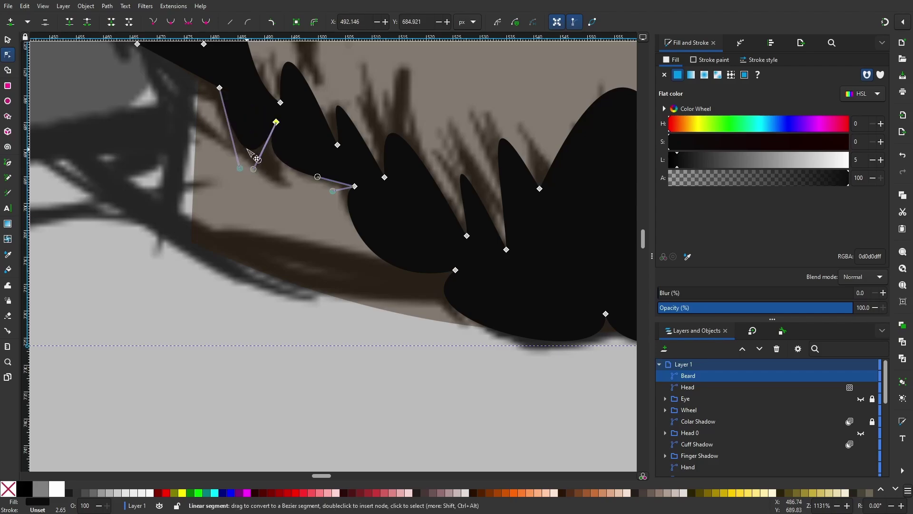
{"action": "left_click_drag", "start_coordinate": [249, 158], "coordinate": [285, 193]}
{"action": "left_click_drag", "start_coordinate": [219, 87], "coordinate": [206, 87]}
{"action": "left_click_drag", "start_coordinate": [285, 195], "coordinate": [284, 198]}
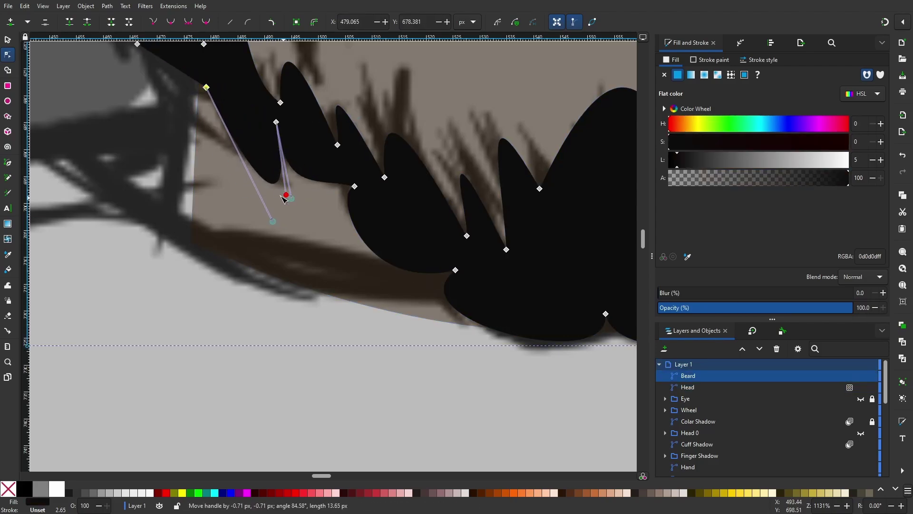
{"action": "left_click", "coordinate": [276, 122]}
{"action": "scroll", "coordinate": [285, 198], "scroll_direction": "up", "scroll_amount": 5}
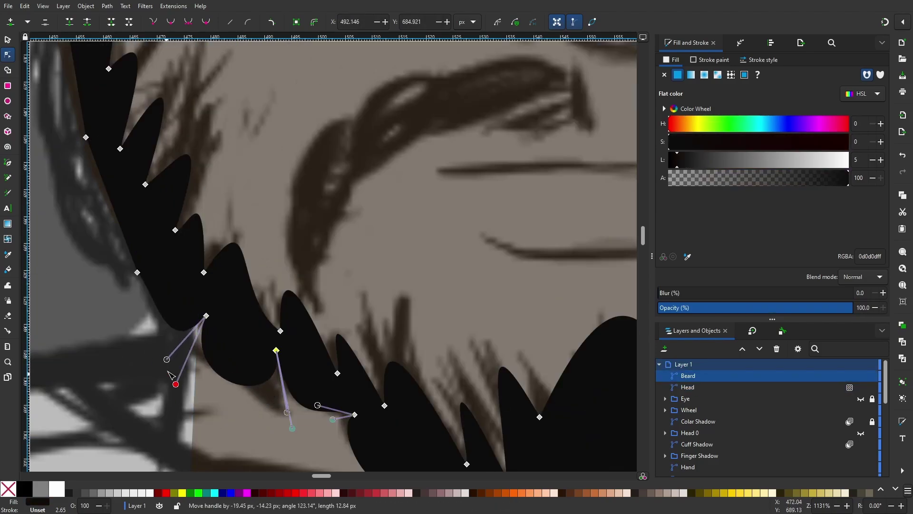
{"action": "scroll", "coordinate": [289, 413], "scroll_direction": "down", "scroll_amount": 4}
{"action": "scroll", "coordinate": [341, 390], "scroll_direction": "up", "scroll_amount": 3}
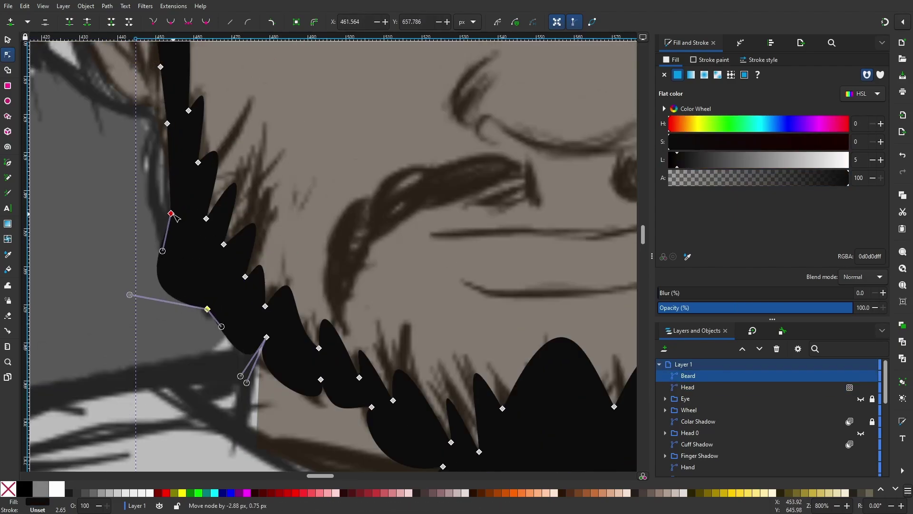
{"action": "scroll", "coordinate": [210, 236], "scroll_direction": "up", "scroll_amount": 1}
Bulge a left-side beard tuft outward, then deselect and select the Head shape
{"action": "left_click_drag", "start_coordinate": [143, 224], "coordinate": [155, 223]}
{"action": "scroll", "coordinate": [155, 224], "scroll_direction": "up", "scroll_amount": 2}
{"action": "left_click_drag", "start_coordinate": [155, 299], "coordinate": [137, 313]}
{"action": "left_click", "coordinate": [167, 200]}
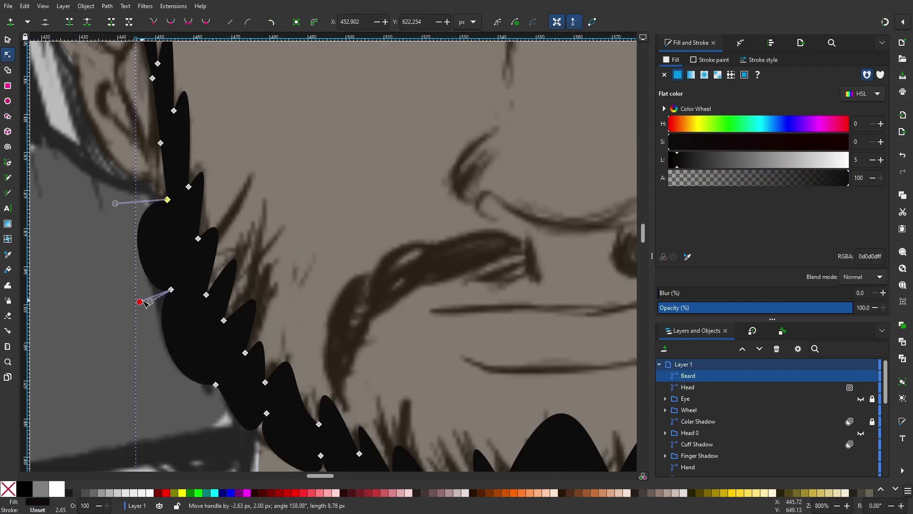
{"action": "scroll", "coordinate": [169, 312], "scroll_direction": "up", "scroll_amount": 4}
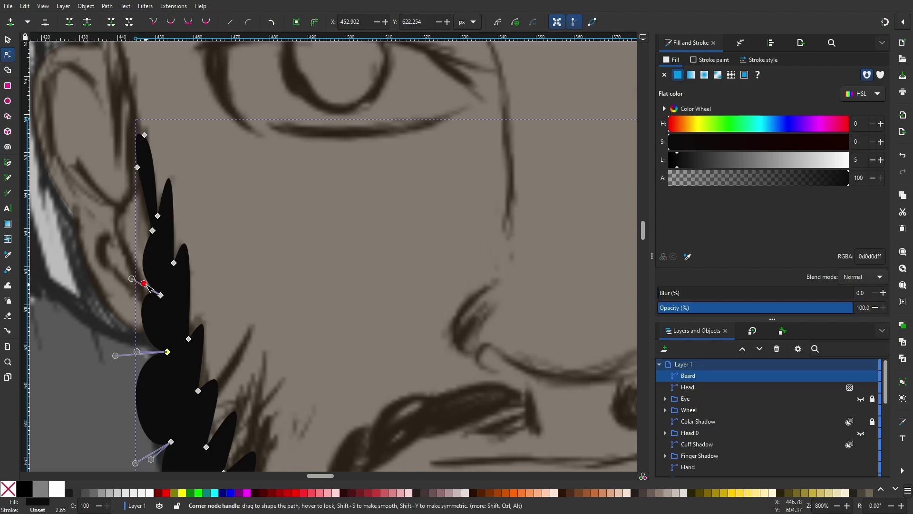
{"action": "key", "text": "Escape"}
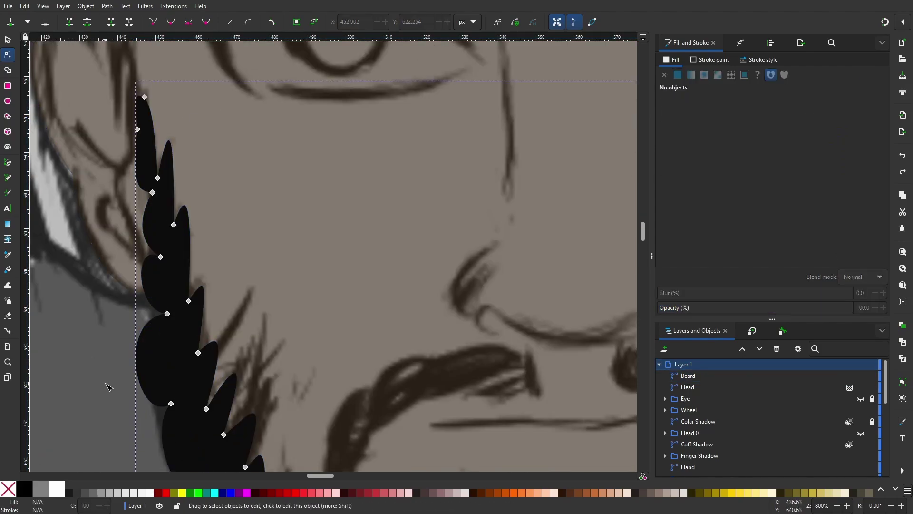
{"action": "scroll", "coordinate": [103, 361], "scroll_direction": "down", "scroll_amount": 2}
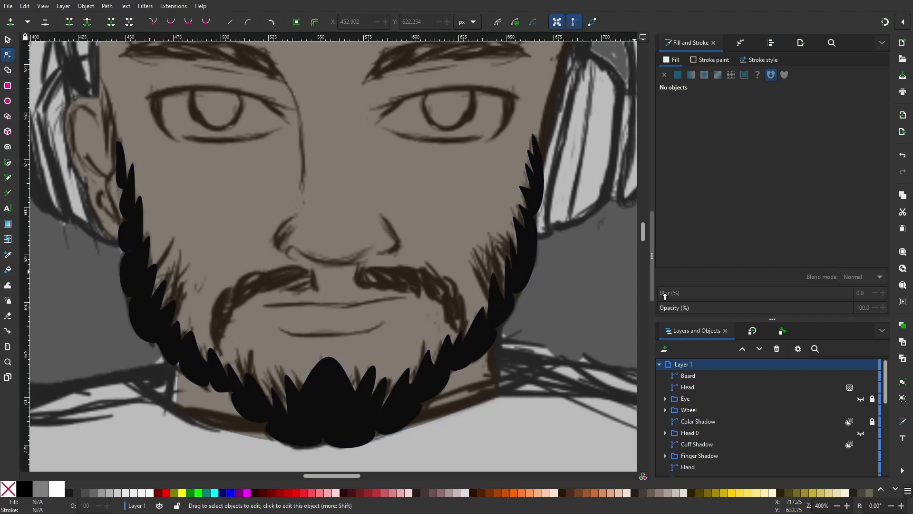
{"action": "left_click", "coordinate": [301, 309]}
{"action": "scroll", "coordinate": [301, 310], "scroll_direction": "down", "scroll_amount": 2}
Trace the left mustache half as a closed four-point Pen path
{"action": "scroll", "coordinate": [380, 208], "scroll_direction": "down", "scroll_amount": 1}
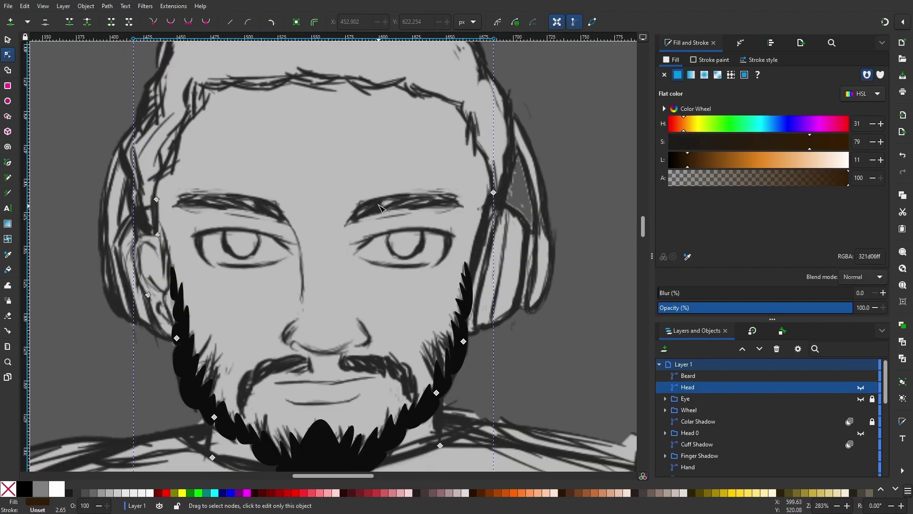
{"action": "left_click", "coordinate": [7, 163]}
{"action": "left_click", "coordinate": [307, 360]}
{"action": "left_click", "coordinate": [252, 374]}
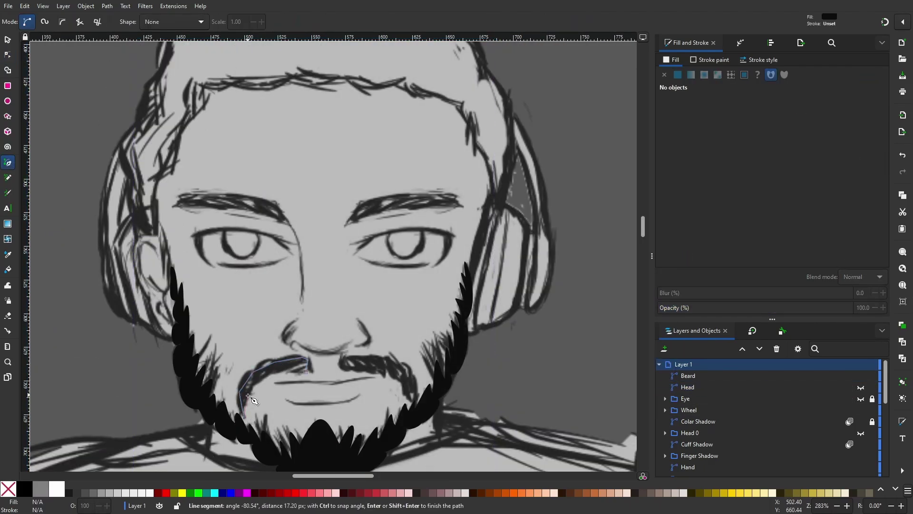
{"action": "left_click", "coordinate": [294, 375]}
{"action": "left_click", "coordinate": [307, 362]}
{"action": "key", "text": "n"}
{"action": "scroll", "coordinate": [244, 421], "scroll_direction": "up", "scroll_amount": 3}
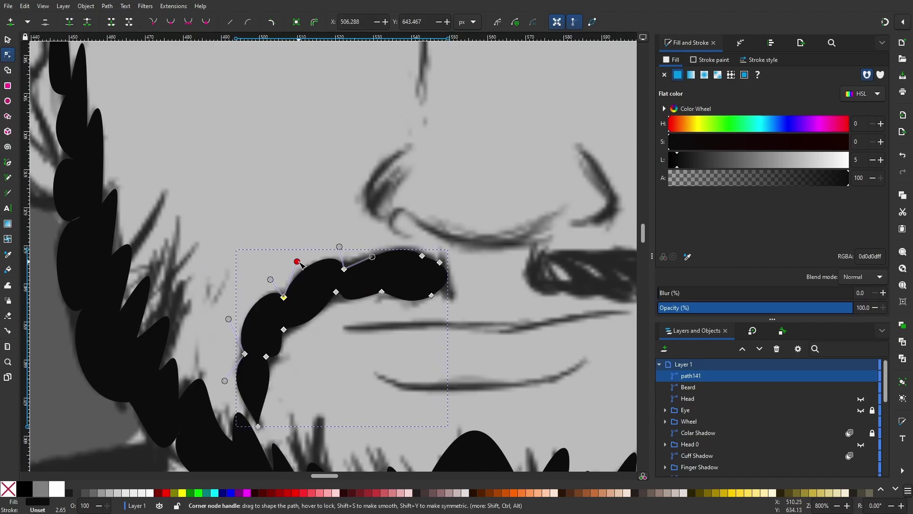
{"action": "scroll", "coordinate": [295, 261], "scroll_direction": "right", "scroll_amount": 5}
Trace the right mustache half and curve its arm and top edge into rounded shapes
{"action": "key", "text": "b"}
{"action": "left_click", "coordinate": [284, 252]}
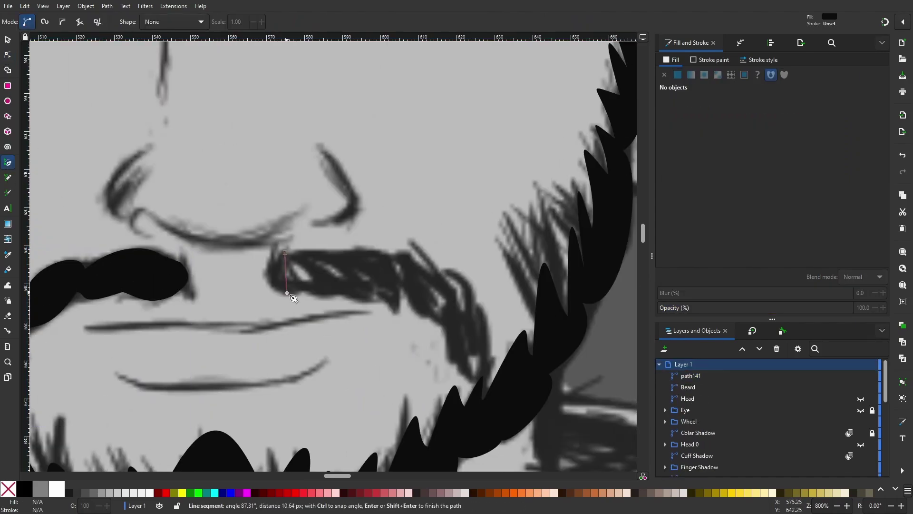
{"action": "double_click", "coordinate": [447, 322]}
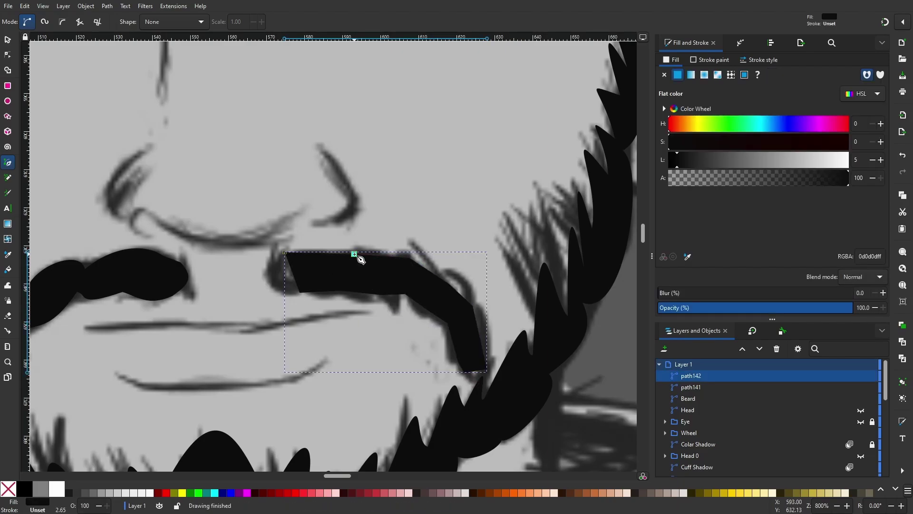
{"action": "key", "text": "n"}
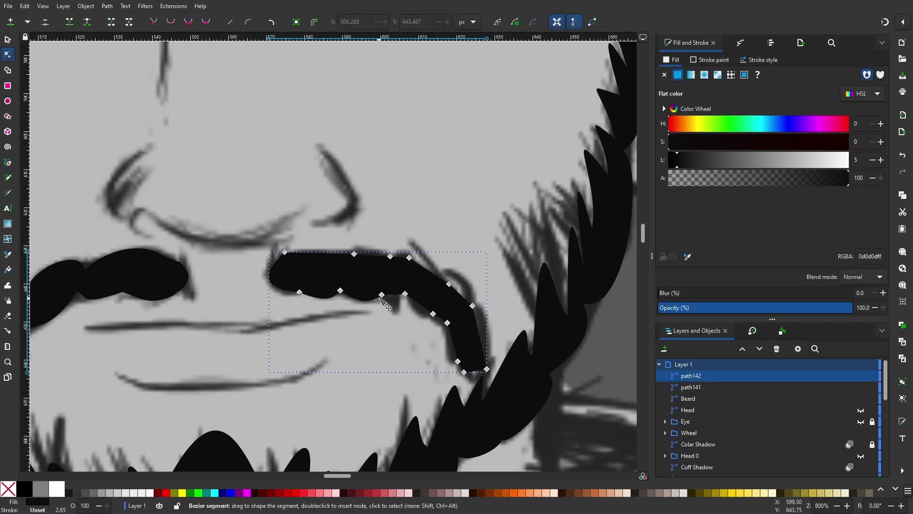
{"action": "left_click_drag", "start_coordinate": [465, 346], "coordinate": [473, 361]}
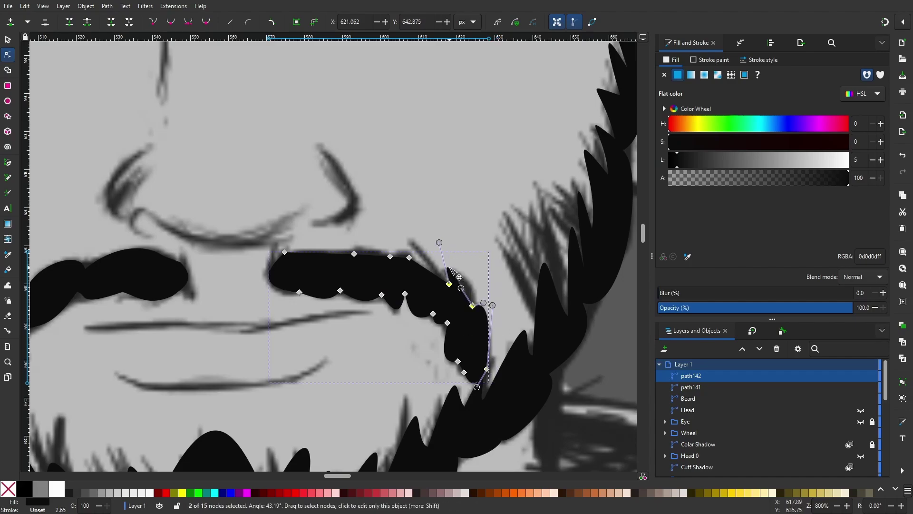
{"action": "left_click_drag", "start_coordinate": [429, 270], "coordinate": [419, 249]}
{"action": "left_click_drag", "start_coordinate": [372, 255], "coordinate": [364, 243]}
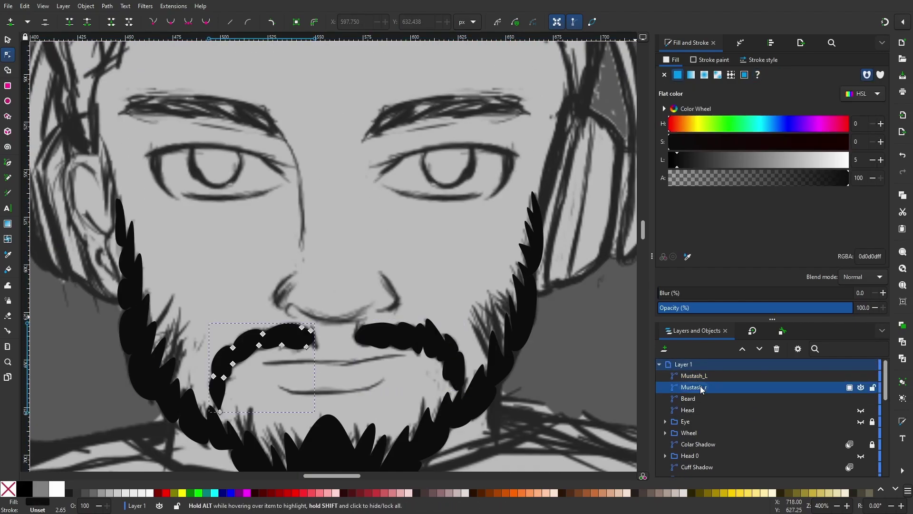
Pen-draw a closed black shape for the left eyebrow
{"action": "scroll", "coordinate": [212, 258], "scroll_direction": "up", "scroll_amount": 10}
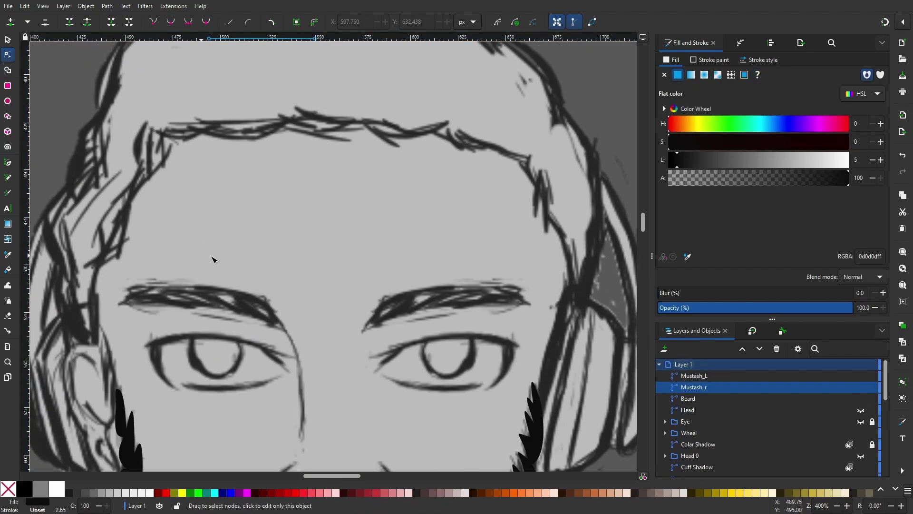
{"action": "scroll", "coordinate": [264, 311], "scroll_direction": "down", "scroll_amount": 6}
{"action": "key", "text": "b"}
{"action": "left_click", "coordinate": [271, 204]}
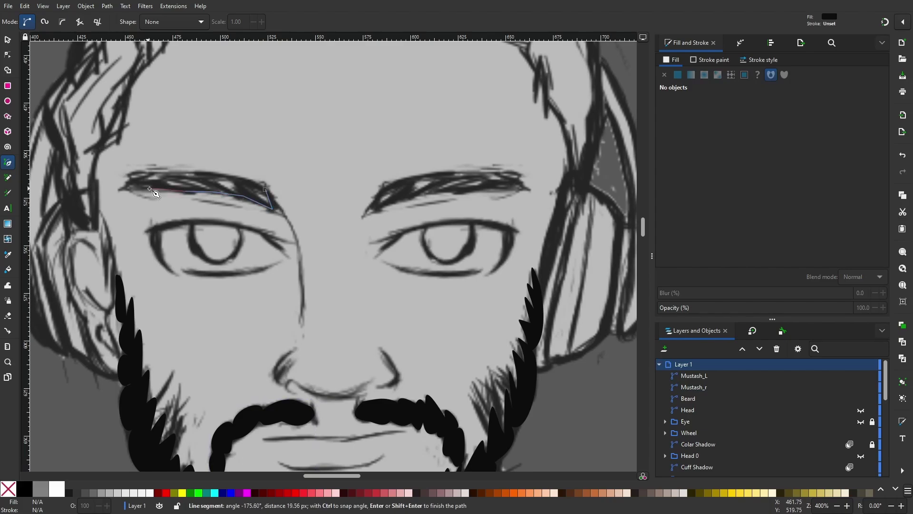
{"action": "left_click", "coordinate": [157, 174]}
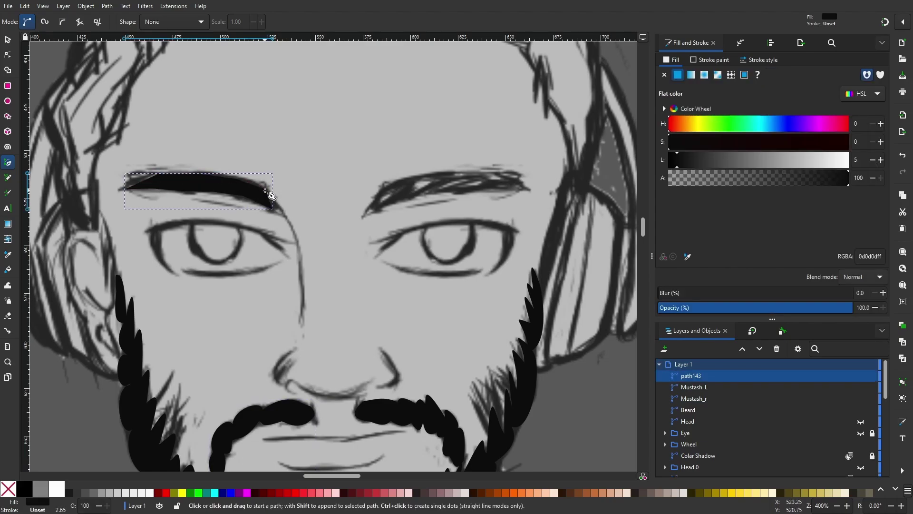
{"action": "key", "text": "n"}
{"action": "scroll", "coordinate": [255, 231], "scroll_direction": "up", "scroll_amount": 4}
{"action": "scroll", "coordinate": [152, 266], "scroll_direction": "up", "scroll_amount": 1, "text": "ctrl"}
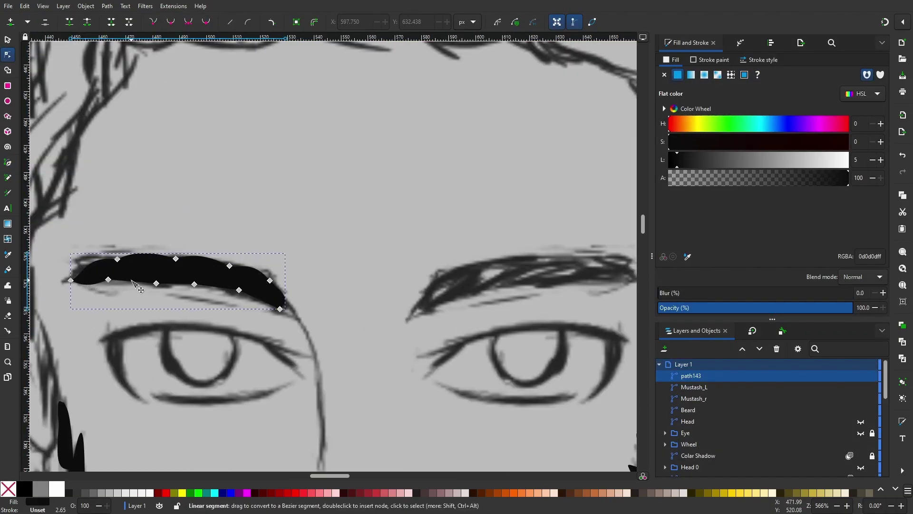
Duplicate the left eyebrow, flip it horizontally and nudge it onto the right brow
{"action": "key", "text": "ctrl+d"}
{"action": "scroll", "coordinate": [223, 300], "scroll_direction": "down", "scroll_amount": 2, "text": "ctrl"}
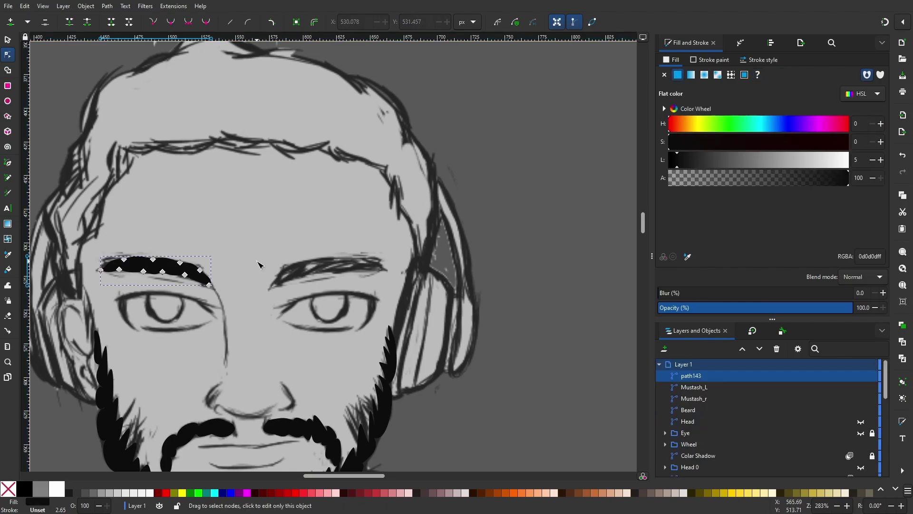
{"action": "key", "text": "h"}
{"action": "key", "text": "shift+Right"}
{"action": "key", "text": "shift+Right"}
{"action": "key", "text": "shift+Right"}
{"action": "key", "text": "Right"}
{"action": "key", "text": "Right"}
{"action": "key", "text": "Right"}
Start tracing the left eye's upper eyeliner with the Pen
{"action": "key", "text": "b"}
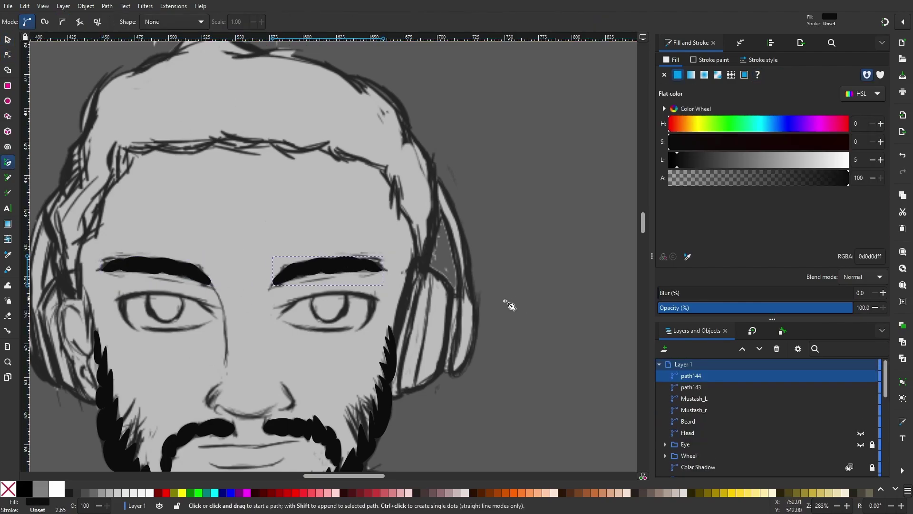
{"action": "left_click", "coordinate": [138, 330]}
{"action": "left_click", "coordinate": [126, 300]}
Close the upper eyeliner and reshape its nodes into a forked tail
{"action": "left_click", "coordinate": [113, 296]}
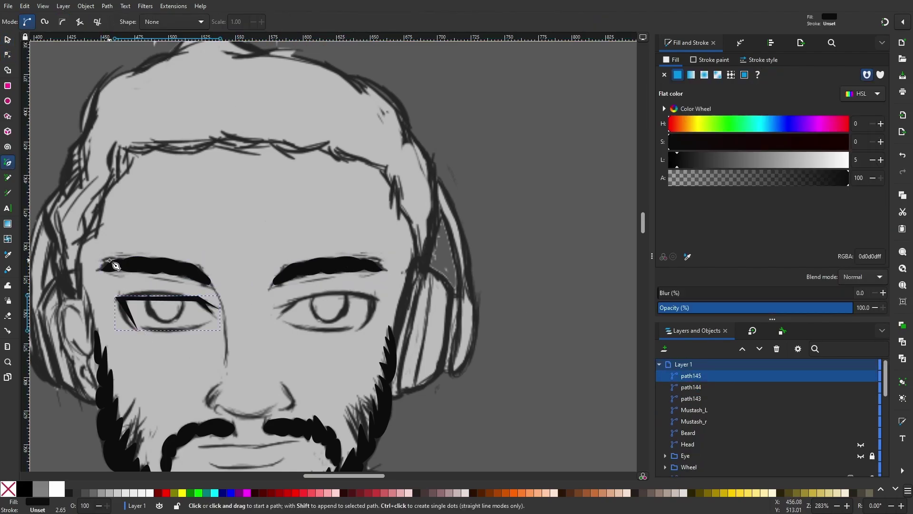
{"action": "key", "text": "n"}
{"action": "scroll", "coordinate": [118, 299], "scroll_direction": "up", "scroll_amount": 5}
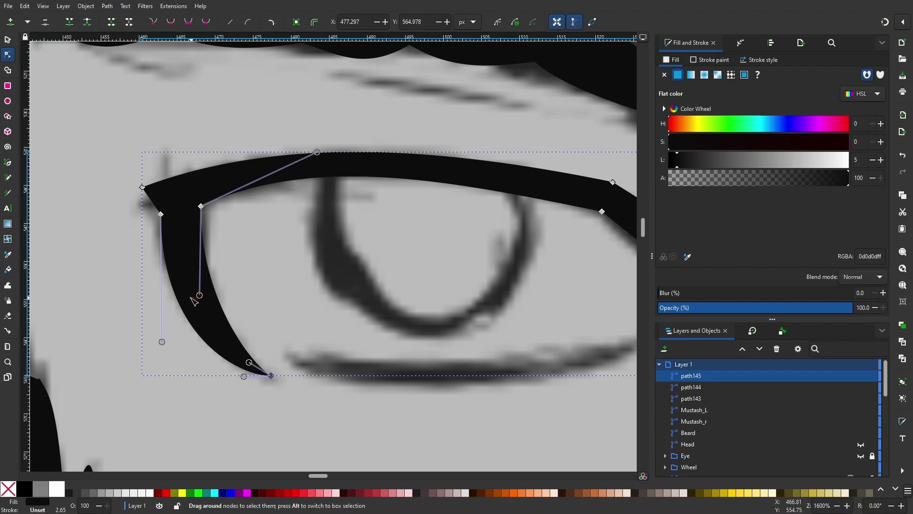
{"action": "left_click_drag", "start_coordinate": [142, 187], "coordinate": [140, 201]}
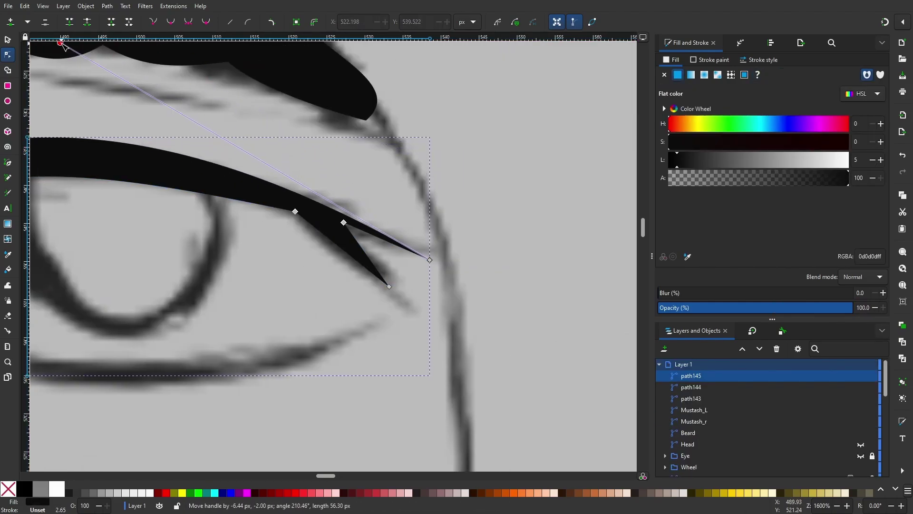
{"action": "scroll", "coordinate": [598, 275], "scroll_direction": "right", "scroll_amount": 5}
{"action": "left_click_drag", "start_coordinate": [476, 282], "coordinate": [466, 294]}
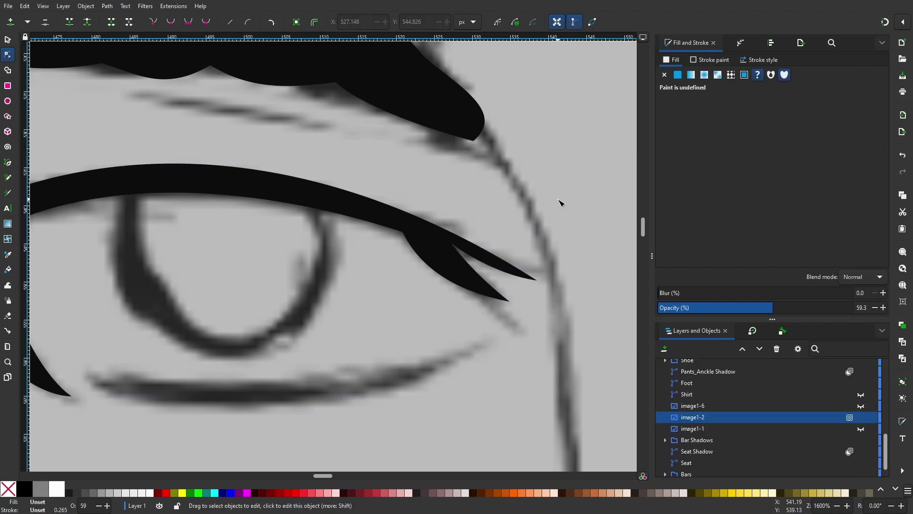
{"action": "scroll", "coordinate": [450, 344], "scroll_direction": "up", "scroll_amount": 2}
{"action": "left_click_drag", "start_coordinate": [451, 343], "coordinate": [454, 341]}
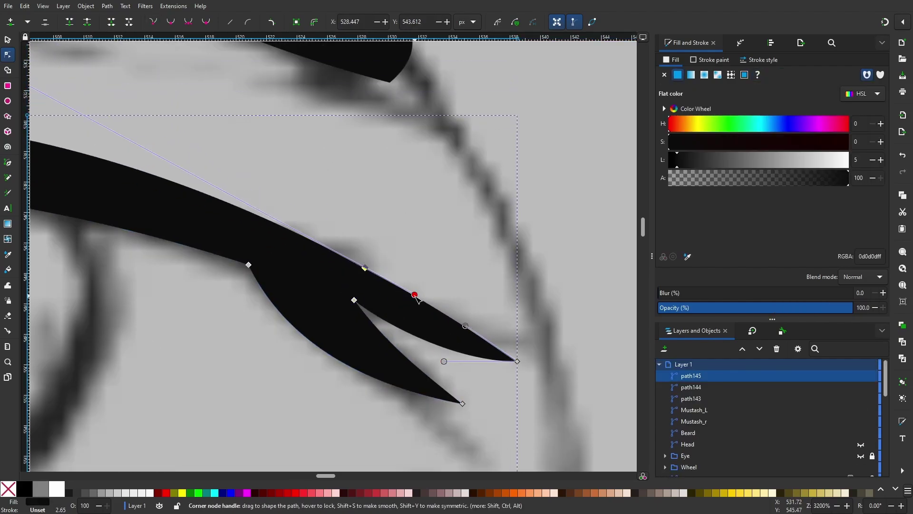
{"action": "left_click_drag", "start_coordinate": [414, 294], "coordinate": [394, 292]}
{"action": "scroll", "coordinate": [482, 265], "scroll_direction": "down", "scroll_amount": 3}
{"action": "left_click", "coordinate": [482, 265]}
{"action": "left_click_drag", "start_coordinate": [483, 265], "coordinate": [498, 281]}
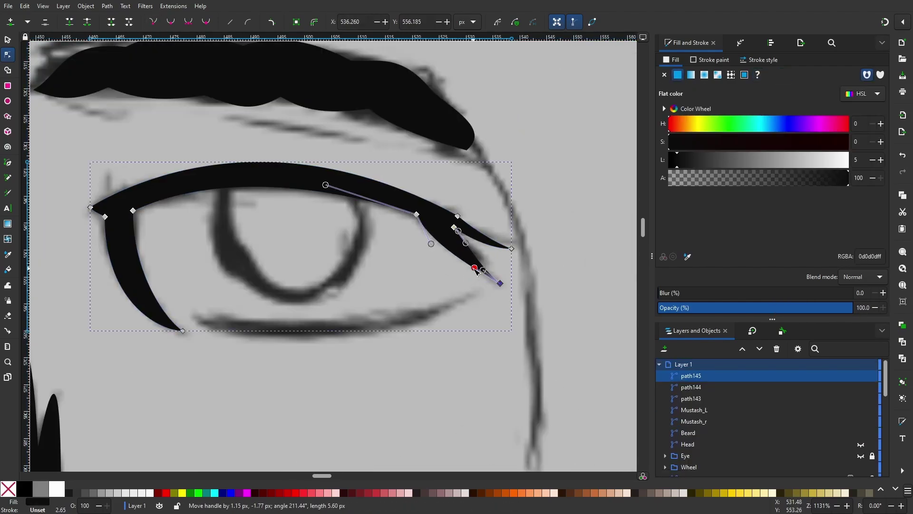
{"action": "left_click", "coordinate": [466, 264]}
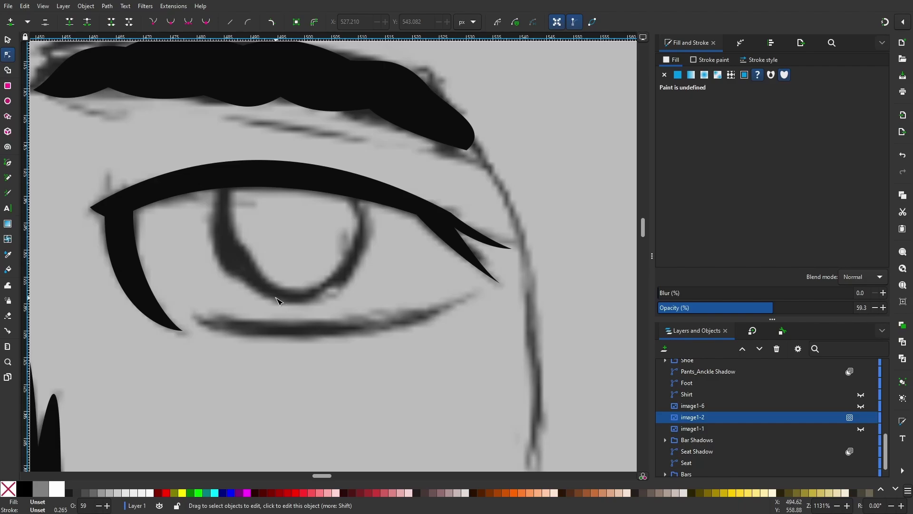
Draw a closed black lower lash line beneath the left eye, then view the whole drawing
{"action": "key", "text": "b"}
{"action": "key", "text": "Escape"}
{"action": "left_click", "coordinate": [202, 323]}
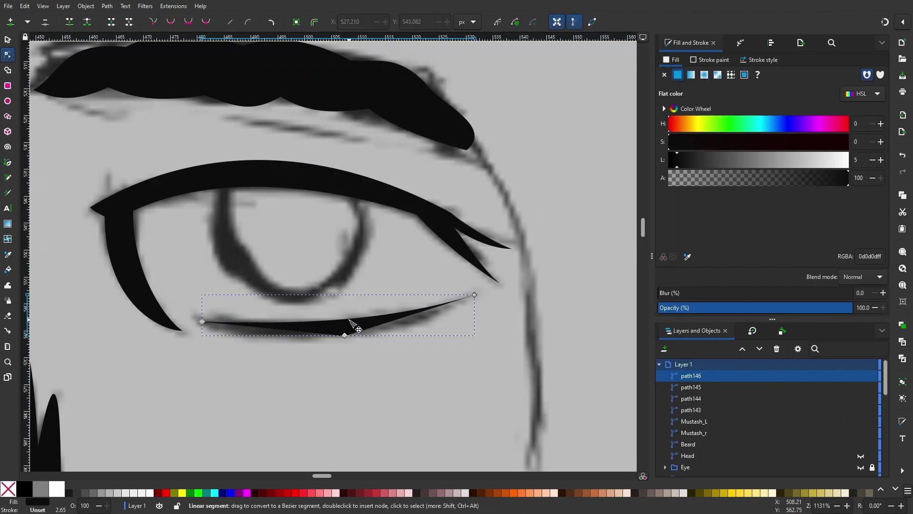
{"action": "key", "text": "n"}
{"action": "left_click", "coordinate": [374, 333]}
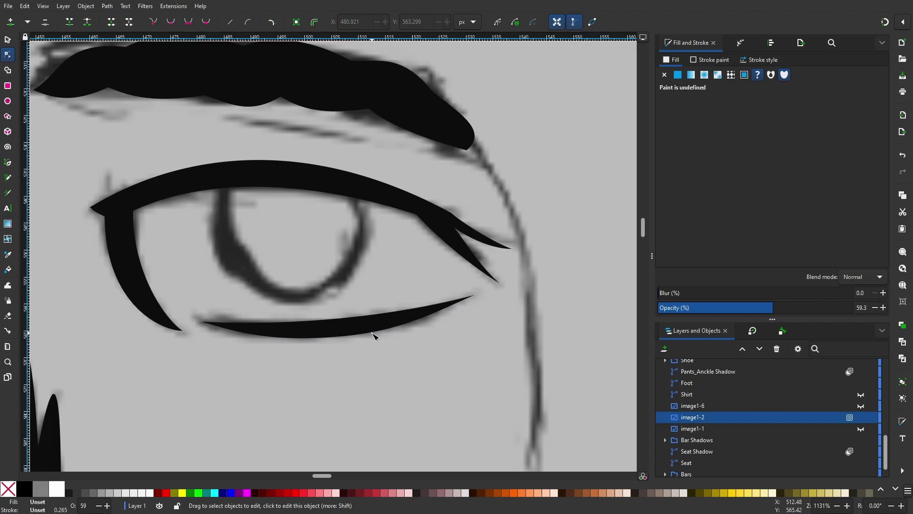
{"action": "left_click", "coordinate": [286, 330]}
{"action": "left_click", "coordinate": [345, 380]}
{"action": "left_click", "coordinate": [690, 409]}
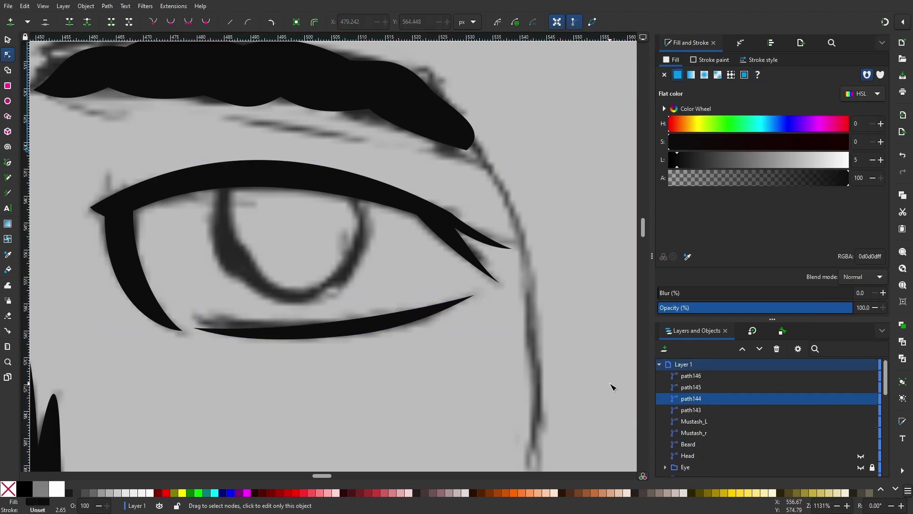
{"action": "scroll", "coordinate": [505, 338], "scroll_direction": "down", "scroll_amount": 1}
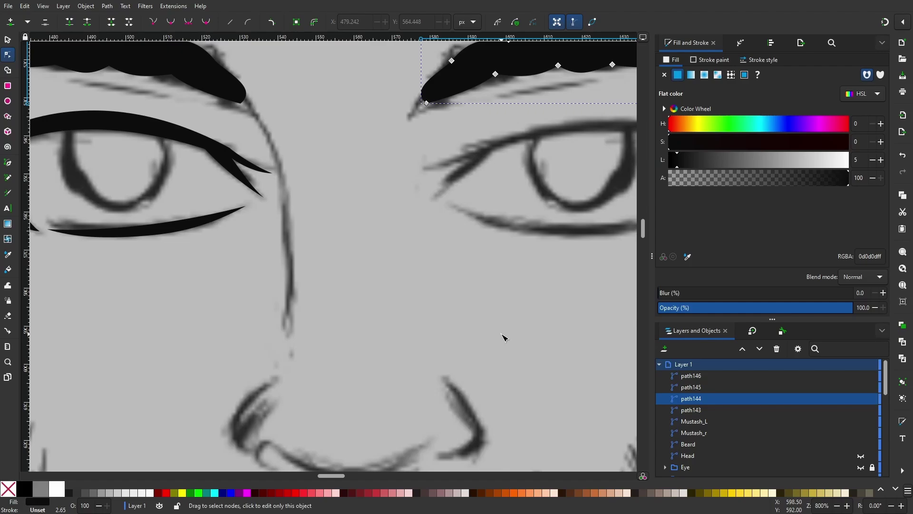
{"action": "key", "text": "Escape"}
{"action": "scroll", "coordinate": [505, 338], "scroll_direction": "down", "scroll_amount": 4}
Close the eye white shape and curve its top and lower-right edges
{"action": "scroll", "coordinate": [597, 202], "scroll_direction": "down", "scroll_amount": 3}
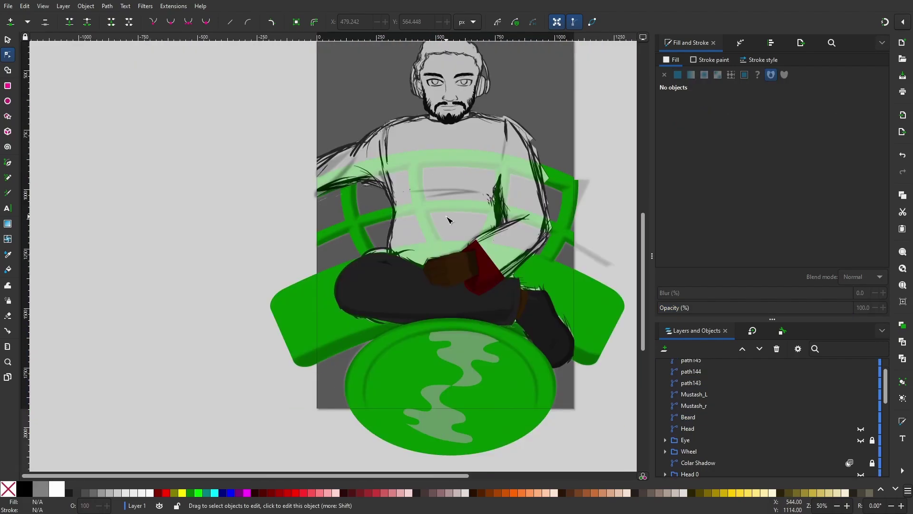
{"action": "scroll", "coordinate": [456, 283], "scroll_direction": "up", "scroll_amount": 6}
{"action": "scroll", "coordinate": [455, 285], "scroll_direction": "up", "scroll_amount": 1}
{"action": "scroll", "coordinate": [454, 285], "scroll_direction": "down", "scroll_amount": 3}
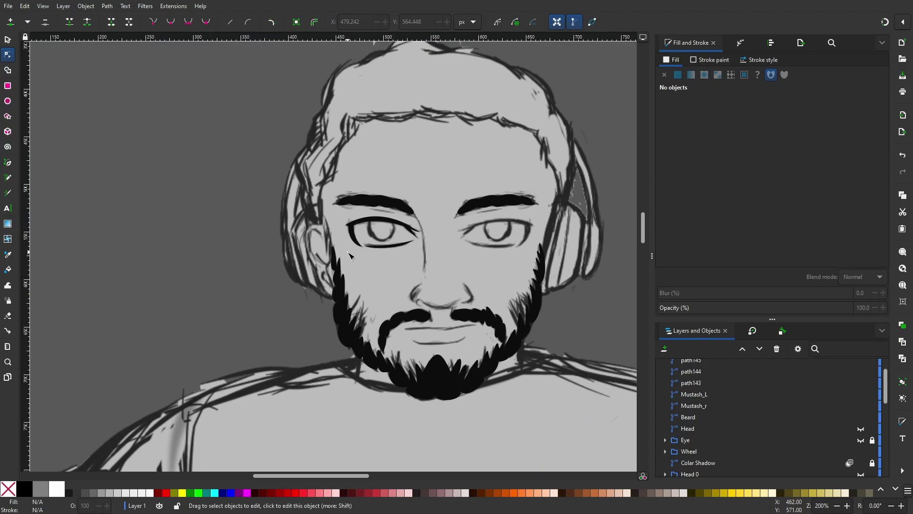
{"action": "scroll", "coordinate": [406, 231], "scroll_direction": "up", "scroll_amount": 5}
{"action": "key", "text": "b"}
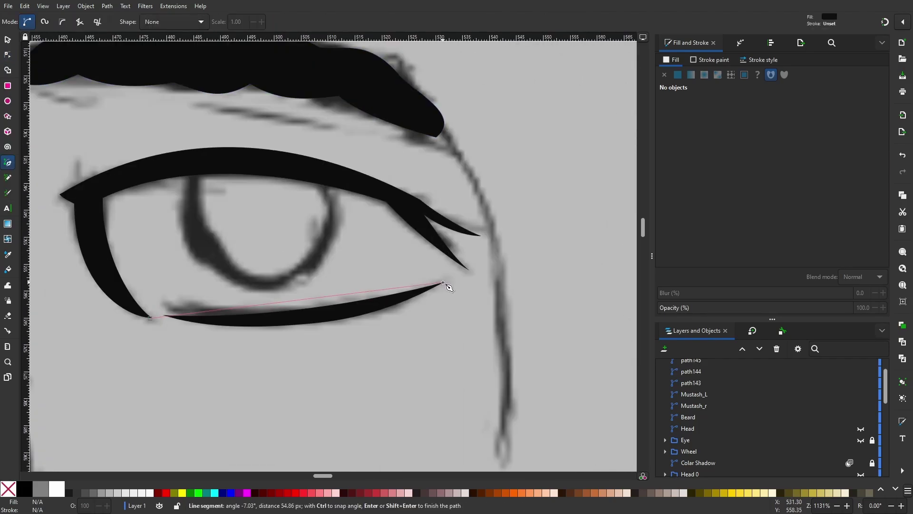
{"action": "left_click", "coordinate": [150, 318]}
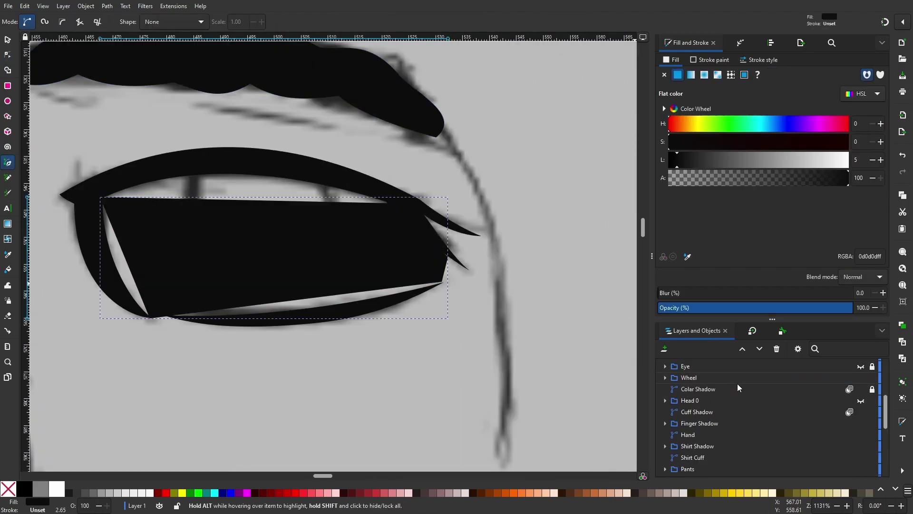
{"action": "scroll", "coordinate": [684, 401], "scroll_direction": "down", "scroll_amount": 5}
{"action": "left_click", "coordinate": [709, 431]}
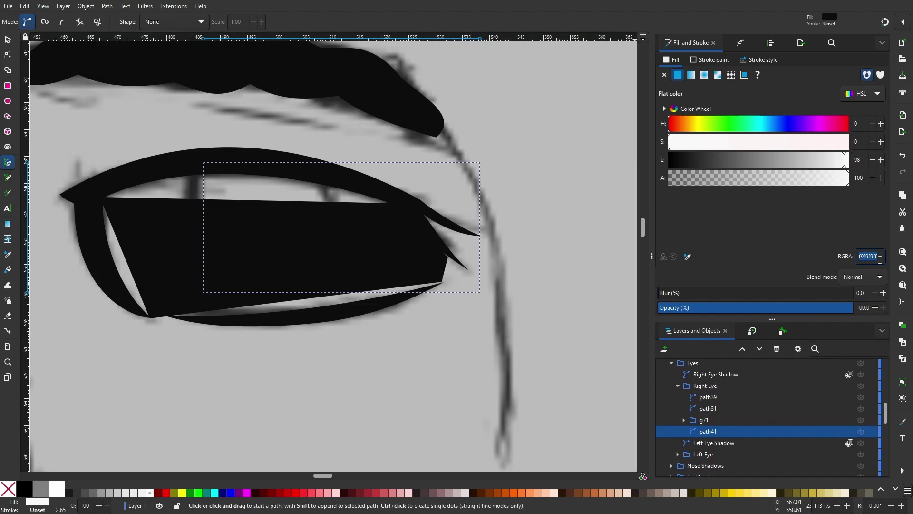
{"action": "key", "text": "n"}
{"action": "left_click", "coordinate": [281, 210]}
{"action": "left_click_drag", "start_coordinate": [280, 209], "coordinate": [281, 182]}
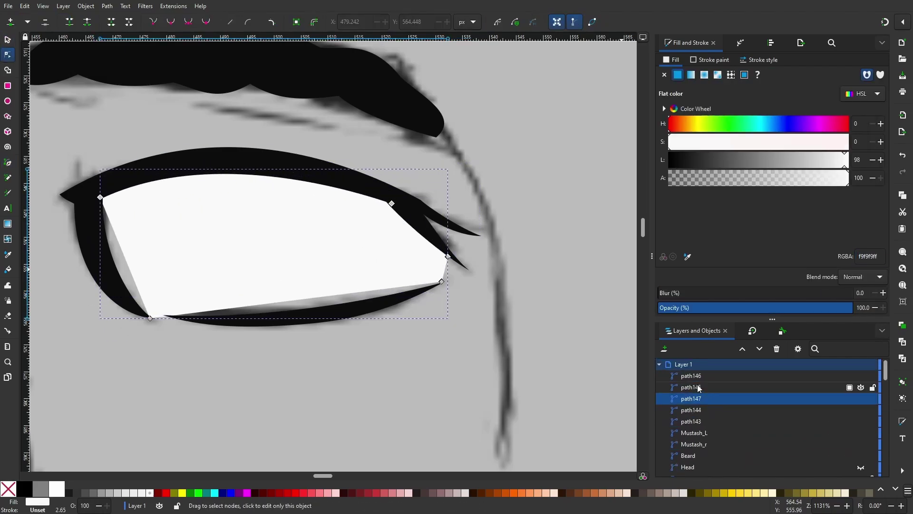
{"action": "left_click_drag", "start_coordinate": [457, 272], "coordinate": [349, 303]}
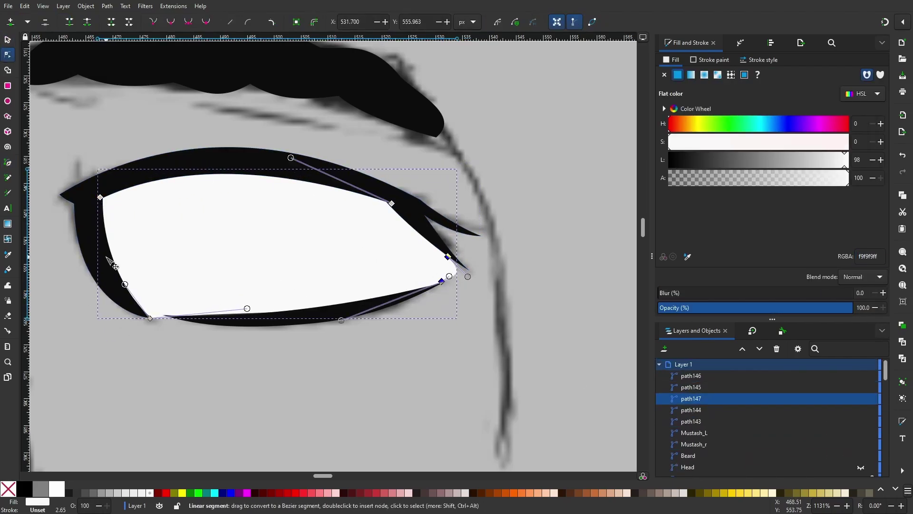
Raise iris group g169 above the eye white and scale it up slightly
{"action": "left_click", "coordinate": [183, 316]}
{"action": "scroll", "coordinate": [184, 316], "scroll_direction": "down", "scroll_amount": 4}
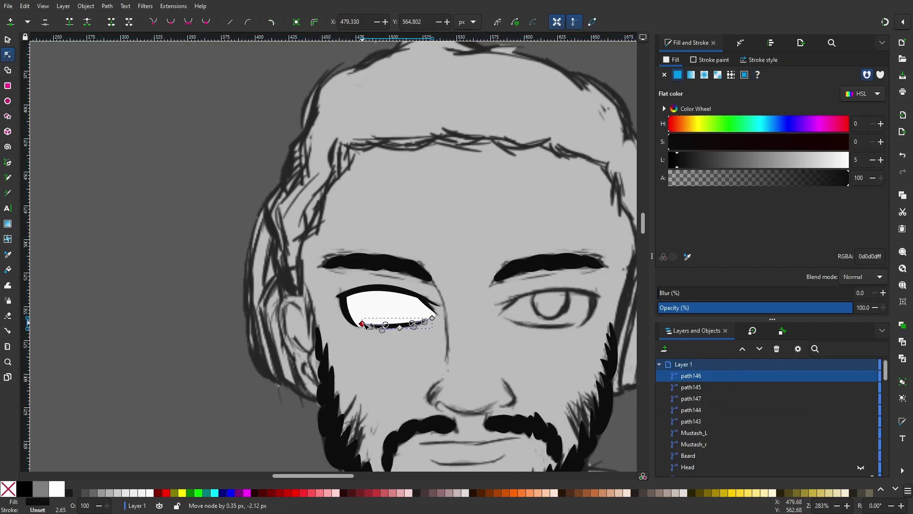
{"action": "scroll", "coordinate": [363, 325], "scroll_direction": "up", "scroll_amount": 5}
{"action": "scroll", "coordinate": [489, 347], "scroll_direction": "down", "scroll_amount": 6}
{"action": "left_click_drag", "start_coordinate": [706, 417], "coordinate": [722, 378]}
{"action": "scroll", "coordinate": [391, 327], "scroll_direction": "up", "scroll_amount": 3}
{"action": "scroll", "coordinate": [391, 327], "scroll_direction": "up", "scroll_amount": 1}
{"action": "key", "text": "s"}
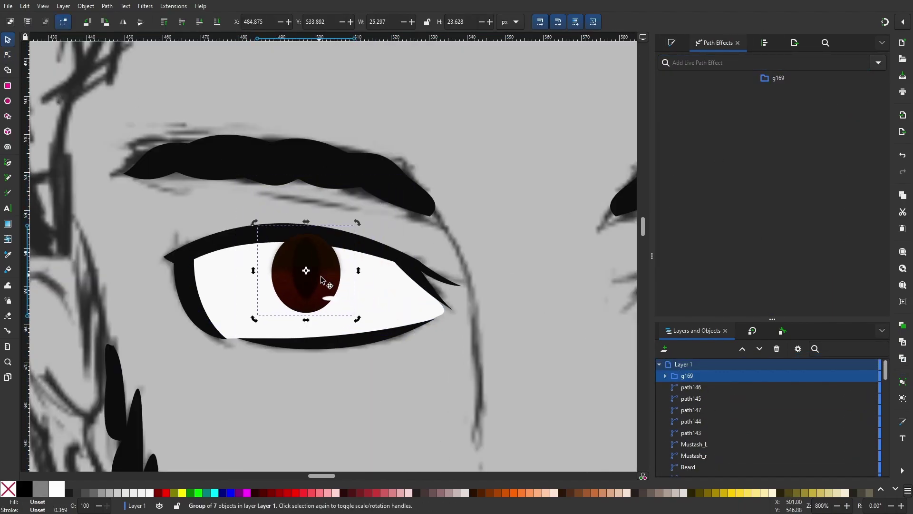
{"action": "left_click", "coordinate": [321, 279]}
{"action": "key", "text": "period"}
{"action": "key", "text": "period"}
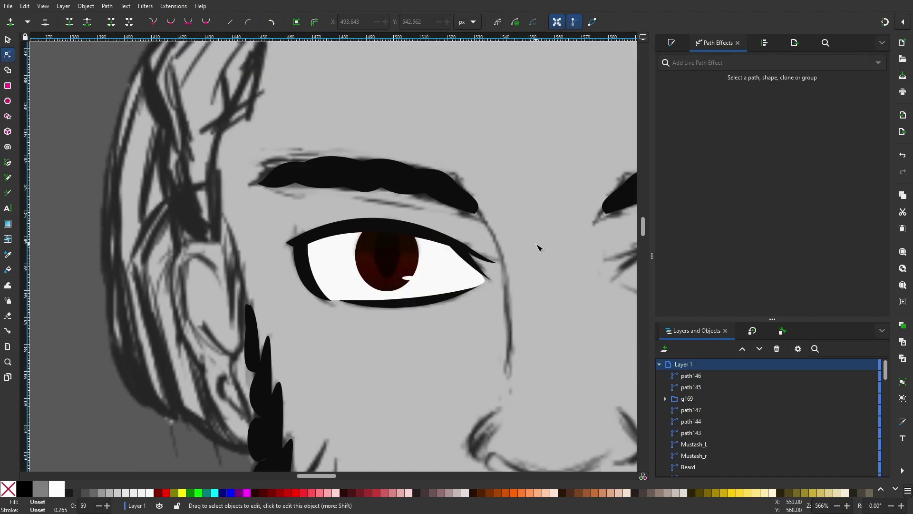
{"action": "key", "text": "s"}
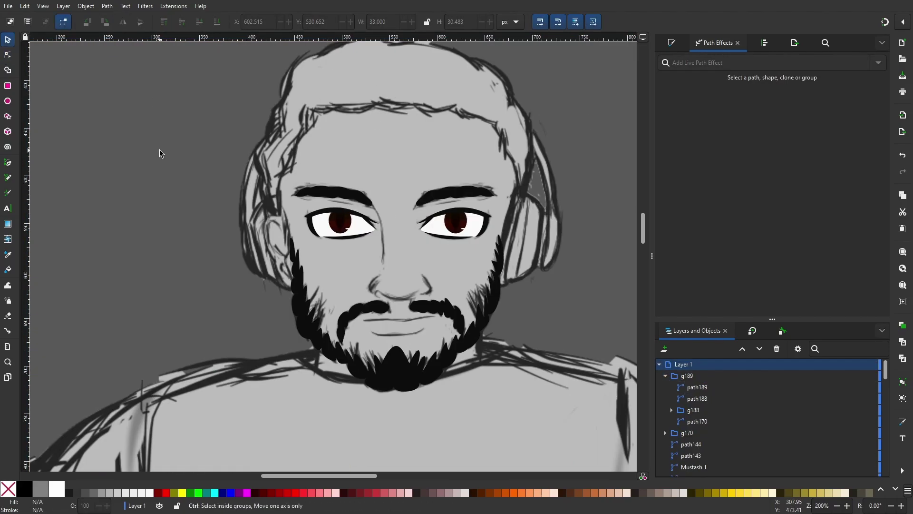
{"action": "scroll", "coordinate": [159, 149], "scroll_direction": "up", "scroll_amount": 2}
Draw the hair outline and its hairline over the top of the head with the Pen tool
{"action": "key", "text": "b"}
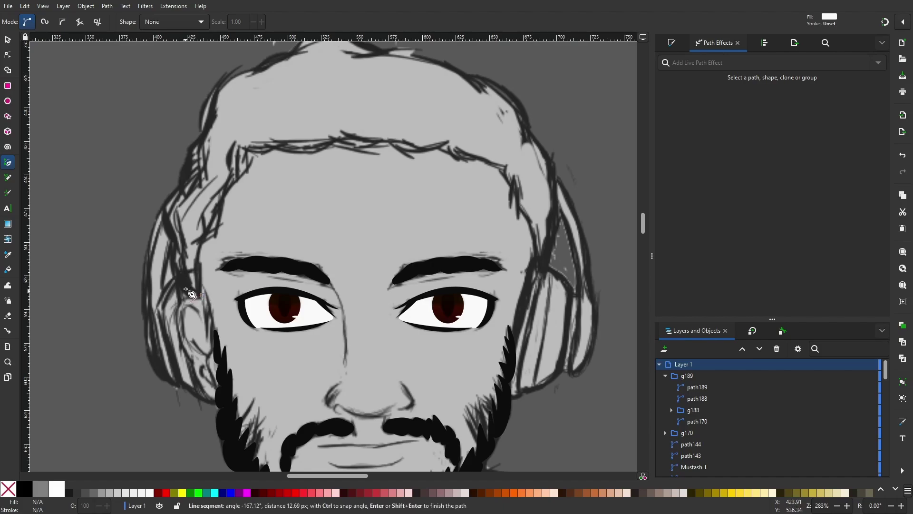
{"action": "left_click", "coordinate": [218, 93]}
{"action": "scroll", "coordinate": [343, 85], "scroll_direction": "up", "scroll_amount": 2}
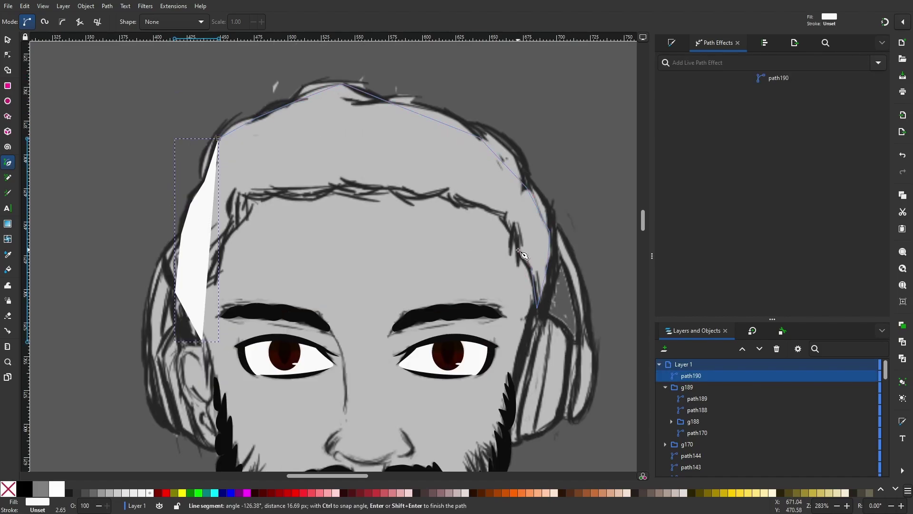
{"action": "double_click", "coordinate": [439, 193]}
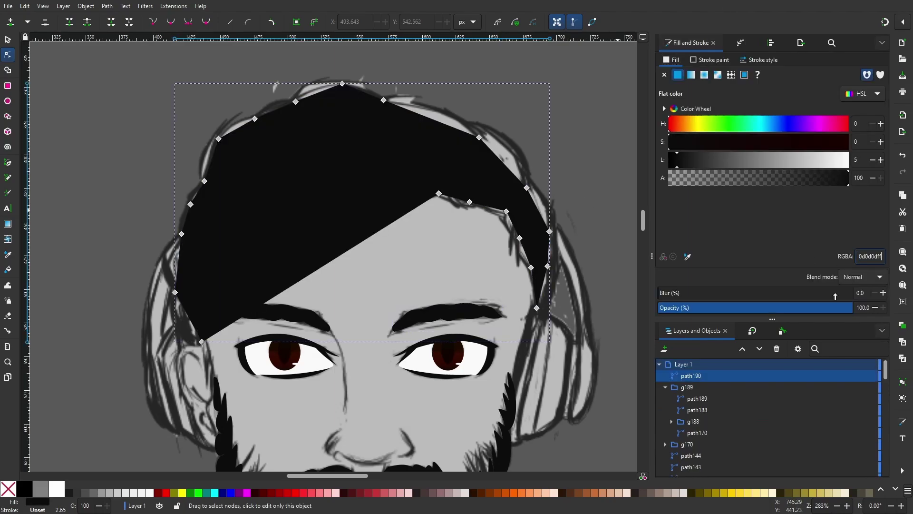
{"action": "left_click", "coordinate": [332, 187]}
{"action": "left_click", "coordinate": [243, 195]}
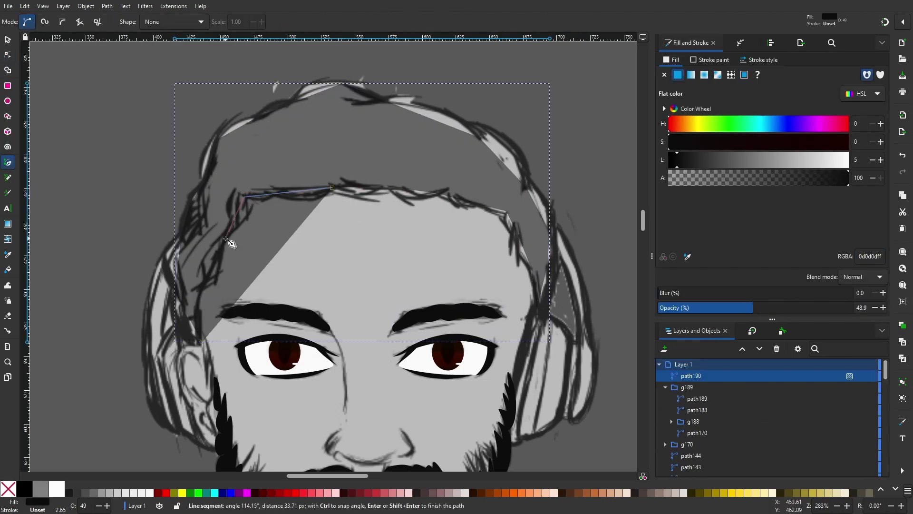
{"action": "double_click", "coordinate": [195, 314]}
{"action": "scroll", "coordinate": [381, 109], "scroll_direction": "up", "scroll_amount": 4}
Bend the top of the hair outline into a rounded bulge
{"action": "key", "text": "n"}
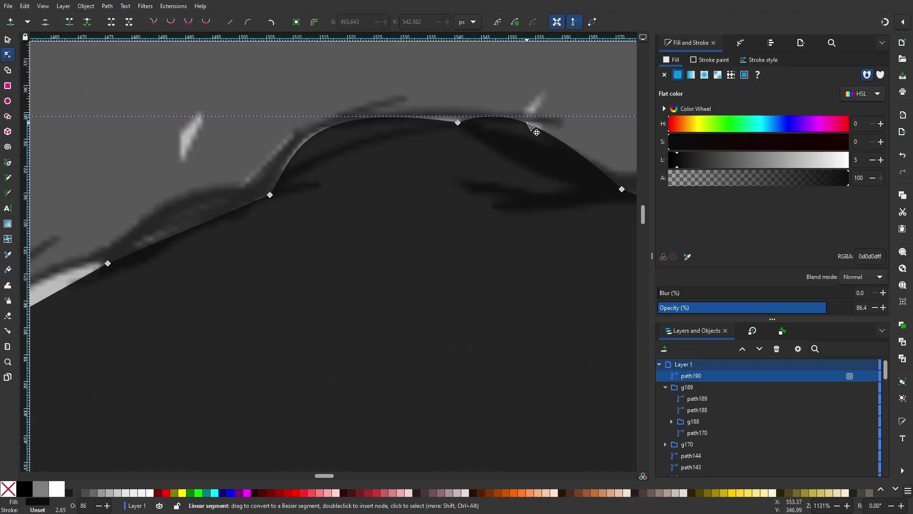
{"action": "scroll", "coordinate": [480, 214], "scroll_direction": "down", "scroll_amount": 3}
{"action": "left_click_drag", "start_coordinate": [490, 212], "coordinate": [528, 164]}
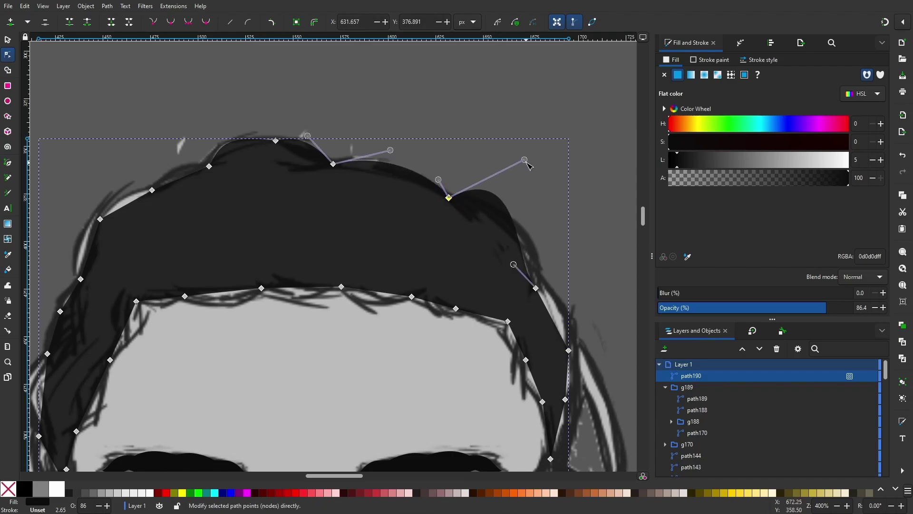
{"action": "scroll", "coordinate": [559, 286], "scroll_direction": "up", "scroll_amount": 1}
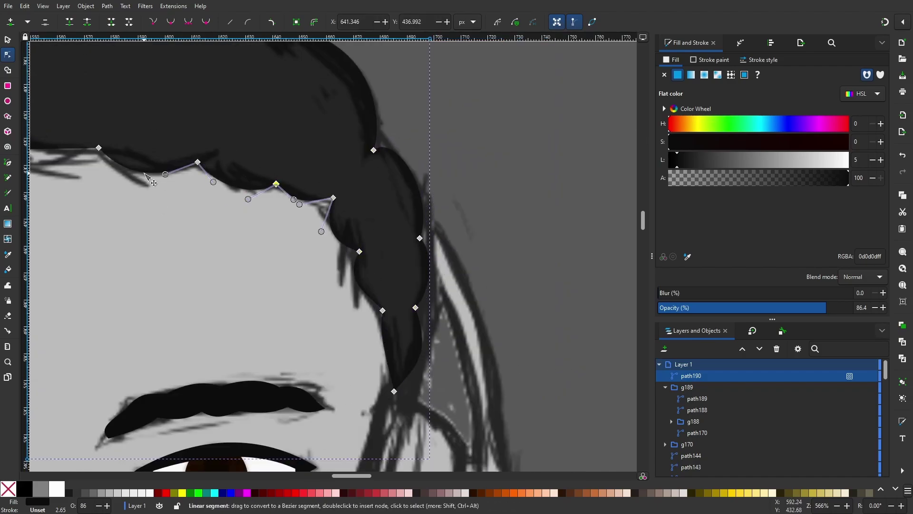
{"action": "scroll", "coordinate": [152, 181], "scroll_direction": "left", "scroll_amount": 10}
{"action": "scroll", "coordinate": [252, 240], "scroll_direction": "up", "scroll_amount": 2}
{"action": "scroll", "coordinate": [176, 276], "scroll_direction": "down", "scroll_amount": 6}
{"action": "scroll", "coordinate": [176, 276], "scroll_direction": "left", "scroll_amount": 4}
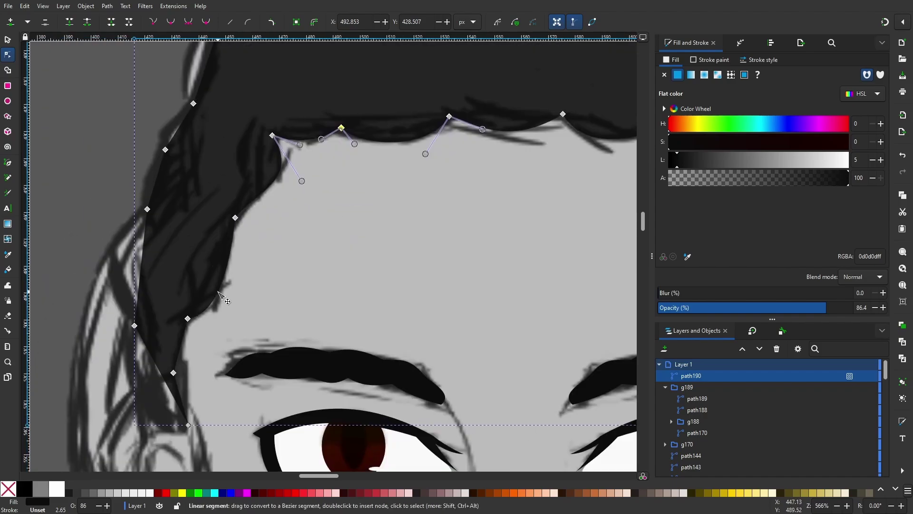
{"action": "scroll", "coordinate": [176, 276], "scroll_direction": "down", "scroll_amount": 2}
{"action": "scroll", "coordinate": [176, 276], "scroll_direction": "left", "scroll_amount": 2}
Refine the nodes along the hair's edge and top into a curly, rounded hairline
{"action": "left_click", "coordinate": [174, 271]}
{"action": "key", "text": "Tab"}
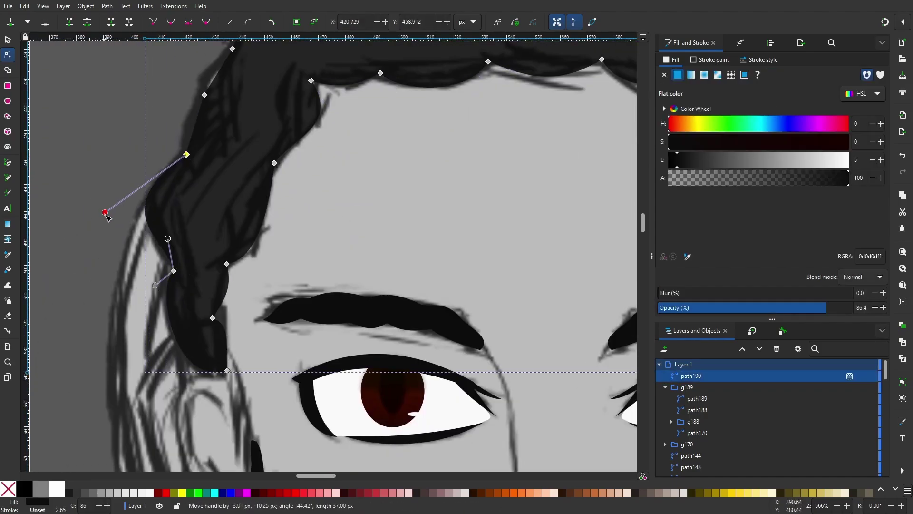
{"action": "scroll", "coordinate": [158, 199], "scroll_direction": "up", "scroll_amount": 4}
{"action": "scroll", "coordinate": [221, 152], "scroll_direction": "up", "scroll_amount": 4}
{"action": "scroll", "coordinate": [220, 157], "scroll_direction": "right", "scroll_amount": 5}
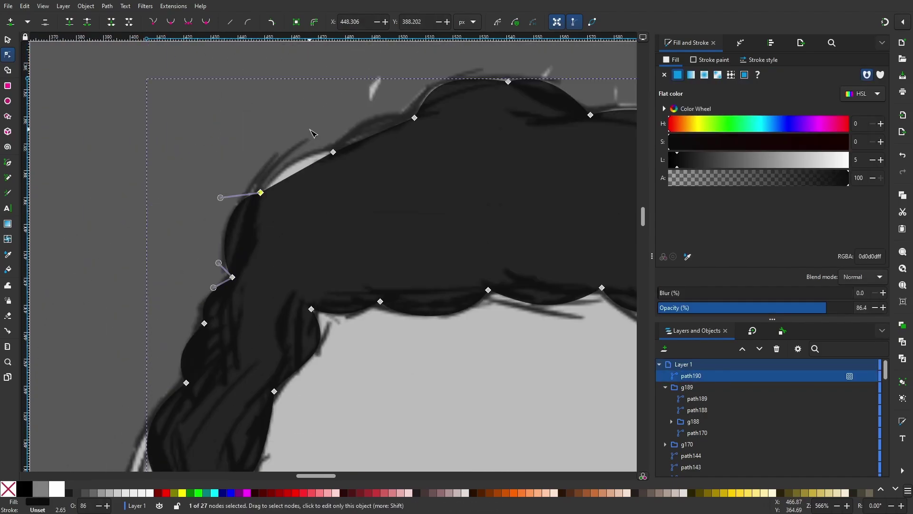
{"action": "scroll", "coordinate": [219, 166], "scroll_direction": "up", "scroll_amount": 6}
{"action": "scroll", "coordinate": [219, 176], "scroll_direction": "right", "scroll_amount": 5}
{"action": "left_click", "coordinate": [217, 174]}
{"action": "scroll", "coordinate": [218, 177], "scroll_direction": "down", "scroll_amount": 5}
{"action": "scroll", "coordinate": [448, 92], "scroll_direction": "up", "scroll_amount": 5}
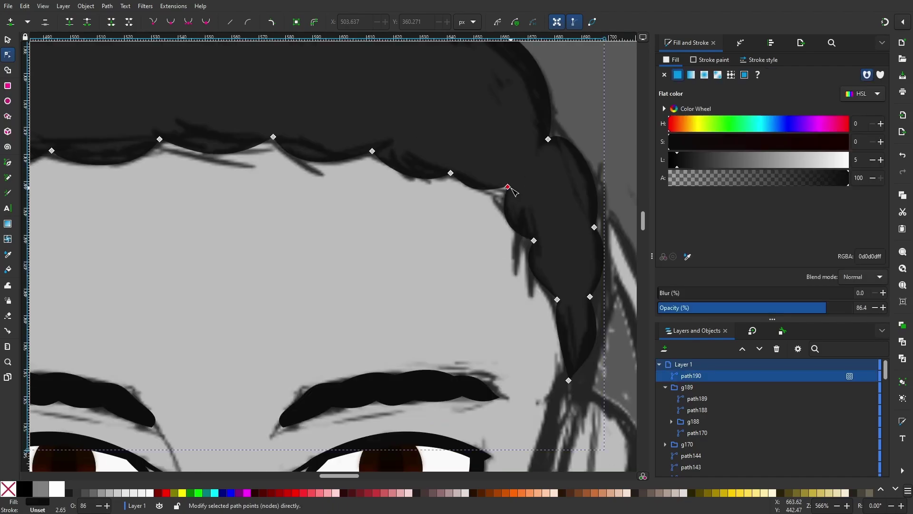
{"action": "scroll", "coordinate": [322, 188], "scroll_direction": "down", "scroll_amount": 5}
{"action": "scroll", "coordinate": [322, 187], "scroll_direction": "up", "scroll_amount": 1}
{"action": "scroll", "coordinate": [485, 310], "scroll_direction": "up", "scroll_amount": 2}
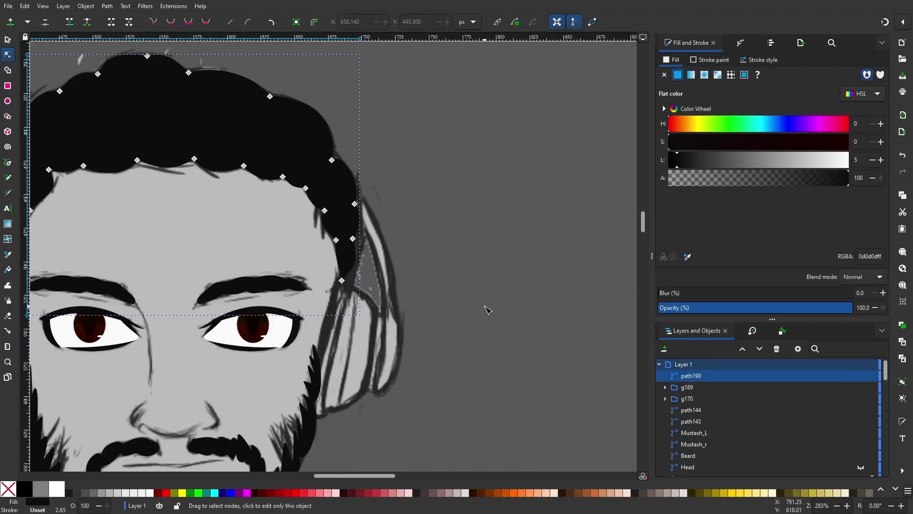
{"action": "scroll", "coordinate": [487, 310], "scroll_direction": "up", "scroll_amount": 3}
{"action": "scroll", "coordinate": [497, 142], "scroll_direction": "up", "scroll_amount": 10}
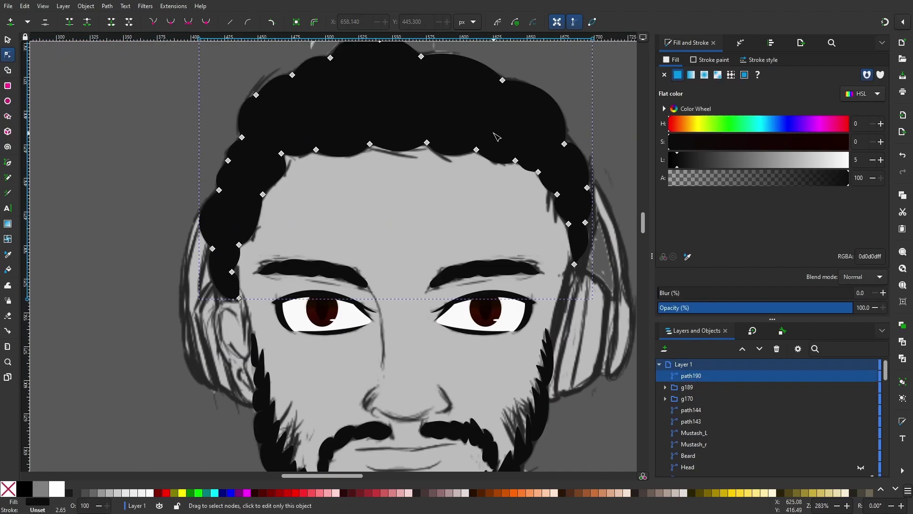
{"action": "scroll", "coordinate": [244, 234], "scroll_direction": "up", "scroll_amount": 5}
{"action": "scroll", "coordinate": [245, 234], "scroll_direction": "down", "scroll_amount": 3}
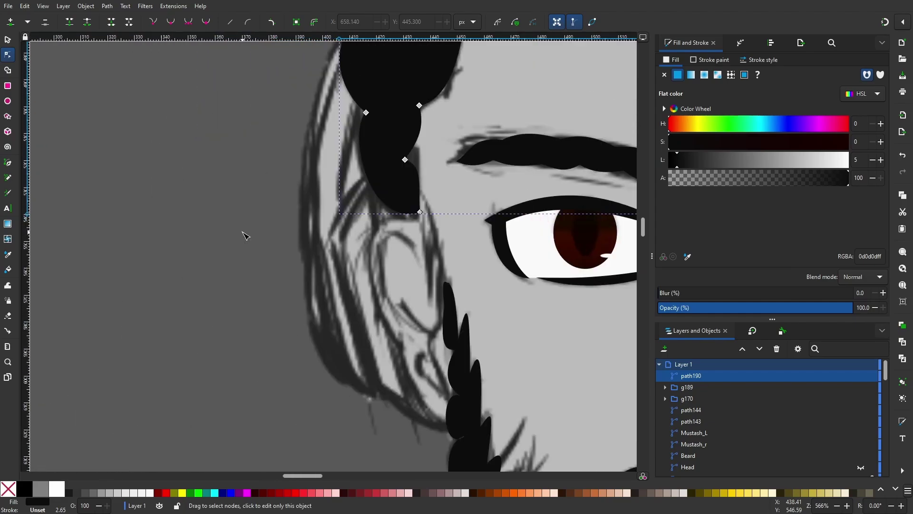
{"action": "scroll", "coordinate": [244, 234], "scroll_direction": "up", "scroll_amount": 1}
Draw a closed four-point sideburn strip at the right temple with the Pen tool
{"action": "key", "text": "b"}
{"action": "left_click", "coordinate": [327, 354]}
{"action": "left_click", "coordinate": [349, 354]}
{"action": "left_click", "coordinate": [404, 83]}
{"action": "left_click", "coordinate": [376, 83]}
{"action": "left_click", "coordinate": [327, 354]}
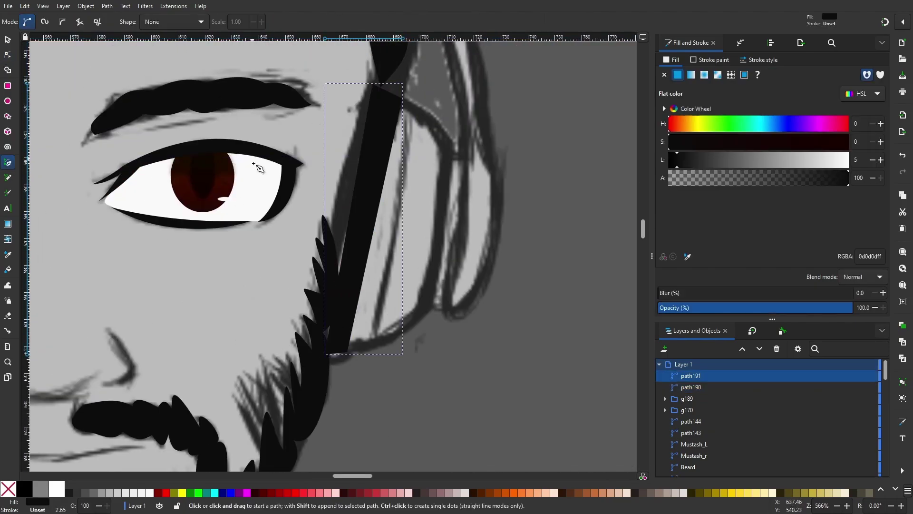
Curve the sideburn's left edge by dragging it with the Node tool
{"action": "double_click", "coordinate": [368, 202]}
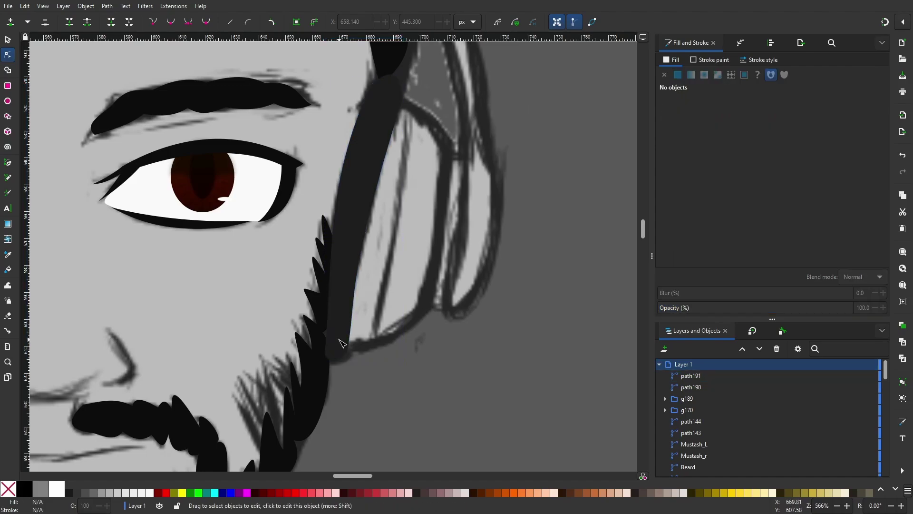
{"action": "left_click_drag", "start_coordinate": [343, 214], "coordinate": [327, 292]}
{"action": "scroll", "coordinate": [487, 195], "scroll_direction": "up", "scroll_amount": 10}
{"action": "scroll", "coordinate": [486, 195], "scroll_direction": "down", "scroll_amount": 1}
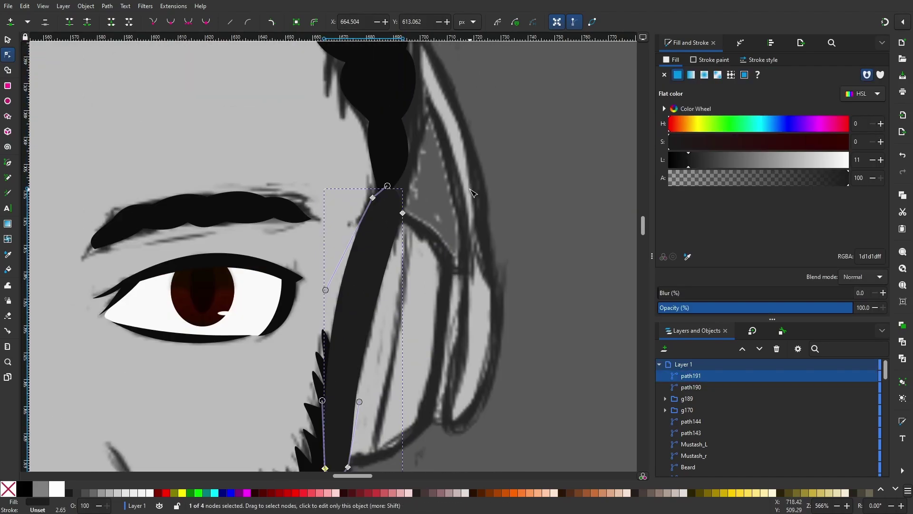
{"action": "scroll", "coordinate": [476, 193], "scroll_direction": "left", "scroll_amount": 10}
{"action": "scroll", "coordinate": [468, 191], "scroll_direction": "down", "scroll_amount": 3}
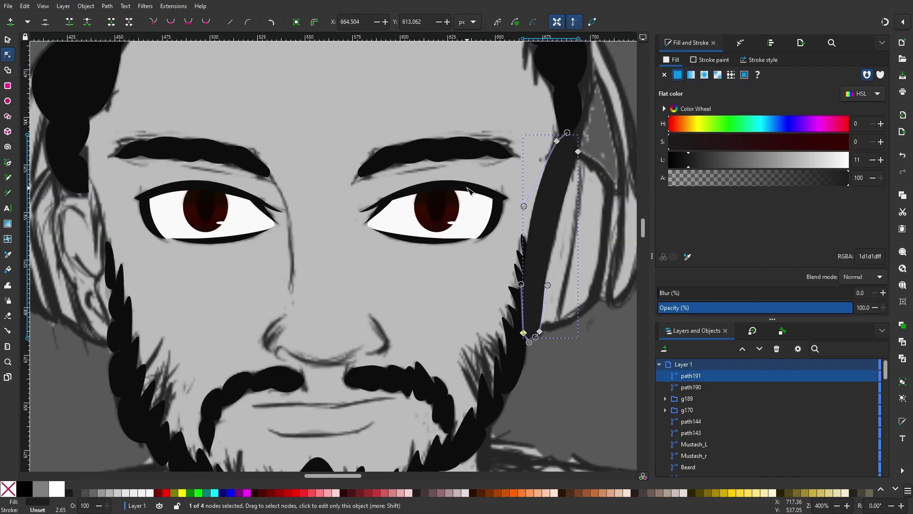
{"action": "scroll", "coordinate": [468, 190], "scroll_direction": "down", "scroll_amount": 2}
{"action": "scroll", "coordinate": [523, 285], "scroll_direction": "down", "scroll_amount": 5}
{"action": "scroll", "coordinate": [698, 390], "scroll_direction": "down", "scroll_amount": 2}
Toggle the Head object's visibility in Layers and Objects, leaving the brown skin shown
{"action": "left_click", "coordinate": [713, 440]}
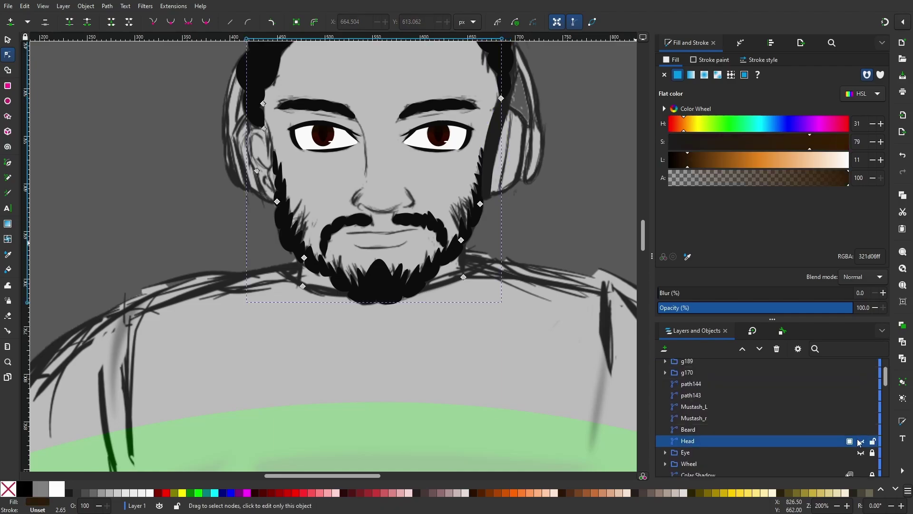
{"action": "left_click", "coordinate": [860, 441]}
{"action": "left_click", "coordinate": [860, 441]}
{"action": "left_click", "coordinate": [861, 441]}
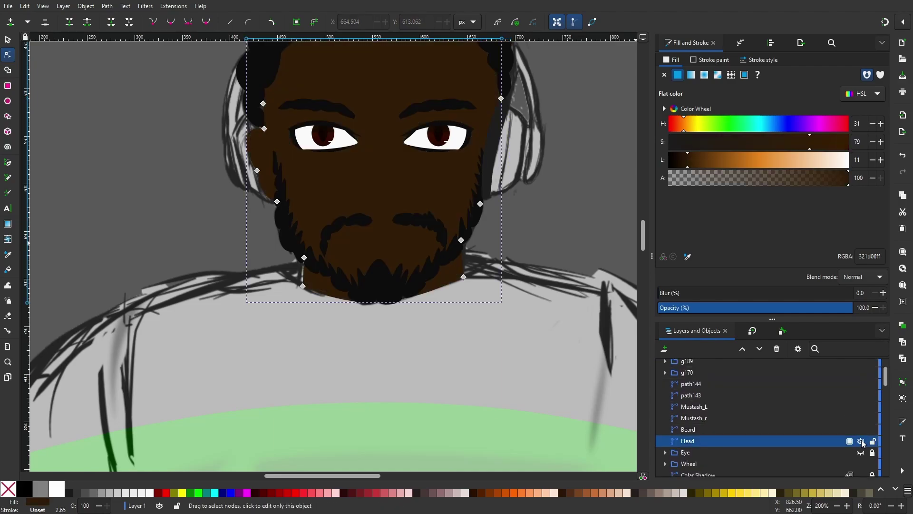
{"action": "left_click", "coordinate": [861, 441]}
{"action": "scroll", "coordinate": [489, 158], "scroll_direction": "up", "scroll_amount": 5}
{"action": "scroll", "coordinate": [489, 158], "scroll_direction": "down", "scroll_amount": 3}
{"action": "scroll", "coordinate": [489, 158], "scroll_direction": "up", "scroll_amount": 2}
{"action": "key", "text": "b"}
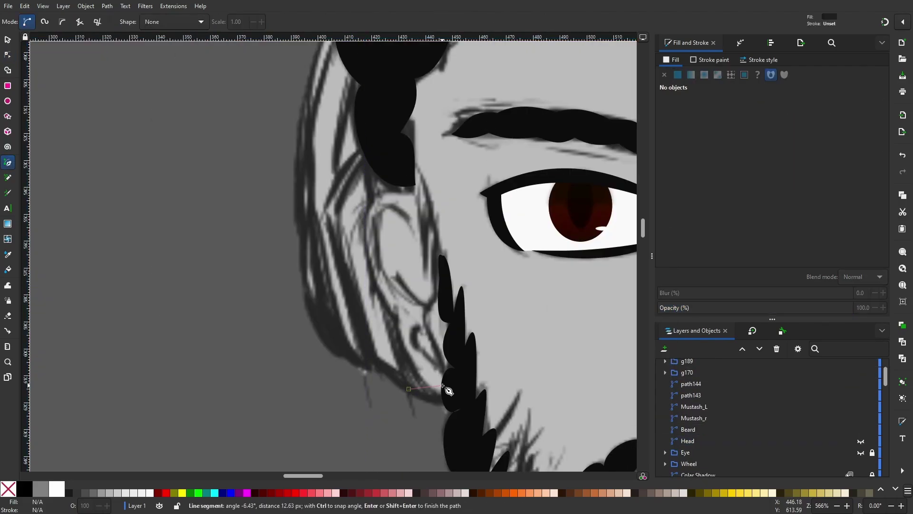
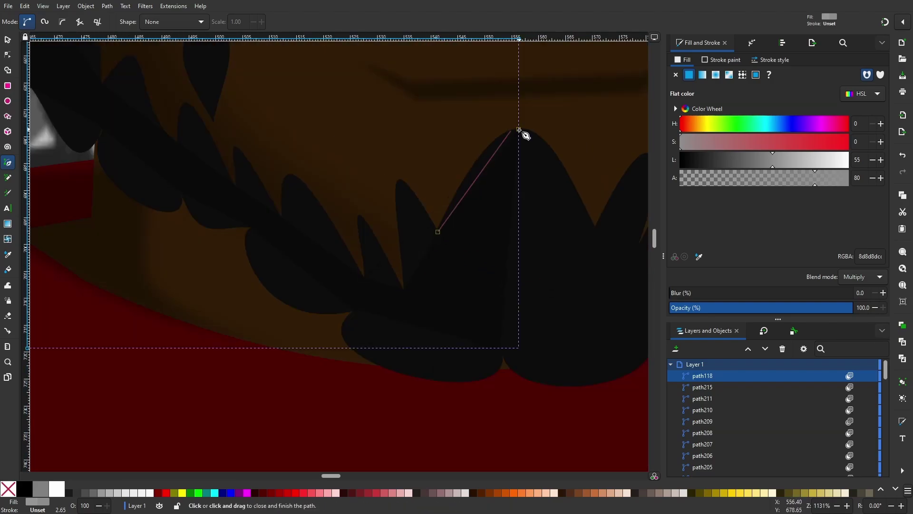
Curve the beard's lower bulge and straight outer edge by dragging Bezier handles
{"action": "left_click_drag", "start_coordinate": [421, 420], "coordinate": [294, 373]}
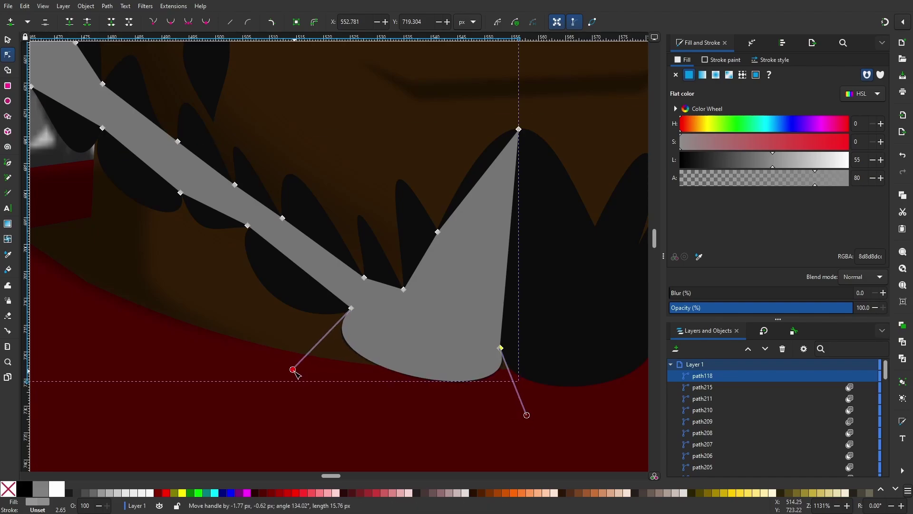
{"action": "left_click_drag", "start_coordinate": [510, 236], "coordinate": [397, 181]}
{"action": "scroll", "coordinate": [374, 224], "scroll_direction": "up", "scroll_amount": 5}
{"action": "scroll", "coordinate": [366, 286], "scroll_direction": "left", "scroll_amount": 5}
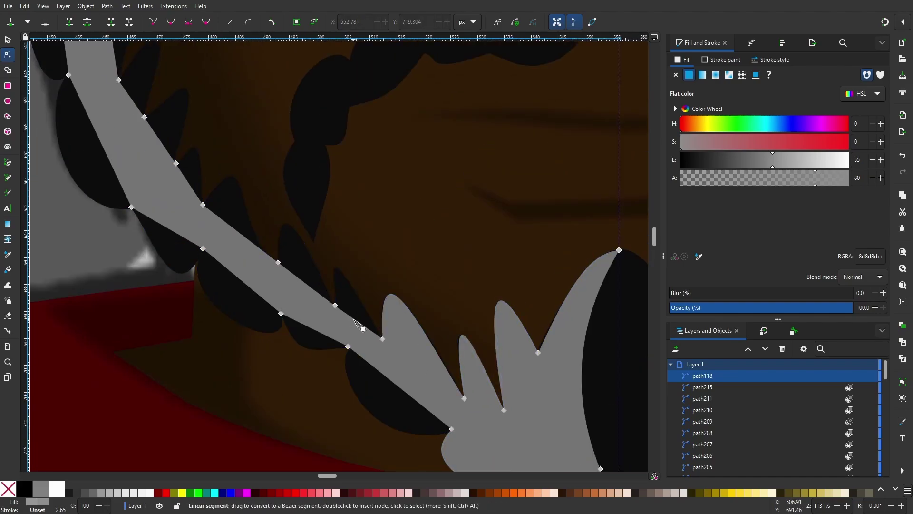
{"action": "left_click_drag", "start_coordinate": [348, 229], "coordinate": [319, 220]}
{"action": "scroll", "coordinate": [312, 345], "scroll_direction": "up", "scroll_amount": 5}
{"action": "scroll", "coordinate": [312, 344], "scroll_direction": "left", "scroll_amount": 3}
{"action": "left_click_drag", "start_coordinate": [301, 330], "coordinate": [306, 329]}
{"action": "scroll", "coordinate": [331, 360], "scroll_direction": "up", "scroll_amount": 4}
{"action": "scroll", "coordinate": [331, 360], "scroll_direction": "left", "scroll_amount": 3}
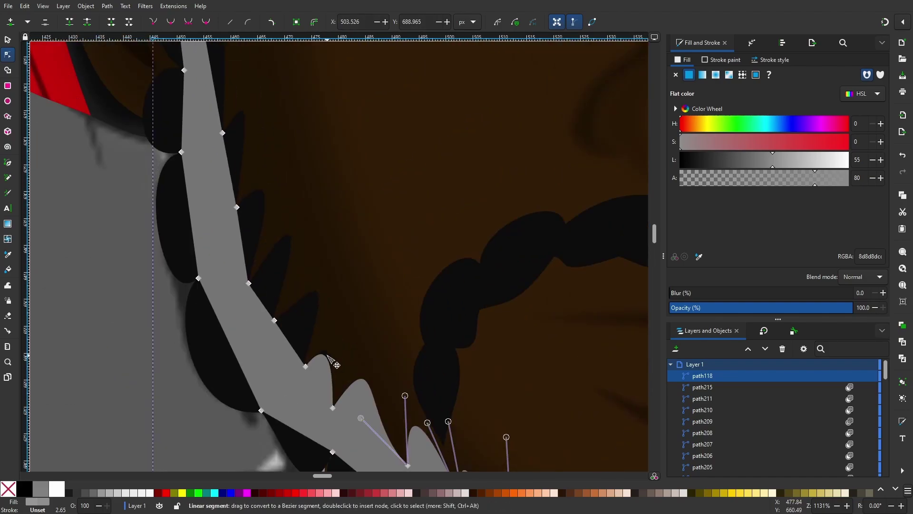
{"action": "left_click", "coordinate": [292, 343]}
{"action": "scroll", "coordinate": [205, 164], "scroll_direction": "up", "scroll_amount": 8}
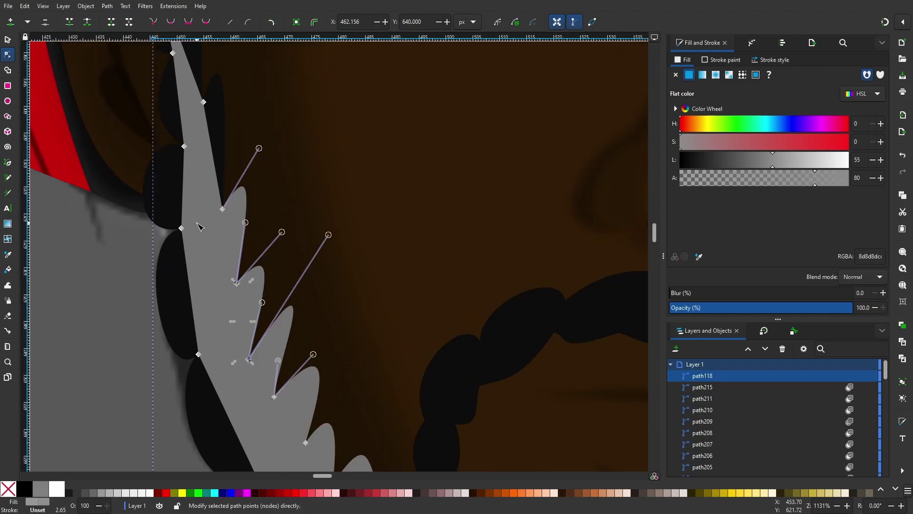
{"action": "scroll", "coordinate": [205, 164], "scroll_direction": "up", "scroll_amount": 3}
Bend the remaining straight beard segment into a curve along the beard's inner edge
{"action": "left_click", "coordinate": [153, 126]}
{"action": "scroll", "coordinate": [127, 62], "scroll_direction": "up", "scroll_amount": 4}
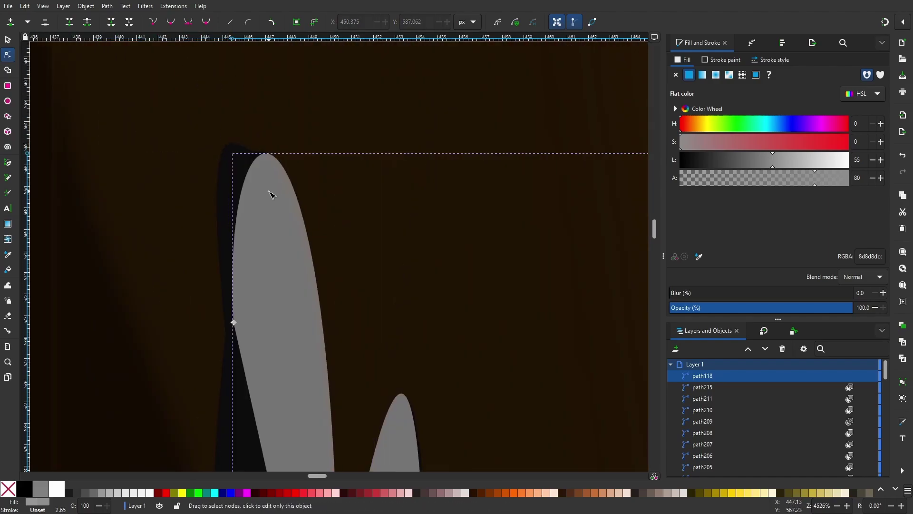
{"action": "scroll", "coordinate": [489, 198], "scroll_direction": "down", "scroll_amount": 1}
{"action": "scroll", "coordinate": [490, 223], "scroll_direction": "down", "scroll_amount": 6}
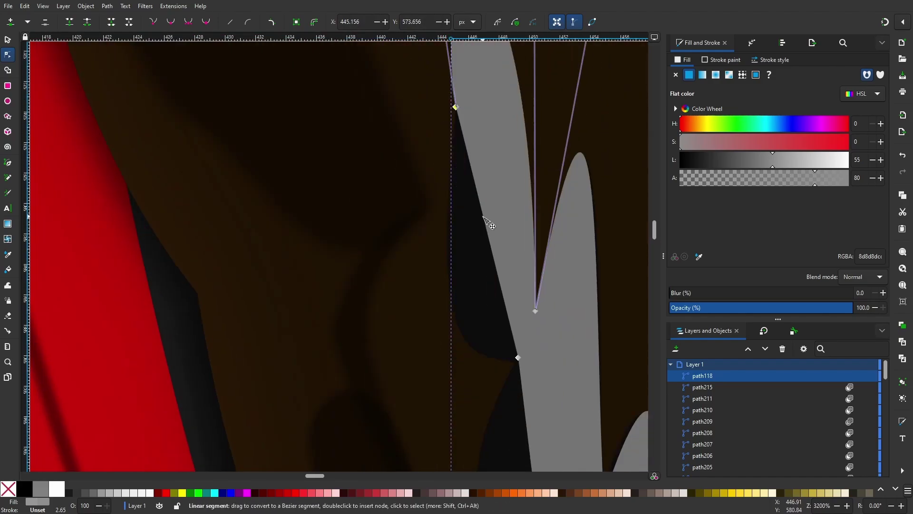
{"action": "scroll", "coordinate": [485, 285], "scroll_direction": "down", "scroll_amount": 6}
{"action": "scroll", "coordinate": [485, 291], "scroll_direction": "left", "scroll_amount": 3}
{"action": "mouse_move", "coordinate": [479, 284]}
{"action": "left_mouse_down"}
{"action": "mouse_move", "coordinate": [367, 439]}
{"action": "mouse_move", "coordinate": [493, 256]}
{"action": "mouse_move", "coordinate": [422, 163]}
{"action": "mouse_move", "coordinate": [411, 167]}
{"action": "left_mouse_up"}
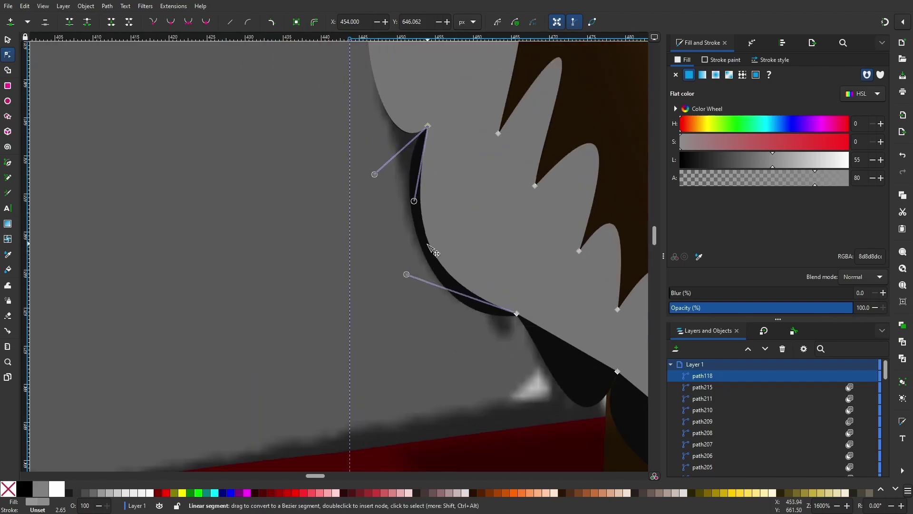
{"action": "mouse_move", "coordinate": [411, 167]}
{"action": "left_mouse_down"}
{"action": "mouse_move", "coordinate": [403, 131]}
{"action": "mouse_move", "coordinate": [130, 215]}
{"action": "left_mouse_up"}
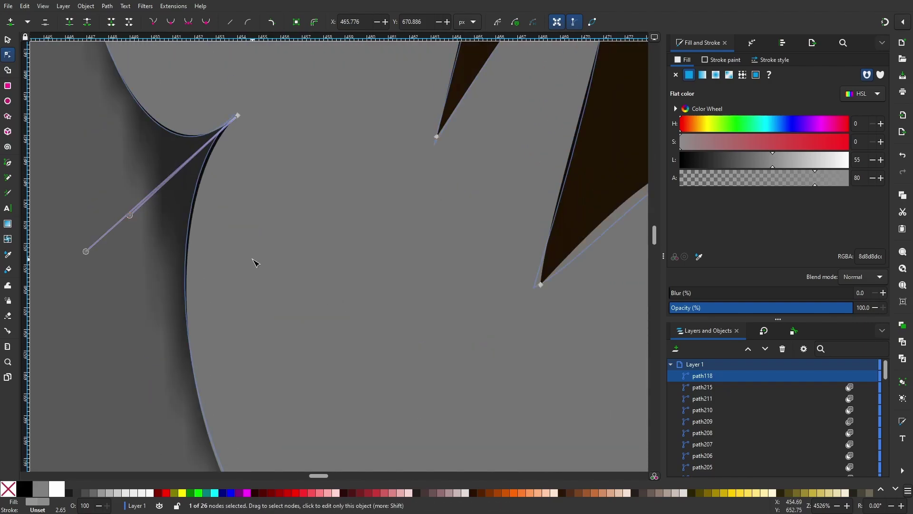
{"action": "scroll", "coordinate": [255, 263], "scroll_direction": "down", "scroll_amount": 10}
{"action": "scroll", "coordinate": [428, 236], "scroll_direction": "up", "scroll_amount": 6}
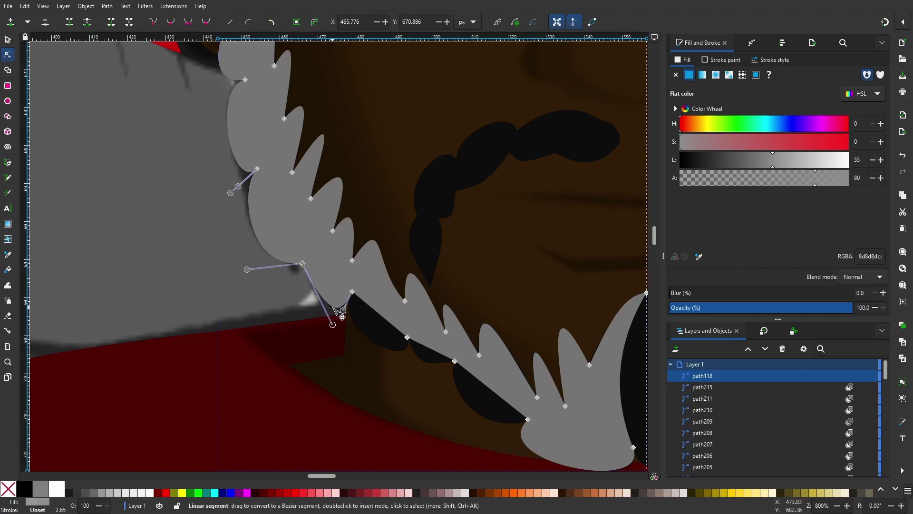
{"action": "scroll", "coordinate": [342, 315], "scroll_direction": "up", "scroll_amount": 4}
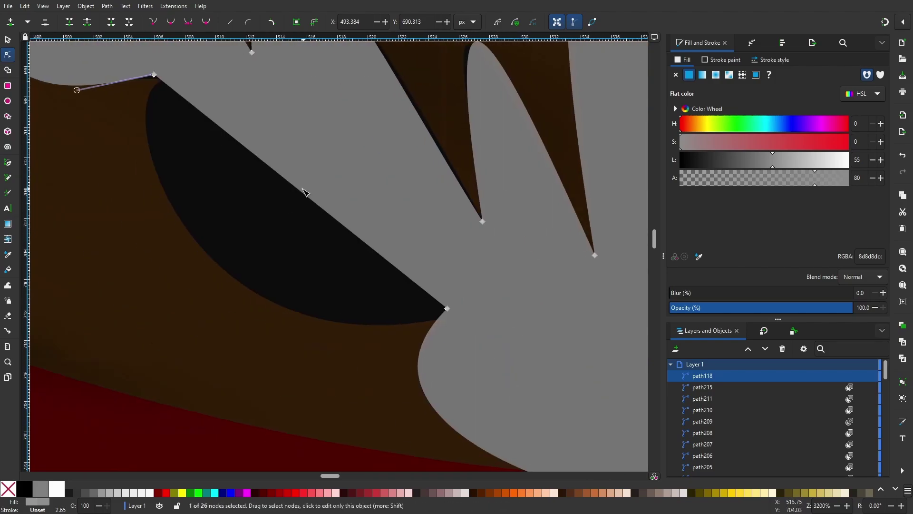
{"action": "scroll", "coordinate": [333, 257], "scroll_direction": "down", "scroll_amount": 6}
Set the beard path's blend mode to Multiply
{"action": "left_click", "coordinate": [863, 277]}
{"action": "left_click", "coordinate": [838, 297]}
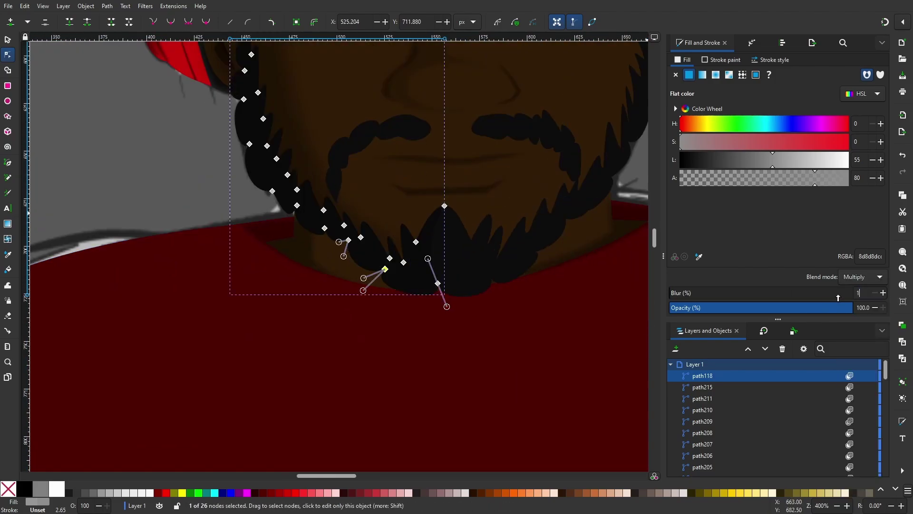
{"action": "key", "text": "Escape"}
Begin a new Pen path for the mustache outline on the face
{"action": "scroll", "coordinate": [160, 170], "scroll_direction": "down", "scroll_amount": 5}
{"action": "scroll", "coordinate": [304, 224], "scroll_direction": "up", "scroll_amount": 6}
{"action": "key", "text": "b"}
{"action": "left_click", "coordinate": [415, 240]}
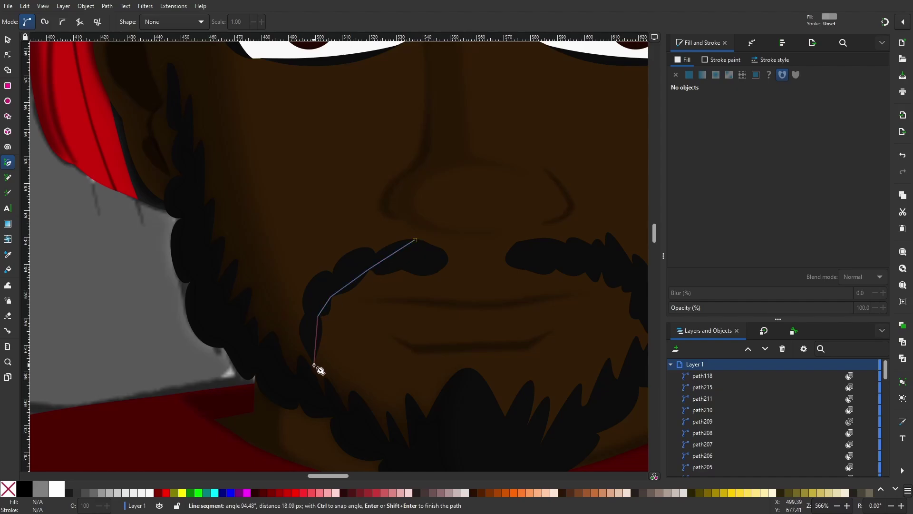
Close the left mustache outline as a finished path
{"action": "left_click", "coordinate": [332, 276]}
{"action": "key", "text": "Return"}
{"action": "scroll", "coordinate": [332, 276], "scroll_direction": "up", "scroll_amount": 5}
{"action": "key", "text": "n"}
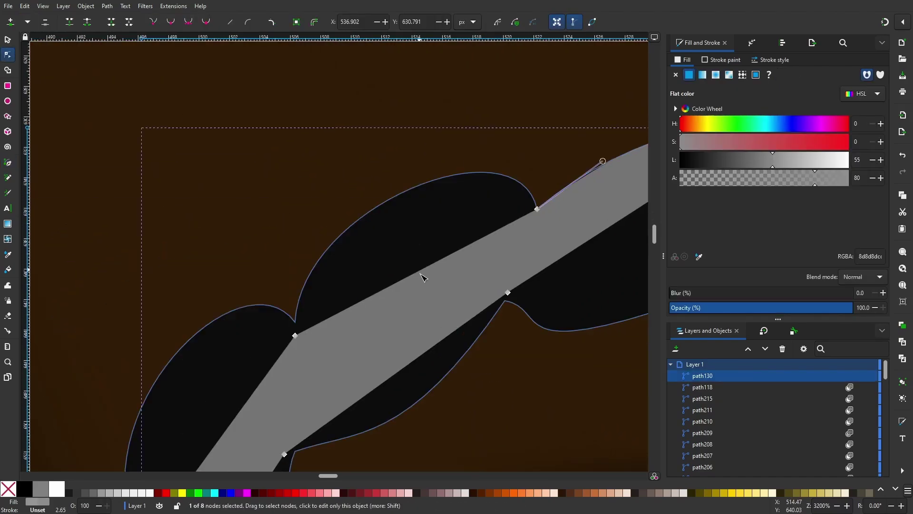
Drag the mustache's segments and left edge into curves following the strands
{"action": "left_click_drag", "start_coordinate": [297, 324], "coordinate": [299, 209]}
{"action": "left_click", "coordinate": [489, 306]}
{"action": "scroll", "coordinate": [489, 306], "scroll_direction": "down", "scroll_amount": 5}
{"action": "left_click", "coordinate": [452, 261]}
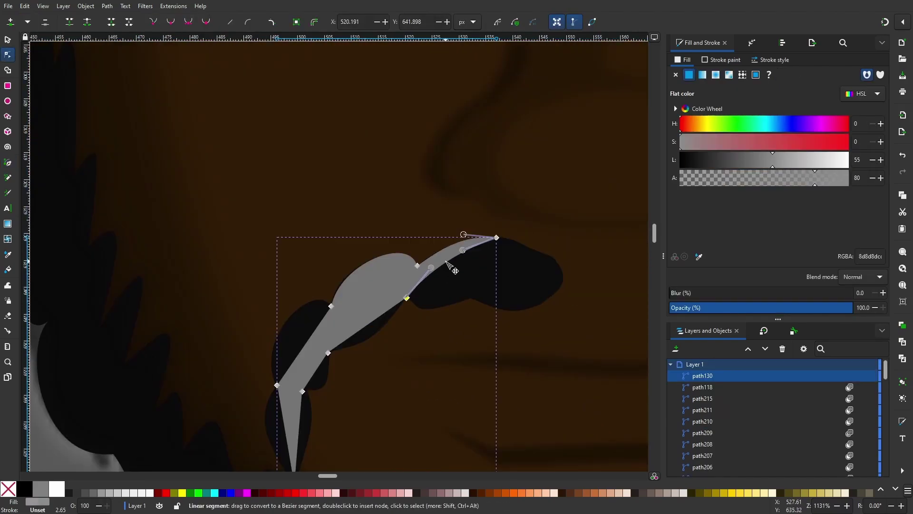
{"action": "scroll", "coordinate": [483, 325], "scroll_direction": "up", "scroll_amount": 5}
{"action": "scroll", "coordinate": [483, 325], "scroll_direction": "down", "scroll_amount": 3}
{"action": "scroll", "coordinate": [393, 219], "scroll_direction": "up", "scroll_amount": 2}
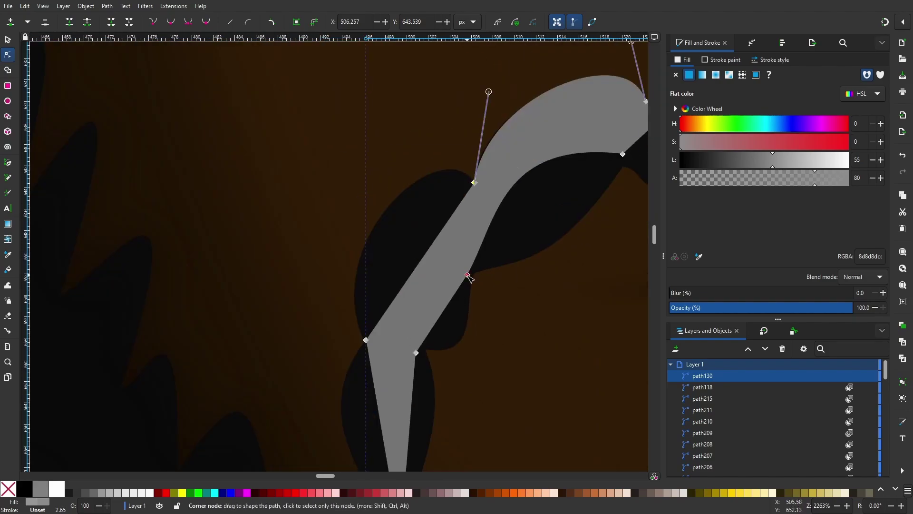
{"action": "scroll", "coordinate": [397, 223], "scroll_direction": "down", "scroll_amount": 10}
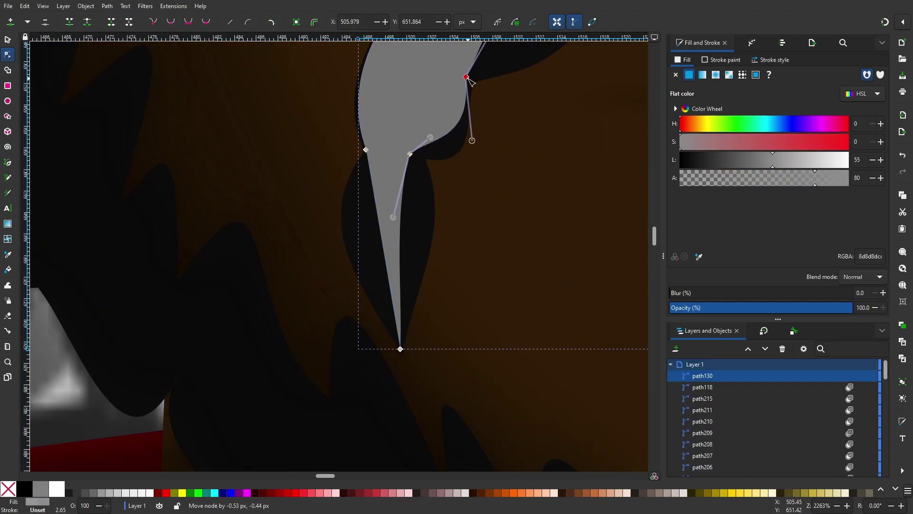
{"action": "left_click_drag", "start_coordinate": [381, 220], "coordinate": [376, 285]}
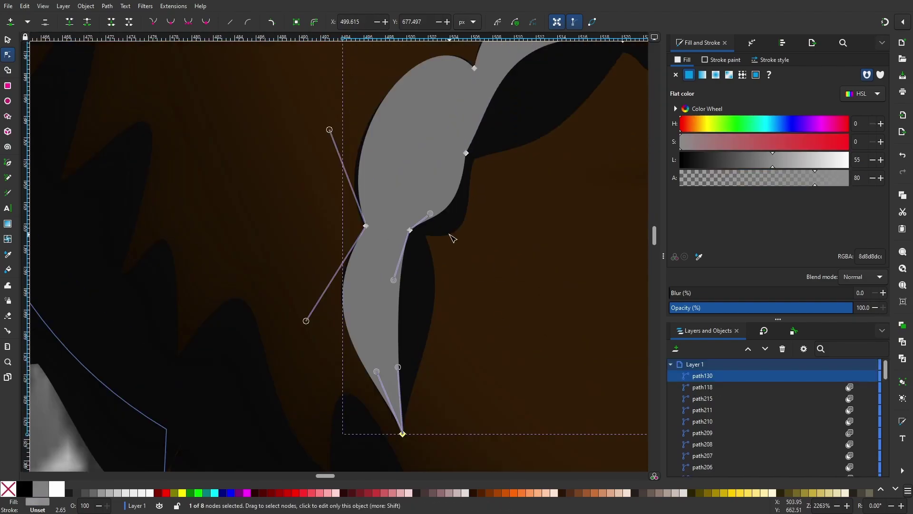
{"action": "scroll", "coordinate": [572, 269], "scroll_direction": "down", "scroll_amount": 4}
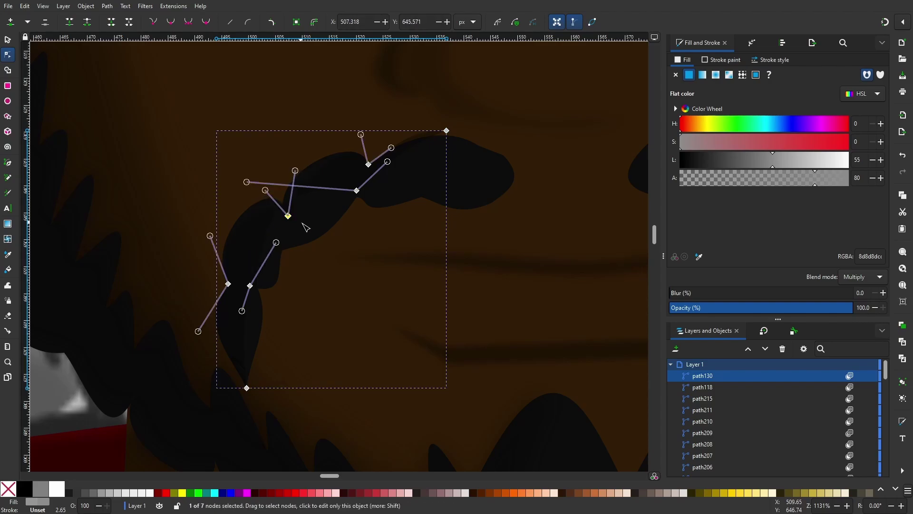
{"action": "left_click", "coordinate": [434, 136]}
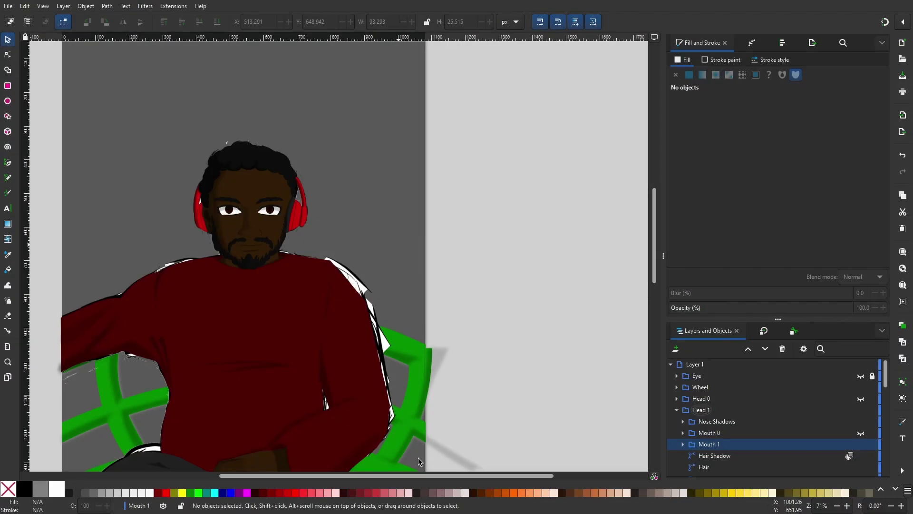
Rename the mustache group to Mustach 0 and duplicate it as Mustach 1
{"action": "left_click", "coordinate": [228, 215]}
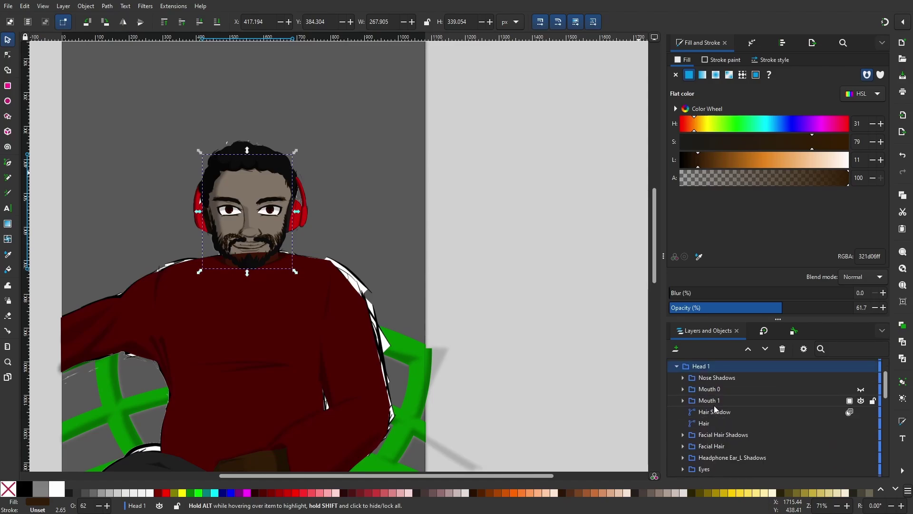
{"action": "scroll", "coordinate": [715, 409], "scroll_direction": "down", "scroll_amount": 3}
{"action": "left_click", "coordinate": [682, 405]}
{"action": "double_click", "coordinate": [716, 417]}
{"action": "type", "text": "Mustach"}
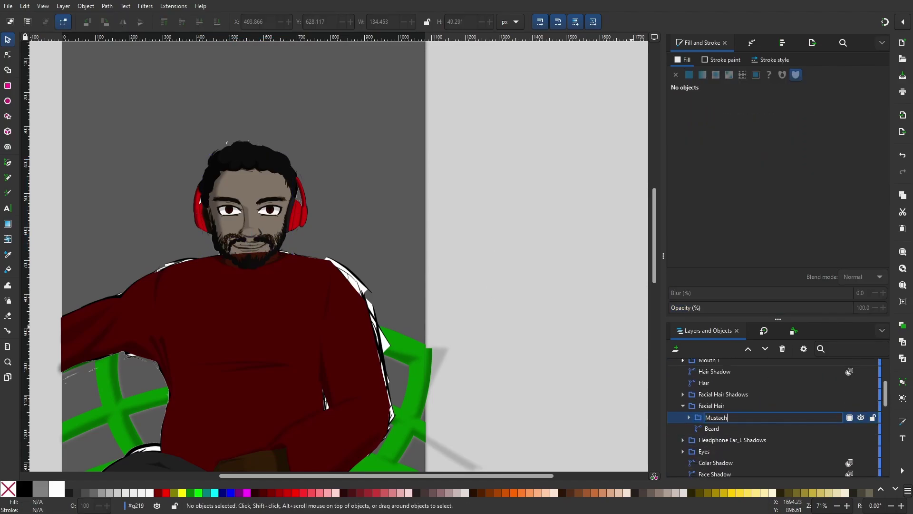
{"action": "type", "text": " 0"}
{"action": "key", "text": "Return"}
{"action": "key", "text": "ctrl+d"}
Raise the face skin shape's opacity to about 92%
{"action": "scroll", "coordinate": [238, 245], "scroll_direction": "up", "scroll_amount": 5}
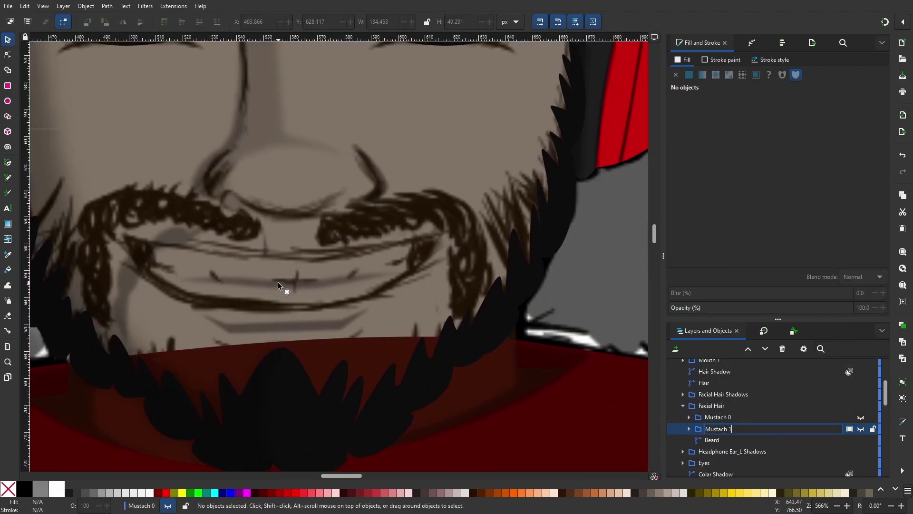
{"action": "scroll", "coordinate": [235, 248], "scroll_direction": "up", "scroll_amount": 1}
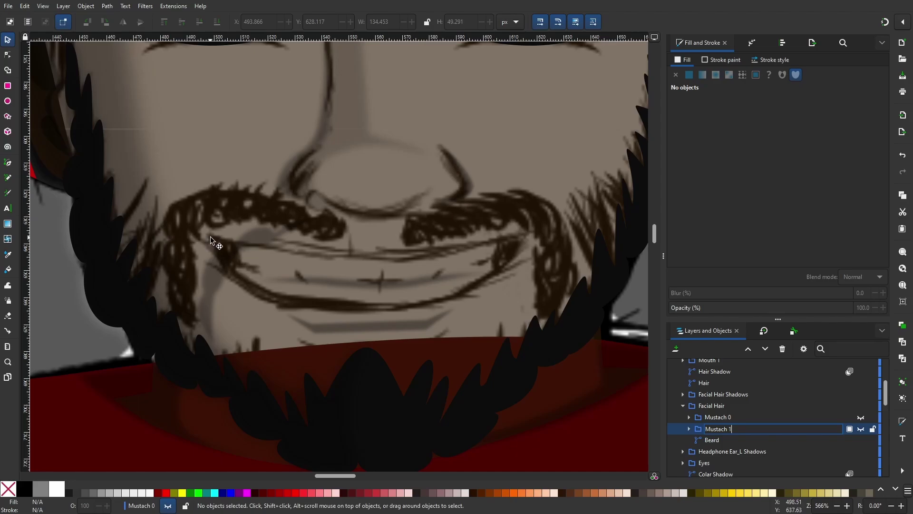
{"action": "left_click", "coordinate": [152, 206]}
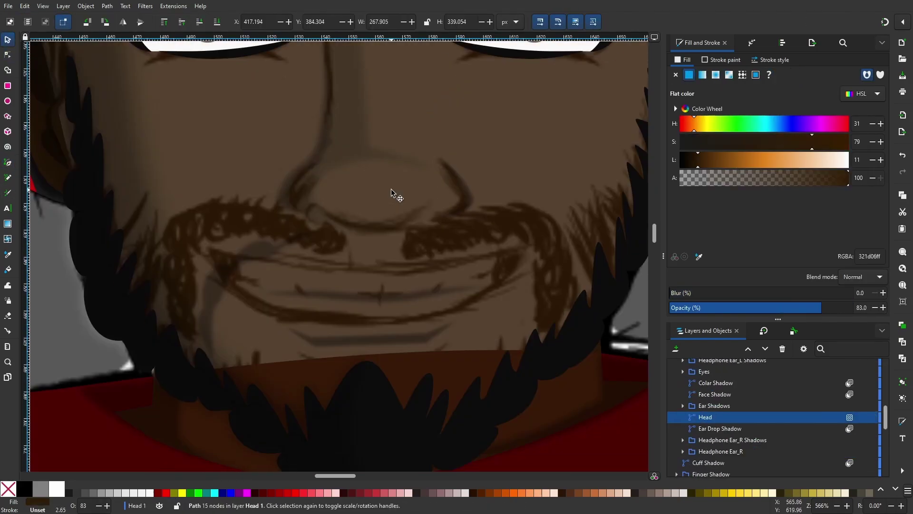
{"action": "left_click", "coordinate": [837, 308]}
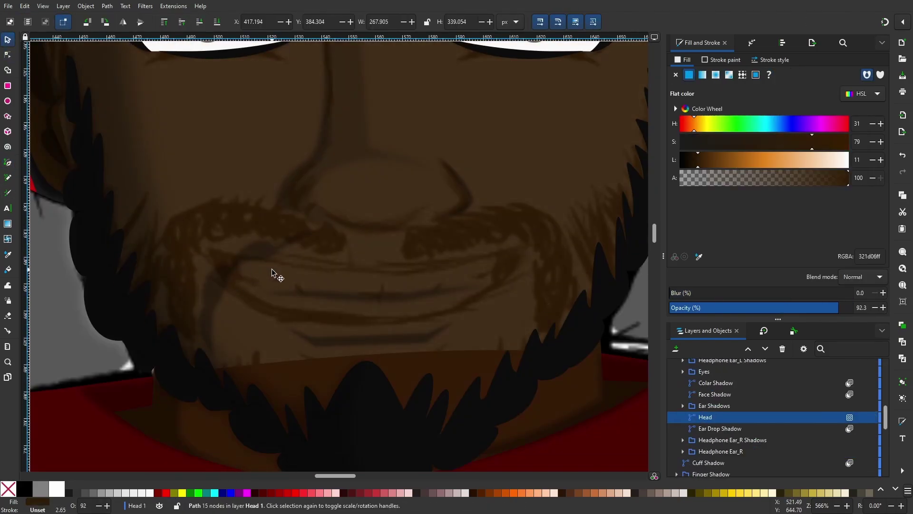
Draw a four-point Pen shape blocking in the mouth
{"action": "key", "text": "b"}
{"action": "left_click", "coordinate": [210, 249]}
{"action": "left_click", "coordinate": [470, 304]}
{"action": "left_click", "coordinate": [259, 305]}
{"action": "left_click", "coordinate": [209, 249]}
Curve the mouth into a crescent and fill it opaque near-black 0f0f0fff
{"action": "key", "text": "n"}
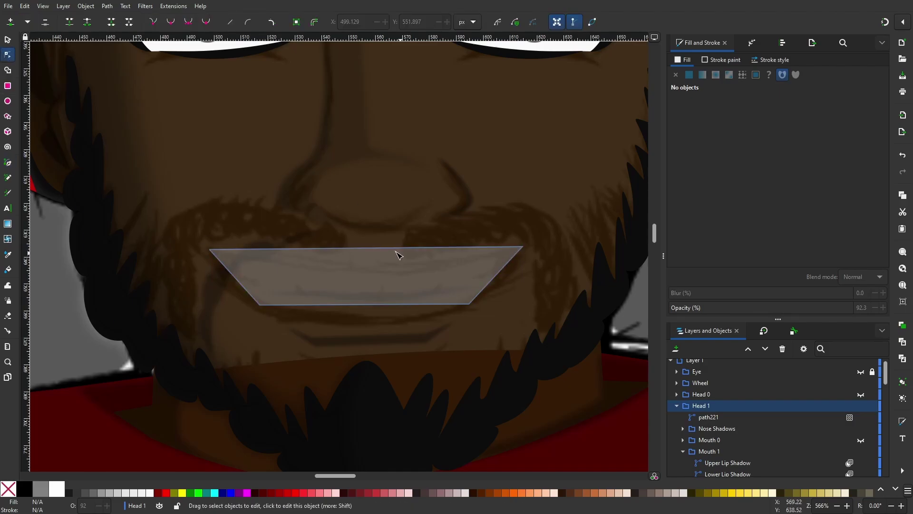
{"action": "left_click_drag", "start_coordinate": [397, 250], "coordinate": [395, 264]}
{"action": "left_click_drag", "start_coordinate": [366, 304], "coordinate": [372, 322]}
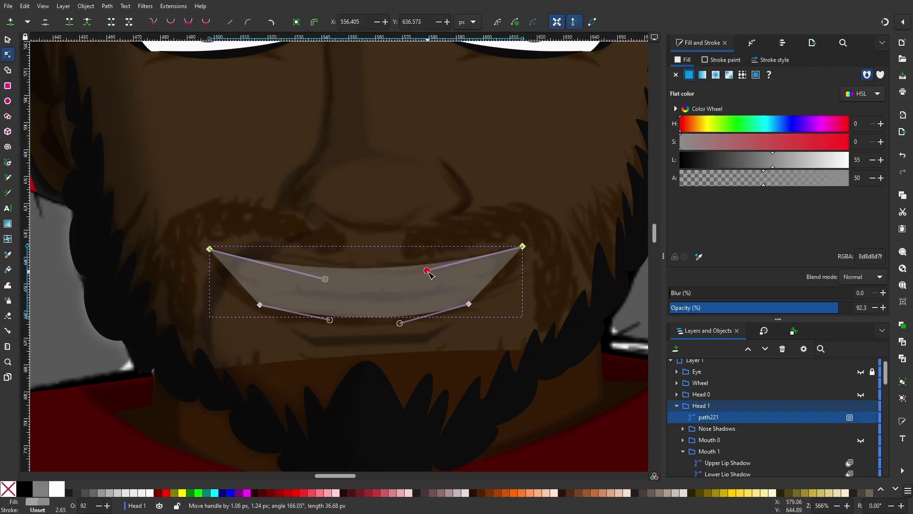
{"action": "left_click", "coordinate": [24, 488]}
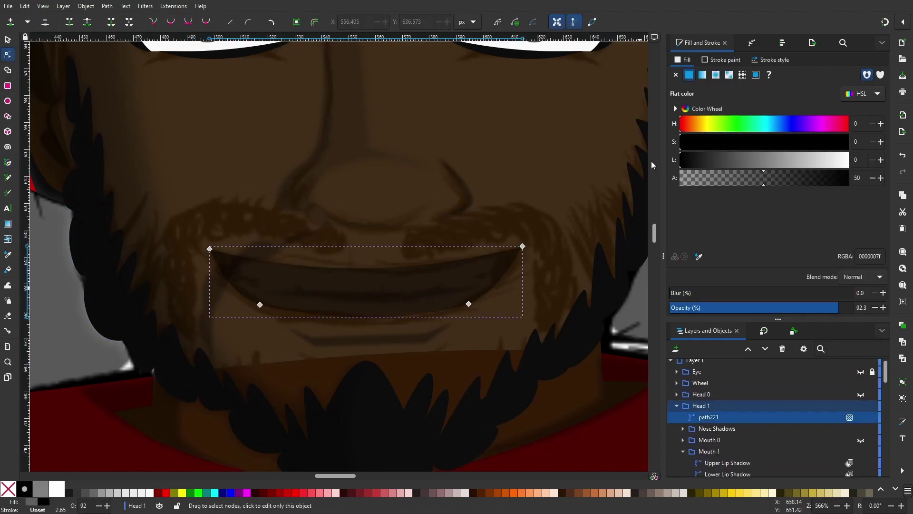
{"action": "left_click_drag", "start_coordinate": [681, 161], "coordinate": [690, 162]}
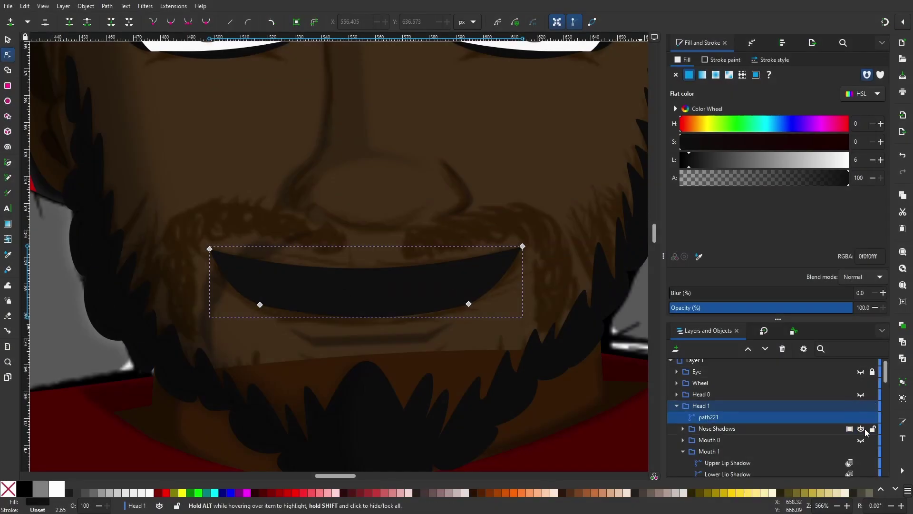
Hide the mouth path221 and start a Pen outline for the teeth
{"action": "left_click", "coordinate": [860, 417]}
{"action": "key", "text": "b"}
{"action": "left_click", "coordinate": [234, 257]}
{"action": "left_click", "coordinate": [233, 287]}
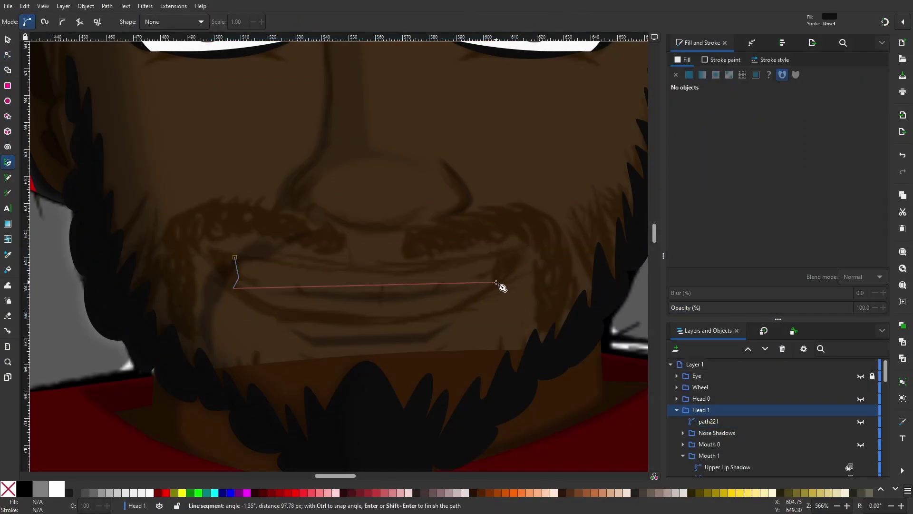
Close the teeth shape, curve its bottom edge, and lower its opacity to trace the sketch
{"action": "left_click", "coordinate": [235, 258]}
{"action": "key", "text": "n"}
{"action": "left_click_drag", "start_coordinate": [790, 313], "coordinate": [767, 308]}
{"action": "left_click_drag", "start_coordinate": [366, 287], "coordinate": [368, 315]}
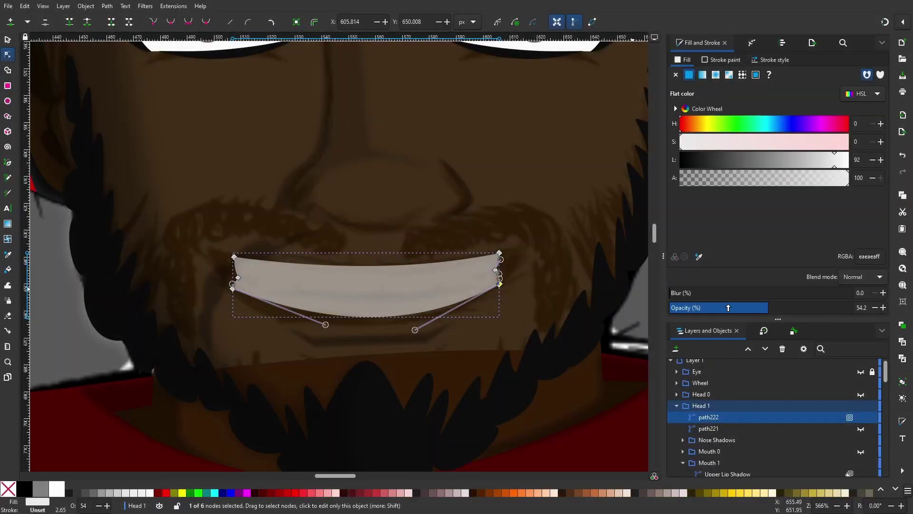
{"action": "left_click_drag", "start_coordinate": [768, 308], "coordinate": [699, 308]}
Draw a shadow path at the left mouth corner and restore opacity to 100
{"action": "key", "text": "b"}
{"action": "scroll", "coordinate": [354, 297], "scroll_direction": "up", "scroll_amount": 1}
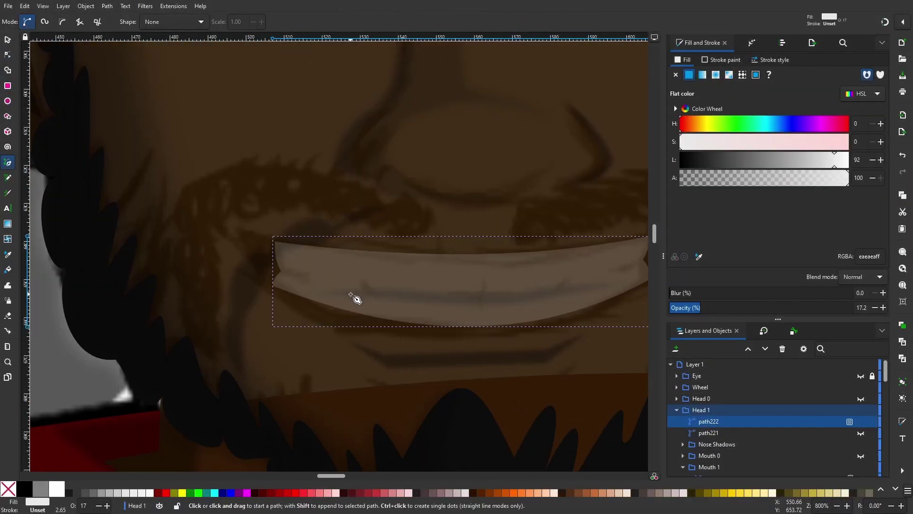
{"action": "left_click", "coordinate": [277, 265]}
{"action": "key", "text": "Return"}
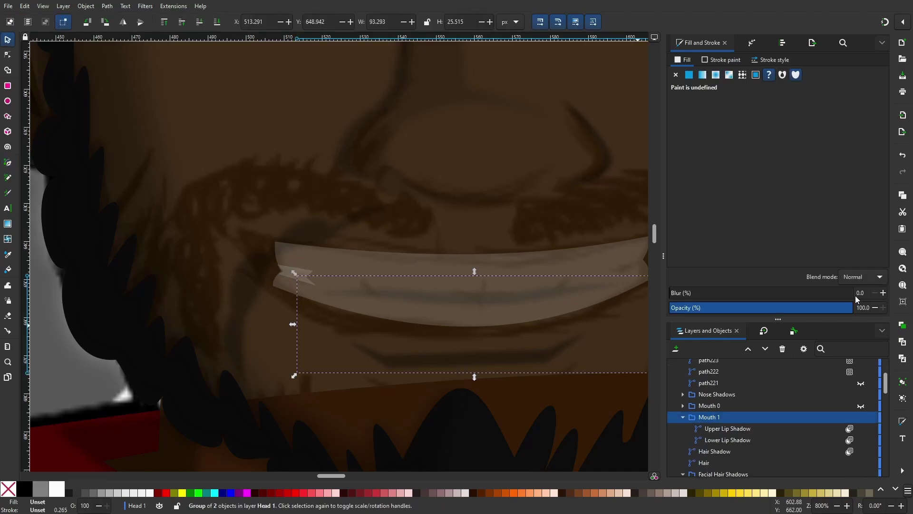
{"action": "left_click_drag", "start_coordinate": [855, 307], "coordinate": [881, 310]}
Draw the tooth gap line and a shadow triangle at the right mouth corner
{"action": "left_click", "coordinate": [10, 166]}
{"action": "left_click", "coordinate": [337, 289]}
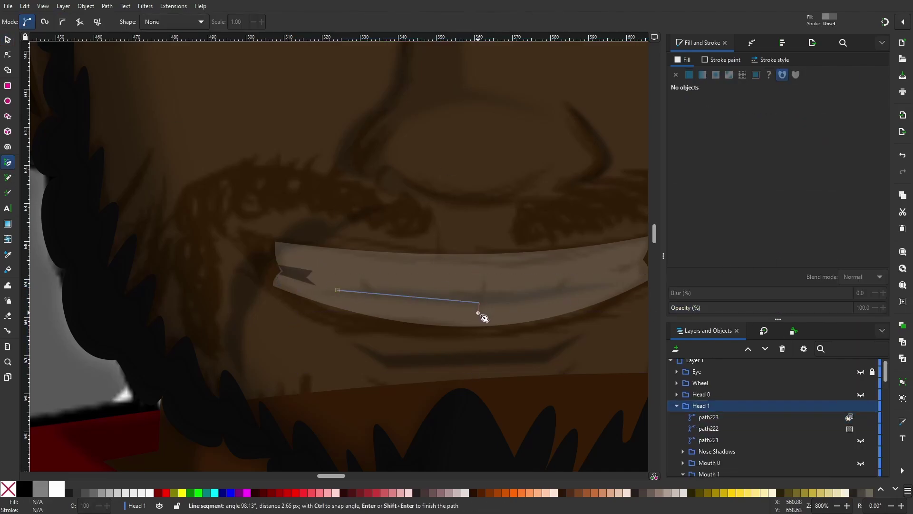
{"action": "double_click", "coordinate": [612, 283]}
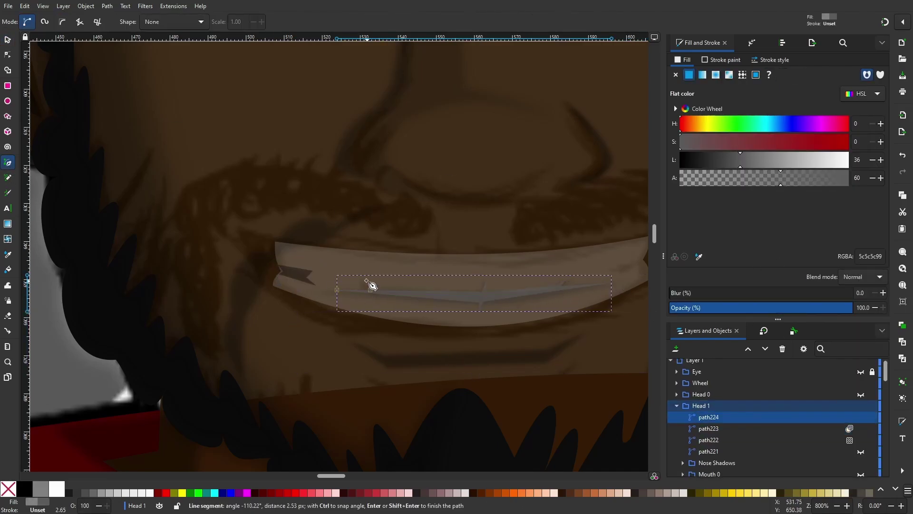
{"action": "left_click", "coordinate": [638, 261]}
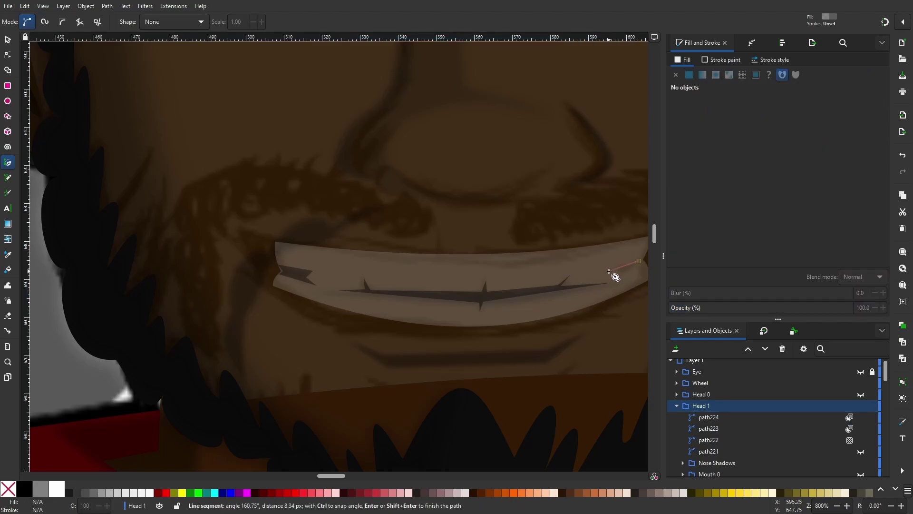
{"action": "double_click", "coordinate": [650, 267]}
Reshape the right corner shadow triangle's nodes and curve its lower edge
{"action": "key", "text": "n"}
{"action": "key", "text": "3"}
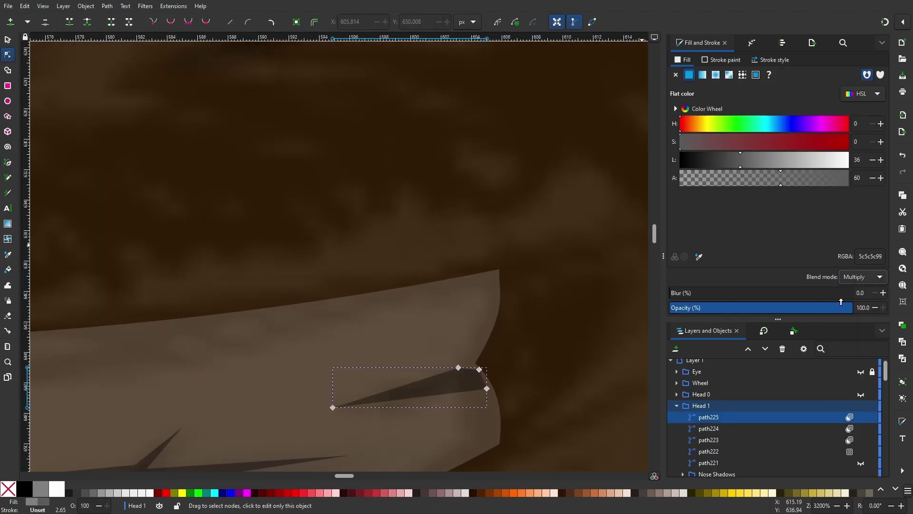
{"action": "left_click_drag", "start_coordinate": [458, 367], "coordinate": [484, 343]}
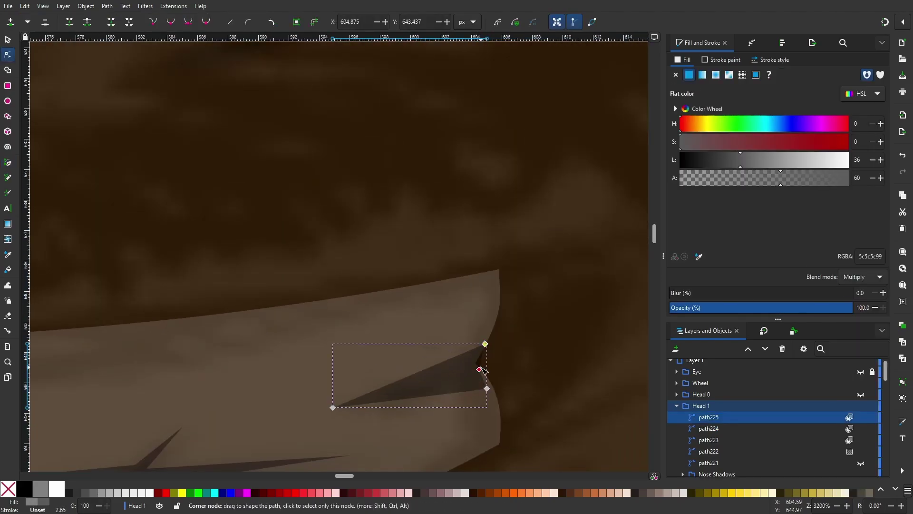
{"action": "left_click", "coordinate": [417, 393]}
{"action": "scroll", "coordinate": [532, 354], "scroll_direction": "up", "scroll_amount": 4, "text": "ctrl"}
{"action": "scroll", "coordinate": [475, 333], "scroll_direction": "down", "scroll_amount": 4}
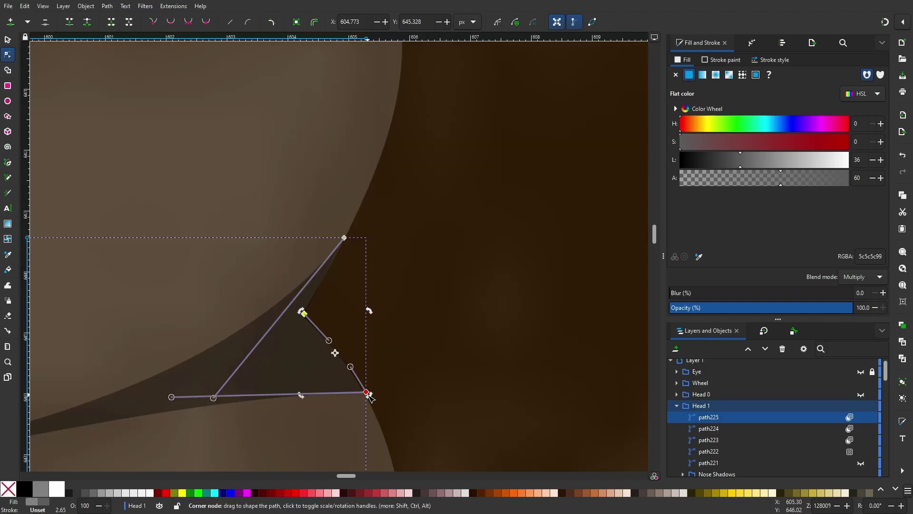
{"action": "scroll", "coordinate": [456, 296], "scroll_direction": "down", "scroll_amount": 7, "text": "ctrl"}
Refine the tooth line's right end and the tips of the tooth-gap spikes
{"action": "left_click", "coordinate": [475, 301]}
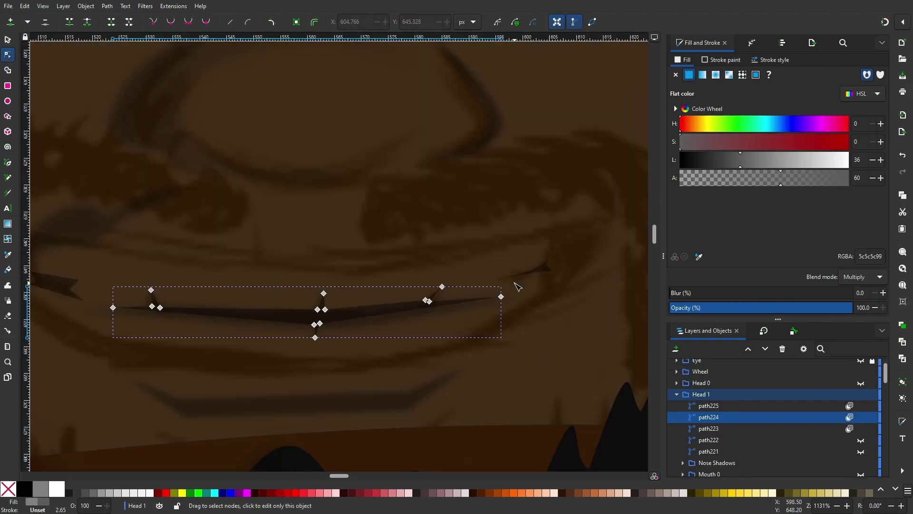
{"action": "left_click_drag", "start_coordinate": [501, 297], "coordinate": [485, 301]}
{"action": "scroll", "coordinate": [485, 300], "scroll_direction": "up", "scroll_amount": 5, "text": "ctrl"}
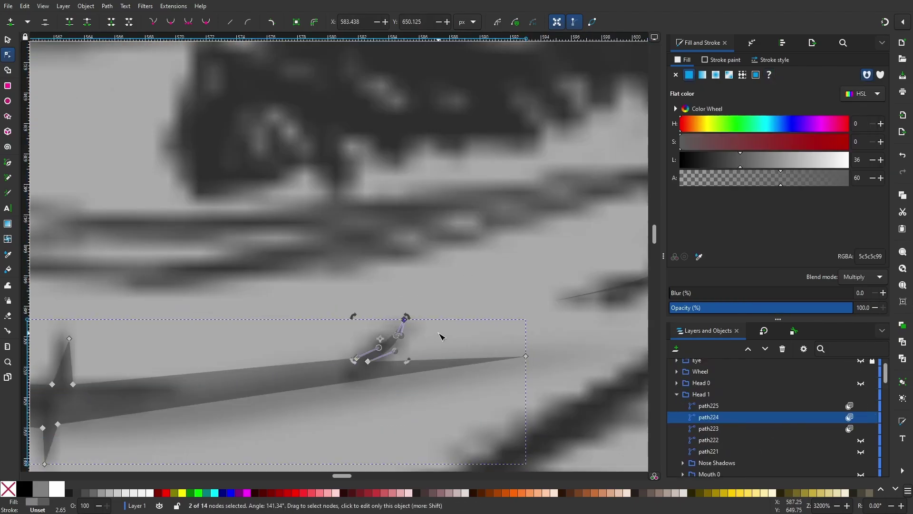
{"action": "scroll", "coordinate": [387, 327], "scroll_direction": "down", "scroll_amount": 2}
{"action": "left_click", "coordinate": [290, 311]}
{"action": "scroll", "coordinate": [475, 316], "scroll_direction": "left", "scroll_amount": 5}
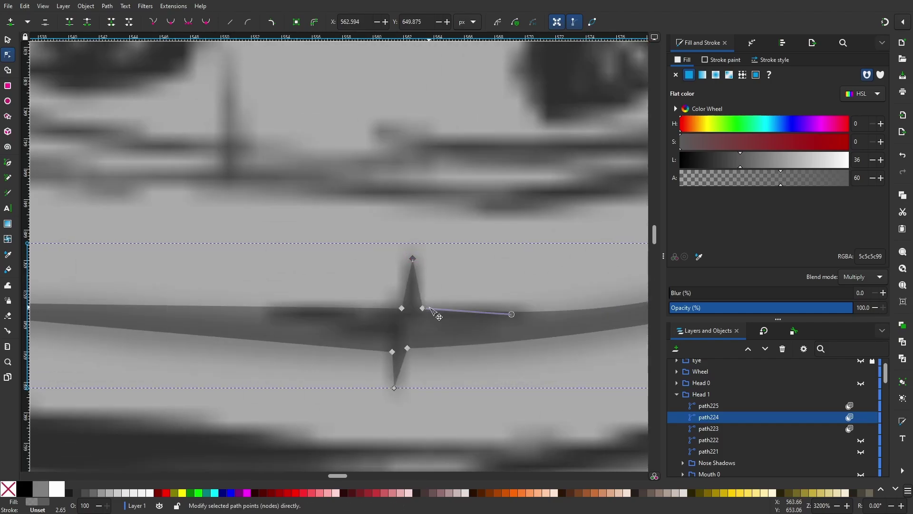
{"action": "left_click_drag", "start_coordinate": [394, 388], "coordinate": [400, 386]}
{"action": "scroll", "coordinate": [409, 373], "scroll_direction": "left", "scroll_amount": 2}
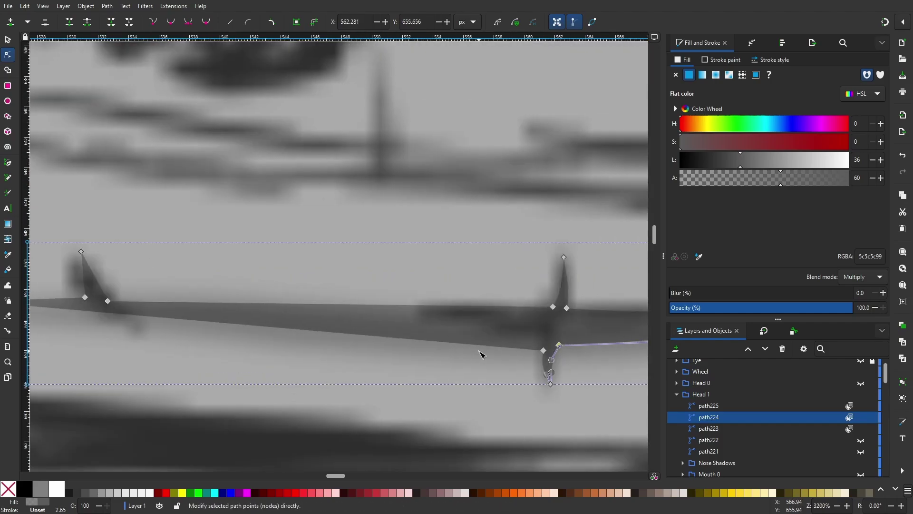
{"action": "scroll", "coordinate": [479, 318], "scroll_direction": "right", "scroll_amount": 4}
{"action": "scroll", "coordinate": [291, 346], "scroll_direction": "left", "scroll_amount": 1}
Adjust the tooth line's left spikes and left end, plus the left corner shadow
{"action": "left_click_drag", "start_coordinate": [359, 308], "coordinate": [354, 315]}
{"action": "scroll", "coordinate": [354, 315], "scroll_direction": "left", "scroll_amount": 3}
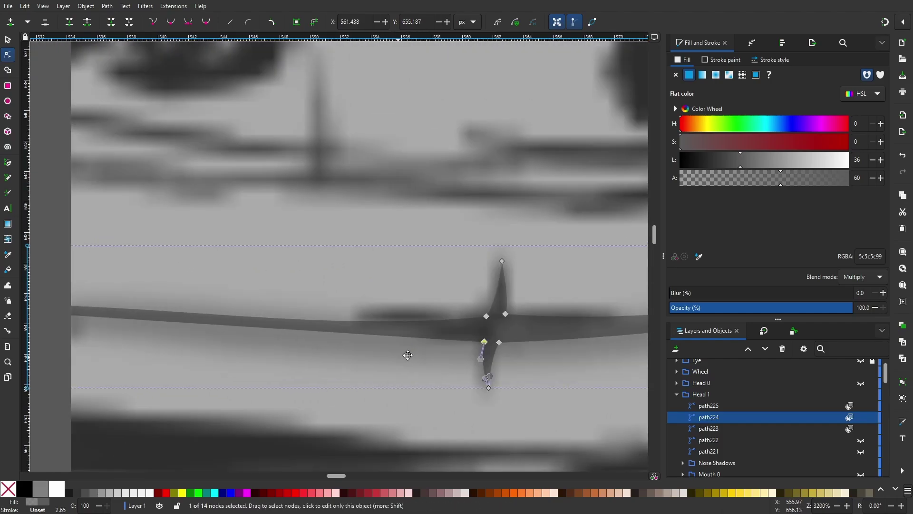
{"action": "scroll", "coordinate": [354, 314], "scroll_direction": "left", "scroll_amount": 2}
{"action": "left_click", "coordinate": [118, 290]}
{"action": "scroll", "coordinate": [303, 335], "scroll_direction": "left", "scroll_amount": 4}
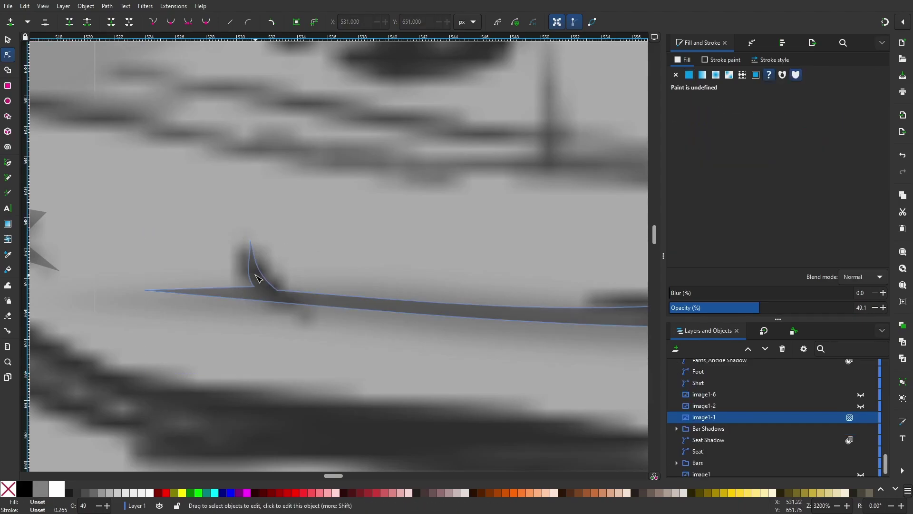
{"action": "left_click_drag", "start_coordinate": [143, 290], "coordinate": [141, 287]}
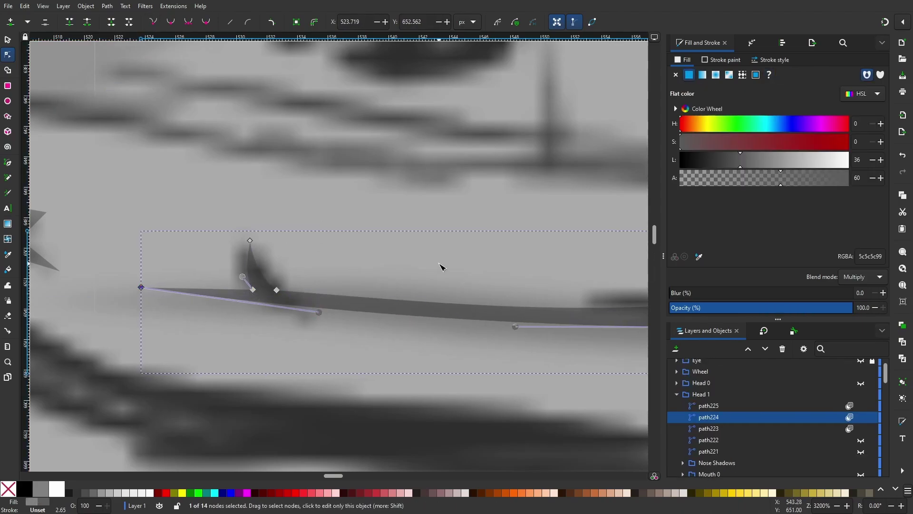
{"action": "scroll", "coordinate": [583, 245], "scroll_direction": "up", "scroll_amount": 1}
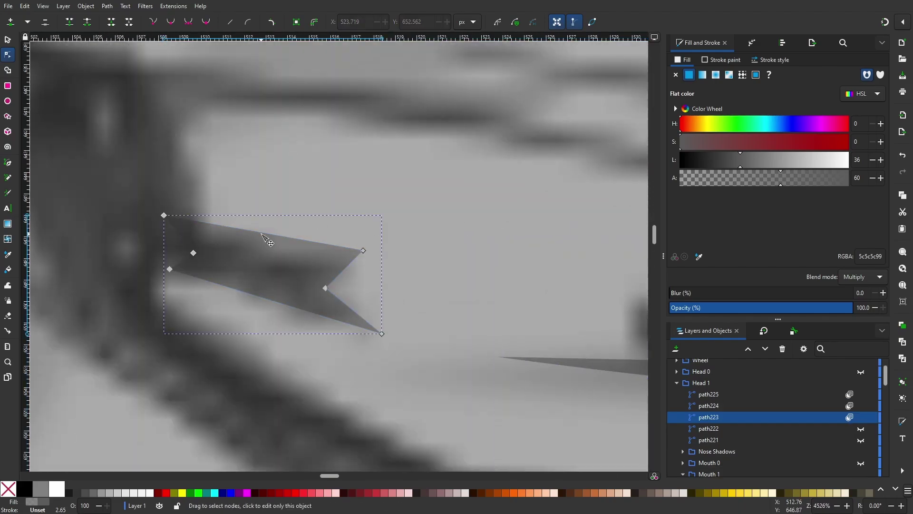
{"action": "left_click_drag", "start_coordinate": [326, 288], "coordinate": [322, 281]}
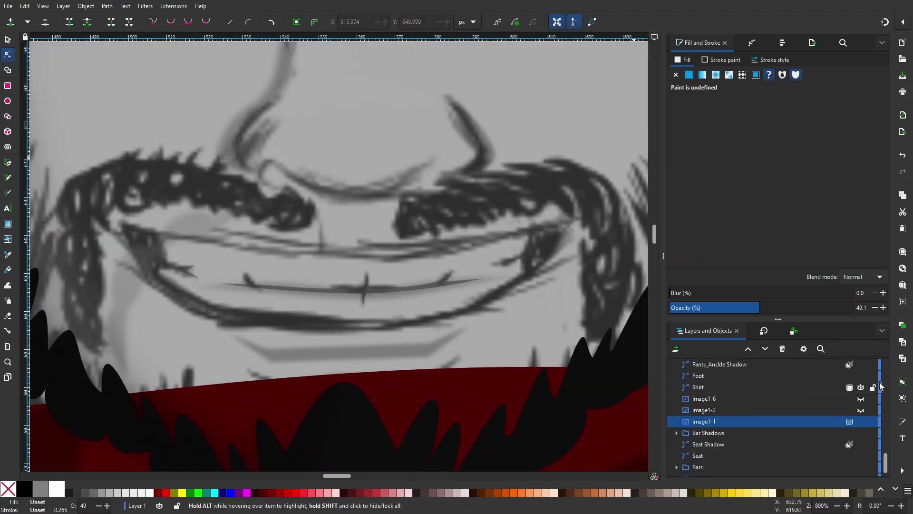
Hide the head to check the mouth lines and reshape the teeth's bottom edge
{"action": "left_click", "coordinate": [861, 433]}
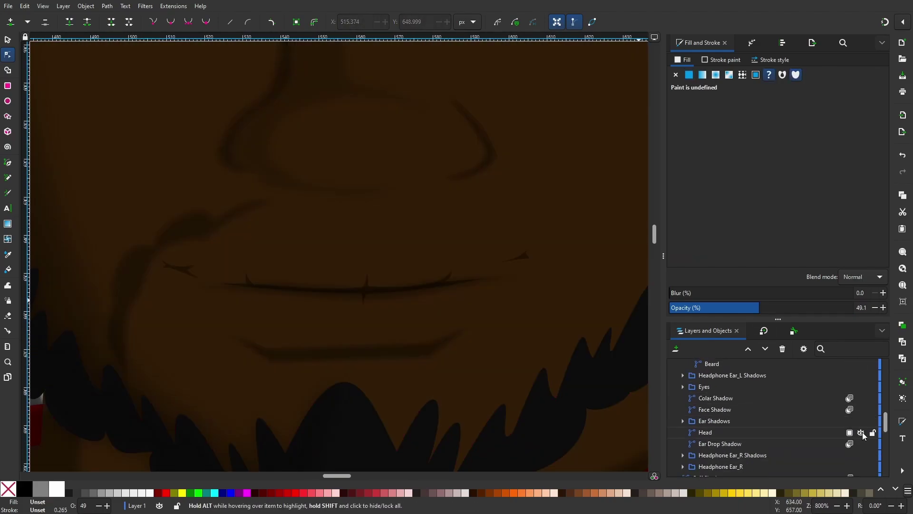
{"action": "scroll", "coordinate": [723, 387], "scroll_direction": "up", "scroll_amount": 2}
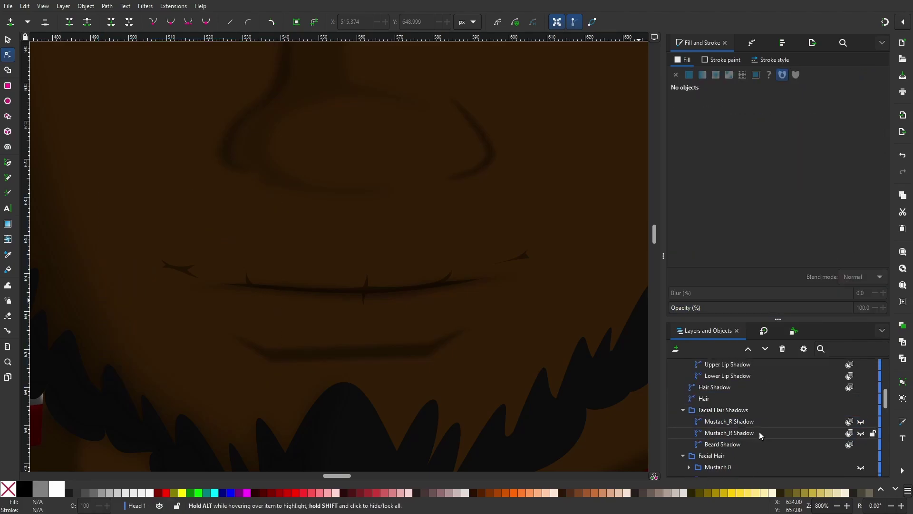
{"action": "left_click", "coordinate": [772, 433]}
{"action": "left_click", "coordinate": [523, 255]}
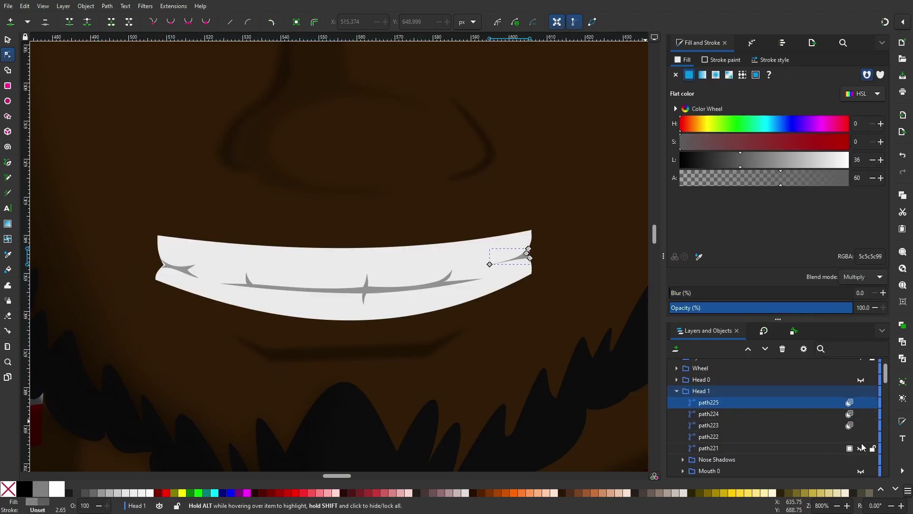
{"action": "left_click", "coordinate": [208, 300]}
{"action": "left_click_drag", "start_coordinate": [208, 301], "coordinate": [345, 315]}
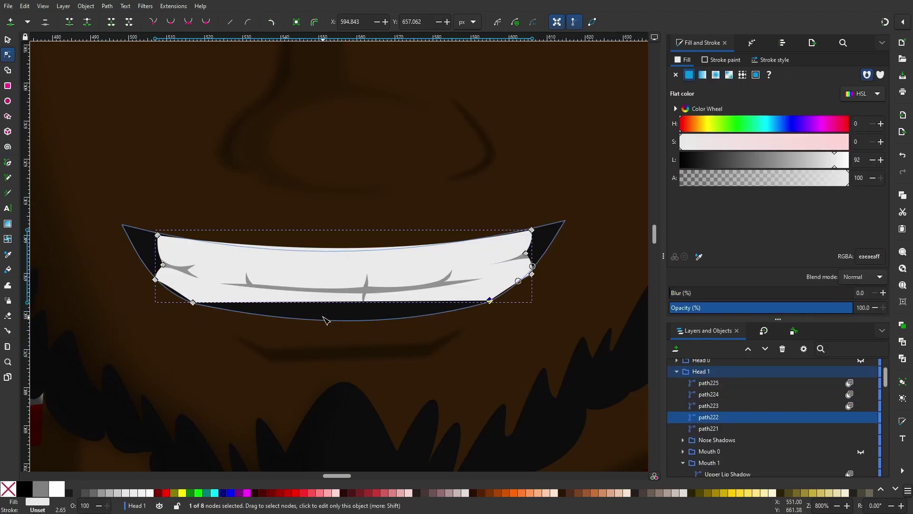
Select the grey left corner shadow and the lower lip shadow paths
{"action": "left_click", "coordinate": [346, 316], "text": "alt"}
{"action": "scroll", "coordinate": [479, 255], "scroll_direction": "up", "scroll_amount": 3}
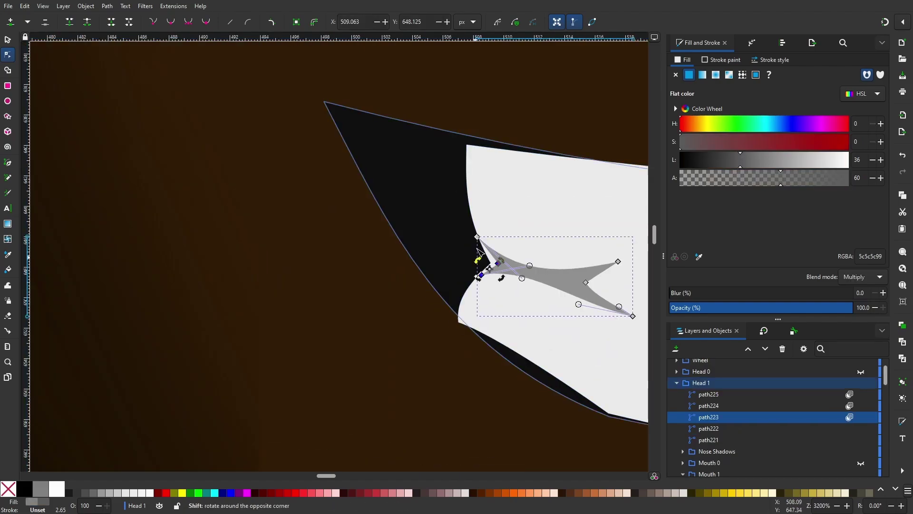
{"action": "scroll", "coordinate": [472, 224], "scroll_direction": "down", "scroll_amount": 3}
{"action": "scroll", "coordinate": [418, 233], "scroll_direction": "down", "scroll_amount": 4}
{"action": "scroll", "coordinate": [326, 302], "scroll_direction": "up", "scroll_amount": 3}
{"action": "left_click", "coordinate": [327, 302]}
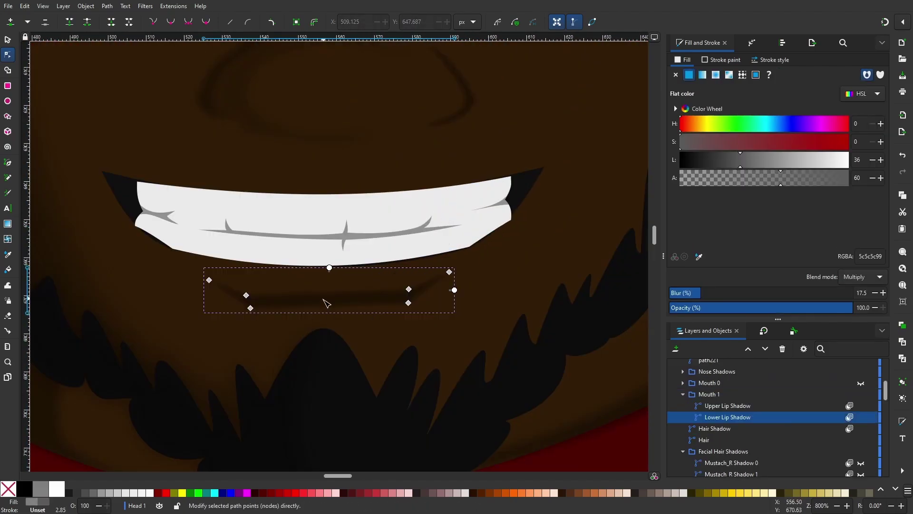
{"action": "key", "text": "s"}
{"action": "scroll", "coordinate": [430, 243], "scroll_direction": "up", "scroll_amount": 3}
Edit the nodes at the teeth's left corner, then hide the Teeth Shadow group
{"action": "double_click", "coordinate": [326, 301]}
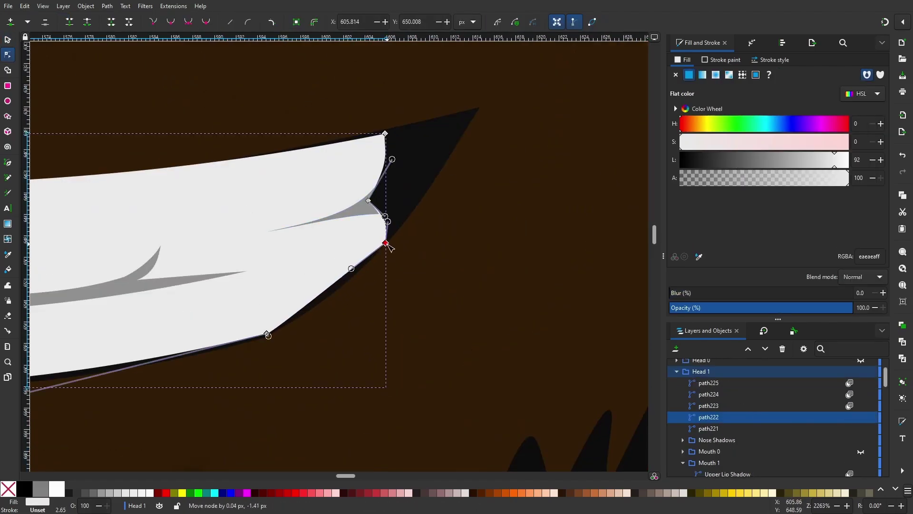
{"action": "scroll", "coordinate": [261, 257], "scroll_direction": "left", "scroll_amount": 5}
{"action": "scroll", "coordinate": [363, 381], "scroll_direction": "left", "scroll_amount": 5}
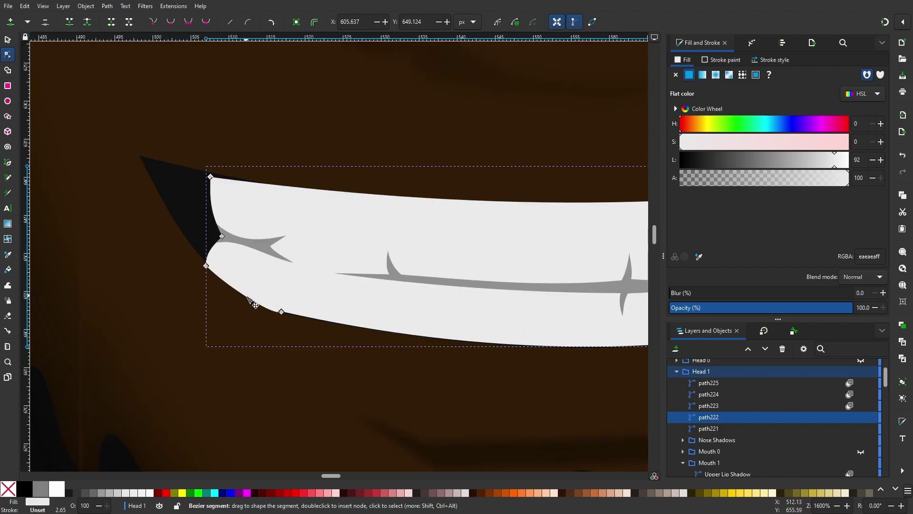
{"action": "left_click", "coordinate": [282, 312]}
{"action": "scroll", "coordinate": [520, 189], "scroll_direction": "down", "scroll_amount": 1}
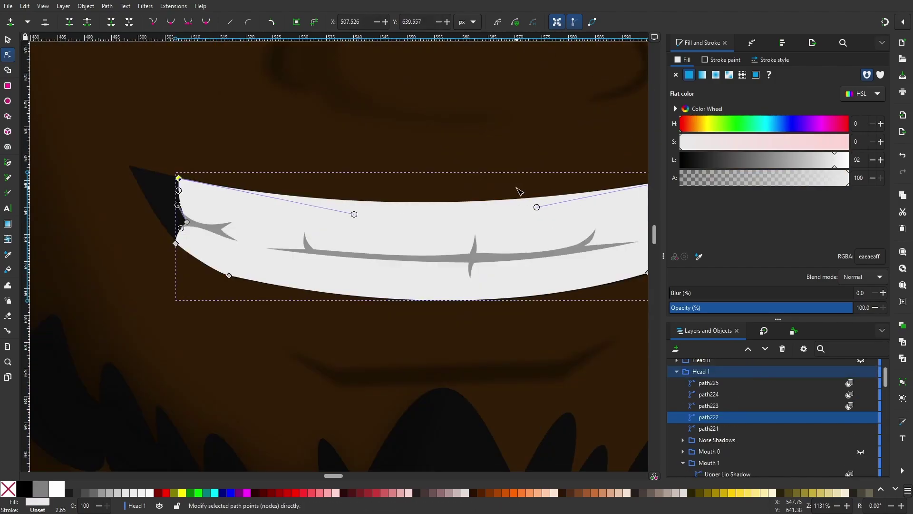
{"action": "scroll", "coordinate": [745, 396], "scroll_direction": "down", "scroll_amount": 3}
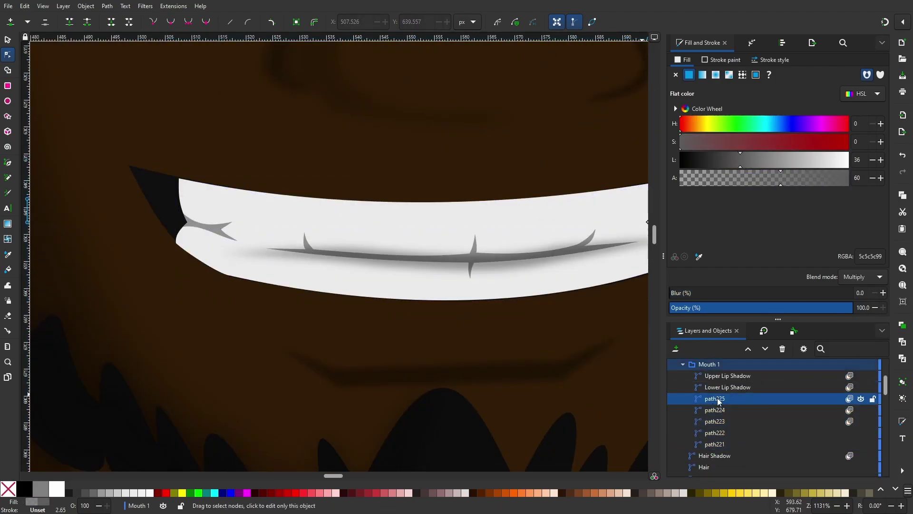
{"action": "left_click", "coordinate": [713, 429]}
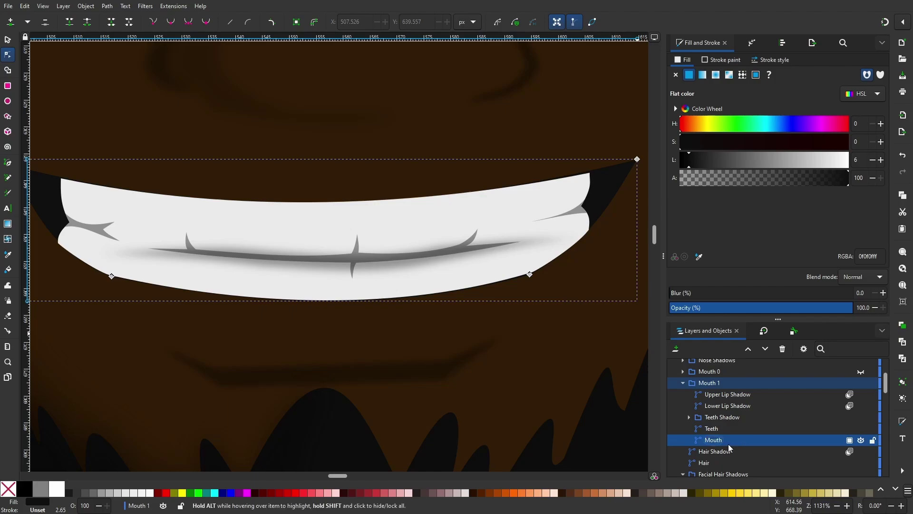
{"action": "left_click", "coordinate": [445, 220]}
Extend the Upper Lip Shadow's left node out to the mouth corner
{"action": "key", "text": "s"}
{"action": "left_click", "coordinate": [351, 191]}
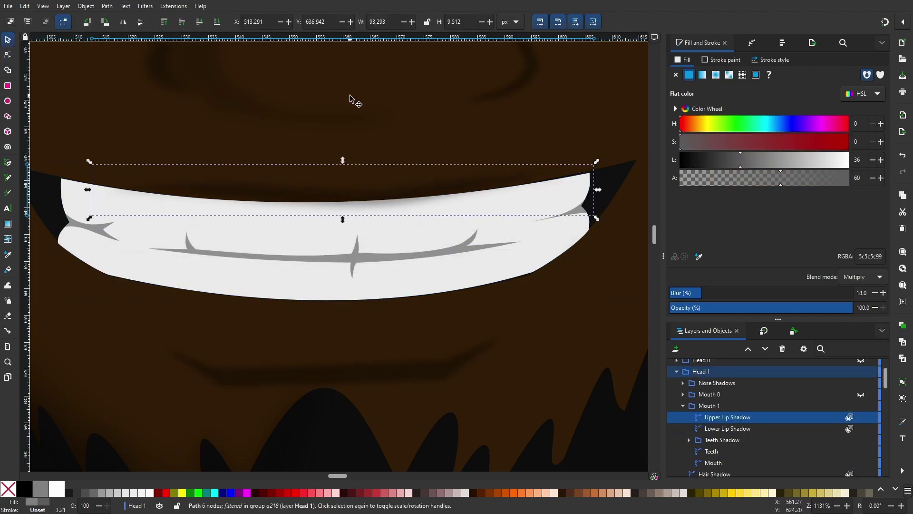
{"action": "double_click", "coordinate": [505, 214]}
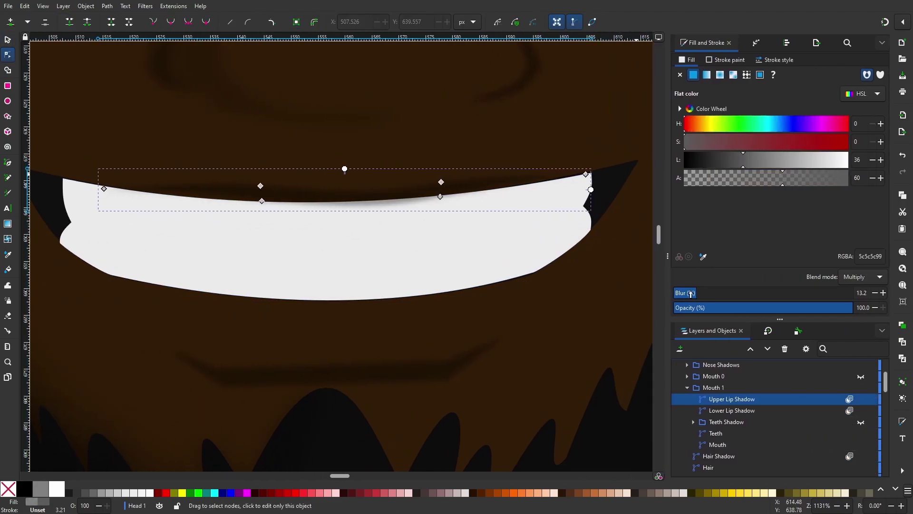
{"action": "left_click_drag", "start_coordinate": [276, 208], "coordinate": [243, 201]}
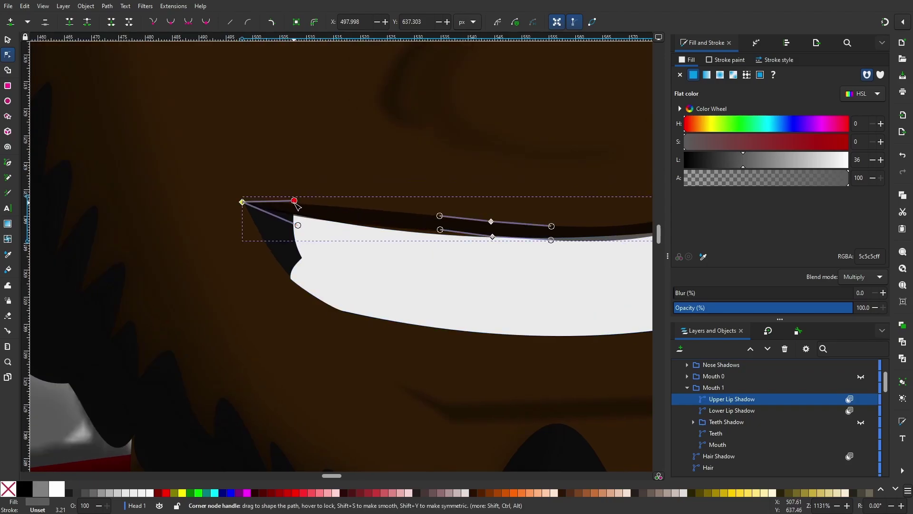
{"action": "scroll", "coordinate": [479, 295], "scroll_direction": "right", "scroll_amount": 5}
Draw a new triangular shadow shape over the upper teeth with the Pen tool
{"action": "left_click", "coordinate": [8, 162]}
{"action": "left_click", "coordinate": [292, 210]}
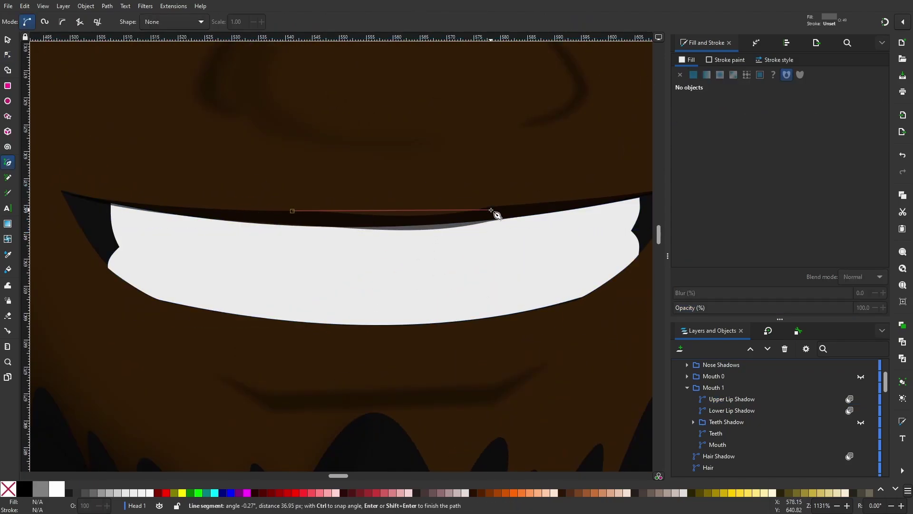
{"action": "left_click_drag", "start_coordinate": [497, 212], "coordinate": [597, 168]}
{"action": "left_click", "coordinate": [291, 209]}
{"action": "key", "text": "n"}
{"action": "left_click_drag", "start_coordinate": [497, 212], "coordinate": [497, 213]}
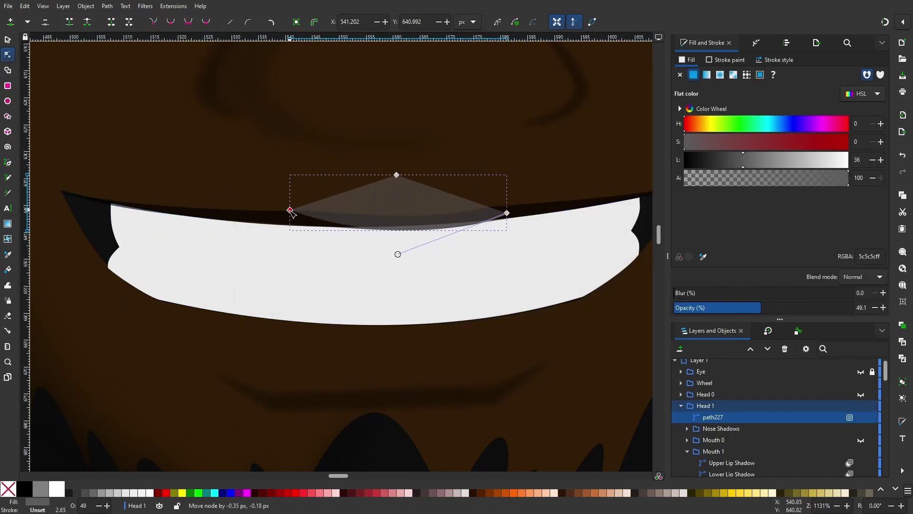
{"action": "left_click_drag", "start_coordinate": [761, 308], "coordinate": [851, 307]}
Move the new triangle down into the Mouth 1 layer and review the face
{"action": "key", "text": "shift+Page_Down"}
{"action": "key", "text": "s"}
{"action": "left_click", "coordinate": [573, 209]}
{"action": "scroll", "coordinate": [574, 209], "scroll_direction": "down", "scroll_amount": 4}
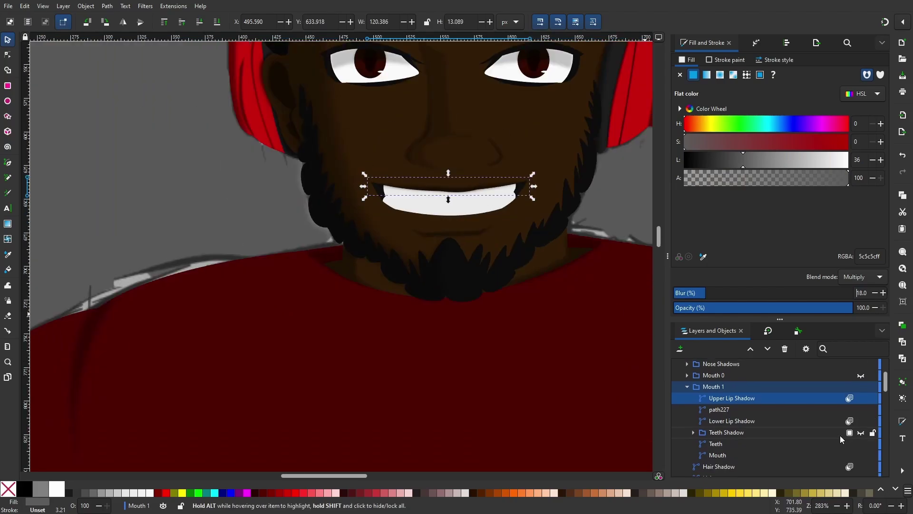
{"action": "key", "text": "Escape"}
{"action": "scroll", "coordinate": [489, 240], "scroll_direction": "up", "scroll_amount": 2}
{"action": "left_click", "coordinate": [509, 224], "text": "ctrl"}
{"action": "key", "text": "Escape"}
{"action": "scroll", "coordinate": [246, 187], "scroll_direction": "down", "scroll_amount": 3}
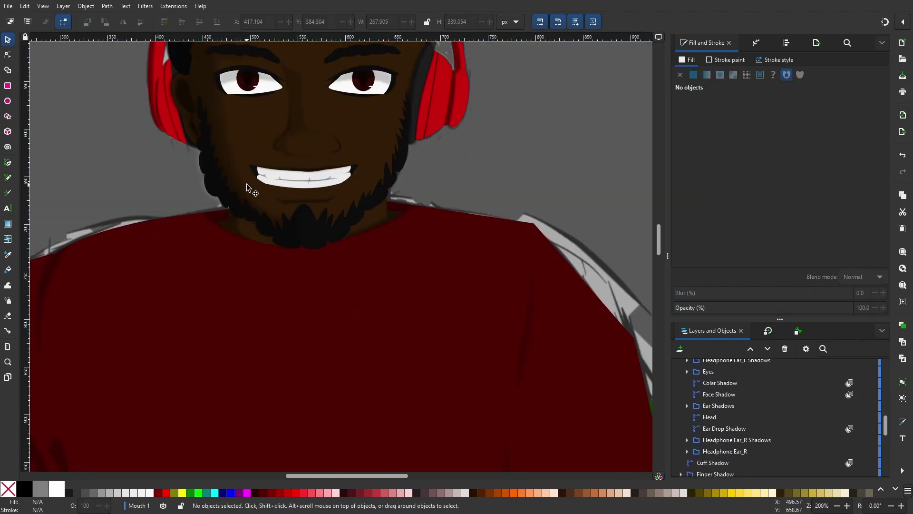
{"action": "scroll", "coordinate": [376, 207], "scroll_direction": "down", "scroll_amount": 1}
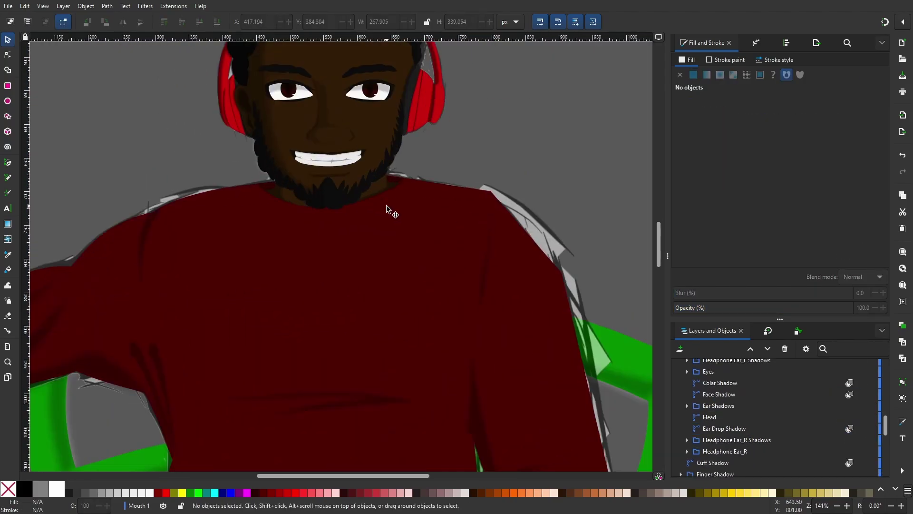
{"action": "scroll", "coordinate": [746, 428], "scroll_direction": "up", "scroll_amount": 3}
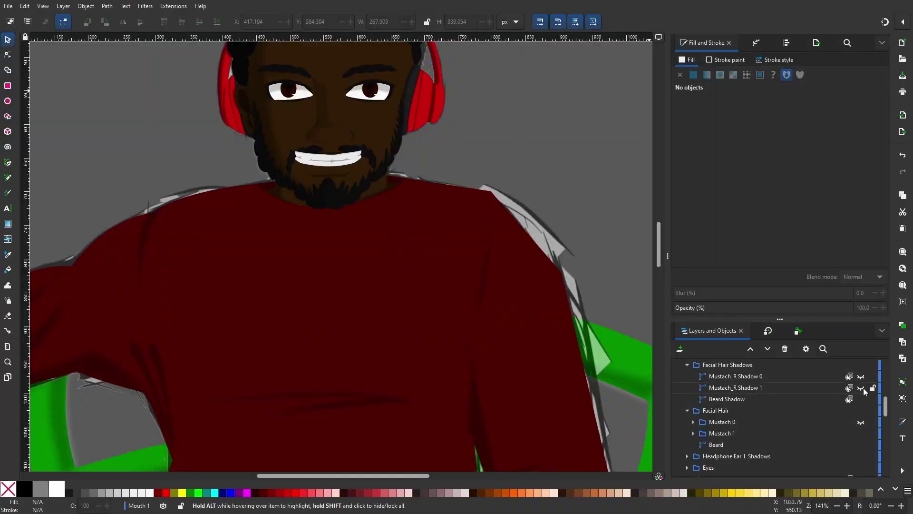
{"action": "scroll", "coordinate": [419, 208], "scroll_direction": "up", "scroll_amount": 3}
Rotate all nodes of the right mustache shadow about 15°, then undo it
{"action": "double_click", "coordinate": [420, 208]}
{"action": "scroll", "coordinate": [746, 395], "scroll_direction": "up", "scroll_amount": 2}
{"action": "scroll", "coordinate": [387, 205], "scroll_direction": "up", "scroll_amount": 2}
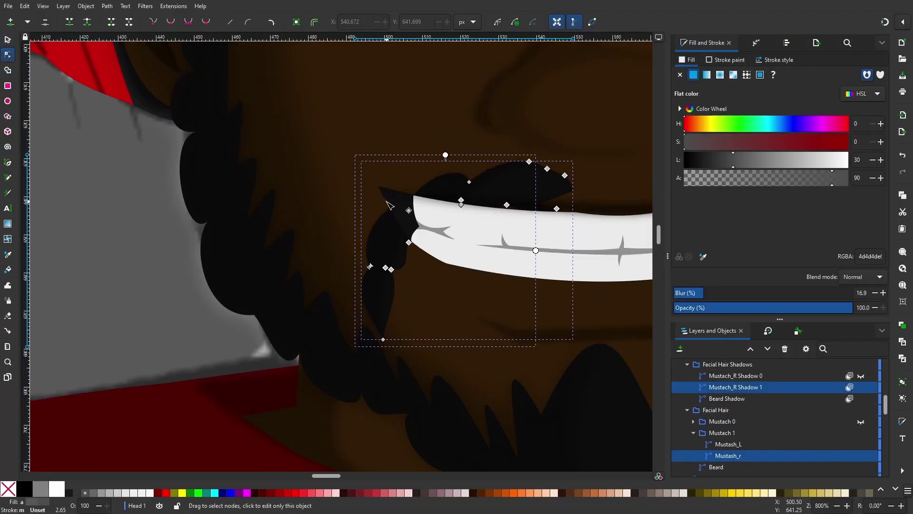
{"action": "key", "text": "ctrl+a"}
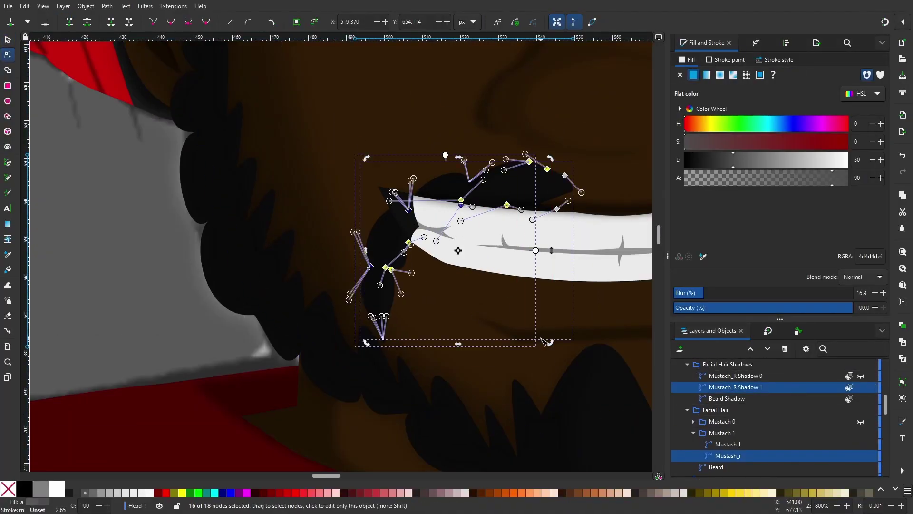
{"action": "left_click_drag", "start_coordinate": [566, 163], "coordinate": [552, 202]}
{"action": "key", "text": "ctrl+z"}
Step back and forth through undo and redo of the right mustache shadow edits
{"action": "key", "text": "ctrl+z"}
{"action": "key", "text": "ctrl+z"}
{"action": "key", "text": "ctrl+z"}
{"action": "key", "text": "ctrl+z"}
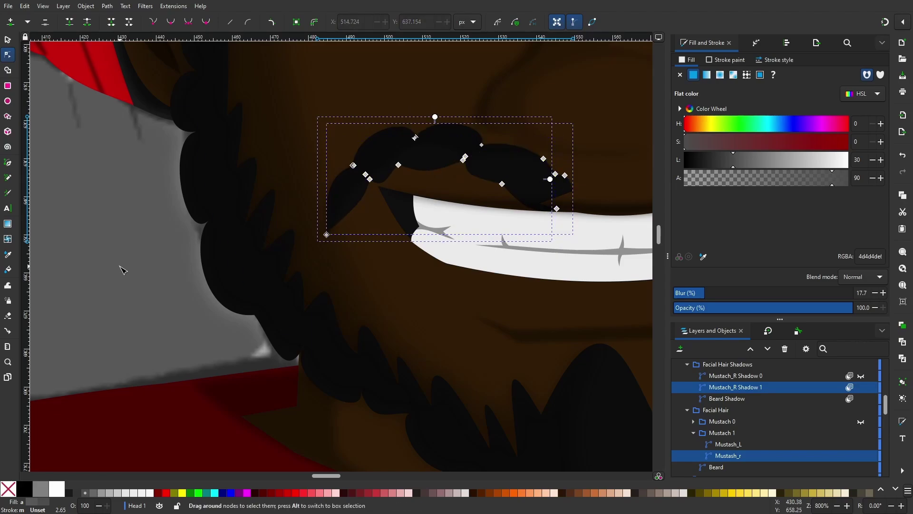
{"action": "scroll", "coordinate": [627, 214], "scroll_direction": "right", "scroll_amount": 5}
{"action": "key", "text": "ctrl+z"}
{"action": "key", "text": "ctrl+z"}
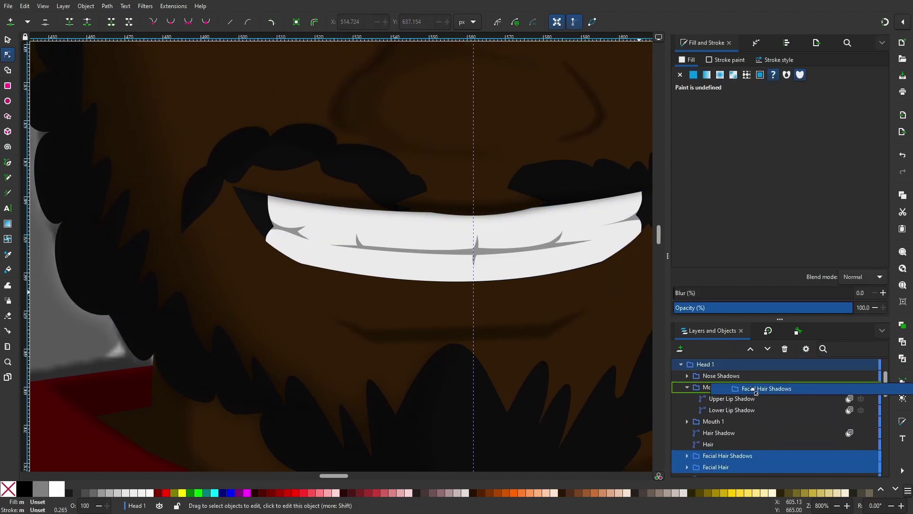
{"action": "scroll", "coordinate": [276, 163], "scroll_direction": "left", "scroll_amount": 3}
{"action": "key", "text": "ctrl+shift+z"}
{"action": "key", "text": "ctrl+shift+z"}
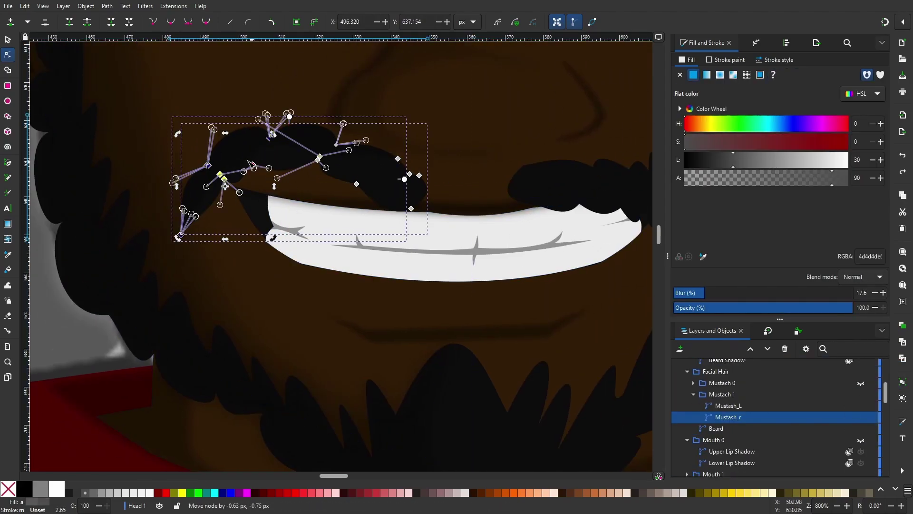
{"action": "key", "text": "ctrl+shift+z"}
{"action": "key", "text": "ctrl+z"}
{"action": "key", "text": "ctrl+shift+z"}
{"action": "key", "text": "ctrl+z"}
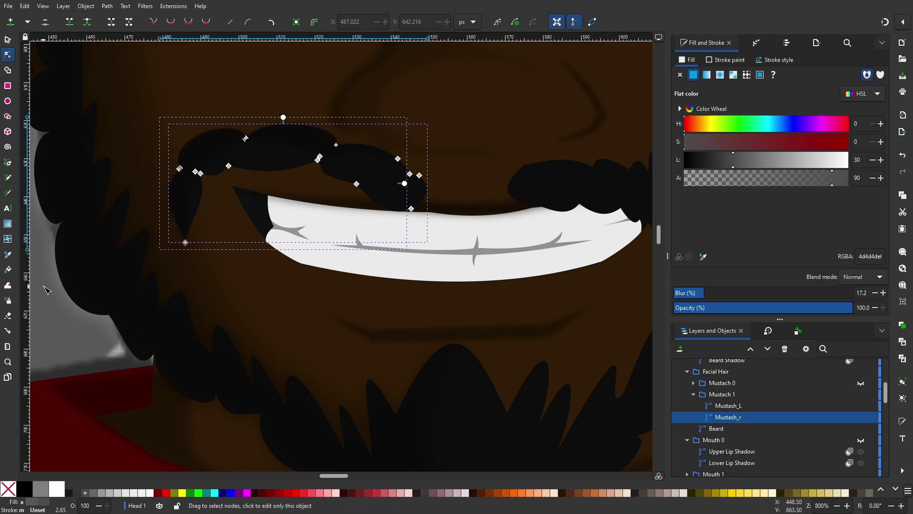
{"action": "scroll", "coordinate": [349, 191], "scroll_direction": "up", "scroll_amount": 1}
{"action": "scroll", "coordinate": [231, 334], "scroll_direction": "down", "scroll_amount": 3}
Clear the selection and restore the right mustache shadow's final edit
{"action": "key", "text": "Escape"}
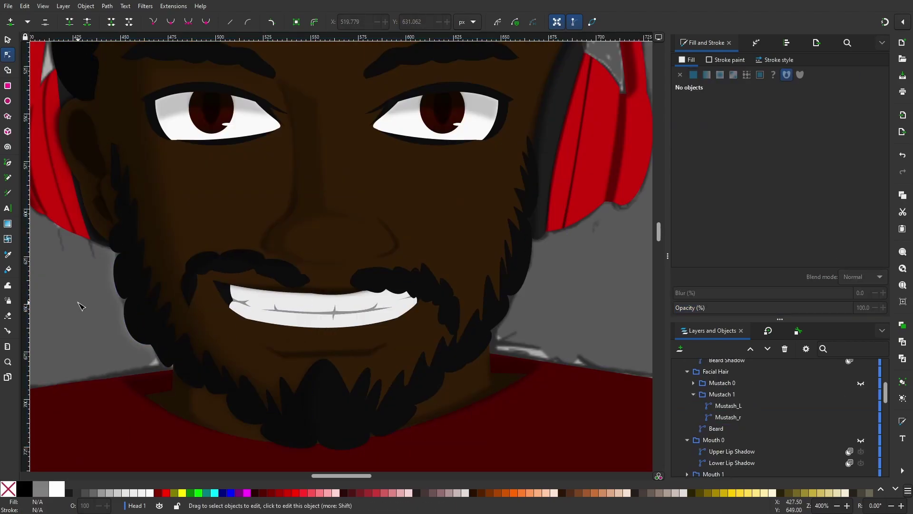
{"action": "key", "text": "ctrl+shift+z"}
{"action": "key", "text": "ctrl+z"}
{"action": "scroll", "coordinate": [335, 137], "scroll_direction": "down", "scroll_amount": 1}
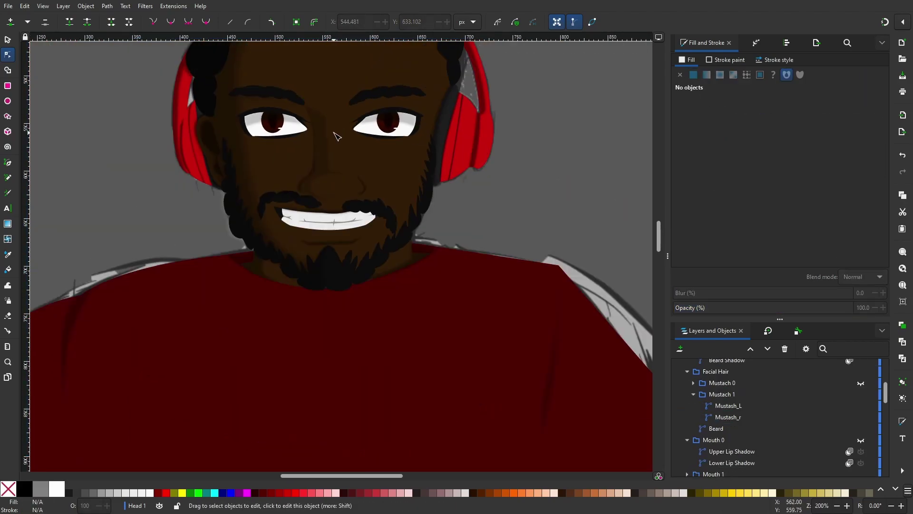
{"action": "scroll", "coordinate": [356, 330], "scroll_direction": "up", "scroll_amount": 3}
{"action": "key", "text": "ctrl+shift+z"}
Rotate Mustash_L's nodes about -18.8°, undo it, then zoom out to the finished portrait
{"action": "left_click", "coordinate": [356, 329]}
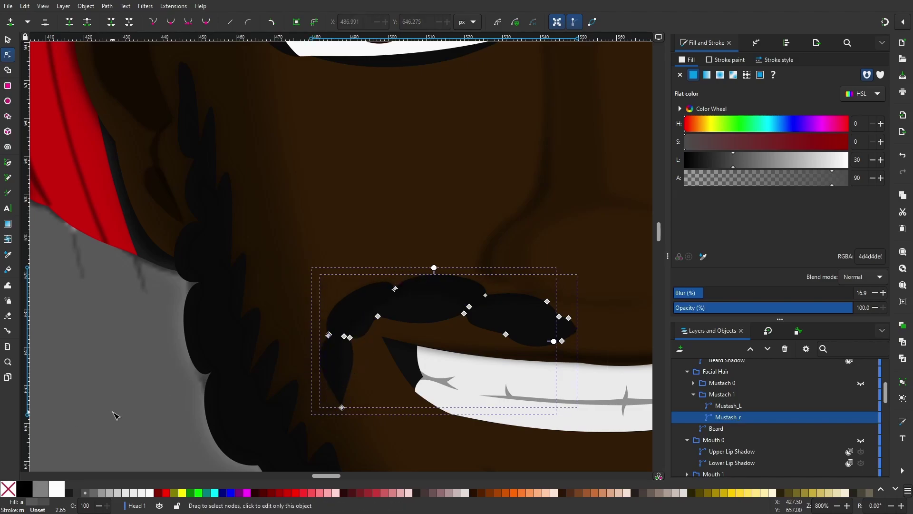
{"action": "scroll", "coordinate": [421, 336], "scroll_direction": "right", "scroll_amount": 5}
{"action": "key", "text": "ctrl+a"}
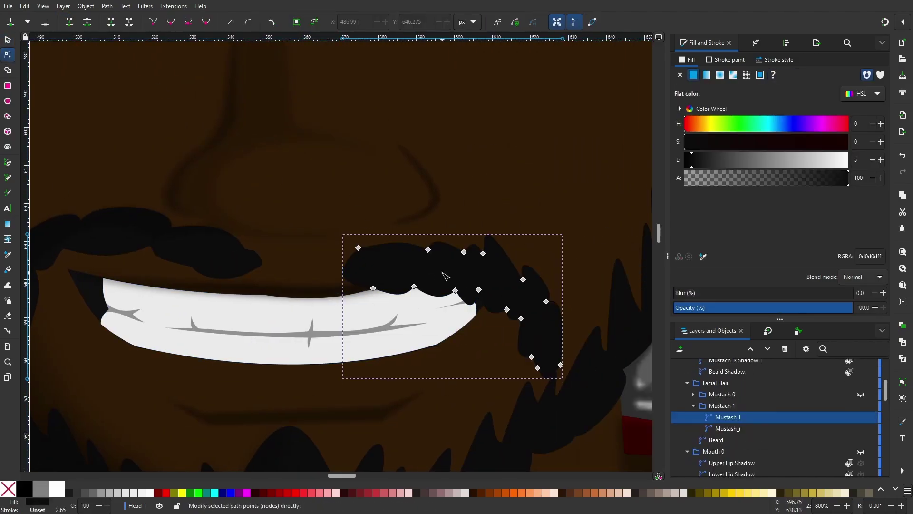
{"action": "mouse_move", "coordinate": [561, 380]}
{"action": "left_mouse_down"}
{"action": "mouse_move", "coordinate": [566, 302]}
{"action": "mouse_move", "coordinate": [582, 339]}
{"action": "left_mouse_up"}
{"action": "key", "text": "ctrl+z"}
{"action": "key", "text": "ctrl+z"}
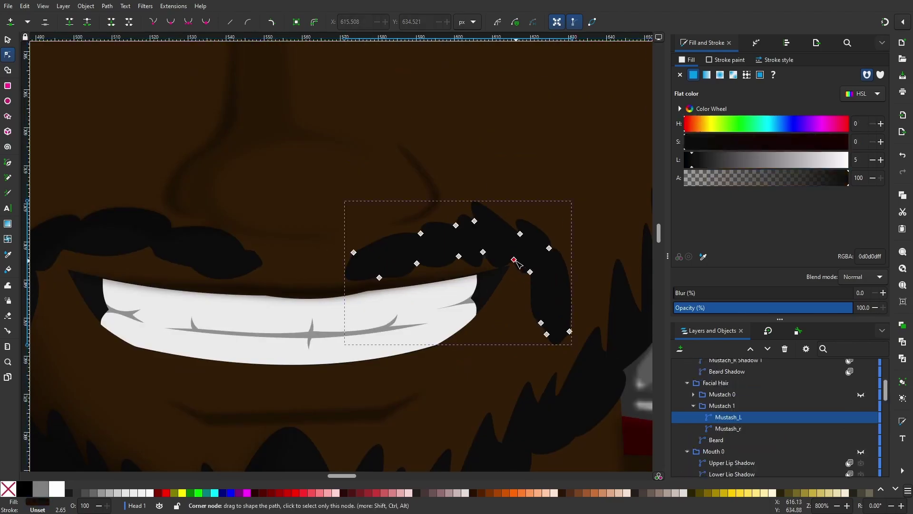
{"action": "left_click", "coordinate": [534, 173]}
{"action": "scroll", "coordinate": [590, 172], "scroll_direction": "down", "scroll_amount": 4}
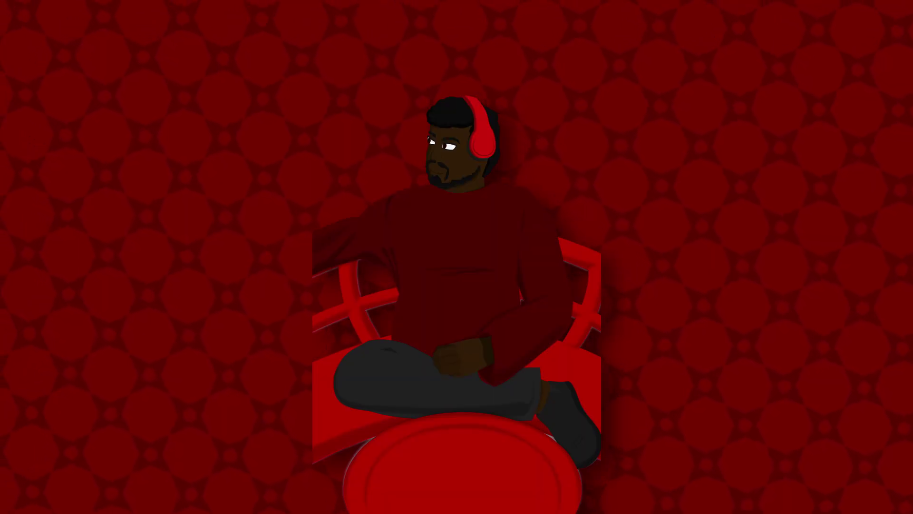